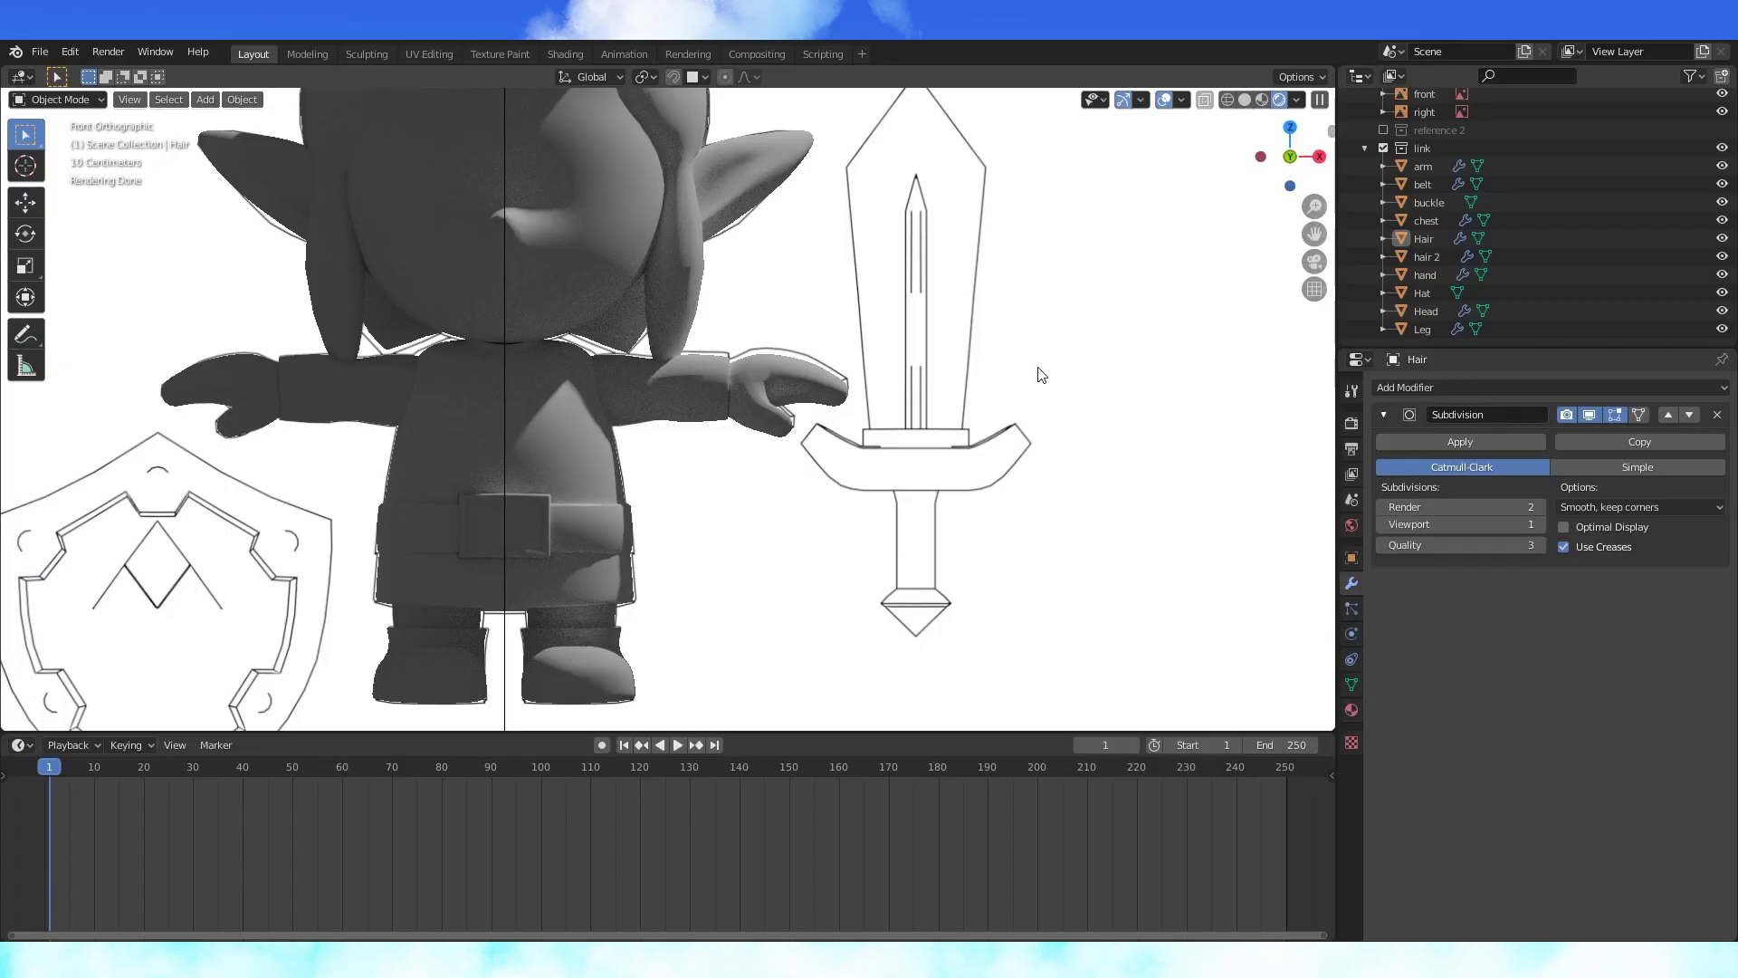
- Add a 2 m cube to the scene and display the viewport in wireframe
{"action": "scroll", "coordinate": [1038, 368], "scroll_direction": "up", "scroll_amount": 2}
{"action": "middle_click_drag", "start_coordinate": [1132, 431], "coordinate": [892, 492], "text": "shift"}
{"action": "key", "text": "shift+a"}
{"action": "mouse_move", "coordinate": [892, 489]}
{"action": "left_click", "coordinate": [962, 502]}
{"action": "scroll", "coordinate": [962, 502], "scroll_direction": "down", "scroll_amount": 4}
{"action": "key", "text": "shift+z"}
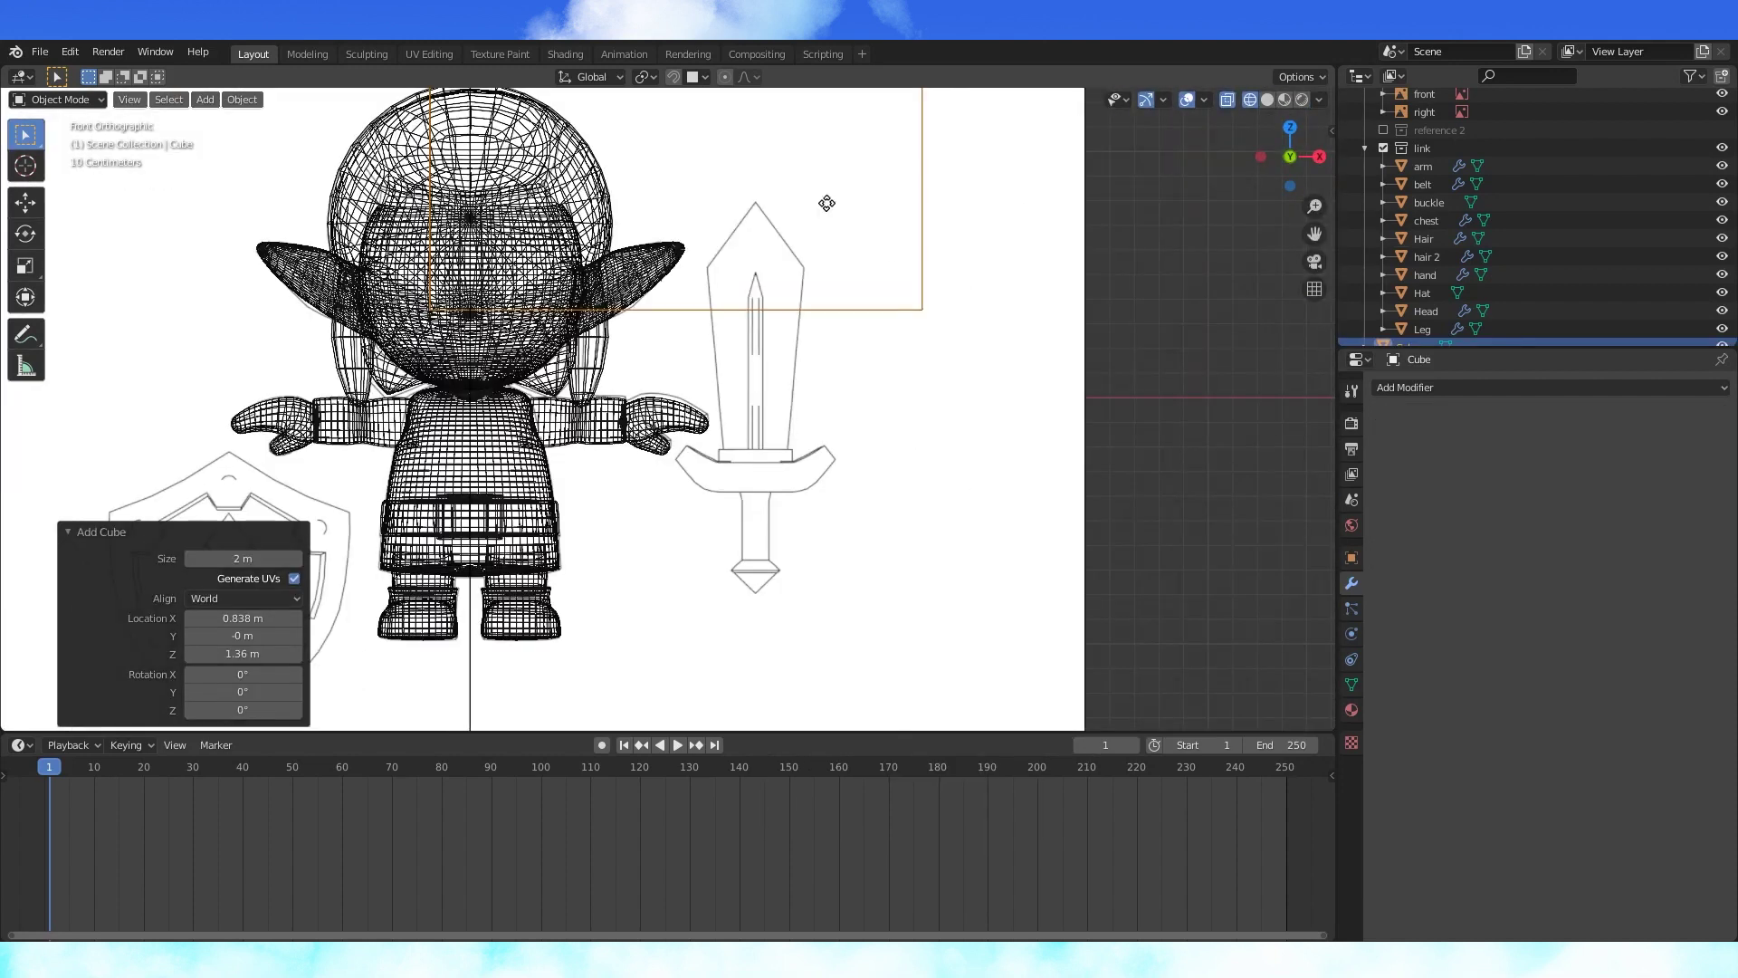
- In Edit Mode, scale the cube down and move it vertically to fit the base of the sword blade in the front reference
{"action": "left_click", "coordinate": [907, 509]}
{"action": "key", "text": "Tab"}
{"action": "key", "text": "s"}
{"action": "left_click", "coordinate": [811, 398]}
{"action": "key", "text": "g"}
{"action": "key", "text": "z"}
{"action": "left_click", "coordinate": [785, 459]}
{"action": "key", "text": "s"}
{"action": "left_click", "coordinate": [860, 431]}
{"action": "key", "text": "g"}
{"action": "key", "text": "z"}
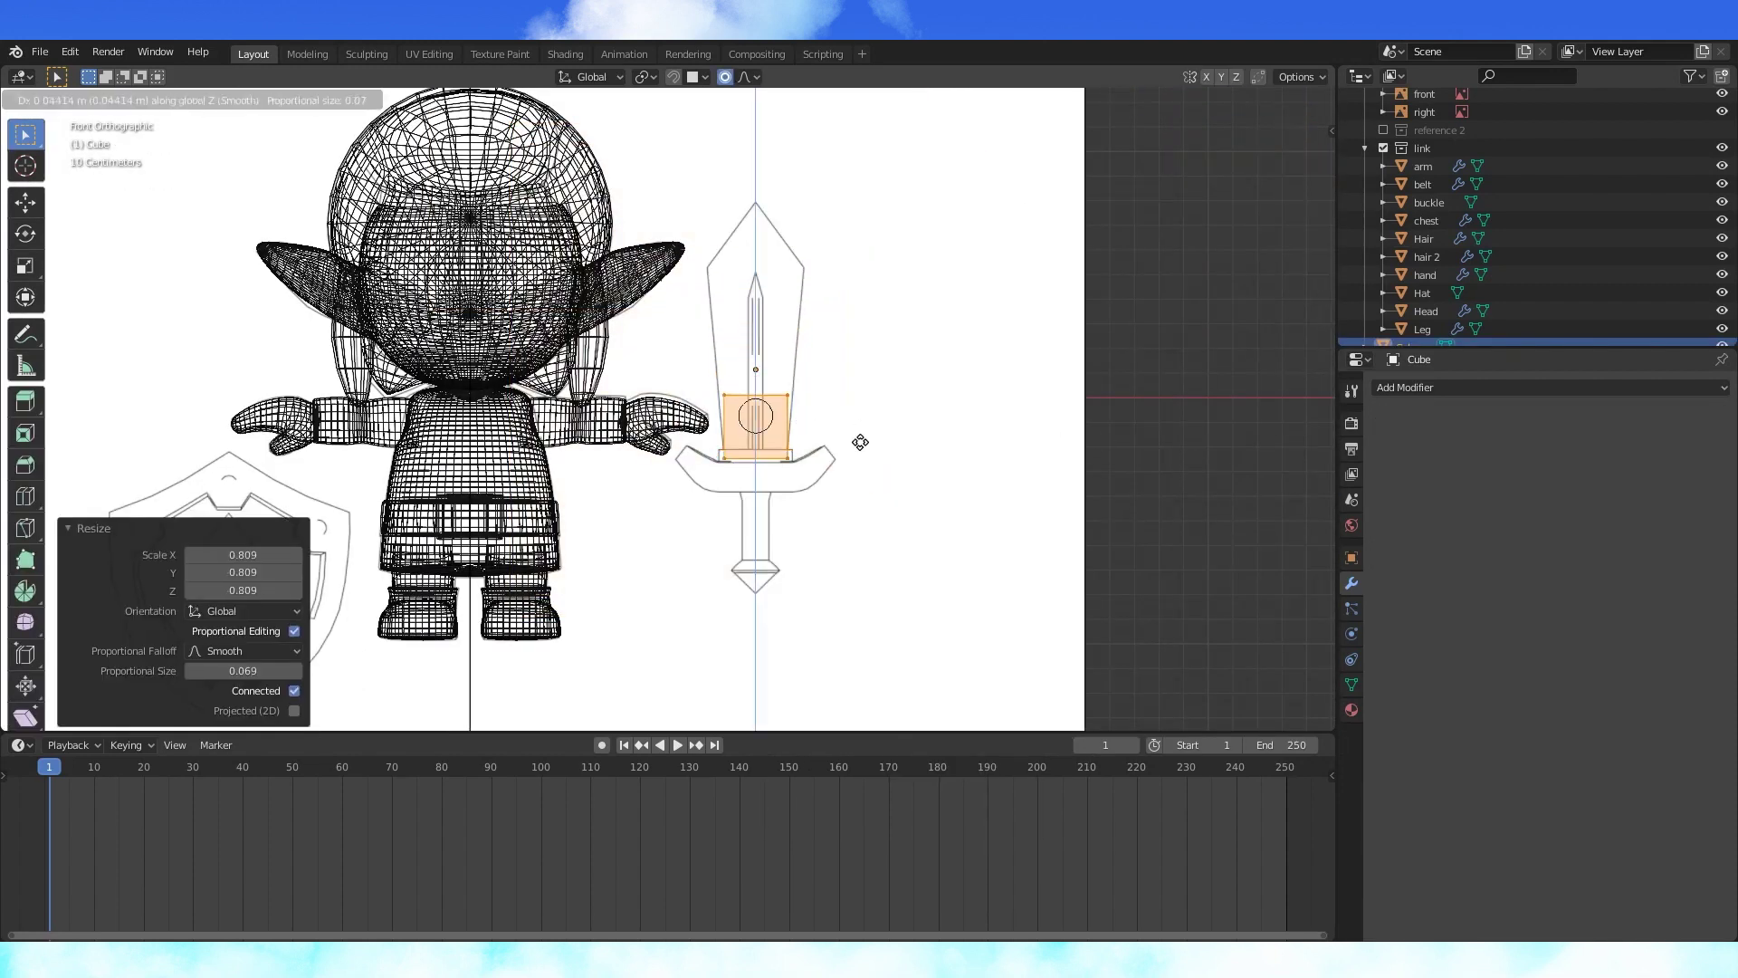
{"action": "left_click", "coordinate": [860, 440]}
- In the right view, move the cube -1.12 m along Y onto the sword and narrow it along Y to the blade base's thickness
{"action": "key", "text": "KP_3"}
{"action": "key", "text": "g"}
{"action": "key", "text": "y"}
{"action": "left_click", "coordinate": [512, 409]}
{"action": "middle_click_drag", "start_coordinate": [513, 409], "coordinate": [715, 400], "text": "shift"}
{"action": "scroll", "coordinate": [715, 399], "scroll_direction": "up", "scroll_amount": 3}
{"action": "key", "text": "s"}
{"action": "key", "text": "y"}
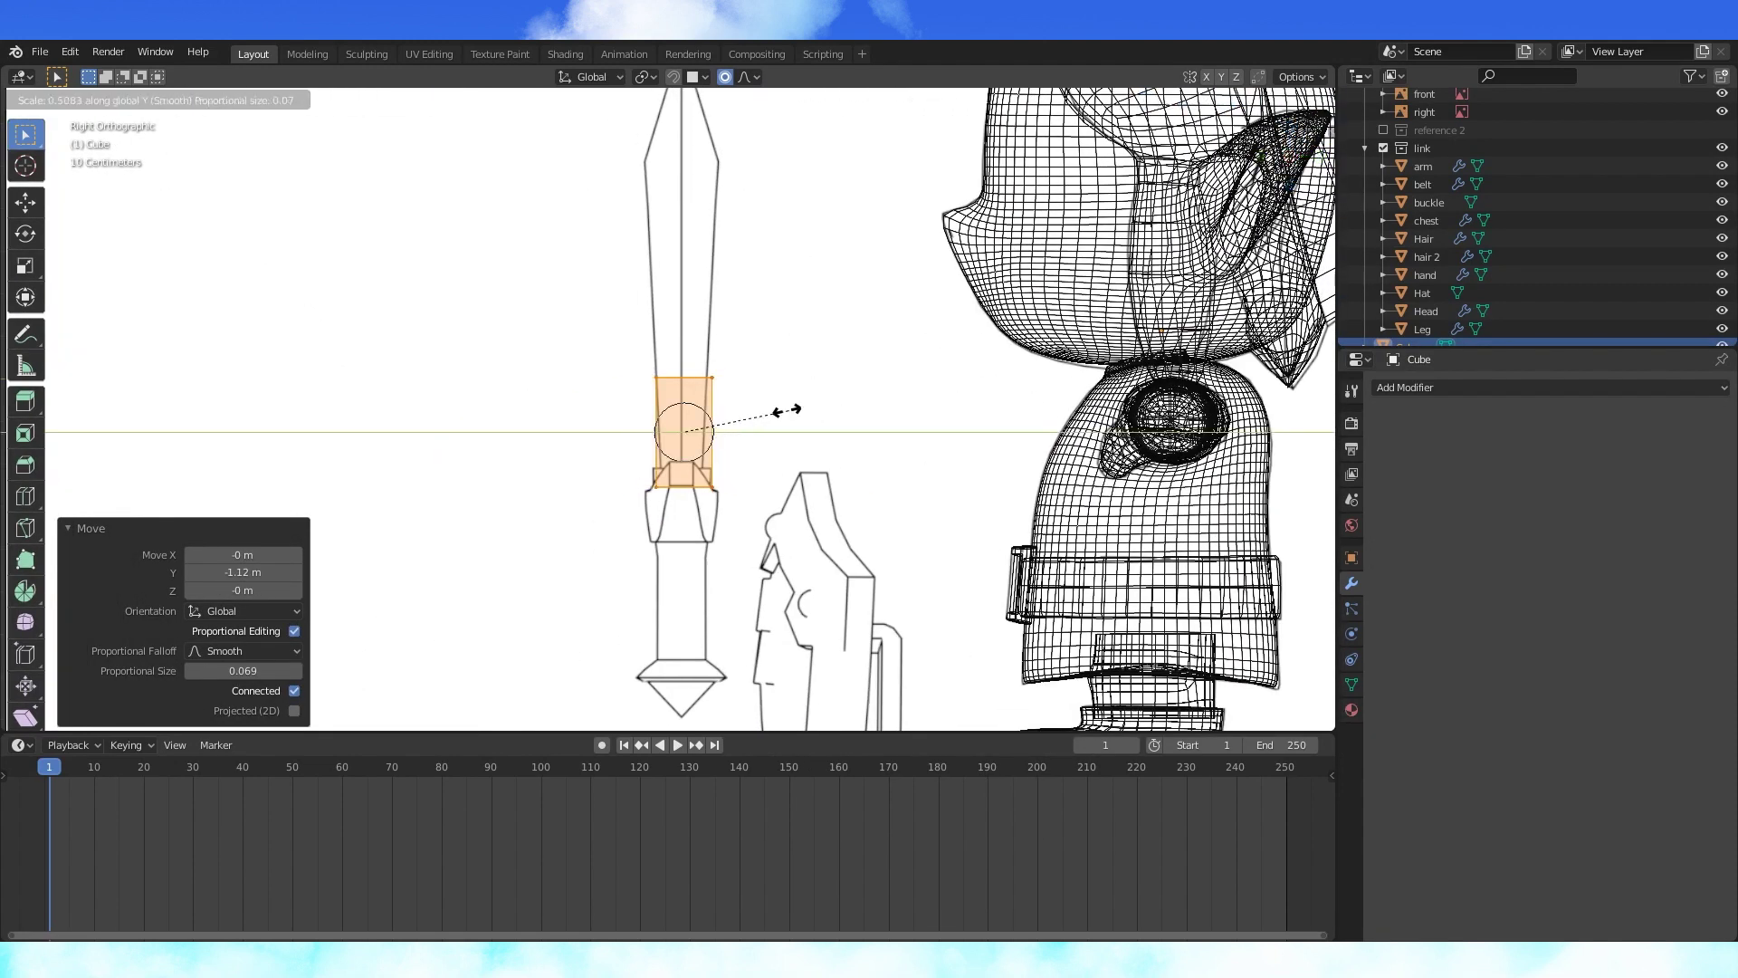
{"action": "left_click", "coordinate": [756, 406]}
{"action": "left_click", "coordinate": [745, 386]}
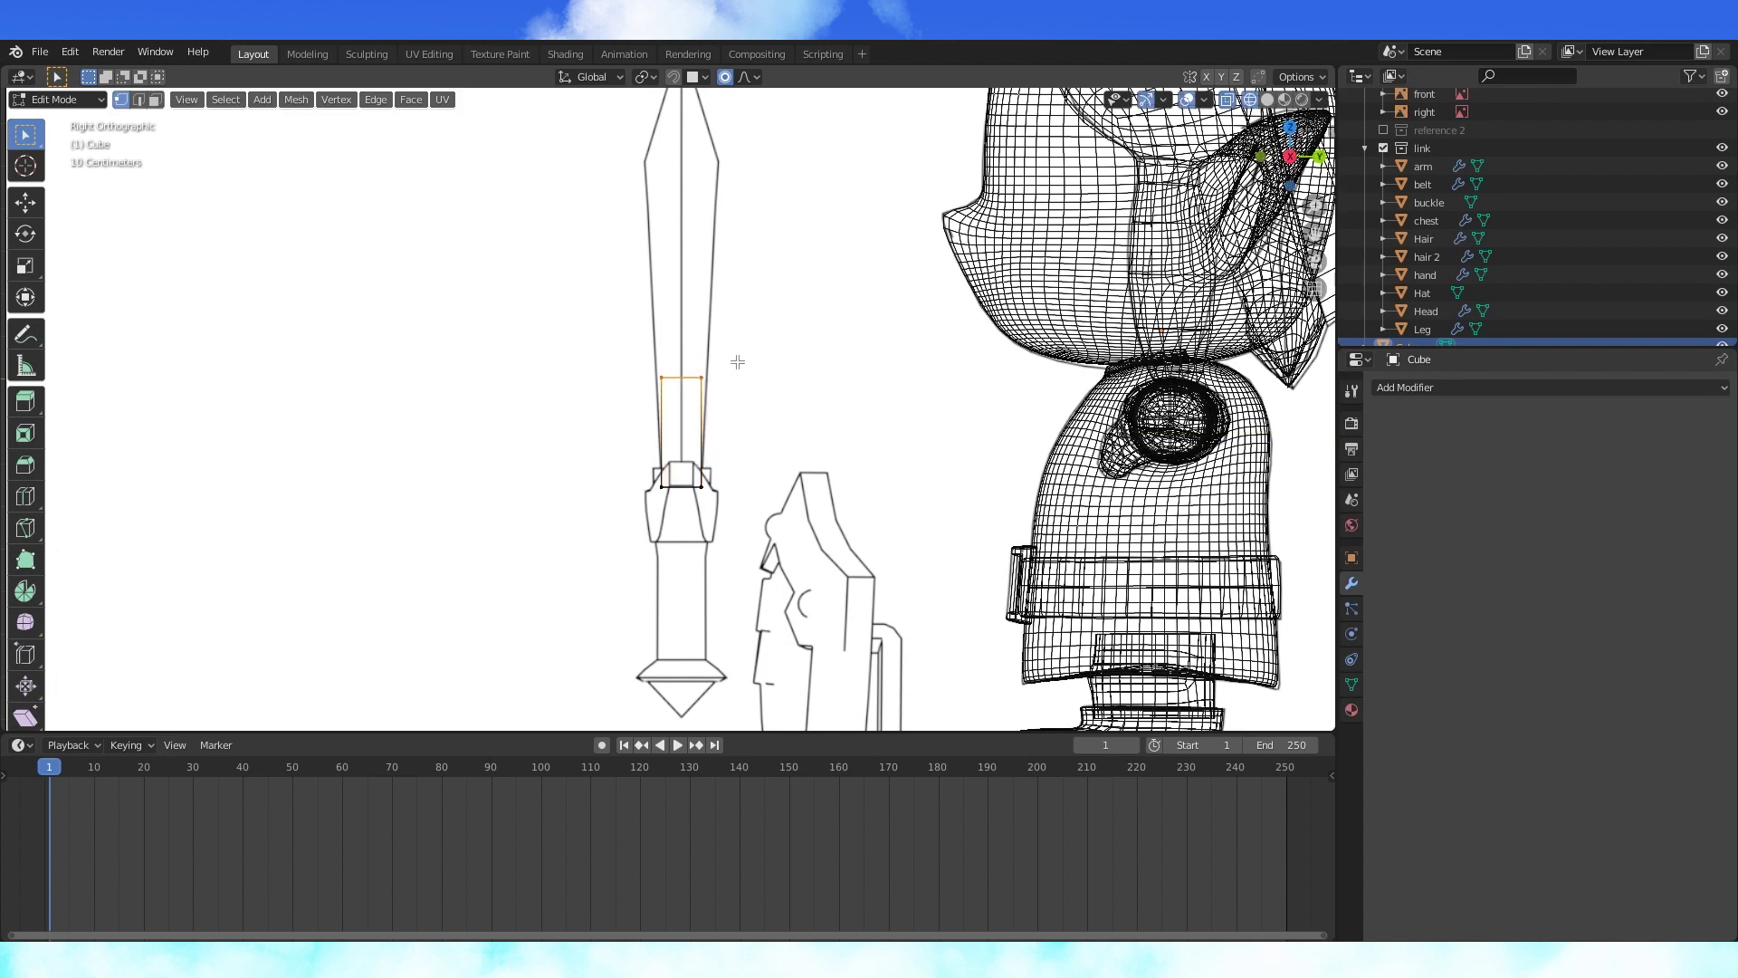
- Raise the cube's top vertices about 0.5 m to the blade's shoulder line and scale them to match the blade's thickness there
{"action": "middle_click_drag", "start_coordinate": [738, 362], "coordinate": [750, 433], "text": "shift"}
{"action": "key", "text": "g"}
{"action": "key", "text": "z"}
{"action": "left_click", "coordinate": [752, 219]}
{"action": "key", "text": "s"}
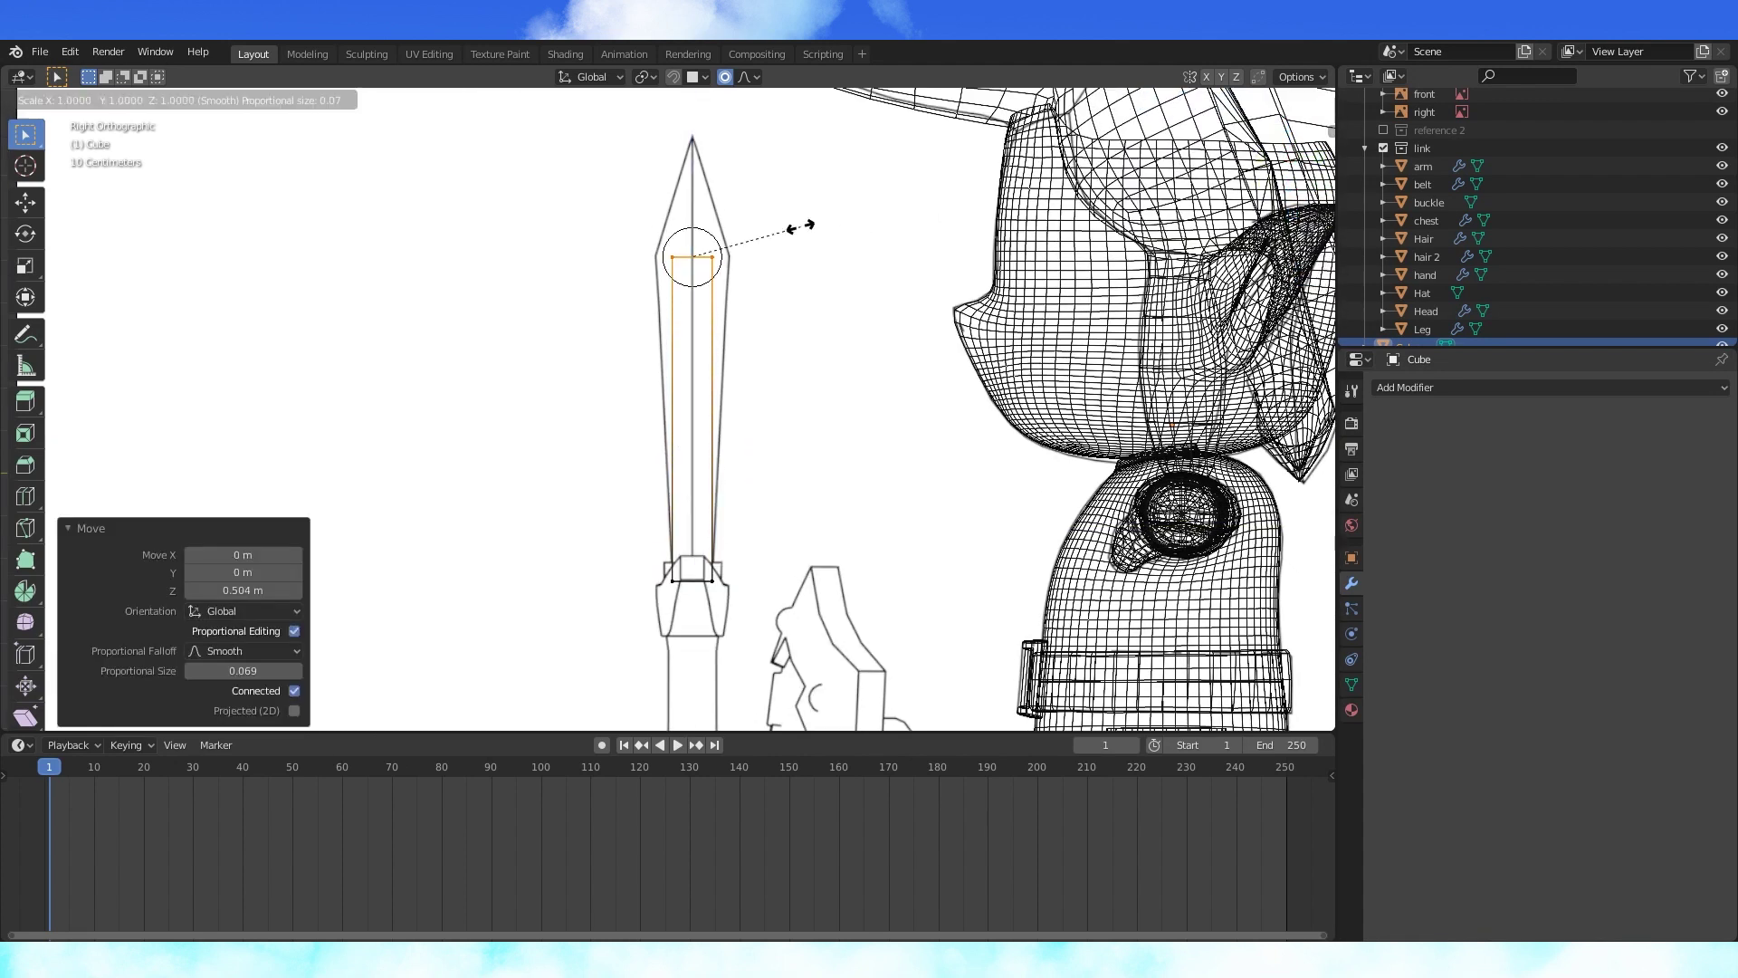
{"action": "left_click", "coordinate": [896, 231]}
{"action": "key", "text": "ctrl+r"}
{"action": "double_click", "coordinate": [690, 247]}
{"action": "key", "text": "ctrl+z"}
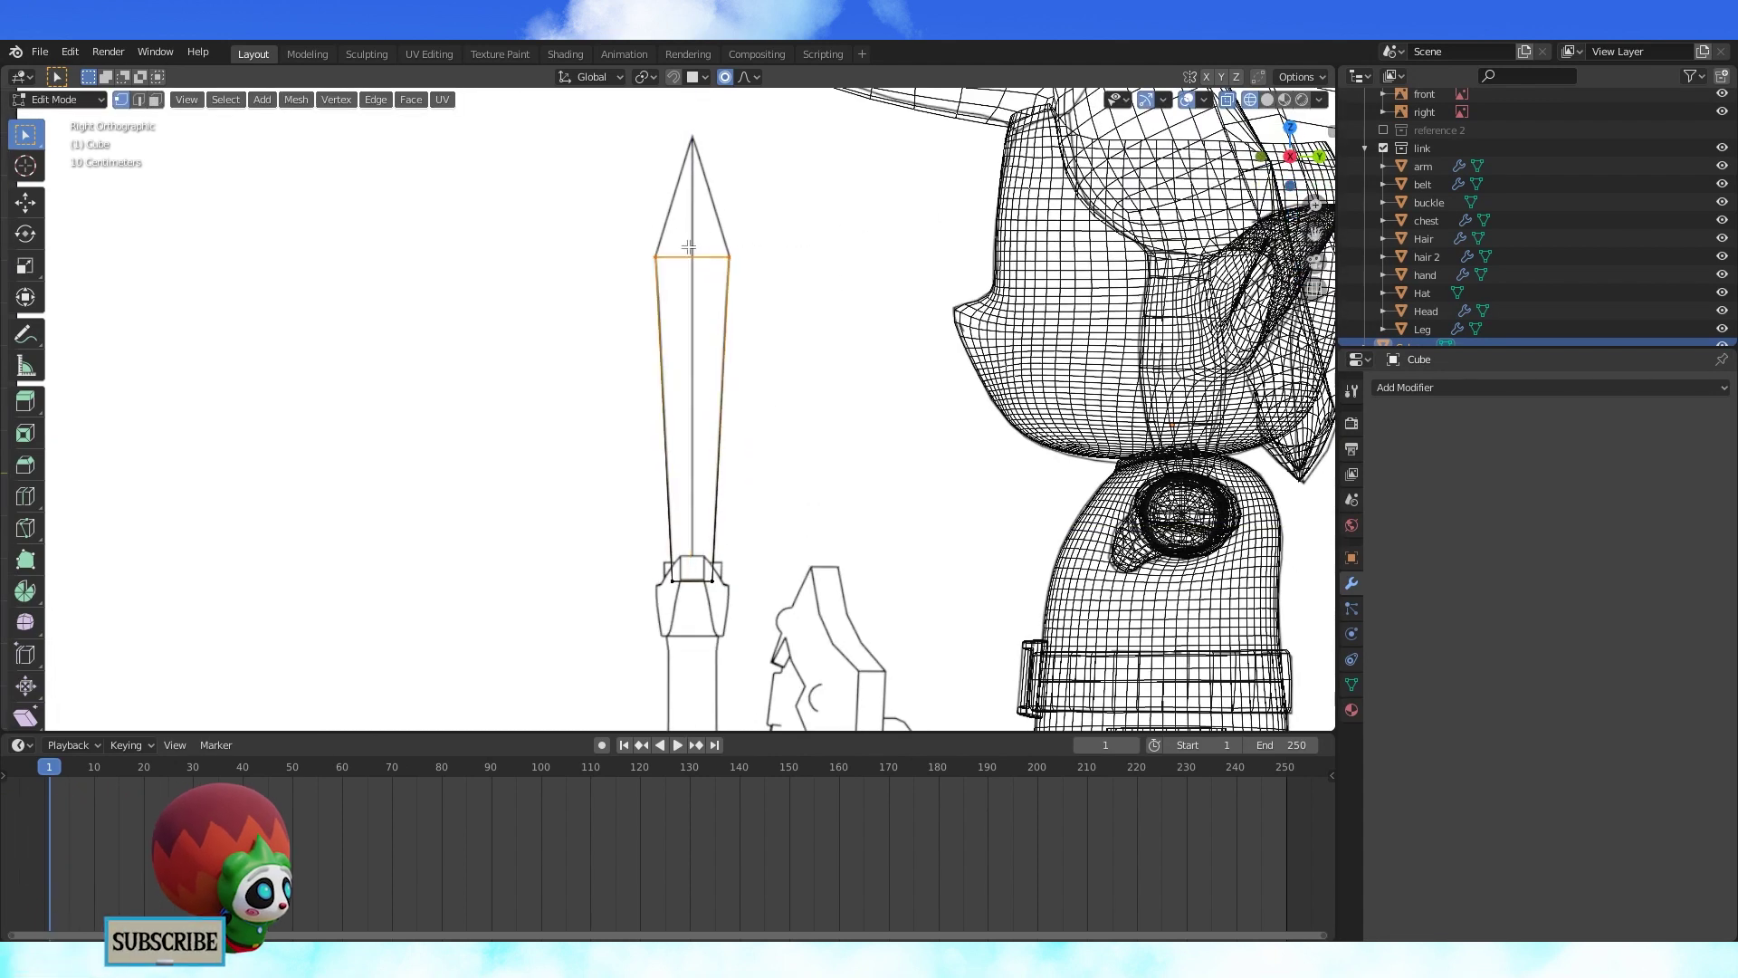
- Add a centred loop cut through the blade's thickness and raise the top vertices 0.017 m to the shoulder line in the front reference
{"action": "key", "text": "ctrl+r"}
{"action": "double_click", "coordinate": [688, 244]}
{"action": "key", "text": "KP_1"}
{"action": "left_click_drag", "start_coordinate": [904, 307], "coordinate": [570, 215]}
{"action": "scroll", "coordinate": [1032, 279], "scroll_direction": "down", "scroll_amount": 2}
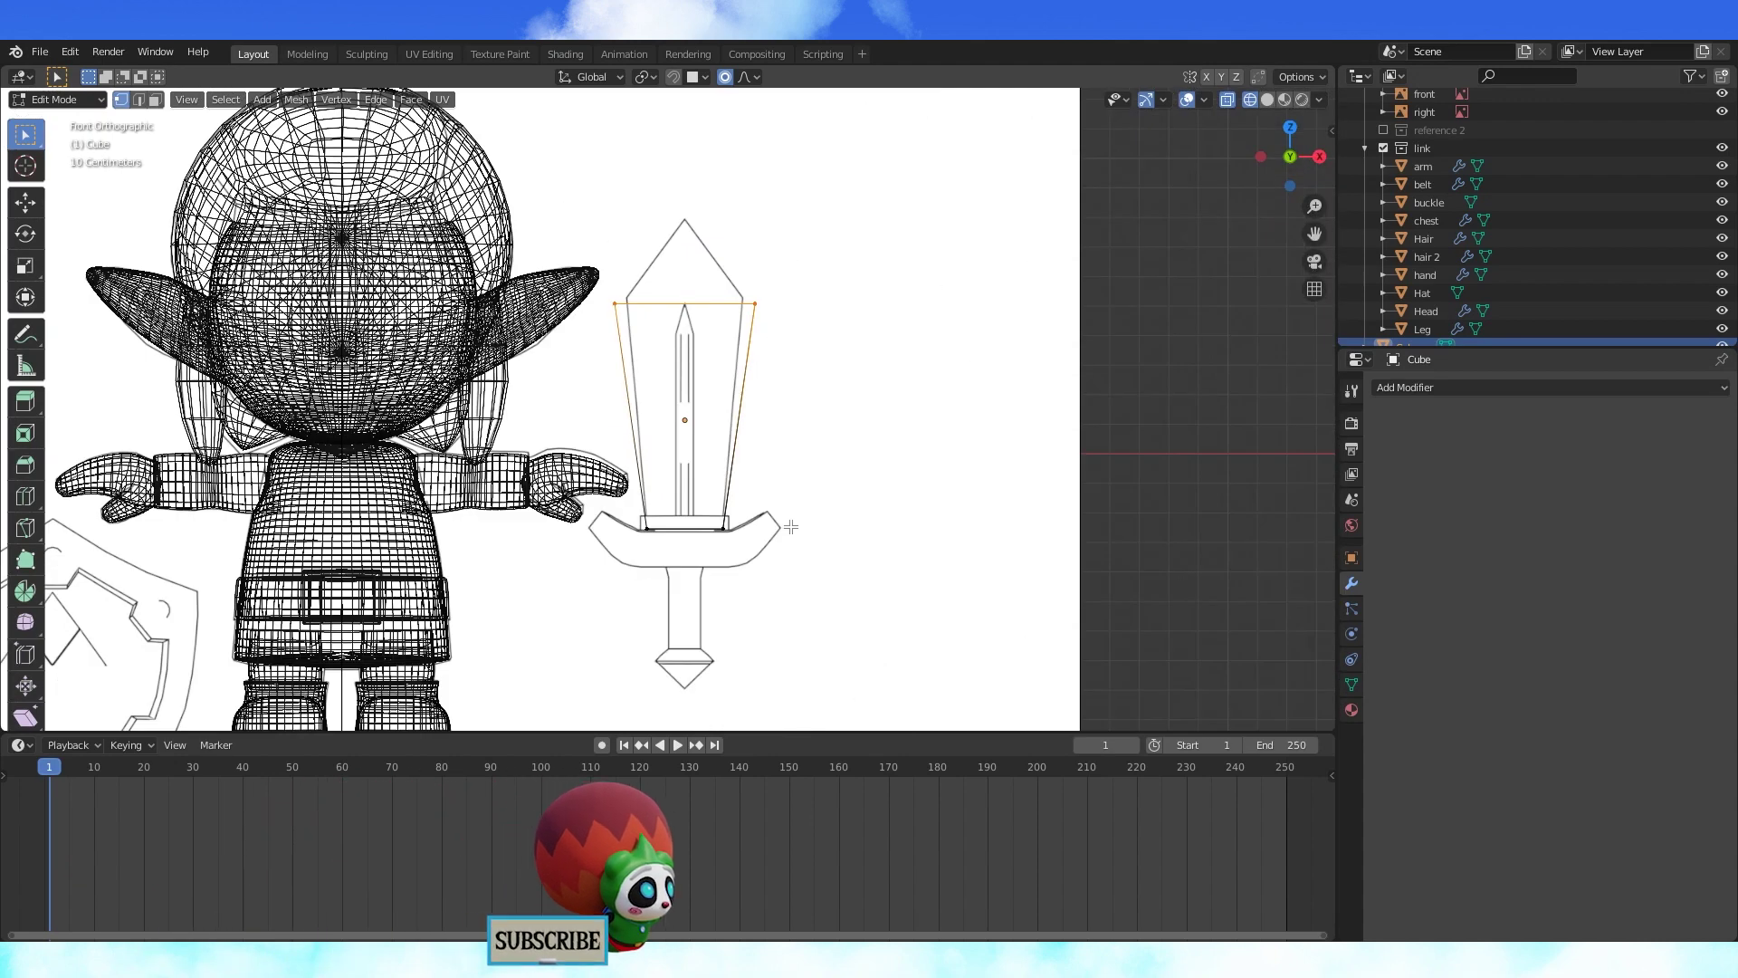
{"action": "middle_click_drag", "start_coordinate": [788, 525], "coordinate": [842, 506], "text": "shift"}
{"action": "scroll", "coordinate": [992, 277], "scroll_direction": "up", "scroll_amount": 2}
{"action": "key", "text": "g"}
{"action": "key", "text": "z"}
{"action": "left_click", "coordinate": [976, 211]}
- Add three evenly spaced vertical loop cuts across the width of the blade in the front view
{"action": "key", "text": "KP_3"}
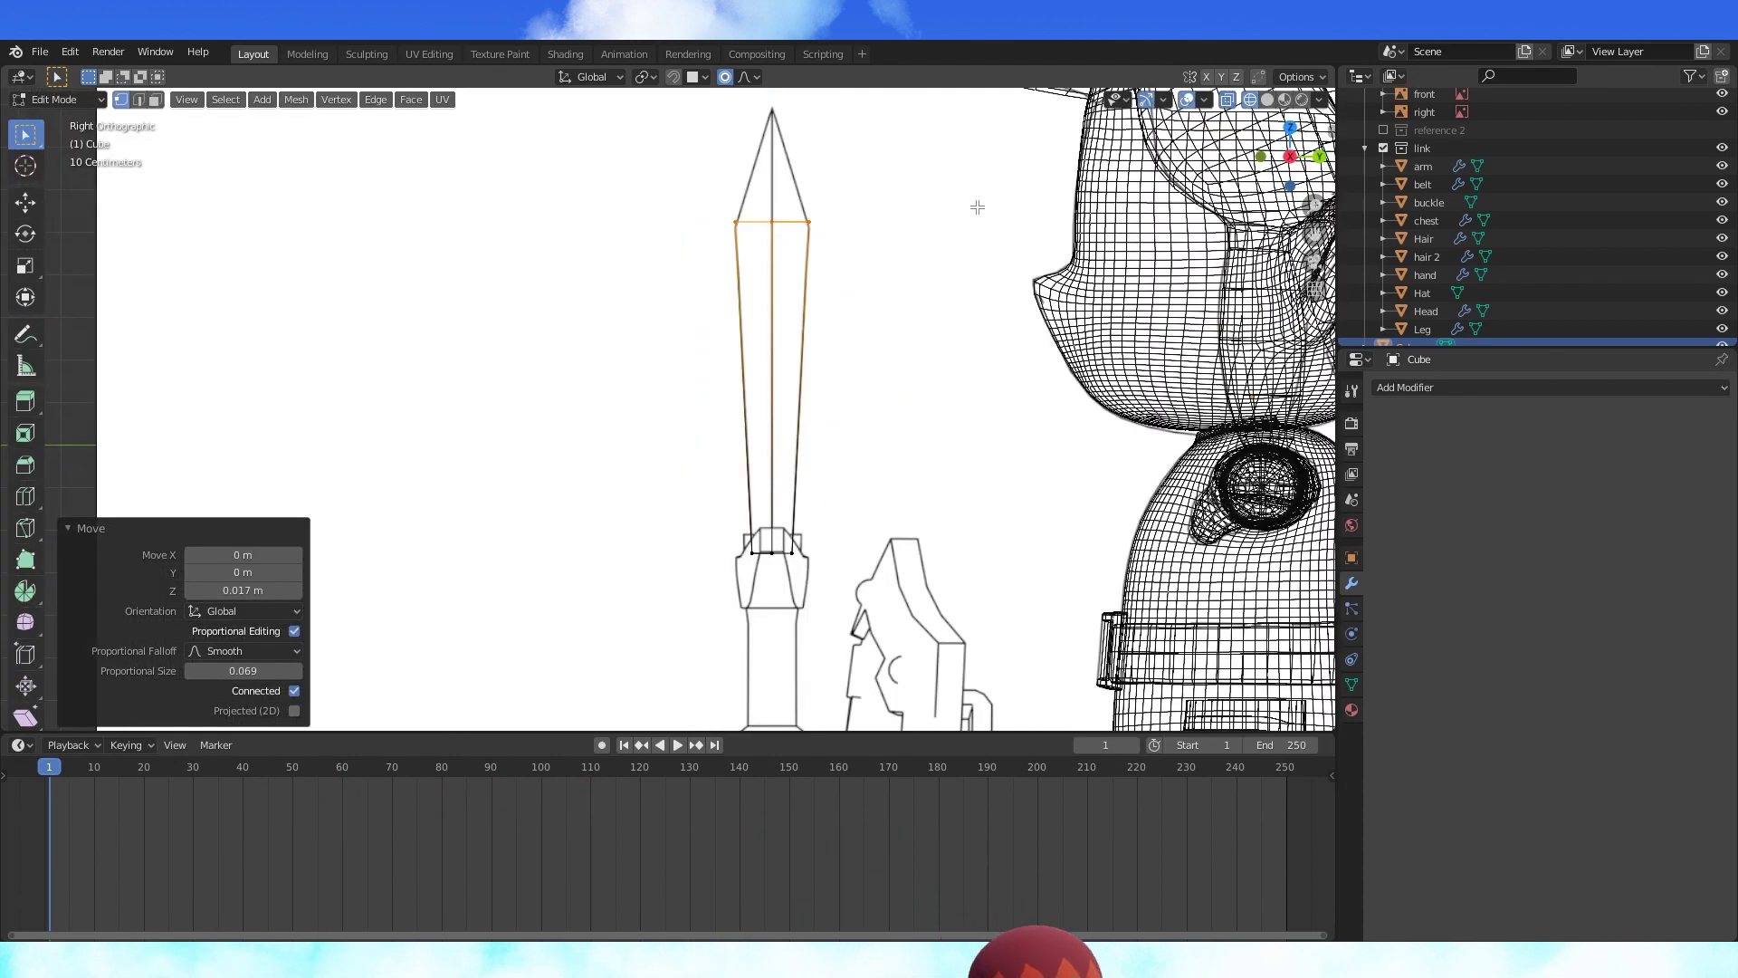
{"action": "key", "text": "KP_1"}
{"action": "key", "text": "KP_3"}
{"action": "key", "text": "KP_1"}
{"action": "scroll", "coordinate": [837, 193], "scroll_direction": "down", "scroll_amount": 2}
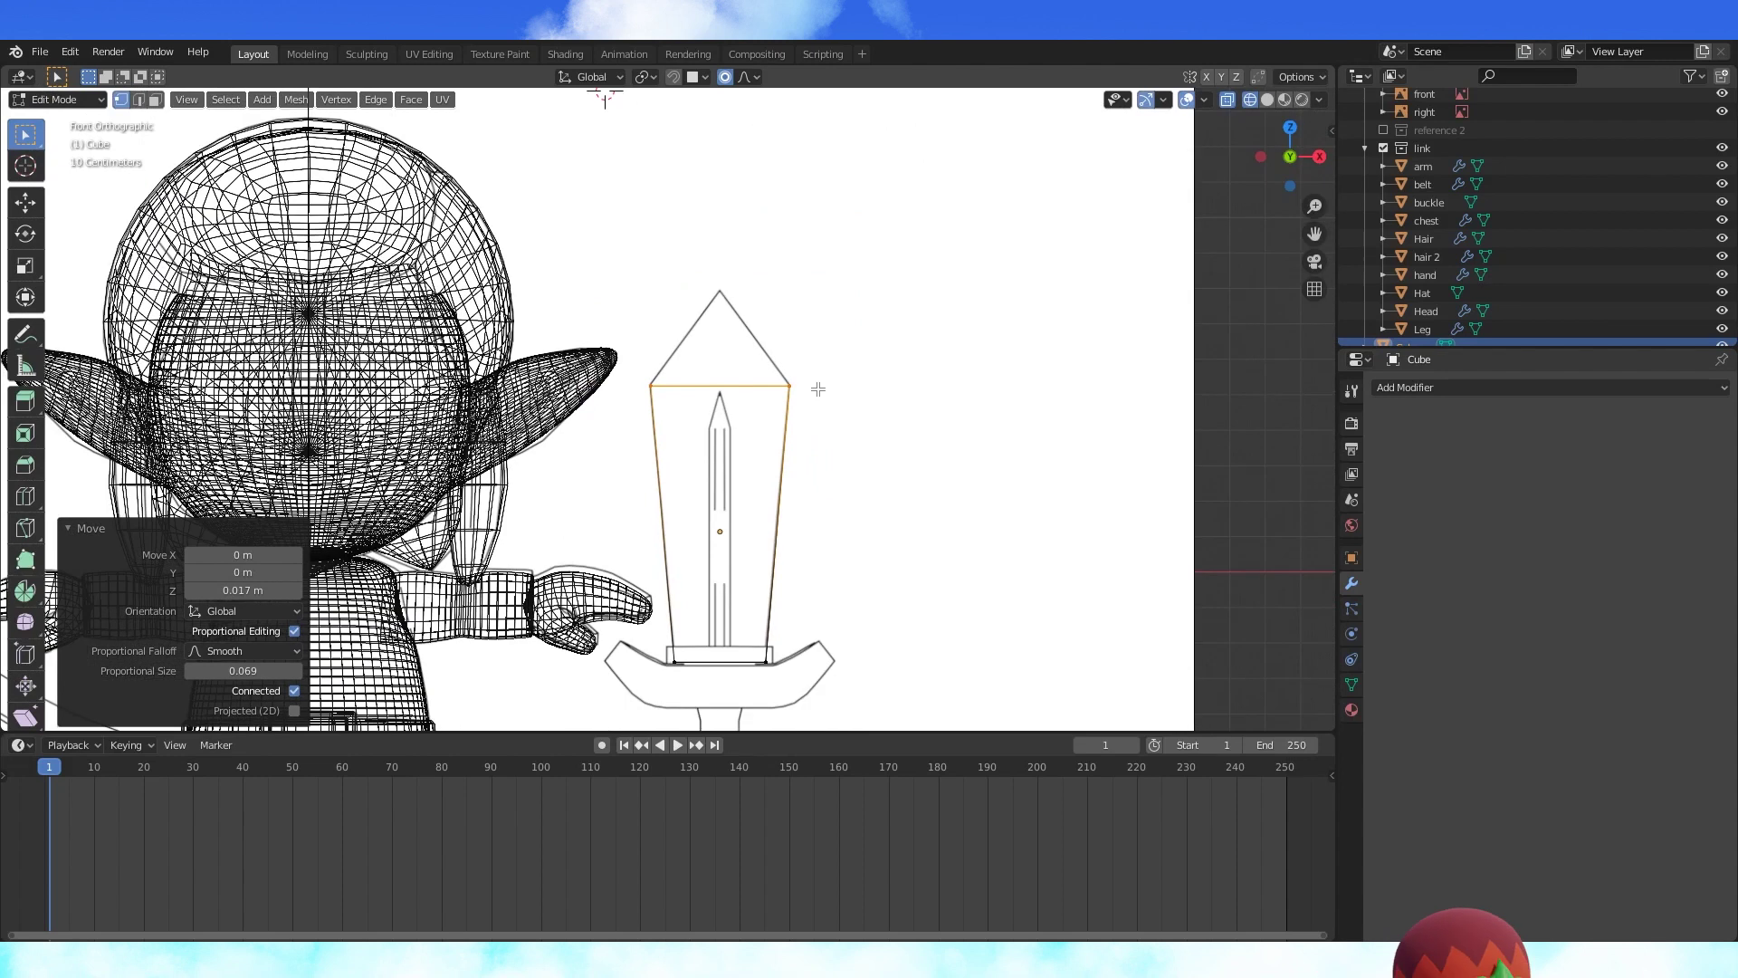
{"action": "key", "text": "ctrl+r"}
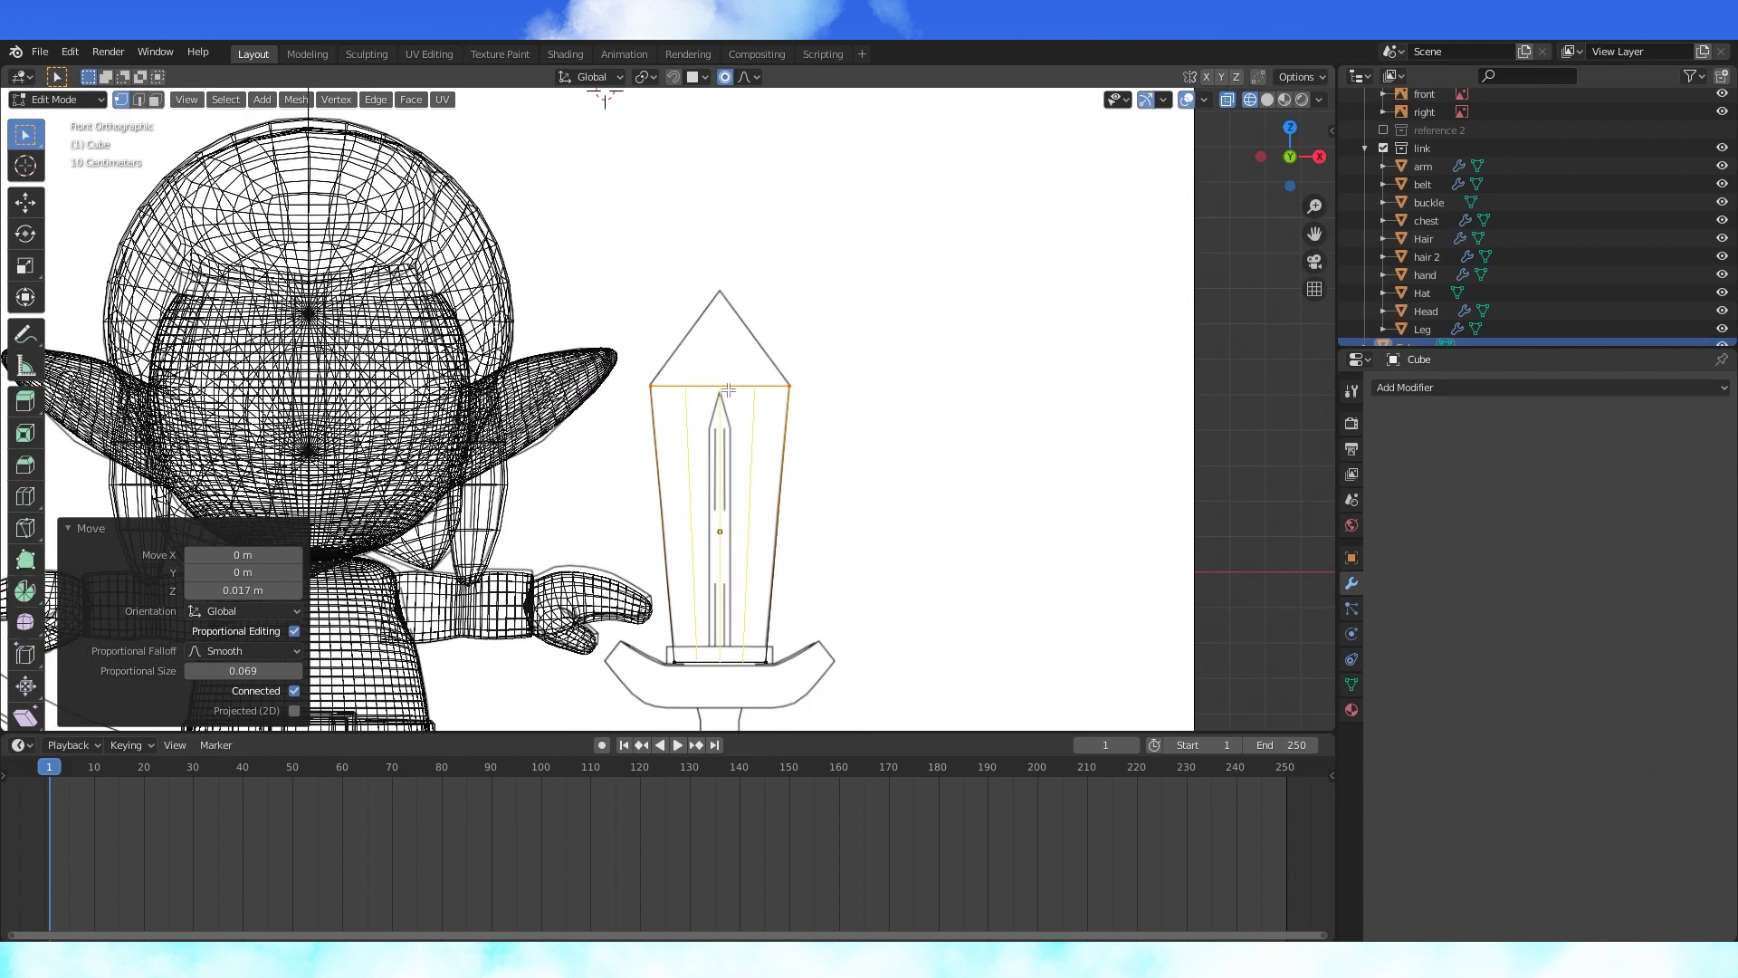
{"action": "left_click", "coordinate": [728, 390]}
{"action": "right_click", "coordinate": [728, 389]}
- Add one vertical loop cut on each side of the blade's centre line, slid toward the fuller's edges with factors -0.316 and 0.316
{"action": "key", "text": "ctrl+r"}
{"action": "left_click", "coordinate": [707, 392]}
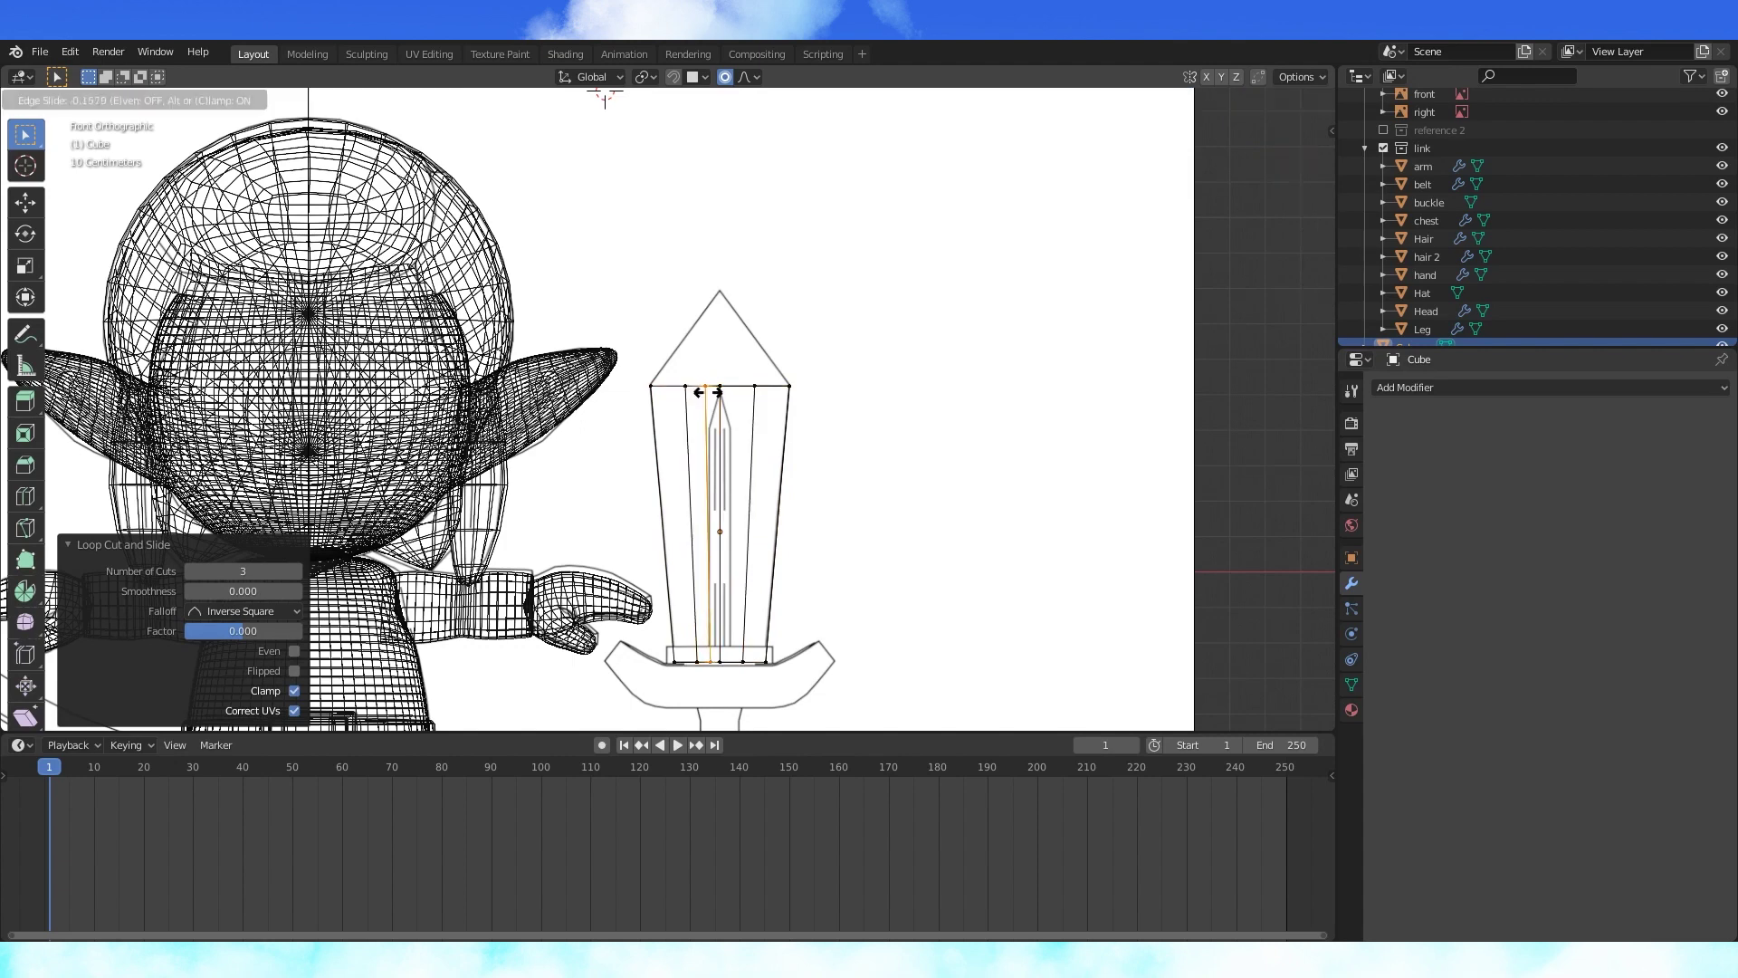
{"action": "left_click", "coordinate": [709, 391]}
{"action": "key", "text": "g"}
{"action": "key", "text": "g"}
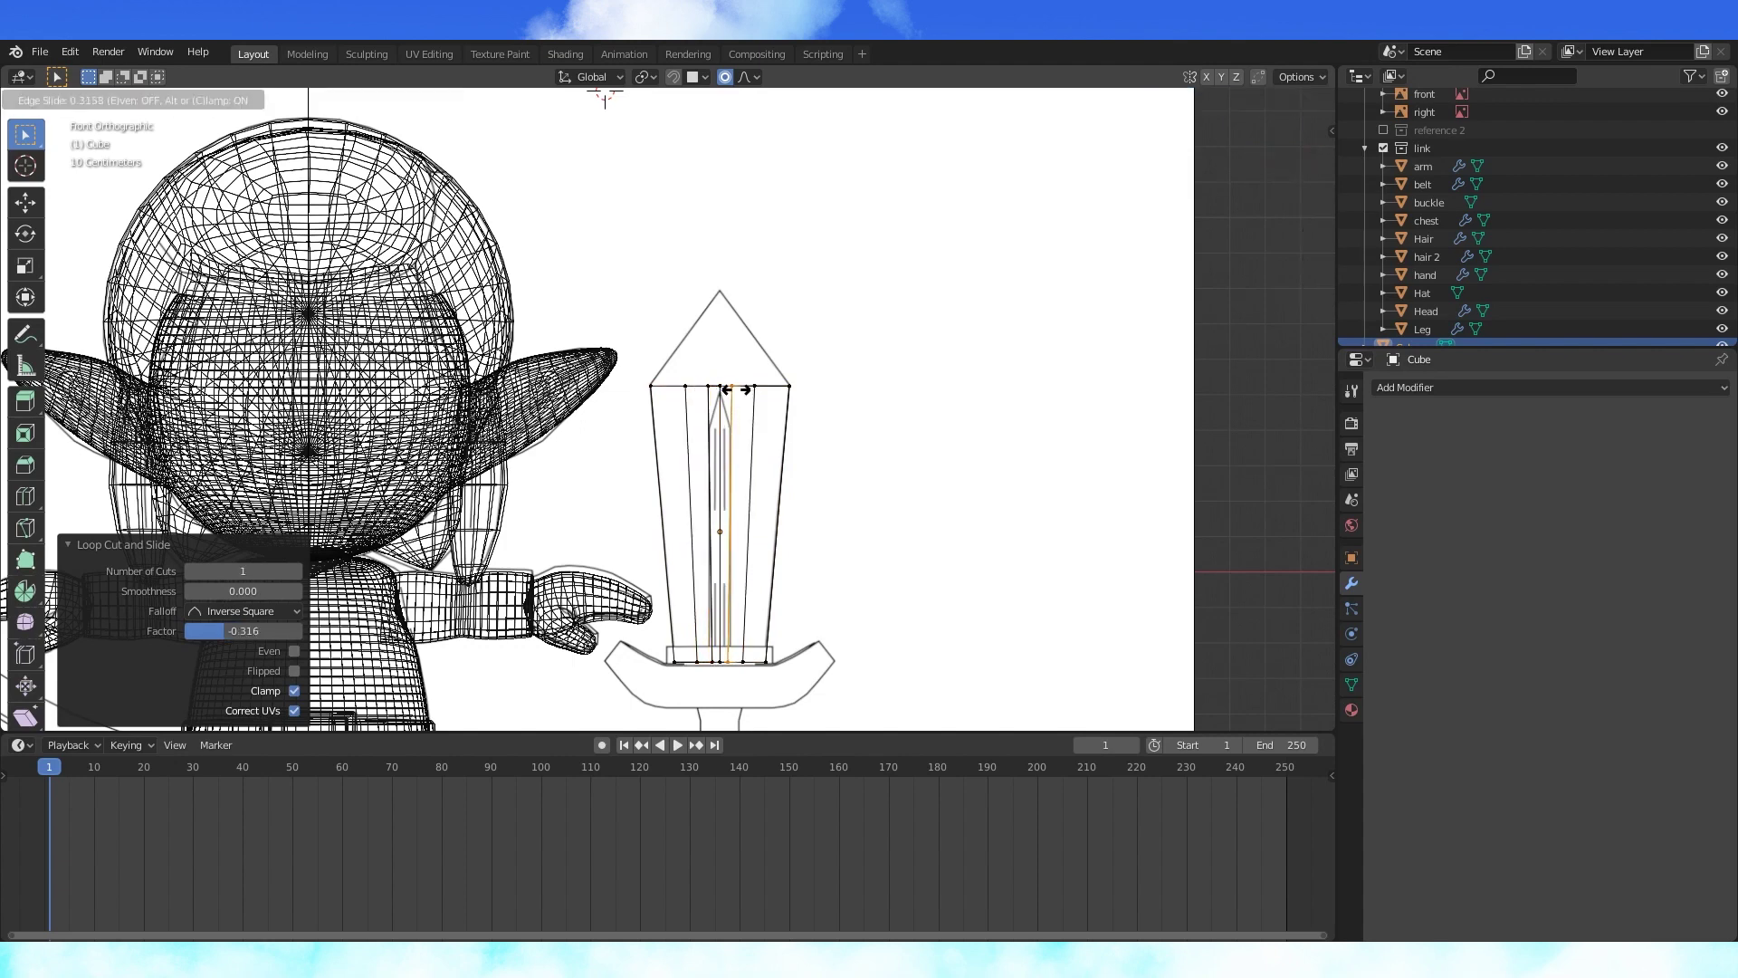
{"action": "left_click", "coordinate": [736, 389]}
- Merge the top and bottom corner vertices on one outer side of the blade at centre to form a sharp edge
{"action": "middle_click_drag", "start_coordinate": [817, 470], "coordinate": [780, 423]}
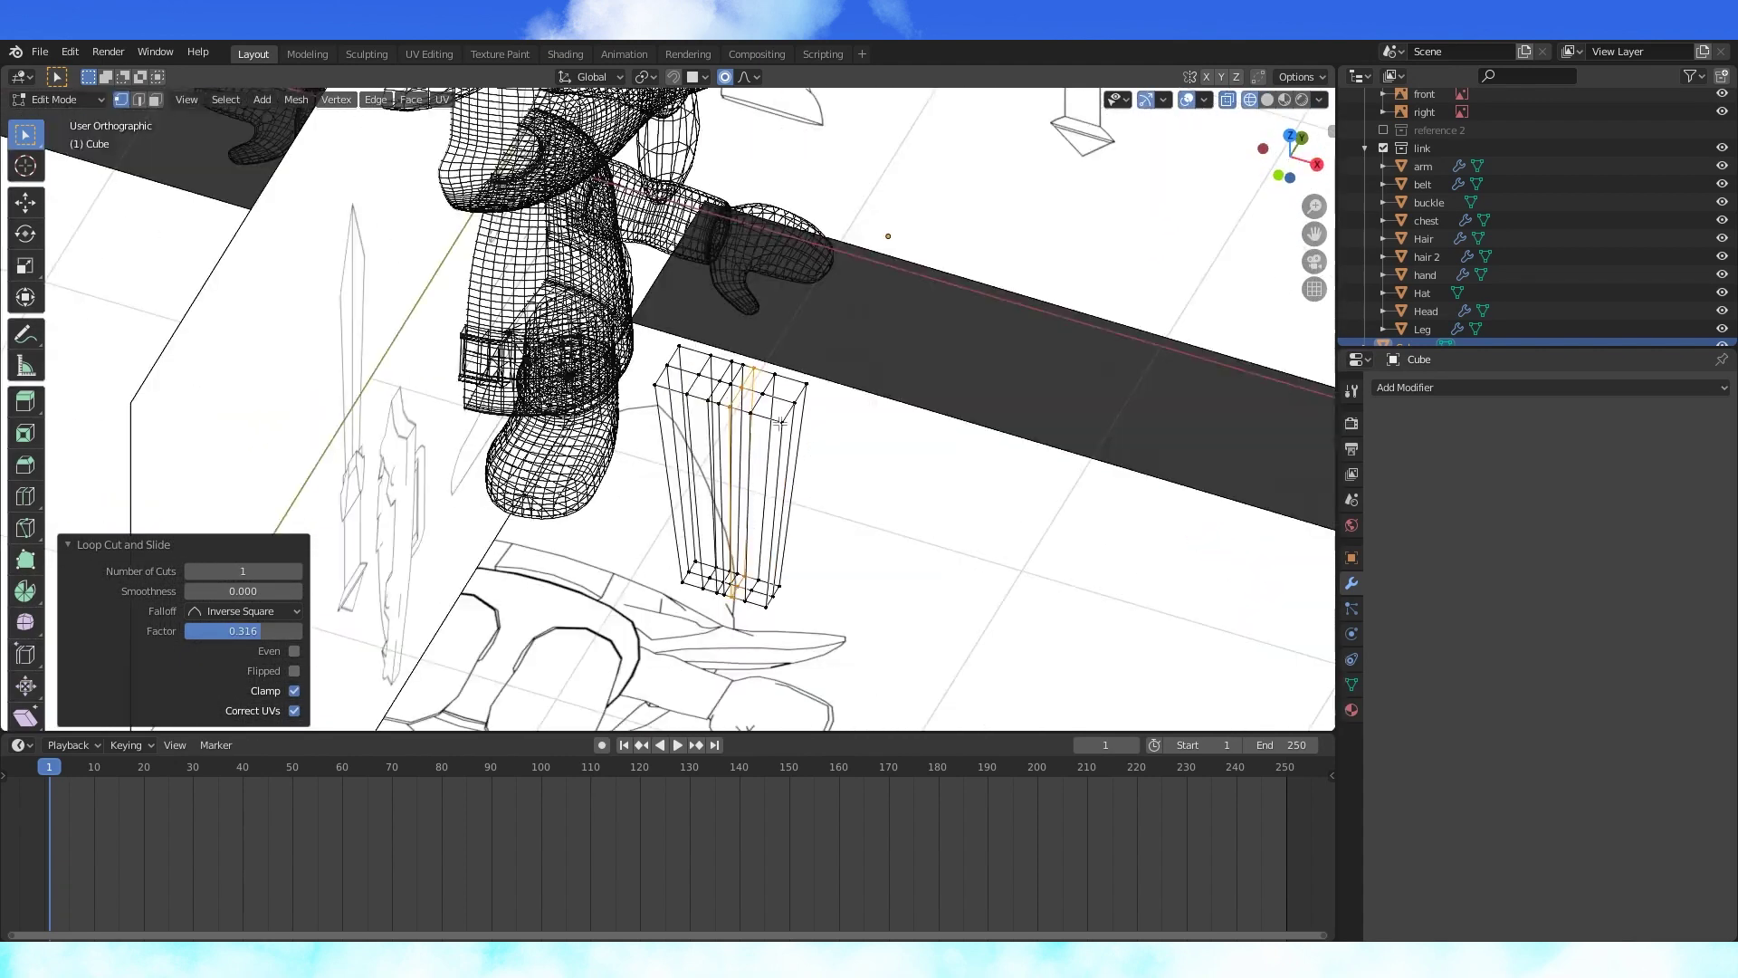
{"action": "left_click", "coordinate": [781, 423]}
{"action": "left_click", "coordinate": [795, 404], "text": "shift"}
{"action": "left_click", "coordinate": [807, 385], "text": "shift"}
{"action": "middle_click_drag", "start_coordinate": [887, 405], "coordinate": [830, 422]}
{"action": "key", "text": "m"}
{"action": "left_click", "coordinate": [786, 358]}
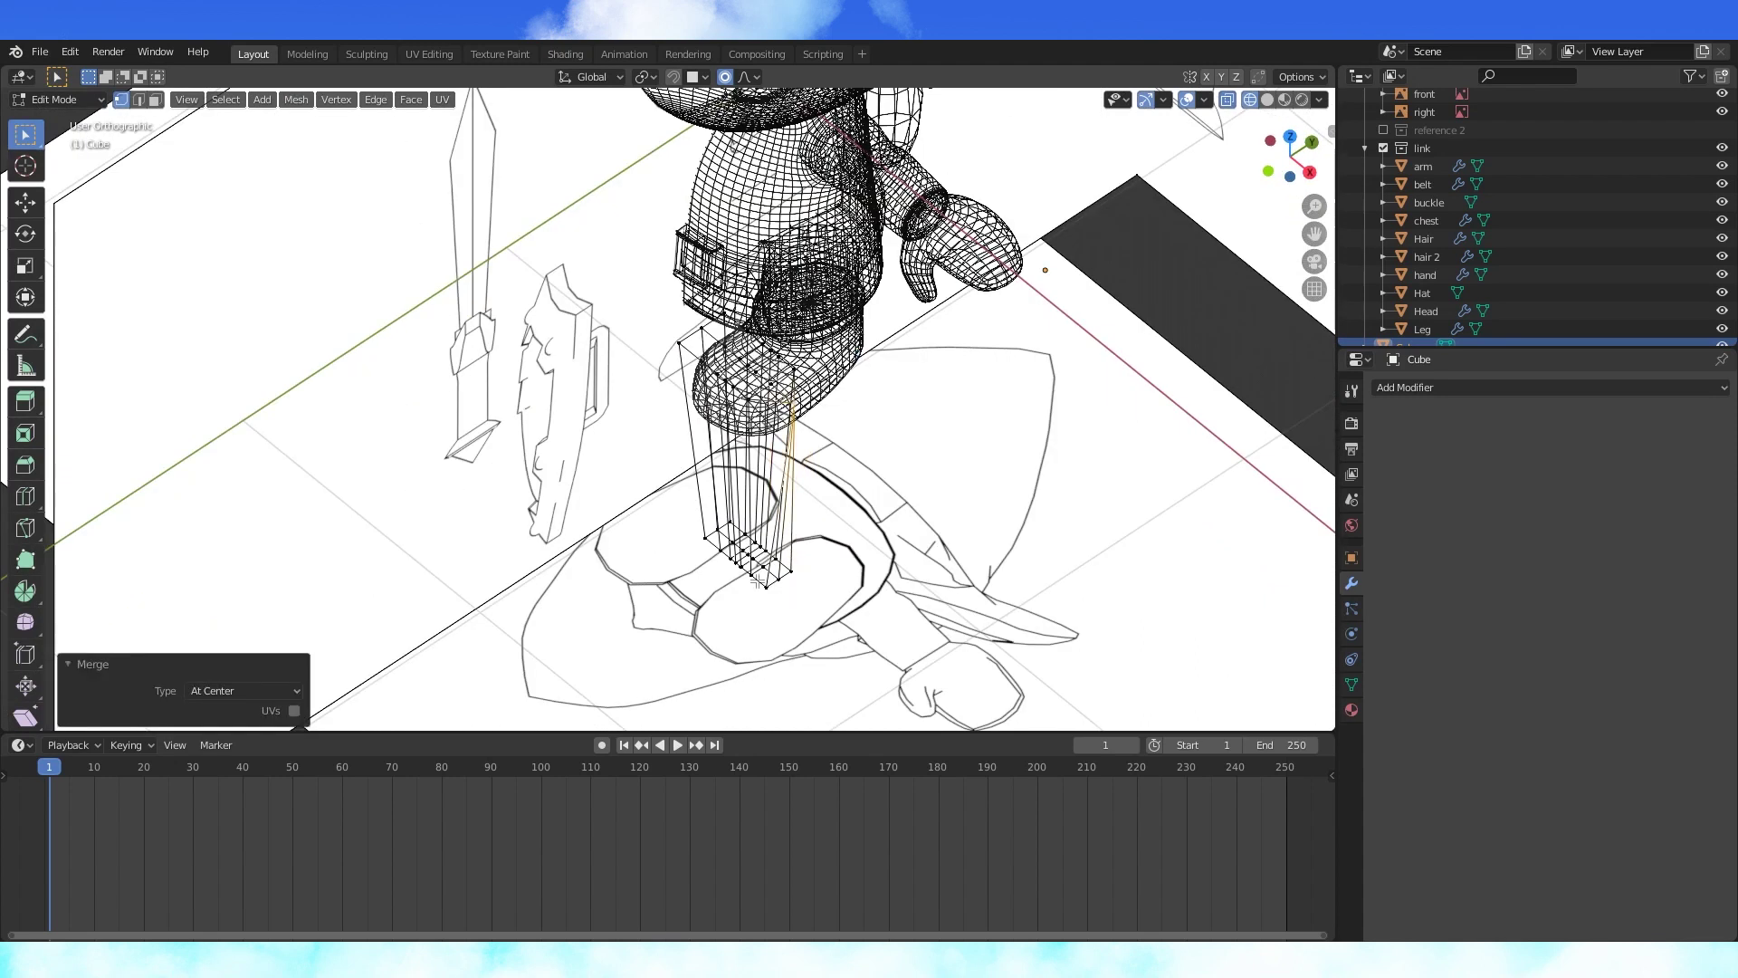
{"action": "left_click", "coordinate": [766, 587]}
{"action": "left_click", "coordinate": [789, 576], "text": "shift"}
{"action": "key", "text": "m"}
{"action": "left_click", "coordinate": [787, 586]}
- Merge the corner vertices on the opposite outer side of the blade at centre
{"action": "middle_click_drag", "start_coordinate": [791, 587], "coordinate": [933, 542]}
{"action": "left_click", "coordinate": [695, 601]}
{"action": "key", "text": "m"}
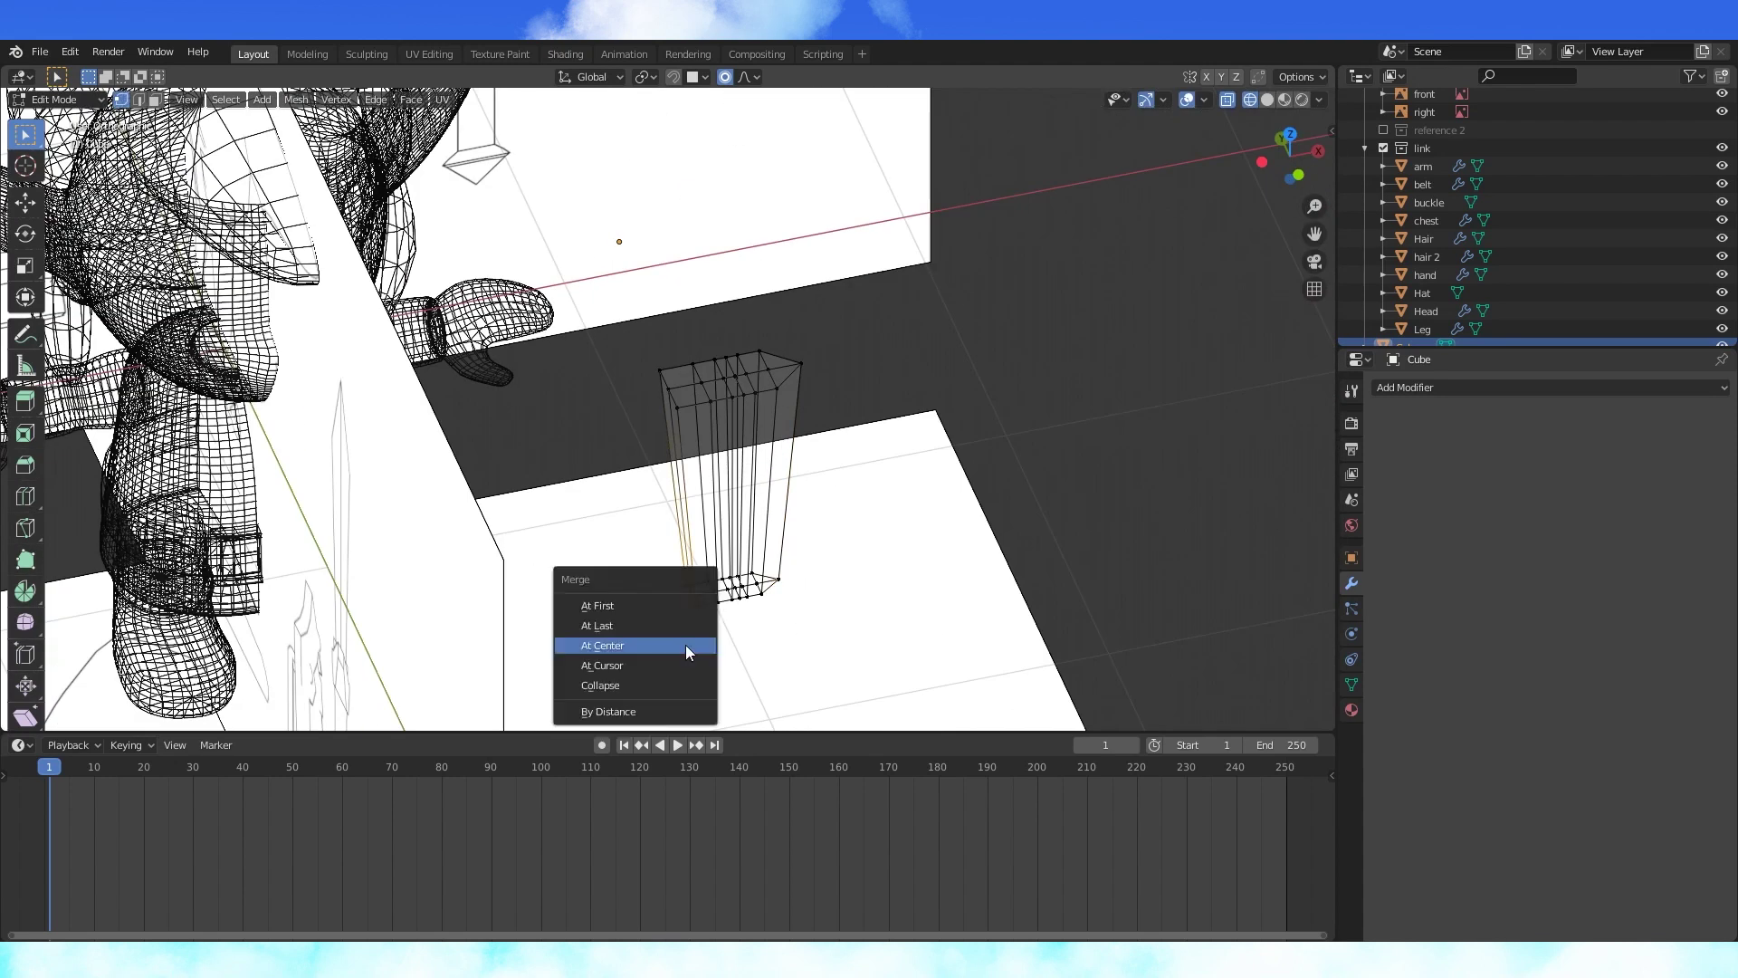
{"action": "left_click", "coordinate": [688, 645]}
- In the top view, scale the intermediate vertices down along Y to taper the blade evenly toward its sharp edges
{"action": "key", "text": "KP_7"}
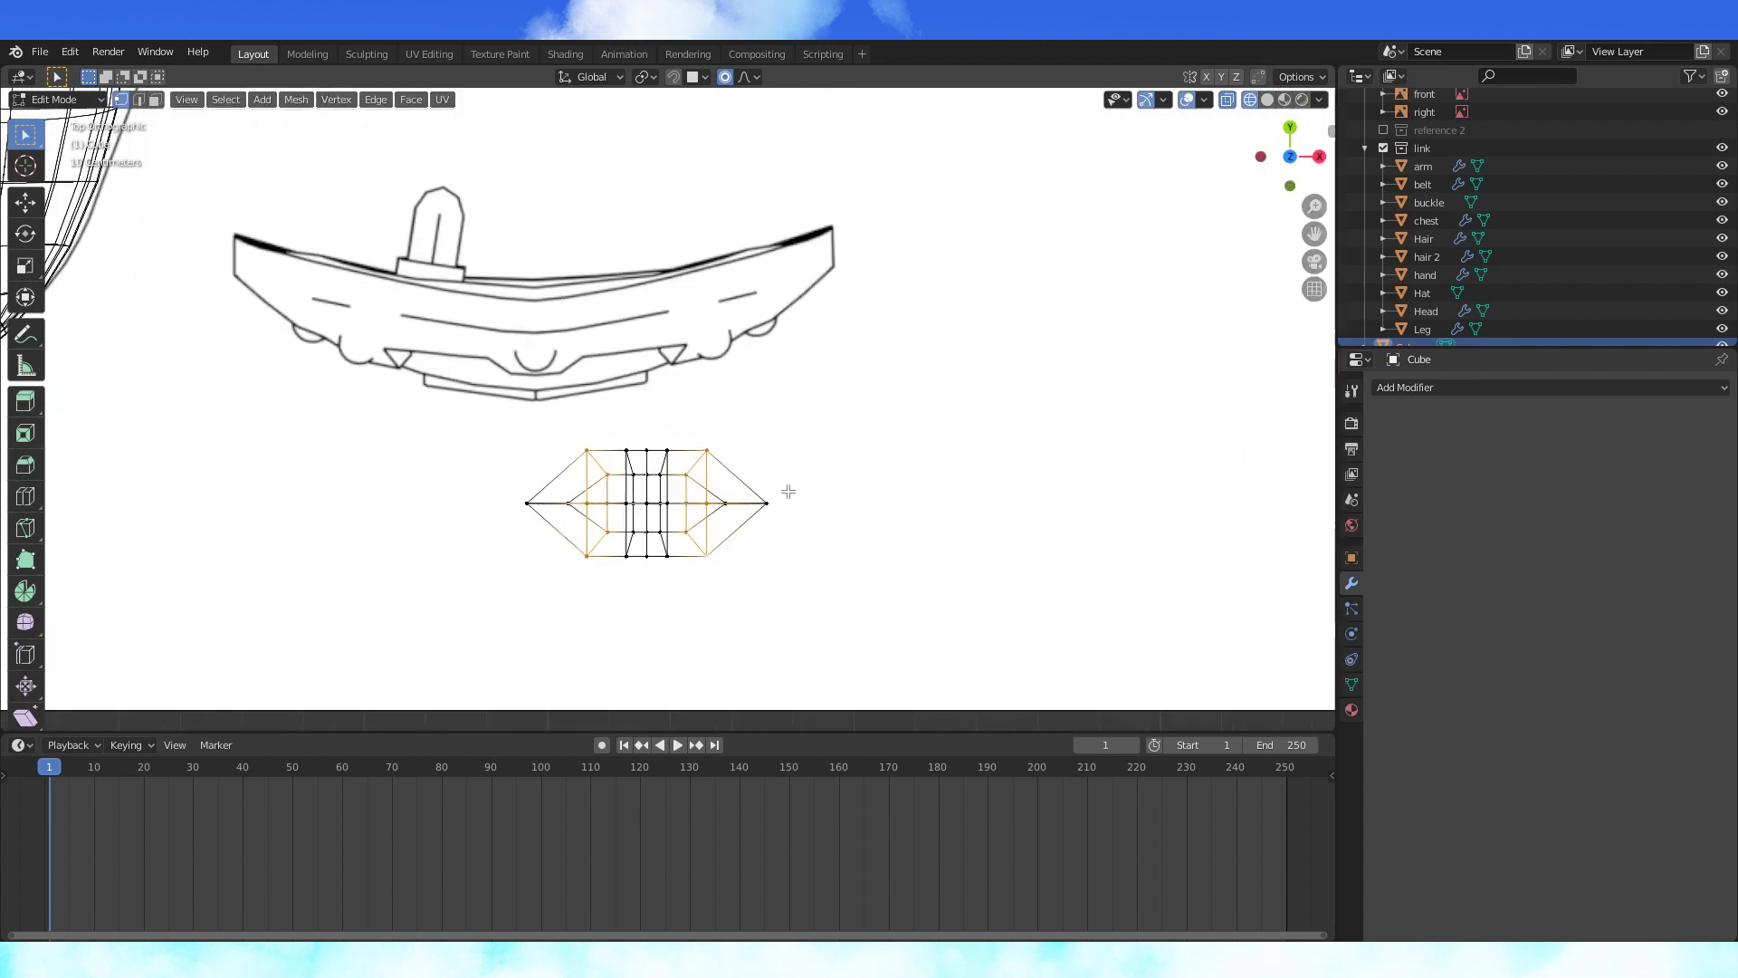
{"action": "key", "text": "s"}
{"action": "key", "text": "y"}
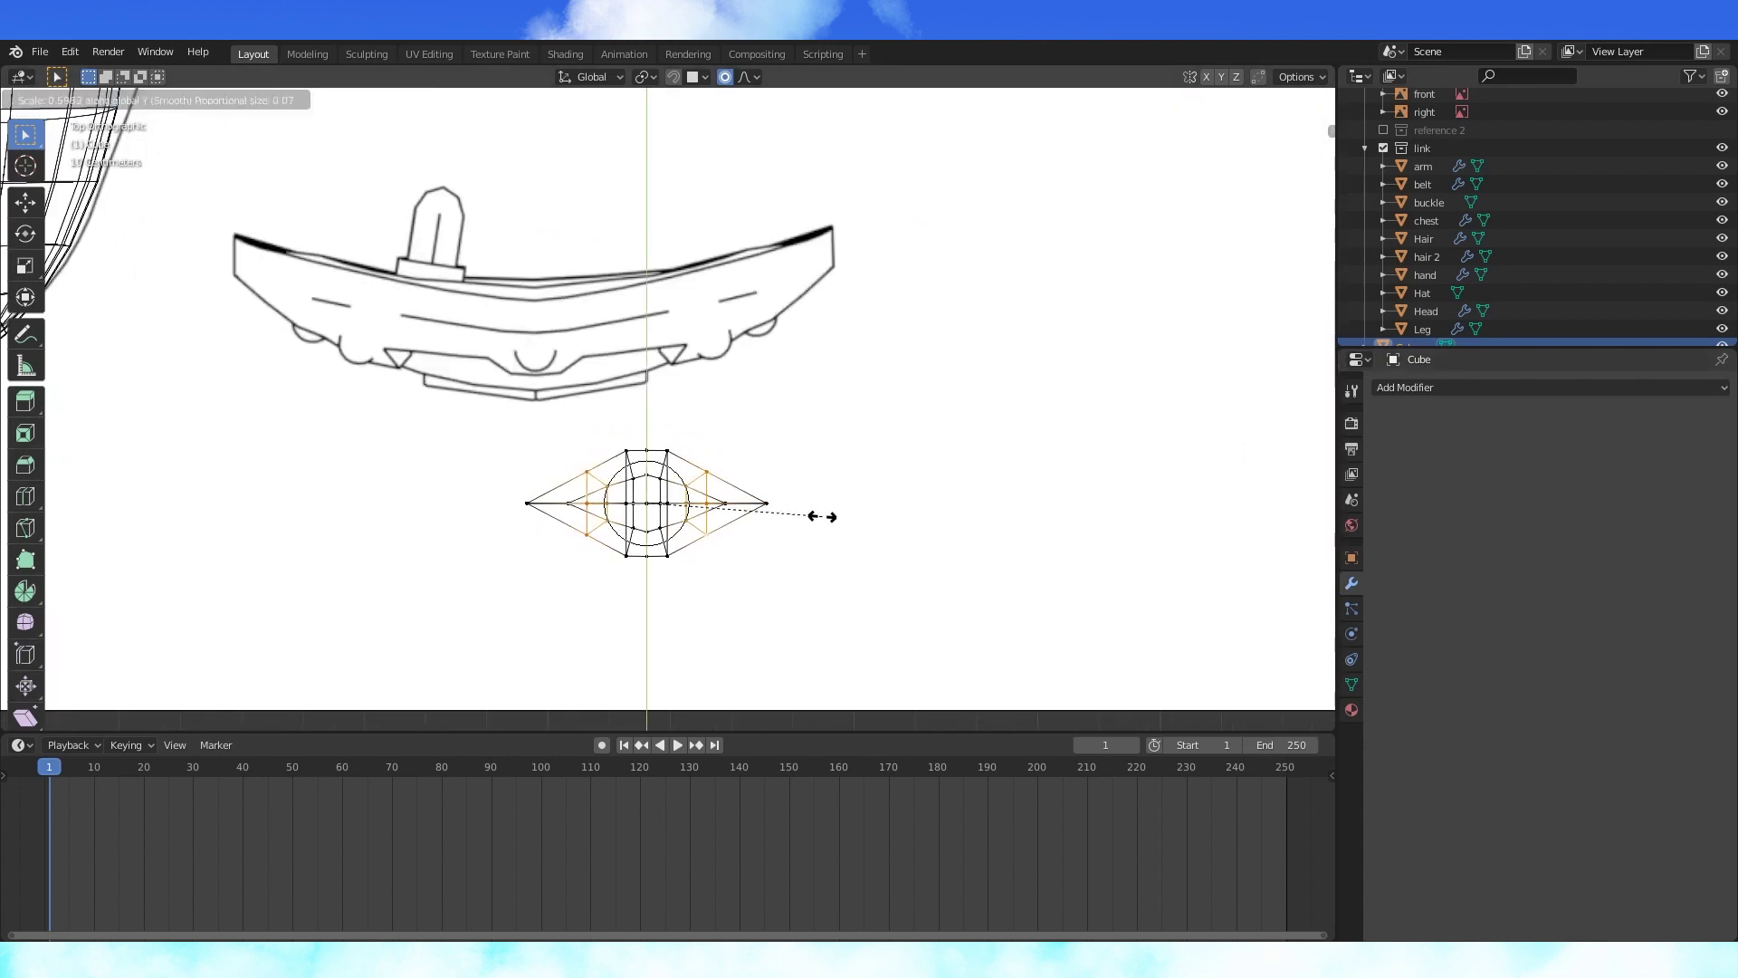
{"action": "left_click", "coordinate": [823, 516]}
- In the front view, lower the central vertices of the blade's shoulder row by 0.0154 m along Z
{"action": "key", "text": "KP_1"}
{"action": "left_click", "coordinate": [858, 505]}
{"action": "middle_click_drag", "start_coordinate": [752, 314], "coordinate": [924, 360], "text": "shift"}
{"action": "scroll", "coordinate": [905, 371], "scroll_direction": "up", "scroll_amount": 2}
{"action": "left_click", "coordinate": [766, 298]}
{"action": "key", "text": "g"}
{"action": "key", "text": "z"}
{"action": "left_click", "coordinate": [787, 306]}
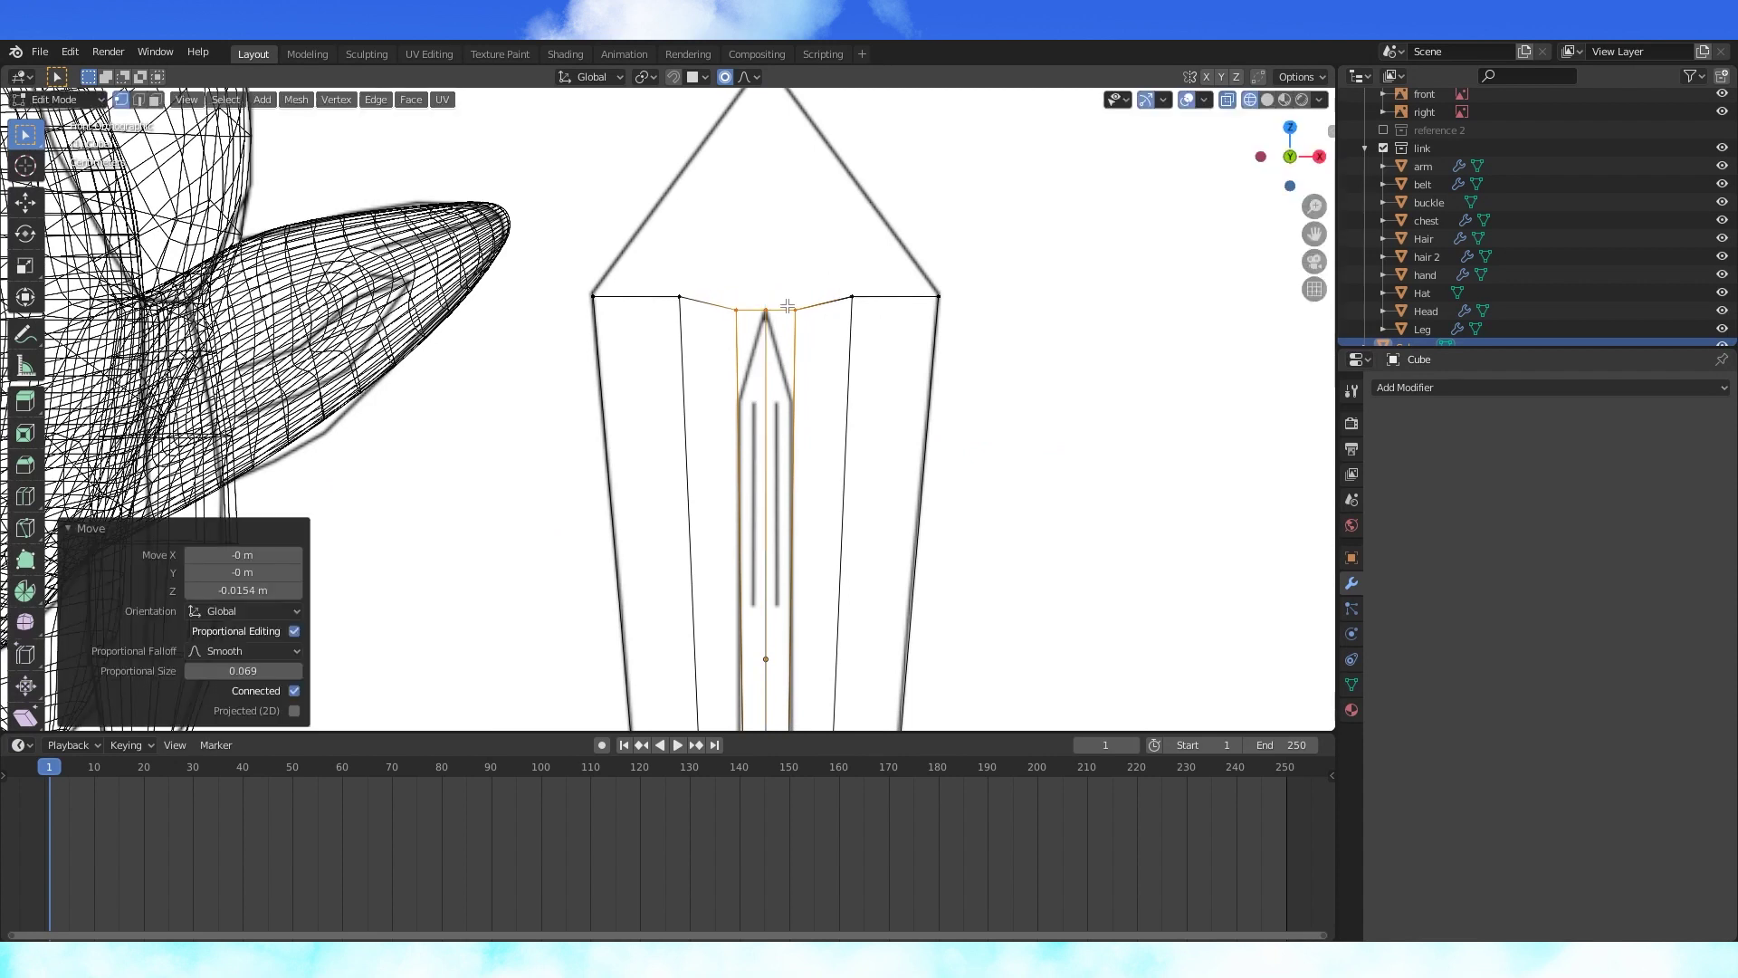
- Lower the two intermediate shoulder vertices along Z so the row dips evenly toward the centre
{"action": "key", "text": "a"}
{"action": "key", "text": "a"}
{"action": "key", "text": "c"}
{"action": "key", "text": "g"}
{"action": "key", "text": "z"}
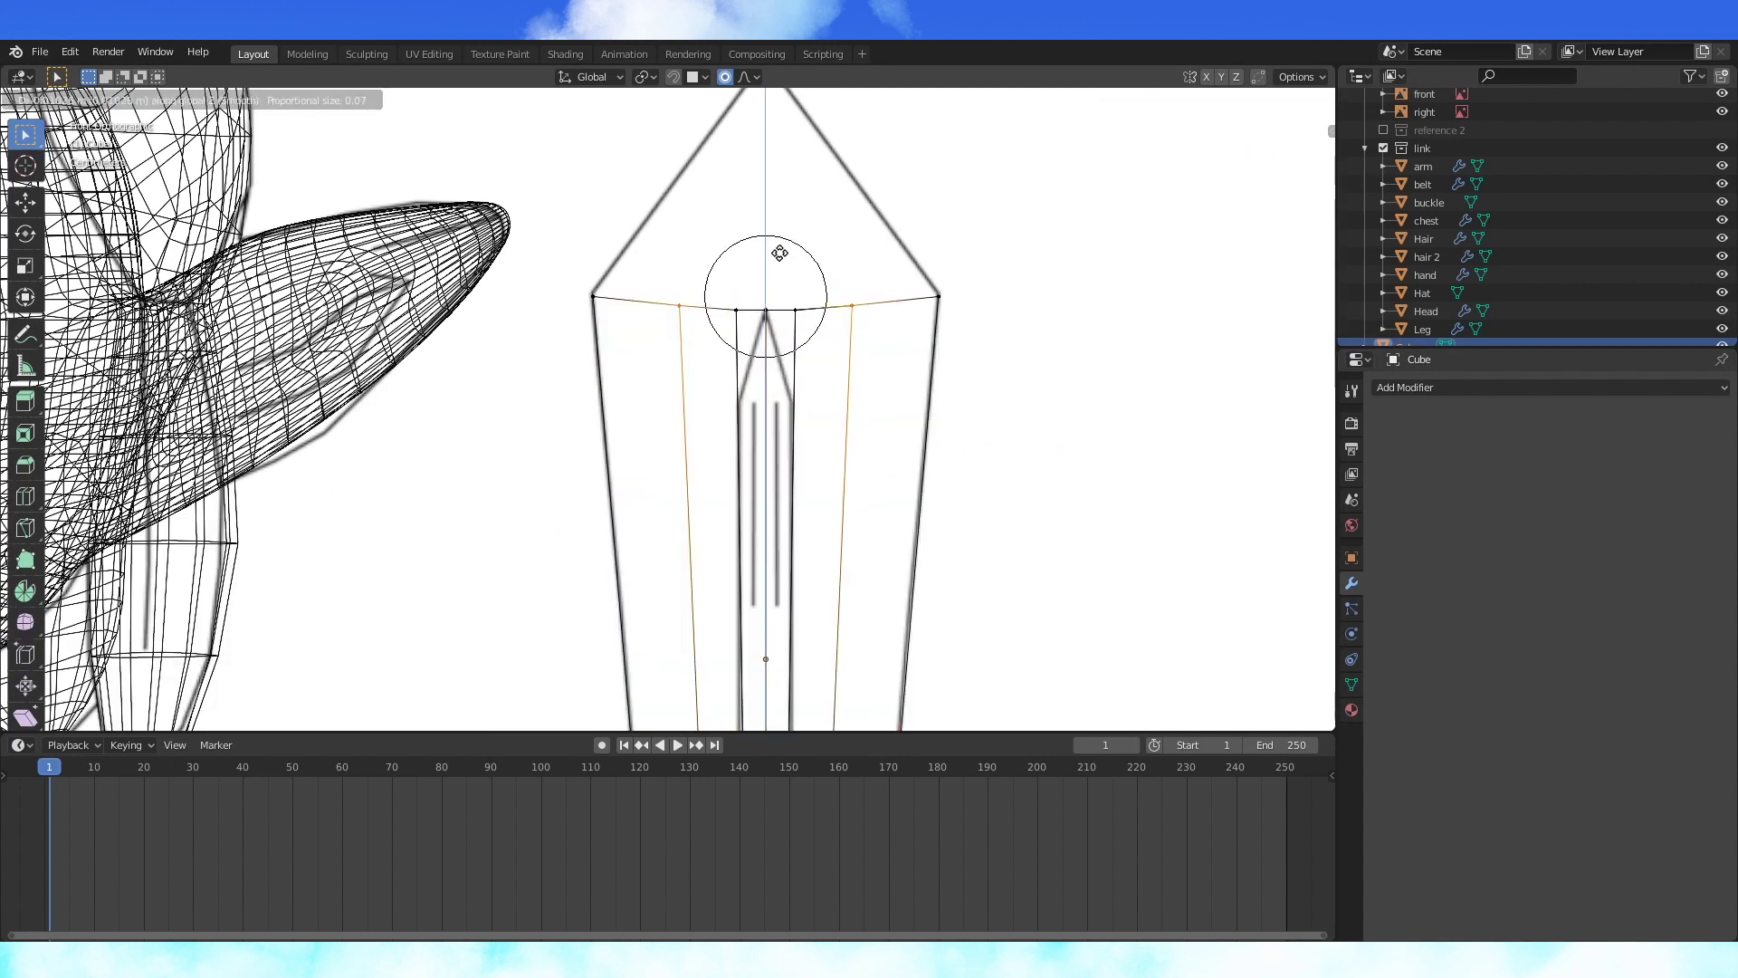
{"action": "left_click", "coordinate": [780, 255]}
- Slide the intermediate vertical edge loops on both sides of the blade outward toward the sharp edges
{"action": "scroll", "coordinate": [781, 272], "scroll_direction": "down", "scroll_amount": 3}
{"action": "middle_click_drag", "start_coordinate": [797, 460], "coordinate": [803, 360], "text": "shift"}
{"action": "left_click", "coordinate": [782, 309], "text": "alt"}
{"action": "key", "text": "g"}
{"action": "key", "text": "g"}
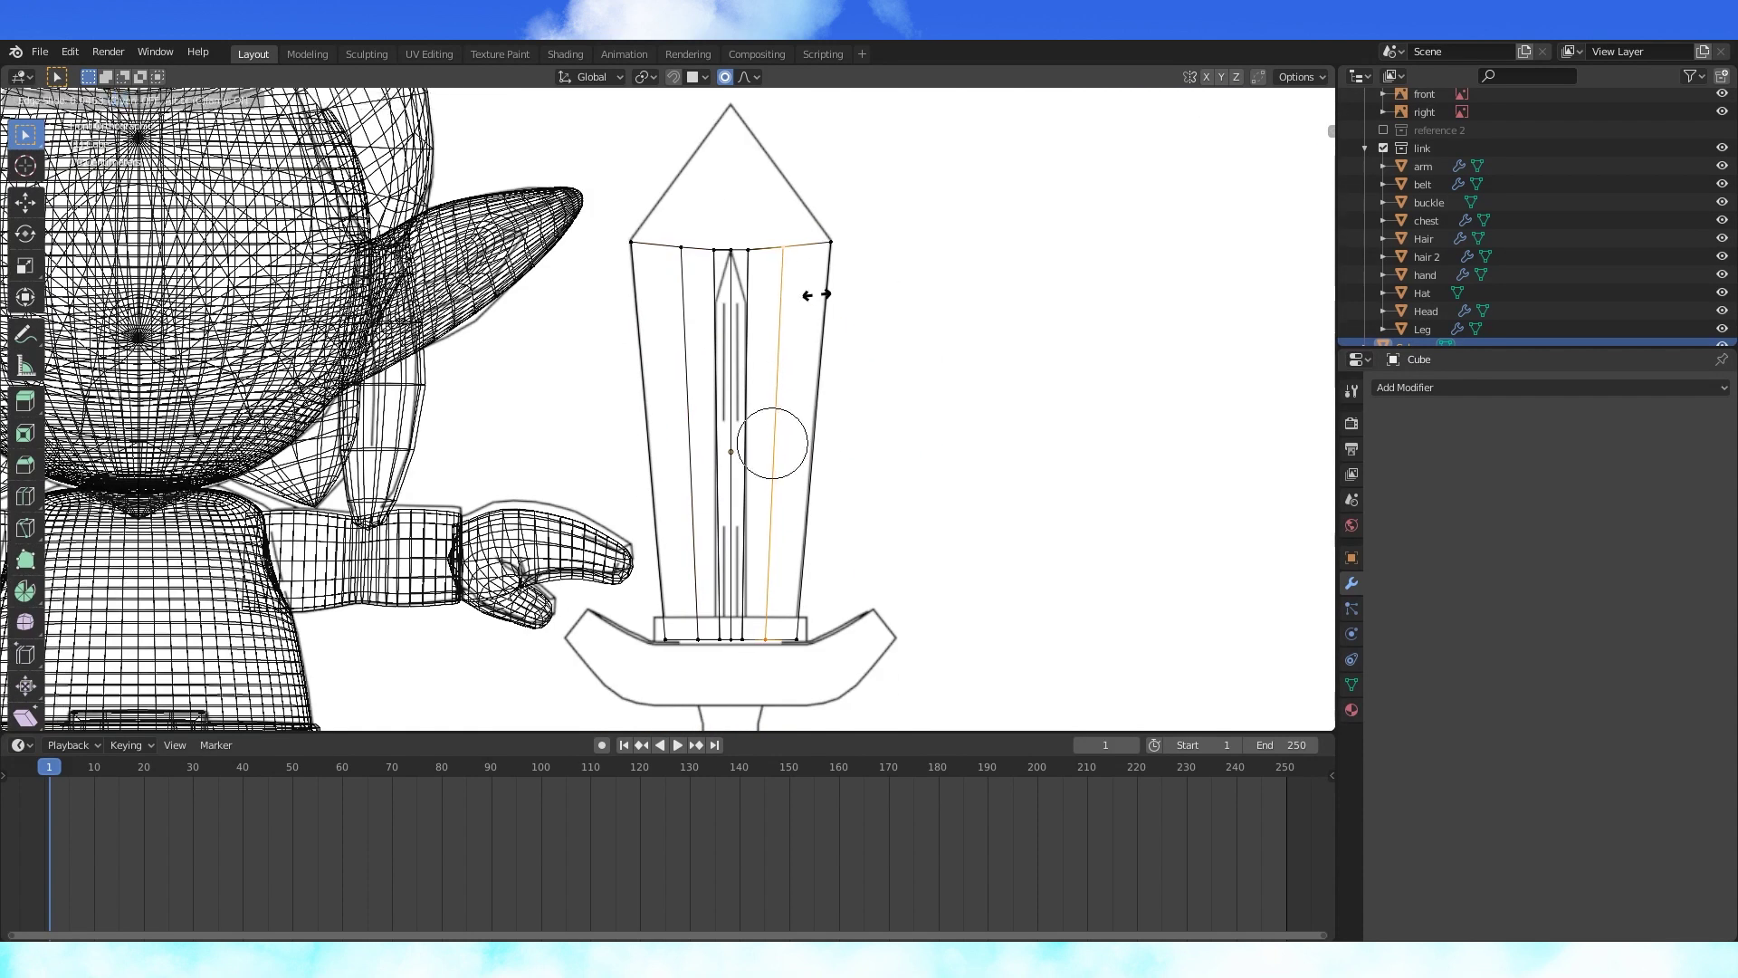
{"action": "left_click", "coordinate": [819, 294]}
{"action": "left_click", "coordinate": [691, 285], "text": "alt"}
{"action": "key", "text": "g"}
{"action": "key", "text": "g"}
{"action": "left_click", "coordinate": [706, 273]}
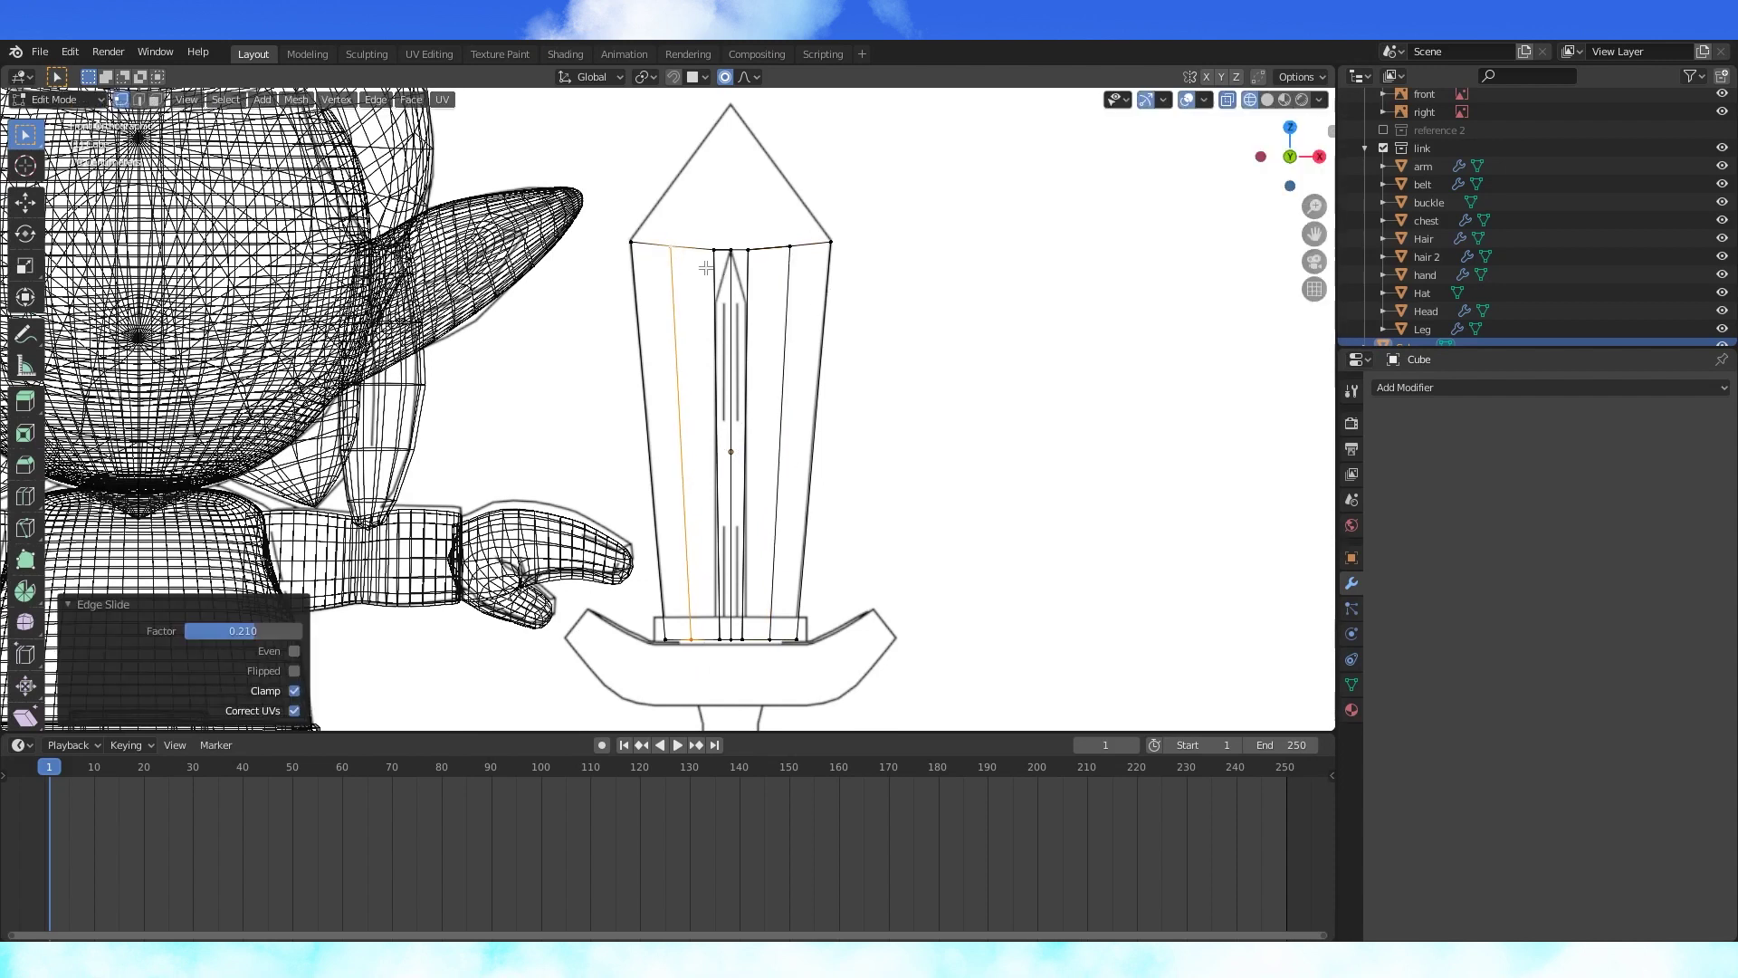
- Extrude the blade's whole shoulder row, turn off proportional editing, and move the new row up 0.116 m along Z
{"action": "scroll", "coordinate": [749, 330], "scroll_direction": "up", "scroll_amount": 2}
{"action": "middle_click_drag", "start_coordinate": [811, 272], "coordinate": [837, 388], "text": "shift"}
{"action": "left_click", "coordinate": [908, 322]}
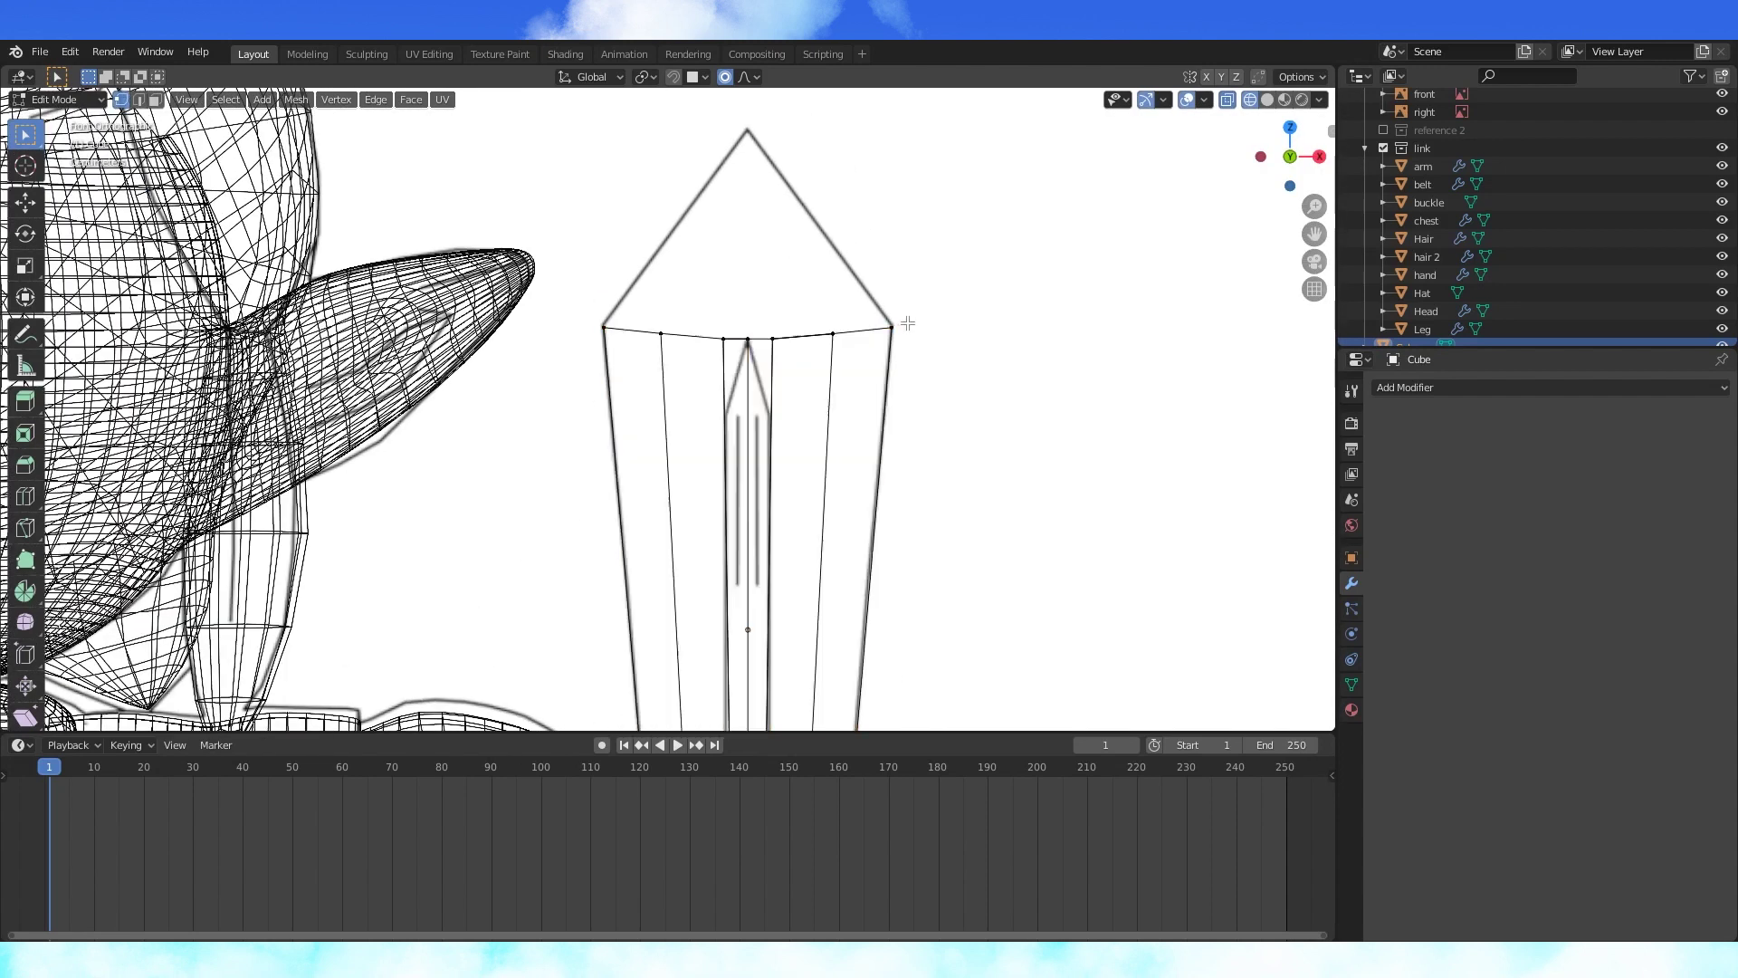
{"action": "key", "text": "c"}
{"action": "left_click_drag", "start_coordinate": [905, 324], "coordinate": [585, 332]}
{"action": "key", "text": "e"}
{"action": "right_click", "coordinate": [771, 332]}
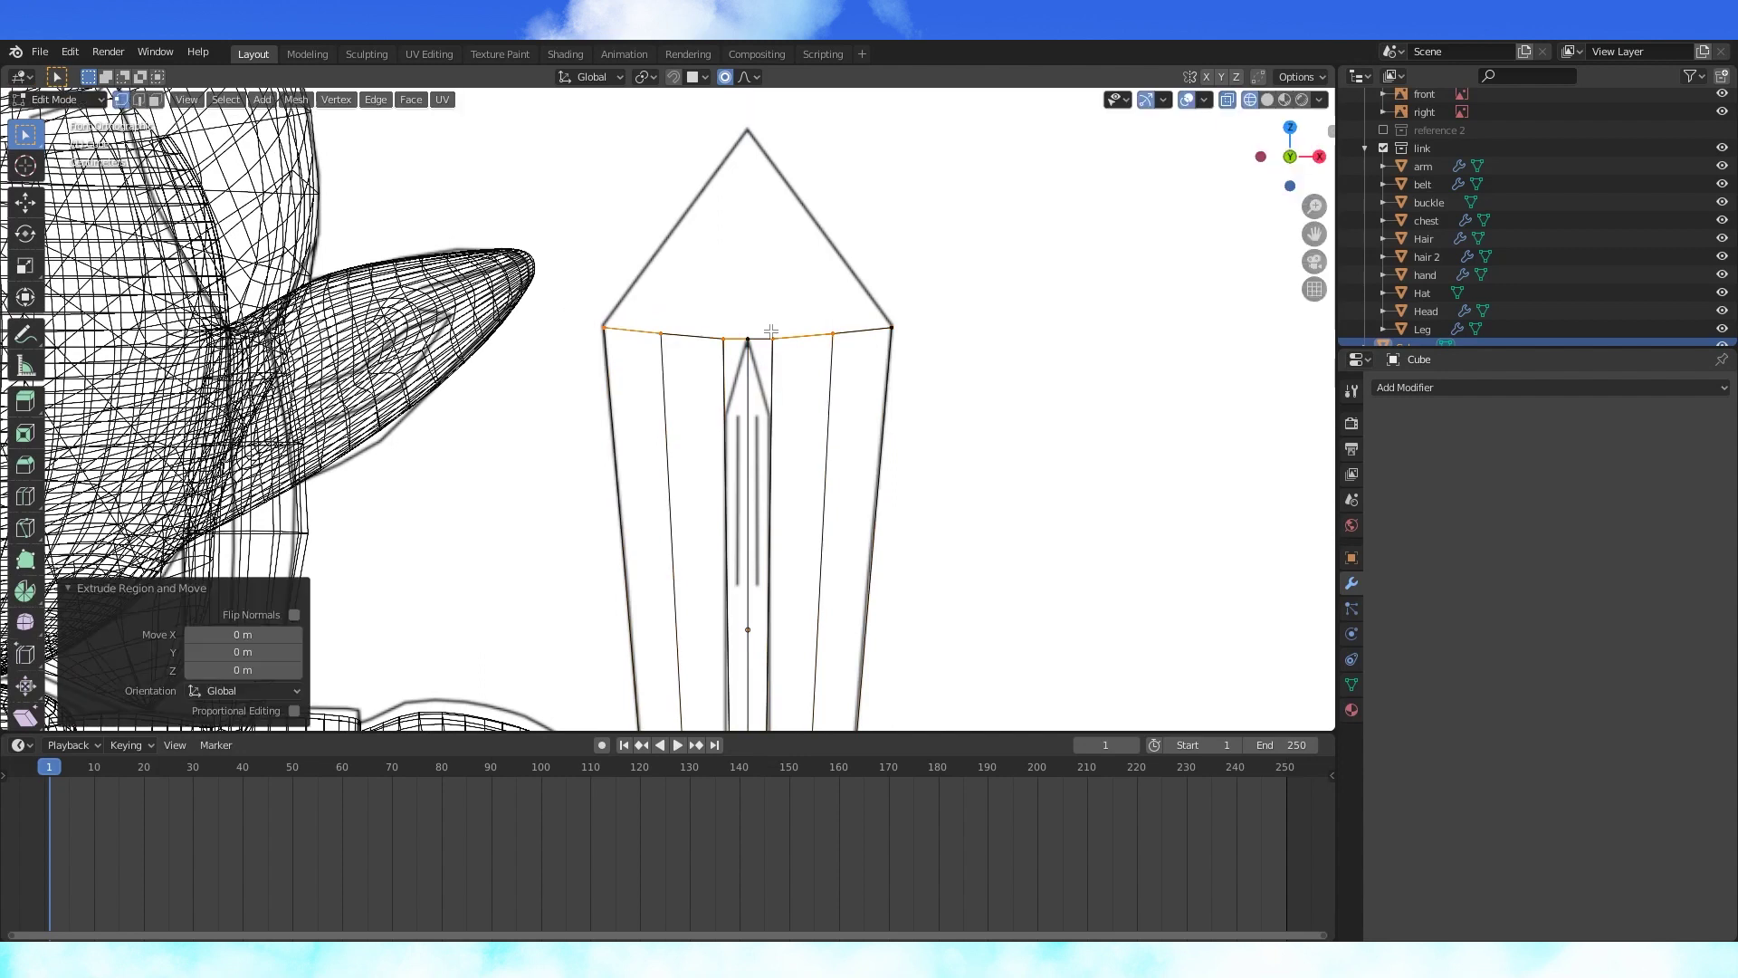
{"action": "key", "text": "g"}
{"action": "right_click", "coordinate": [770, 331]}
{"action": "key", "text": "o"}
{"action": "key", "text": "g"}
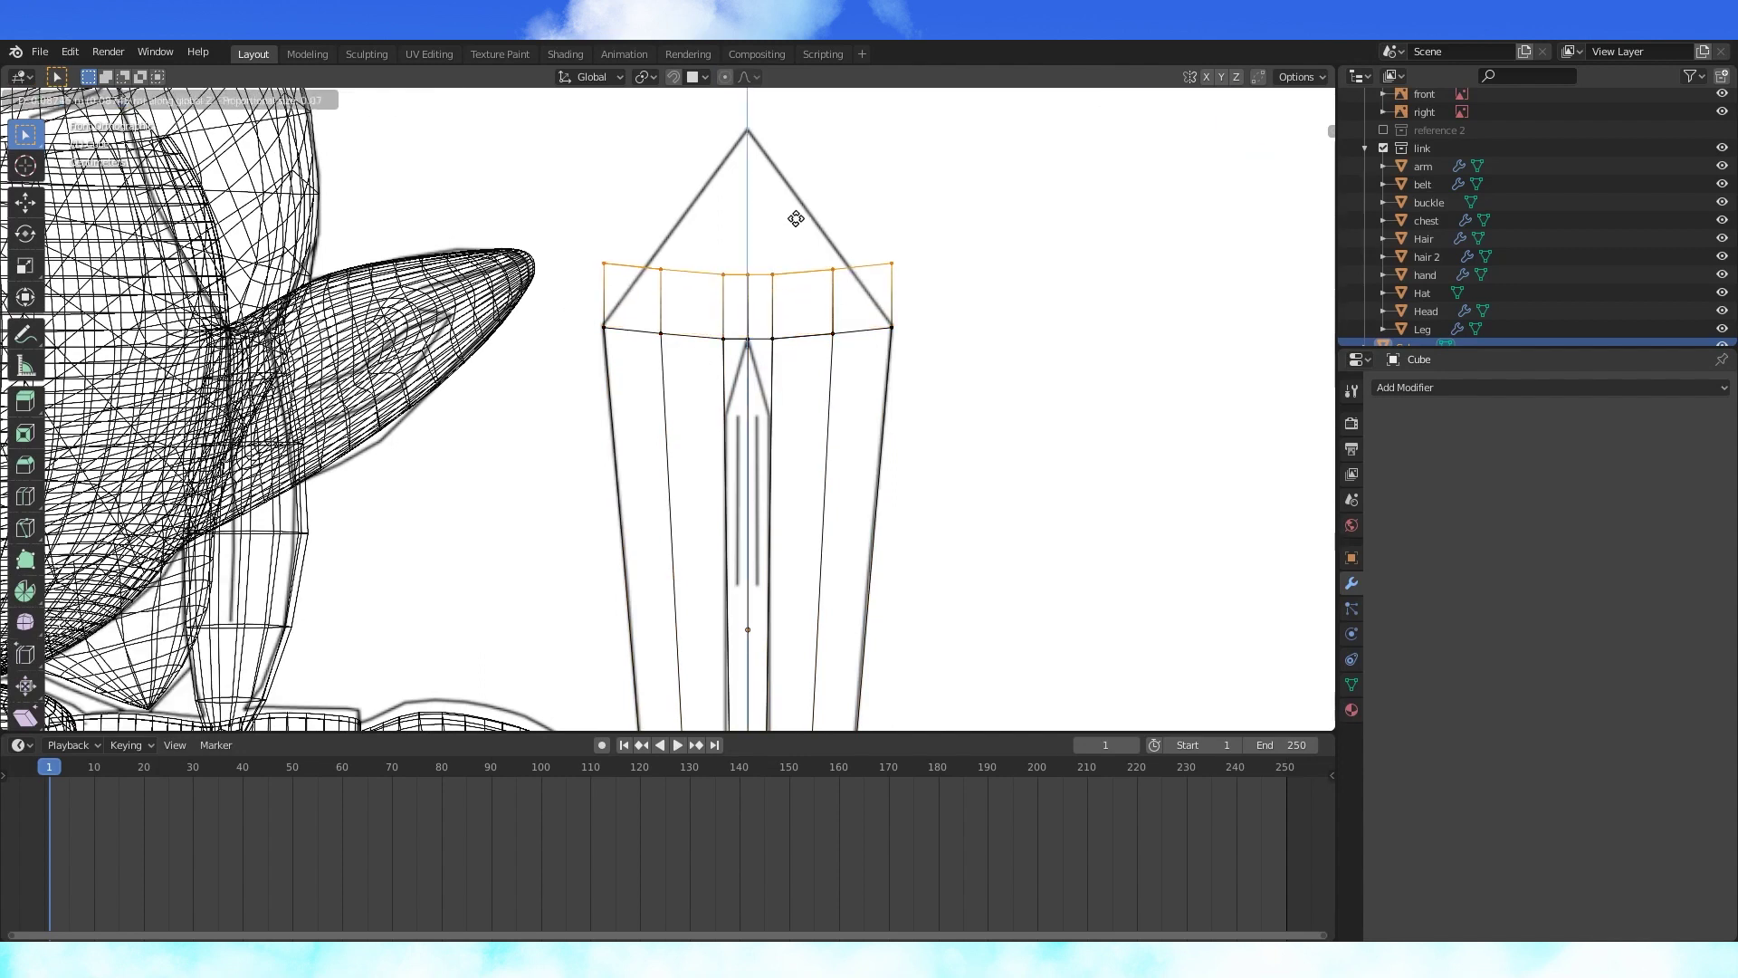
{"action": "left_click", "coordinate": [795, 197]}
{"action": "scroll", "coordinate": [761, 217], "scroll_direction": "up", "scroll_amount": 1}
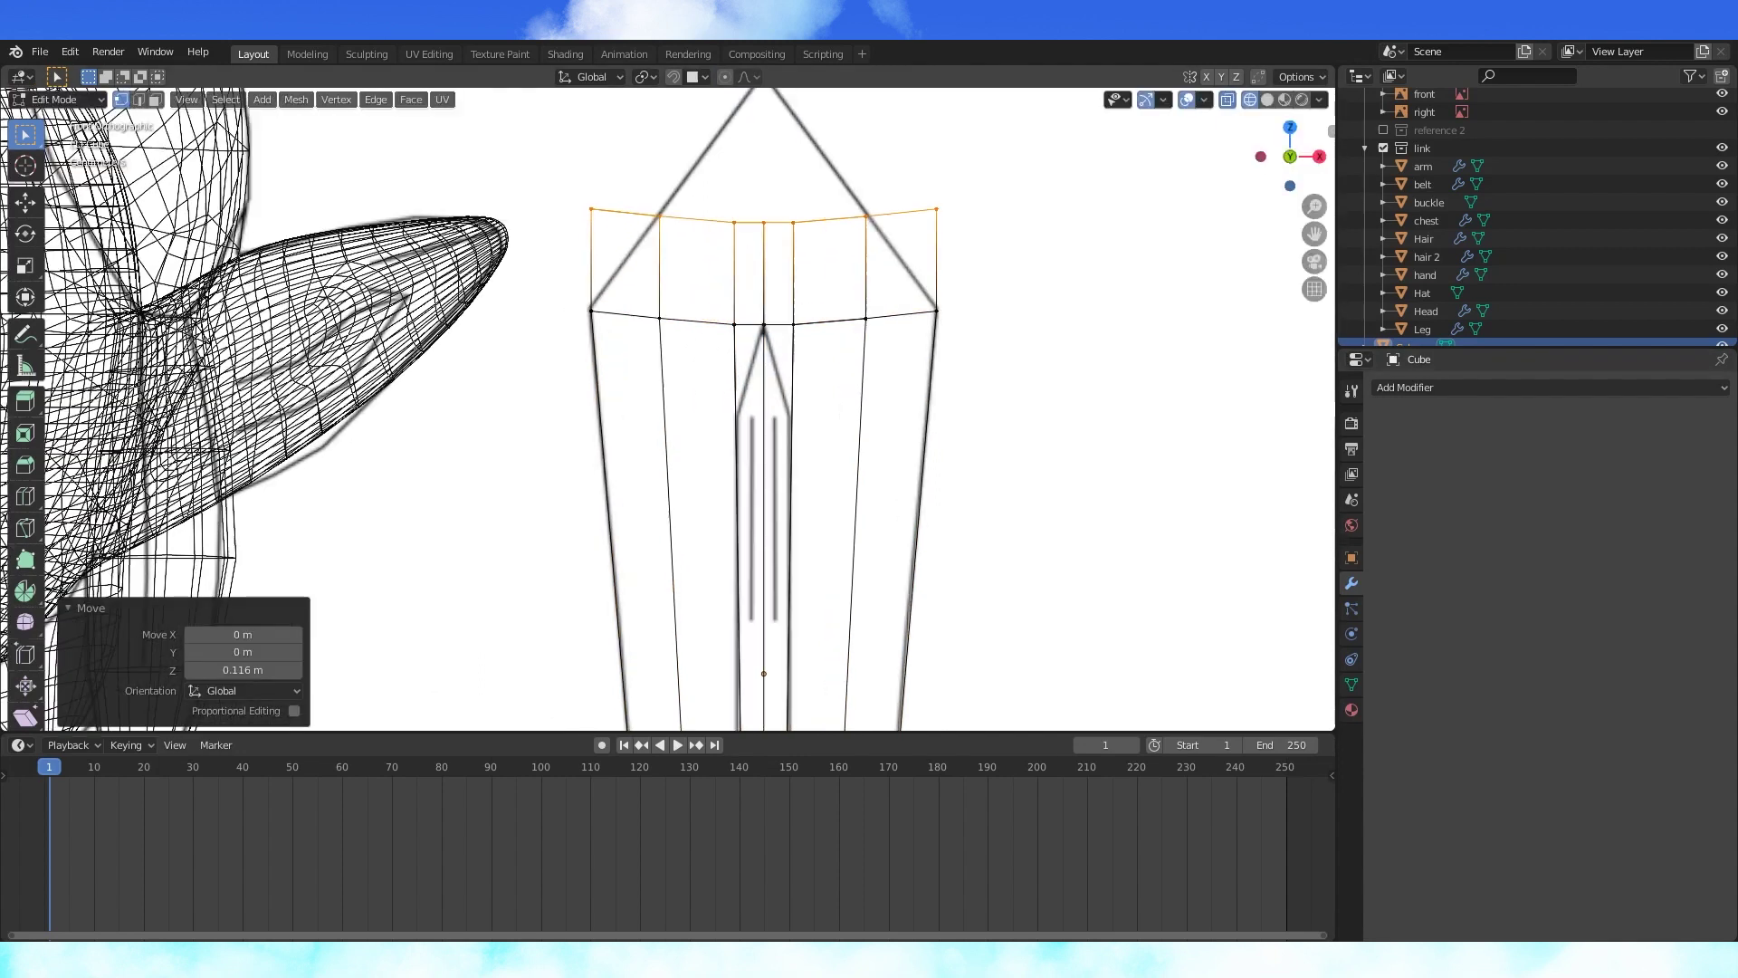
- Merge the three central vertices of the extruded row at centre on both the front and back faces
{"action": "left_click", "coordinate": [759, 220]}
{"action": "middle_click_drag", "start_coordinate": [761, 220], "coordinate": [769, 239]}
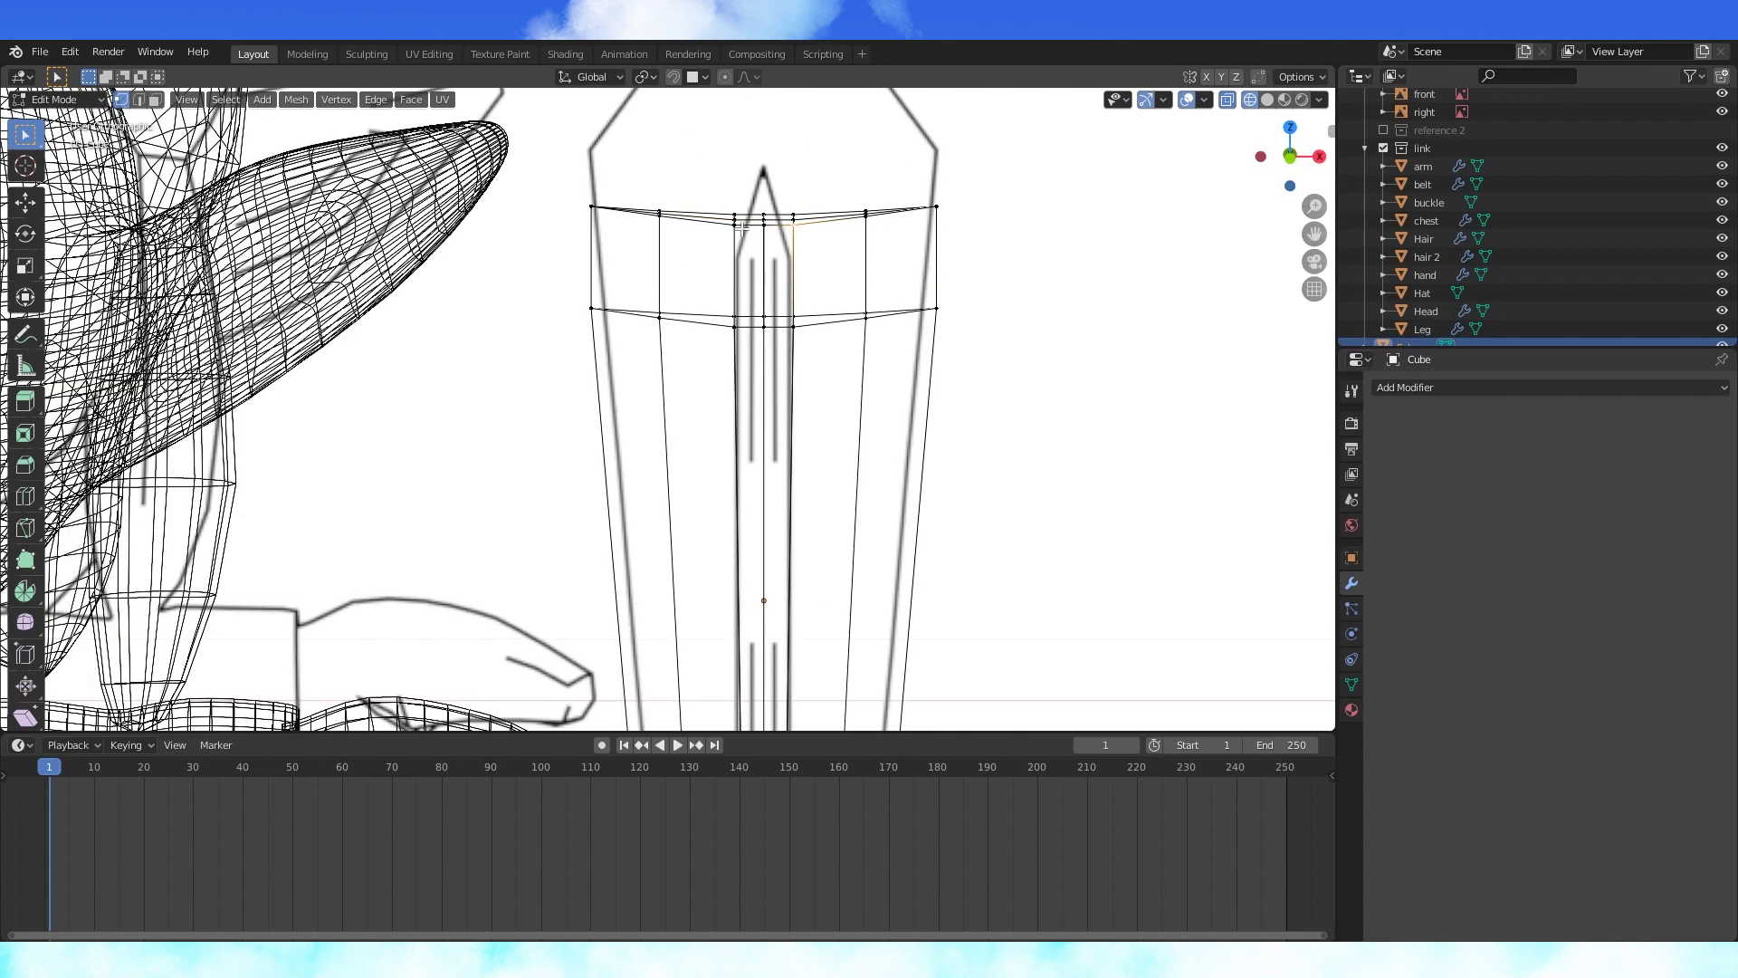
{"action": "key", "text": "m"}
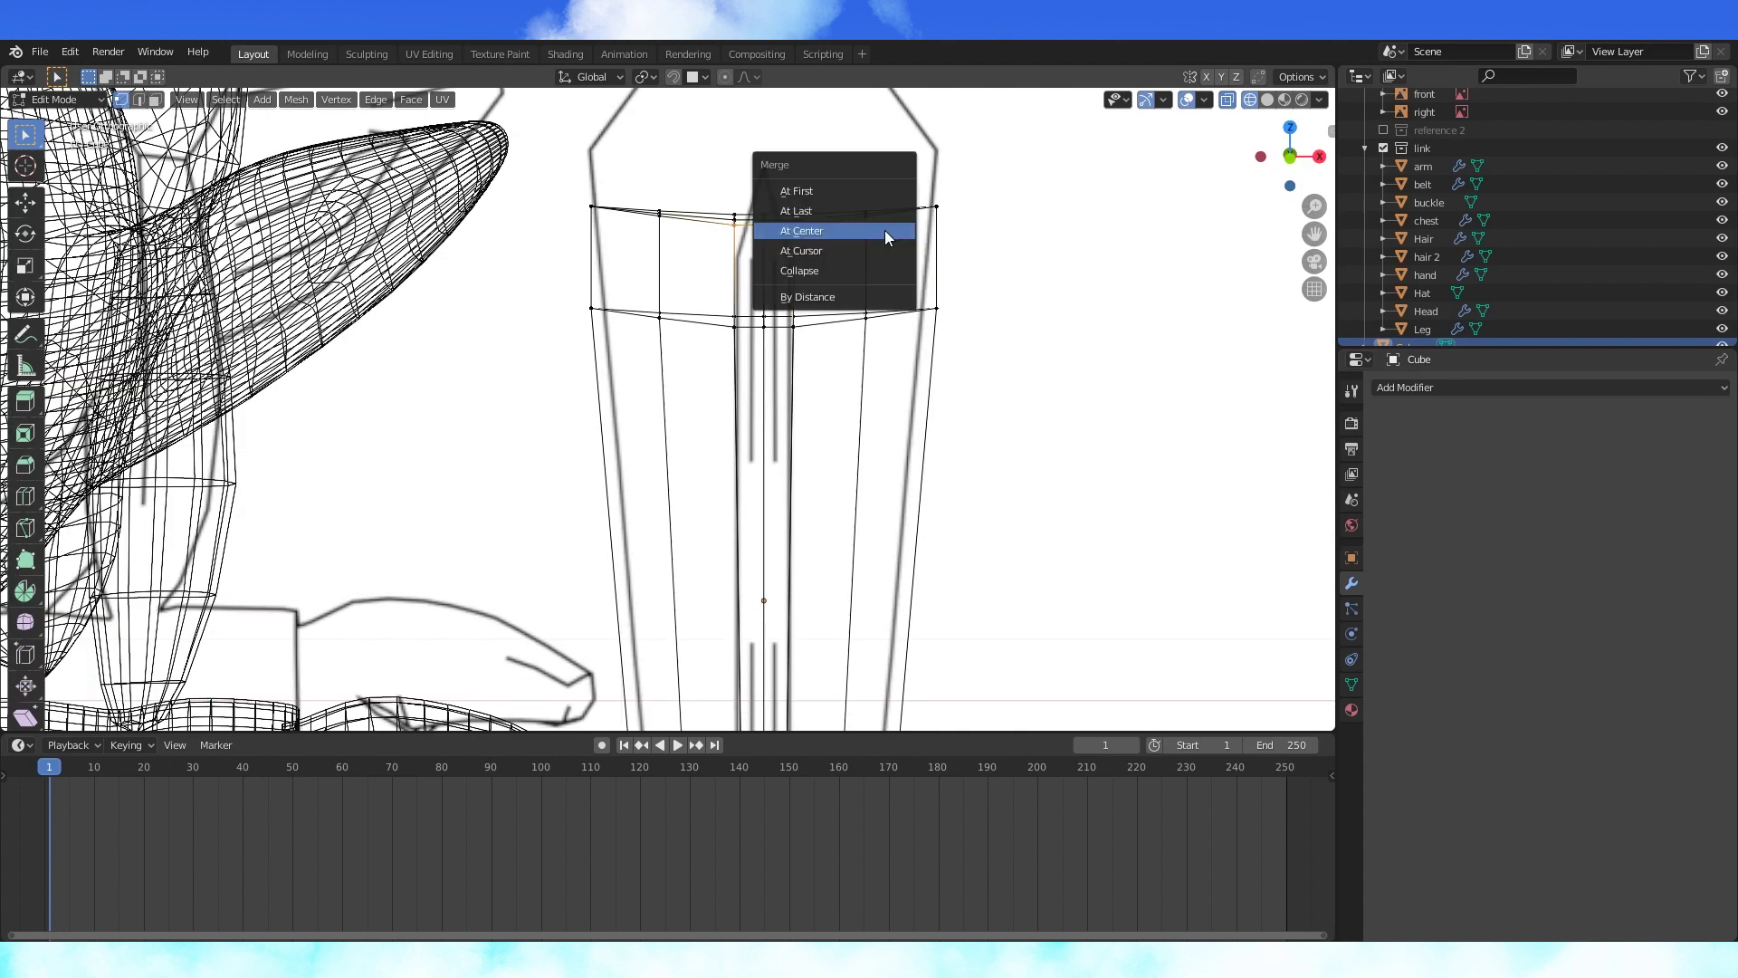
{"action": "left_click", "coordinate": [886, 232]}
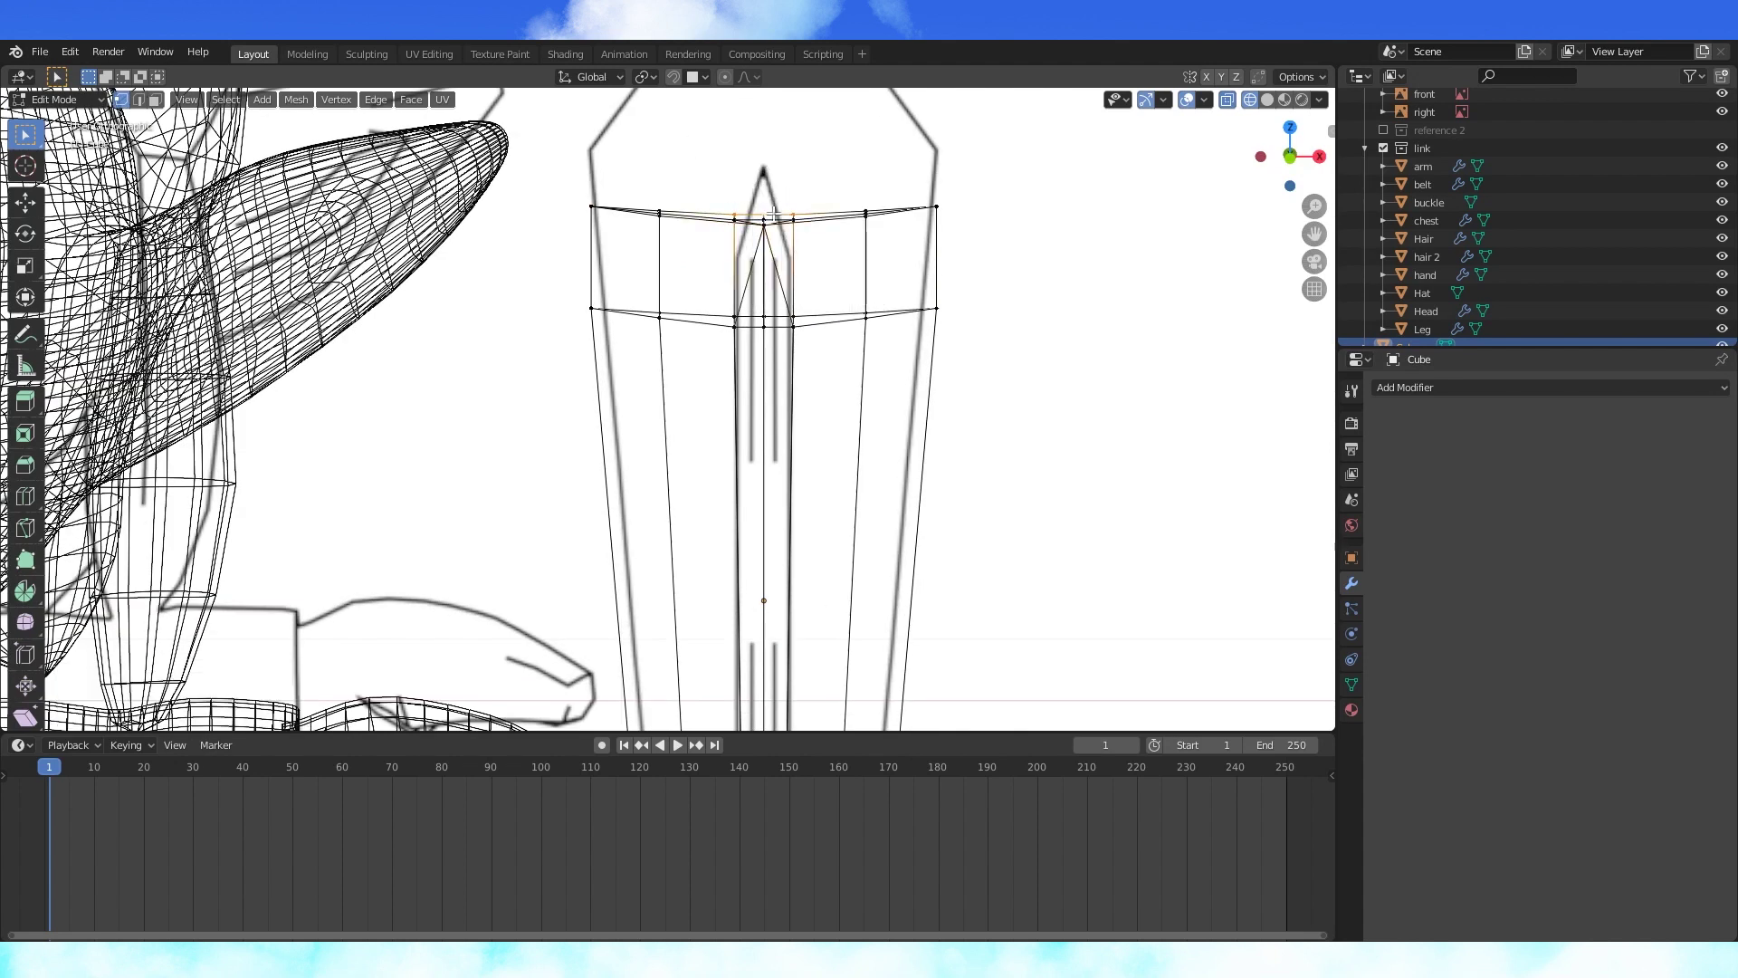
{"action": "key", "text": "m"}
{"action": "left_click", "coordinate": [776, 218]}
- Delete the leftover interior geometry between the front and back faces at the top of the extruded row
{"action": "middle_click_drag", "start_coordinate": [776, 221], "coordinate": [790, 221]}
{"action": "key", "text": "x"}
{"action": "left_click", "coordinate": [710, 210]}
{"action": "left_click", "coordinate": [866, 225]}
{"action": "left_click", "coordinate": [662, 222], "text": "shift"}
{"action": "key", "text": "x"}
{"action": "left_click", "coordinate": [660, 225]}
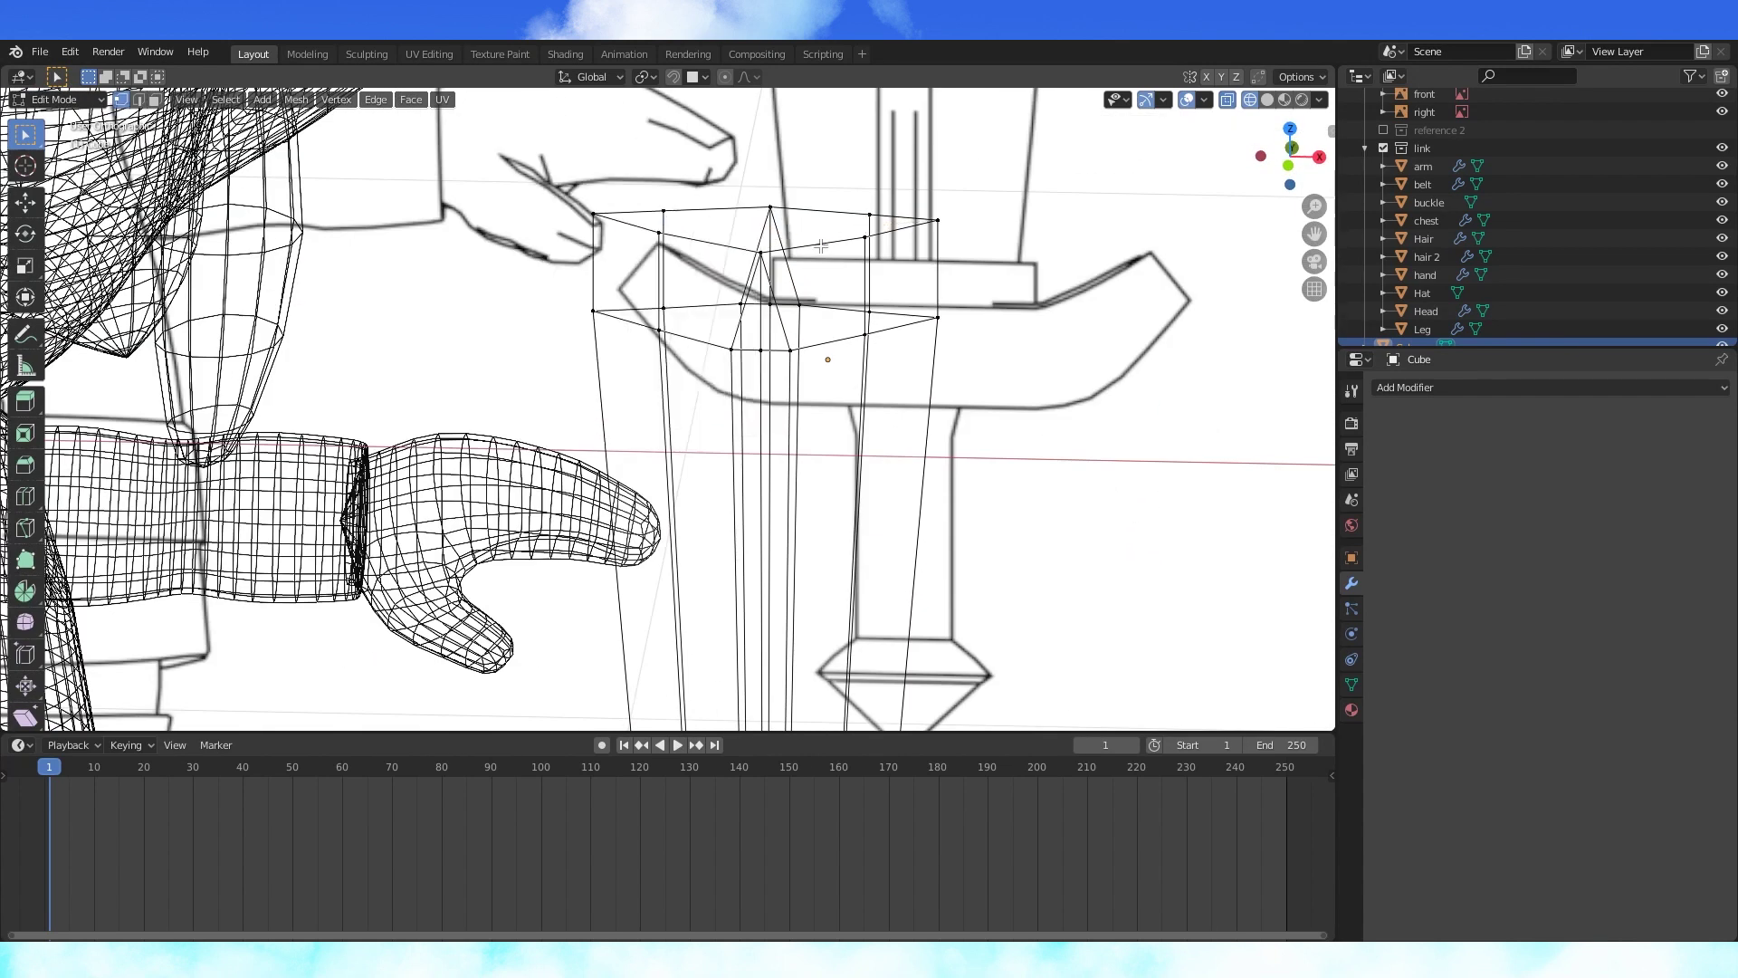
- Scale the outer and intermediate vertices of the extruded row inward along X to meet the outline of the blade's tip
{"action": "key", "text": "KP_1"}
{"action": "key", "text": "c"}
{"action": "key", "text": "s"}
{"action": "key", "text": "x"}
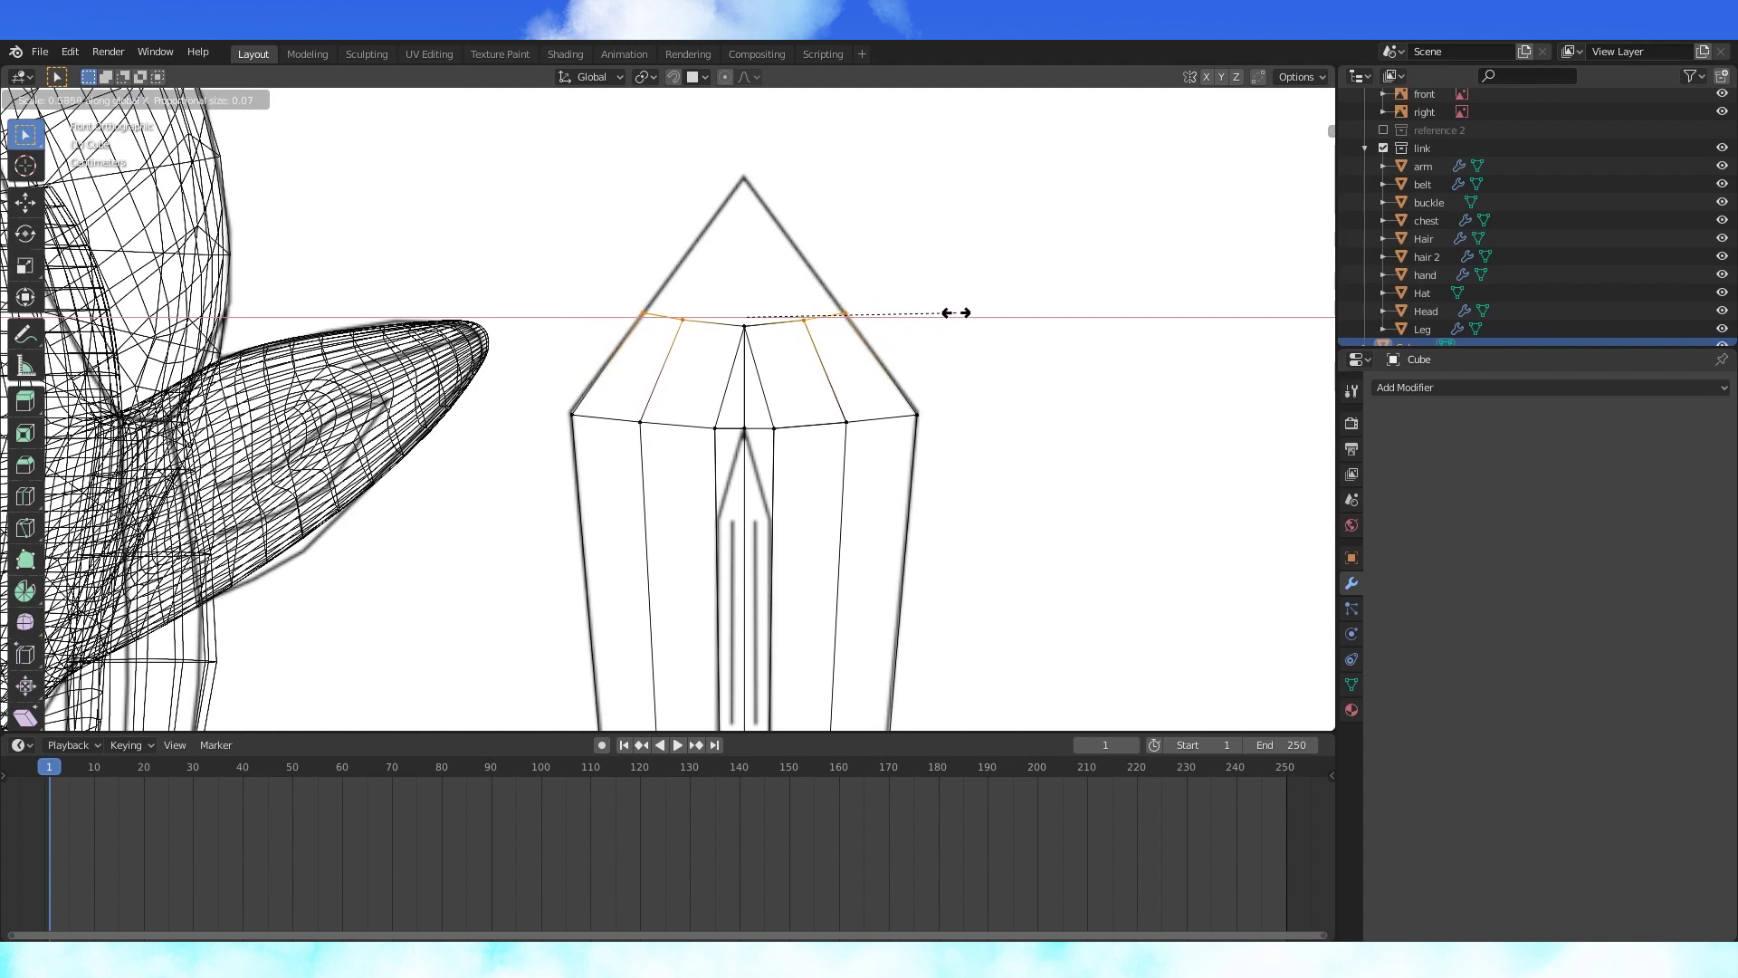
{"action": "left_click", "coordinate": [956, 312]}
- Move the two outermost vertices of the extruded row up 0.153 m along Z to the height of the blade's tip
{"action": "left_click", "coordinate": [850, 319]}
{"action": "scroll", "coordinate": [851, 320], "scroll_direction": "down", "scroll_amount": 1}
{"action": "mouse_move", "coordinate": [850, 319]}
{"action": "middle_mouse_down"}
{"action": "mouse_move", "coordinate": [871, 405]}
{"action": "mouse_move", "coordinate": [850, 351]}
{"action": "middle_mouse_up"}
{"action": "left_click", "coordinate": [858, 381]}
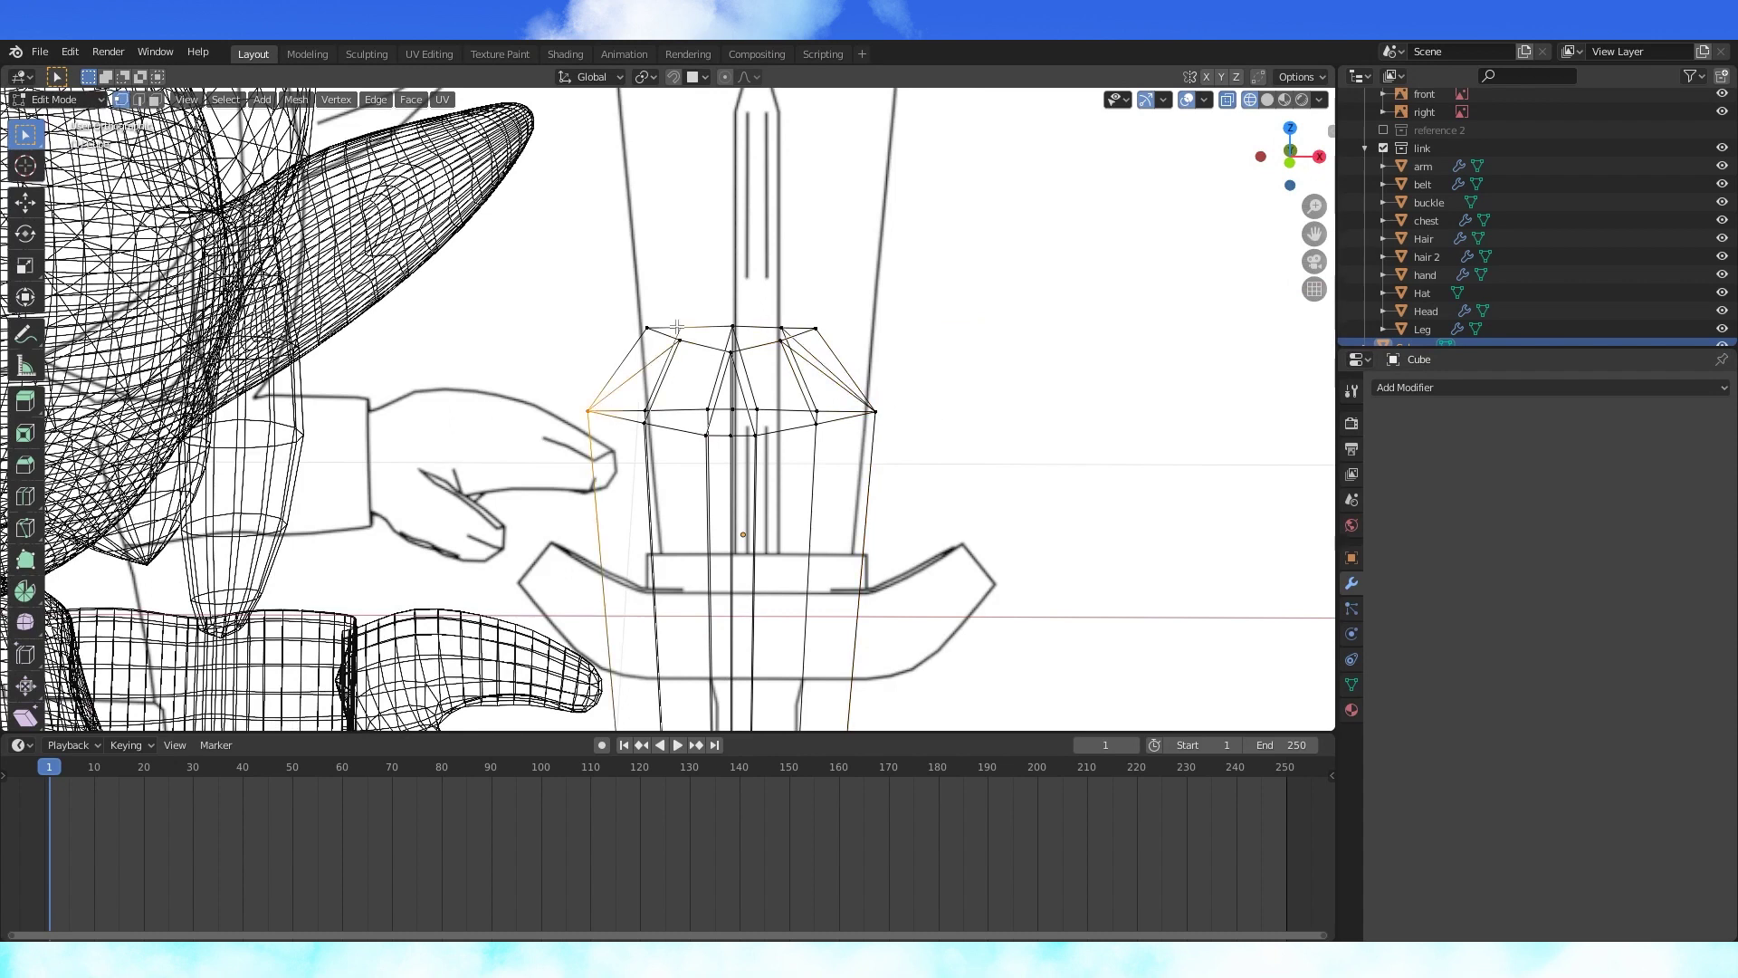
{"action": "key", "text": "KP_1"}
{"action": "key", "text": "g"}
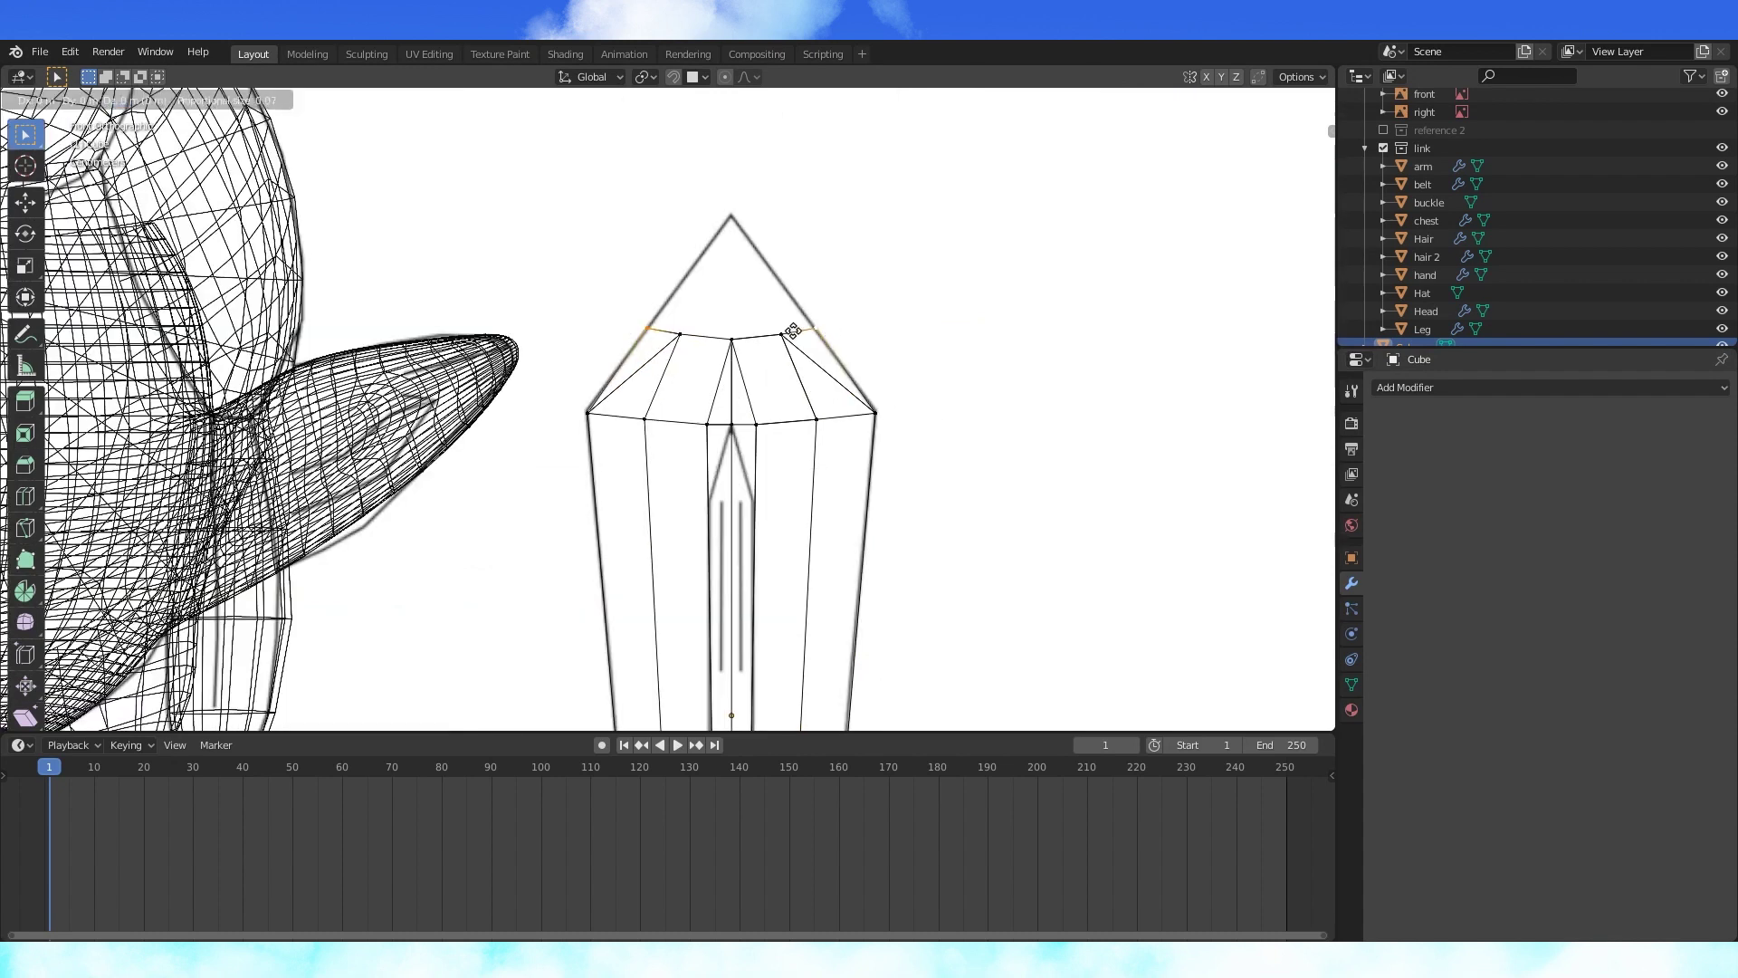
{"action": "left_click", "coordinate": [796, 219]}
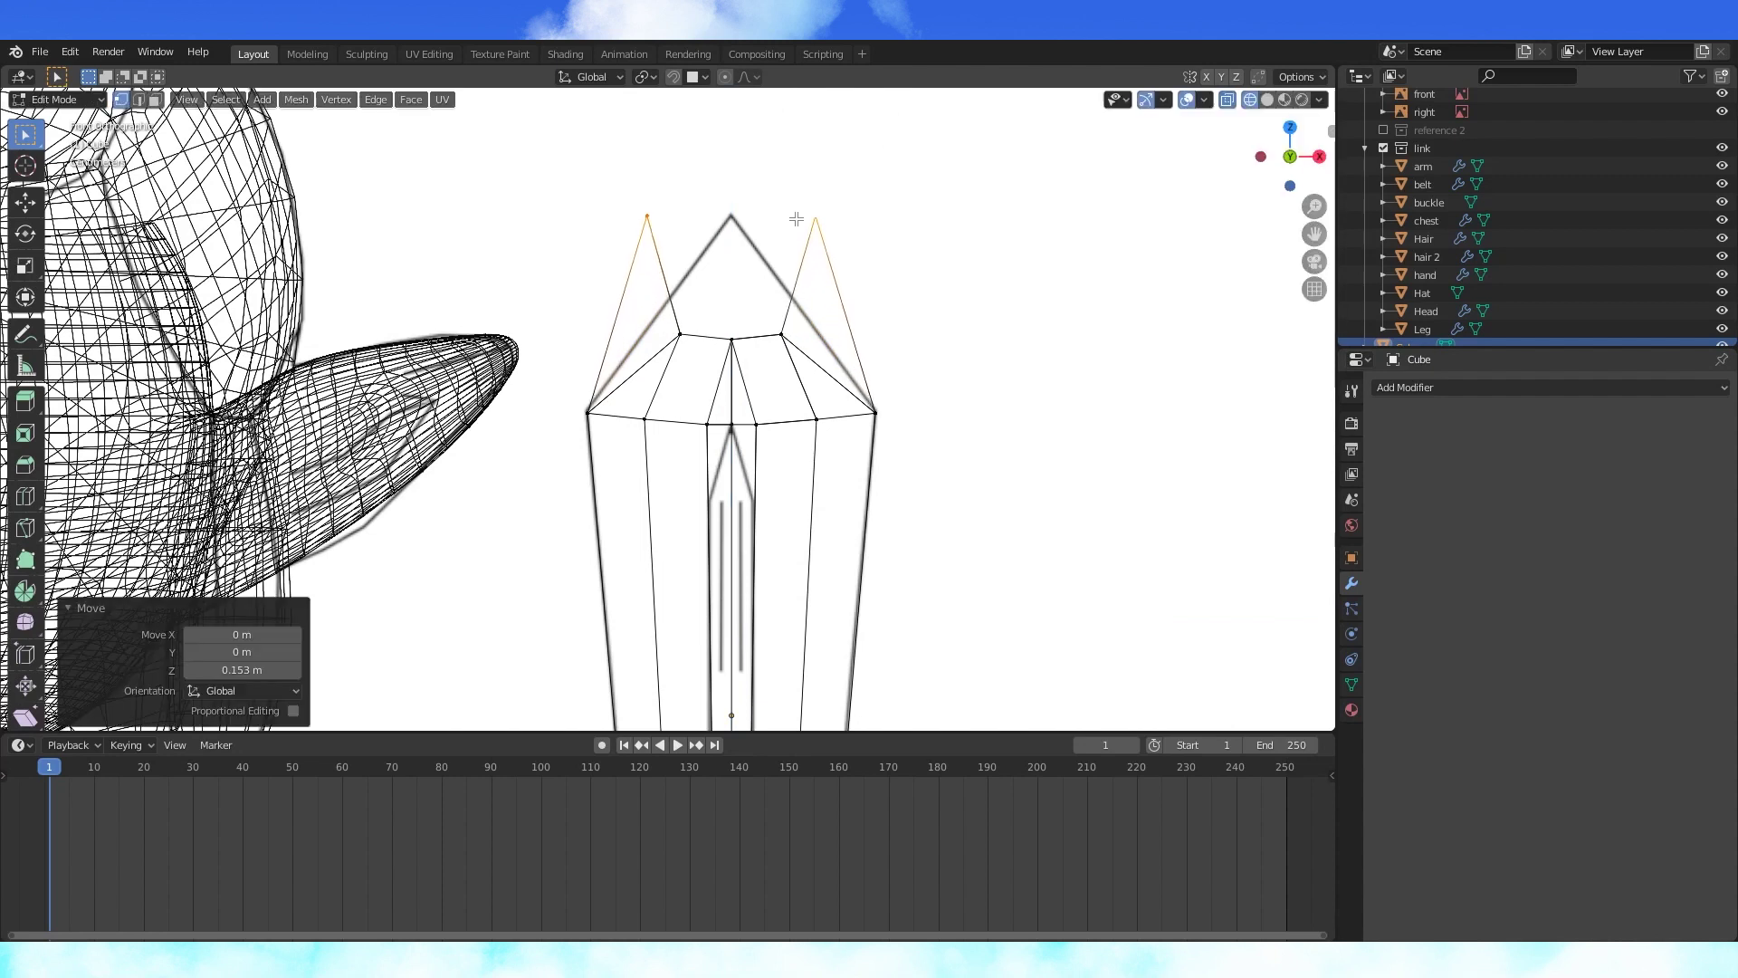
- Scale the two raised vertices to 0 along X so they meet at the blade's tip
{"action": "key", "text": "x"}
{"action": "key", "text": "0"}
{"action": "left_click", "coordinate": [936, 233]}
{"action": "middle_click_drag", "start_coordinate": [935, 233], "coordinate": [912, 284]}
- Scale the tip's inner side vertices inward along X until they sit beside the centre line, and nudge them up 0.00739 m
{"action": "key", "text": "KP_1"}
{"action": "key", "text": "alt+a"}
{"action": "key", "text": "c"}
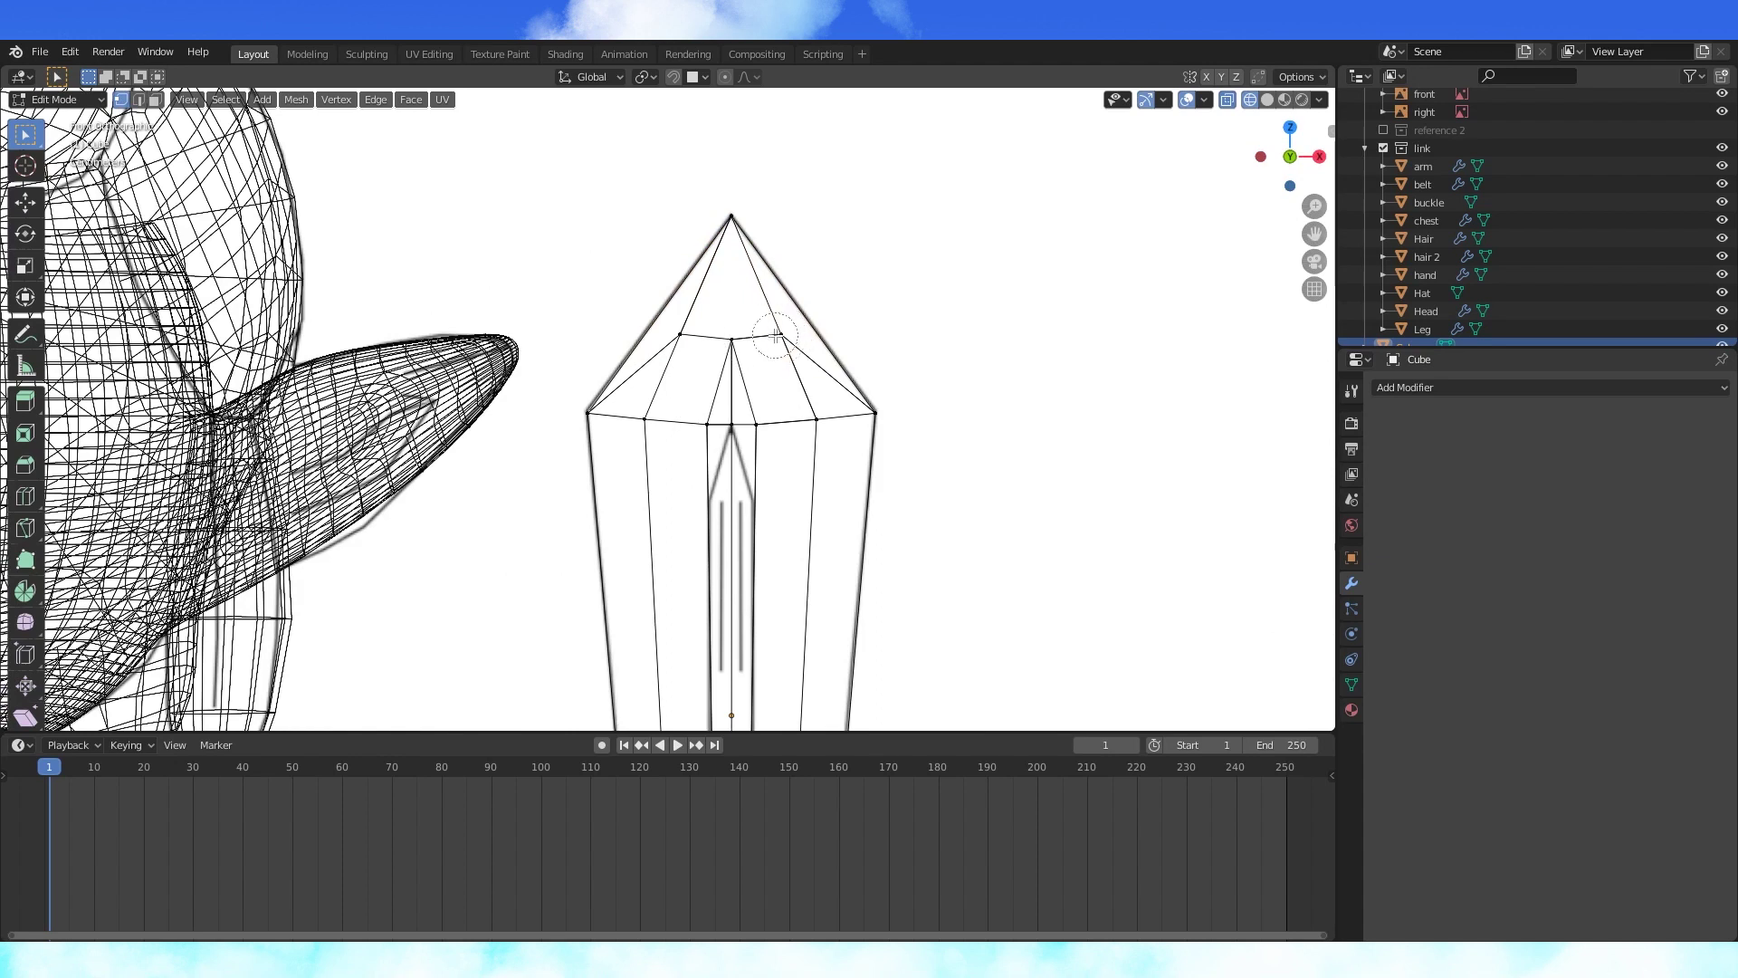
{"action": "key", "text": "Escape"}
{"action": "key", "text": "s"}
{"action": "key", "text": "x"}
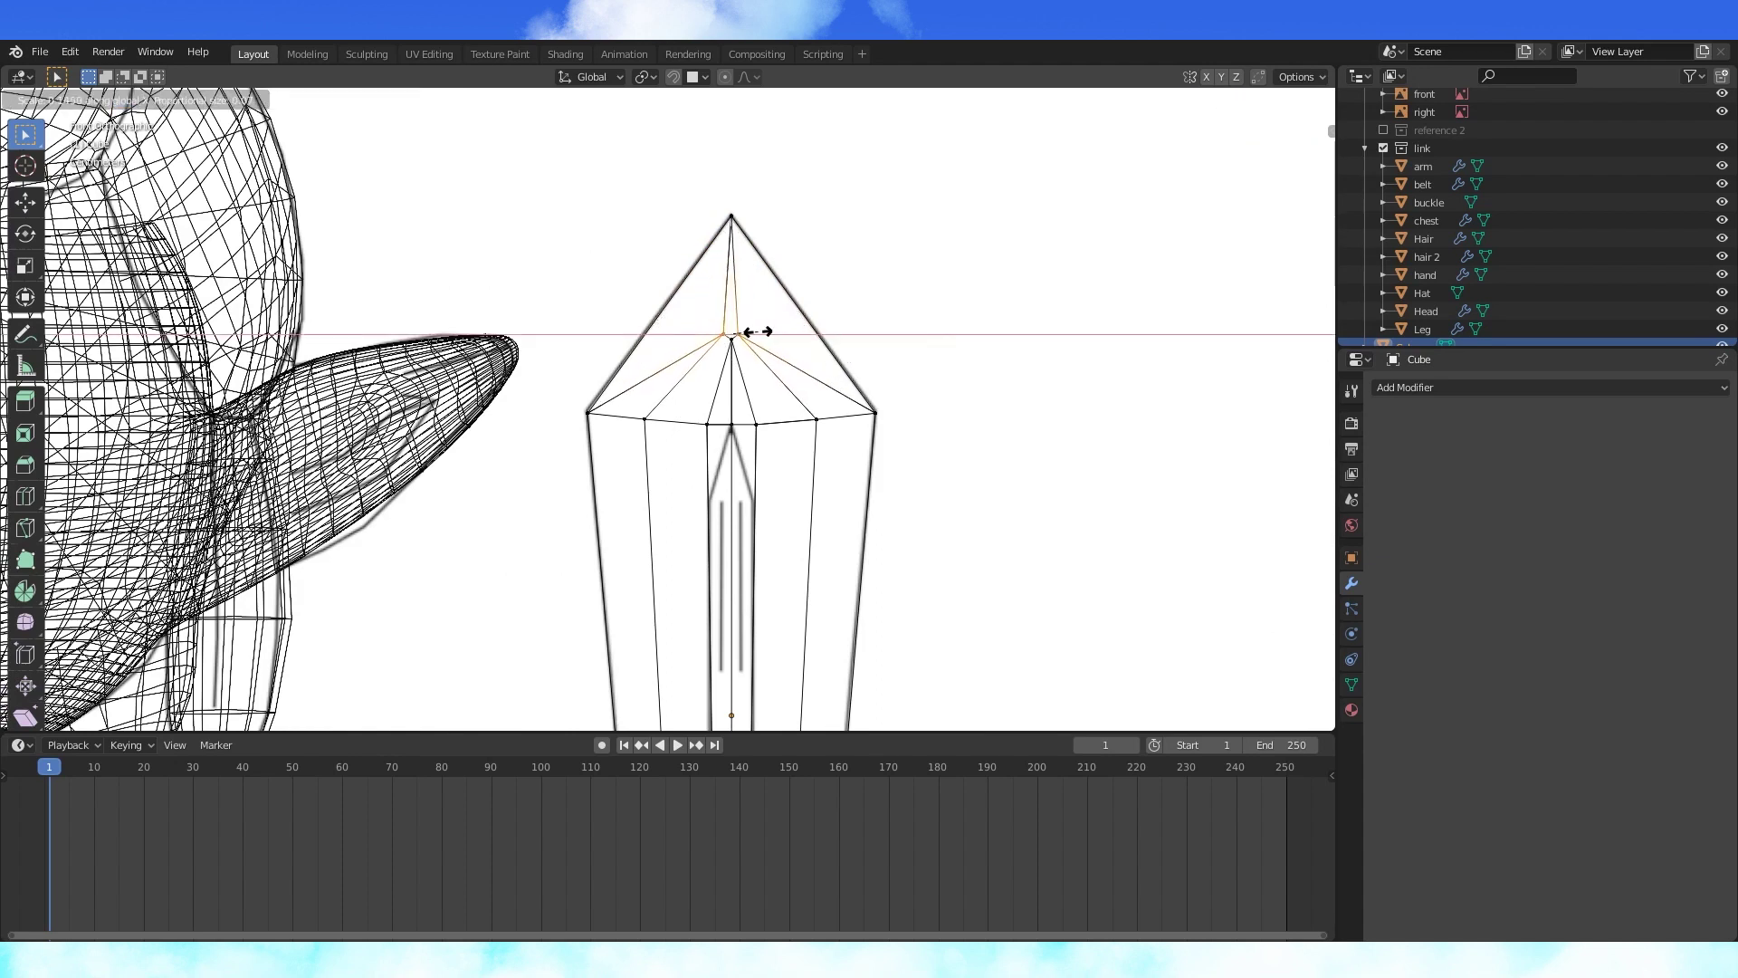
{"action": "left_click", "coordinate": [757, 332]}
{"action": "left_click", "coordinate": [759, 327]}
- Scale the front and back centre vertices of the tip's inner row inward along Y to meet the side reference's outline
{"action": "key", "text": "KP_3"}
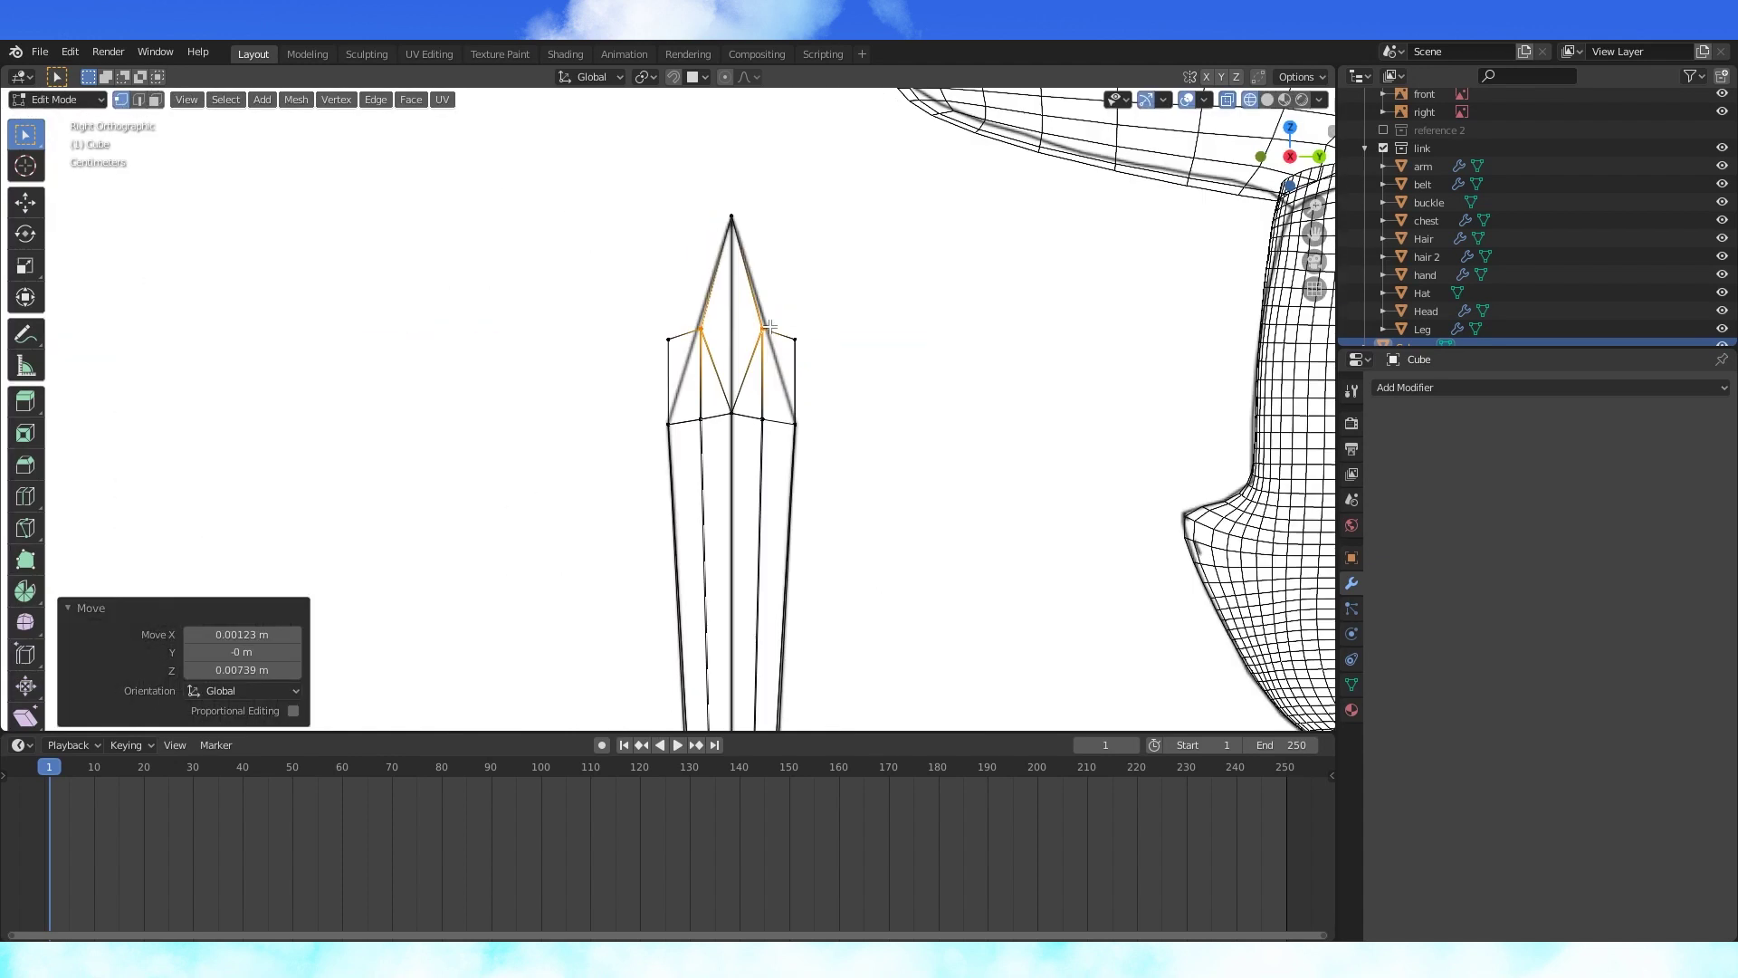
{"action": "middle_click_drag", "start_coordinate": [805, 291], "coordinate": [807, 341]}
{"action": "left_click", "coordinate": [806, 340]}
{"action": "left_click", "coordinate": [652, 340], "text": "shift"}
{"action": "key", "text": "KP_3"}
{"action": "key", "text": "s"}
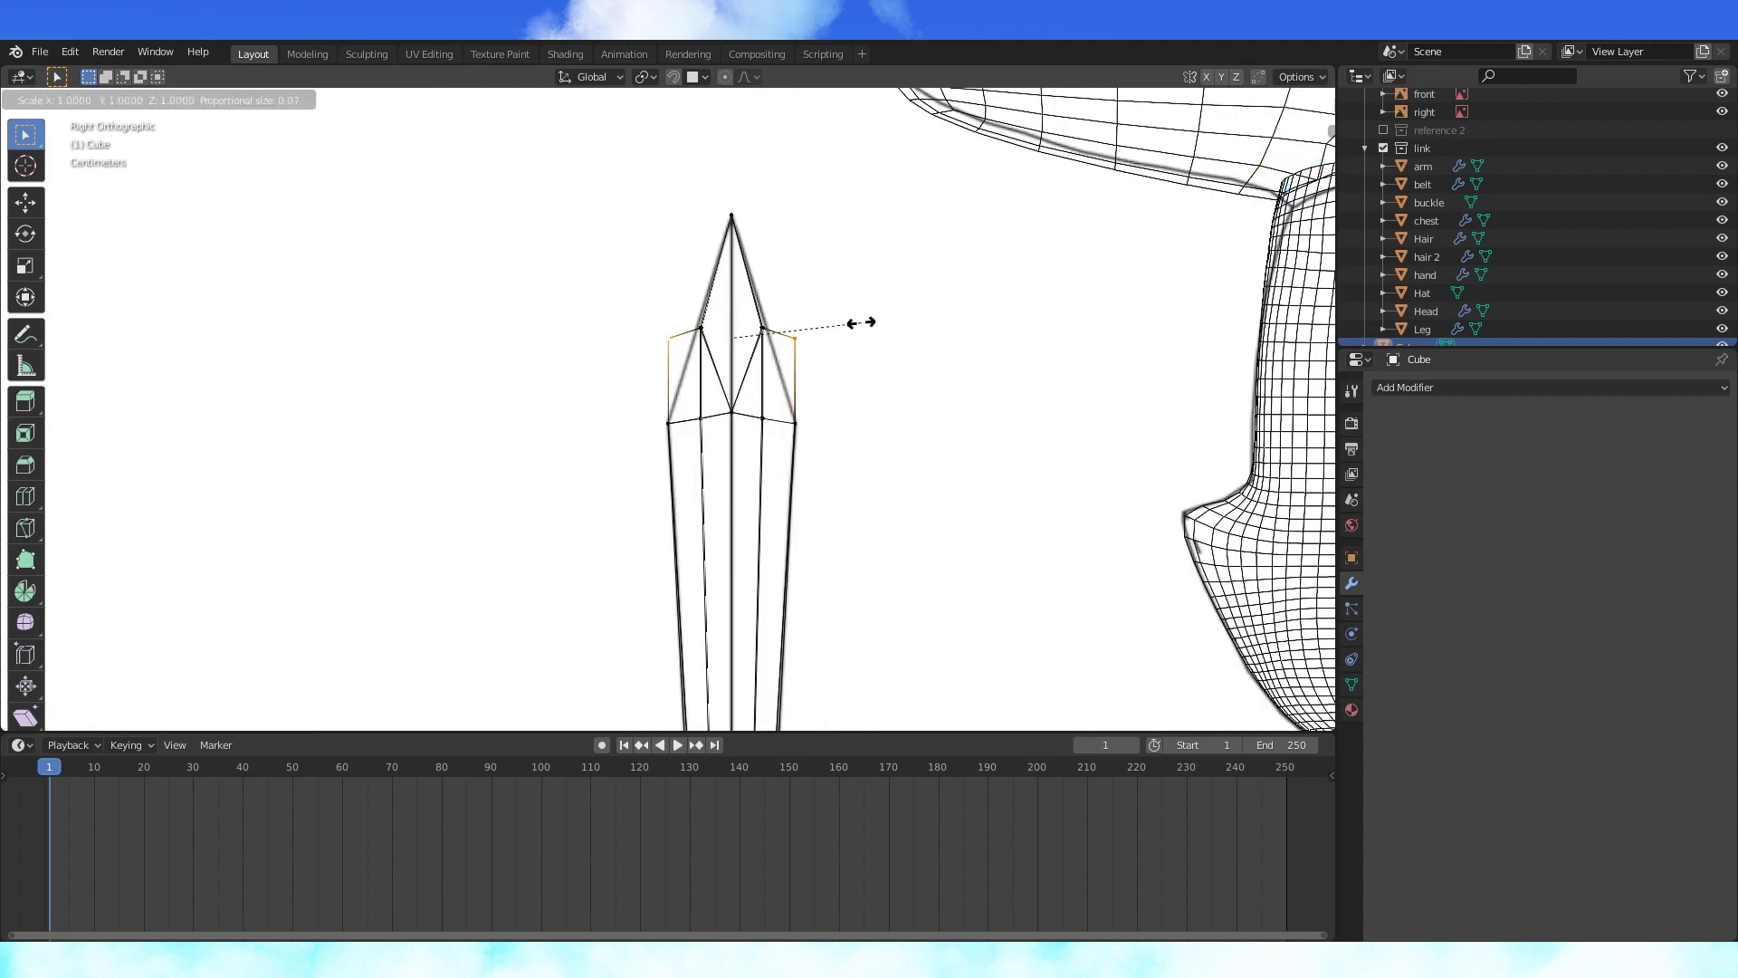
{"action": "key", "text": "y"}
{"action": "left_click", "coordinate": [802, 322]}
- Level the inner-row vertices below the blade's tip by scaling them to 0 along Z
{"action": "key", "text": "shift+z"}
{"action": "middle_click_drag", "start_coordinate": [804, 322], "coordinate": [884, 368]}
{"action": "scroll", "coordinate": [884, 369], "scroll_direction": "down", "scroll_amount": 3}
{"action": "key", "text": "Tab"}
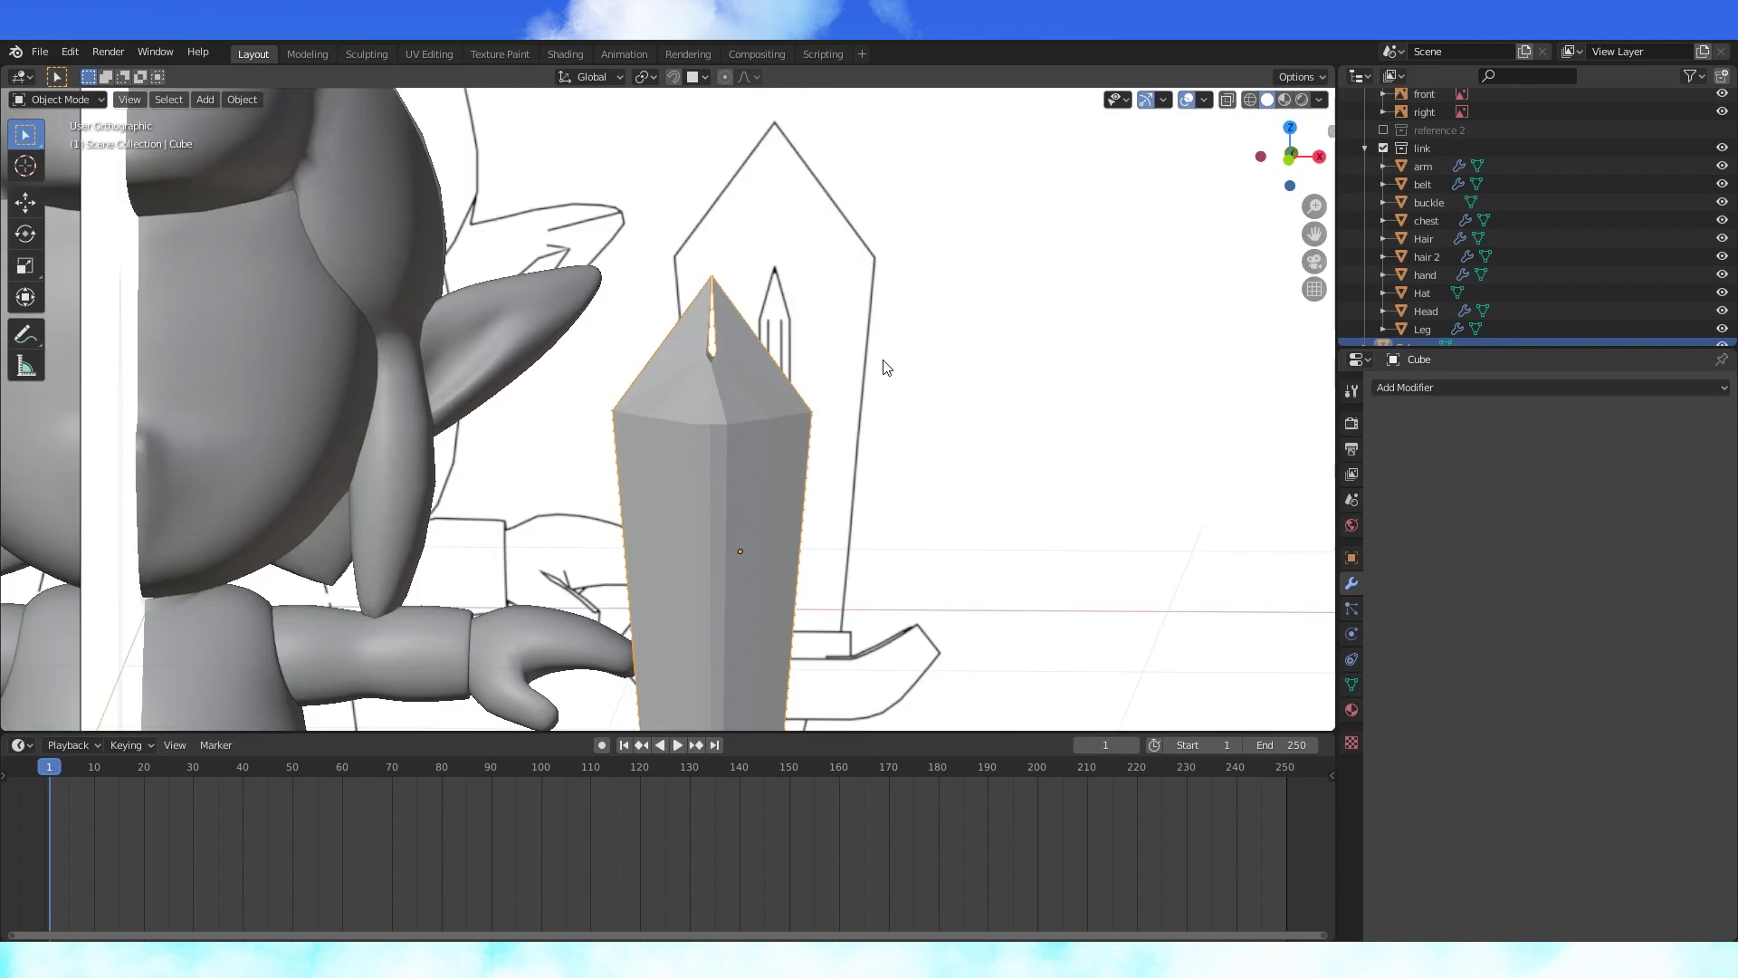
{"action": "key", "text": "Tab"}
{"action": "scroll", "coordinate": [770, 390], "scroll_direction": "up", "scroll_amount": 3}
{"action": "middle_click_drag", "start_coordinate": [701, 380], "coordinate": [674, 419]}
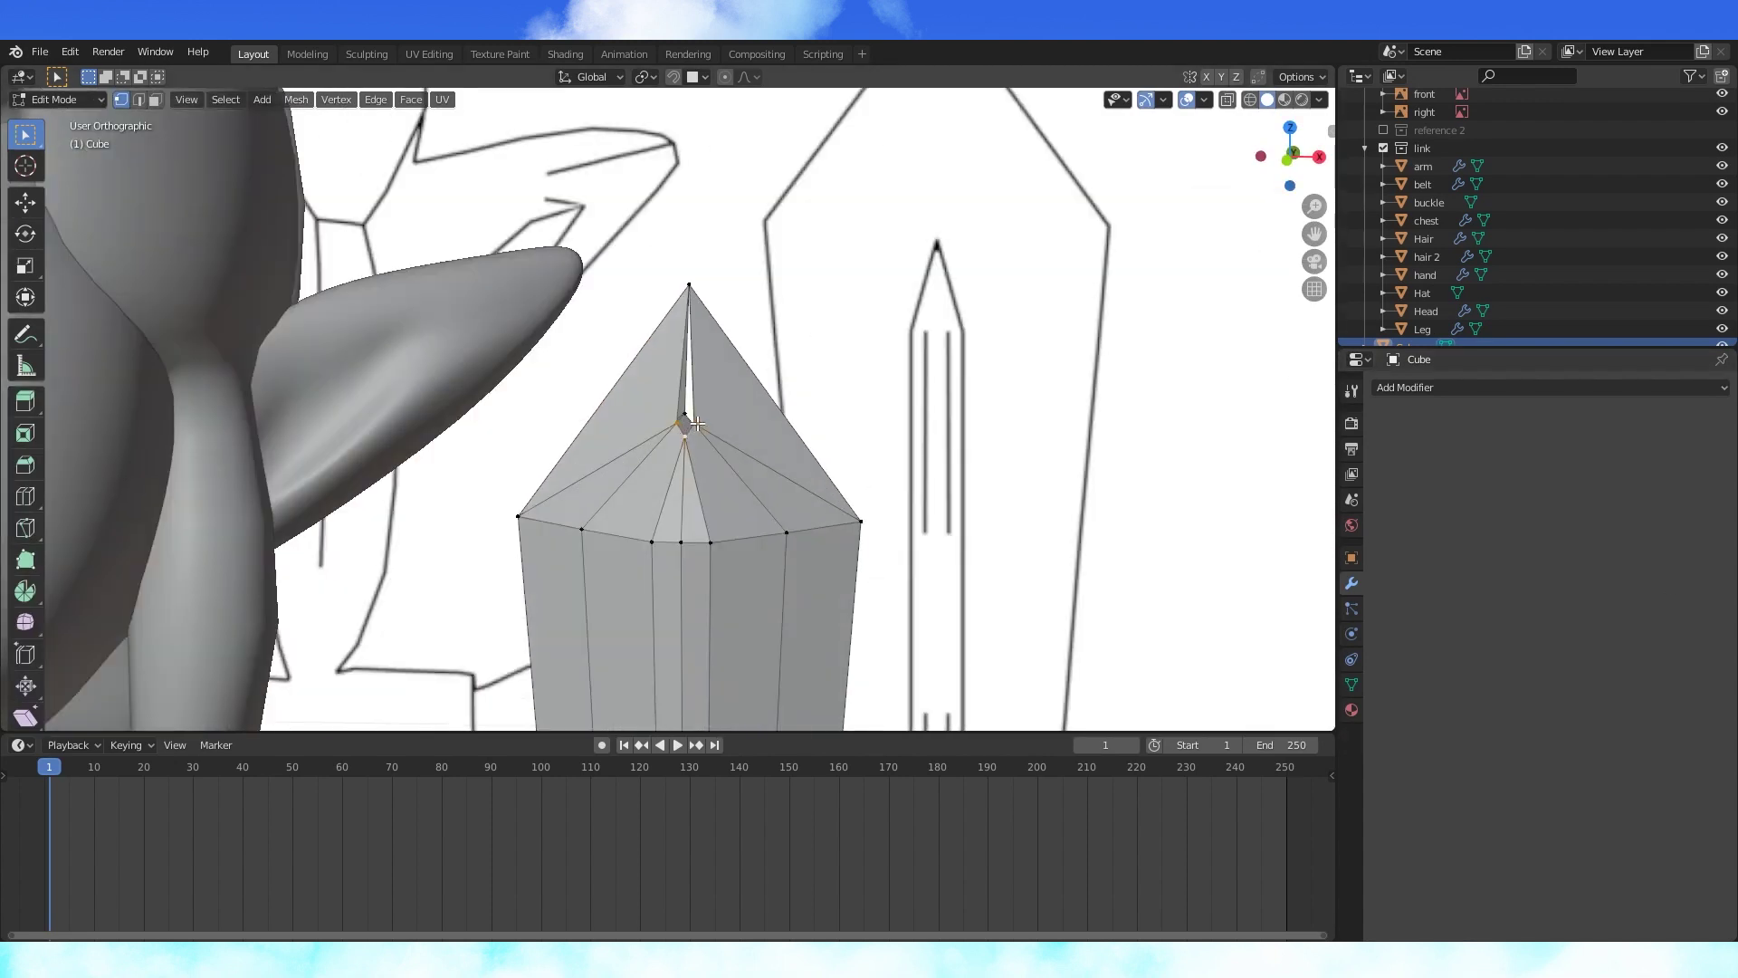
{"action": "key", "text": "KP_1"}
{"action": "key", "text": "s"}
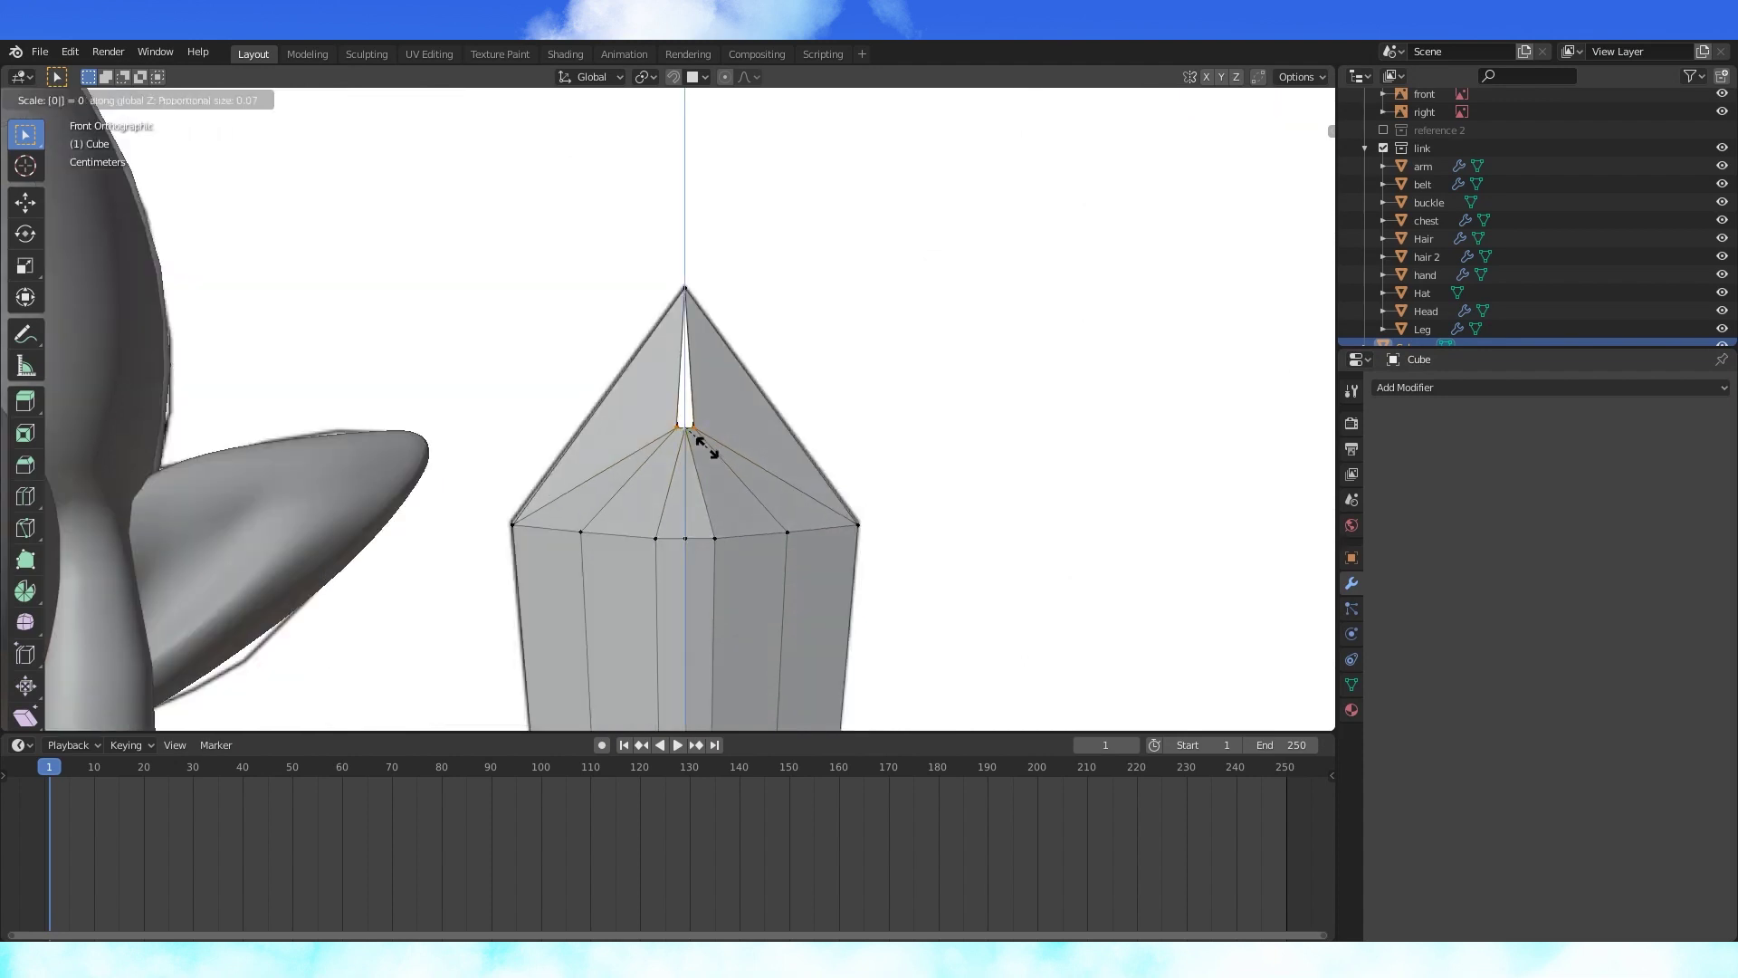
{"action": "key", "text": "Return"}
- Move the levelled inner row of vertices up along Z, closer to the blade's tip
{"action": "mouse_move", "coordinate": [707, 449]}
{"action": "middle_mouse_down"}
{"action": "mouse_move", "coordinate": [546, 467]}
{"action": "mouse_move", "coordinate": [707, 481]}
{"action": "middle_mouse_up"}
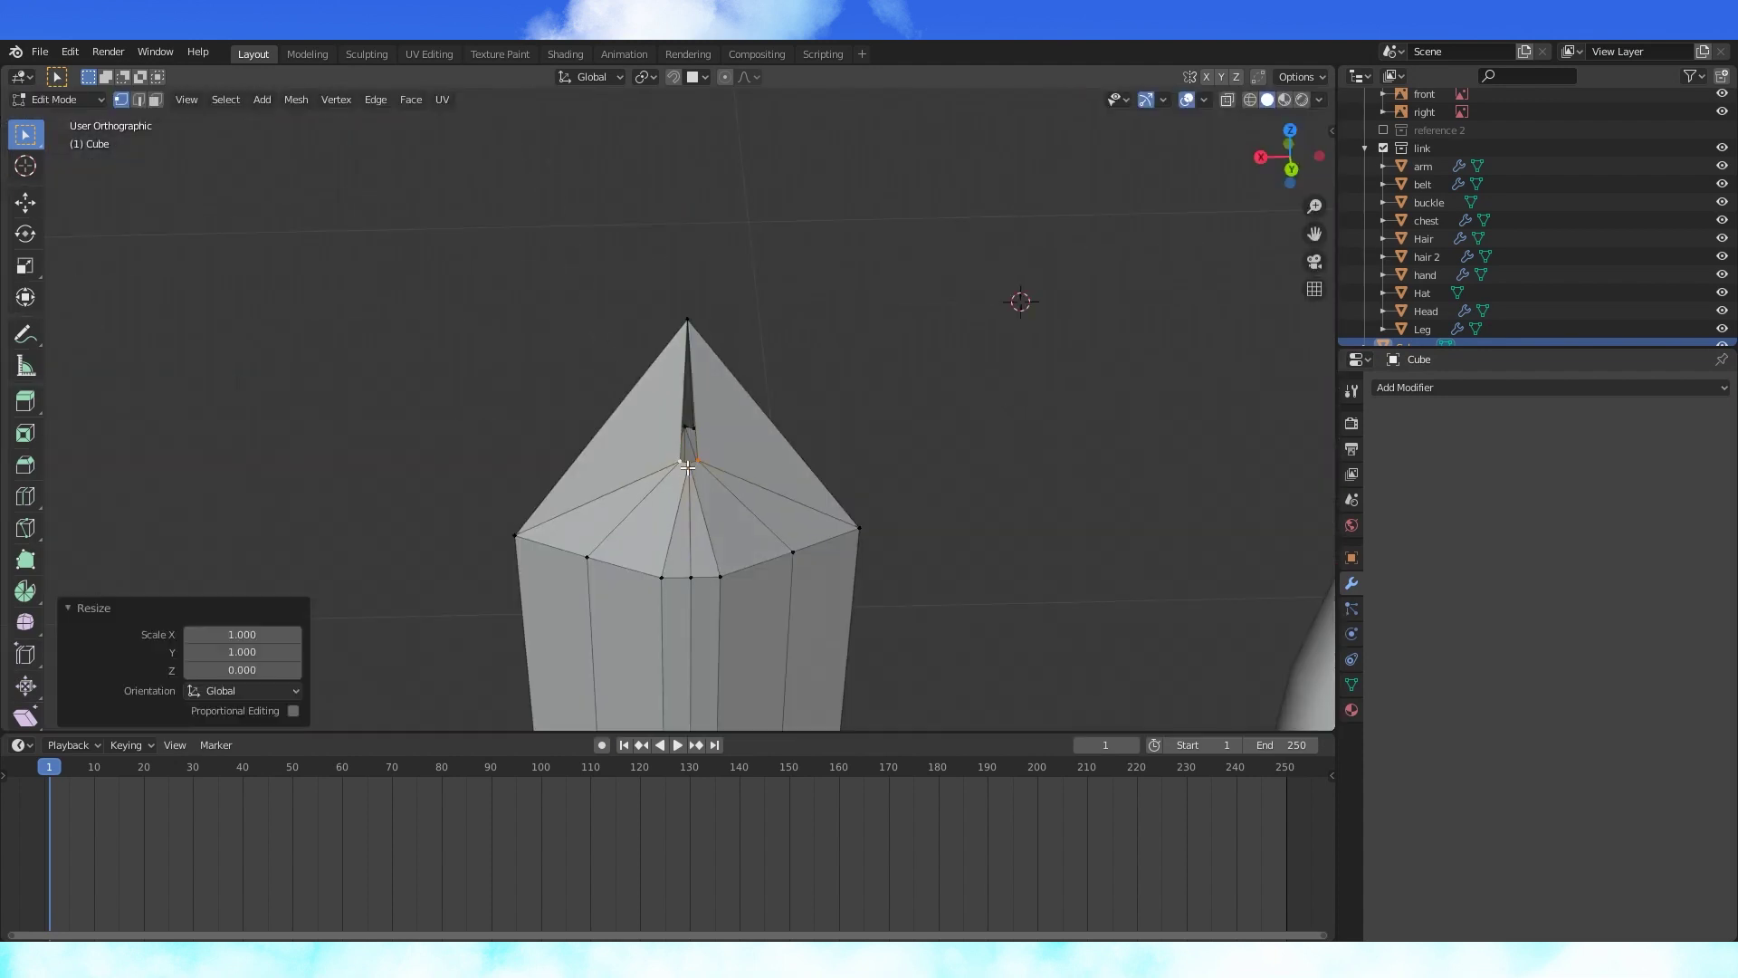
{"action": "key", "text": "KP_1"}
{"action": "key", "text": "shift+z"}
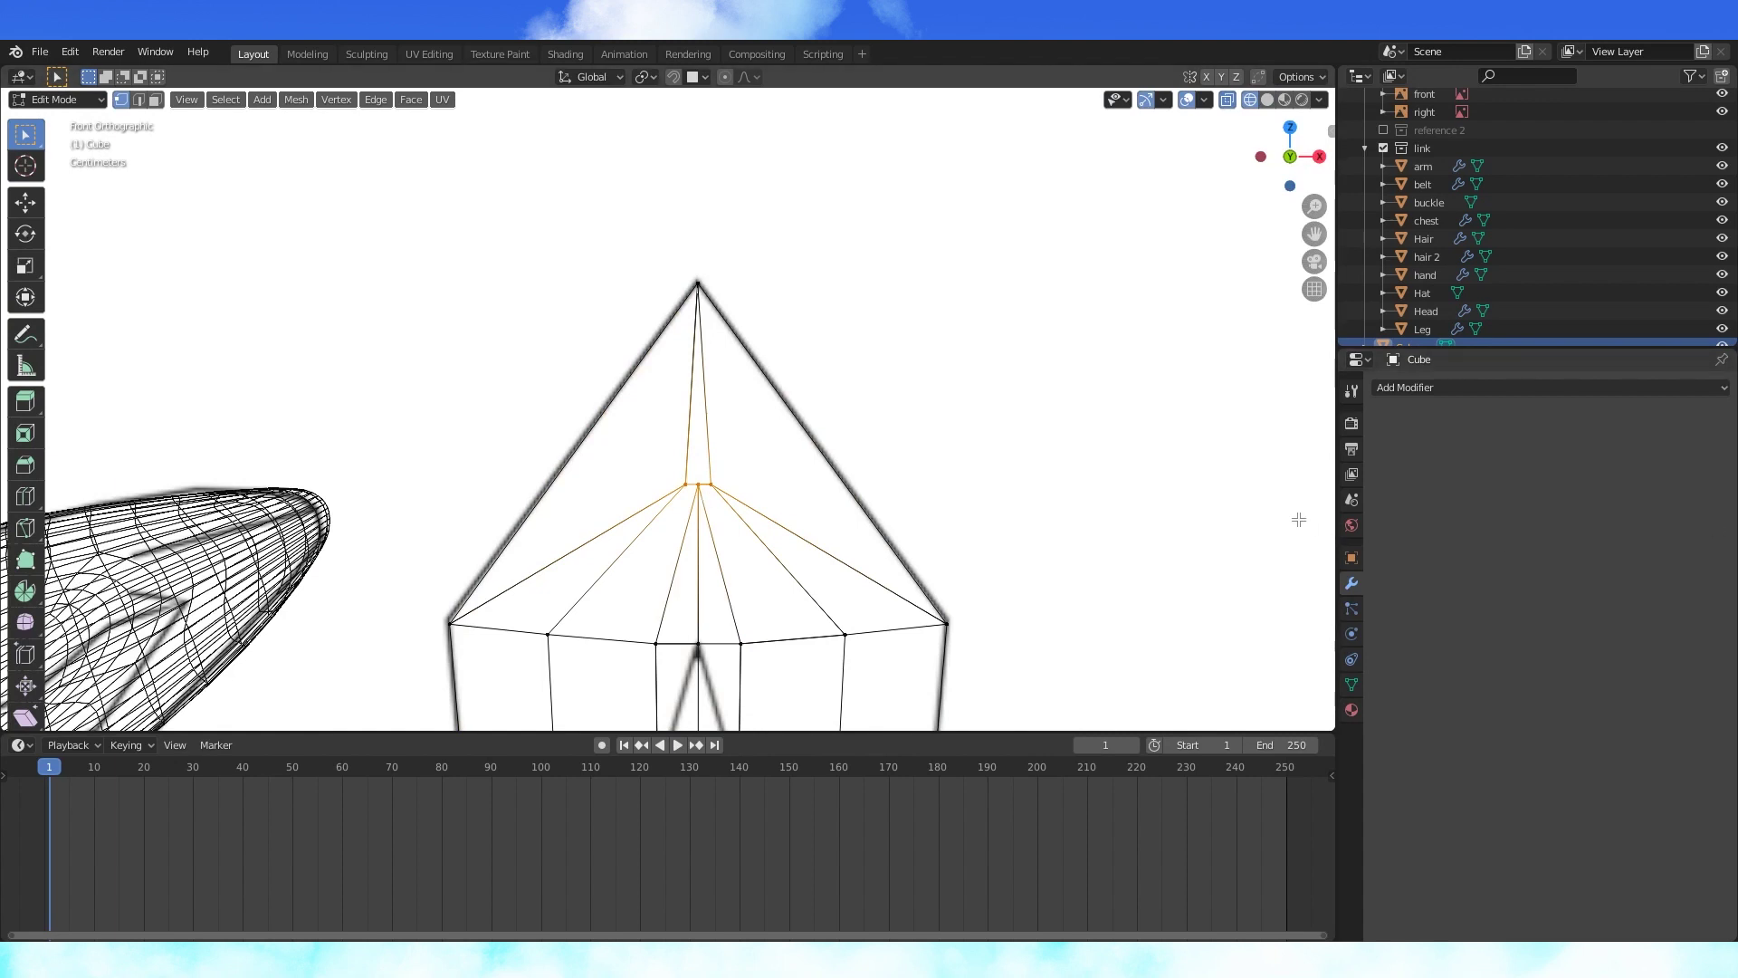
{"action": "key", "text": "g"}
{"action": "key", "text": "z"}
{"action": "left_click", "coordinate": [1268, 454]}
- Align the inner-row vertices on the front and on the back by scaling each group to 0 along Y
{"action": "key", "text": "KP_3"}
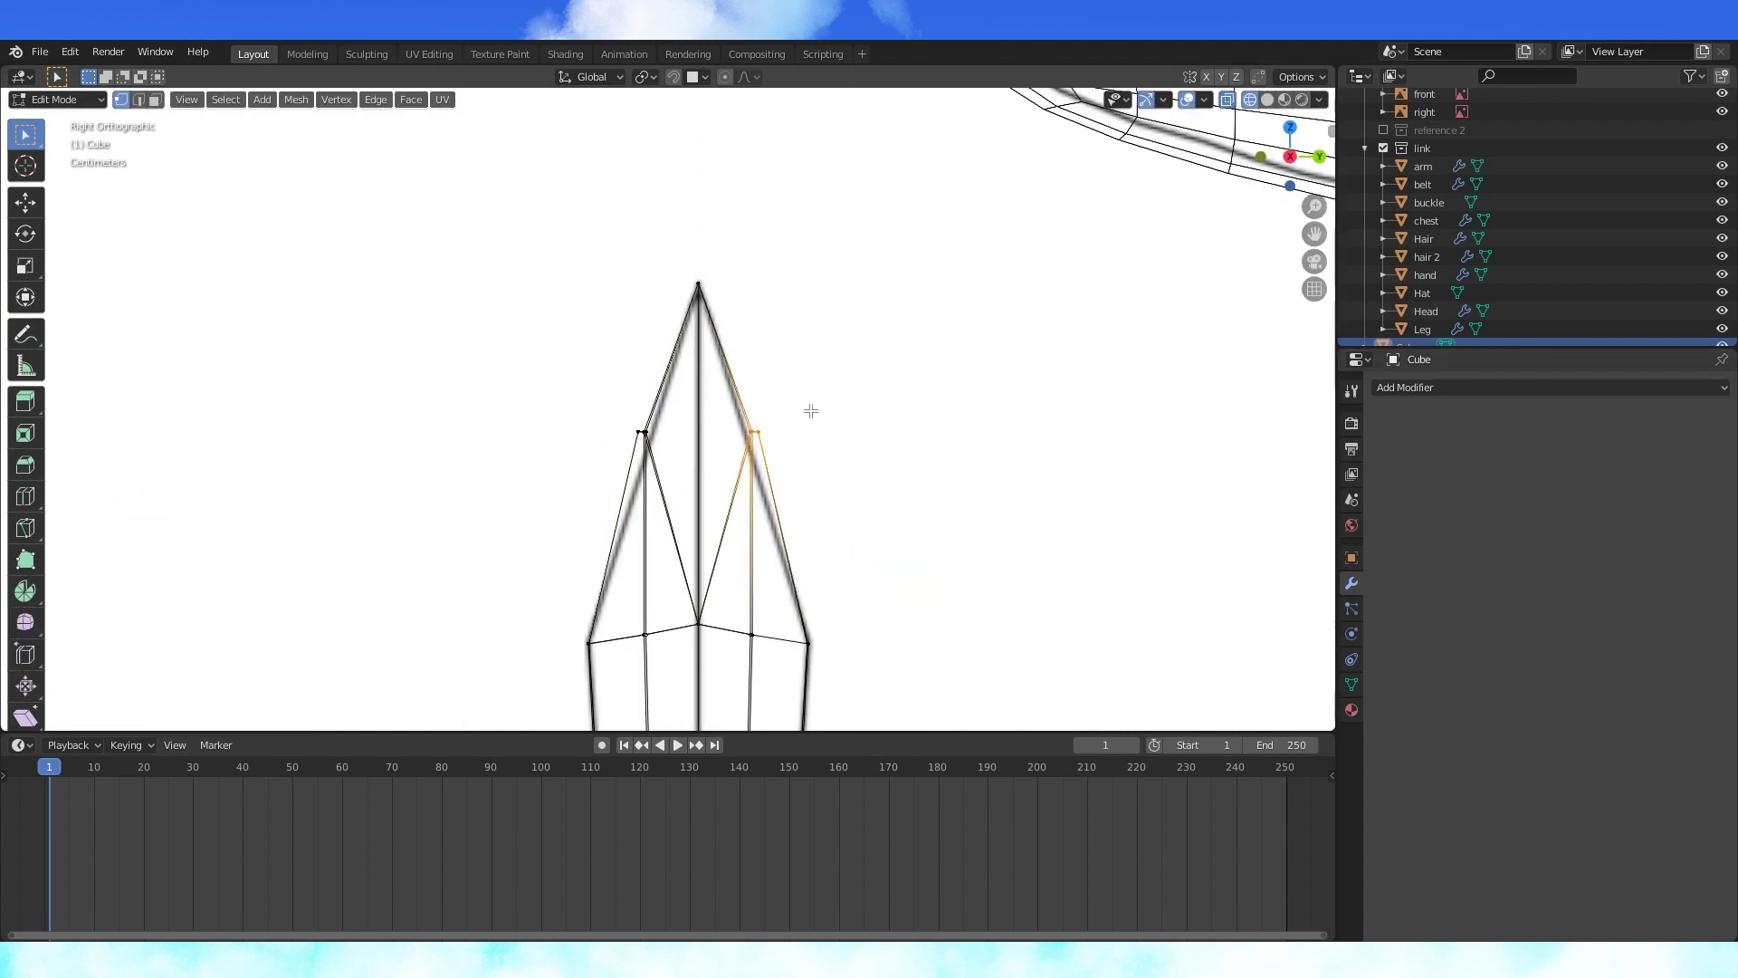
{"action": "key", "text": "s"}
{"action": "key", "text": "y"}
{"action": "key", "text": "0"}
{"action": "key", "text": "Return"}
{"action": "left_click_drag", "start_coordinate": [587, 401], "coordinate": [655, 445]}
{"action": "key", "text": "s"}
{"action": "key", "text": "y"}
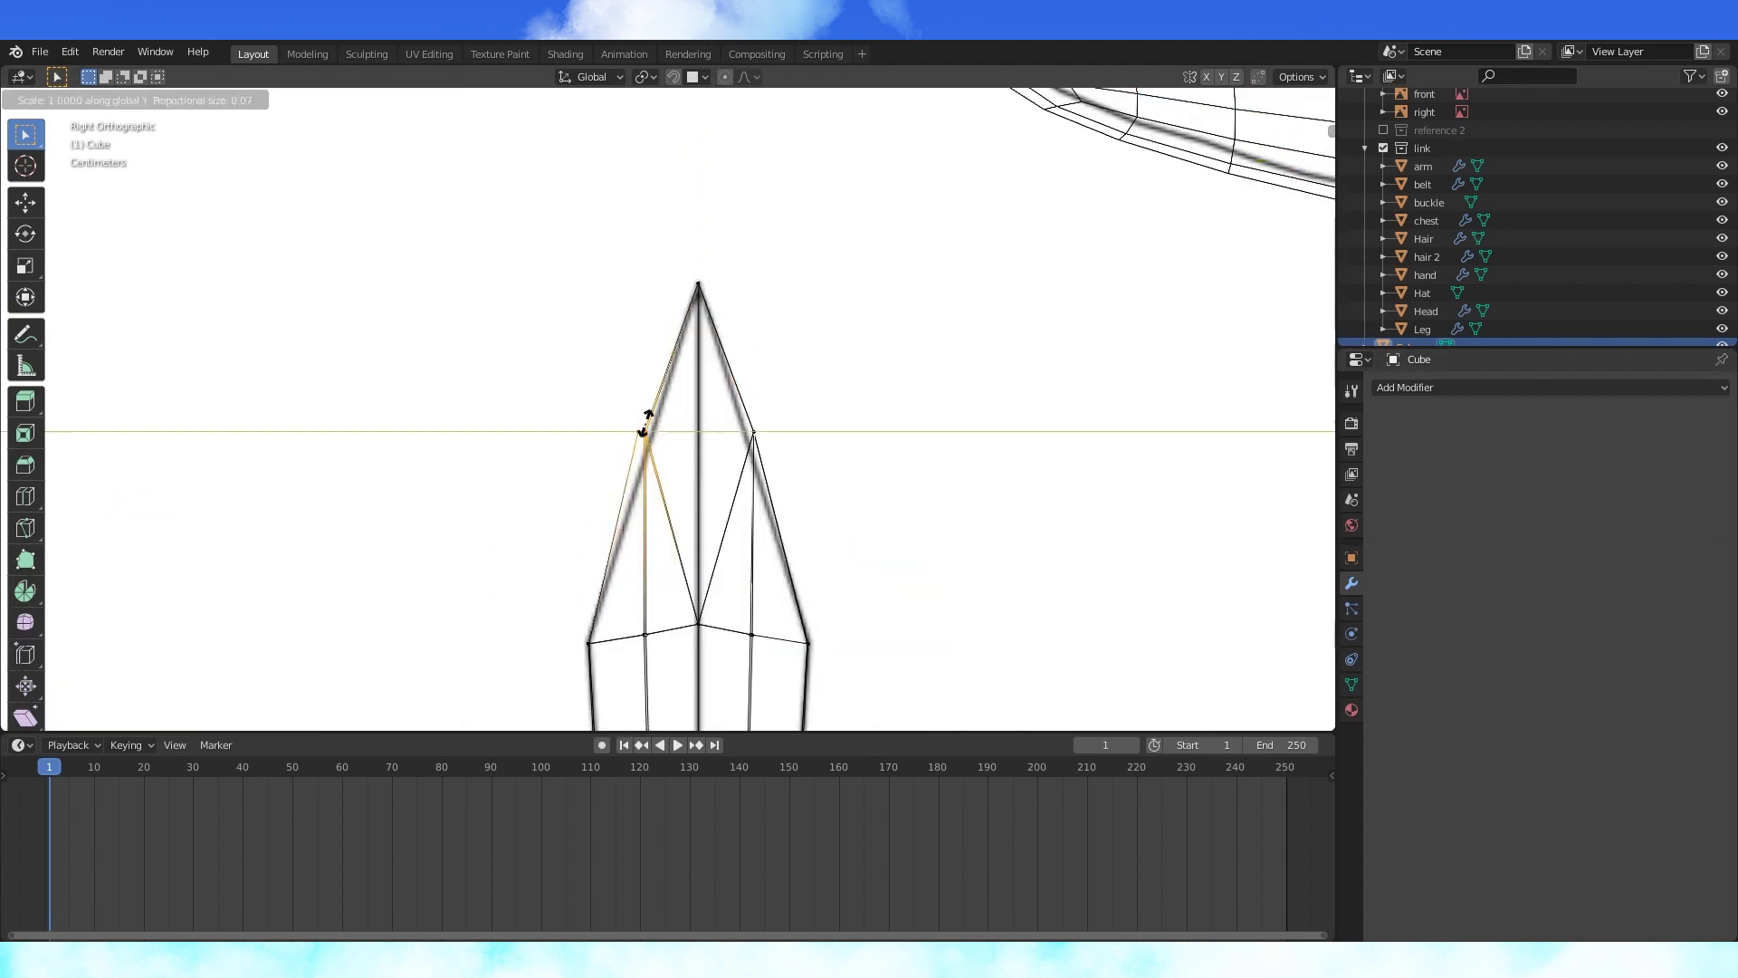
{"action": "left_click", "coordinate": [645, 423]}
- Scale the front and back inner-row groups together inward along Y to fit the tip's outline in the side reference
{"action": "left_click", "coordinate": [753, 432], "text": "shift"}
{"action": "key", "text": "s"}
{"action": "key", "text": "y"}
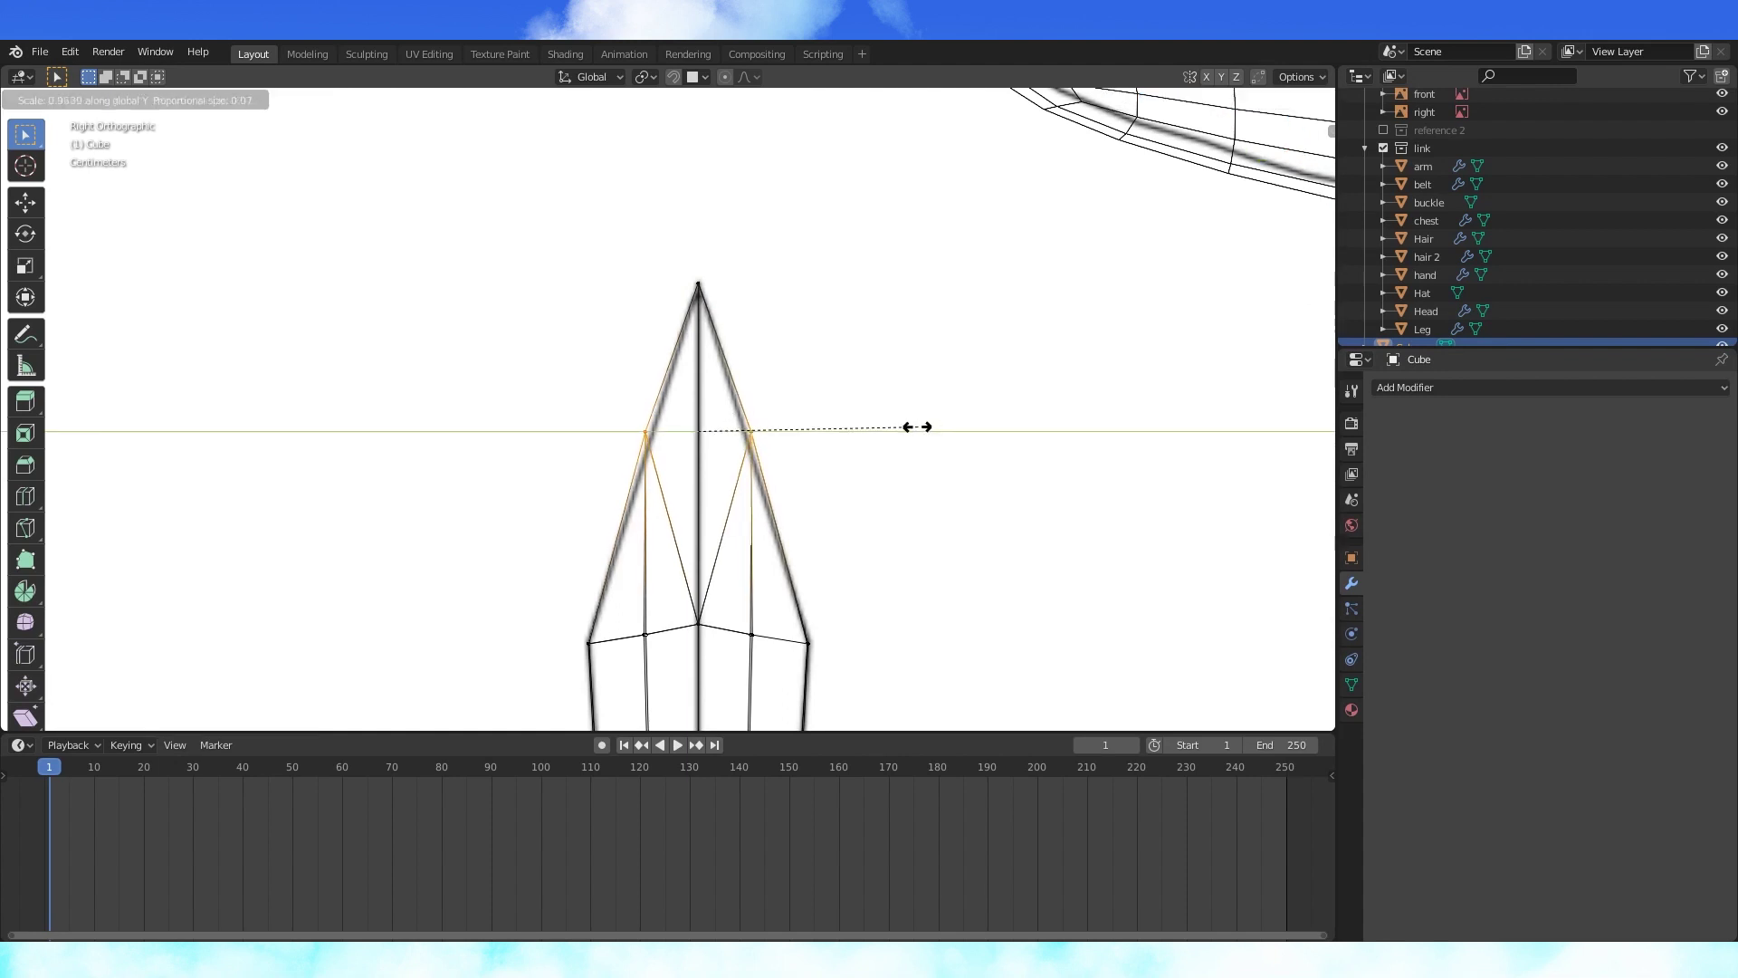
{"action": "left_click", "coordinate": [887, 430]}
- Dissolve the diagonal edges running from the inner row's middle vertices down to the central strip on both faces of the blade
{"action": "key", "text": "shift+z"}
{"action": "scroll", "coordinate": [887, 430], "scroll_direction": "down", "scroll_amount": 4}
{"action": "mouse_move", "coordinate": [887, 430]}
{"action": "middle_mouse_down"}
{"action": "mouse_move", "coordinate": [962, 435]}
{"action": "mouse_move", "coordinate": [873, 392]}
{"action": "mouse_move", "coordinate": [912, 268]}
{"action": "mouse_move", "coordinate": [952, 333]}
{"action": "mouse_move", "coordinate": [771, 320]}
{"action": "mouse_move", "coordinate": [998, 231]}
{"action": "middle_mouse_up"}
{"action": "scroll", "coordinate": [912, 268], "scroll_direction": "up", "scroll_amount": 4}
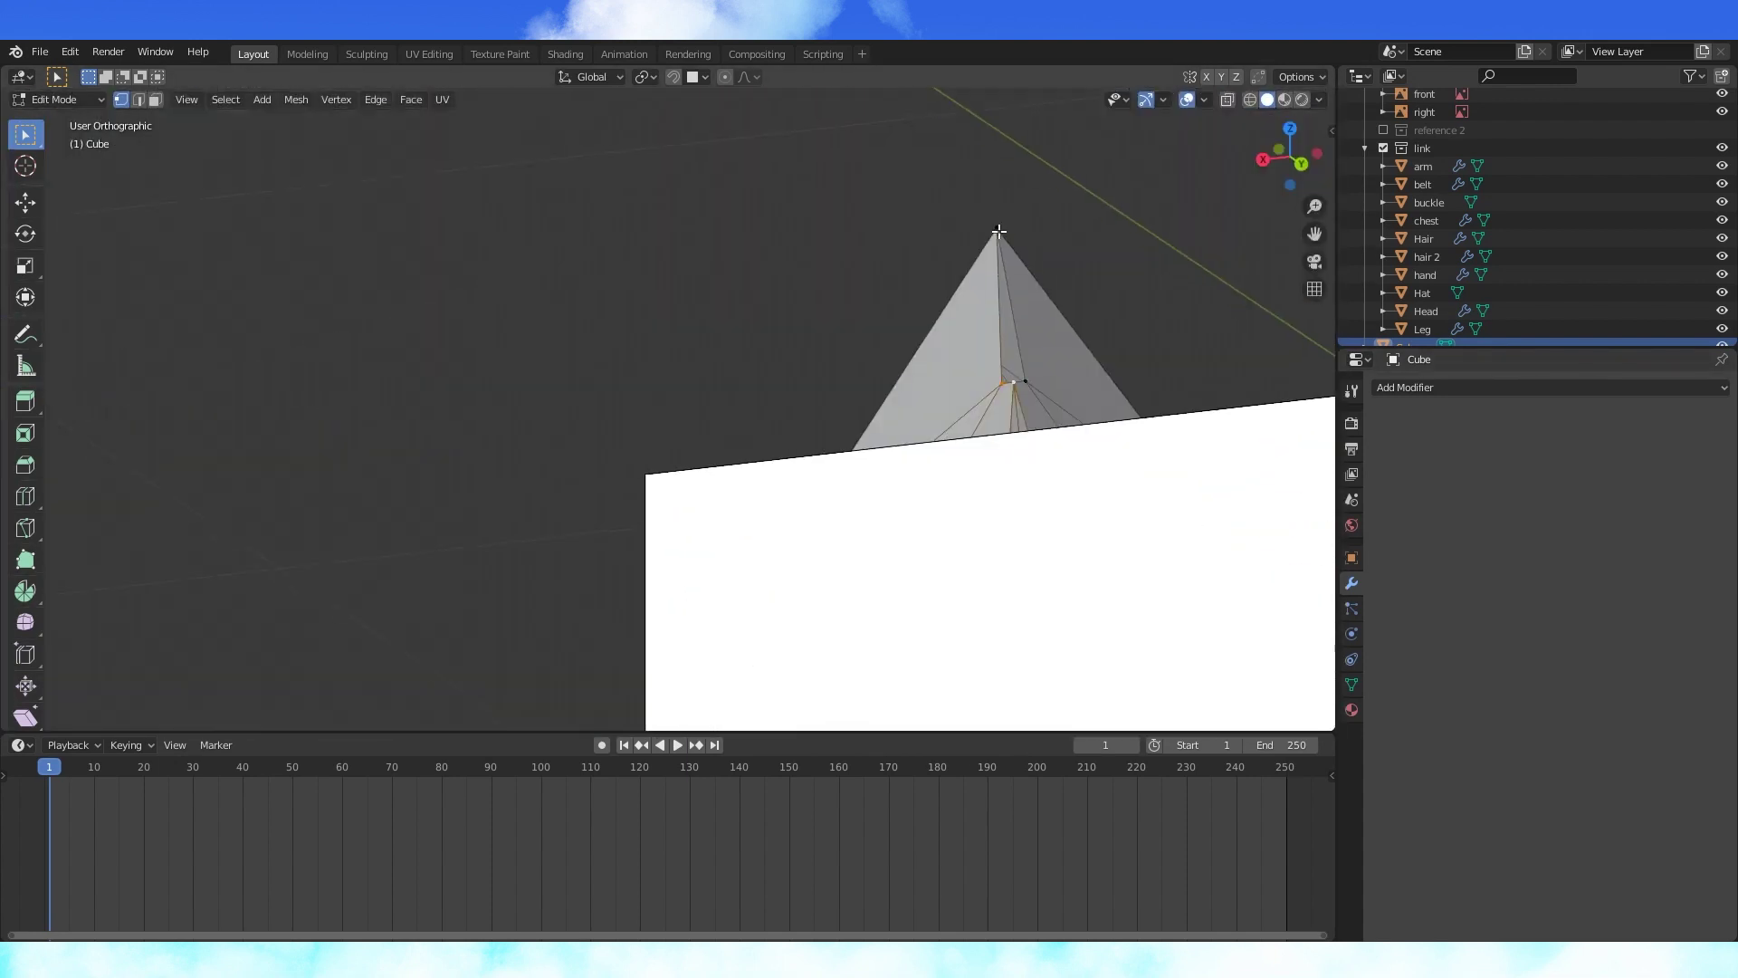
{"action": "key", "text": "Tab"}
{"action": "scroll", "coordinate": [1024, 397], "scroll_direction": "down", "scroll_amount": 1}
{"action": "middle_click_drag", "start_coordinate": [1033, 426], "coordinate": [1053, 380]}
{"action": "scroll", "coordinate": [1053, 380], "scroll_direction": "up", "scroll_amount": 3}
{"action": "key", "text": "Tab"}
{"action": "left_click", "coordinate": [1132, 441]}
{"action": "middle_click_drag", "start_coordinate": [1153, 536], "coordinate": [1135, 395], "text": "shift"}
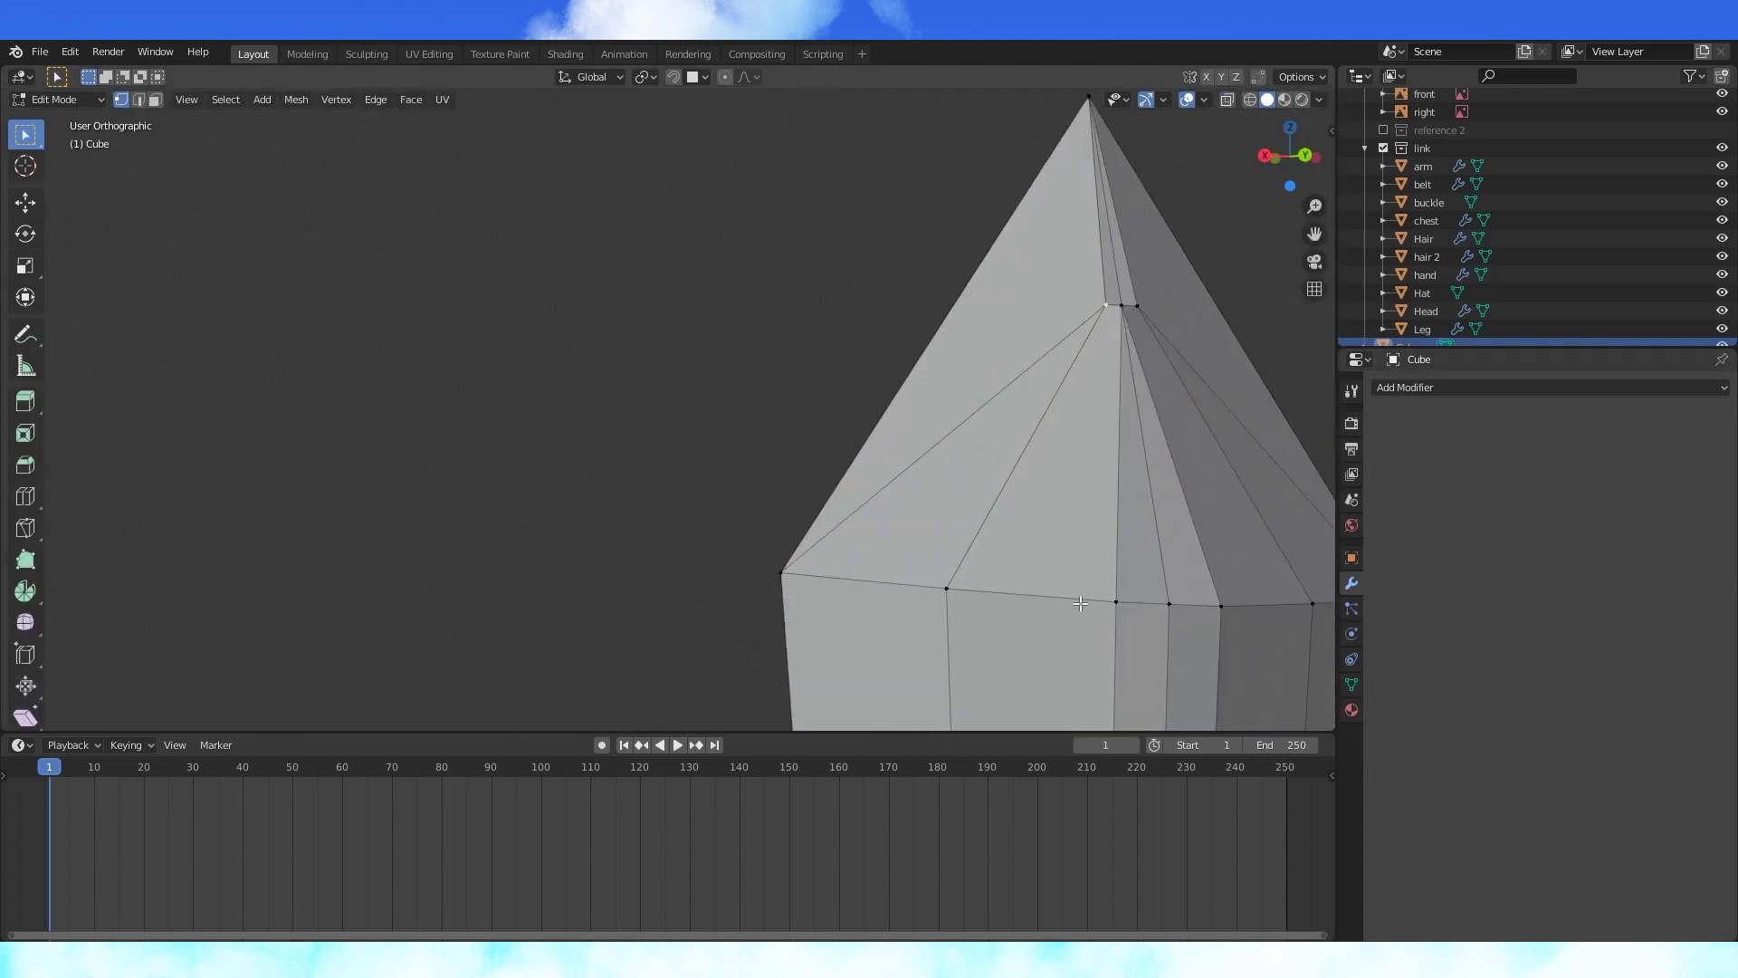
{"action": "middle_click_drag", "start_coordinate": [1189, 566], "coordinate": [1075, 634]}
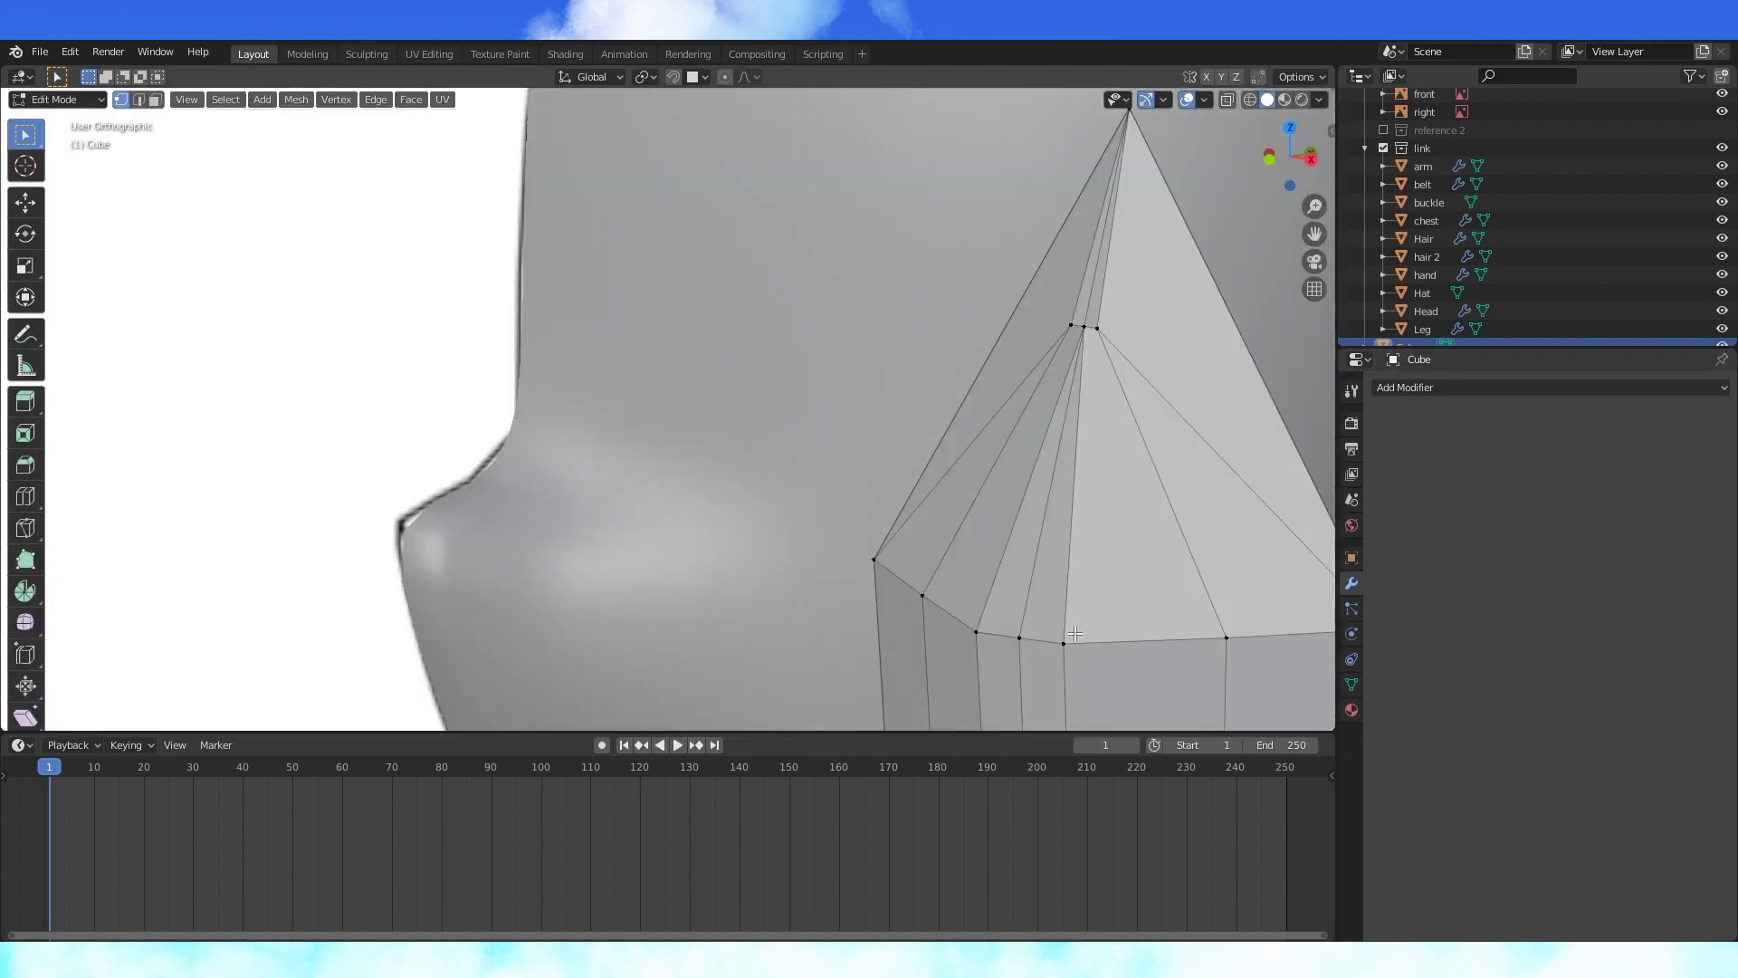
{"action": "middle_click_drag", "start_coordinate": [957, 603], "coordinate": [739, 315]}
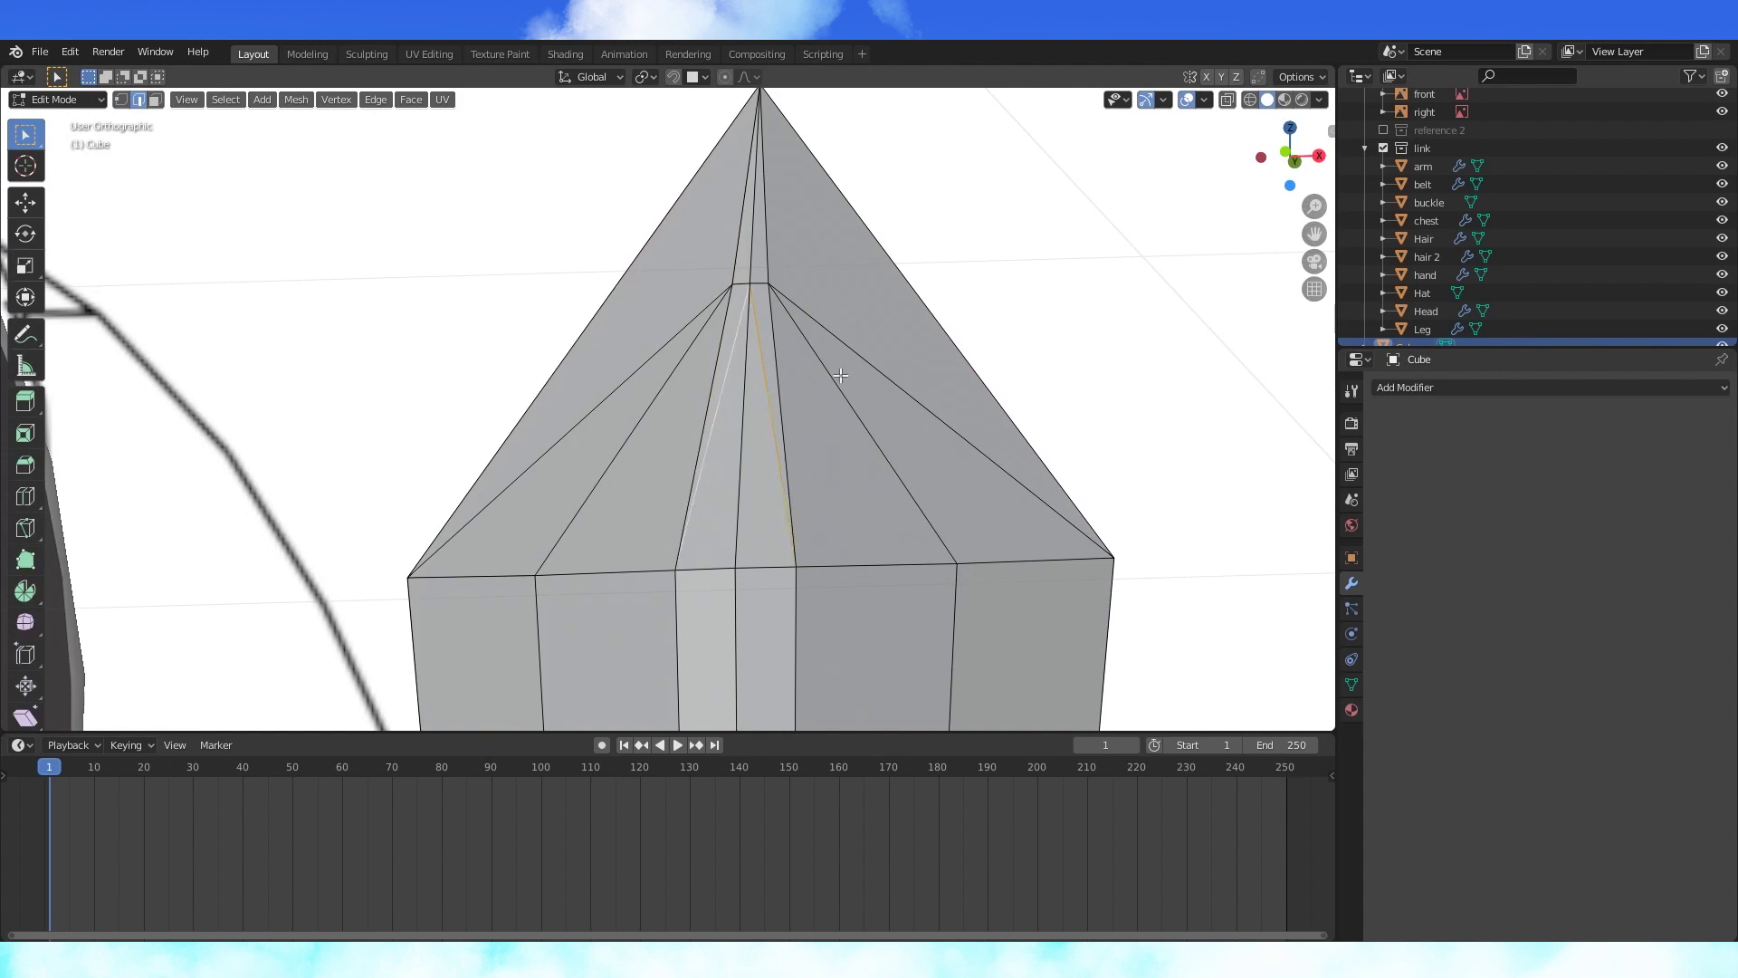
{"action": "middle_click_drag", "start_coordinate": [841, 374], "coordinate": [878, 414]}
{"action": "key", "text": "x"}
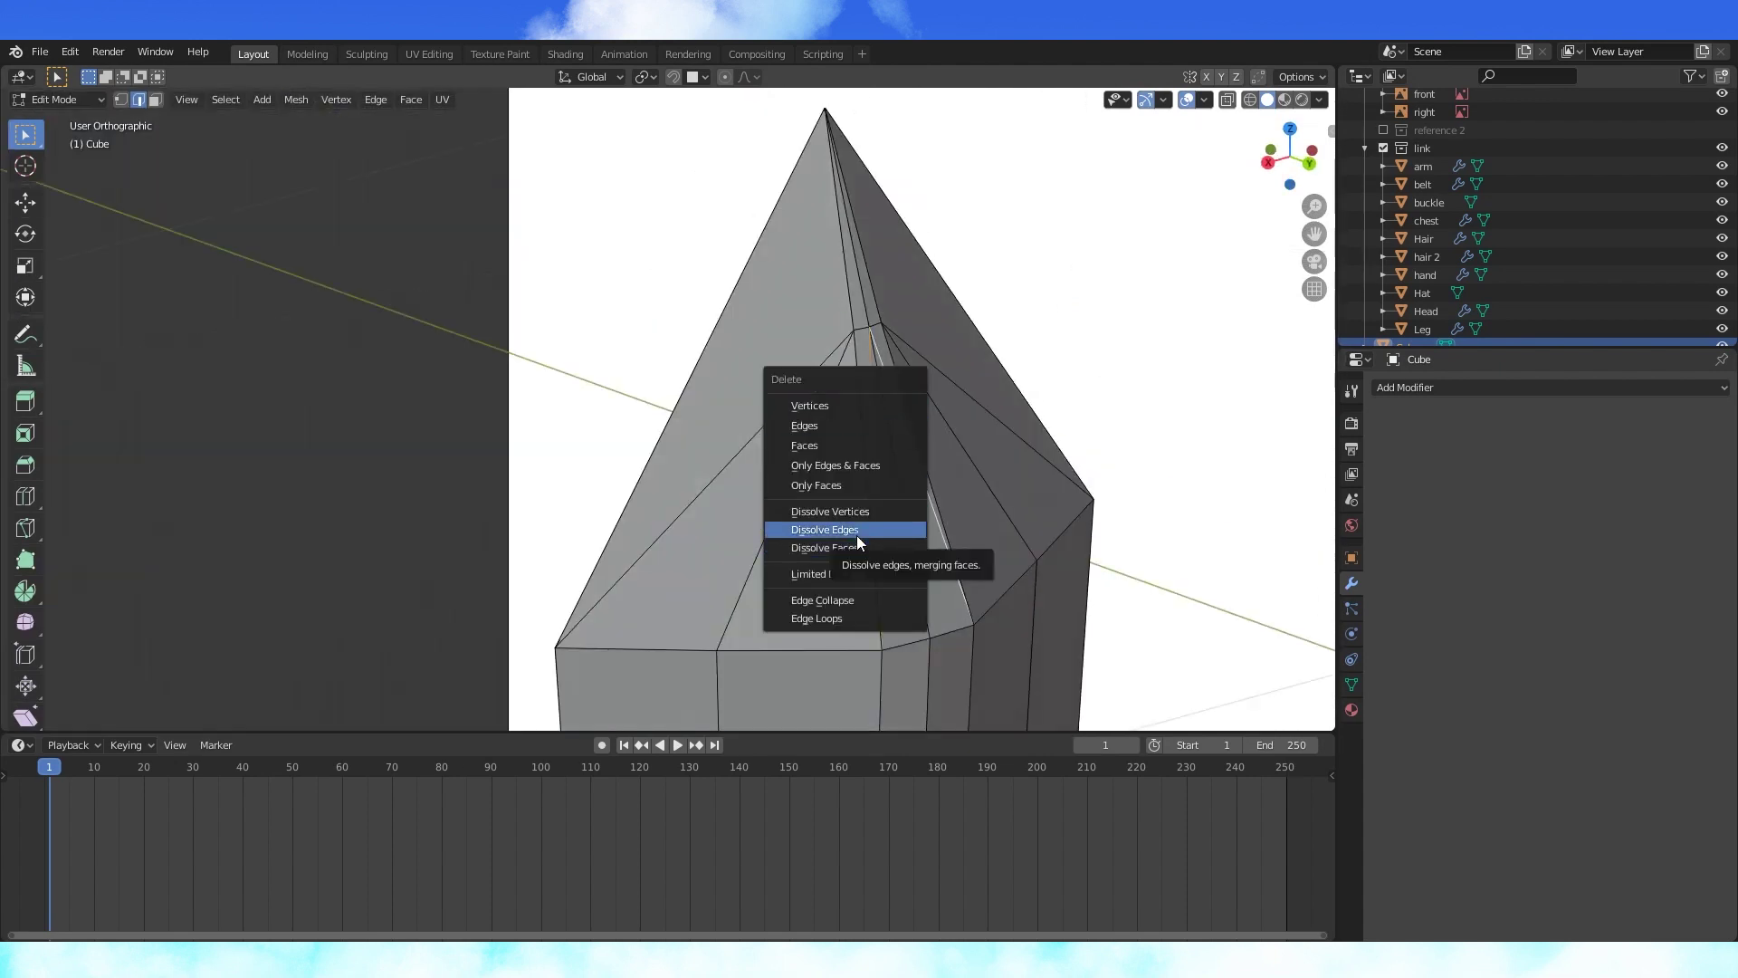
{"action": "left_click", "coordinate": [856, 532]}
- Examine the blade's tip from the side and compare the whole blade with the reference drawings
{"action": "key", "text": "KP_3"}
{"action": "scroll", "coordinate": [983, 337], "scroll_direction": "up", "scroll_amount": 3}
{"action": "scroll", "coordinate": [1103, 269], "scroll_direction": "down", "scroll_amount": 2}
{"action": "key", "text": "shift+z"}
{"action": "key", "text": "1"}
{"action": "key", "text": "Tab"}
{"action": "key", "text": "shift+z"}
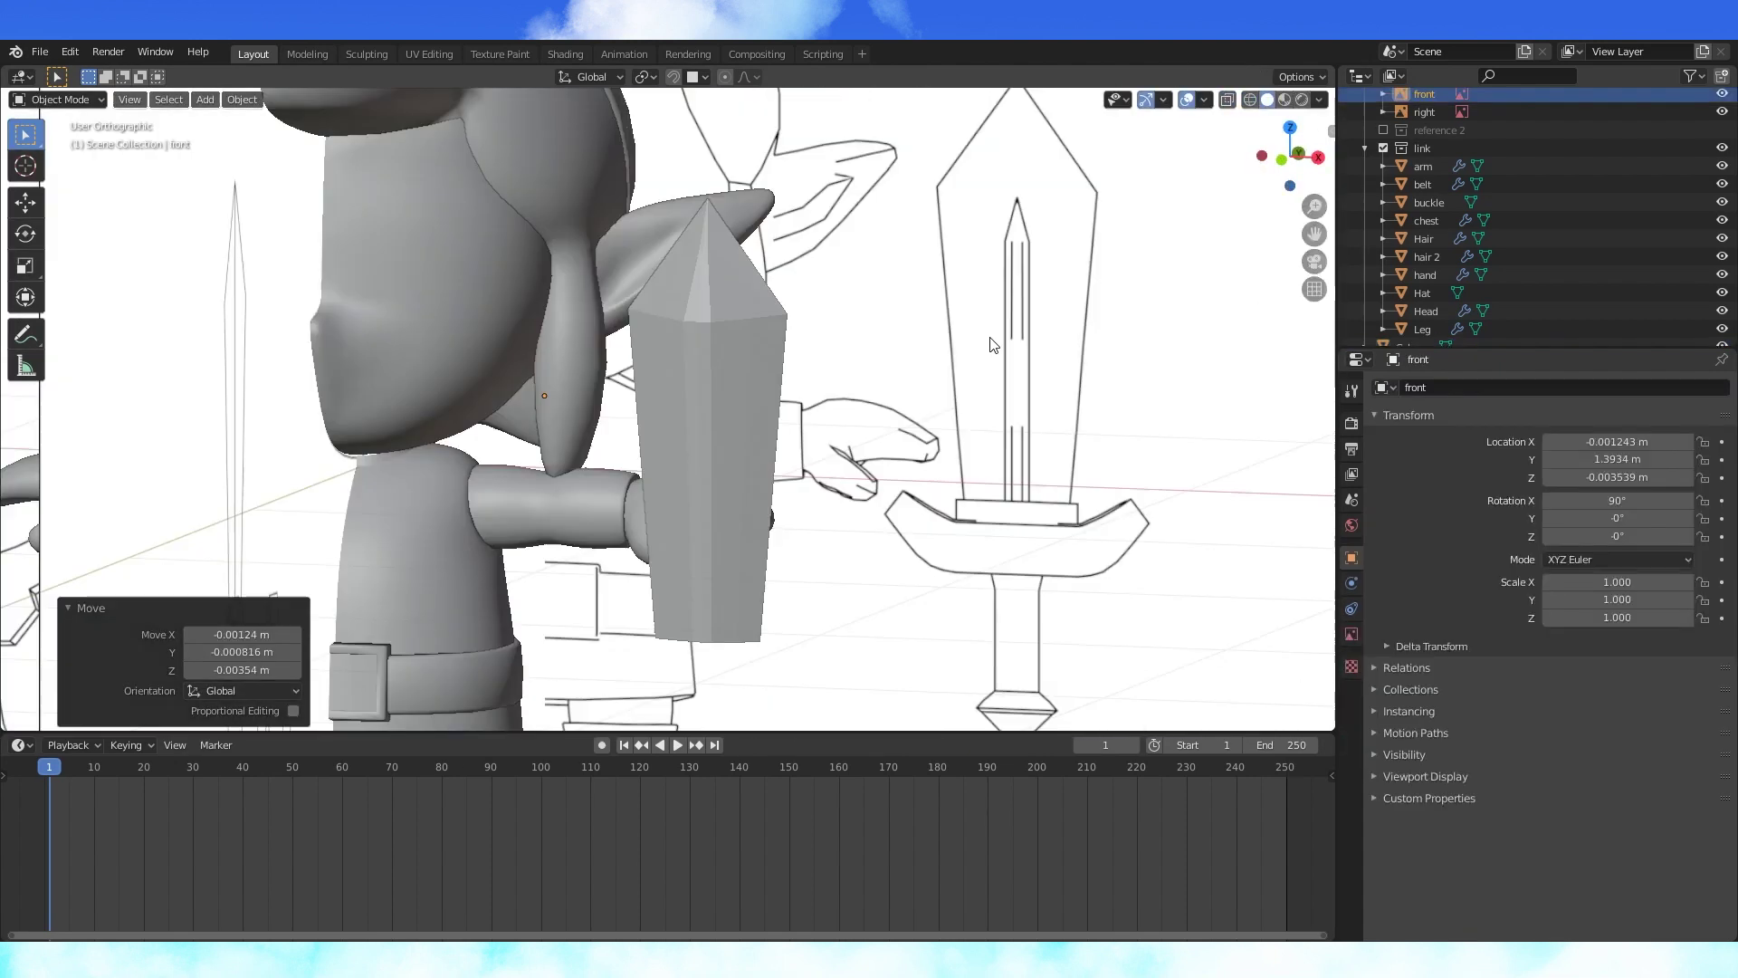
{"action": "middle_click_drag", "start_coordinate": [994, 349], "coordinate": [1051, 528]}
- Scale the central vertices at the blade's base outward along X to match the groove's width in the front reference
{"action": "key", "text": "Tab"}
{"action": "key", "text": "KP_1"}
{"action": "key", "text": "shift+z"}
{"action": "key", "text": "c"}
{"action": "key", "text": "s"}
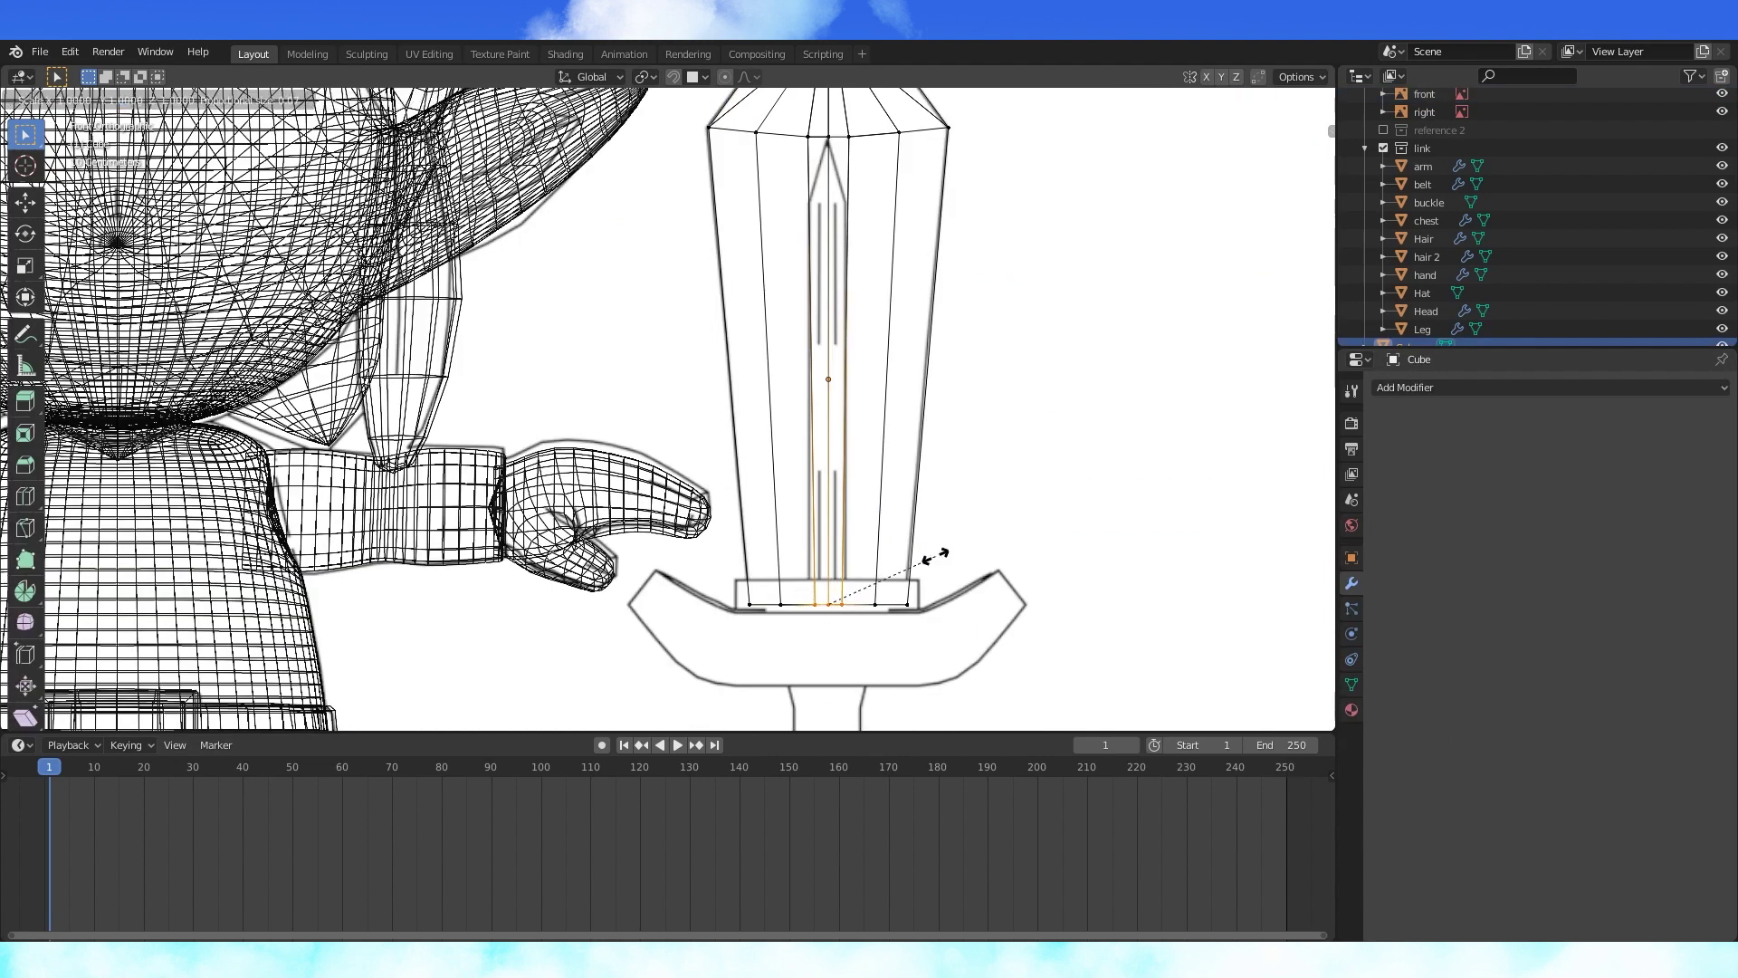
{"action": "key", "text": "x"}
{"action": "left_click", "coordinate": [972, 559]}
- Cut three horizontal edge loops across the blade, slid to the heights where the reference groove's inner lines start and end
{"action": "middle_click_drag", "start_coordinate": [926, 384], "coordinate": [924, 446], "text": "shift"}
{"action": "key", "text": "2"}
{"action": "key", "text": "ctrl+r"}
{"action": "left_click", "coordinate": [864, 454]}
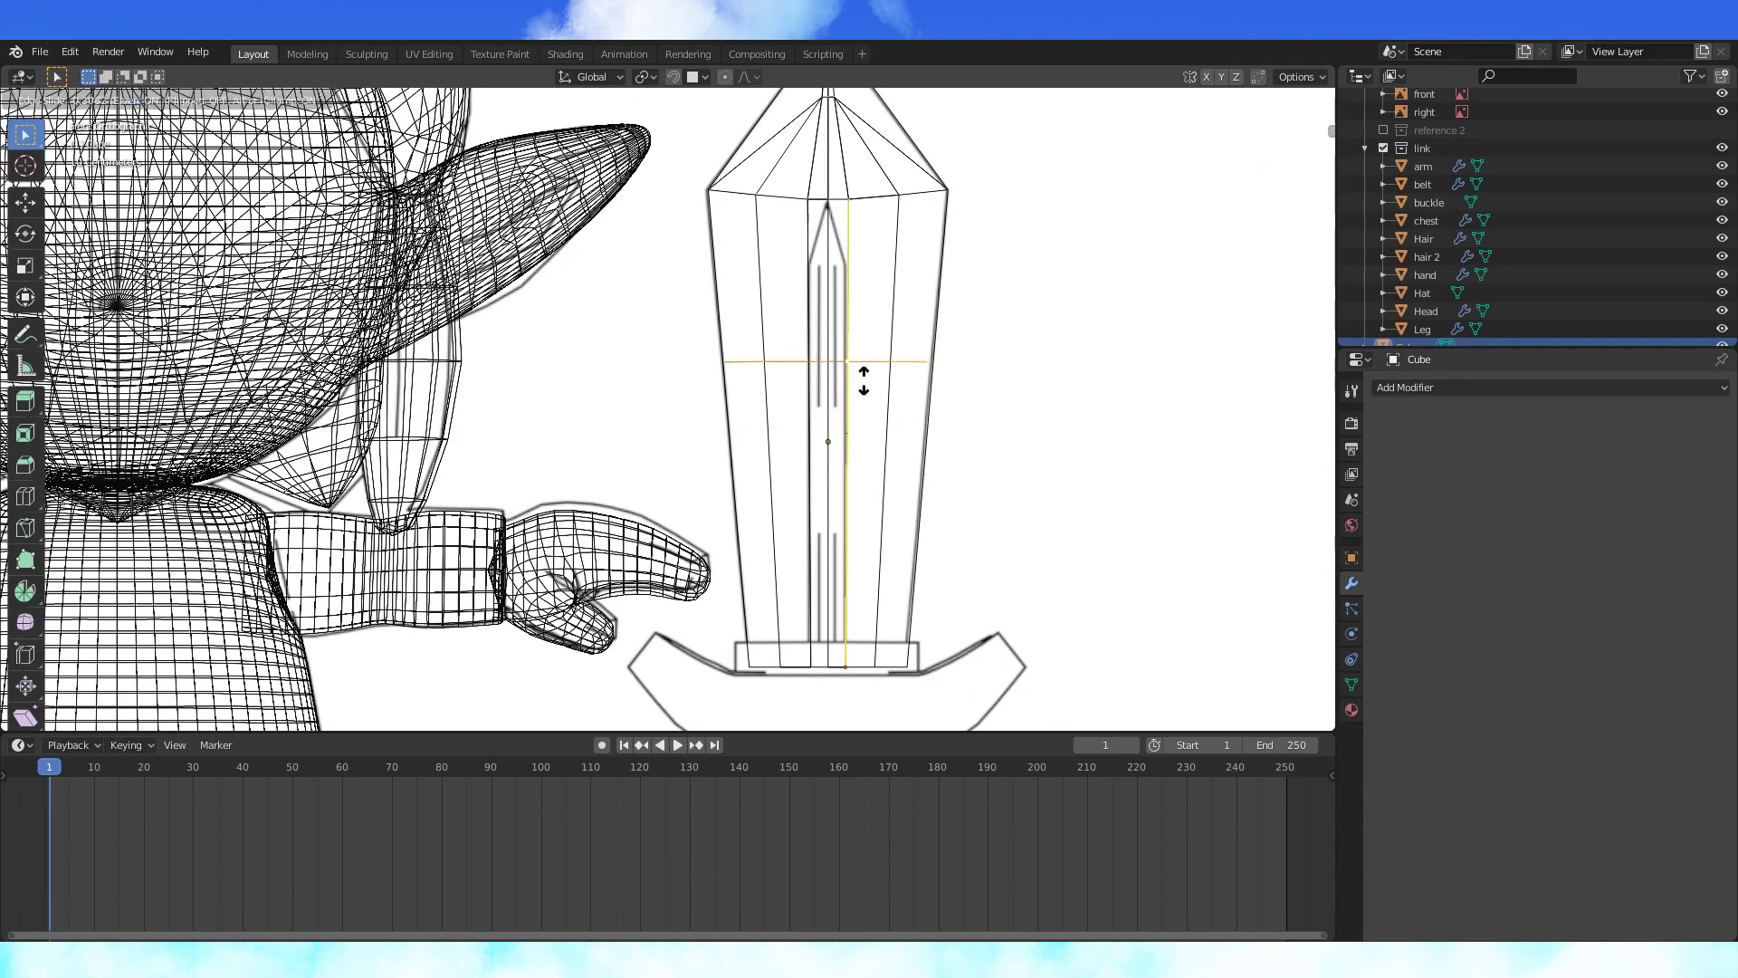
{"action": "left_click", "coordinate": [873, 284]}
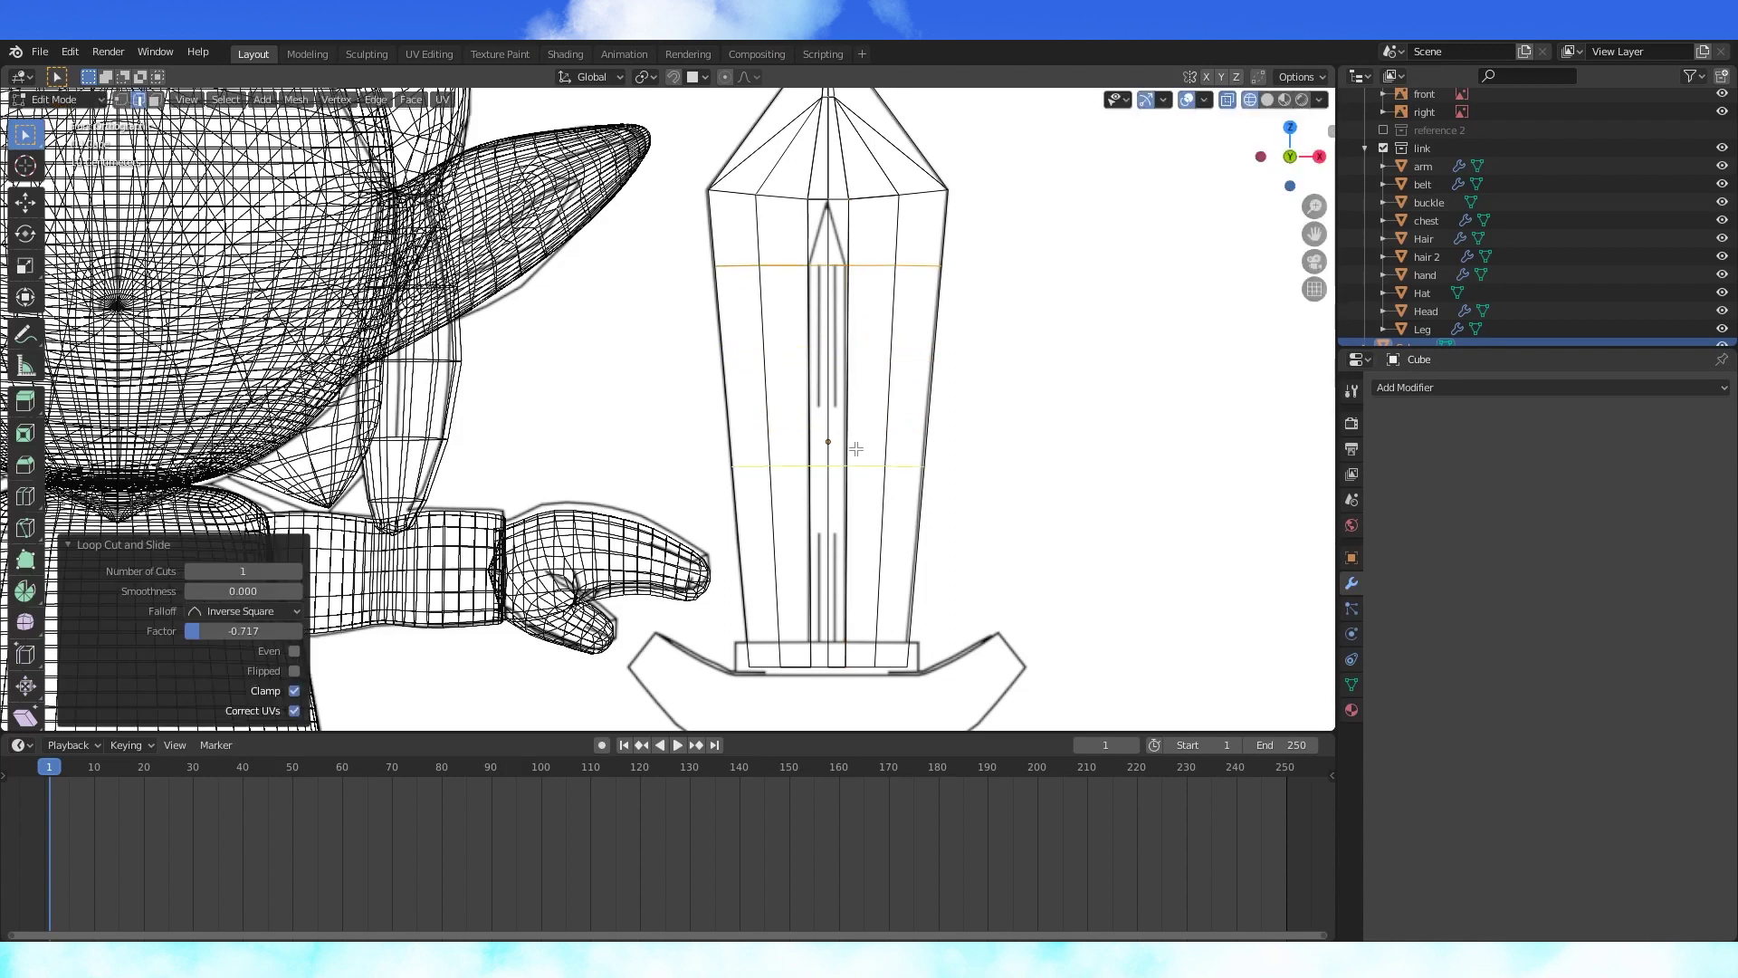
{"action": "key", "text": "g"}
{"action": "key", "text": "g"}
{"action": "left_click", "coordinate": [896, 532]}
- Slide the centre vertex near the top of the central strip along its edge to shape the groove's point
{"action": "middle_click_drag", "start_coordinate": [896, 531], "coordinate": [464, 160]}
{"action": "key", "text": "1"}
{"action": "left_click", "coordinate": [818, 370]}
{"action": "mouse_move", "coordinate": [827, 334]}
{"action": "middle_mouse_down"}
{"action": "mouse_move", "coordinate": [815, 398]}
{"action": "mouse_move", "coordinate": [811, 363]}
{"action": "middle_mouse_up"}
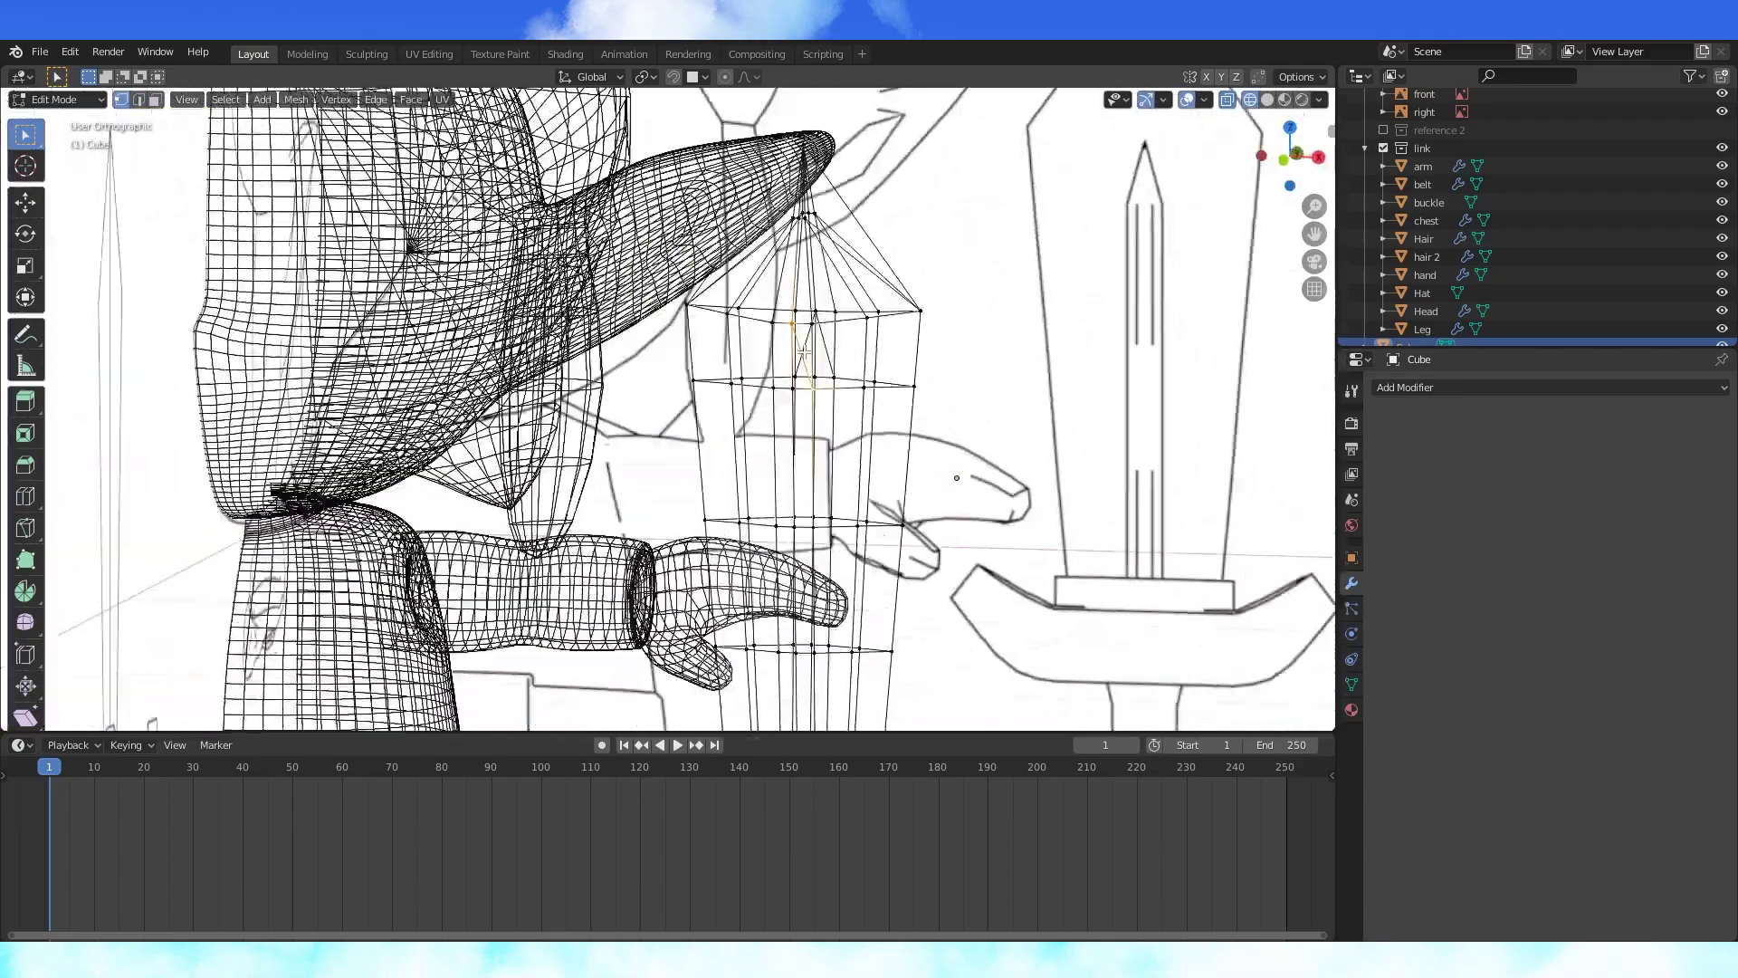
{"action": "key", "text": "g"}
{"action": "key", "text": "g"}
- Delete the leftover geometry spanning the bottom of the blade
{"action": "middle_click_drag", "start_coordinate": [851, 442], "coordinate": [878, 582]}
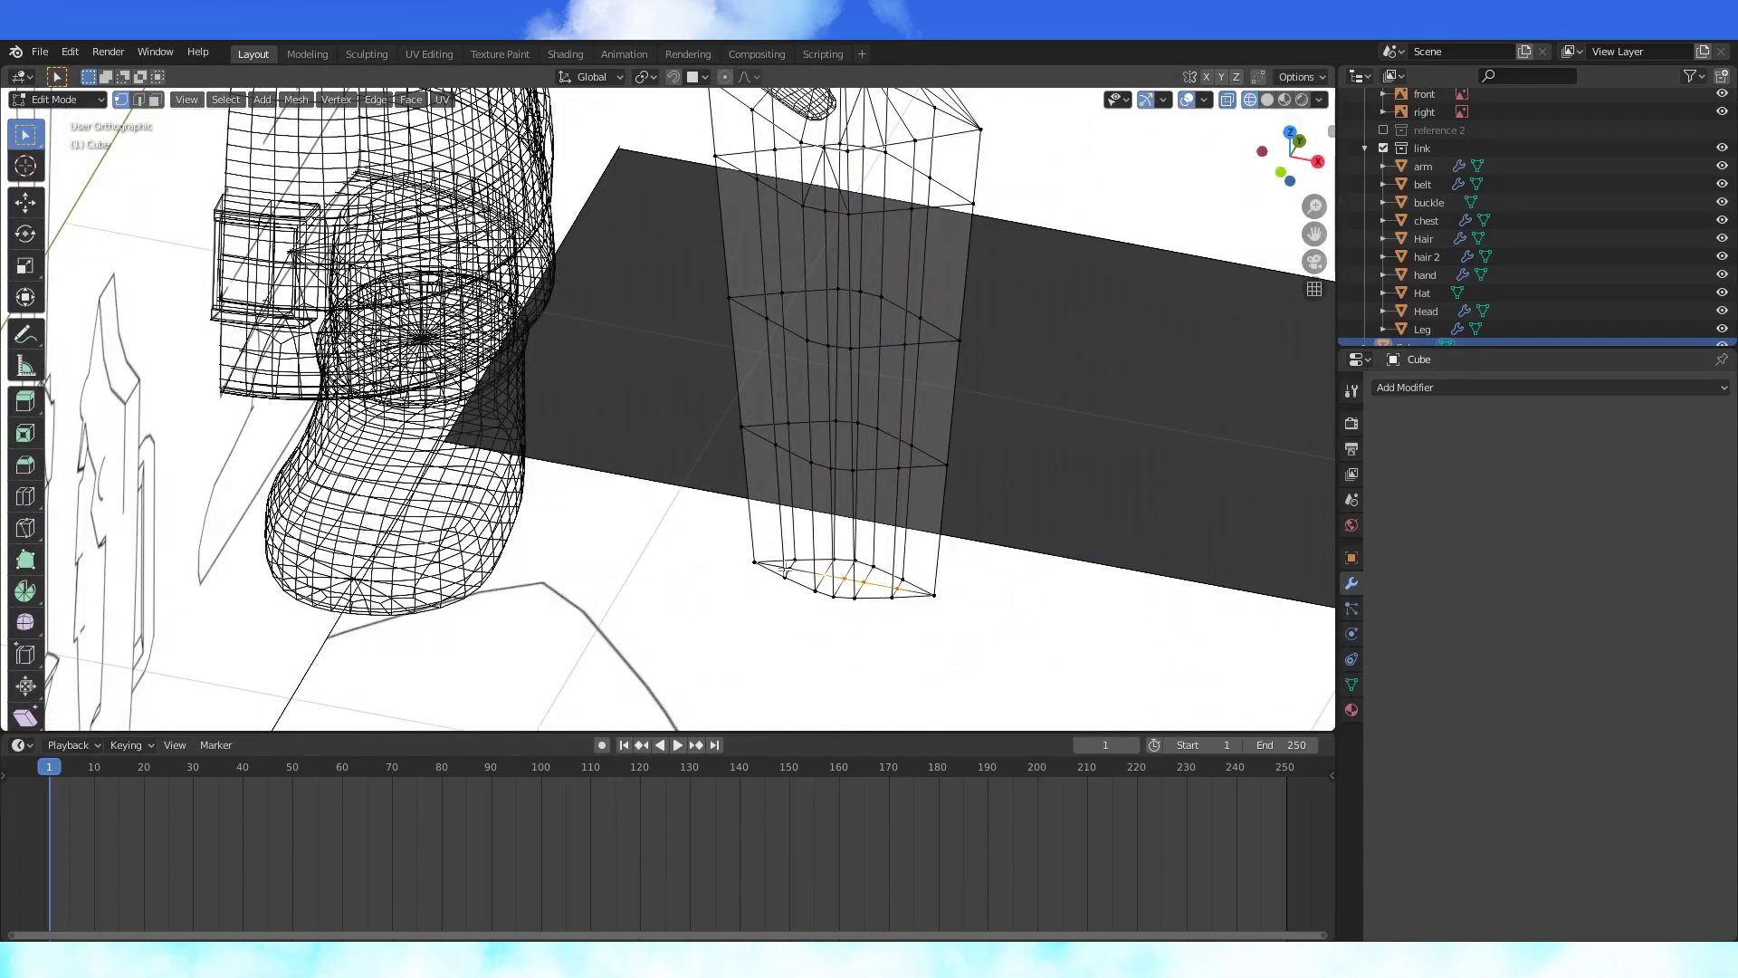
{"action": "key", "text": "x"}
{"action": "left_click", "coordinate": [726, 450]}
- Recess the groove by scaling the front and back centre-line vertices to 0.688 along Y
{"action": "left_click", "coordinate": [832, 598]}
{"action": "middle_click_drag", "start_coordinate": [829, 206], "coordinate": [866, 291]}
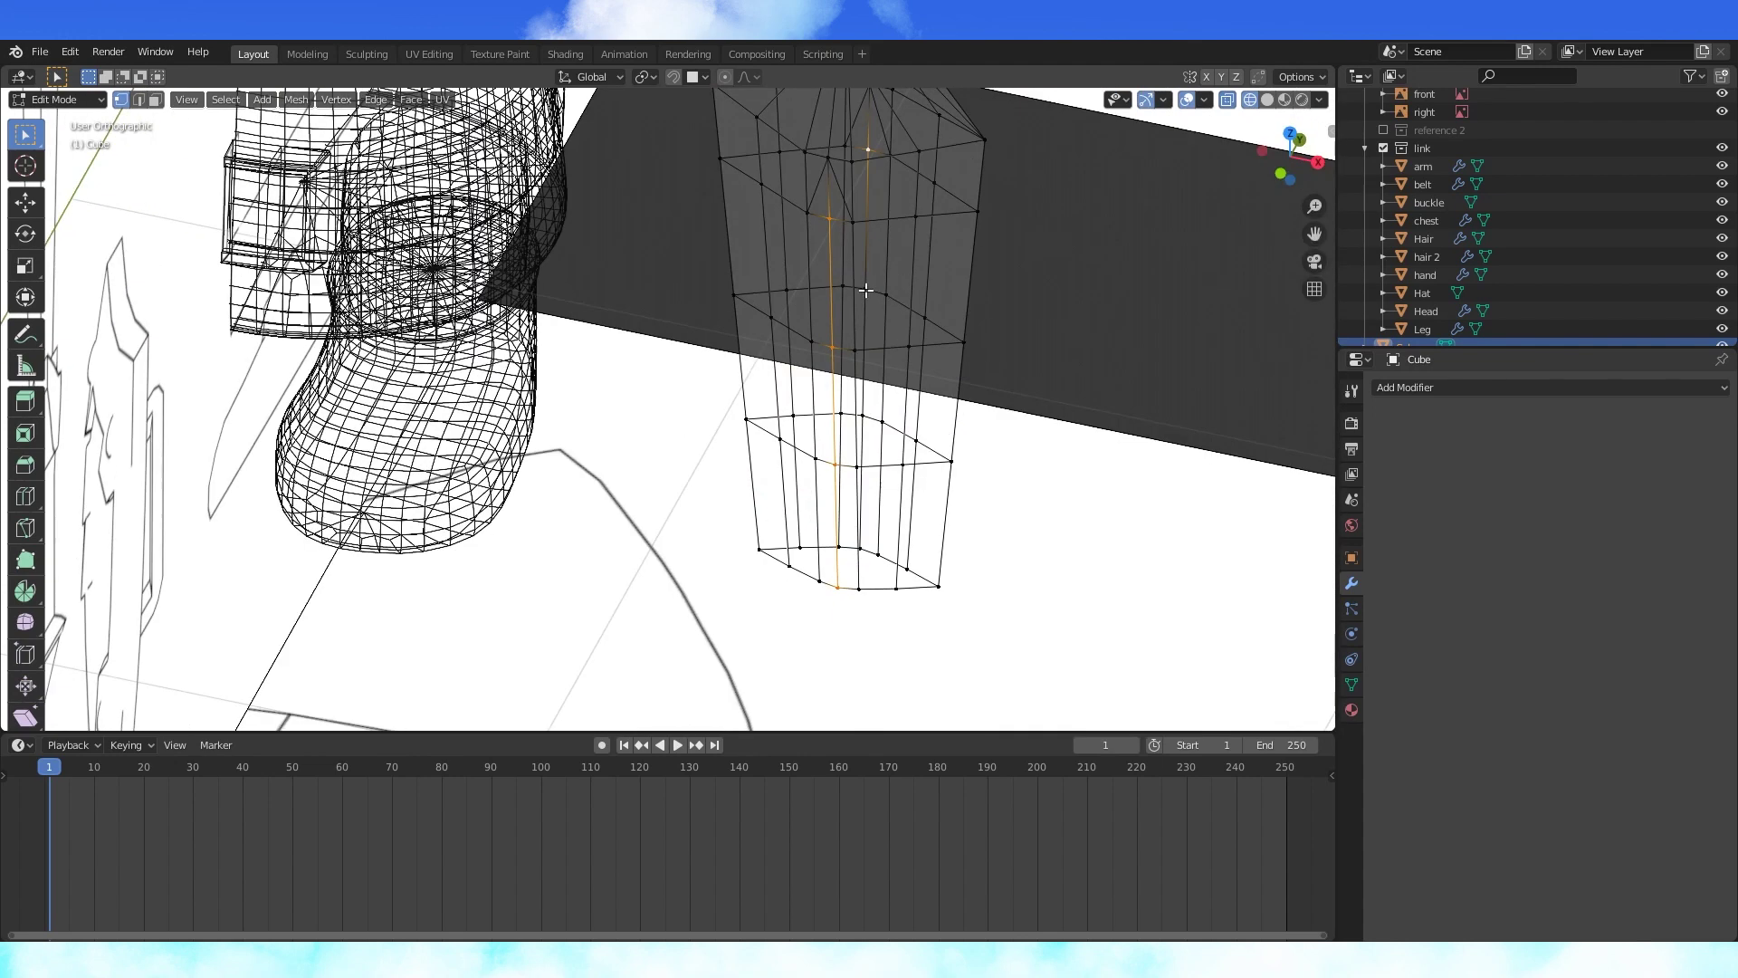
{"action": "key", "text": "KP_3"}
{"action": "key", "text": "s"}
{"action": "key", "text": "y"}
{"action": "left_click", "coordinate": [886, 543]}
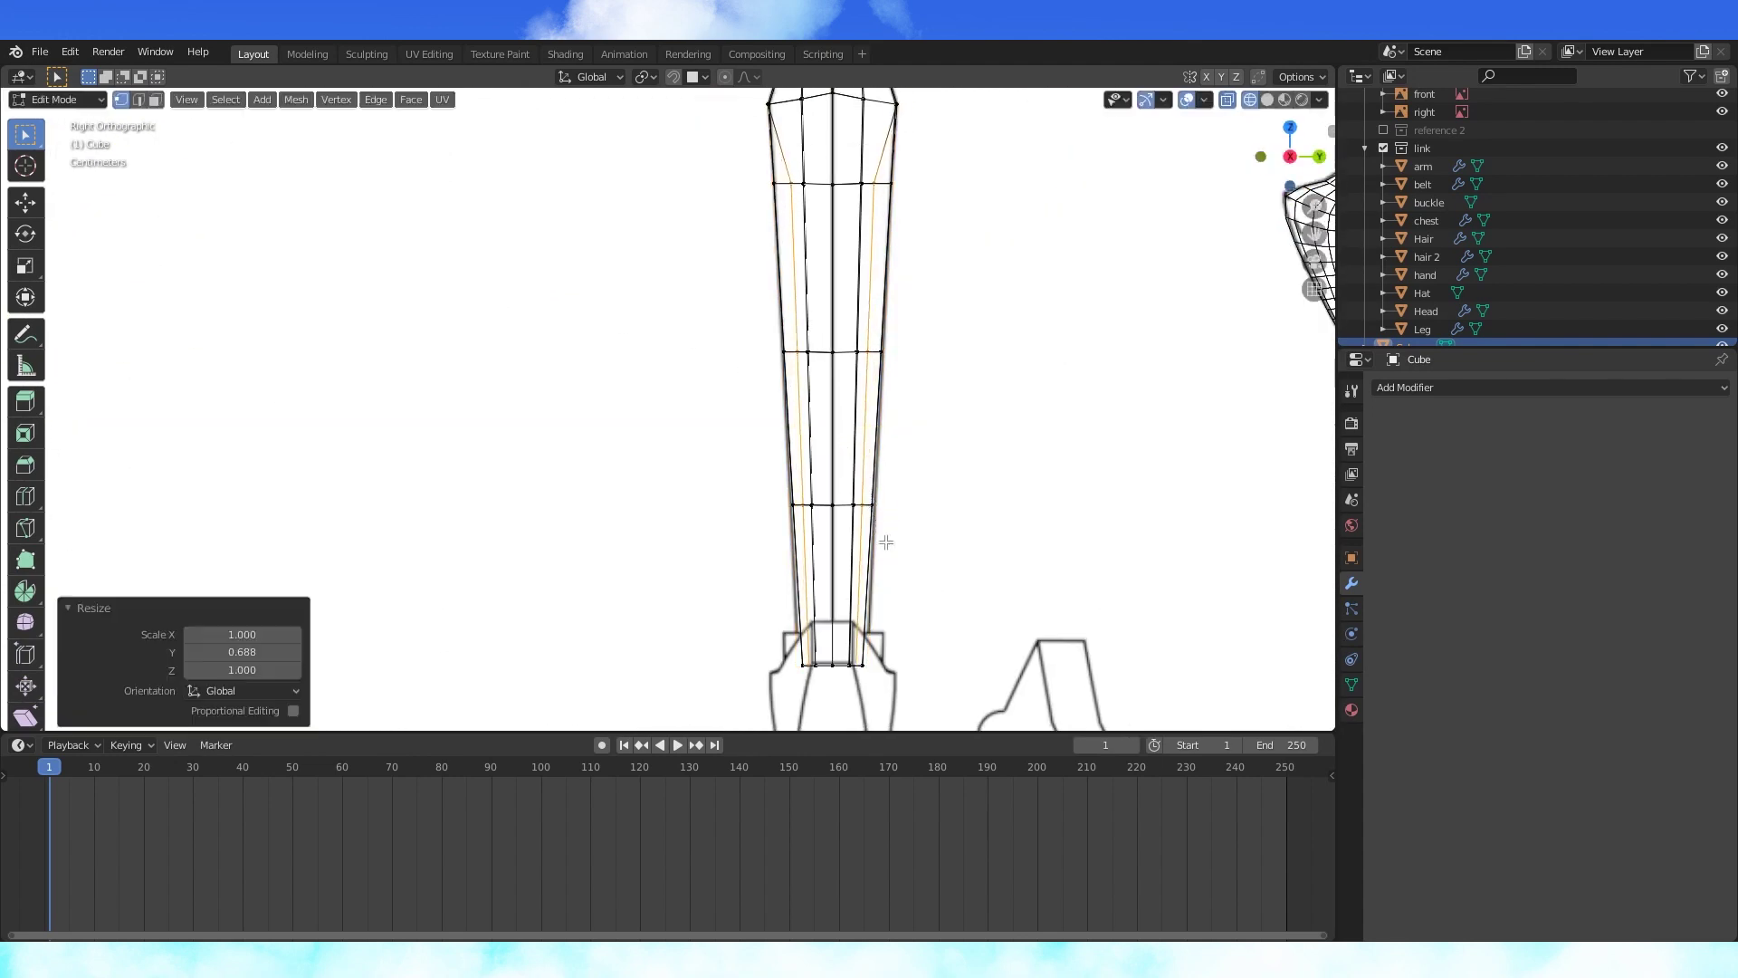
- Bevel the recessed centre edges into a flat strip along the groove's floor
{"action": "middle_click_drag", "start_coordinate": [988, 505], "coordinate": [1093, 508]}
{"action": "middle_click_drag", "start_coordinate": [914, 507], "coordinate": [939, 484]}
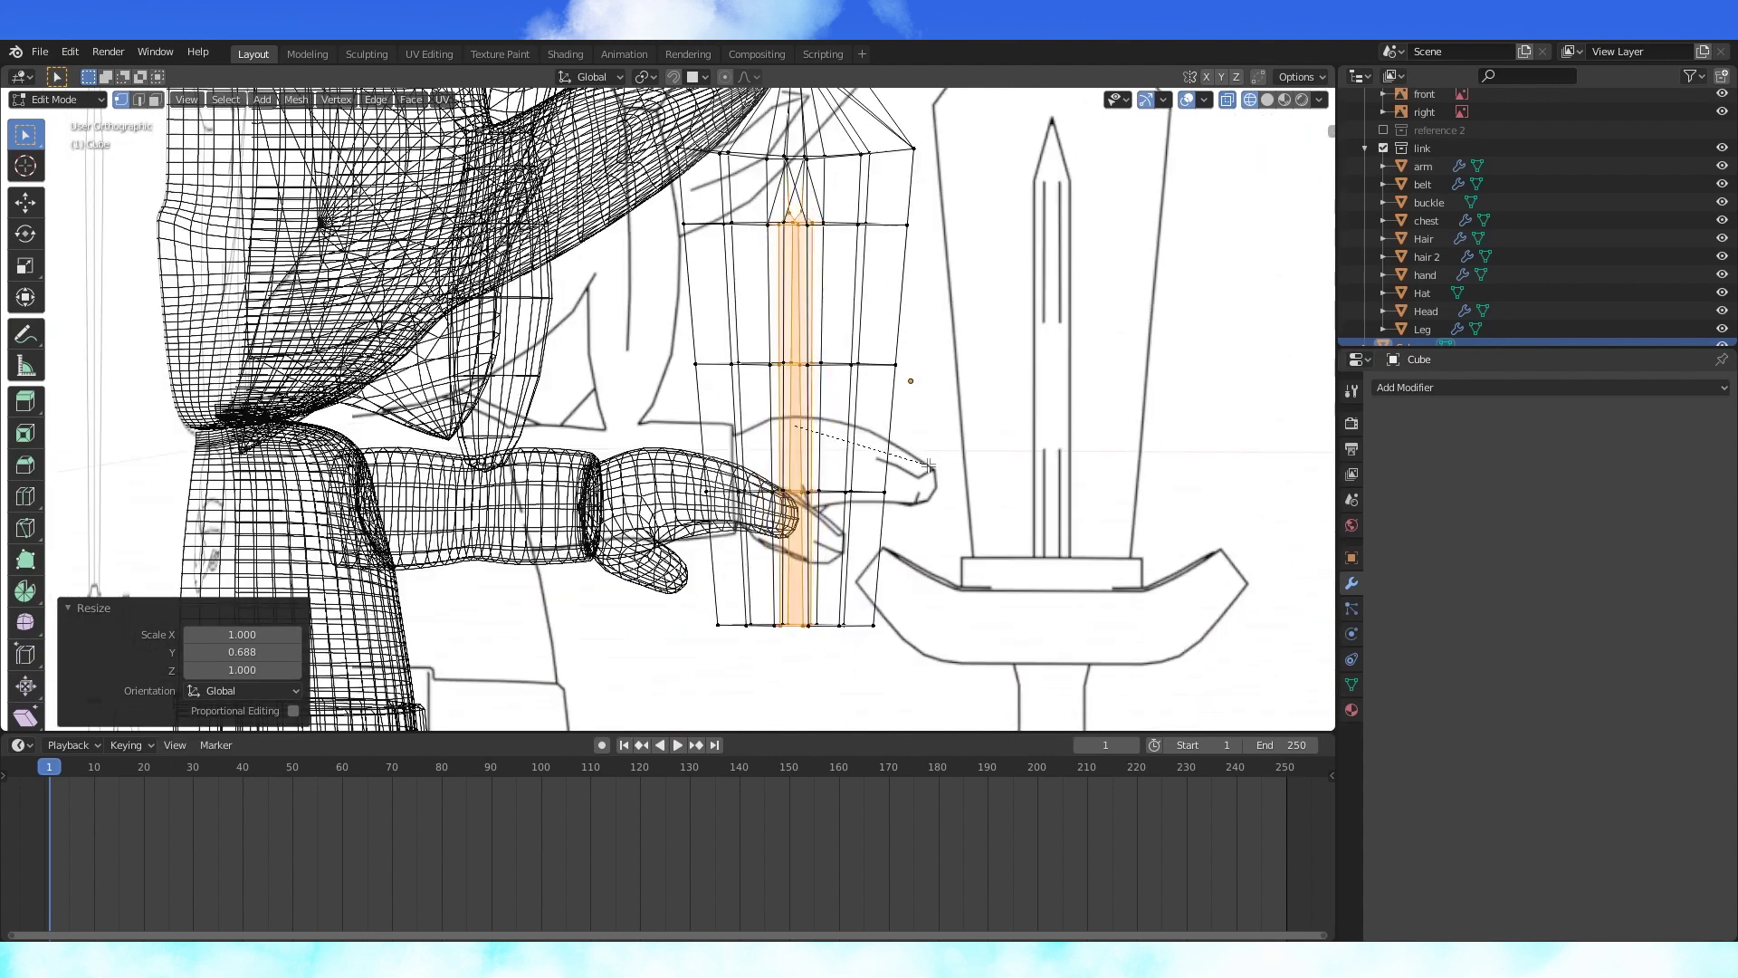
{"action": "left_click", "coordinate": [931, 443]}
- Move the groove's upper end vertices up to the blade's shoulder row and scale them to 1.093 along Y
{"action": "mouse_move", "coordinate": [931, 444]}
{"action": "middle_mouse_down"}
{"action": "mouse_move", "coordinate": [1253, 667]}
{"action": "mouse_move", "coordinate": [1268, 543]}
{"action": "mouse_move", "coordinate": [1151, 337]}
{"action": "mouse_move", "coordinate": [963, 361]}
{"action": "mouse_move", "coordinate": [932, 426]}
{"action": "mouse_move", "coordinate": [744, 319]}
{"action": "middle_mouse_up"}
{"action": "key", "text": "shift+z"}
{"action": "key", "text": "KP_3"}
{"action": "key", "text": "shift+z"}
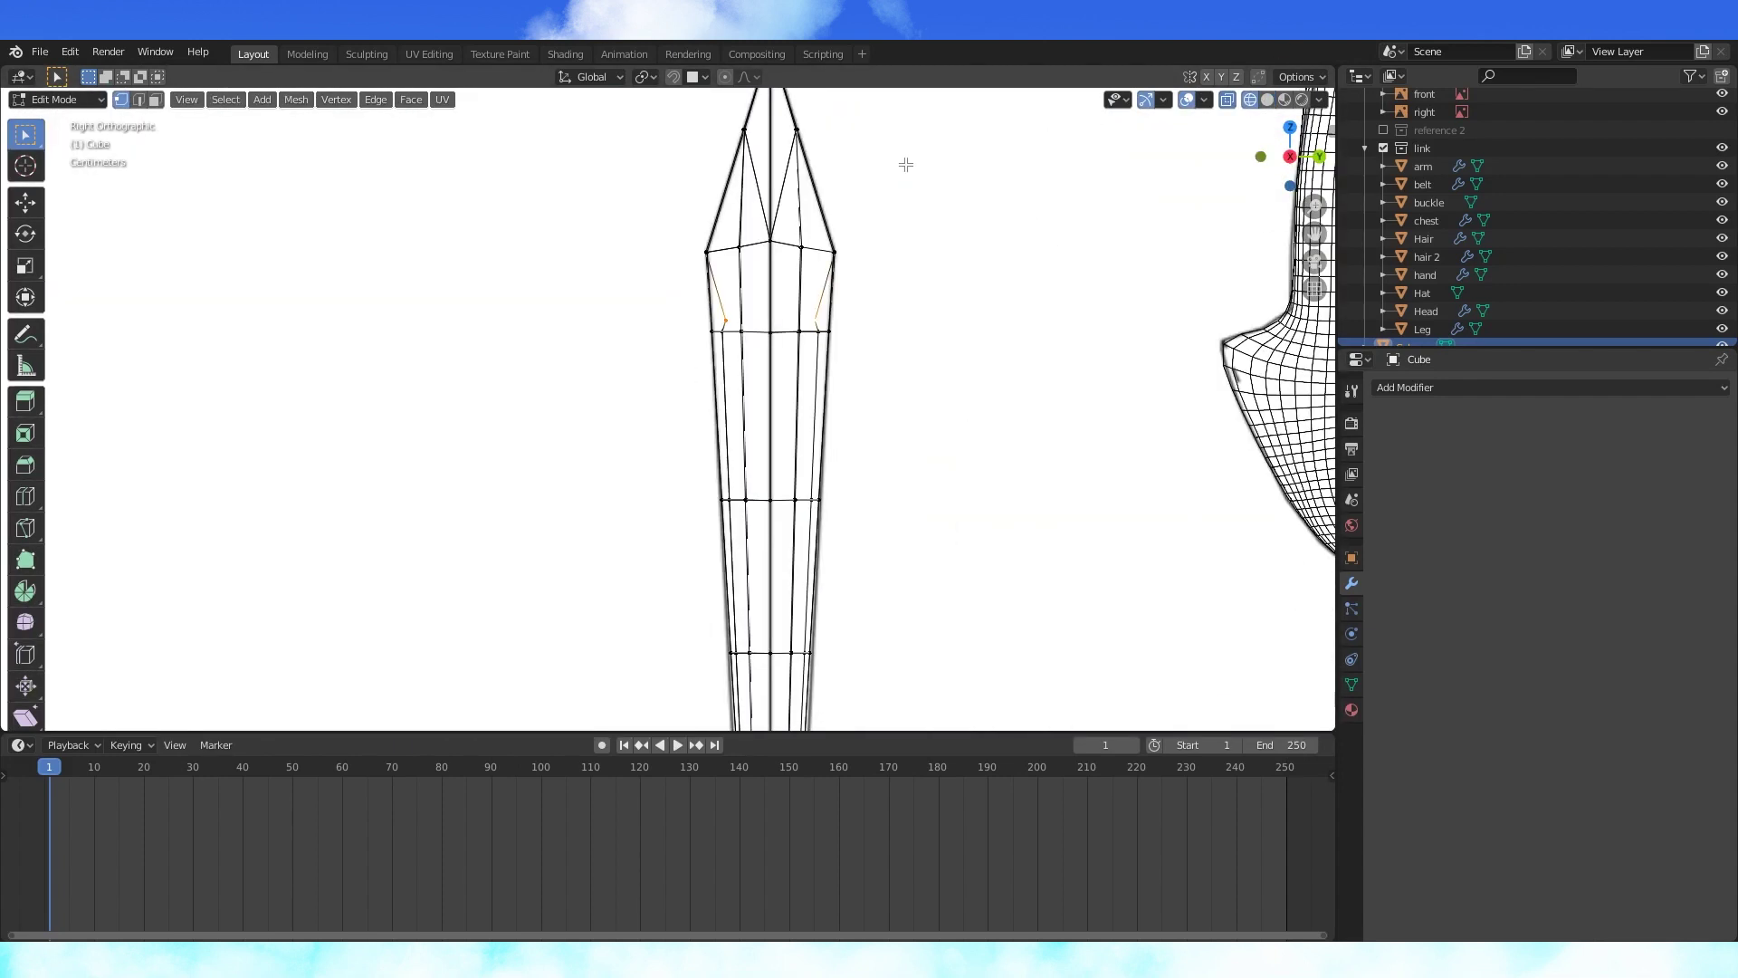
{"action": "key", "text": "g"}
{"action": "left_click", "coordinate": [861, 237]}
{"action": "key", "text": "s"}
{"action": "key", "text": "y"}
{"action": "left_click", "coordinate": [984, 241]}
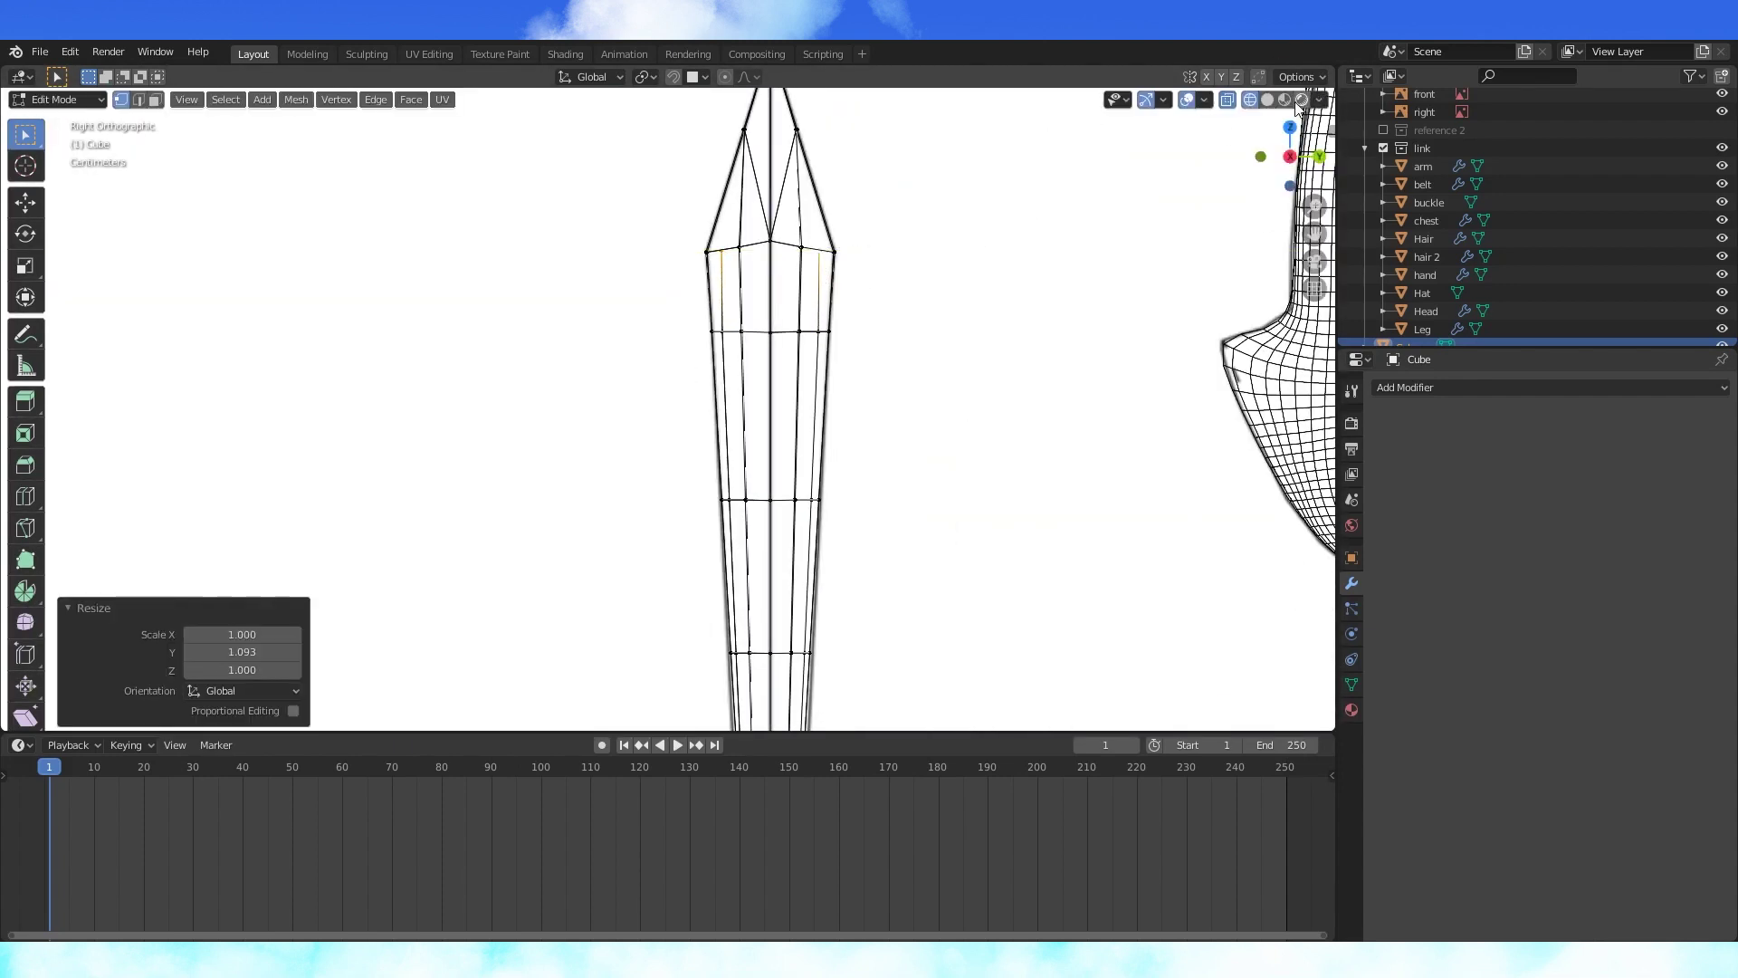
- Examine the shaded blade and its recessed groove from several angles
{"action": "key", "text": "Tab"}
{"action": "key", "text": "shift+z"}
{"action": "mouse_move", "coordinate": [880, 454]}
{"action": "middle_mouse_down"}
{"action": "mouse_move", "coordinate": [933, 303]}
{"action": "mouse_move", "coordinate": [798, 316]}
{"action": "mouse_move", "coordinate": [942, 312]}
{"action": "middle_mouse_up"}
{"action": "scroll", "coordinate": [906, 308], "scroll_direction": "up", "scroll_amount": 2}
{"action": "key", "text": "Tab"}
{"action": "scroll", "coordinate": [837, 299], "scroll_direction": "up", "scroll_amount": 2}
{"action": "key", "text": "Tab"}
{"action": "key", "text": "Tab"}
{"action": "middle_click_drag", "start_coordinate": [1090, 414], "coordinate": [1338, 493]}
{"action": "left_click", "coordinate": [755, 291]}
{"action": "left_click", "coordinate": [777, 228], "text": "shift"}
{"action": "scroll", "coordinate": [872, 322], "scroll_direction": "down", "scroll_amount": 3}
{"action": "key", "text": "Tab"}
{"action": "scroll", "coordinate": [1086, 408], "scroll_direction": "down", "scroll_amount": 4}
- Add a cube to the blade mesh, scale it down to the collar's width and place it over the blade's base
{"action": "key", "text": "KP_1"}
{"action": "scroll", "coordinate": [860, 426], "scroll_direction": "up", "scroll_amount": 5}
{"action": "key", "text": "shift+z"}
{"action": "key", "text": "Tab"}
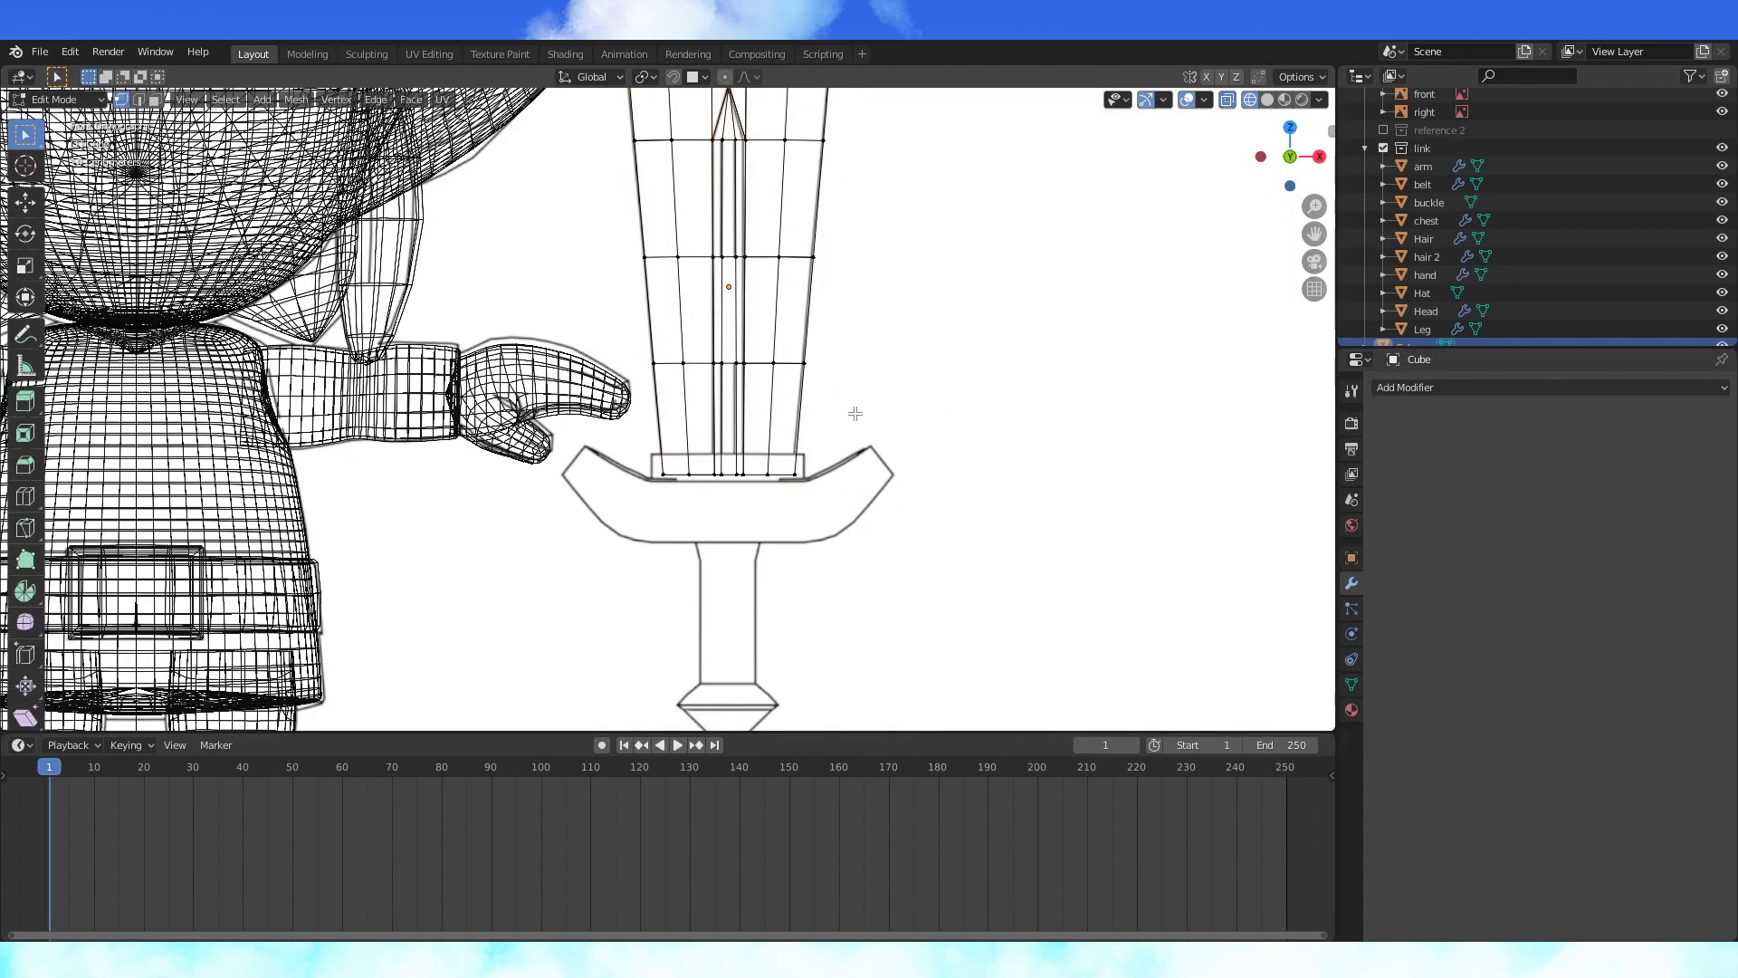
{"action": "key", "text": "shift+a"}
{"action": "left_click", "coordinate": [792, 401]}
{"action": "scroll", "coordinate": [845, 599], "scroll_direction": "down", "scroll_amount": 4}
{"action": "key", "text": "s"}
{"action": "left_click", "coordinate": [713, 462]}
{"action": "scroll", "coordinate": [713, 461], "scroll_direction": "up", "scroll_amount": 3}
{"action": "key", "text": "g"}
{"action": "left_click", "coordinate": [724, 471]}
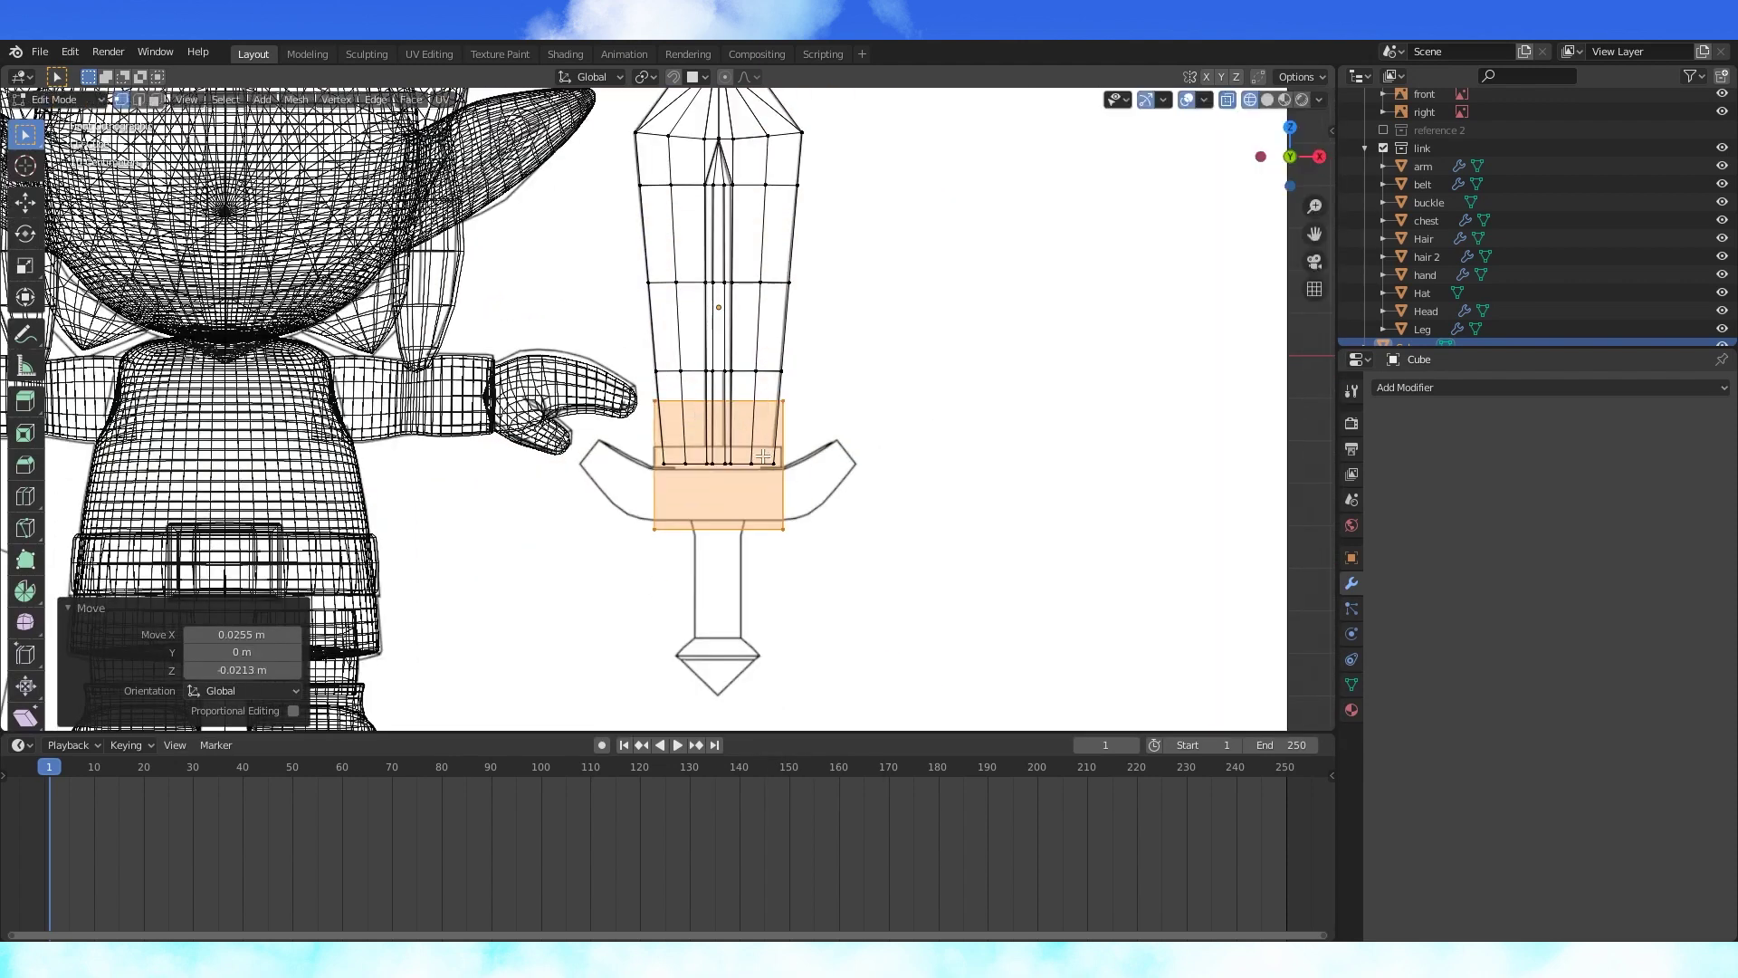
- Move the new cube -1.13 m along Y onto the blade's base in the side view
{"action": "key", "text": "KP_3"}
{"action": "key", "text": "g"}
{"action": "key", "text": "y"}
{"action": "left_click", "coordinate": [546, 439]}
- Scale the cube down along Y to the collar's thickness in the side reference
{"action": "middle_click_drag", "start_coordinate": [547, 439], "coordinate": [747, 421], "text": "shift"}
{"action": "scroll", "coordinate": [747, 421], "scroll_direction": "up", "scroll_amount": 4}
{"action": "key", "text": "s"}
{"action": "key", "text": "y"}
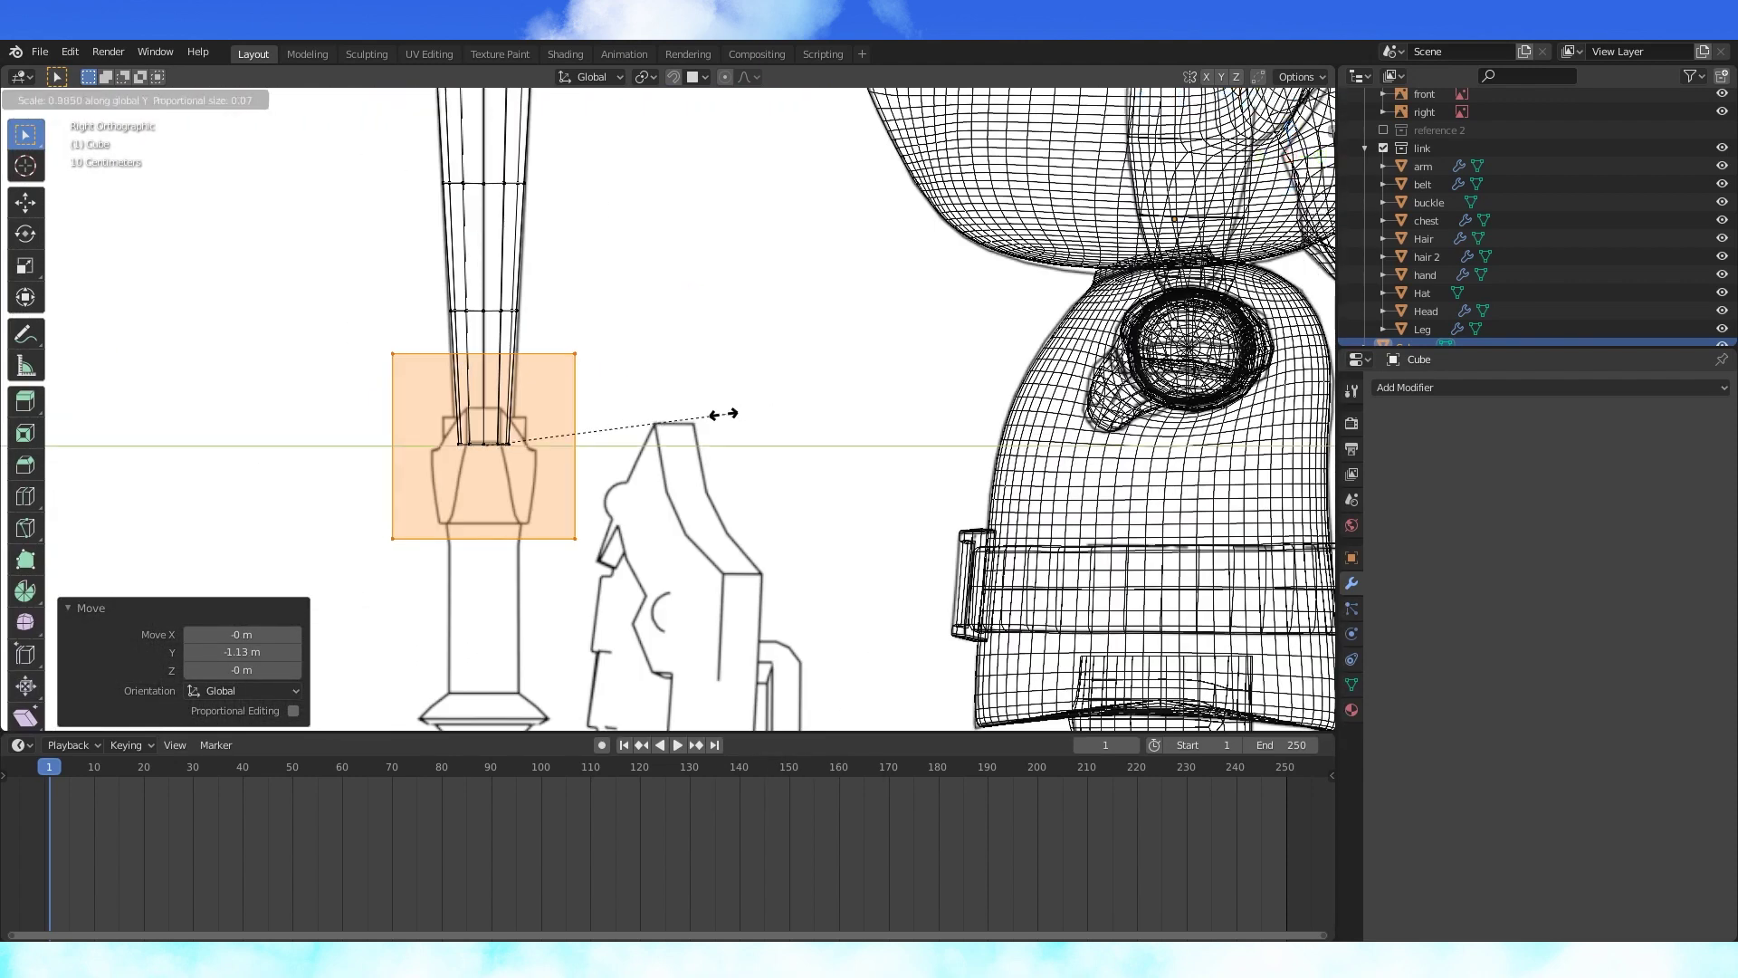
{"action": "left_click", "coordinate": [594, 423]}
- Flatten the cube to 0.294 along Z to form the collar at the blade's base
{"action": "key", "text": "KP_1"}
{"action": "key", "text": "s"}
{"action": "key", "text": "z"}
{"action": "left_click", "coordinate": [726, 438]}
{"action": "middle_click_drag", "start_coordinate": [1157, 507], "coordinate": [1236, 504], "text": "shift"}
{"action": "scroll", "coordinate": [1087, 489], "scroll_direction": "up", "scroll_amount": 1}
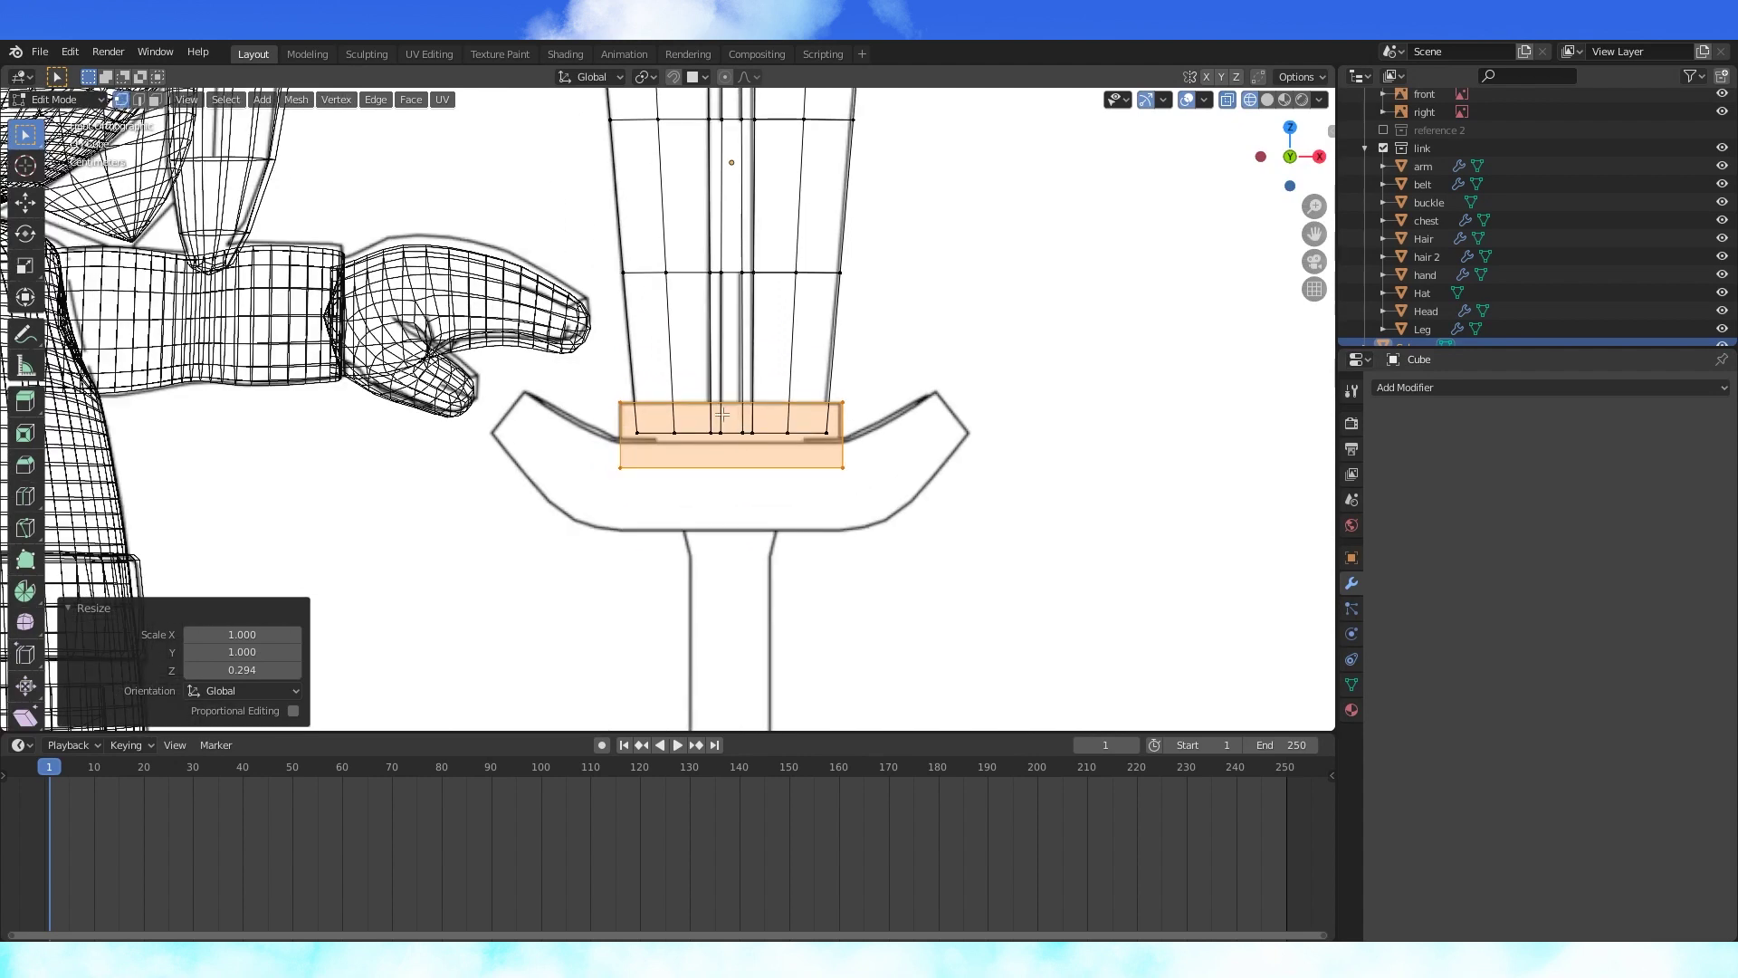
- Cut vertical edge loops at the collar's centre and on either side, pull the side loops inward and dissolve the middle one
{"action": "key", "text": "ctrl+r"}
{"action": "double_click", "coordinate": [716, 404]}
{"action": "key", "text": "ctrl+r"}
{"action": "left_click", "coordinate": [716, 402]}
{"action": "left_click", "coordinate": [751, 401]}
{"action": "key", "text": "ctrl+r"}
{"action": "left_click", "coordinate": [788, 403]}
{"action": "left_click", "coordinate": [752, 405]}
{"action": "left_click", "coordinate": [714, 407], "text": "alt+shift"}
{"action": "scroll", "coordinate": [1026, 423], "scroll_direction": "up", "scroll_amount": 1}
{"action": "key", "text": "s"}
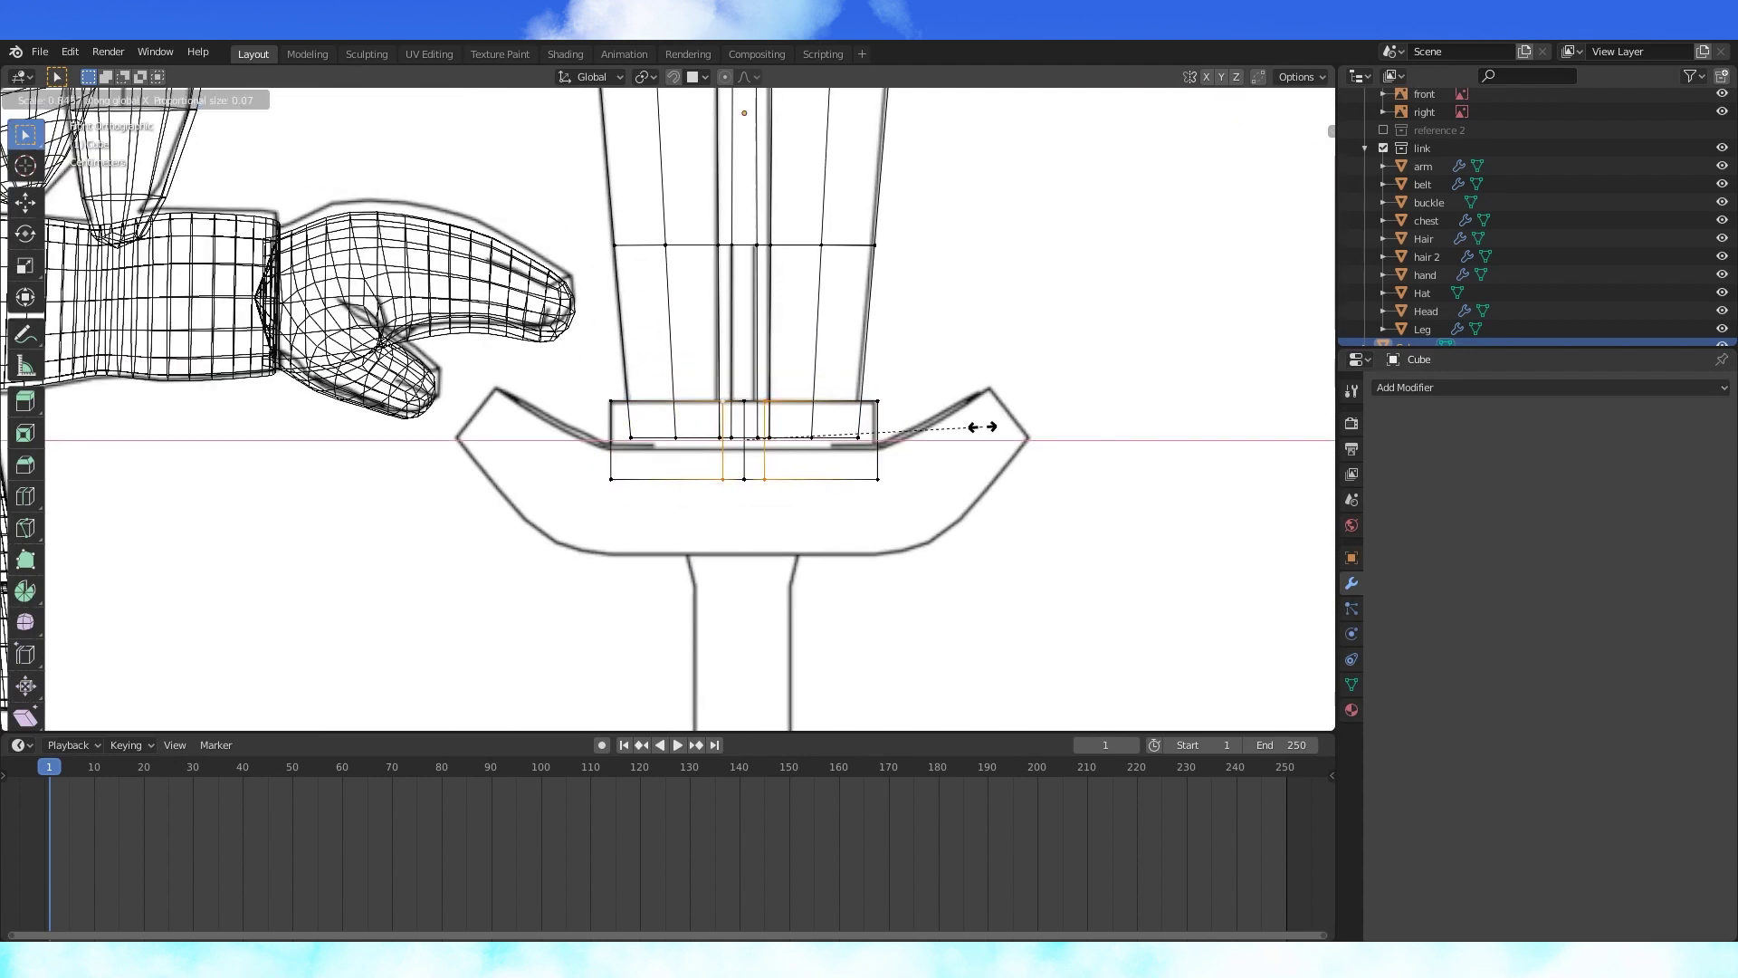
{"action": "key", "text": "Escape"}
{"action": "key", "text": "x"}
{"action": "left_click", "coordinate": [691, 535]}
- Merge the paired vertices at each narrow end of the collar into a point and connect the two ends with an edge
{"action": "key", "text": "KP_3"}
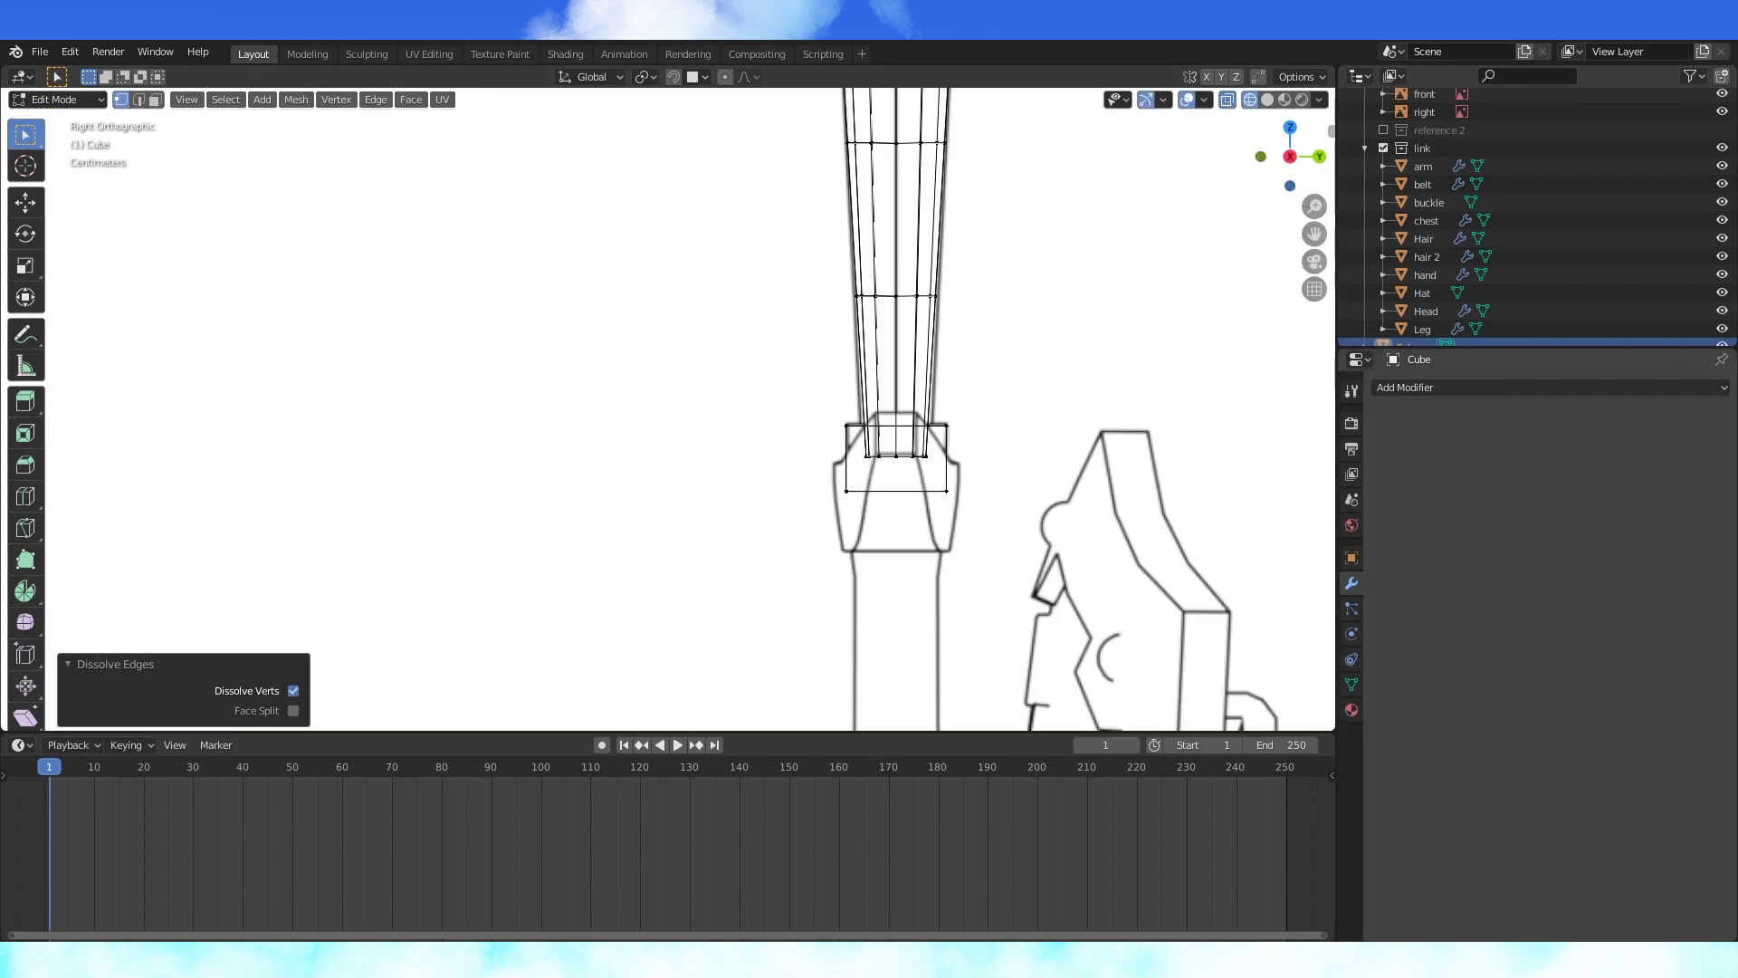
{"action": "left_click", "coordinate": [911, 525]}
{"action": "middle_click_drag", "start_coordinate": [815, 435], "coordinate": [890, 440]}
{"action": "key", "text": "m"}
{"action": "left_click", "coordinate": [977, 440]}
{"action": "key", "text": "m"}
{"action": "left_click", "coordinate": [680, 423]}
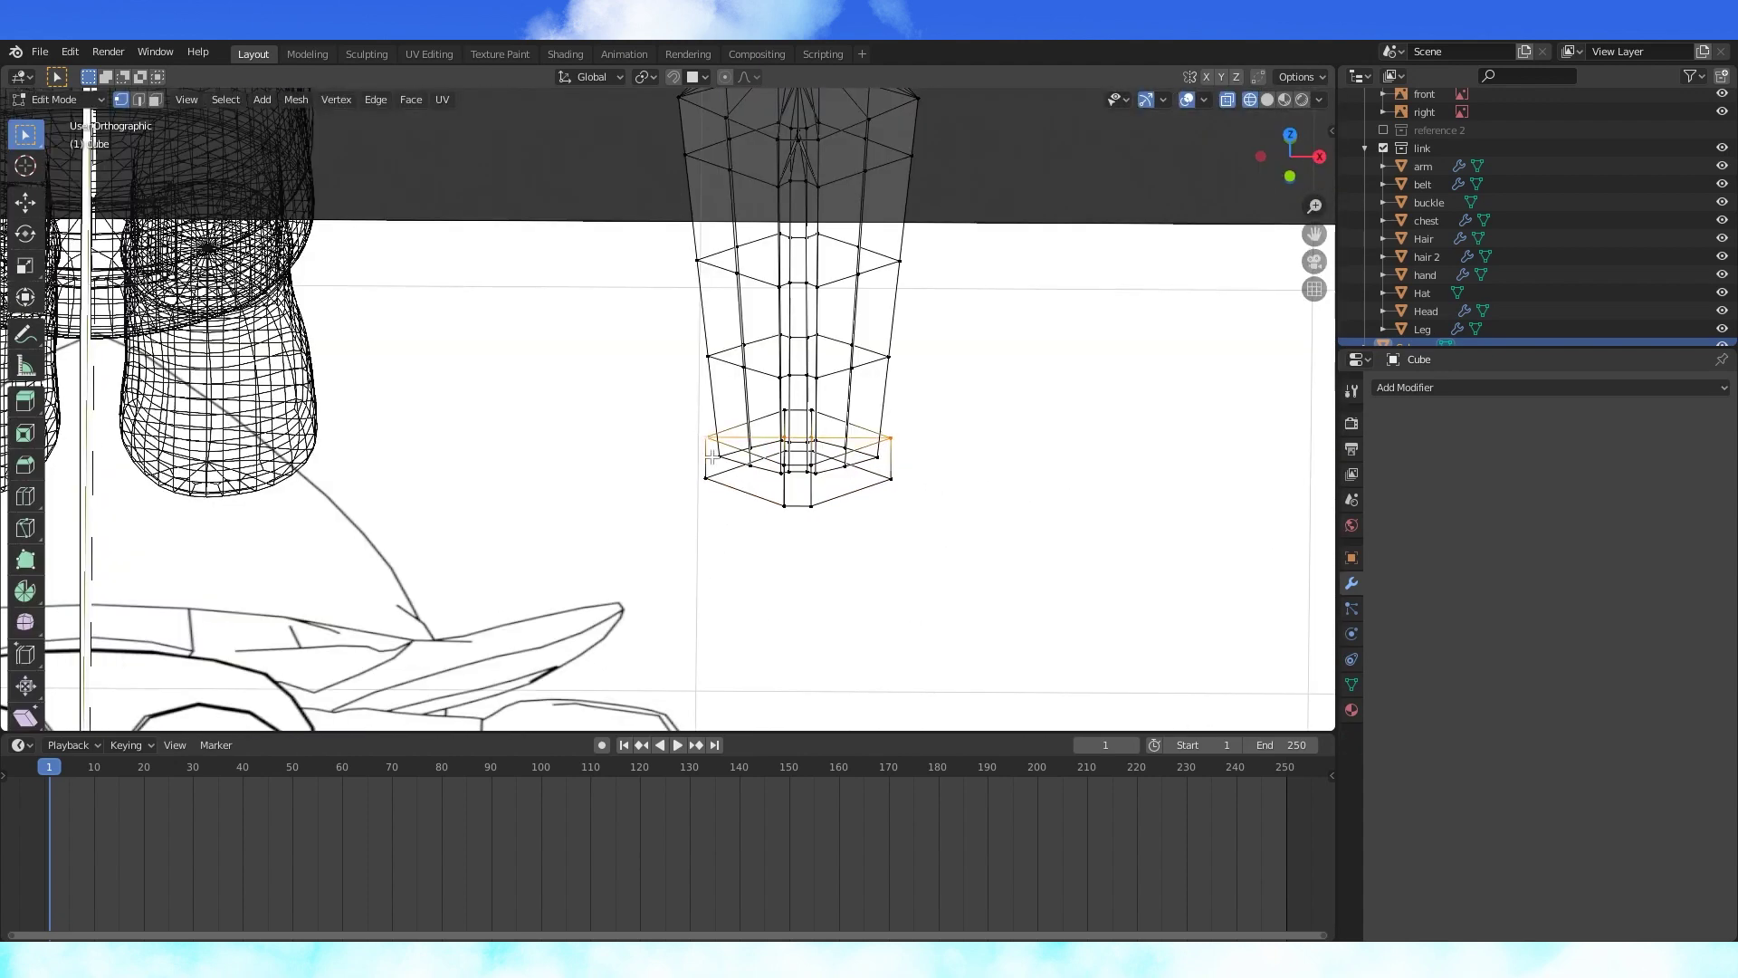
{"action": "left_click", "coordinate": [888, 485], "text": "shift"}
{"action": "key", "text": "j"}
{"action": "middle_click_drag", "start_coordinate": [958, 491], "coordinate": [973, 508]}
{"action": "scroll", "coordinate": [1005, 500], "scroll_direction": "up", "scroll_amount": 2}
{"action": "key", "text": "KP_1"}
{"action": "key", "text": "Tab"}
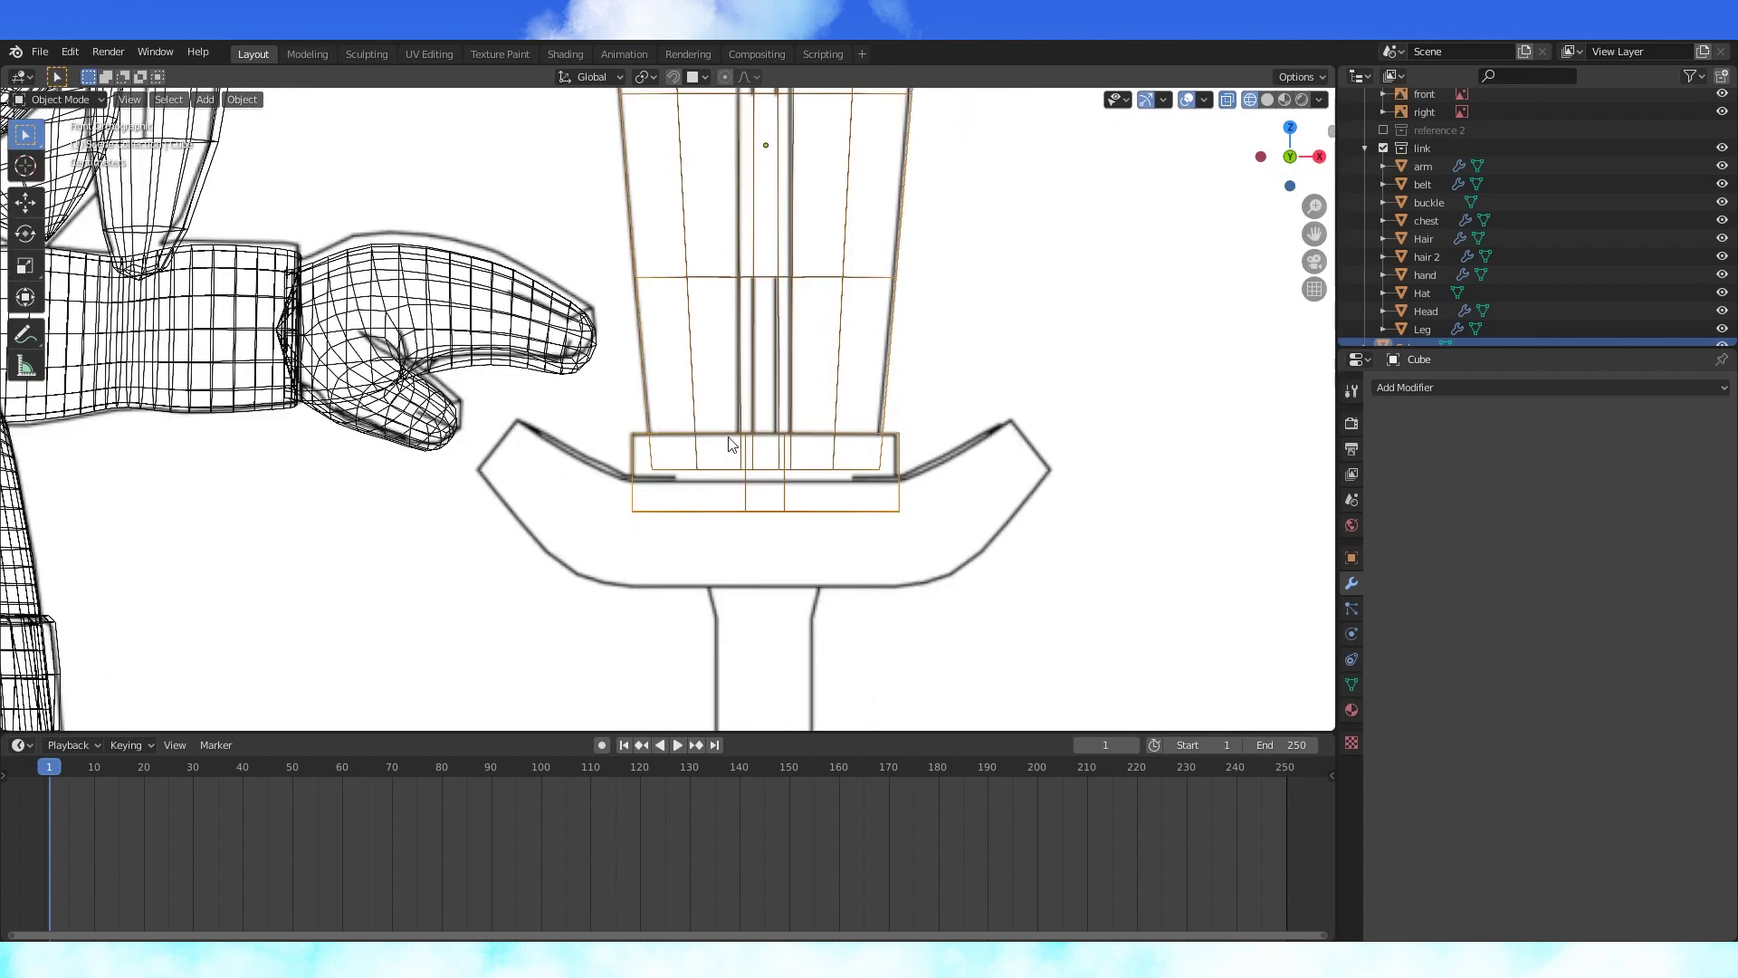
- Add a cube for the guard, scale it down and move it over the guard's centre in the front reference
{"action": "middle_click_drag", "start_coordinate": [730, 446], "coordinate": [830, 400], "text": "shift"}
{"action": "key", "text": "Tab"}
{"action": "key", "text": "shift+a"}
{"action": "left_click", "coordinate": [908, 483]}
{"action": "scroll", "coordinate": [887, 407], "scroll_direction": "down", "scroll_amount": 7}
{"action": "key", "text": "s"}
{"action": "left_click", "coordinate": [684, 82]}
{"action": "key", "text": "g"}
{"action": "left_click", "coordinate": [756, 452]}
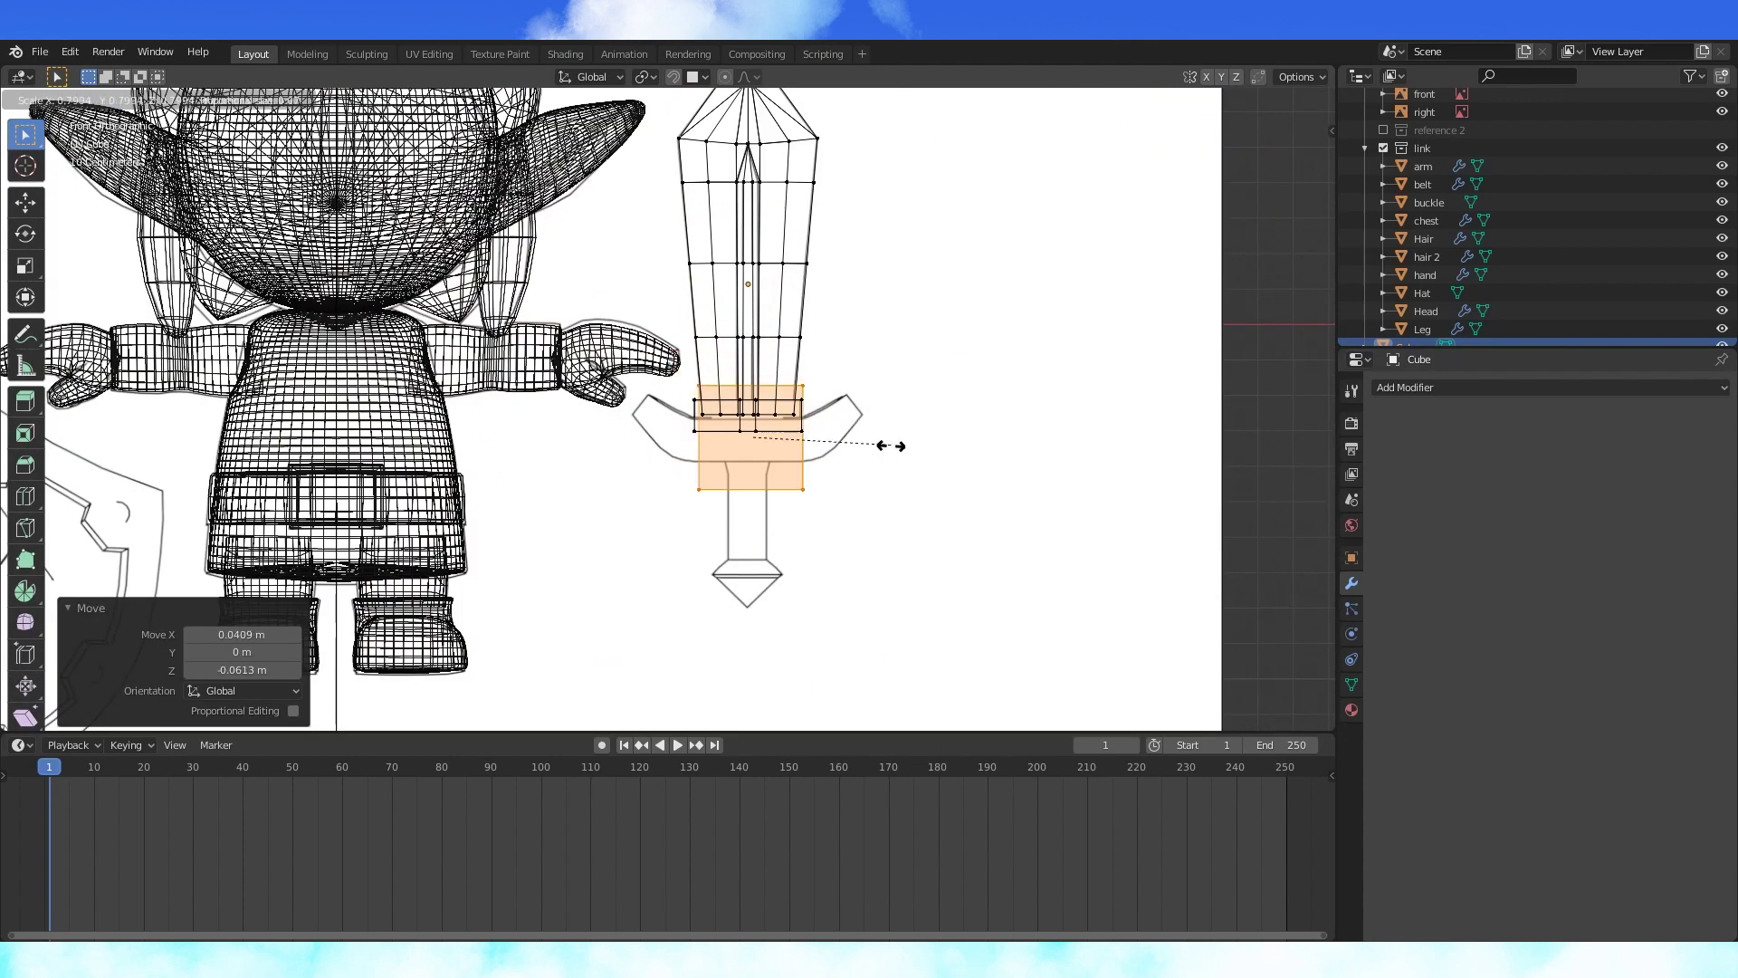
- Scale the guard cube along Y and position it over the guard in the side reference
{"action": "key", "text": "KP_3"}
{"action": "key", "text": "s"}
{"action": "key", "text": "y"}
{"action": "left_click", "coordinate": [731, 453]}
{"action": "key", "text": "g"}
{"action": "left_click", "coordinate": [725, 453]}
- Flatten the guard cube along Z and scale it to 1.100 along X to match the guard's straight middle section
{"action": "key", "text": "KP_1"}
{"action": "scroll", "coordinate": [715, 435], "scroll_direction": "up", "scroll_amount": 2}
{"action": "key", "text": "s"}
{"action": "key", "text": "z"}
{"action": "key", "text": "s"}
{"action": "key", "text": "x"}
{"action": "left_click", "coordinate": [891, 438]}
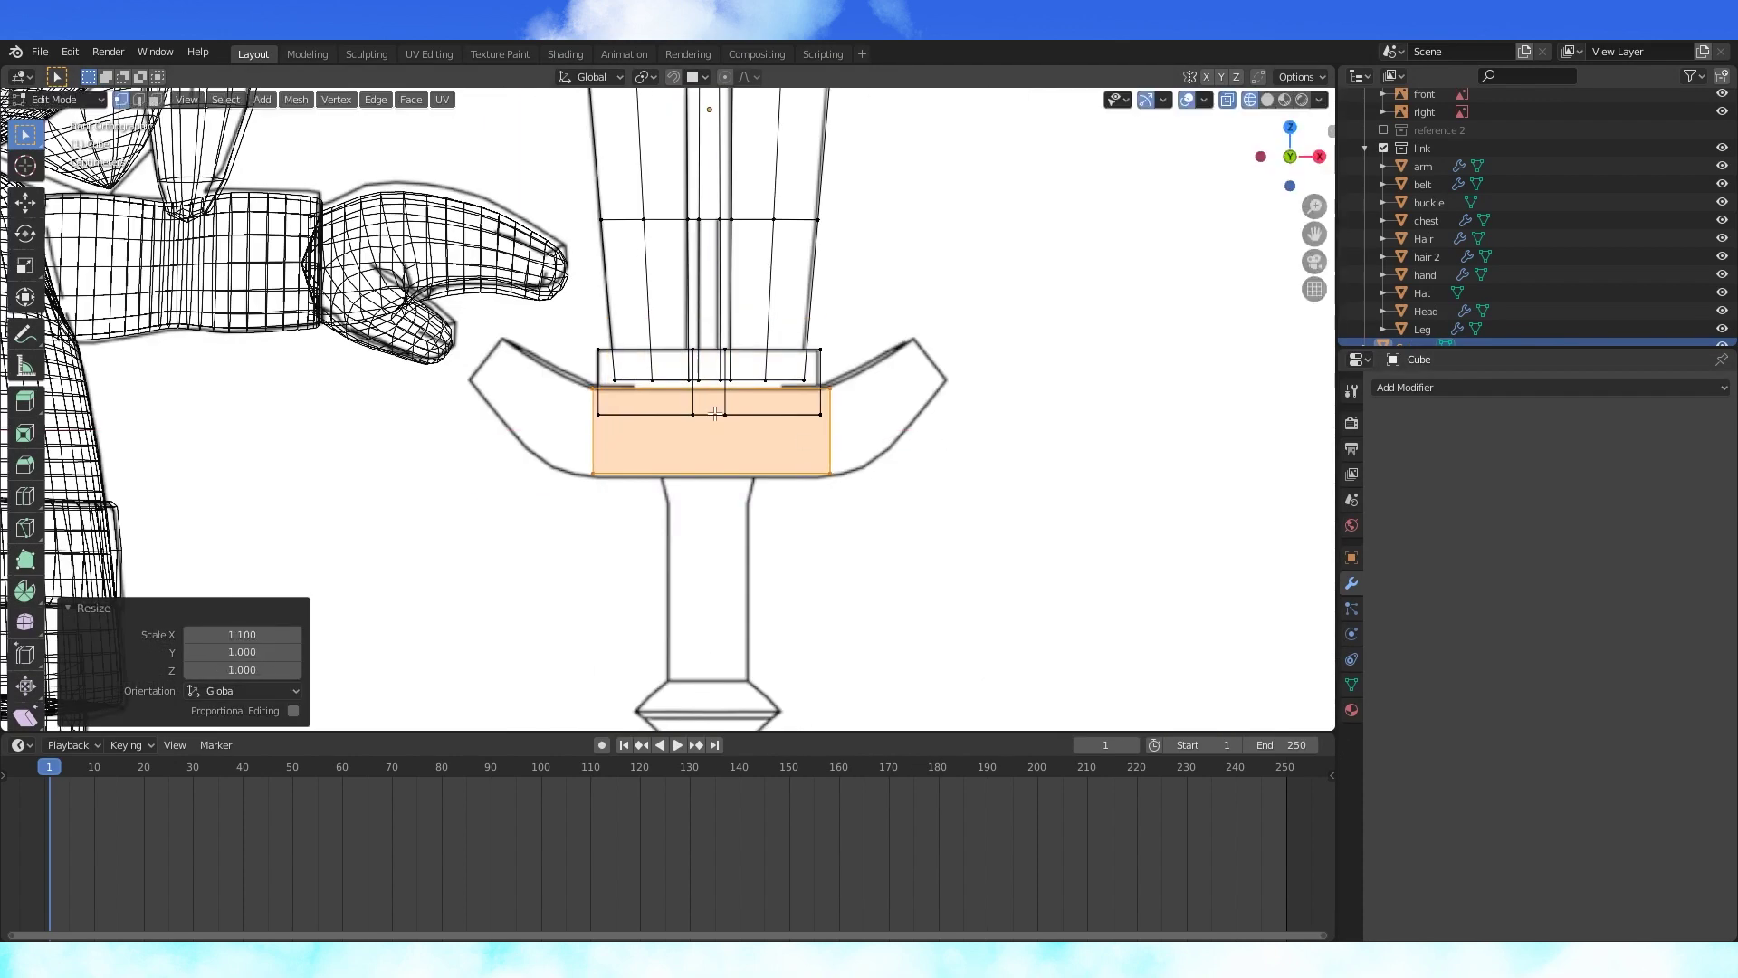
- Divide the guard block with a centre loop cut and two evenly spaced loop cuts in each half
{"action": "key", "text": "ctrl+r"}
{"action": "scroll", "coordinate": [625, 398], "scroll_direction": "up", "scroll_amount": 1}
{"action": "left_click", "coordinate": [626, 398]}
{"action": "right_click", "coordinate": [626, 397]}
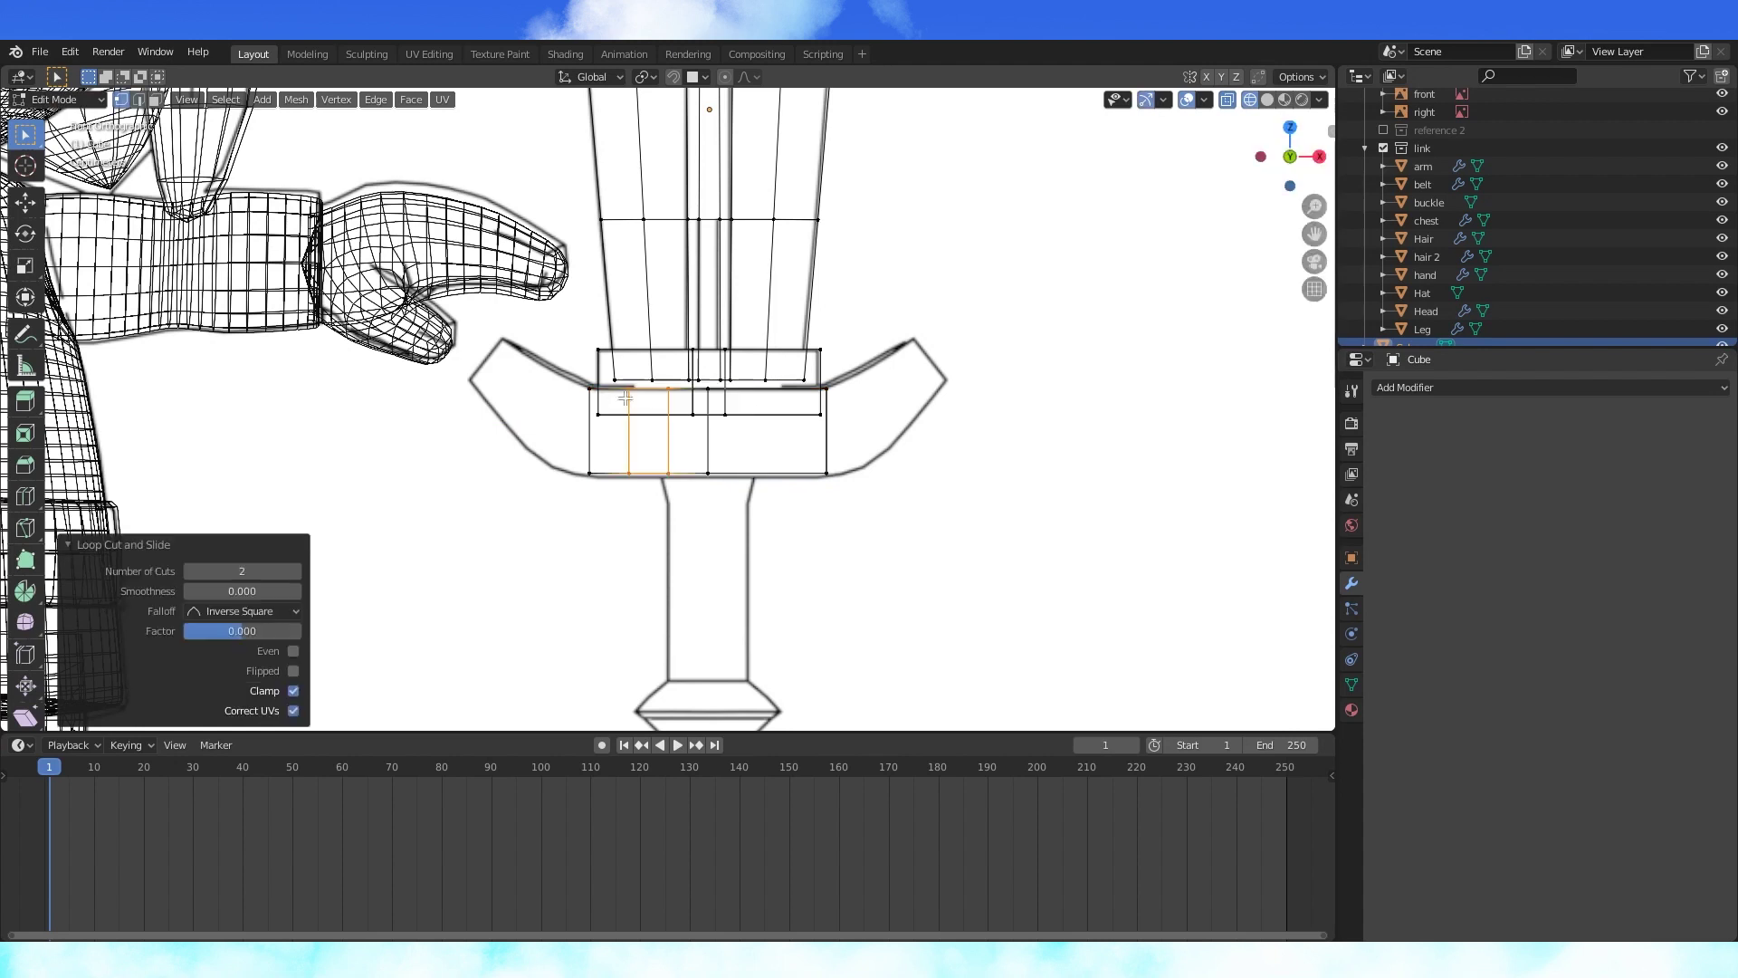
{"action": "left_click", "coordinate": [767, 402]}
{"action": "right_click", "coordinate": [759, 455]}
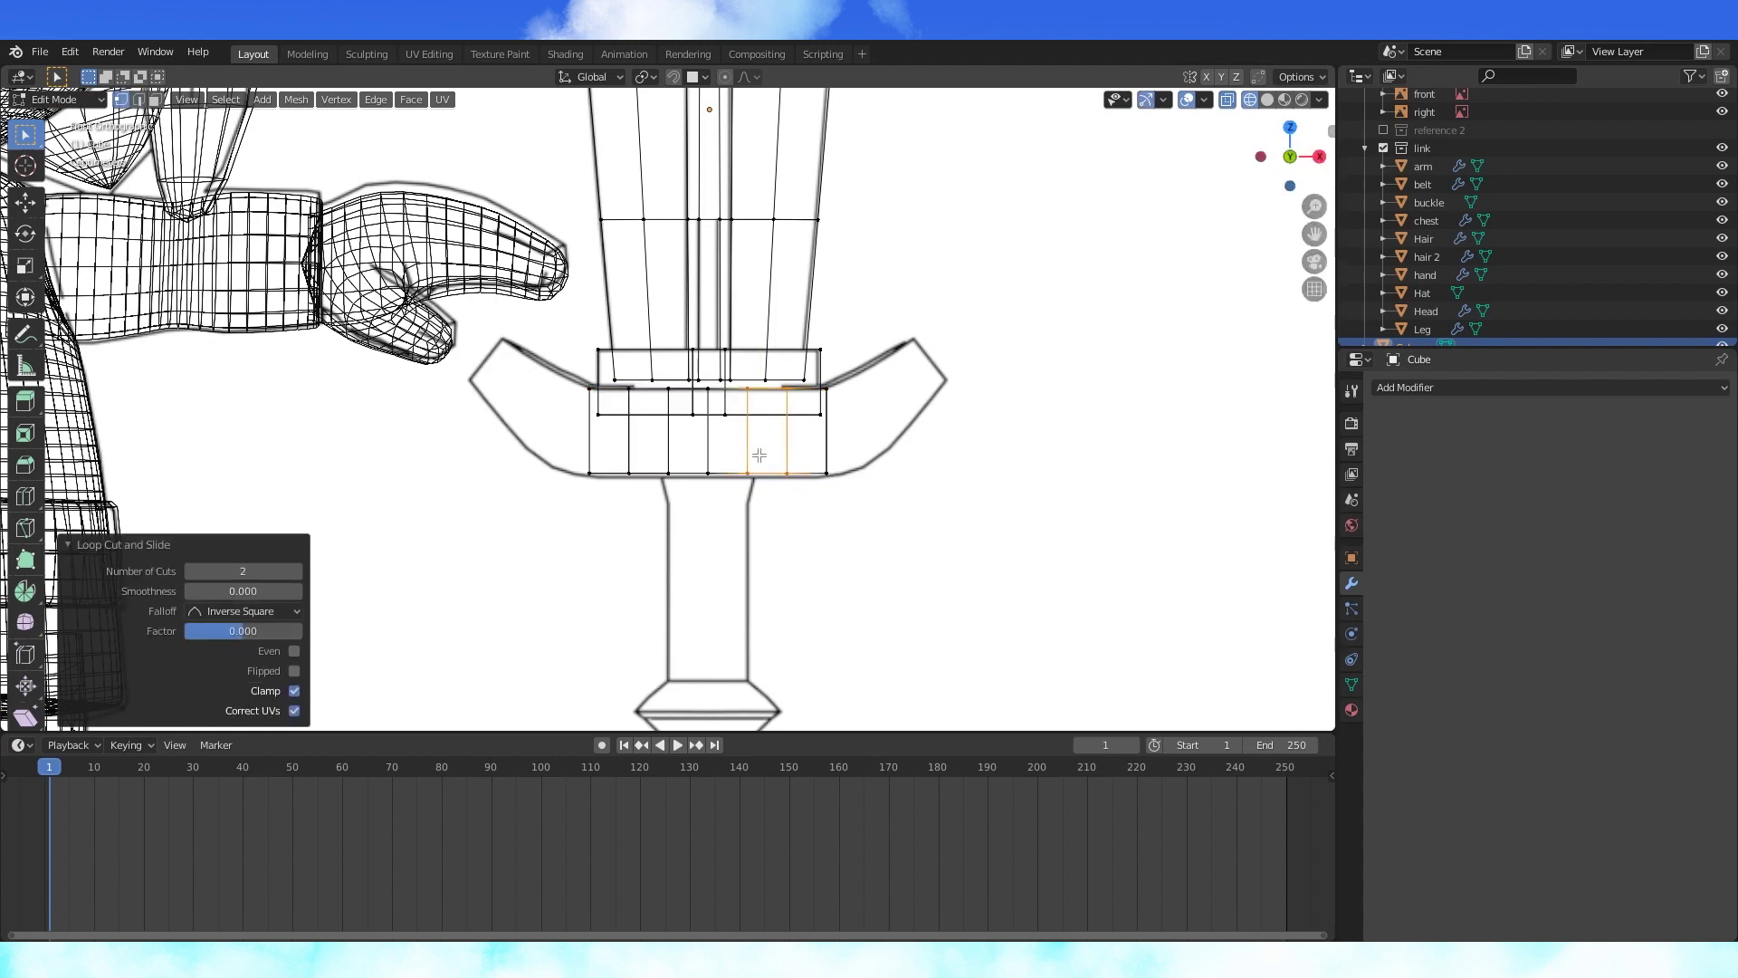
- Separate the guard block from the blade mesh into its own object and set its origin to its geometry
{"action": "key", "text": "c"}
{"action": "left_click", "coordinate": [823, 387]}
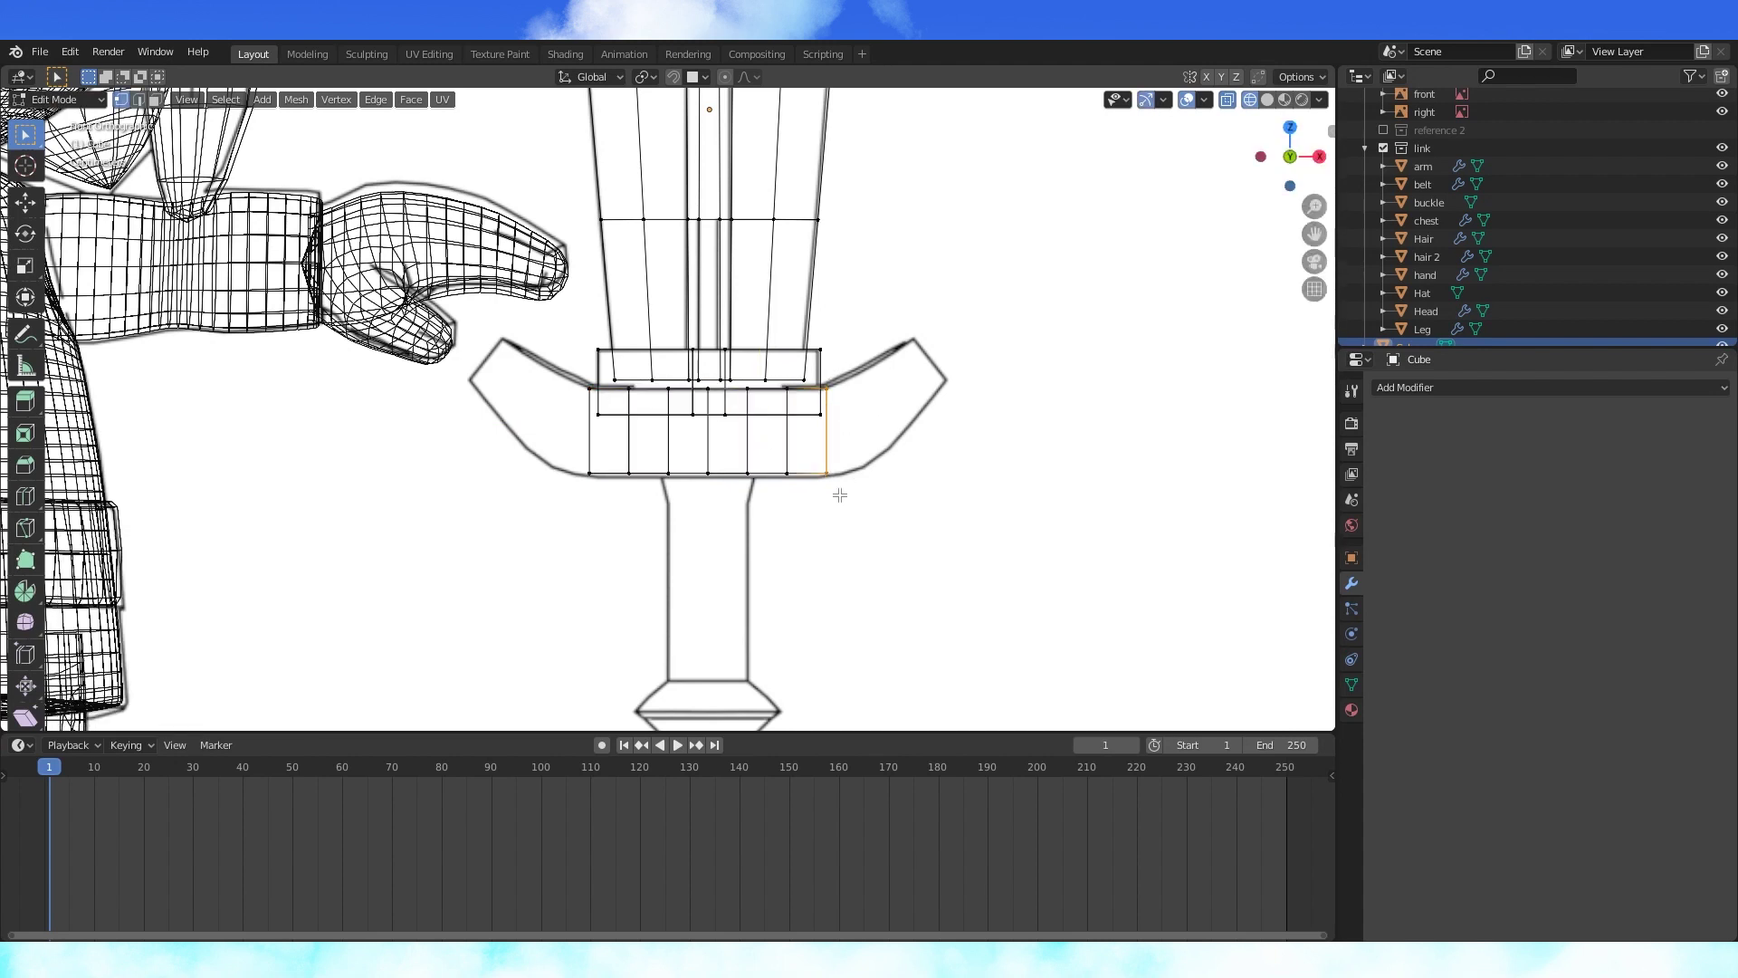
{"action": "key", "text": "ctrl+l"}
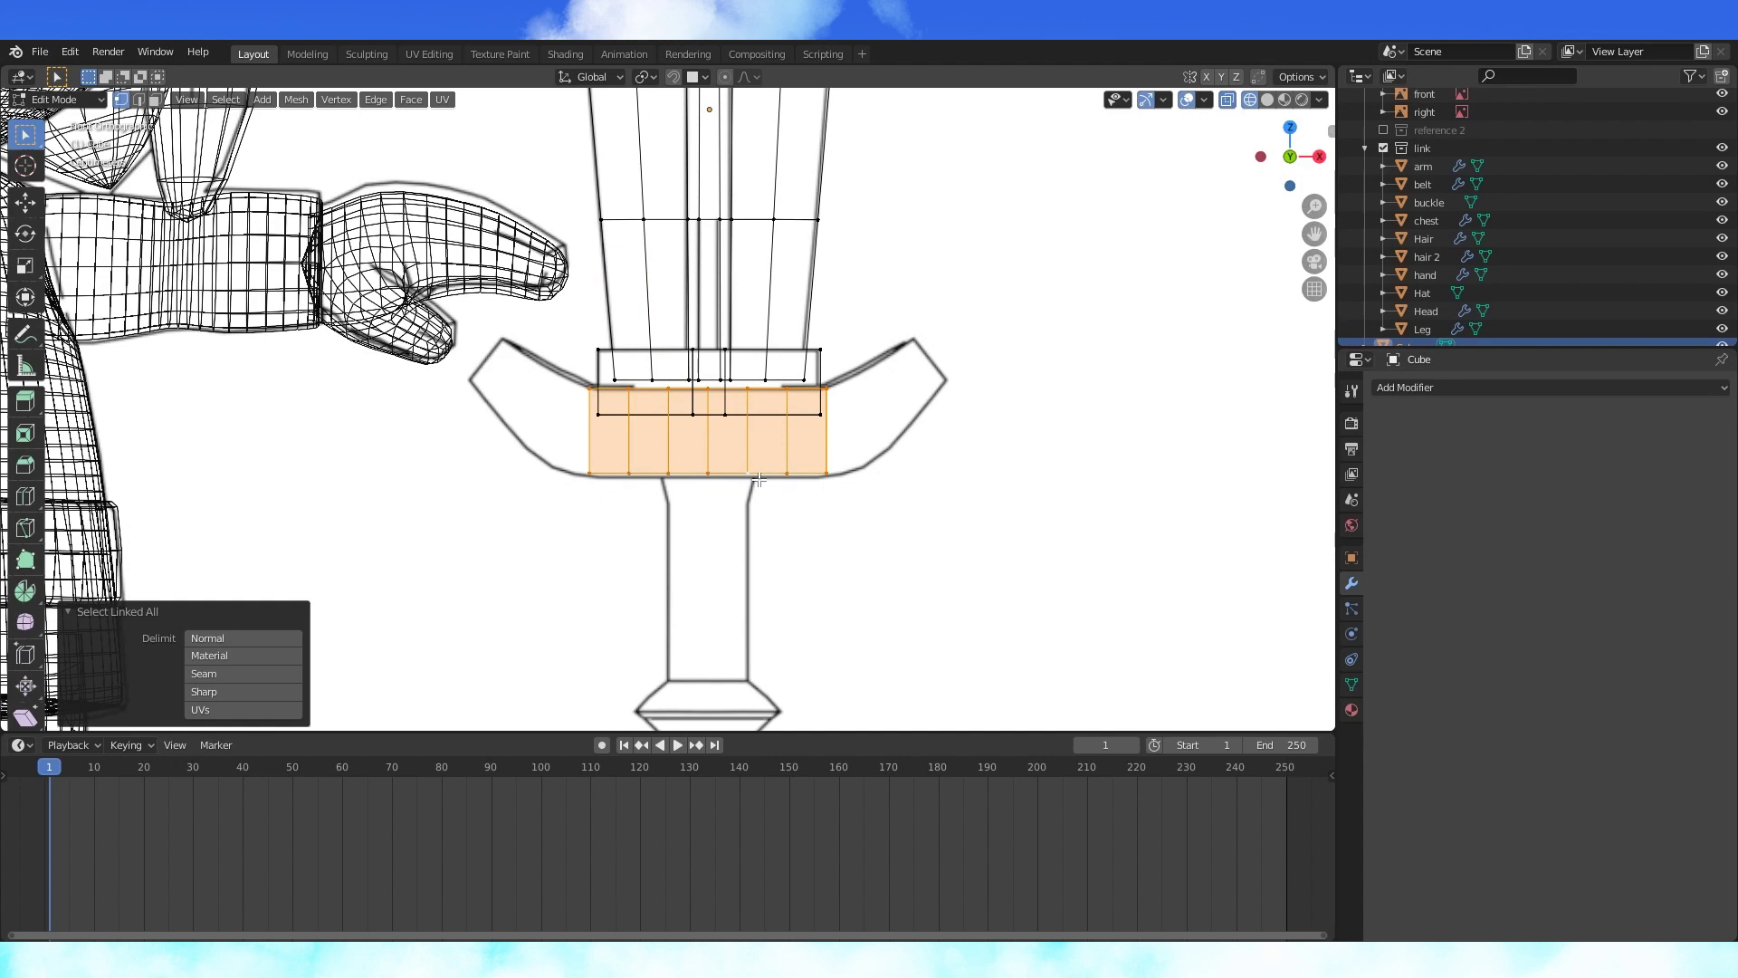
{"action": "key", "text": "p"}
{"action": "left_click", "coordinate": [761, 474]}
{"action": "key", "text": "Tab"}
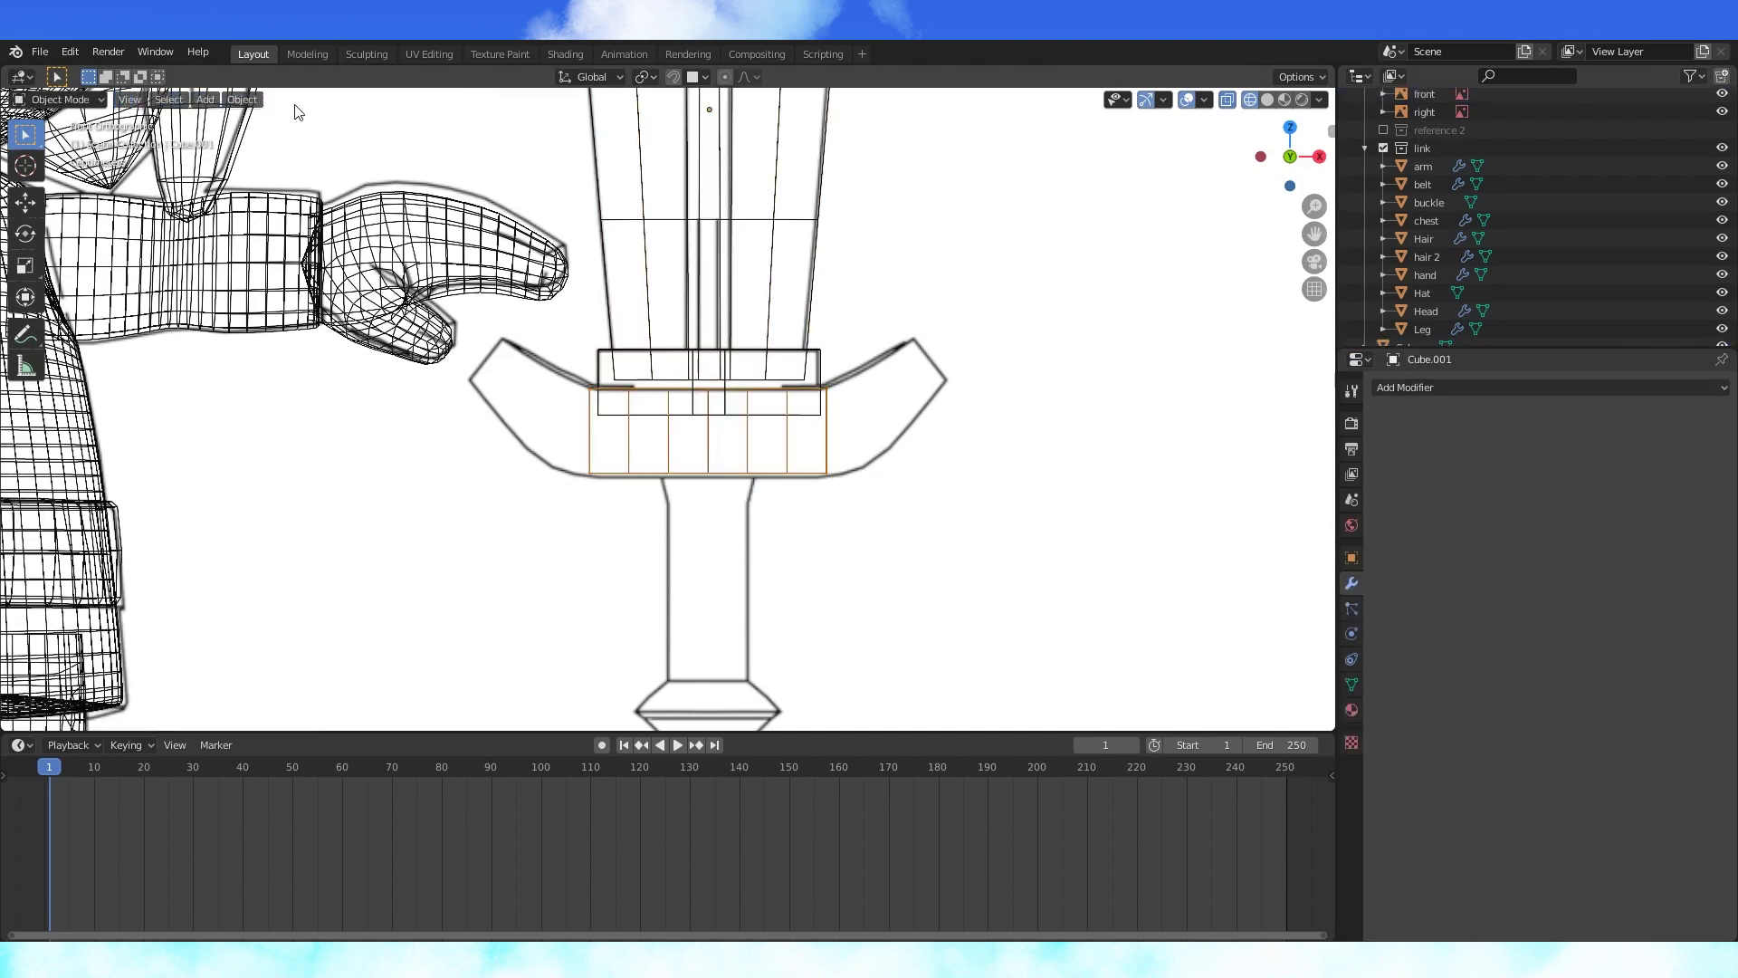
{"action": "left_click", "coordinate": [242, 100]}
{"action": "mouse_move", "coordinate": [274, 138]}
{"action": "left_click", "coordinate": [435, 158]}
- Delete the guard block's negative-X half and add a Mirror modifier on the X axis
{"action": "key", "text": "Tab"}
{"action": "key", "text": "alt+a"}
{"action": "key", "text": "c"}
{"action": "left_click_drag", "start_coordinate": [668, 474], "coordinate": [658, 400]}
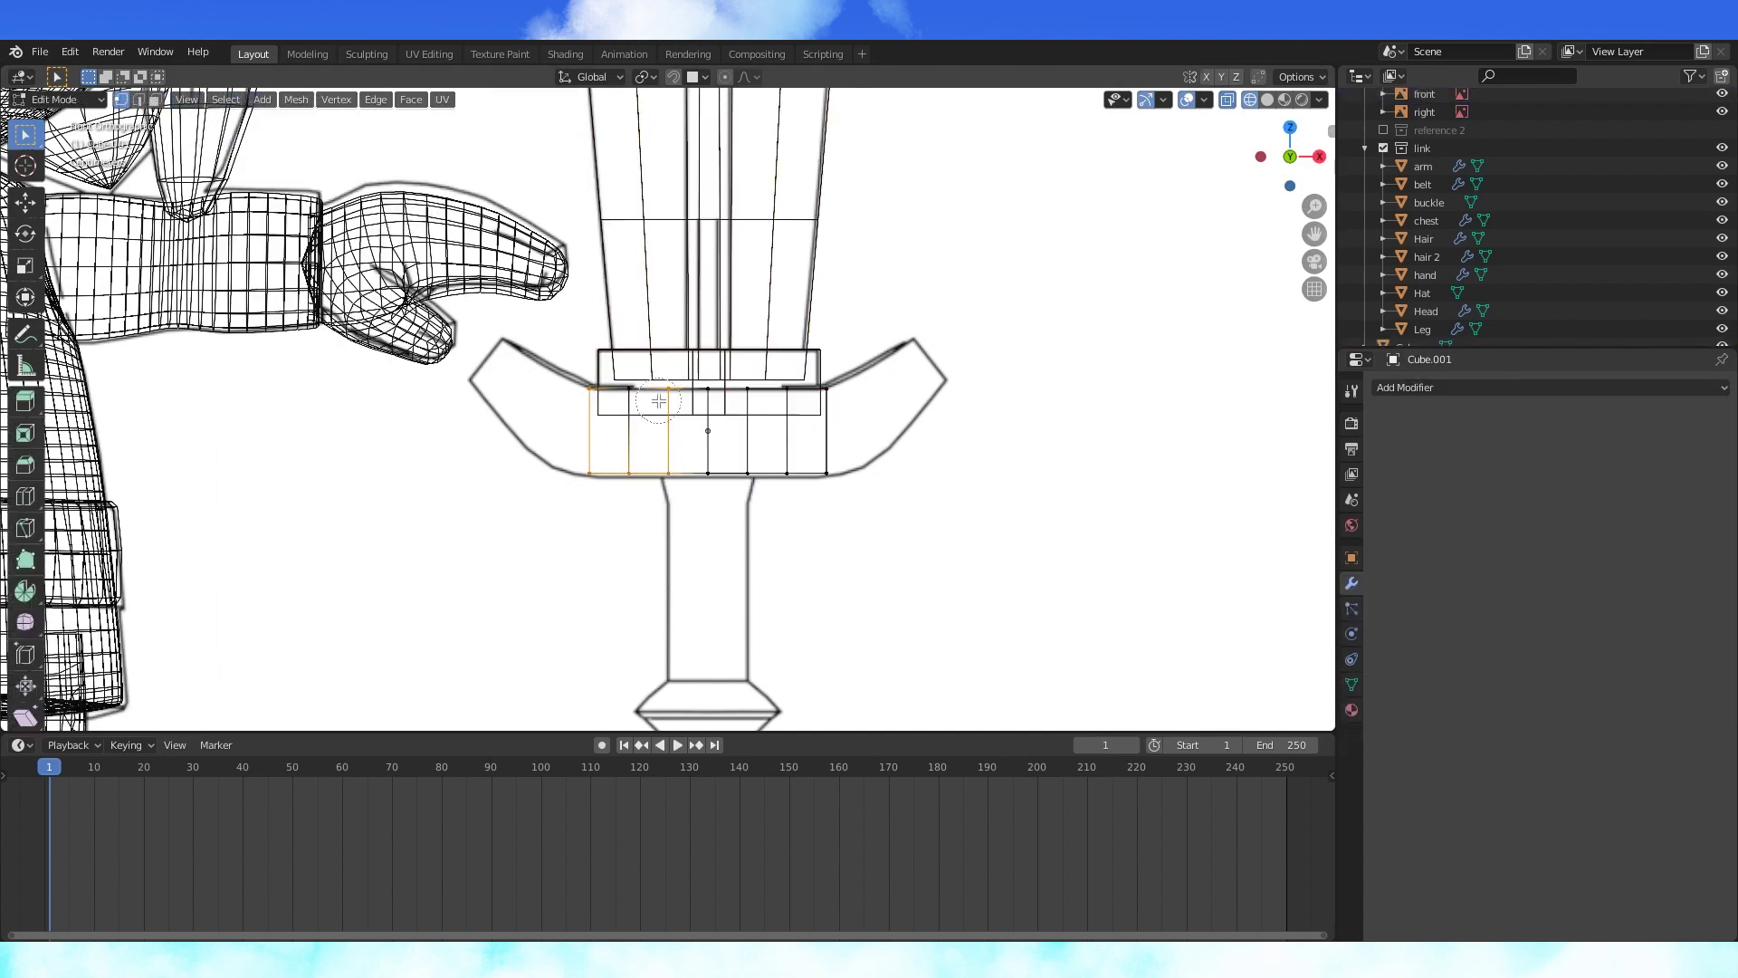
{"action": "key", "text": "x"}
{"action": "left_click", "coordinate": [578, 447]}
{"action": "left_click", "coordinate": [1551, 388]}
{"action": "left_click", "coordinate": [1386, 571]}
- Extrude the guard's outer end face by 0.147 m and move it up toward the curved tip in the front reference
{"action": "middle_click_drag", "start_coordinate": [1016, 330], "coordinate": [821, 461]}
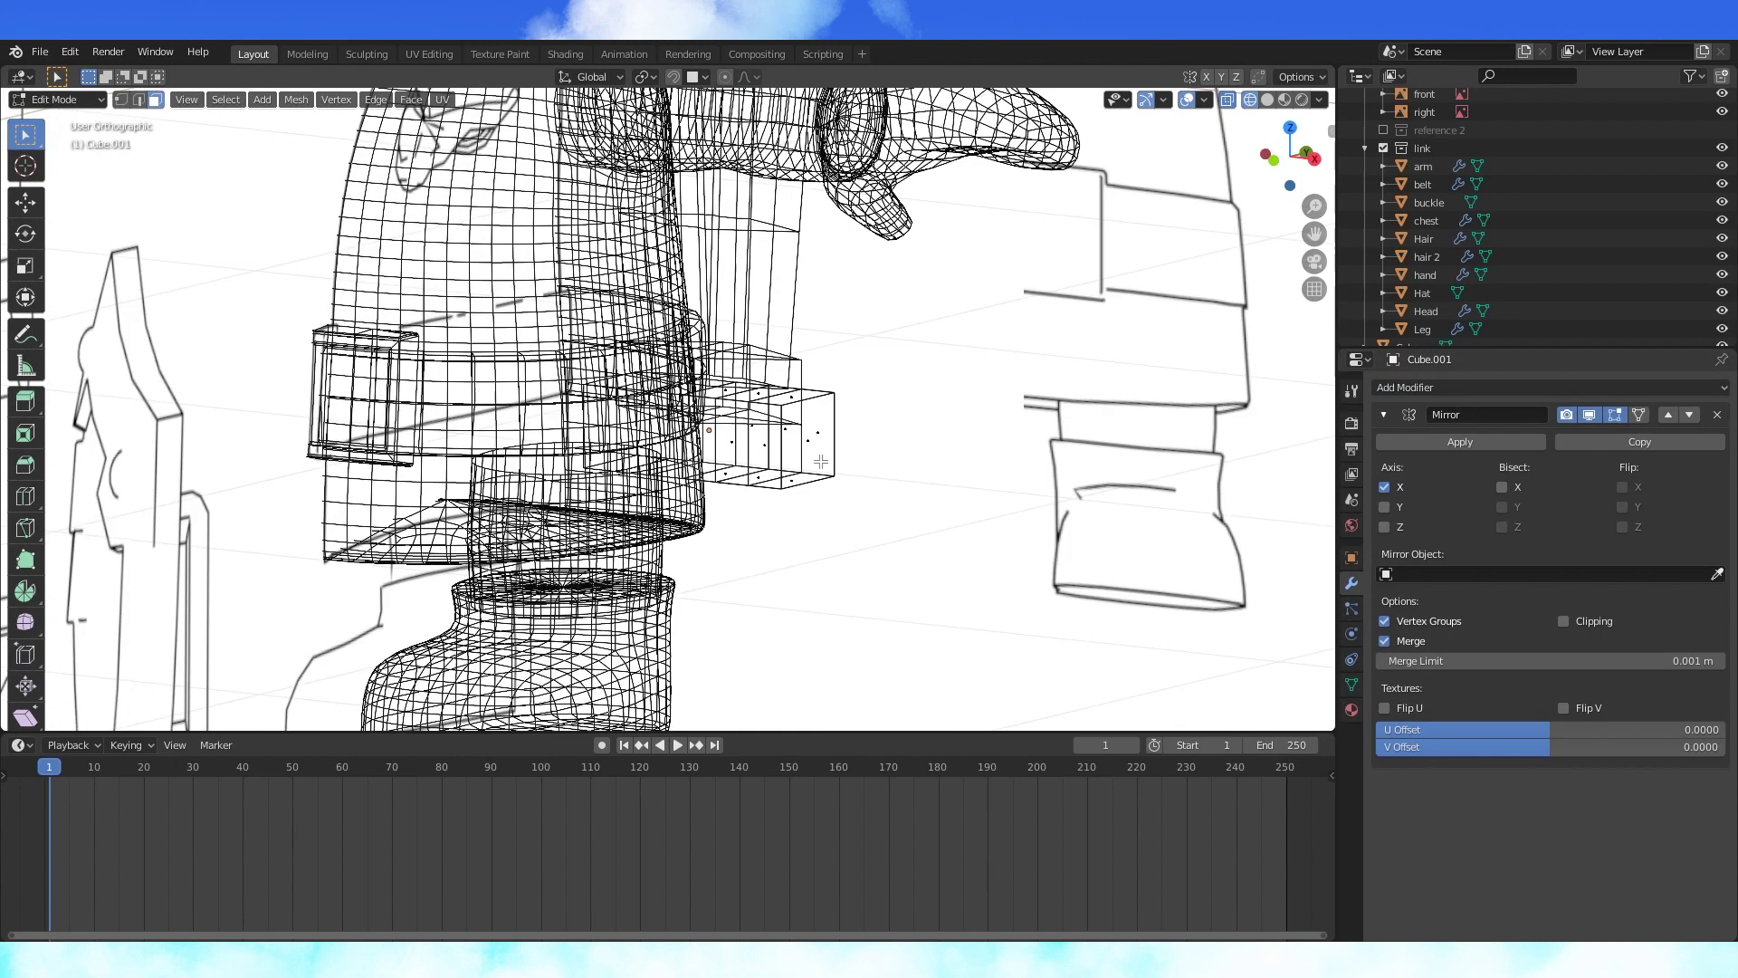
{"action": "key", "text": "KP_1"}
{"action": "key", "text": "e"}
{"action": "left_click", "coordinate": [1023, 404]}
{"action": "key", "text": "g"}
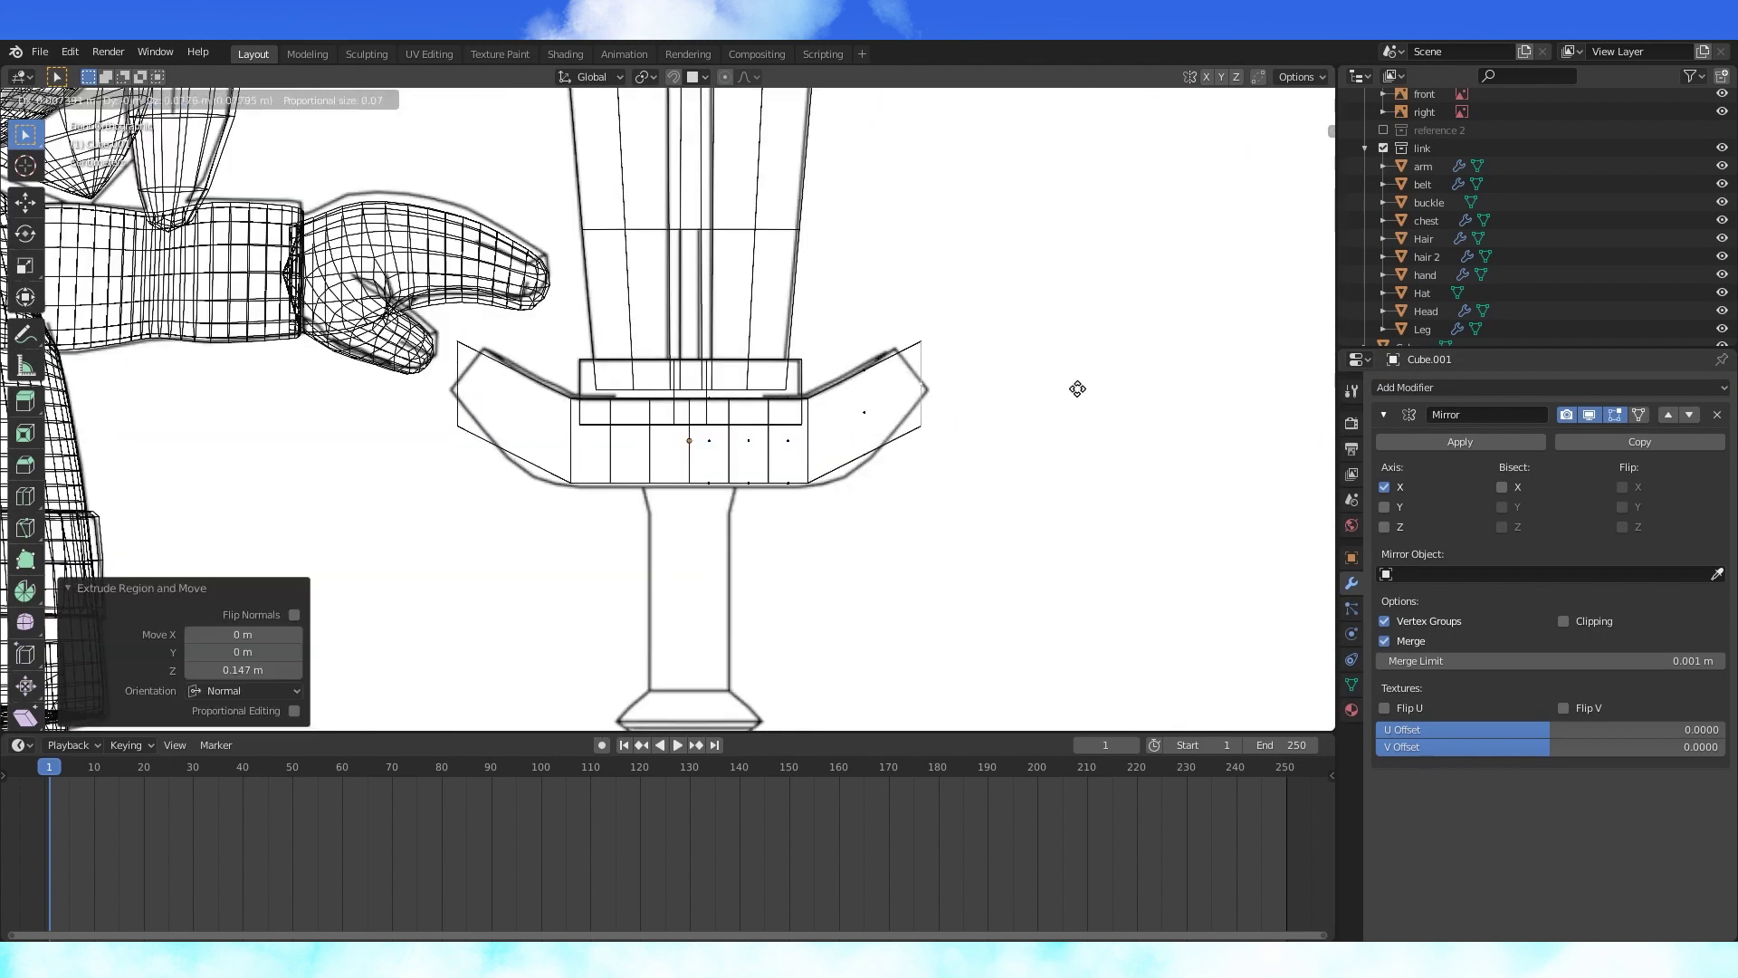
{"action": "left_click", "coordinate": [1060, 373]}
- Rotate the extruded end face to the tip's slant, align it with the reference and scale it to 0.573
{"action": "key", "text": "r"}
{"action": "left_click", "coordinate": [949, 341]}
{"action": "key", "text": "g"}
{"action": "left_click", "coordinate": [951, 338]}
{"action": "key", "text": "s"}
{"action": "left_click", "coordinate": [1023, 427]}
- Adjust the tip face's Y scale and Z position against the guard outline in the side reference
{"action": "key", "text": "KP_3"}
{"action": "scroll", "coordinate": [955, 426], "scroll_direction": "up", "scroll_amount": 5}
{"action": "key", "text": "s"}
{"action": "key", "text": "y"}
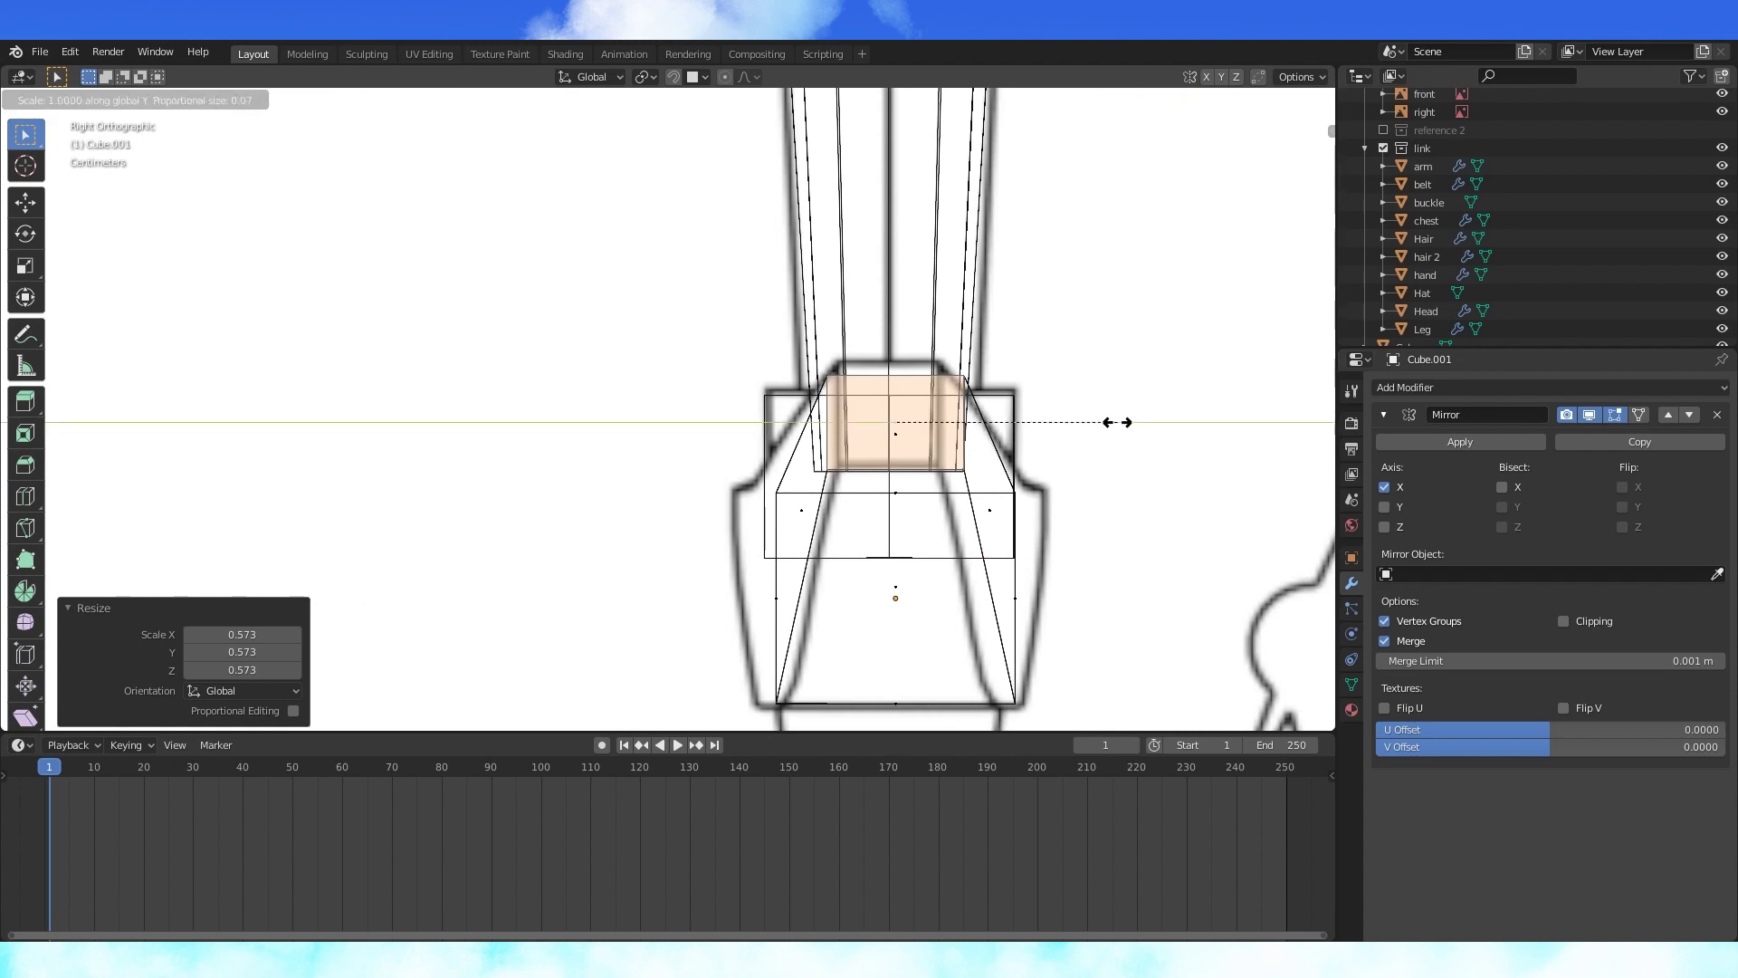
{"action": "left_click", "coordinate": [1044, 417]}
{"action": "key", "text": "g"}
{"action": "key", "text": "z"}
{"action": "left_click", "coordinate": [1043, 419]}
- Add loop cuts across the guard's arm, then scale and move them onto the curved outline in the front reference
{"action": "key", "text": "KP_1"}
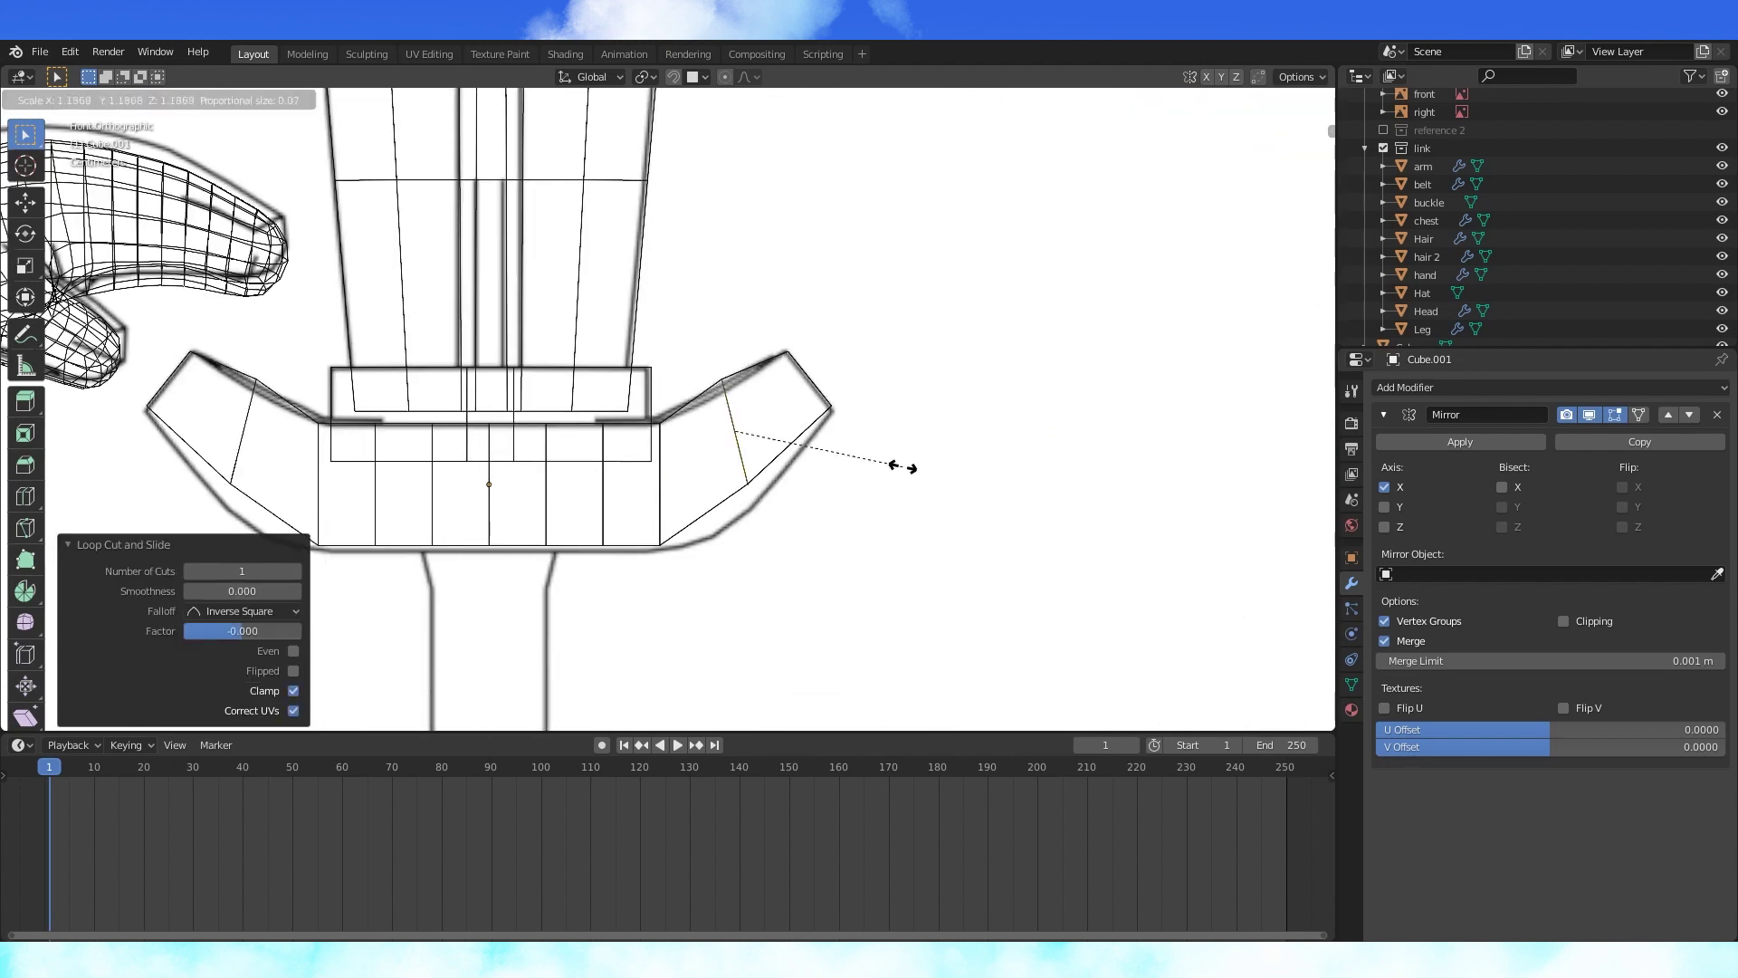
{"action": "key", "text": "g"}
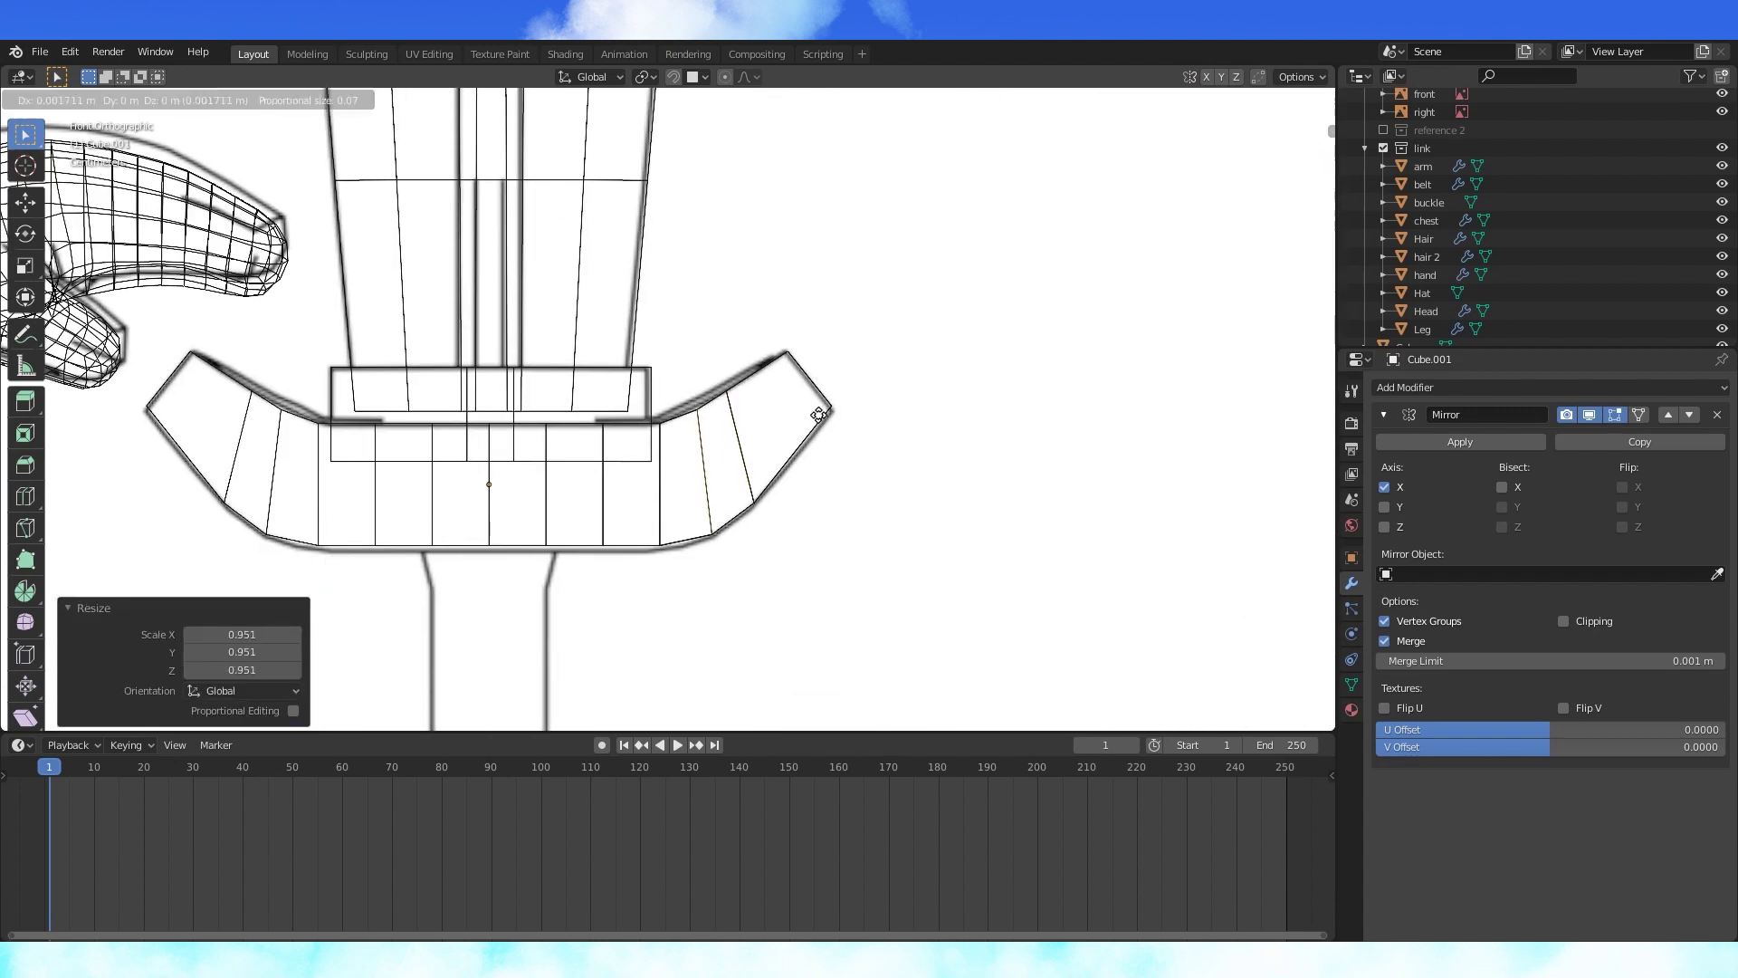
{"action": "left_click", "coordinate": [819, 414]}
- Add three evenly spaced horizontal loop cuts along the length of the guard
{"action": "key", "text": "ctrl+r"}
{"action": "scroll", "coordinate": [591, 487], "scroll_direction": "up", "scroll_amount": 2}
{"action": "middle_click_drag", "start_coordinate": [501, 505], "coordinate": [693, 419], "text": "shift"}
{"action": "left_click", "coordinate": [591, 487]}
{"action": "right_click", "coordinate": [590, 487]}
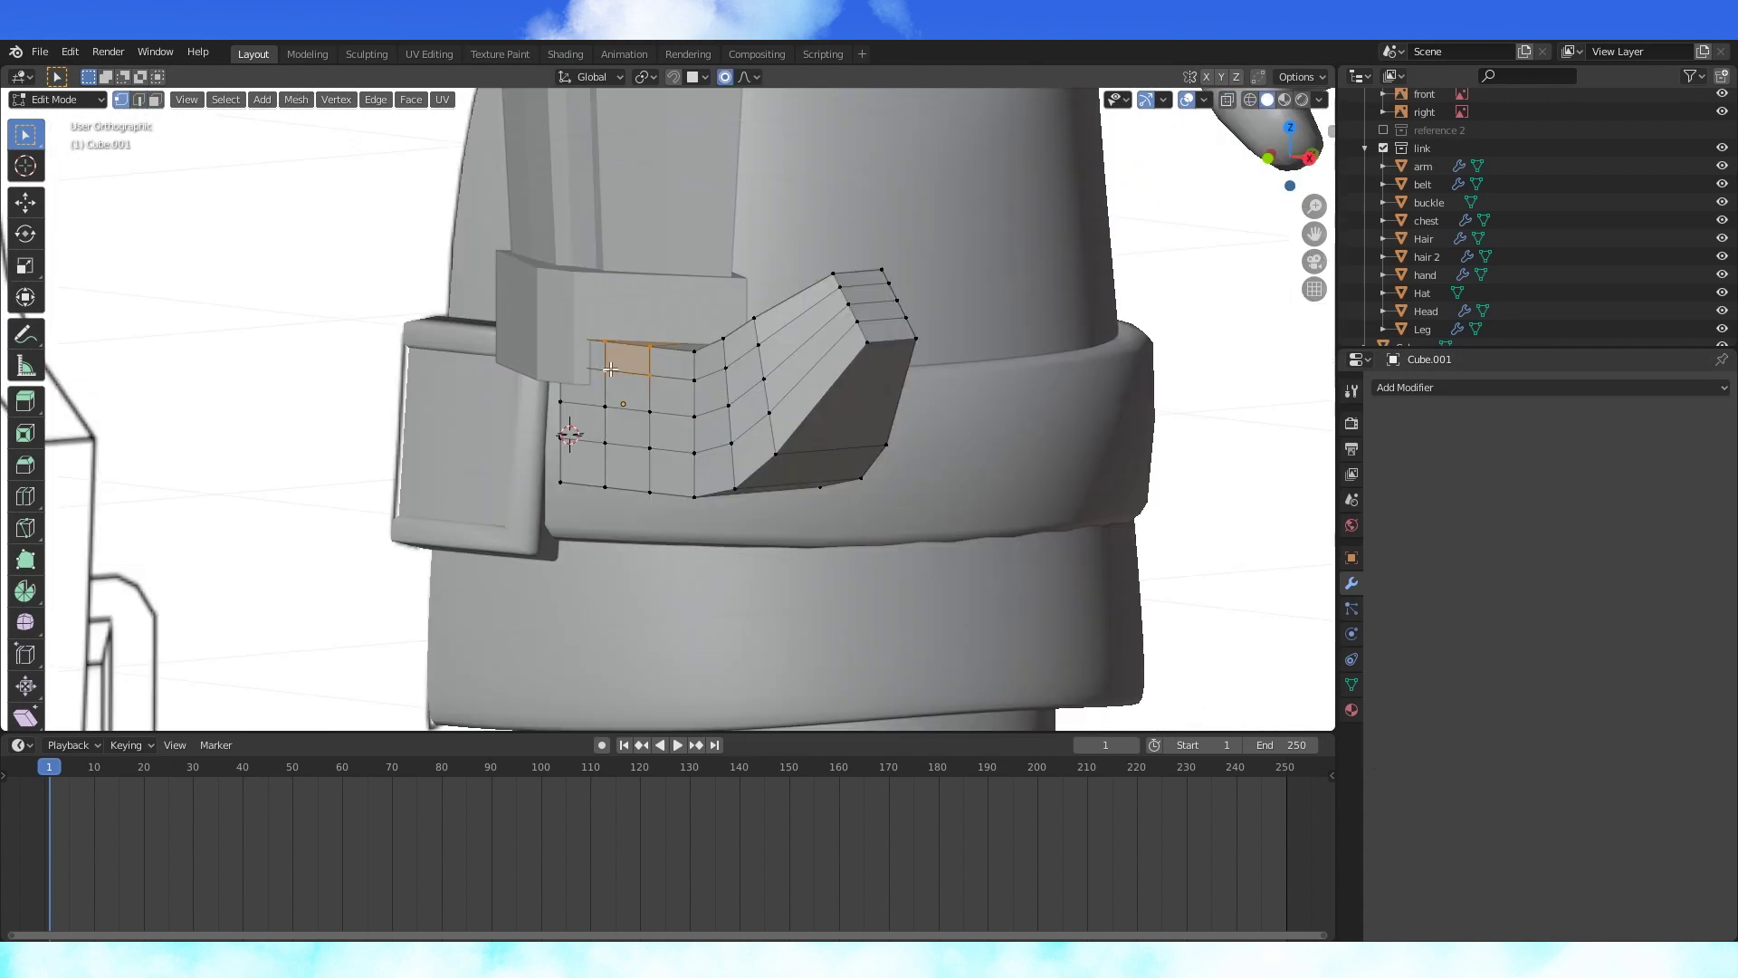
- Widen the guard's upper middle section along Y with proportional editing to match the side reference
{"action": "key", "text": "alt+z"}
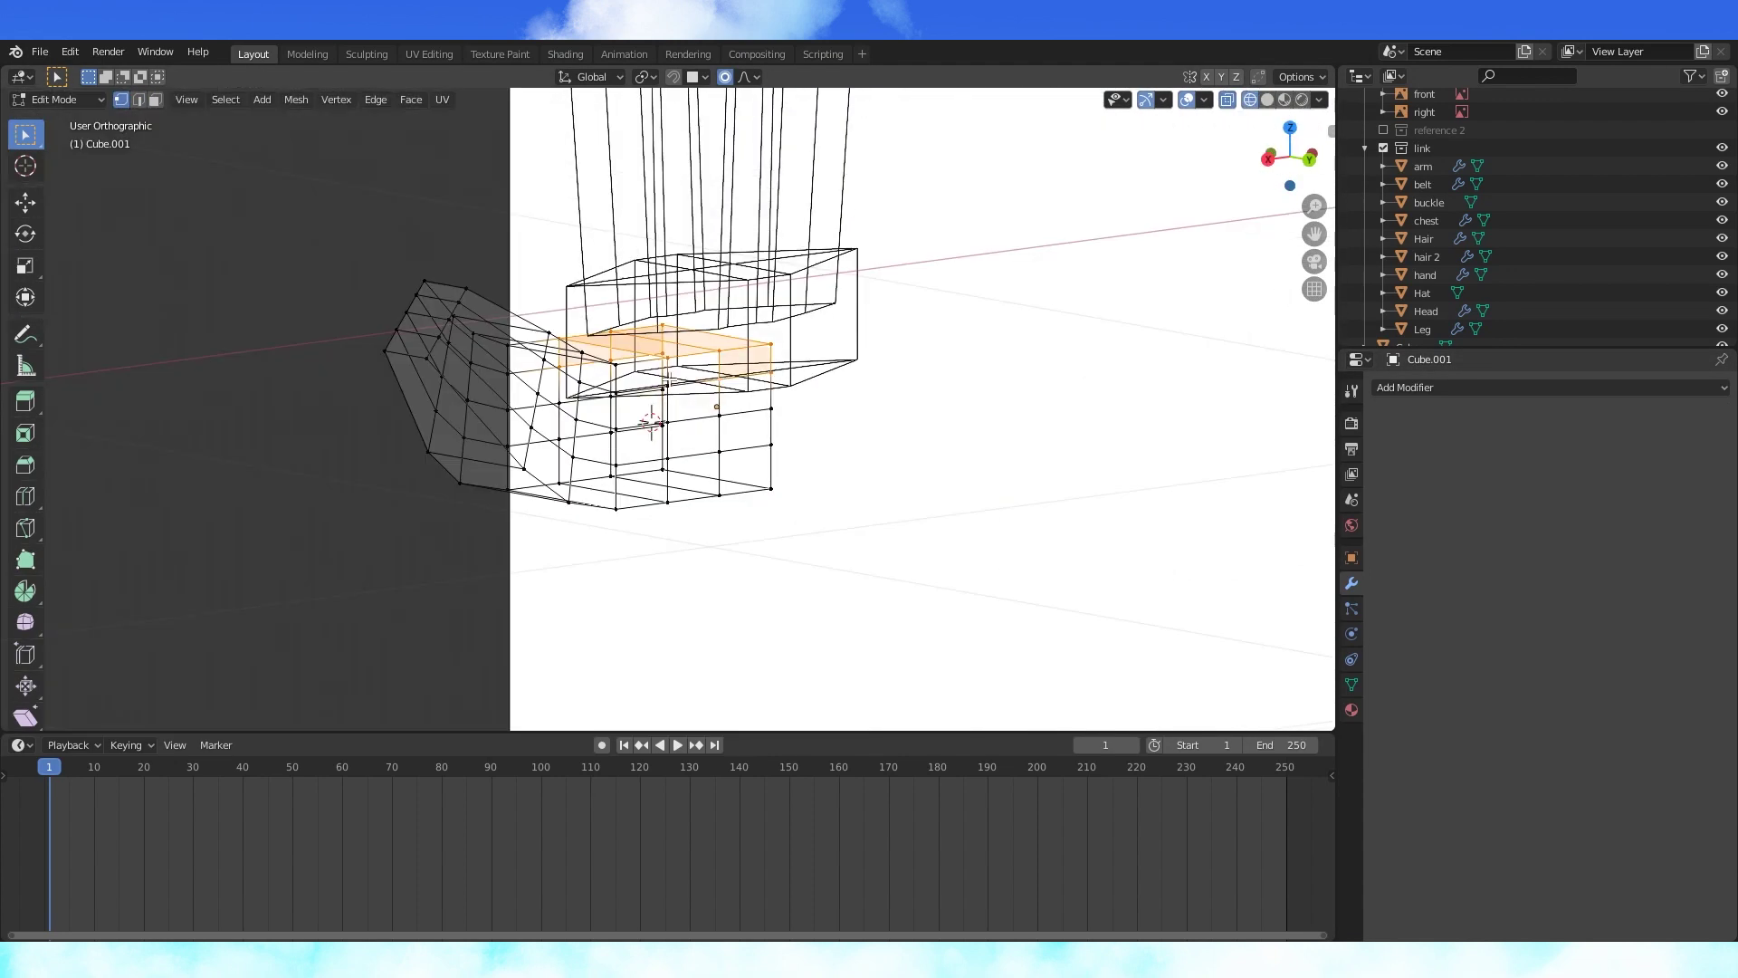
{"action": "key", "text": "shift+z"}
{"action": "key", "text": "KP_1"}
{"action": "key", "text": "KP_3"}
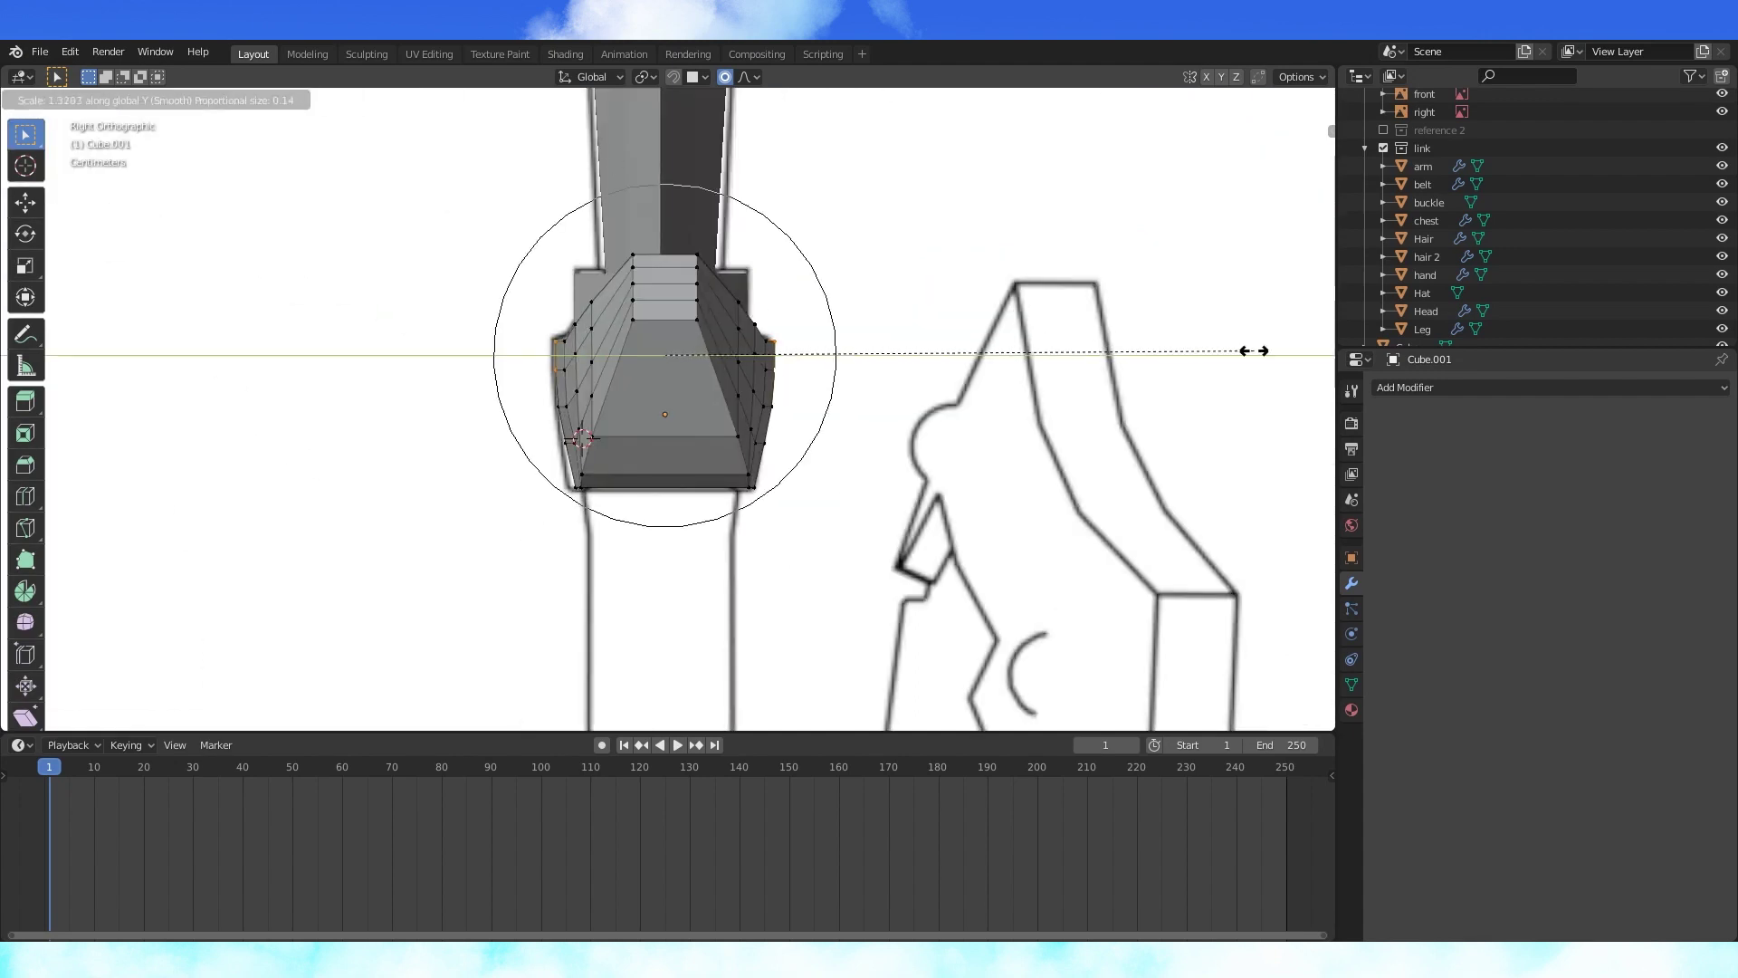
{"action": "left_click", "coordinate": [1247, 353]}
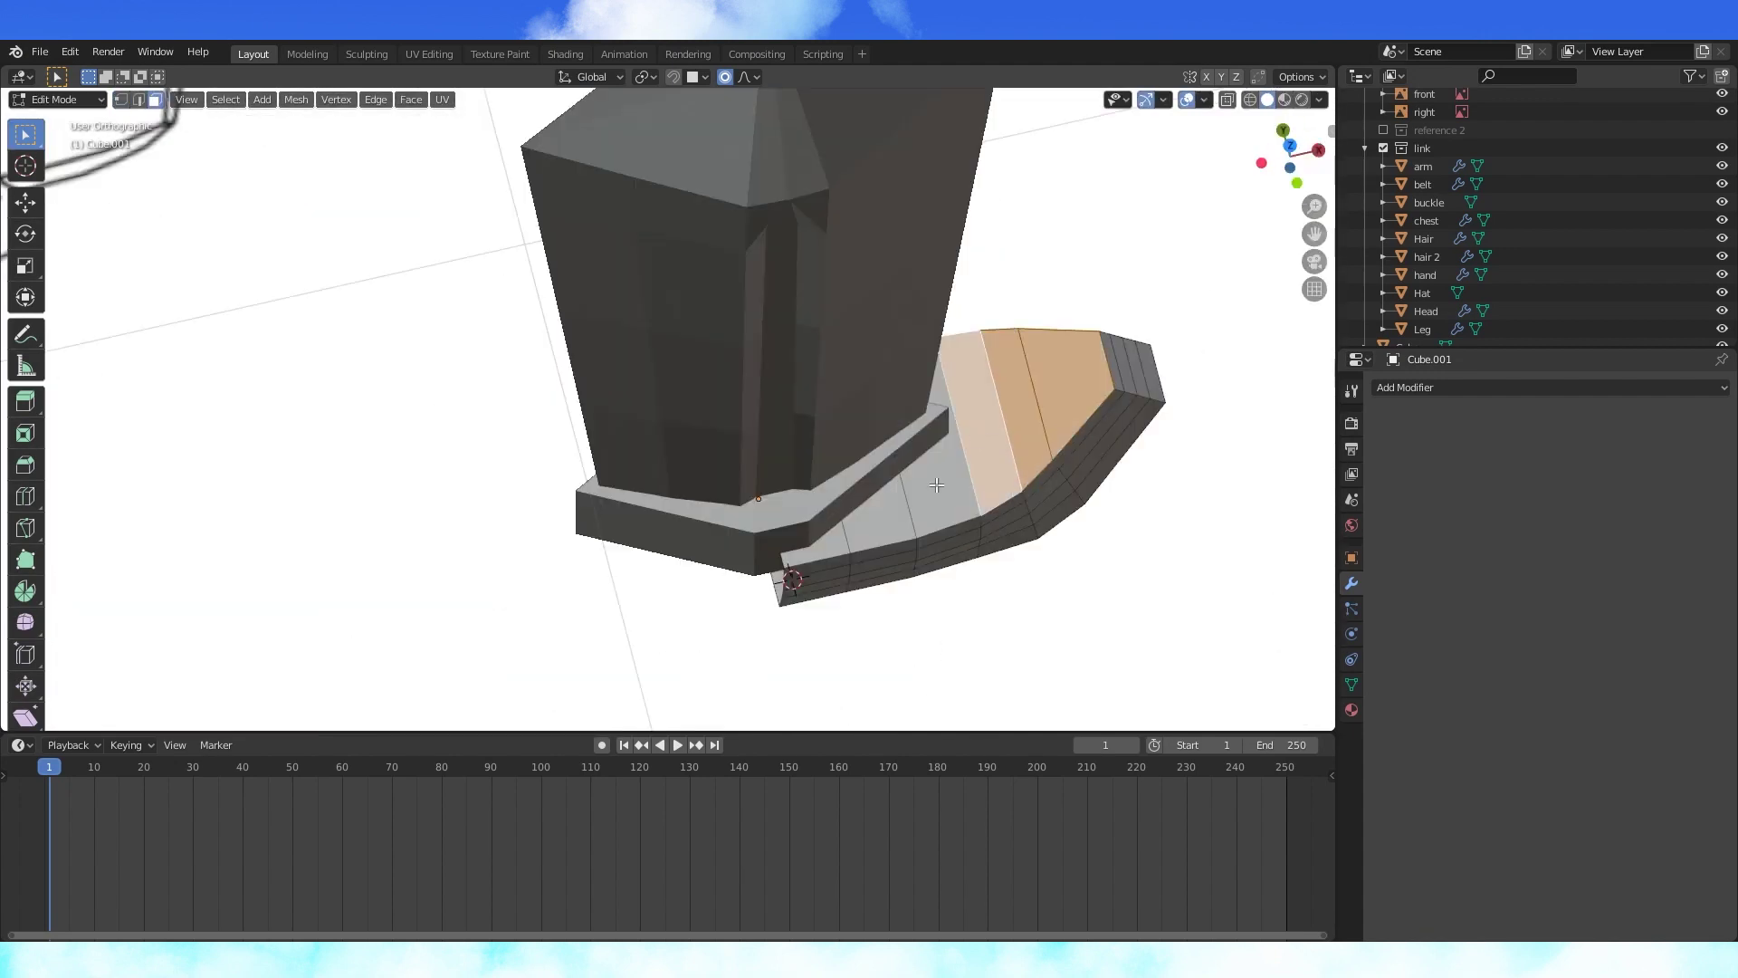
- Inset the guard's top faces with a thickness of 0.01137 m
{"action": "key", "text": "KP_7"}
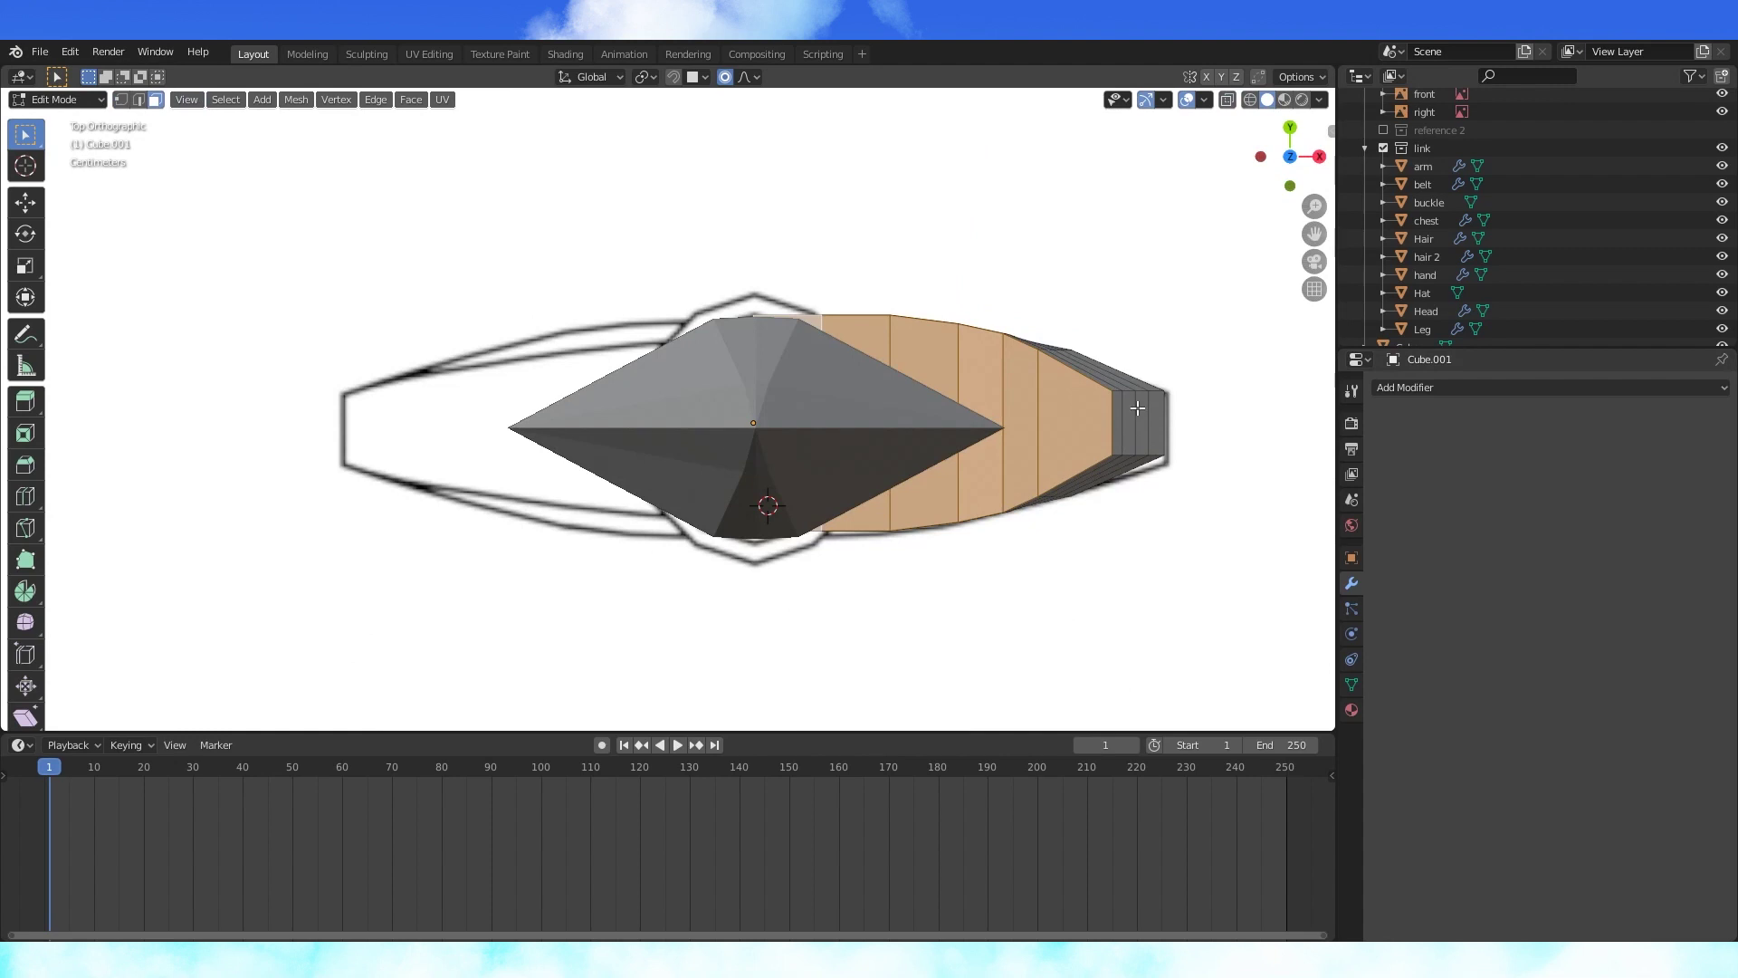
{"action": "key", "text": "i"}
{"action": "left_click", "coordinate": [1123, 408]}
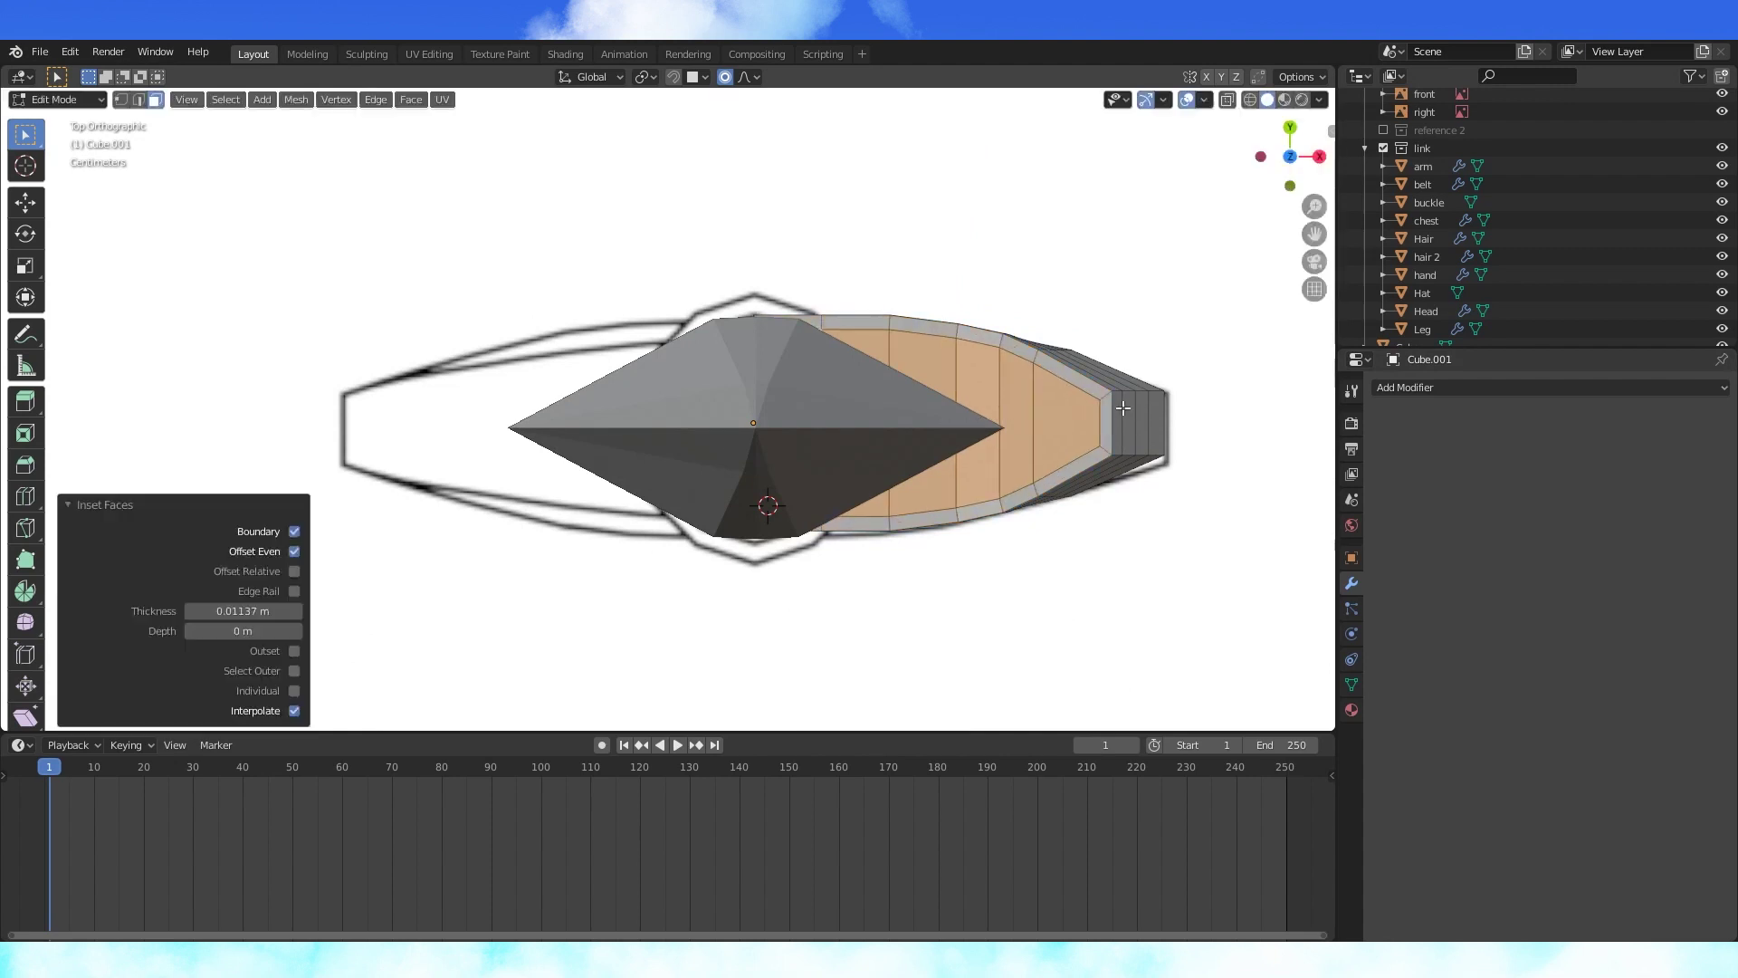
- Turn off proportional editing and slide the guard's outer top rim loop by a factor of -0.397
{"action": "key", "text": "KP_1"}
{"action": "key", "text": "1"}
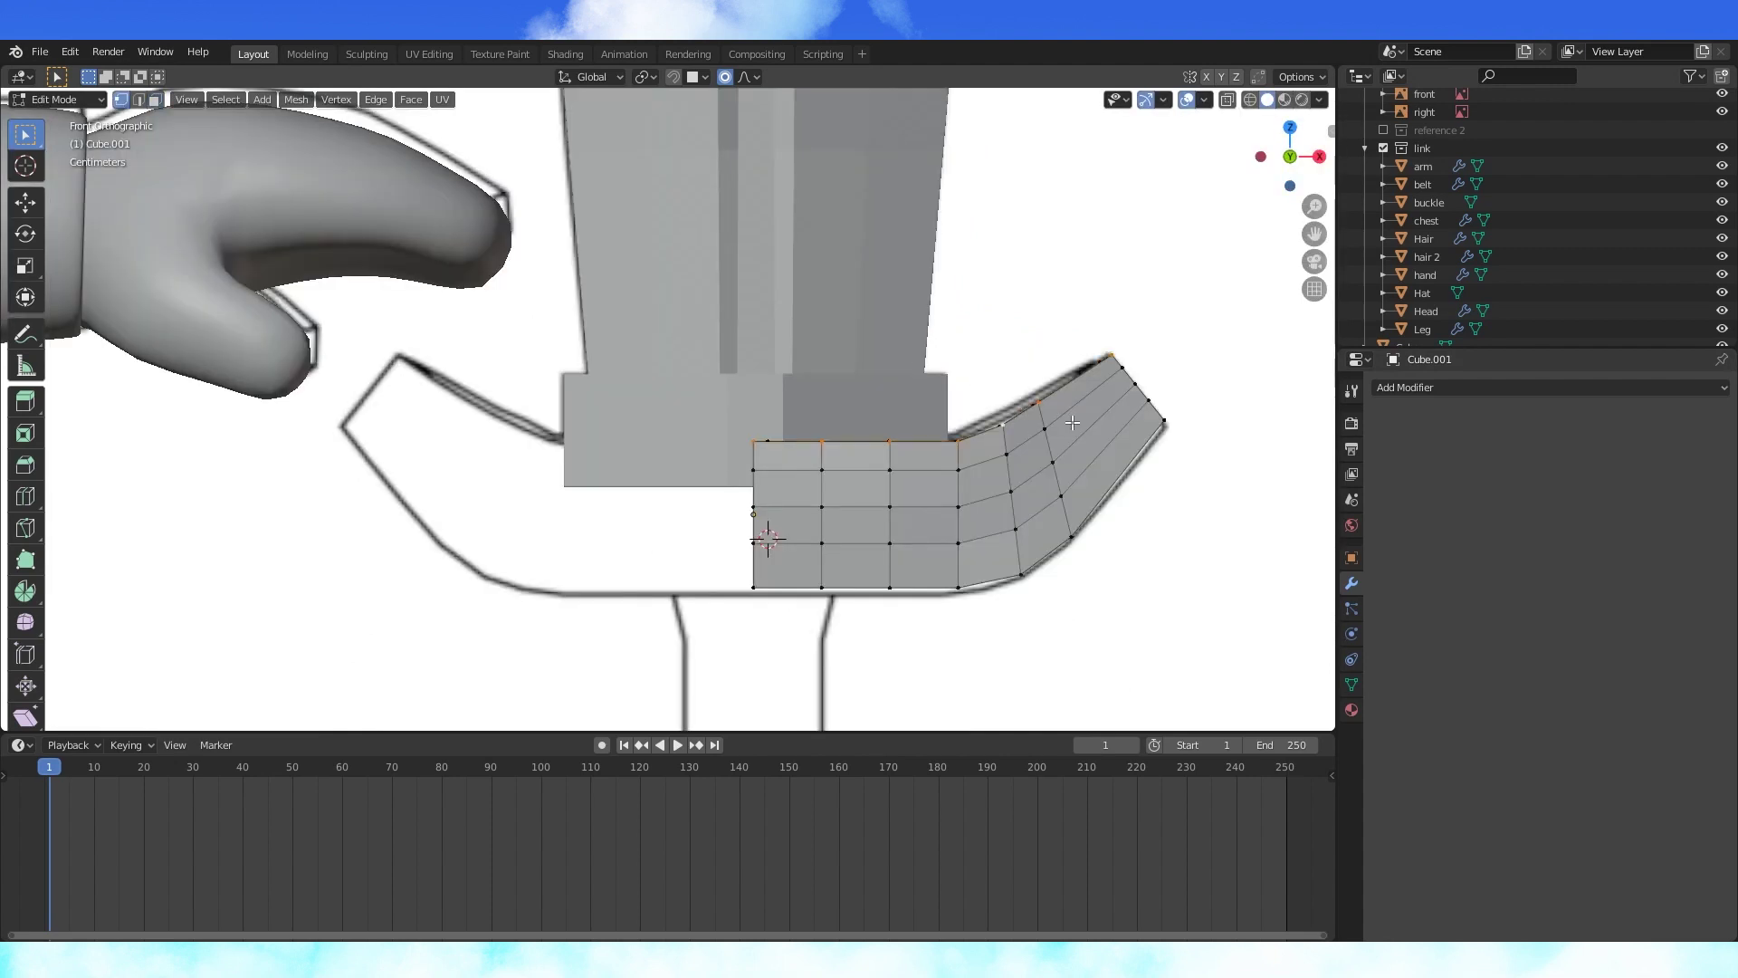
{"action": "key", "text": "o"}
{"action": "left_click", "coordinate": [1074, 393]}
{"action": "right_click", "coordinate": [1074, 393]}
{"action": "middle_click_drag", "start_coordinate": [1074, 393], "coordinate": [1131, 362]}
{"action": "left_click", "coordinate": [1102, 350], "text": "alt"}
{"action": "key", "text": "KP_3"}
{"action": "key", "text": "KP_1"}
{"action": "key", "text": "g"}
{"action": "left_click", "coordinate": [1106, 348]}
- Add a Mirror modifier on X to the half guard and enable Clipping
{"action": "left_click", "coordinate": [1545, 388]}
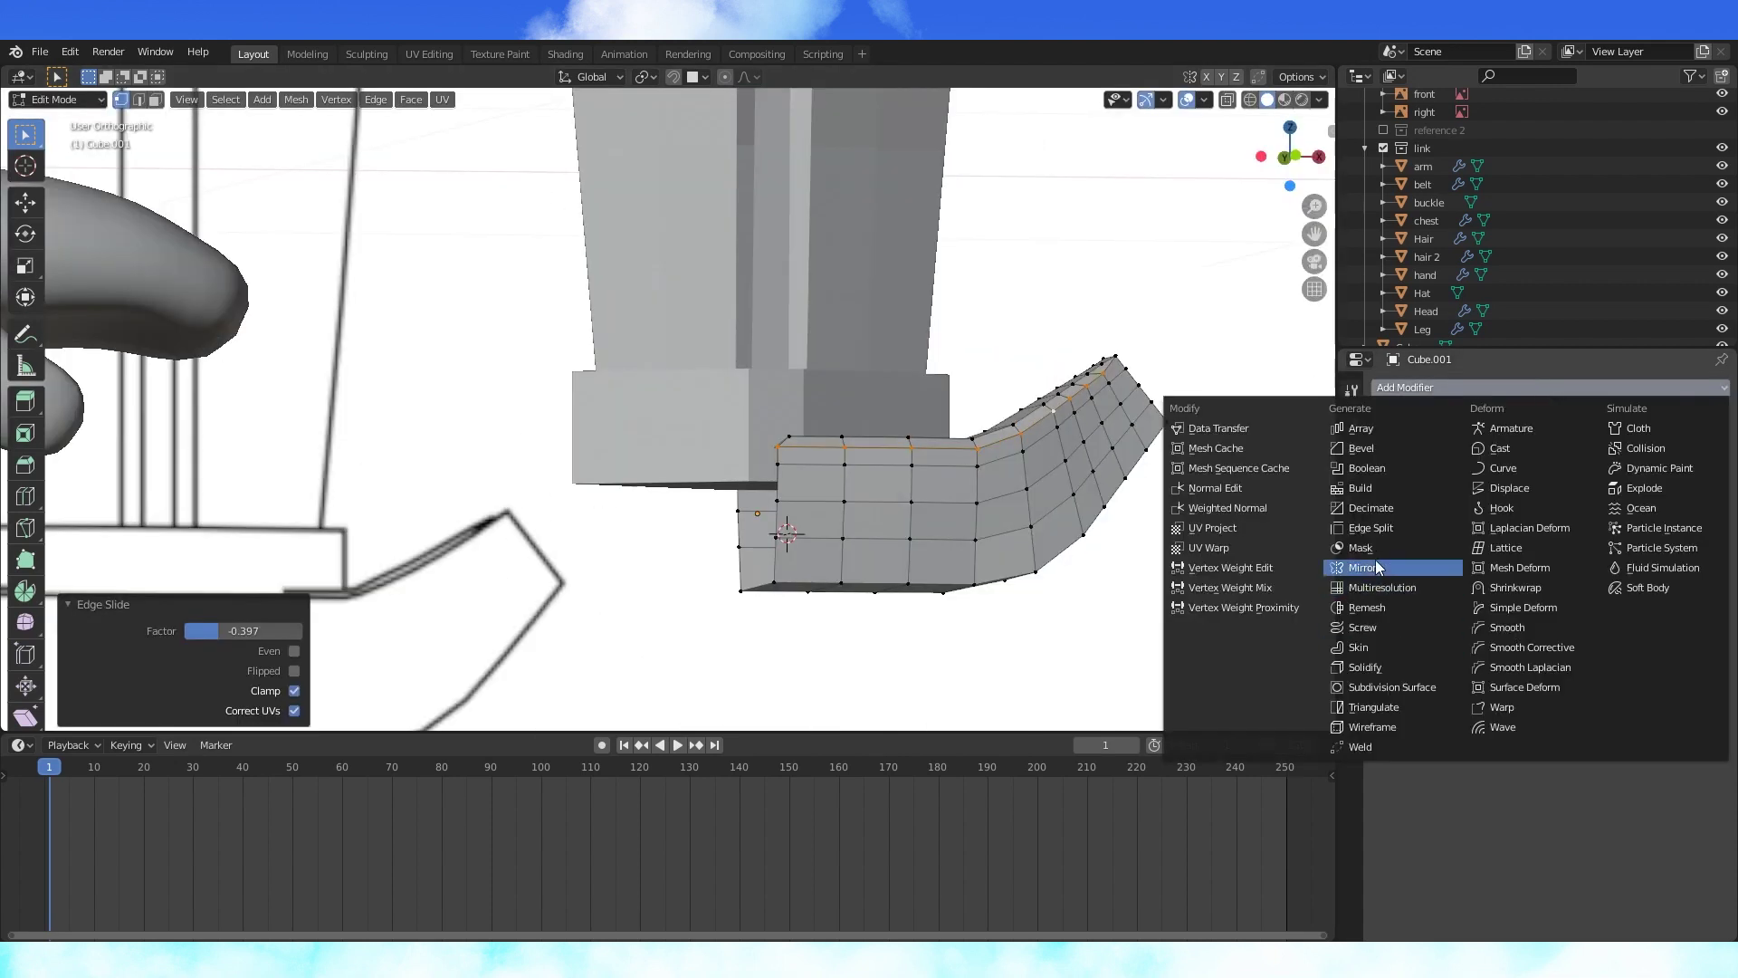
{"action": "left_click", "coordinate": [1376, 560]}
{"action": "left_click", "coordinate": [1565, 621]}
- Select the inset's inner vertices beside the mirror seam and move them -0.0378 m along X to close the notch
{"action": "middle_click_drag", "start_coordinate": [842, 398], "coordinate": [819, 444]}
{"action": "left_click", "coordinate": [809, 447]}
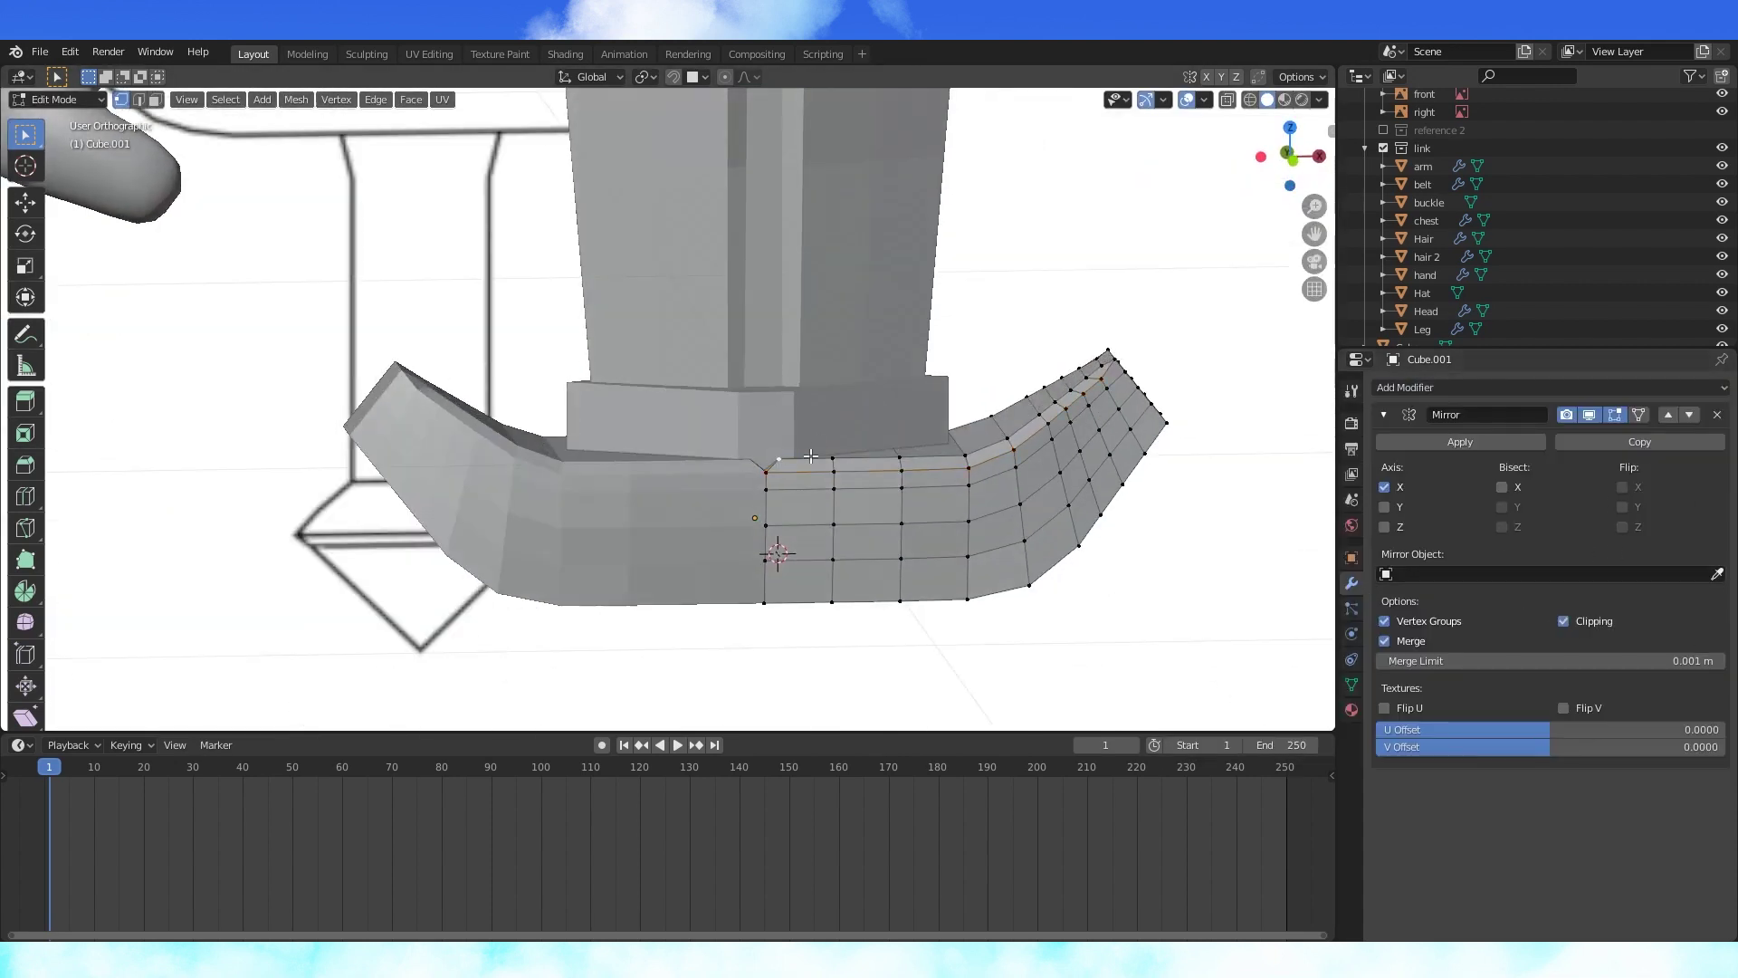
{"action": "left_click", "coordinate": [1250, 101]}
{"action": "middle_click_drag", "start_coordinate": [966, 272], "coordinate": [955, 303]}
{"action": "left_click", "coordinate": [767, 397], "text": "shift"}
{"action": "left_click", "coordinate": [1266, 100]}
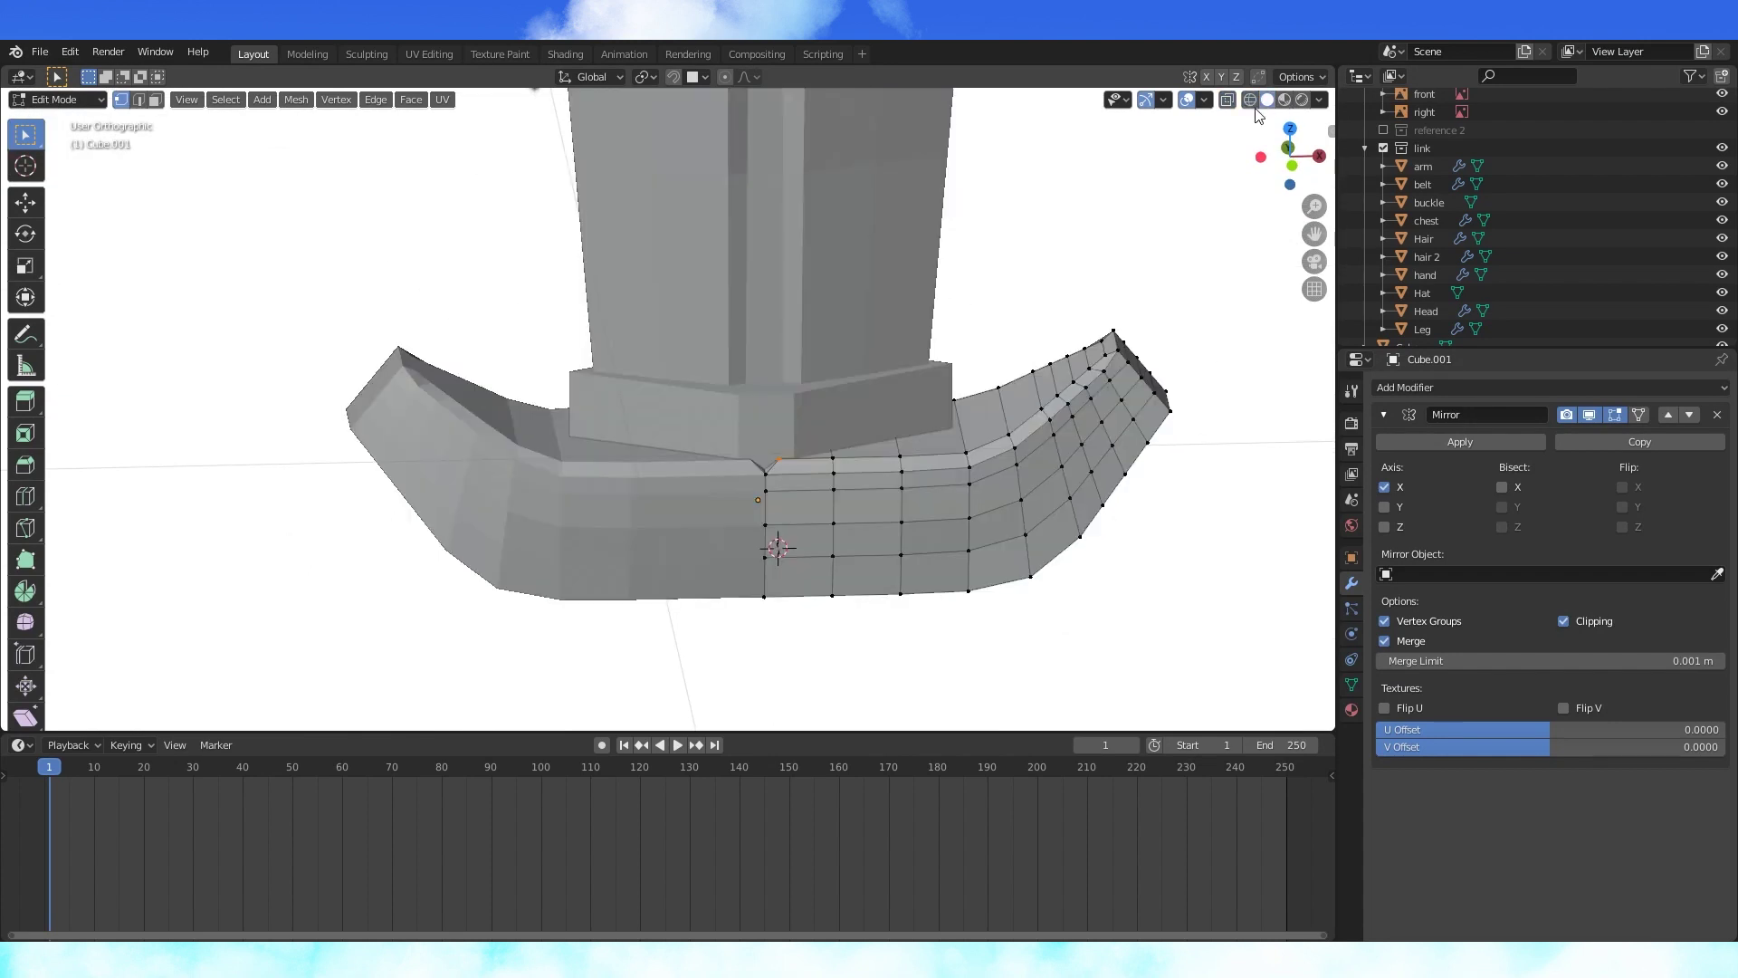
{"action": "key", "text": "KP_1"}
{"action": "left_click", "coordinate": [898, 204]}
- Delete the leftover inset geometry at the guard's mirror seam
{"action": "left_click", "coordinate": [1252, 100]}
{"action": "middle_click_drag", "start_coordinate": [768, 431], "coordinate": [841, 440]}
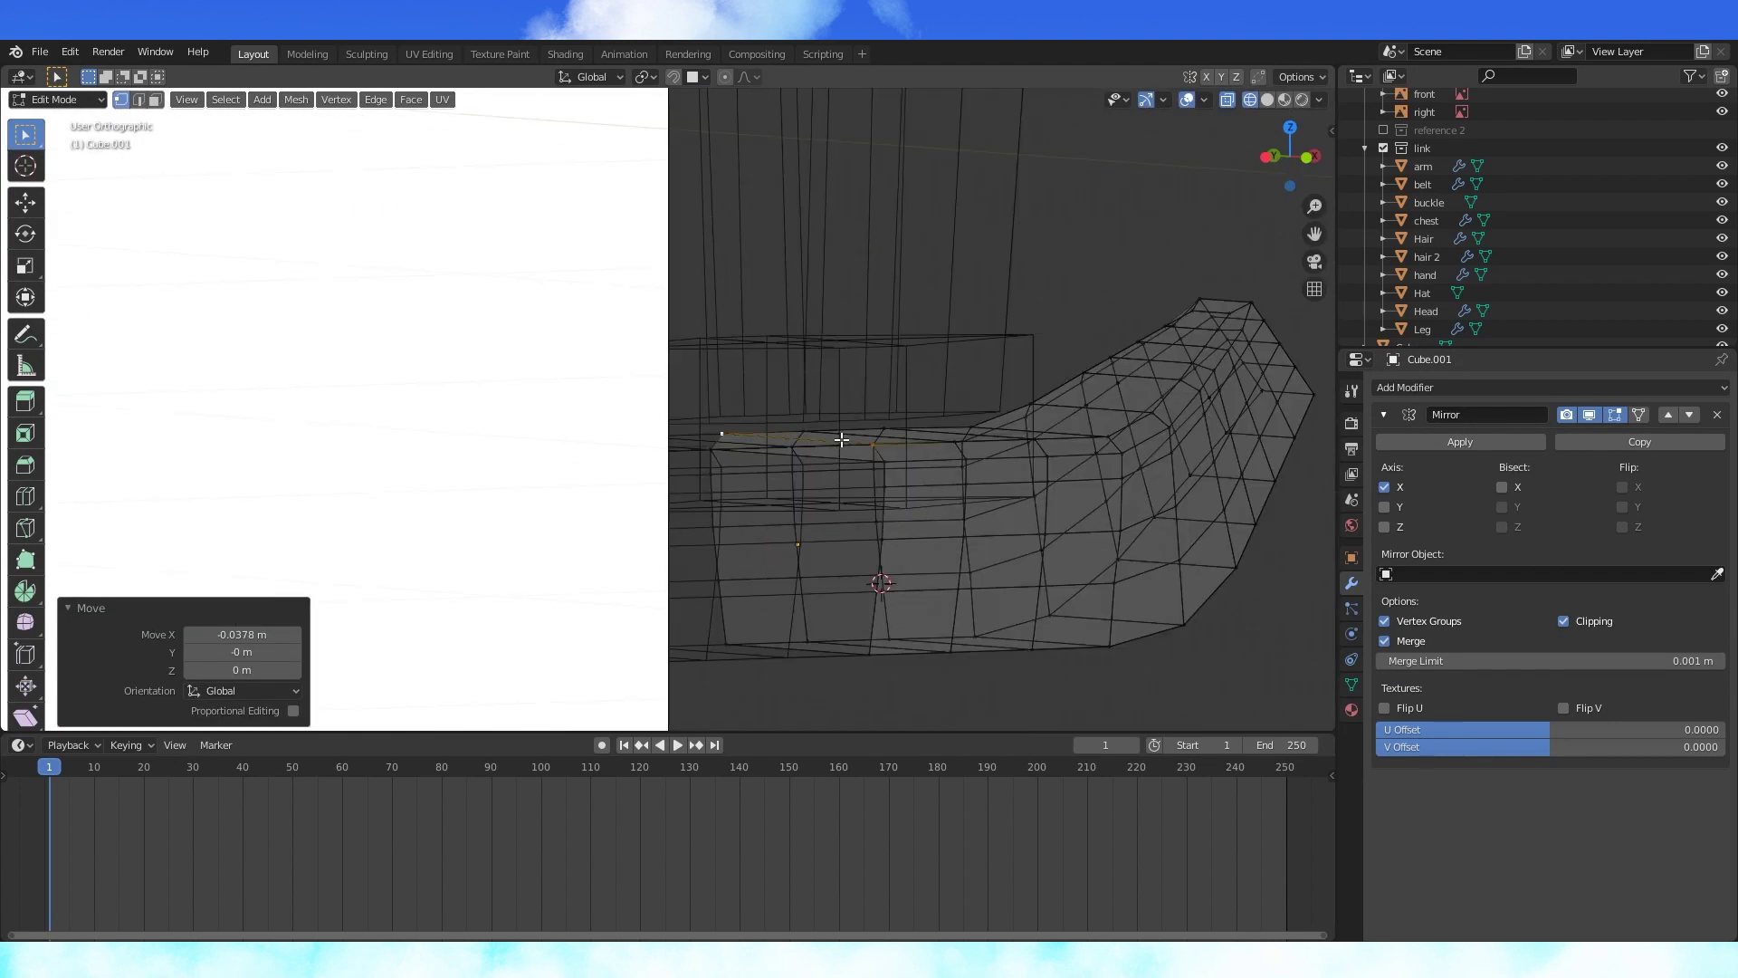
{"action": "left_click", "coordinate": [795, 485]}
{"action": "key", "text": "x"}
{"action": "left_click", "coordinate": [737, 528]}
{"action": "left_click", "coordinate": [1267, 99]}
{"action": "key", "text": "Tab"}
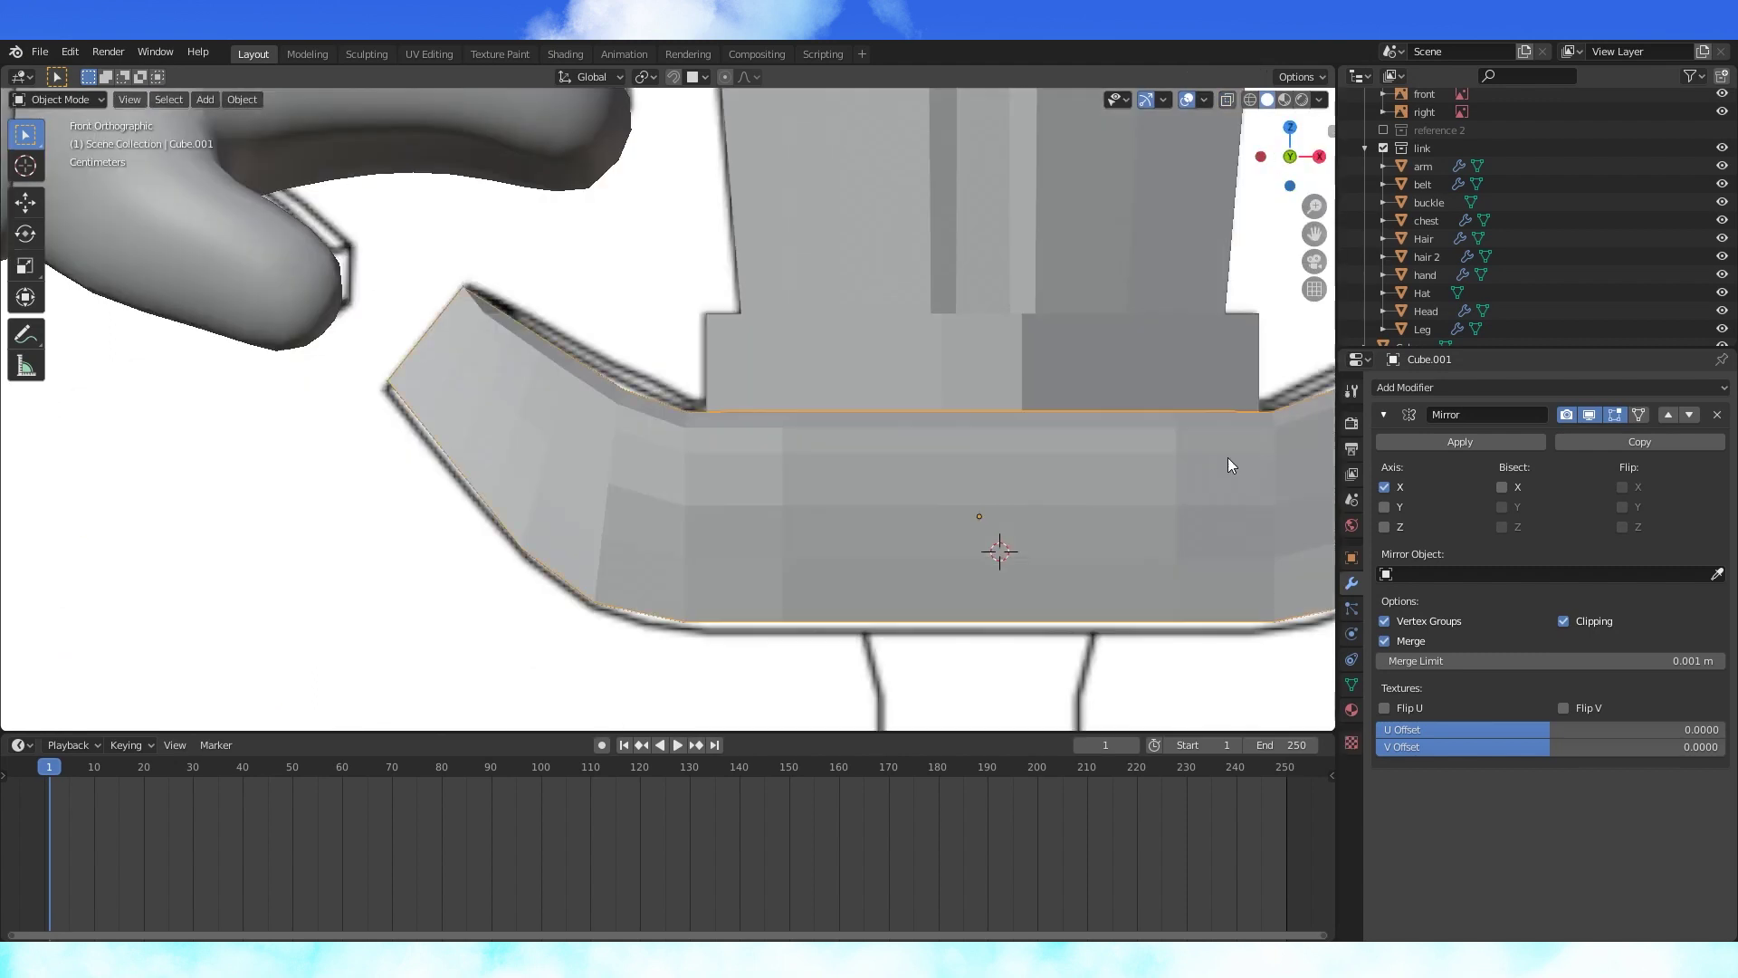
- Select edge loops along the guard's curved arm and scale each of them along Y to smooth its taper
{"action": "key", "text": "Tab"}
{"action": "left_click", "coordinate": [122, 100]}
{"action": "mouse_move", "coordinate": [1230, 463]}
{"action": "middle_mouse_down"}
{"action": "mouse_move", "coordinate": [905, 362]}
{"action": "mouse_move", "coordinate": [897, 283]}
{"action": "mouse_move", "coordinate": [942, 208]}
{"action": "middle_mouse_up"}
{"action": "left_click", "coordinate": [593, 294], "text": "alt"}
{"action": "key", "text": "s"}
{"action": "key", "text": "y"}
{"action": "left_click", "coordinate": [896, 283]}
{"action": "key", "text": "s"}
{"action": "key", "text": "y"}
{"action": "left_click", "coordinate": [931, 263]}
{"action": "key", "text": "s"}
{"action": "key", "text": "y"}
{"action": "left_click", "coordinate": [941, 209]}
- Scale the selected guard loop along Y to fit the outline in the top view
{"action": "key", "text": "KP_7"}
{"action": "left_click", "coordinate": [1253, 100]}
{"action": "key", "text": "s"}
{"action": "key", "text": "y"}
{"action": "left_click", "coordinate": [888, 226]}
- Select another edge loop on the guard's curved arm and scale it along Y in the side view
{"action": "key", "text": "KP_3"}
{"action": "left_click", "coordinate": [620, 391], "text": "alt"}
{"action": "key", "text": "s"}
{"action": "key", "text": "y"}
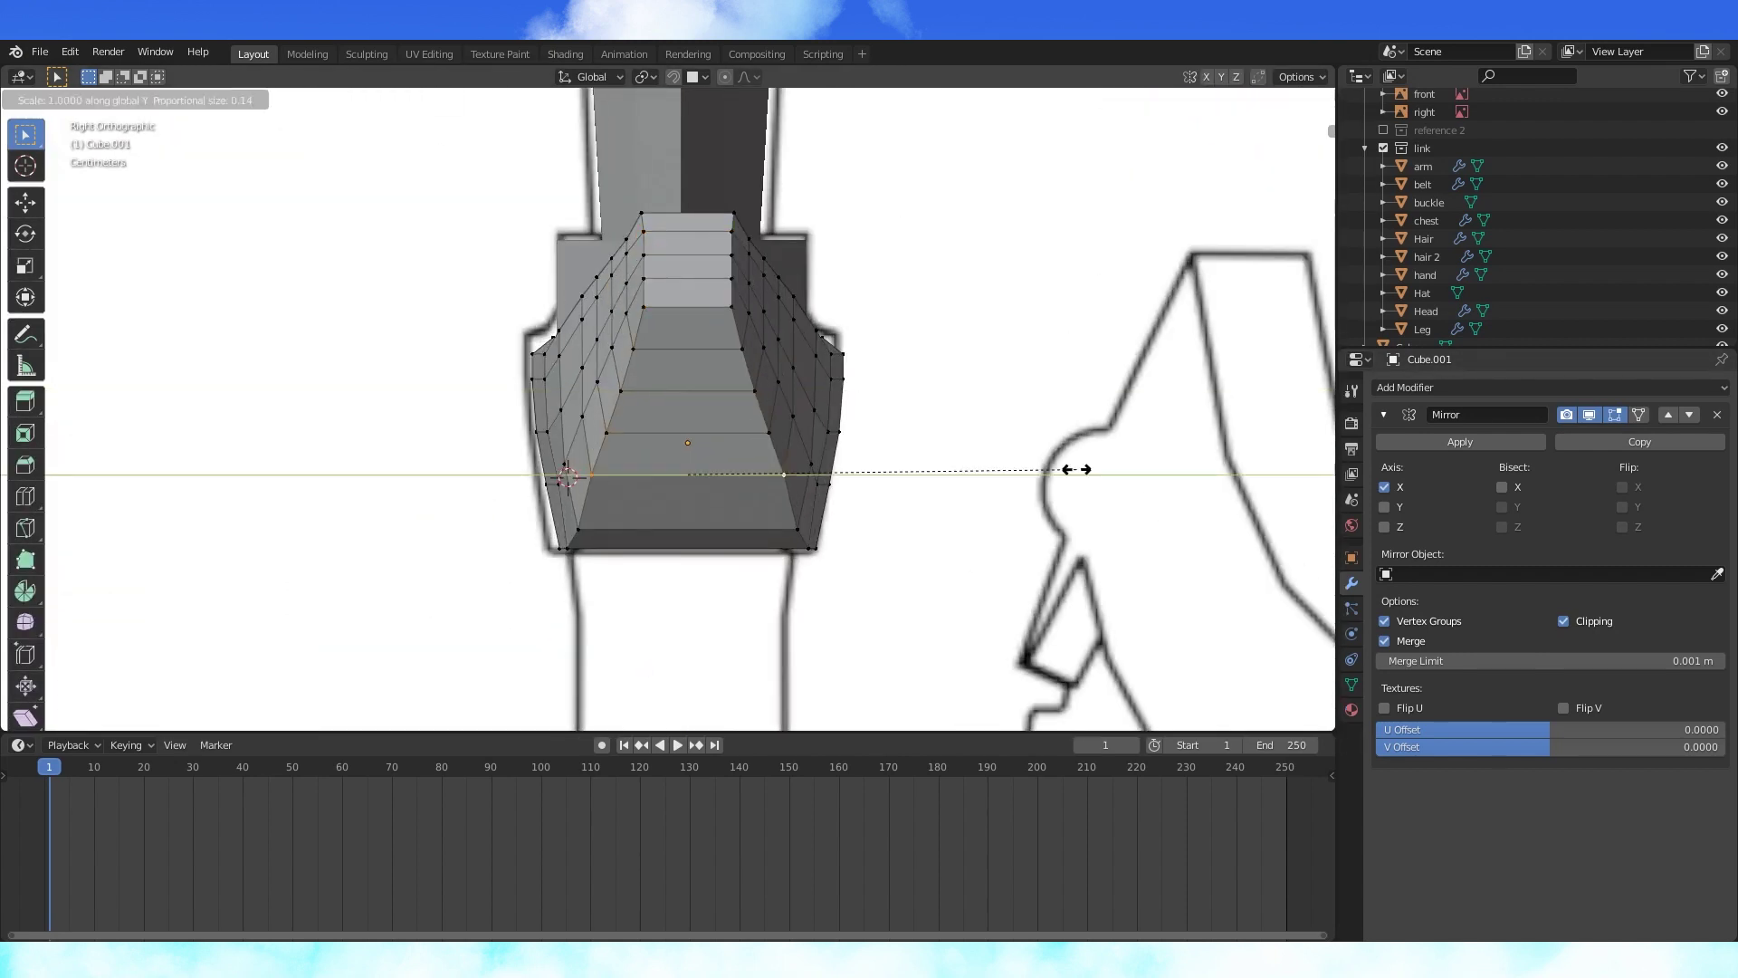
{"action": "left_click", "coordinate": [1076, 469]}
- Add a 12-vertex circle inside the guard mesh and scale it down to the width of the reference grip
{"action": "key", "text": "KP_1"}
{"action": "key", "text": "a"}
{"action": "middle_click_drag", "start_coordinate": [896, 416], "coordinate": [892, 290]}
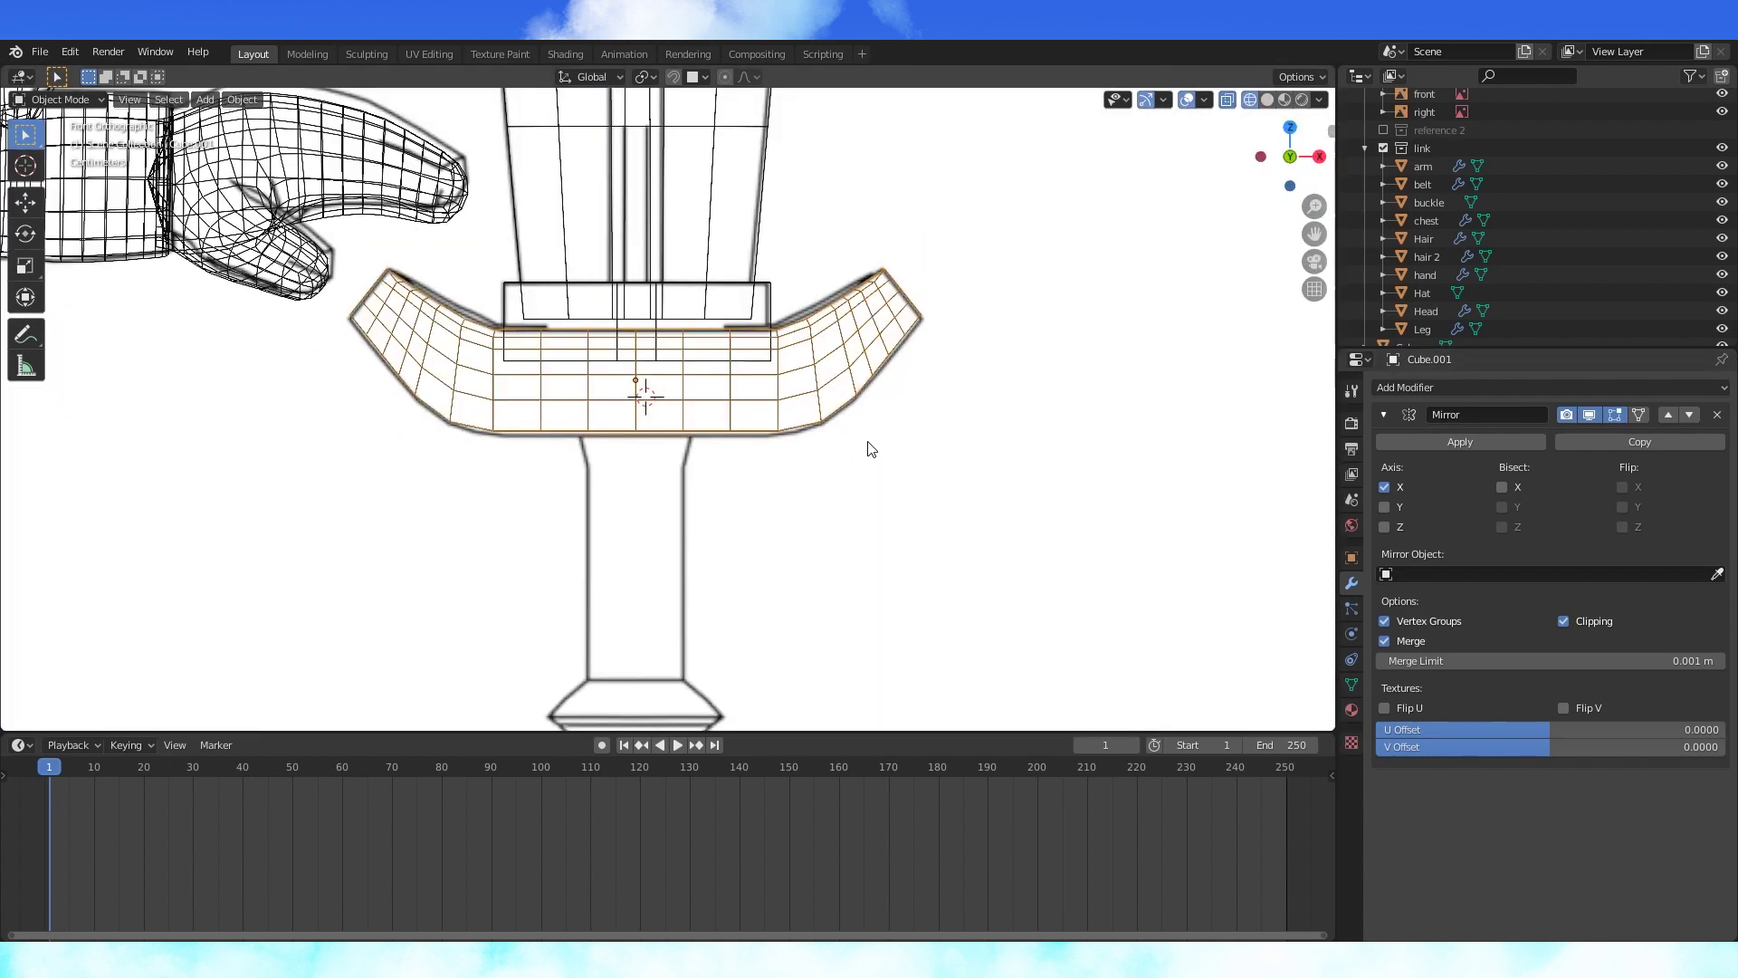
{"action": "scroll", "coordinate": [702, 403], "scroll_direction": "up", "scroll_amount": 3}
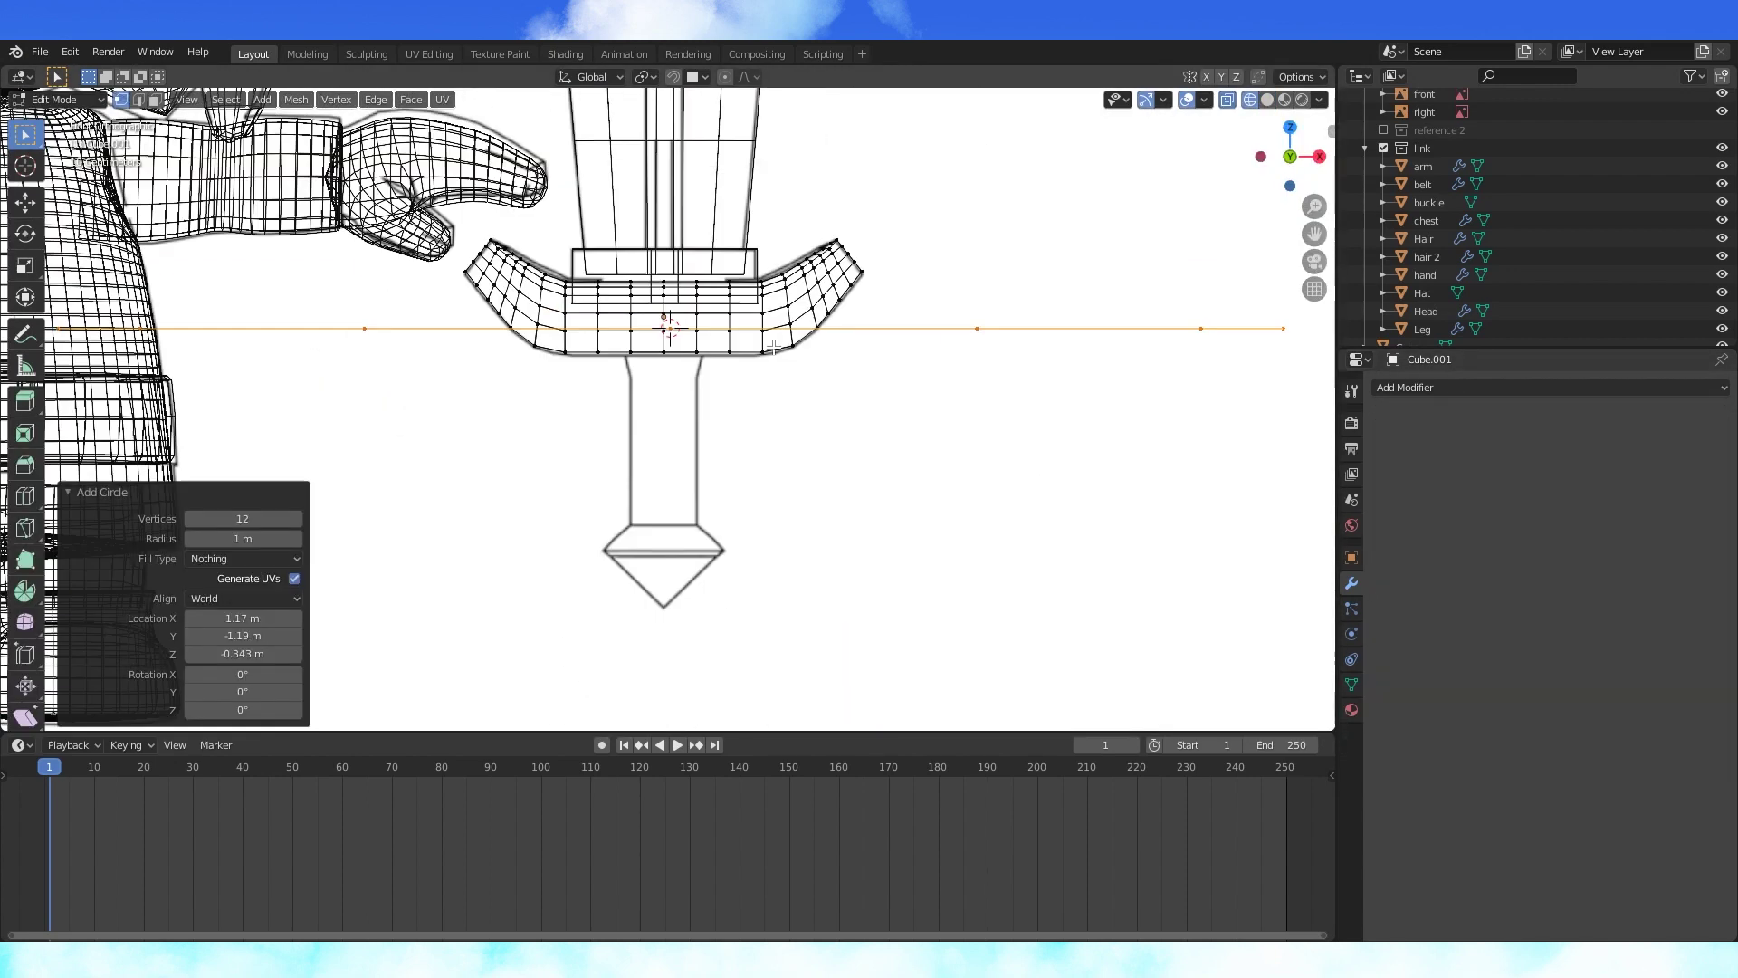
{"action": "key", "text": "s"}
{"action": "left_click", "coordinate": [699, 367]}
- Move the circle 0.0618 m along Y, then fit its size and height to the grip's start under the guard in the side view
{"action": "scroll", "coordinate": [691, 341], "scroll_direction": "up", "scroll_amount": 3}
{"action": "key", "text": "KP_3"}
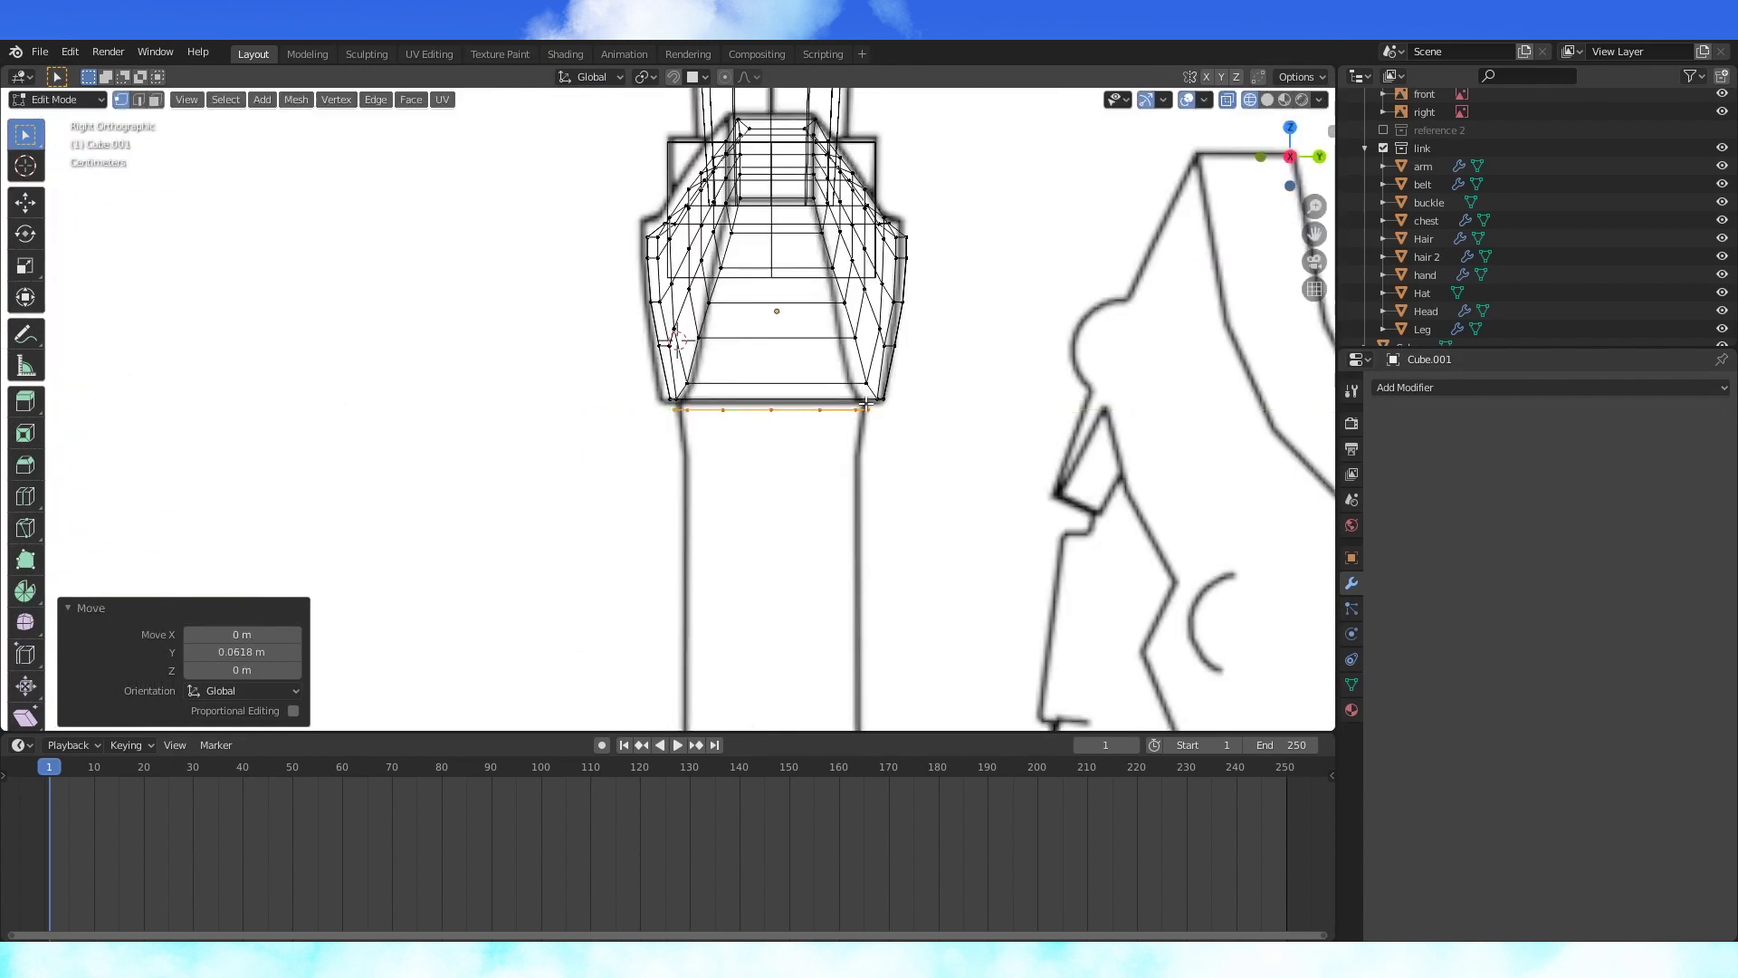
{"action": "scroll", "coordinate": [866, 403], "scroll_direction": "up", "scroll_amount": 1}
{"action": "key", "text": "s"}
{"action": "left_click", "coordinate": [1012, 421]}
{"action": "key", "text": "g"}
{"action": "key", "text": "z"}
{"action": "left_click", "coordinate": [1012, 416]}
- Extrude the circle downward along Z to the top of the pommel in the front reference
{"action": "key", "text": "KP_1"}
{"action": "scroll", "coordinate": [1010, 413], "scroll_direction": "down", "scroll_amount": 2}
{"action": "key", "text": "e"}
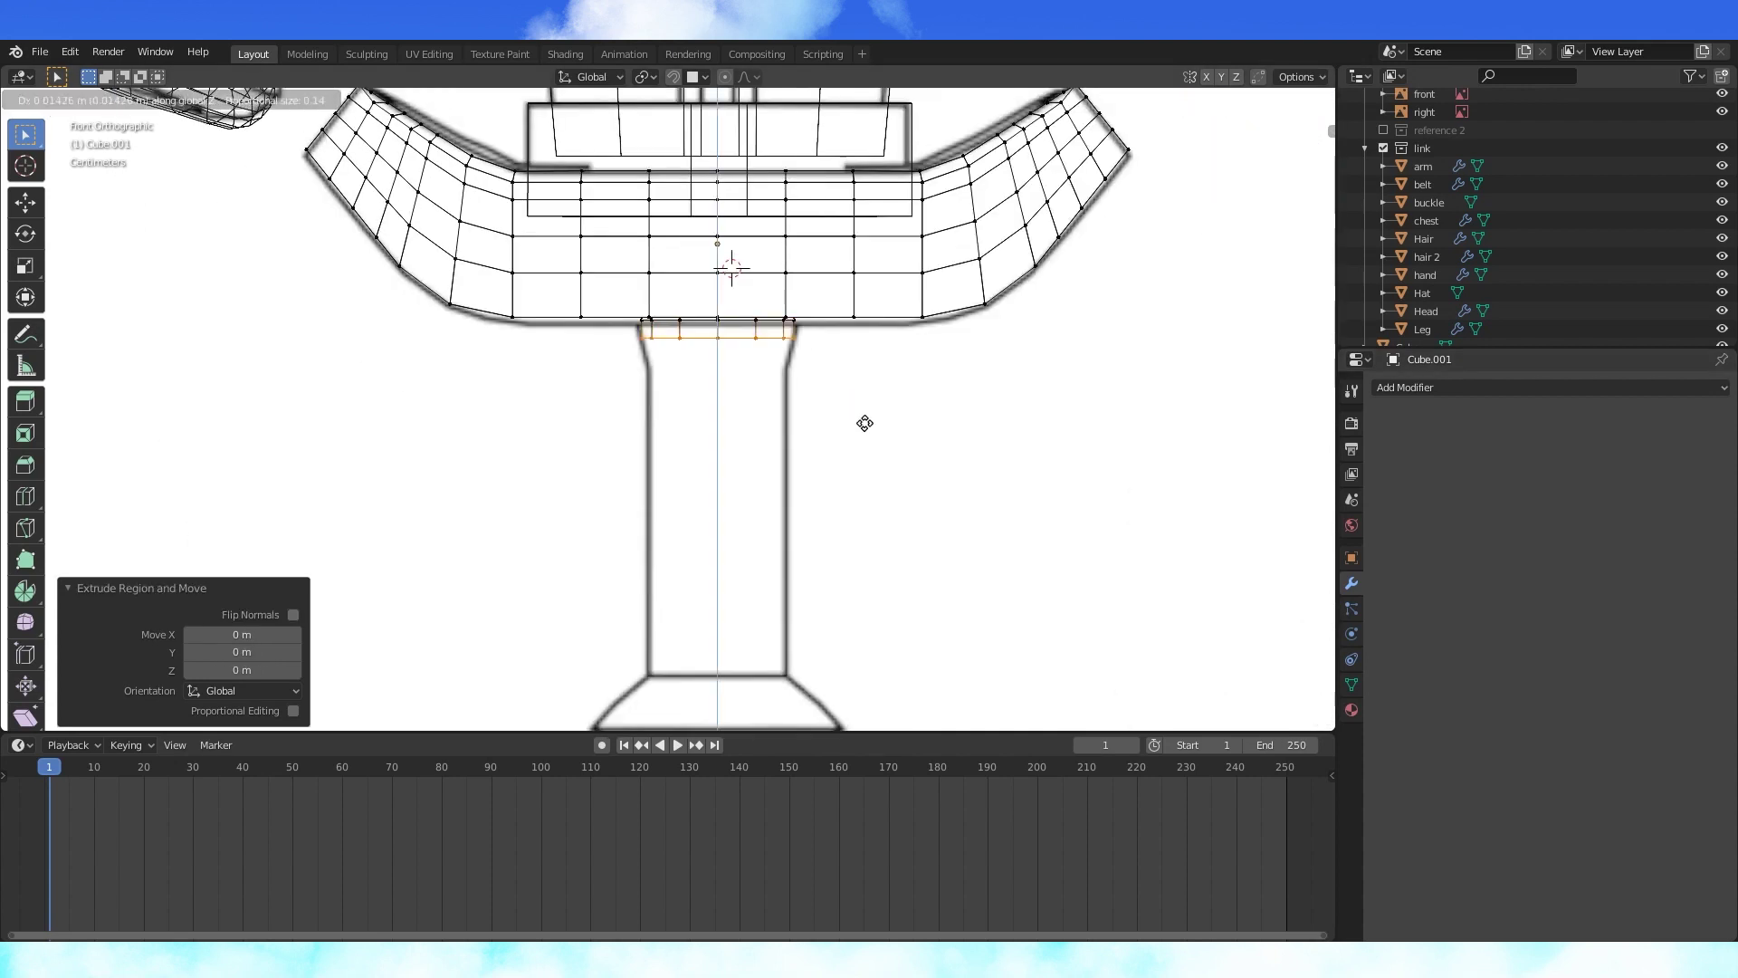
{"action": "left_click", "coordinate": [833, 123]}
{"action": "left_click", "coordinate": [842, 371]}
{"action": "scroll", "coordinate": [815, 408], "scroll_direction": "down", "scroll_amount": 1}
- Add a loop cut where the grip's flare ends and scale the grip below it to 0.867 in X and Y
{"action": "key", "text": "ctrl+r"}
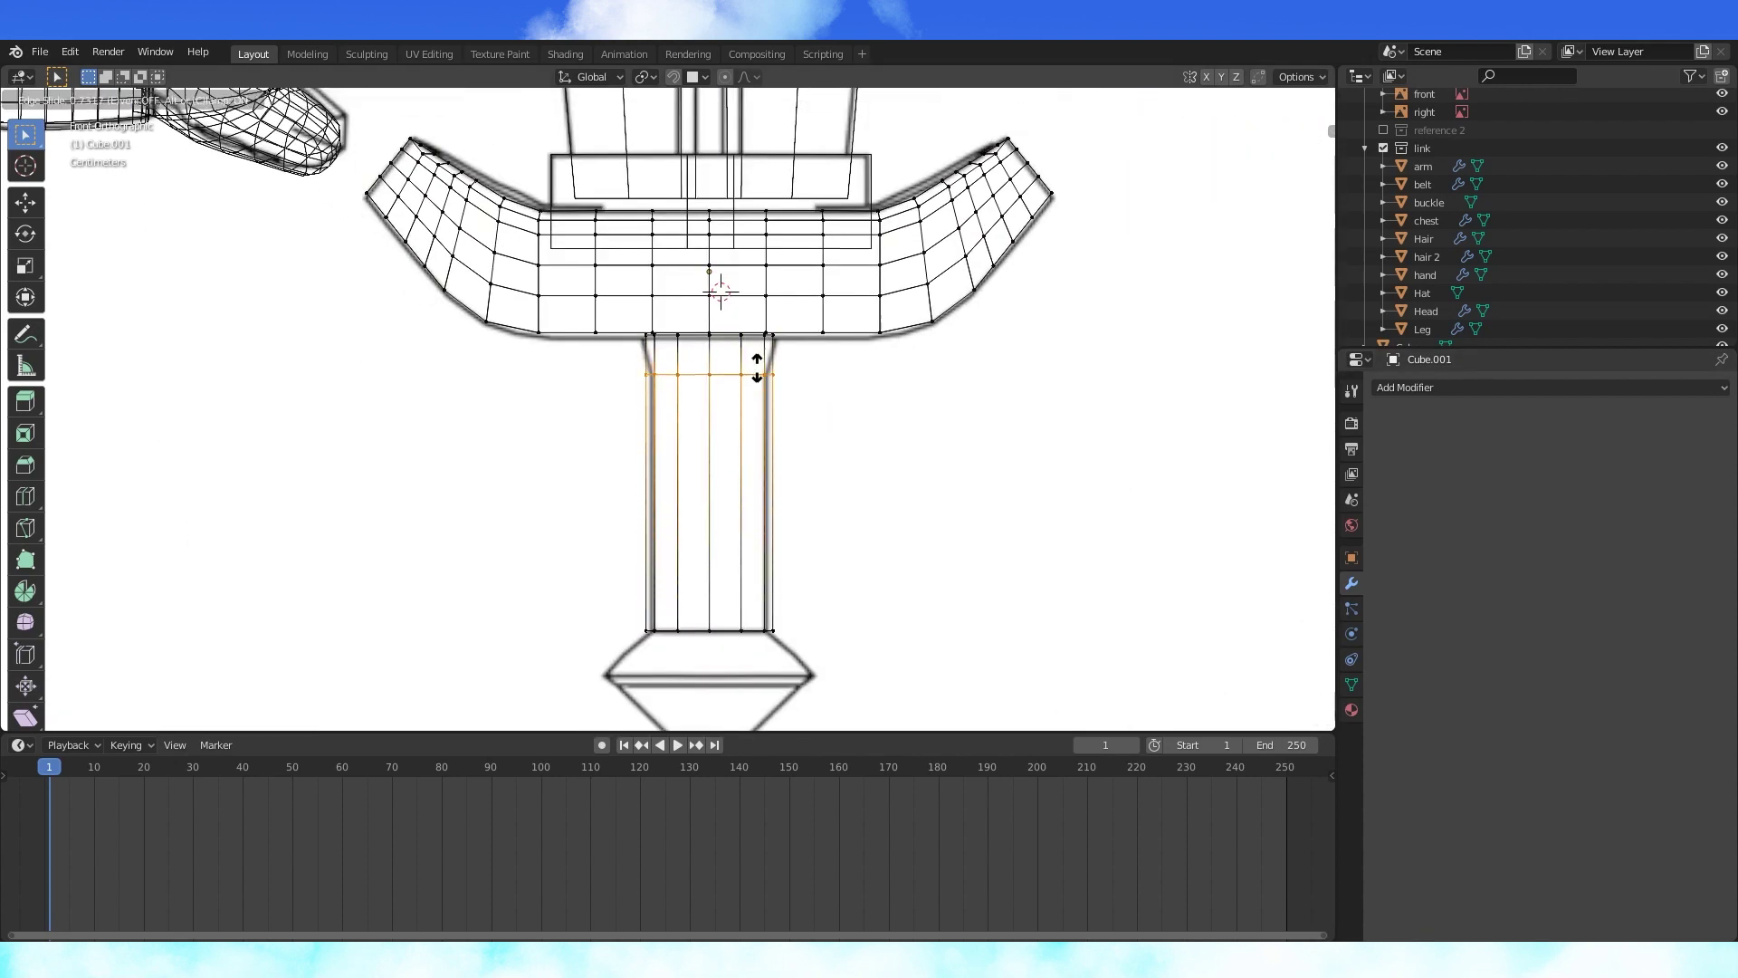
{"action": "left_click", "coordinate": [757, 368]}
{"action": "left_click", "coordinate": [740, 627], "text": "alt+shift"}
{"action": "key", "text": "x"}
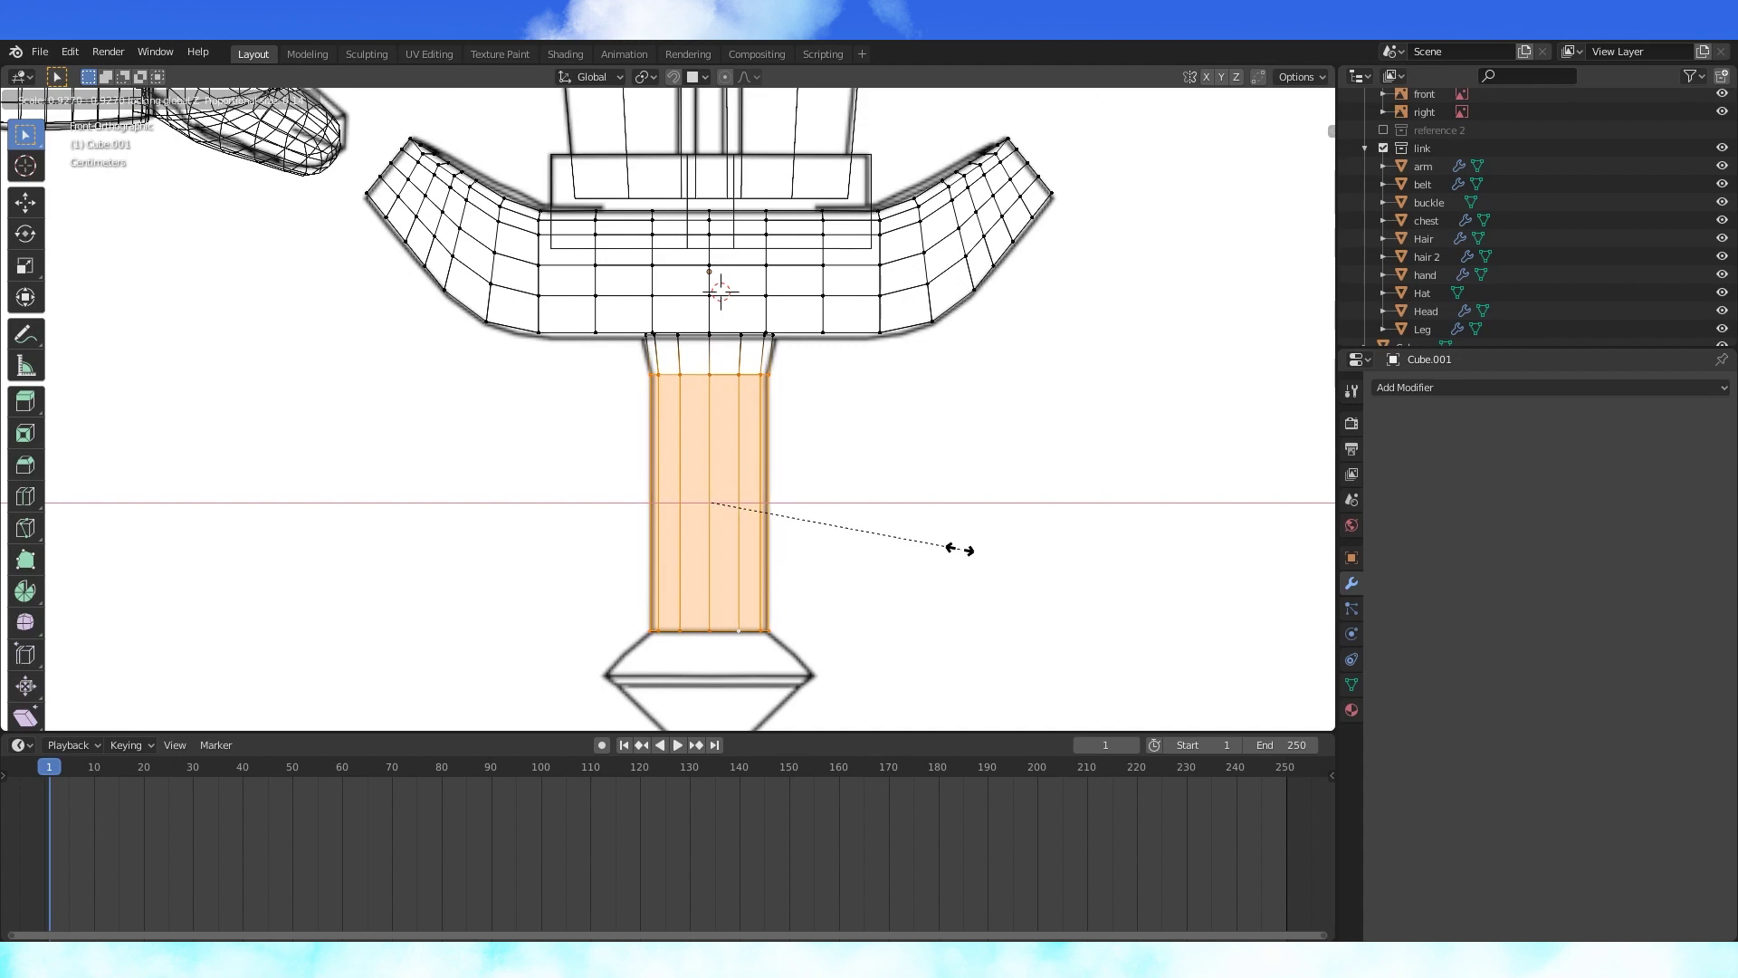
{"action": "left_click", "coordinate": [944, 547]}
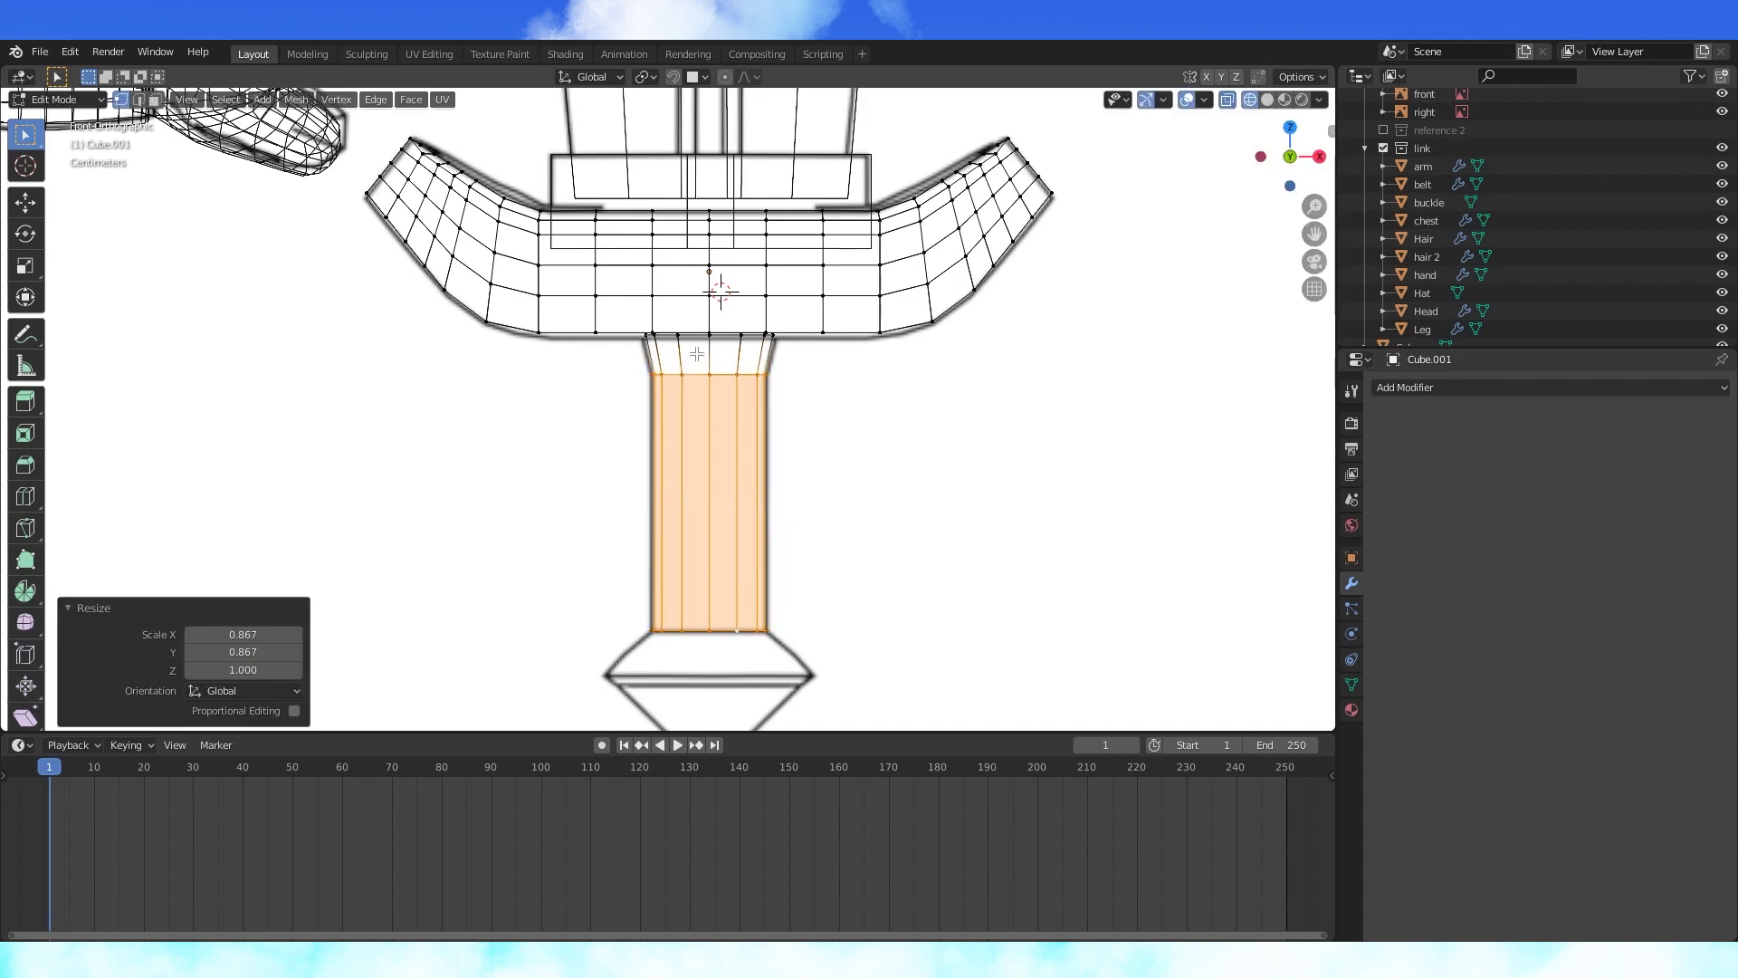
- Extrude the grip's top edge loop 0.0132 m upward along Z into the guard
{"action": "left_click", "coordinate": [742, 336], "text": "alt"}
{"action": "scroll", "coordinate": [754, 277], "scroll_direction": "up", "scroll_amount": 4}
{"action": "key", "text": "e"}
{"action": "right_click", "coordinate": [703, 382]}
{"action": "left_click", "coordinate": [703, 353]}
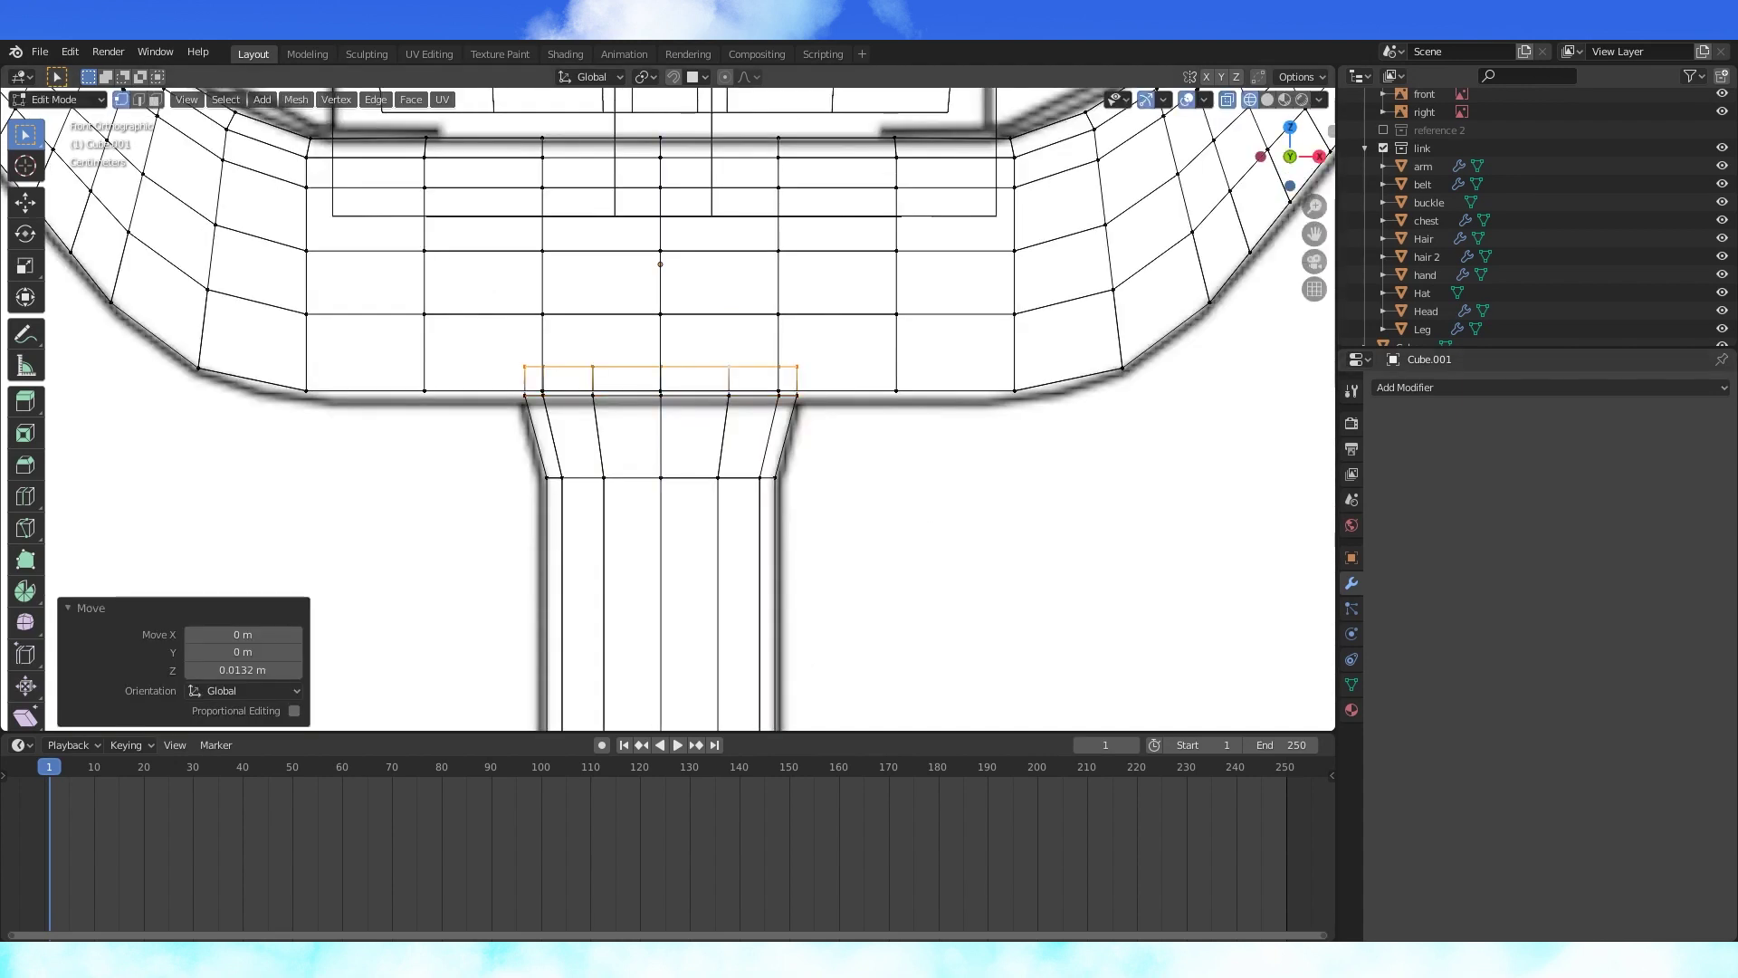
- Extrude the grip's bottom loop downward along Z to the pommel's widest line and scale it out to the reference rim
{"action": "scroll", "coordinate": [699, 272], "scroll_direction": "down", "scroll_amount": 9}
{"action": "scroll", "coordinate": [726, 380], "scroll_direction": "up", "scroll_amount": 4}
{"action": "left_click", "coordinate": [719, 438], "text": "alt"}
{"action": "middle_click_drag", "start_coordinate": [777, 424], "coordinate": [774, 354], "text": "shift"}
{"action": "key", "text": "e"}
{"action": "right_click", "coordinate": [770, 335]}
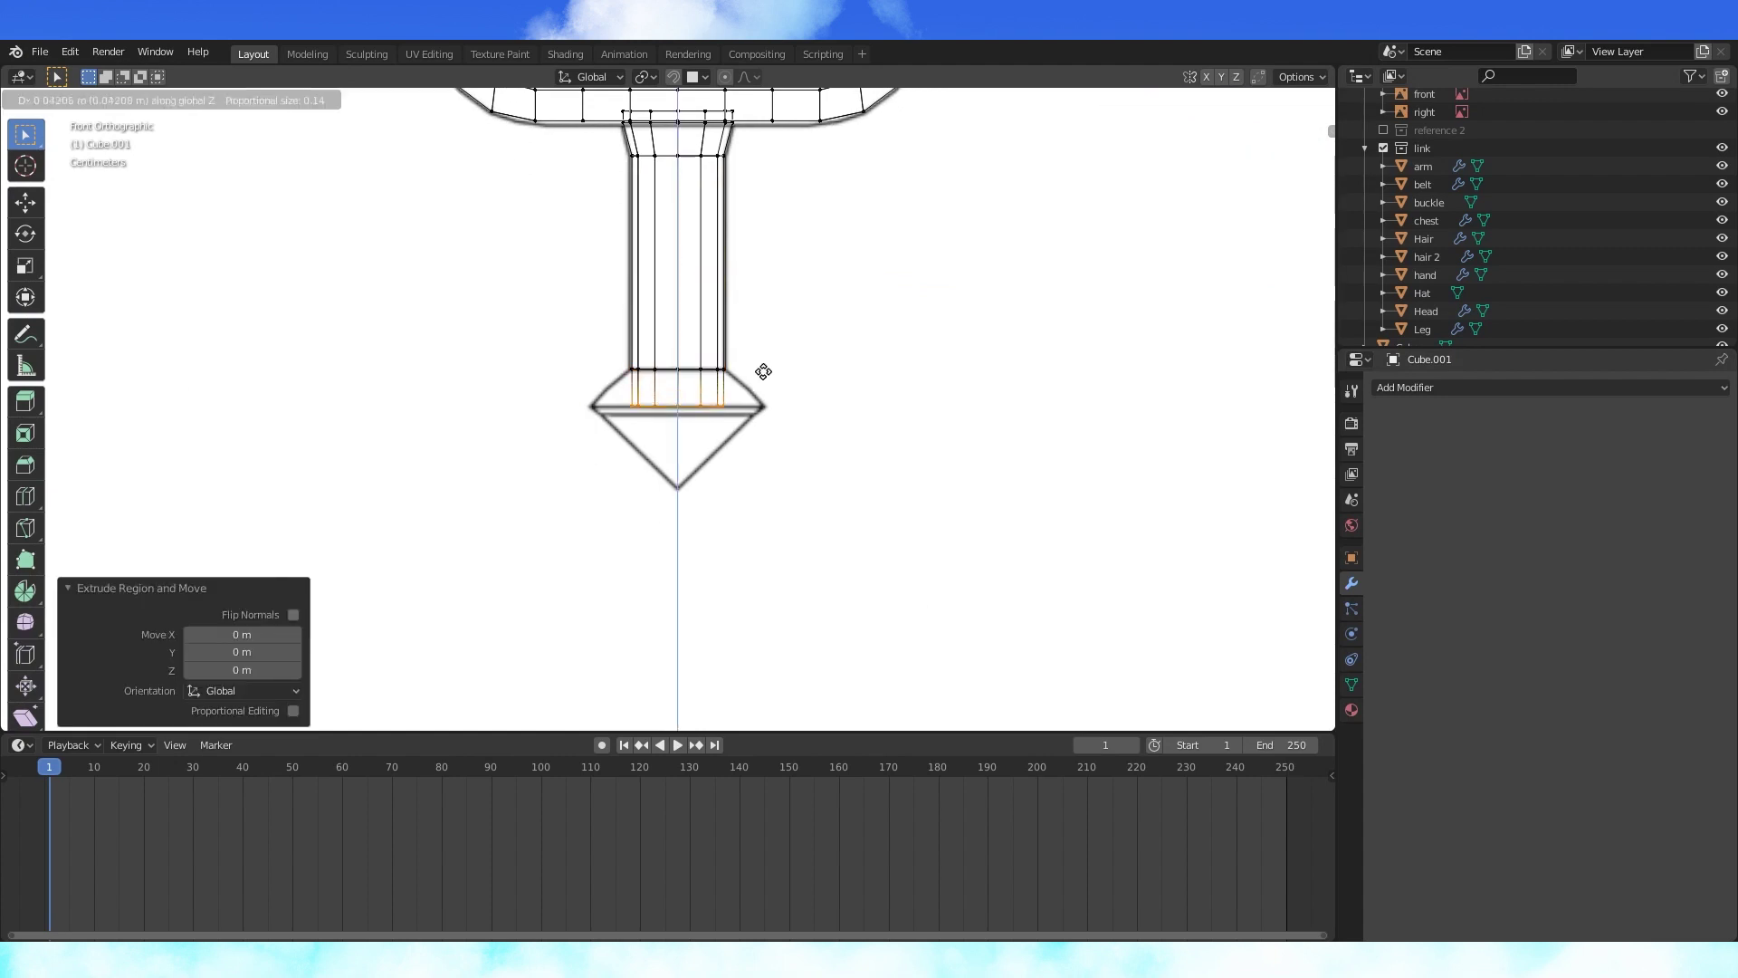
{"action": "left_click", "coordinate": [763, 371]}
{"action": "key", "text": "s"}
{"action": "left_click", "coordinate": [1084, 395]}
- Add a loop cut around the pommel's flared section and scale it to follow the reference curve
{"action": "key", "text": "ctrl+r"}
{"action": "left_click", "coordinate": [724, 390]}
{"action": "key", "text": "s"}
- Extrude the pommel's rim loop slightly downward along Z and scale the new loop to 0.873
{"action": "left_click", "coordinate": [725, 406], "text": "alt"}
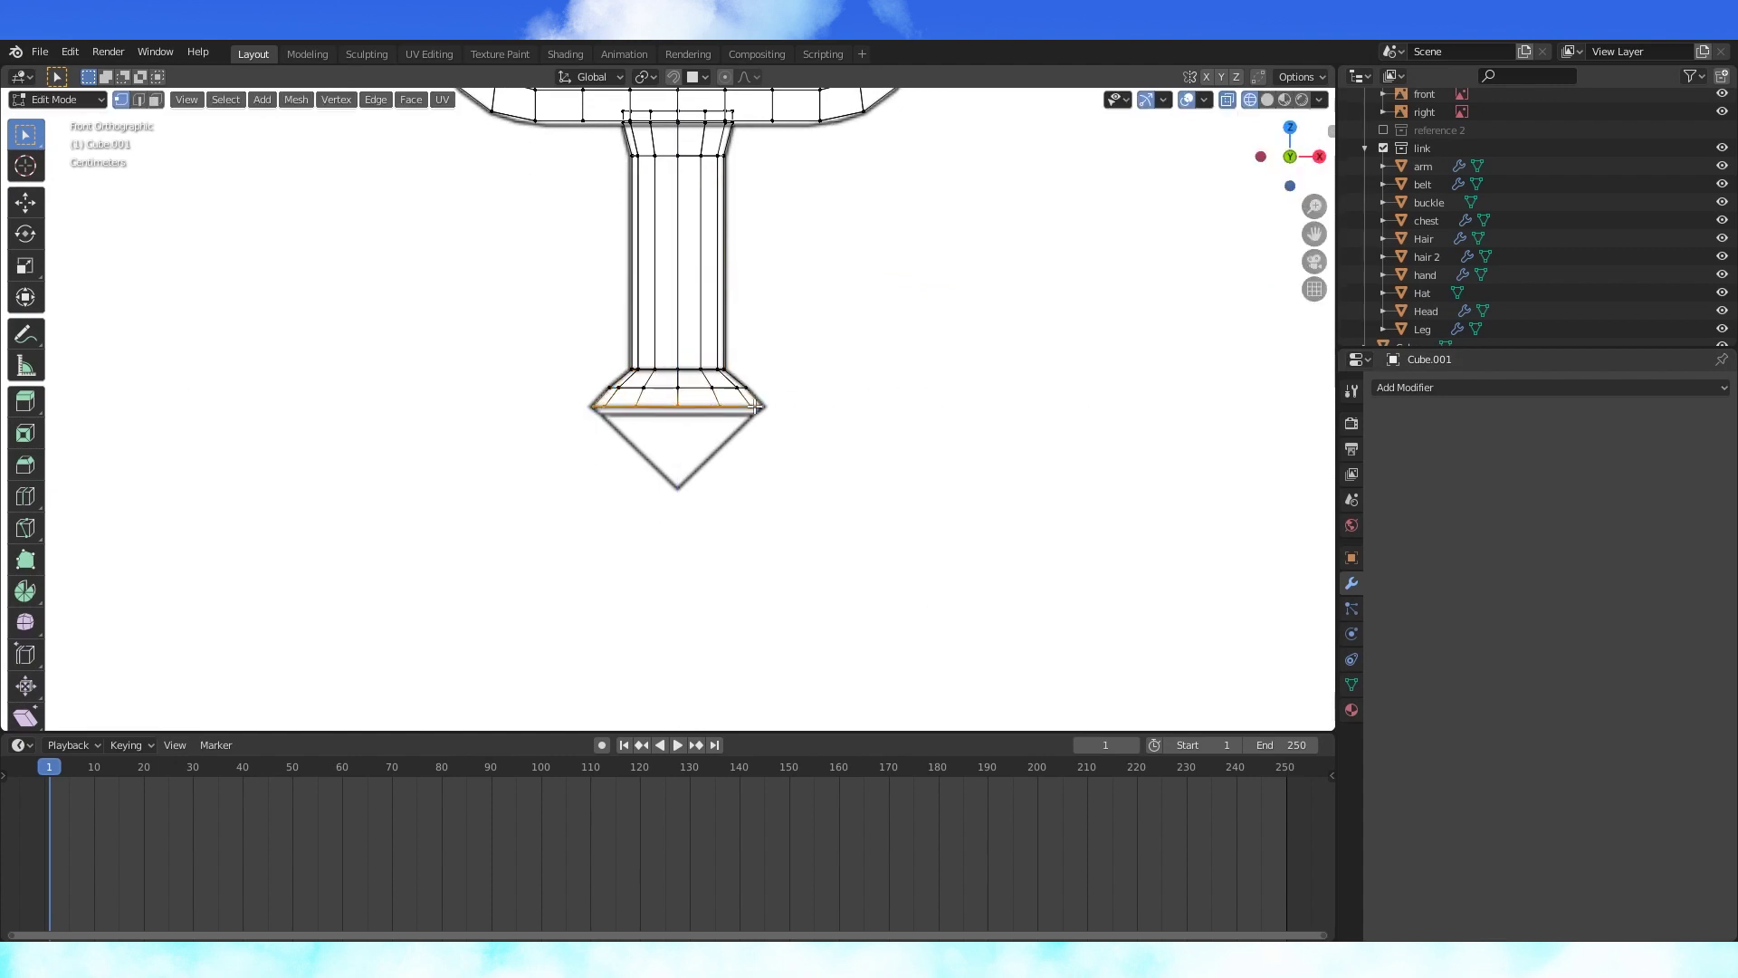
{"action": "key", "text": "e"}
{"action": "key", "text": "g"}
{"action": "key", "text": "z"}
{"action": "left_click", "coordinate": [887, 413]}
{"action": "key", "text": "s"}
{"action": "left_click", "coordinate": [1003, 418]}
- Snap the 3D cursor to the pommel's lower loop and add a six-vertex circle there, scaled to 0.091
{"action": "scroll", "coordinate": [745, 475], "scroll_direction": "up", "scroll_amount": 4}
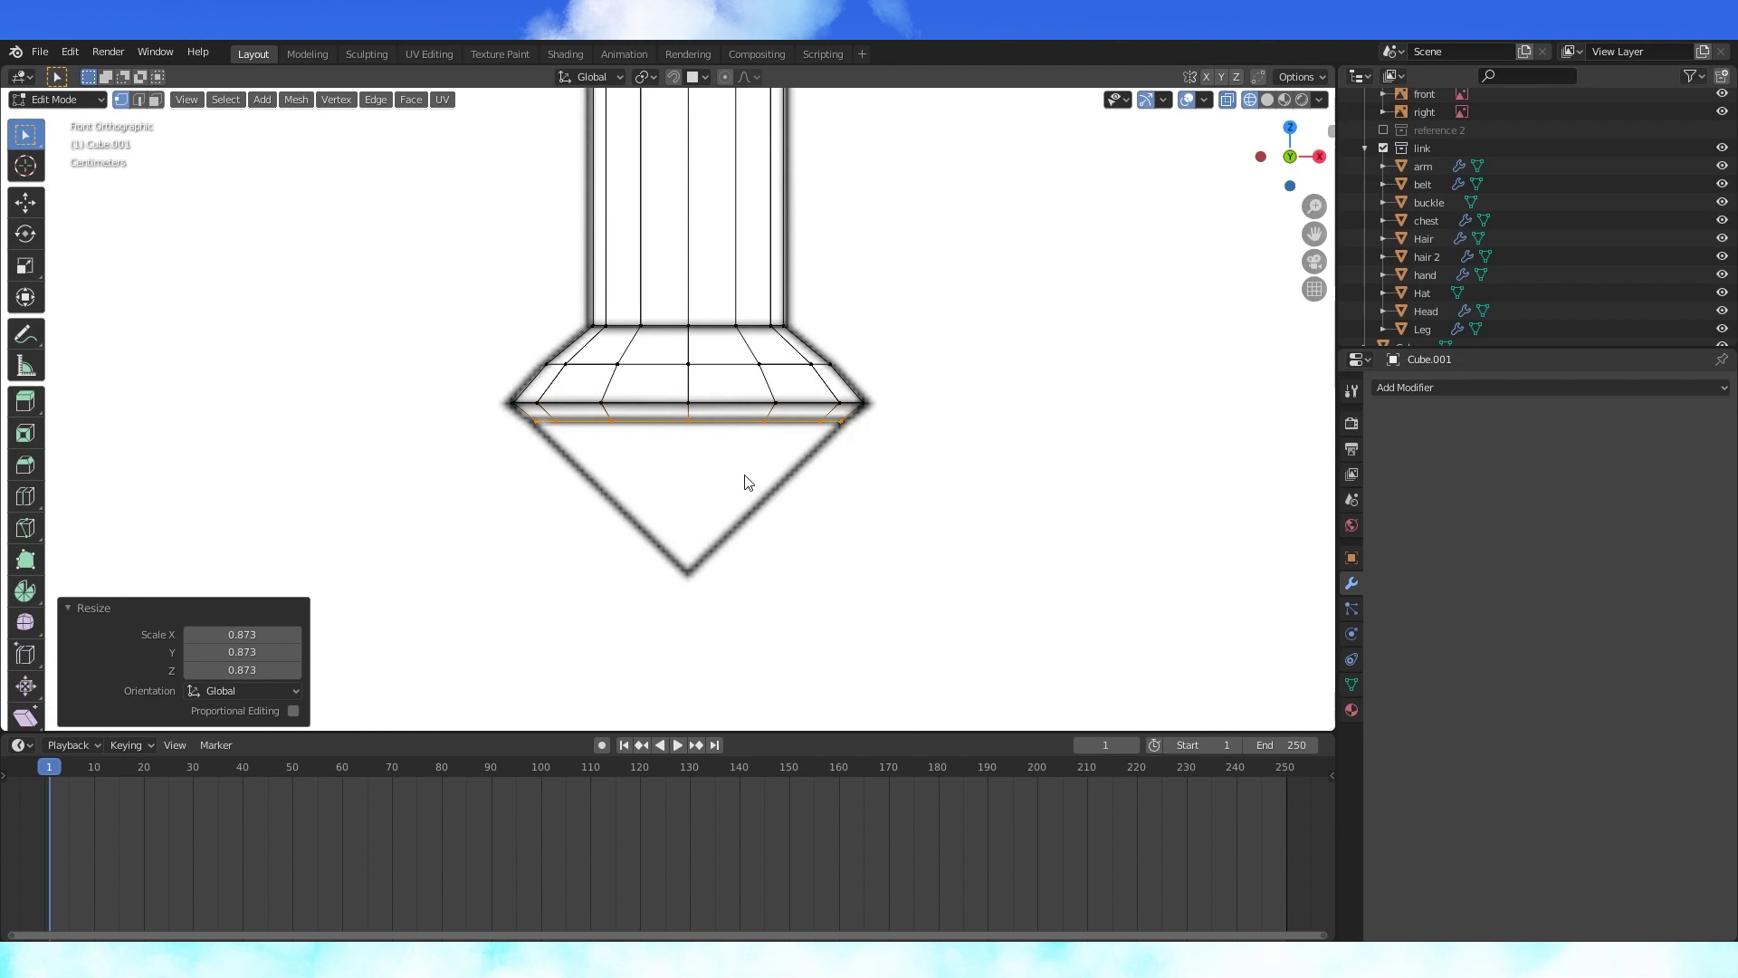
{"action": "key", "text": "shift+s"}
{"action": "left_click", "coordinate": [757, 567]}
{"action": "key", "text": "shift+a"}
{"action": "left_click", "coordinate": [721, 446]}
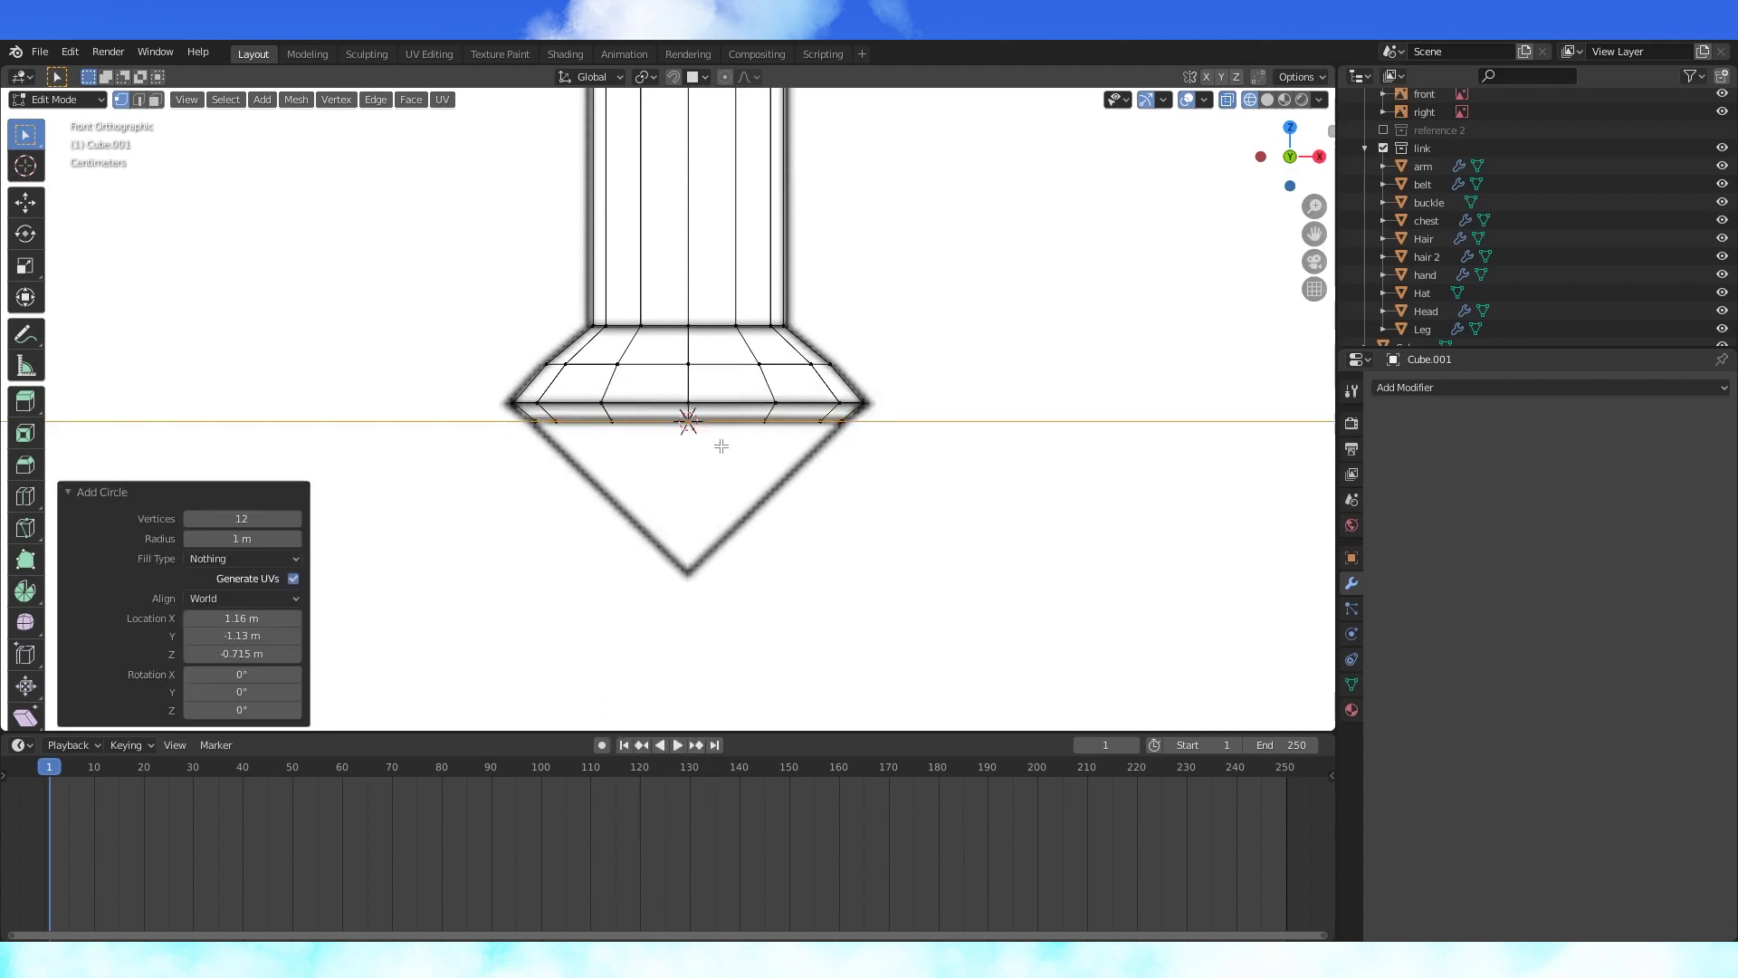
{"action": "key", "text": "Return"}
{"action": "scroll", "coordinate": [996, 435], "scroll_direction": "down", "scroll_amount": 6}
{"action": "key", "text": "s"}
{"action": "left_click", "coordinate": [711, 427]}
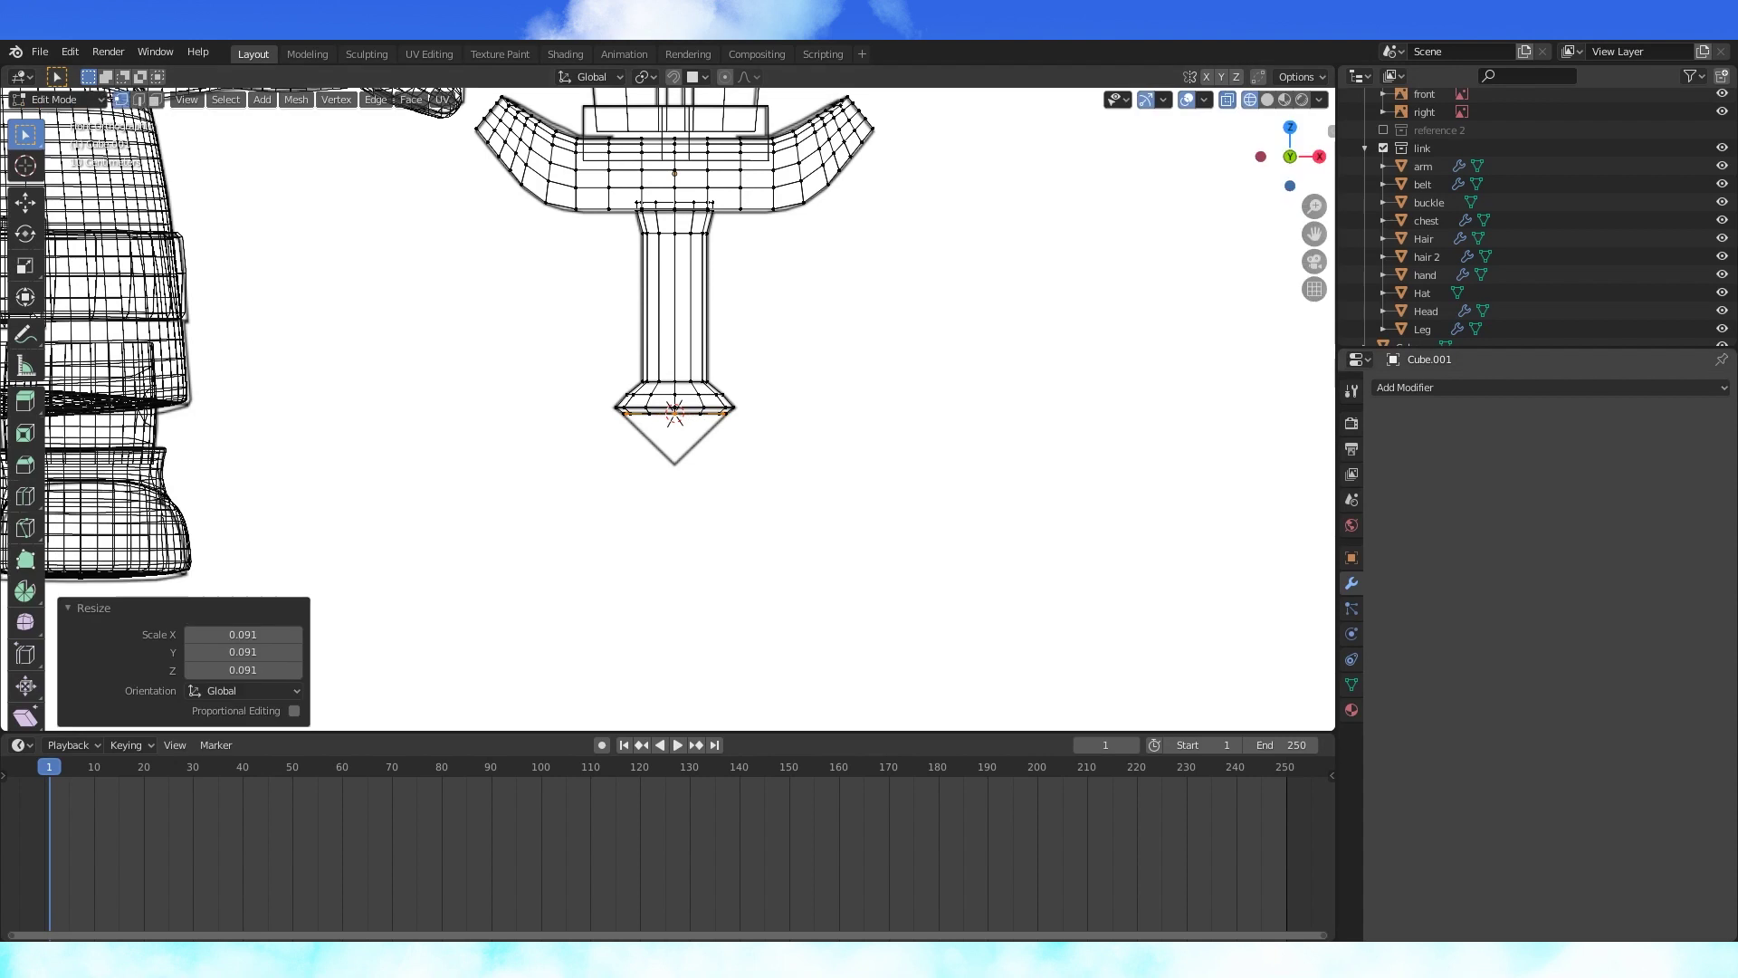
- Rotate the six-vertex circle 30° in the top view
{"action": "key", "text": "KP_7"}
{"action": "scroll", "coordinate": [711, 426], "scroll_direction": "up", "scroll_amount": 6}
{"action": "key", "text": "r"}
{"action": "key", "text": "3"}
{"action": "key", "text": "0"}
{"action": "key", "text": "Return"}
- Extrude the six-vertex circle downward along Z to the height of the pommel's tip
{"action": "key", "text": "KP_1"}
{"action": "key", "text": "shift+z"}
{"action": "scroll", "coordinate": [1028, 280], "scroll_direction": "up", "scroll_amount": 5}
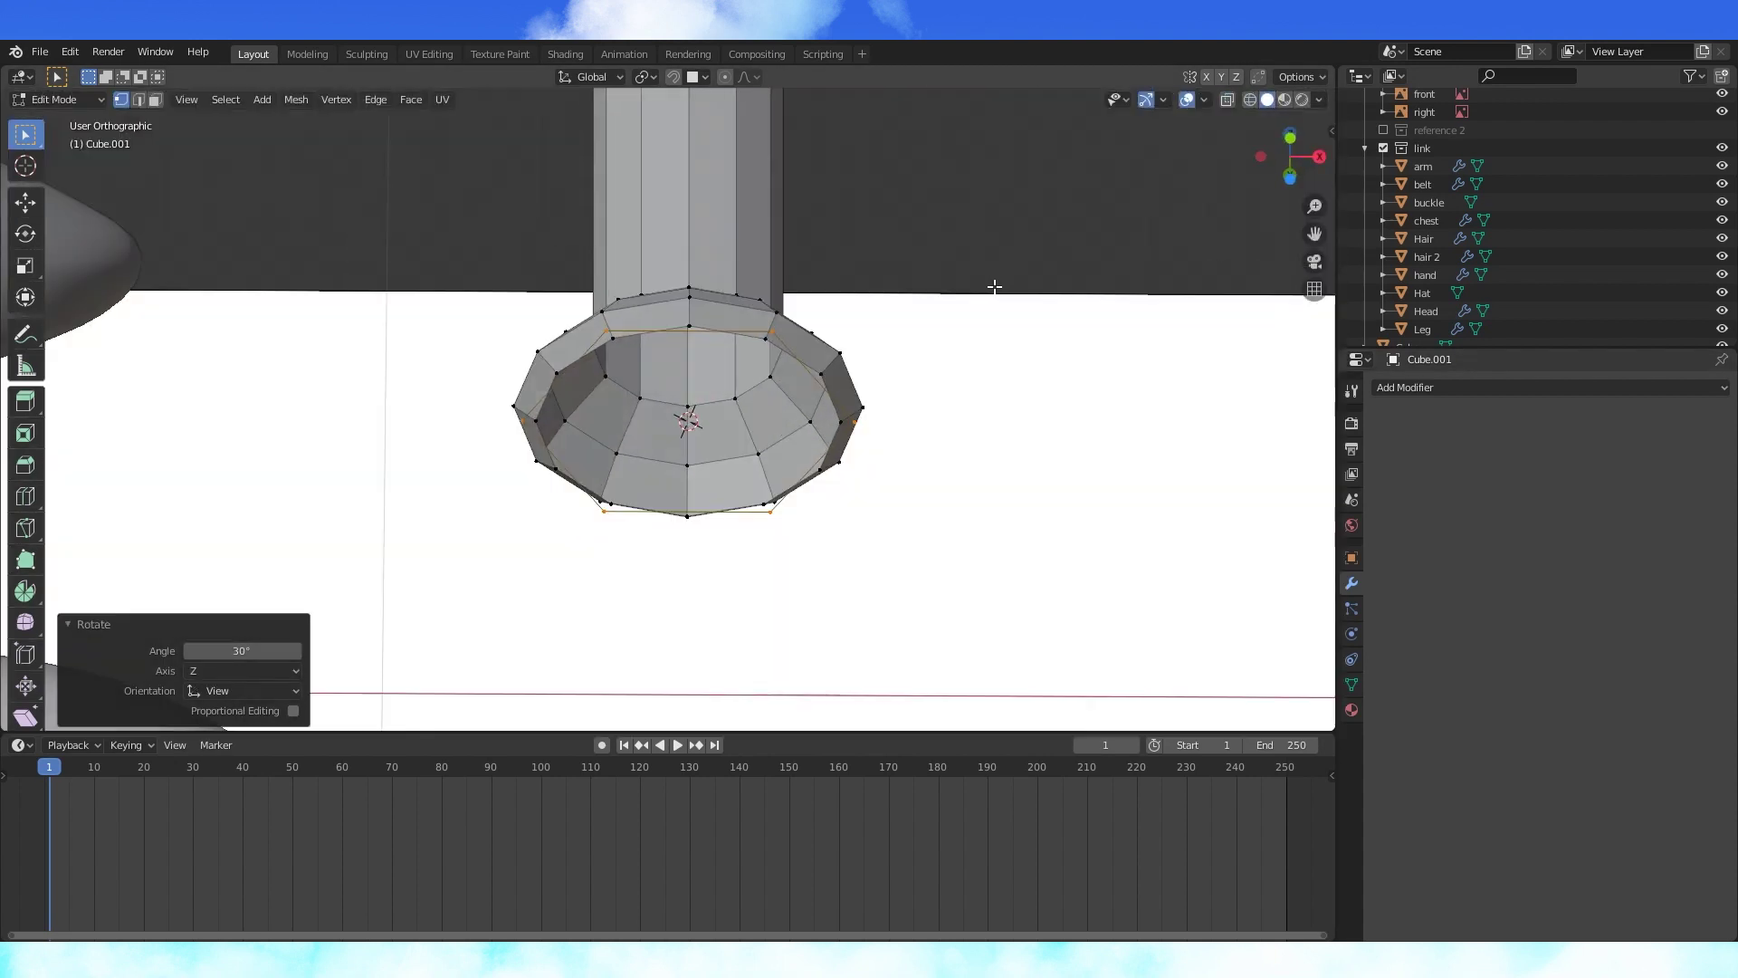
{"action": "left_click", "coordinate": [1029, 350]}
{"action": "key", "text": "e"}
{"action": "left_click", "coordinate": [1028, 350]}
{"action": "key", "text": "g"}
{"action": "key", "text": "z"}
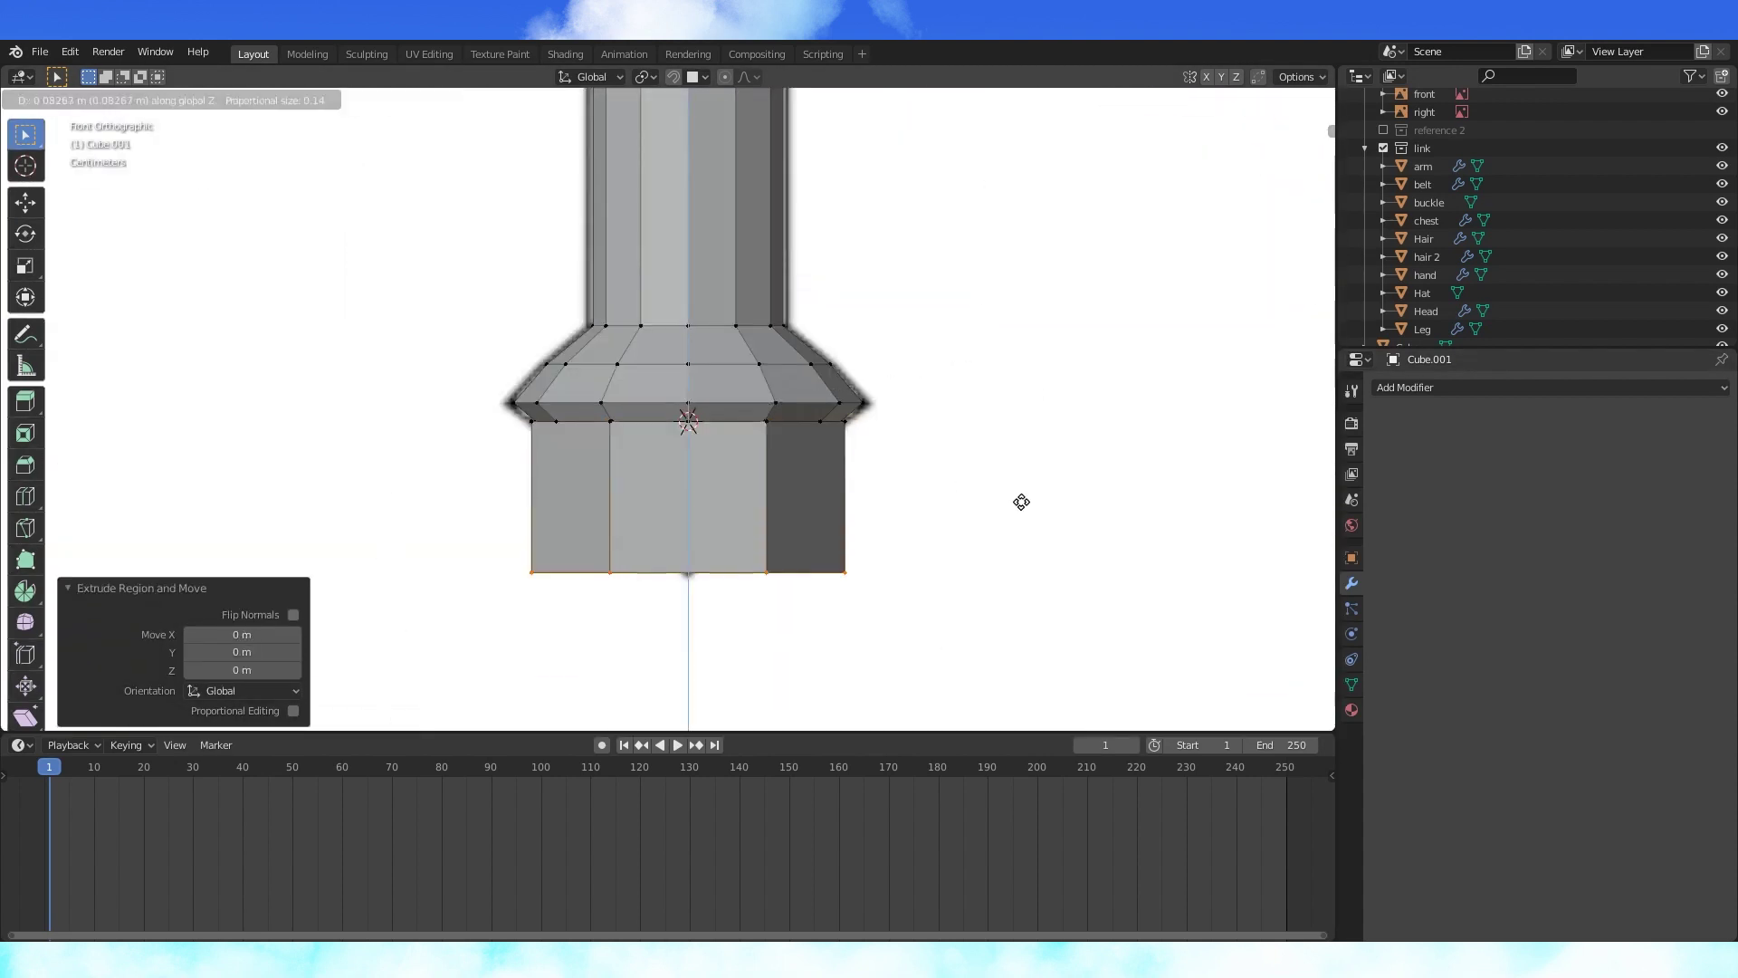
{"action": "left_click", "coordinate": [1021, 494]}
- Select the vertical edges of the hexagonal extrusion, hide the reference 1 collection, and bevel the edges narrowly
{"action": "left_click", "coordinate": [140, 99]}
{"action": "middle_click_drag", "start_coordinate": [462, 436], "coordinate": [853, 411]}
{"action": "key", "text": "shift+z"}
{"action": "left_click", "coordinate": [900, 507], "text": "ctrl+alt"}
{"action": "key", "text": "shift+z"}
{"action": "left_click", "coordinate": [1384, 130]}
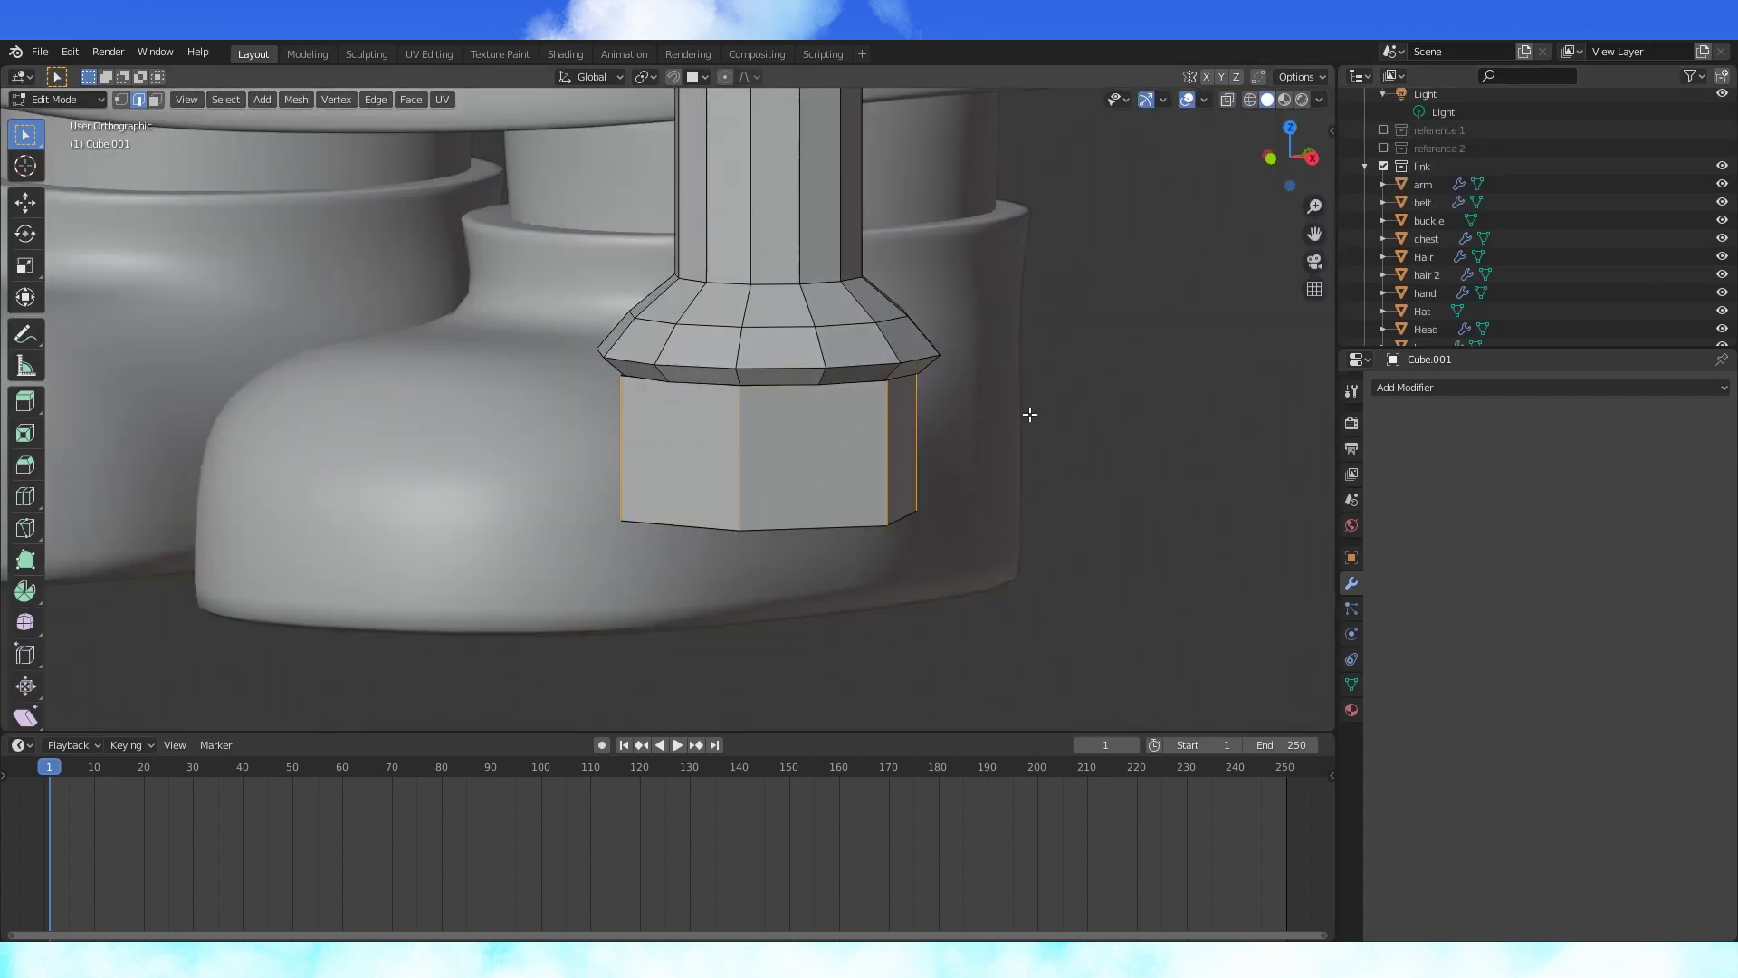
{"action": "key", "text": "ctrl+b"}
{"action": "left_click", "coordinate": [1005, 454]}
- Show the reference 1 collection again and move the whole linked hexagonal extrusion -0.00413 m along Z
{"action": "key", "text": "1"}
{"action": "key", "text": "l"}
{"action": "key", "text": "KP_1"}
{"action": "key", "text": "shift+z"}
{"action": "left_click", "coordinate": [1384, 130]}
{"action": "key", "text": "g"}
{"action": "key", "text": "z"}
{"action": "left_click", "coordinate": [970, 517]}
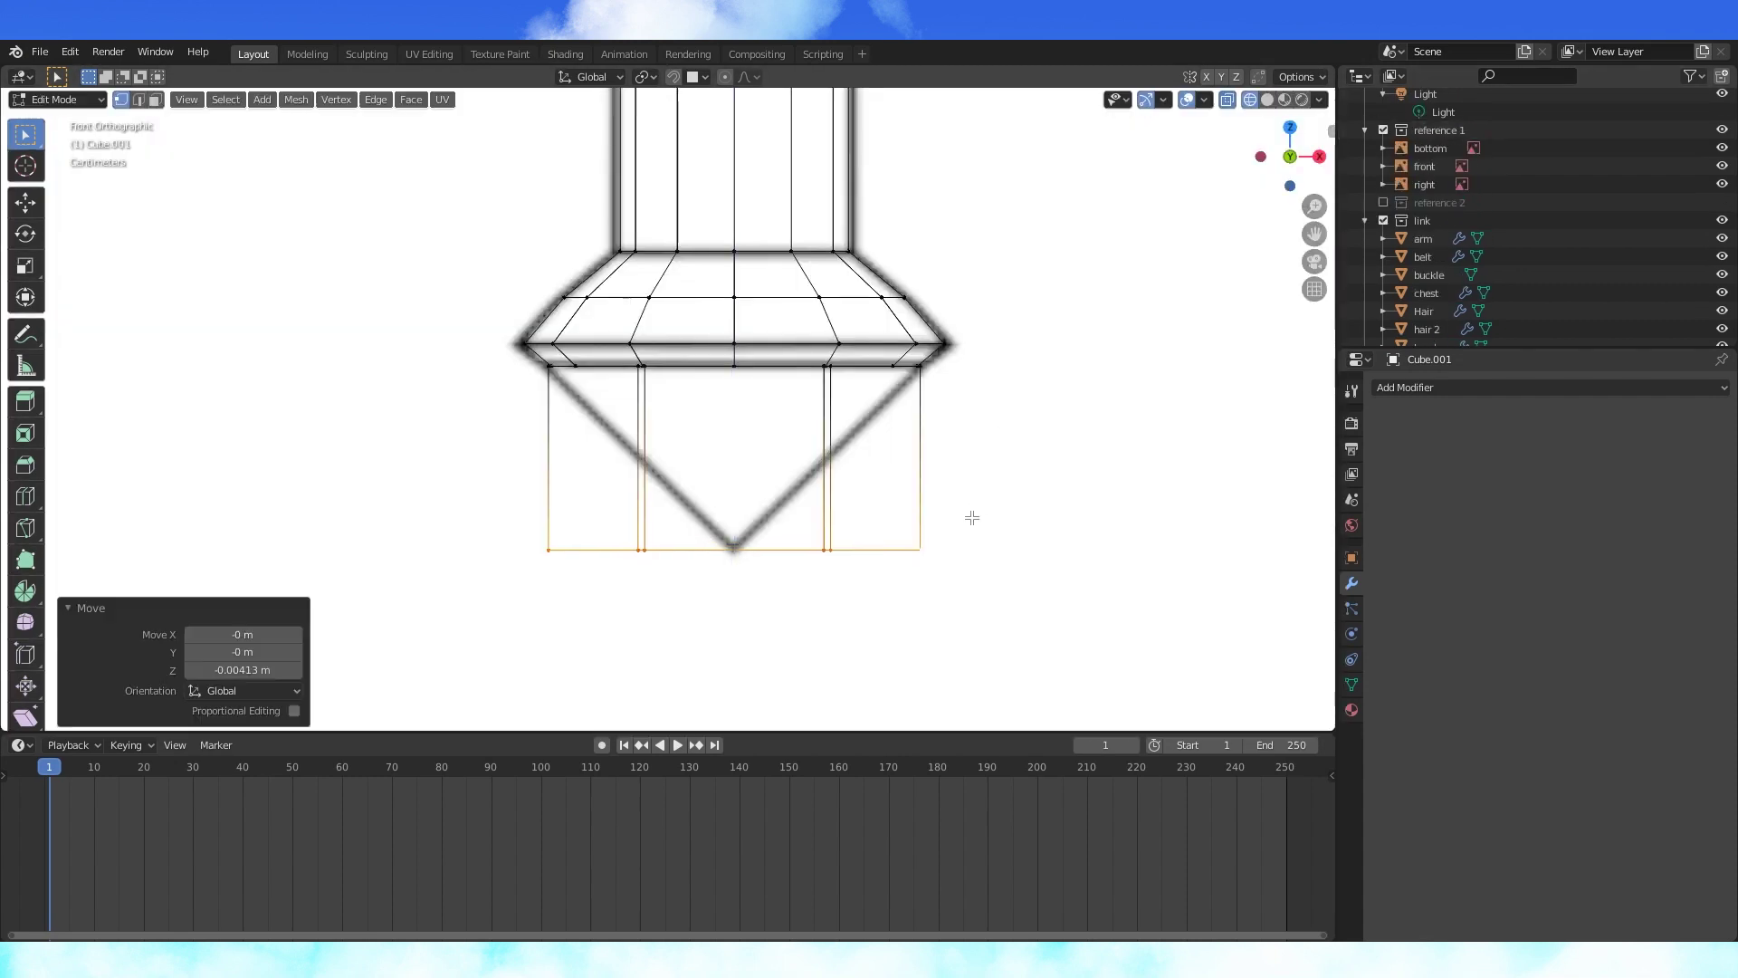
- Collapse the extrusion's lower end to a single tip and move its upper edge loop 0.00201 m along Z
{"action": "scroll", "coordinate": [858, 365], "scroll_direction": "up", "scroll_amount": 2}
{"action": "left_click", "coordinate": [857, 353], "text": "alt"}
{"action": "middle_click_drag", "start_coordinate": [857, 365], "coordinate": [665, 302]}
{"action": "key", "text": "KP_7"}
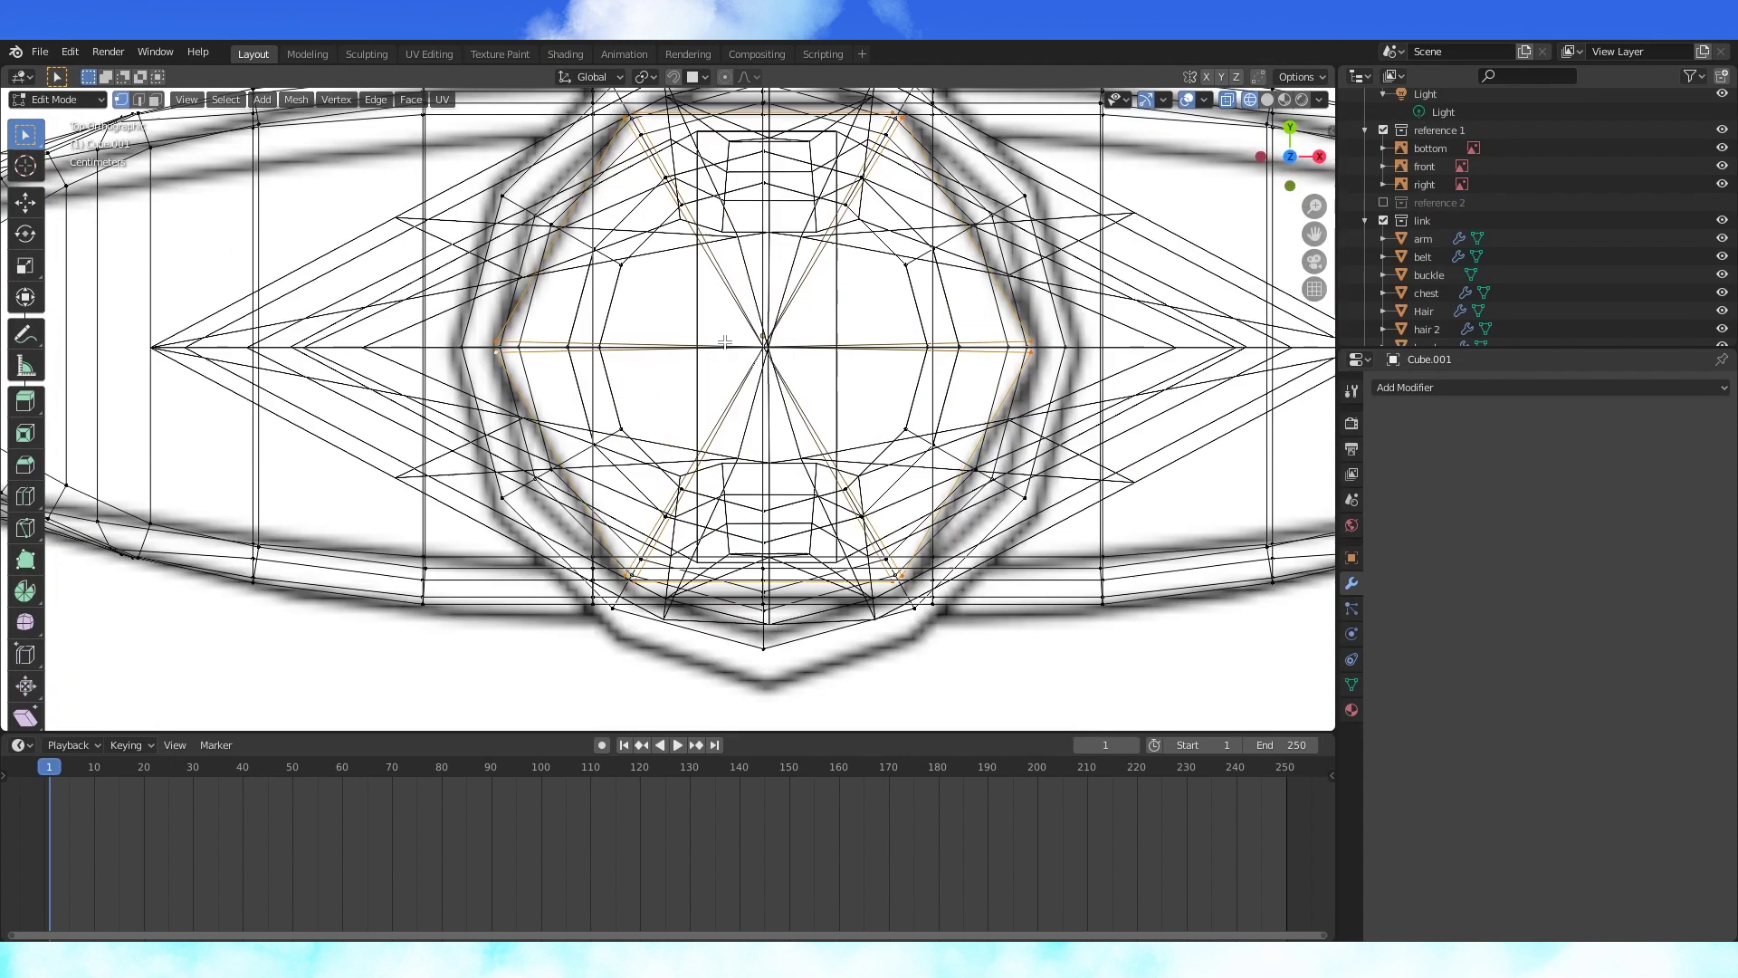
{"action": "key", "text": "KP_1"}
{"action": "key", "text": "g"}
{"action": "key", "text": "z"}
{"action": "left_click", "coordinate": [775, 340]}
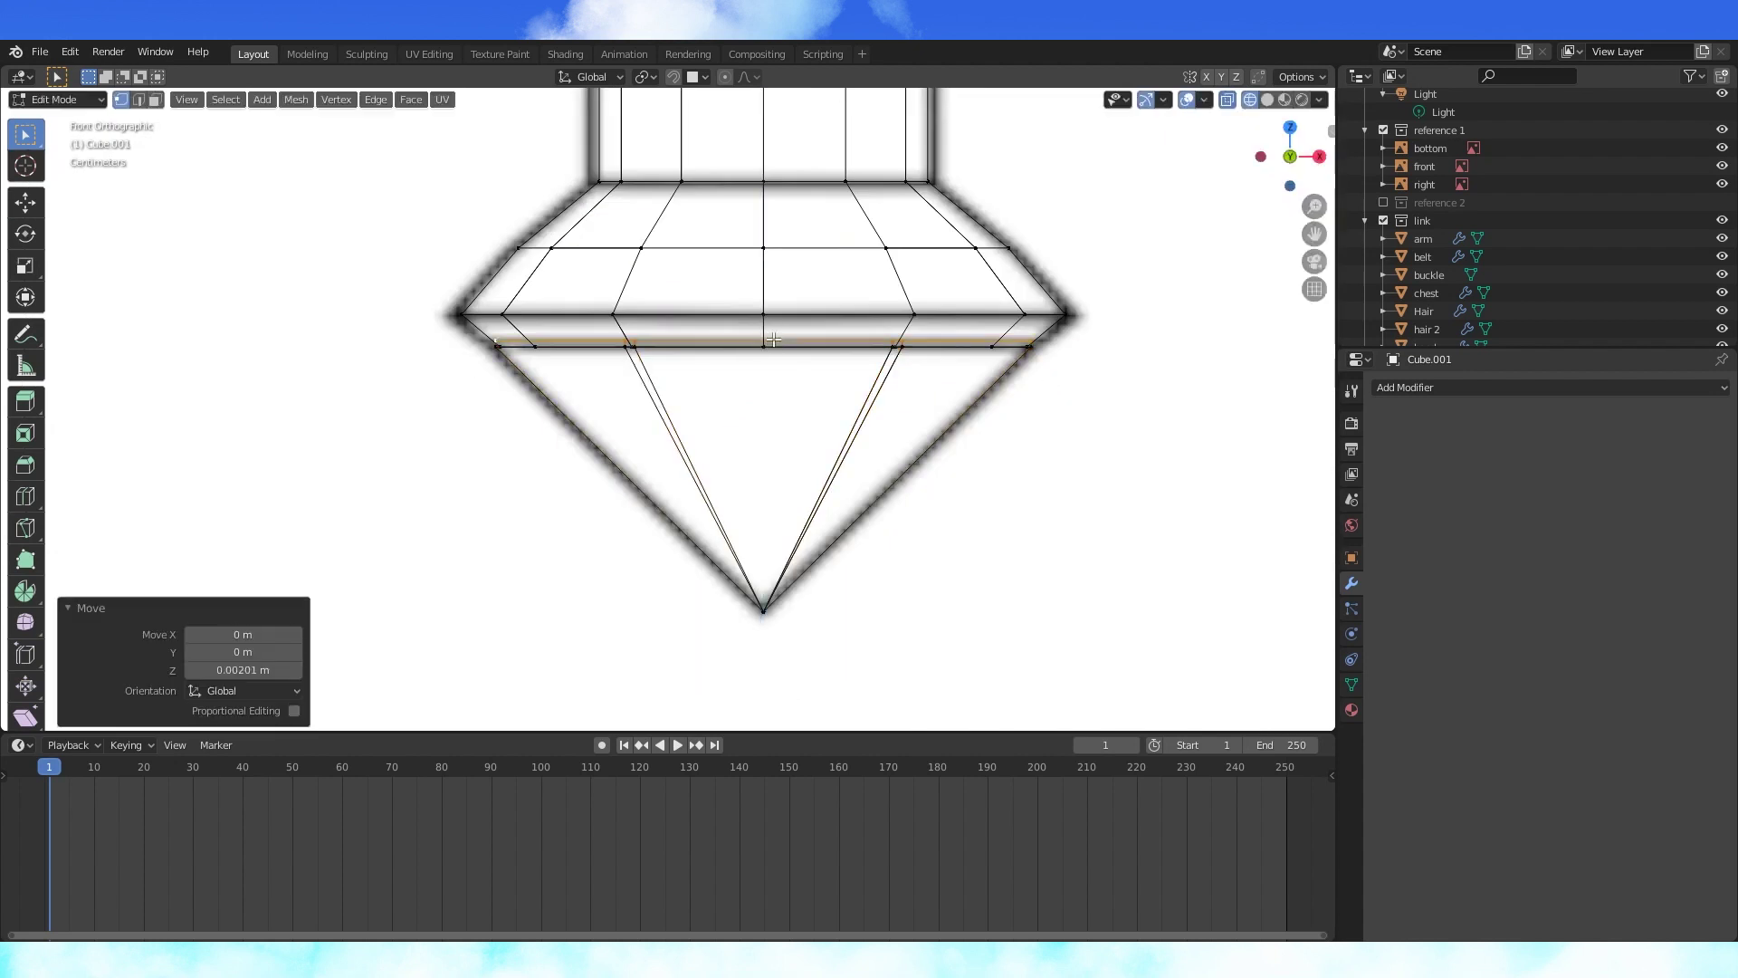
- Select the whole linked spike below the pommel and scale it to 0.984
{"action": "key", "text": "shift+z"}
{"action": "scroll", "coordinate": [1118, 353], "scroll_direction": "down", "scroll_amount": 3}
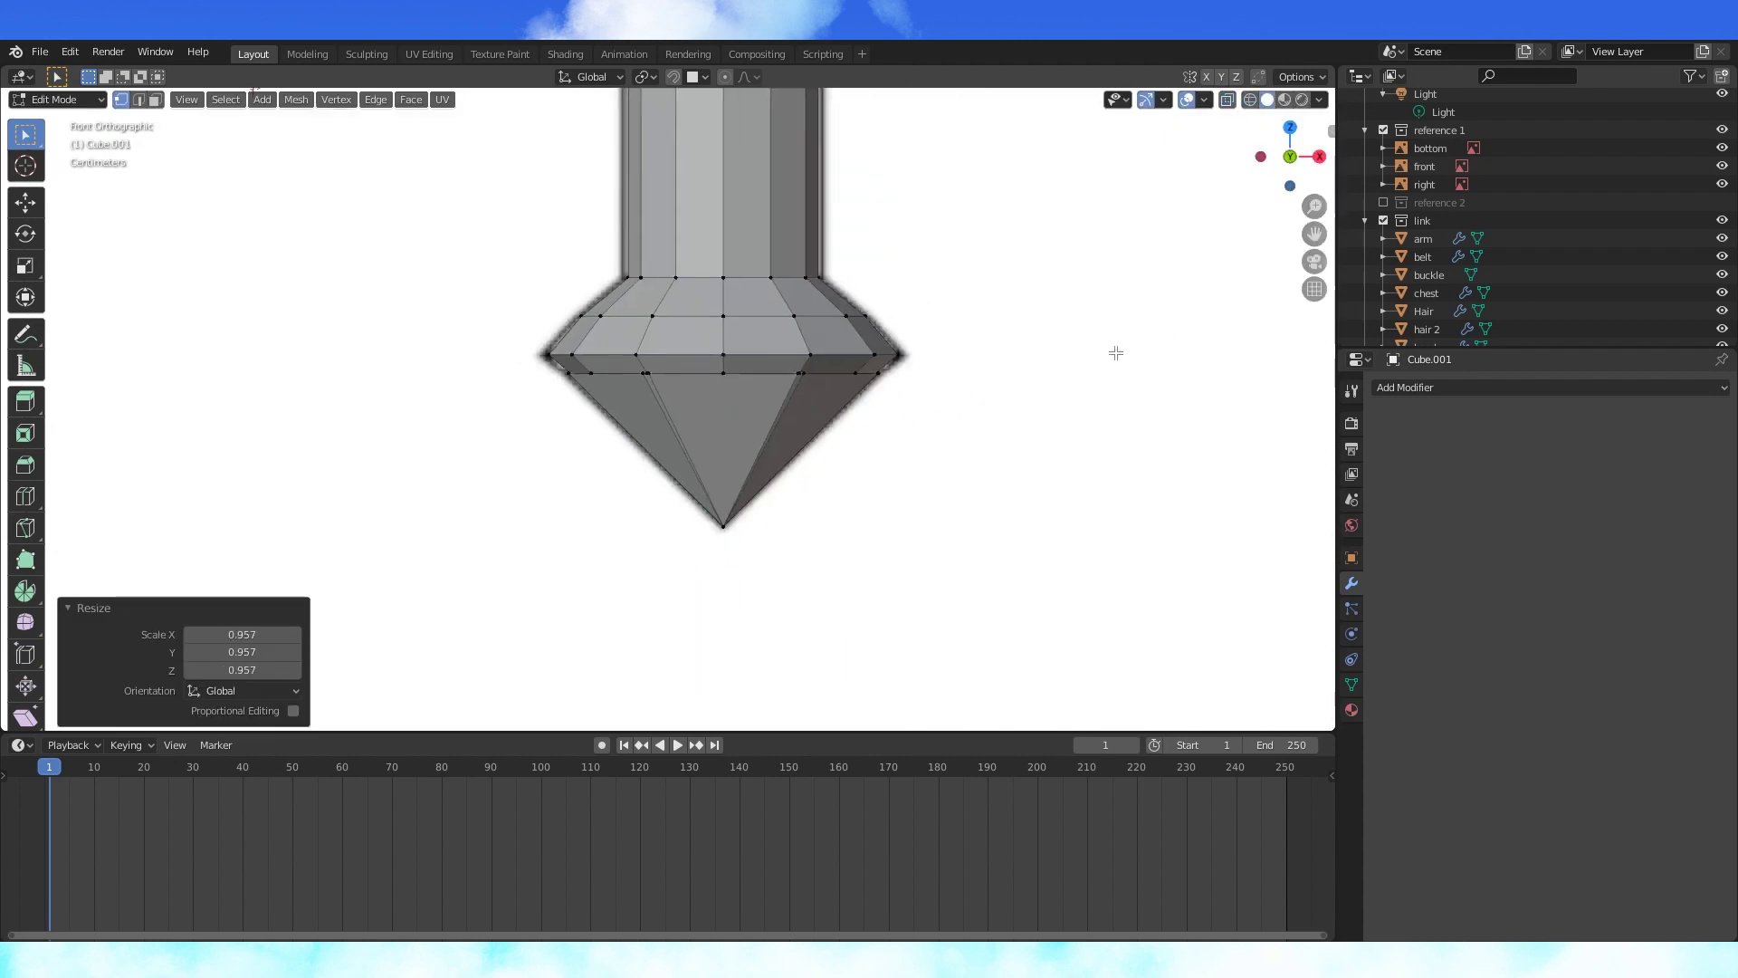
{"action": "middle_click_drag", "start_coordinate": [1117, 353], "coordinate": [770, 396]}
{"action": "key", "text": "ctrl+l"}
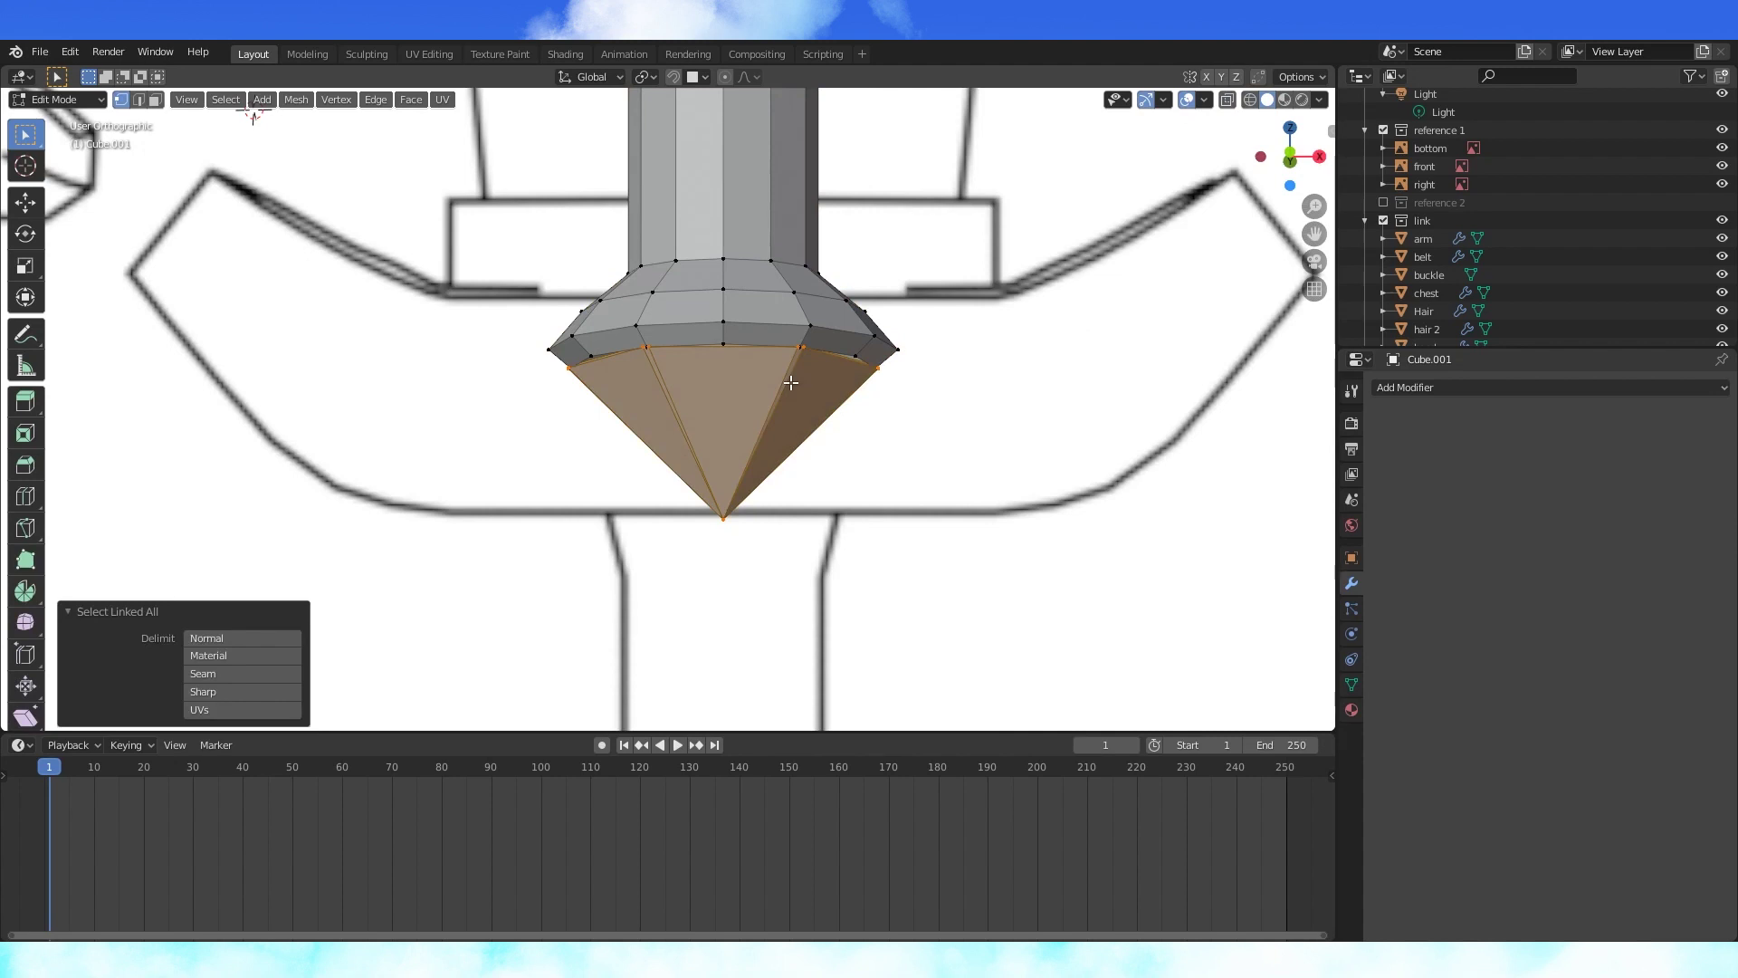
{"action": "key", "text": "KP_1"}
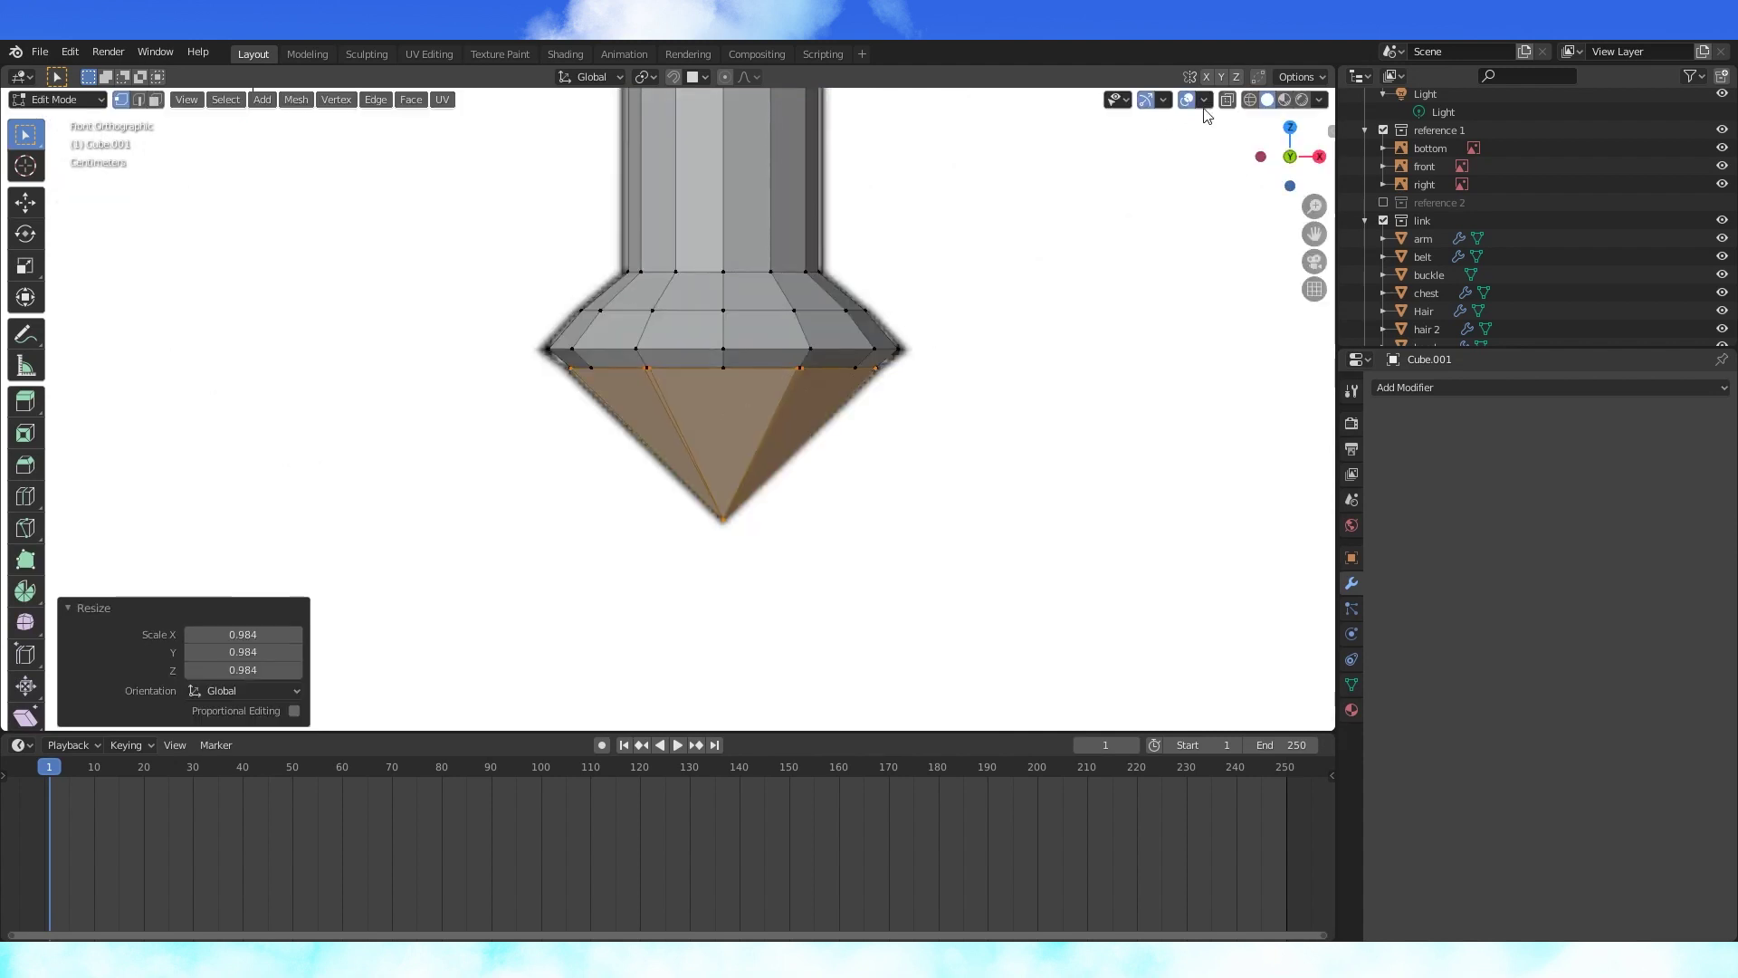
{"action": "left_click", "coordinate": [1228, 100]}
- Leave mesh editing and rename the two sword objects "sword blade" and "sword handle"
{"action": "scroll", "coordinate": [1004, 300], "scroll_direction": "down", "scroll_amount": 9}
{"action": "middle_click_drag", "start_coordinate": [1004, 300], "coordinate": [974, 427], "text": "shift"}
{"action": "key", "text": "Tab"}
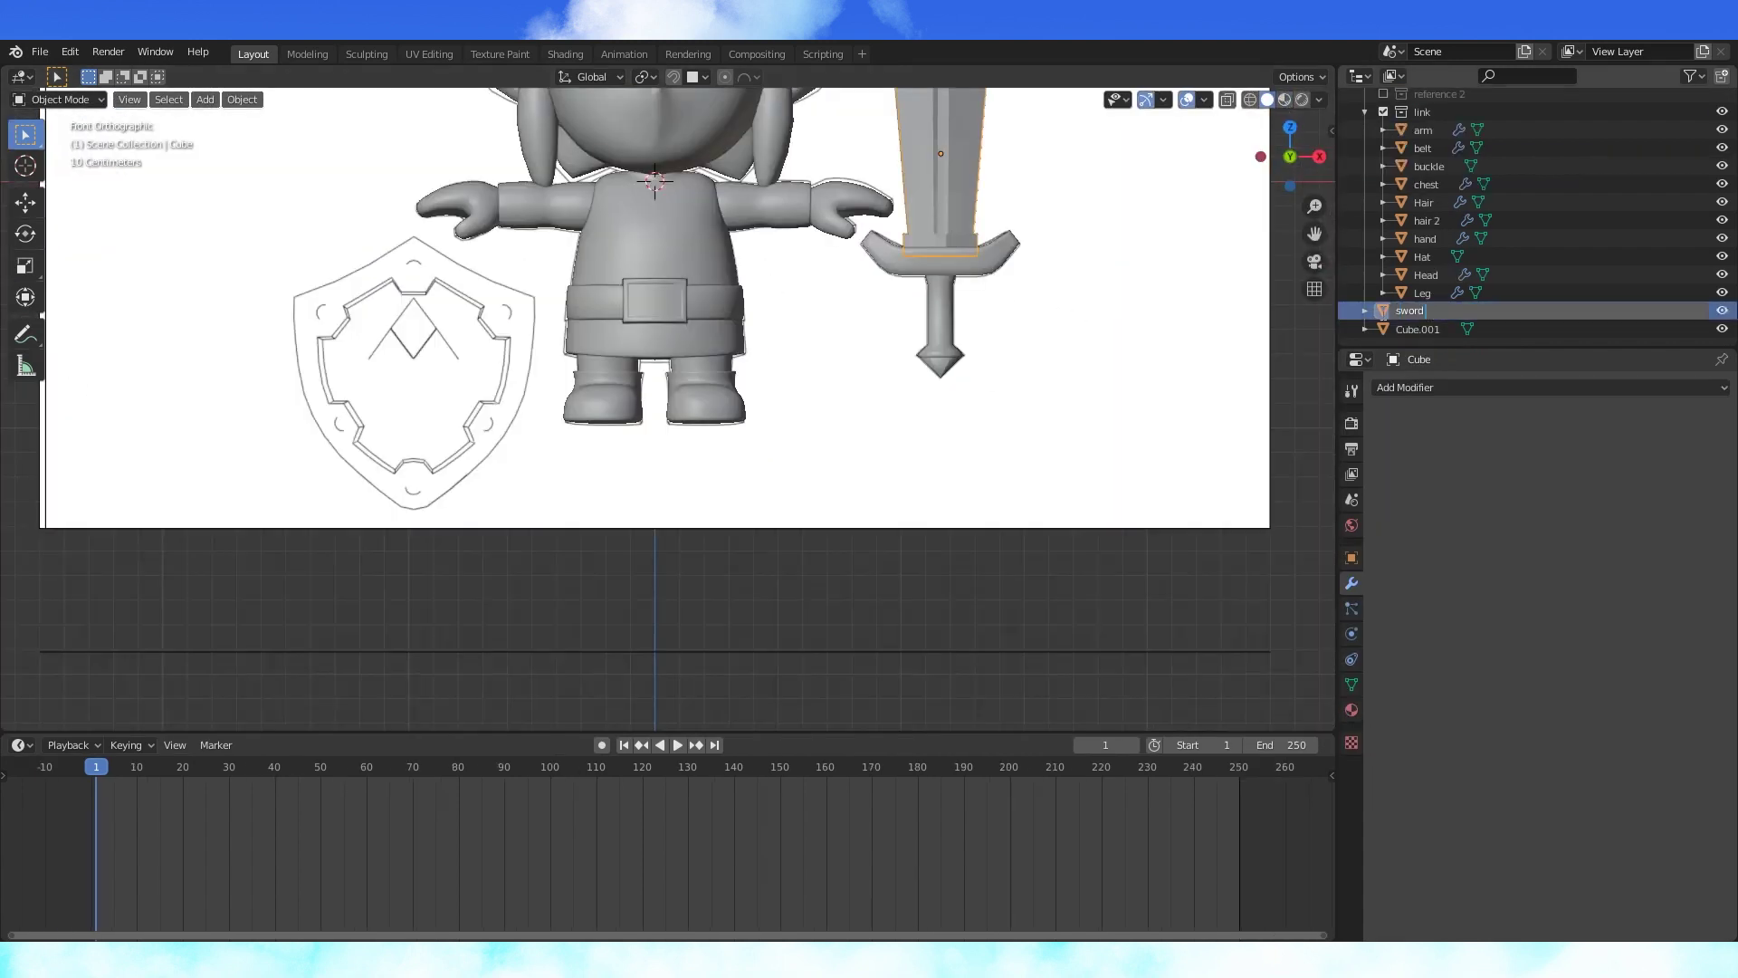
{"action": "type", "text": "handle"}
{"action": "key", "text": "Return"}
- Add a cube and move it over the shield in the front reference drawing
{"action": "scroll", "coordinate": [549, 331], "scroll_direction": "up", "scroll_amount": 4}
{"action": "middle_click_drag", "start_coordinate": [177, 355], "coordinate": [710, 416], "text": "shift"}
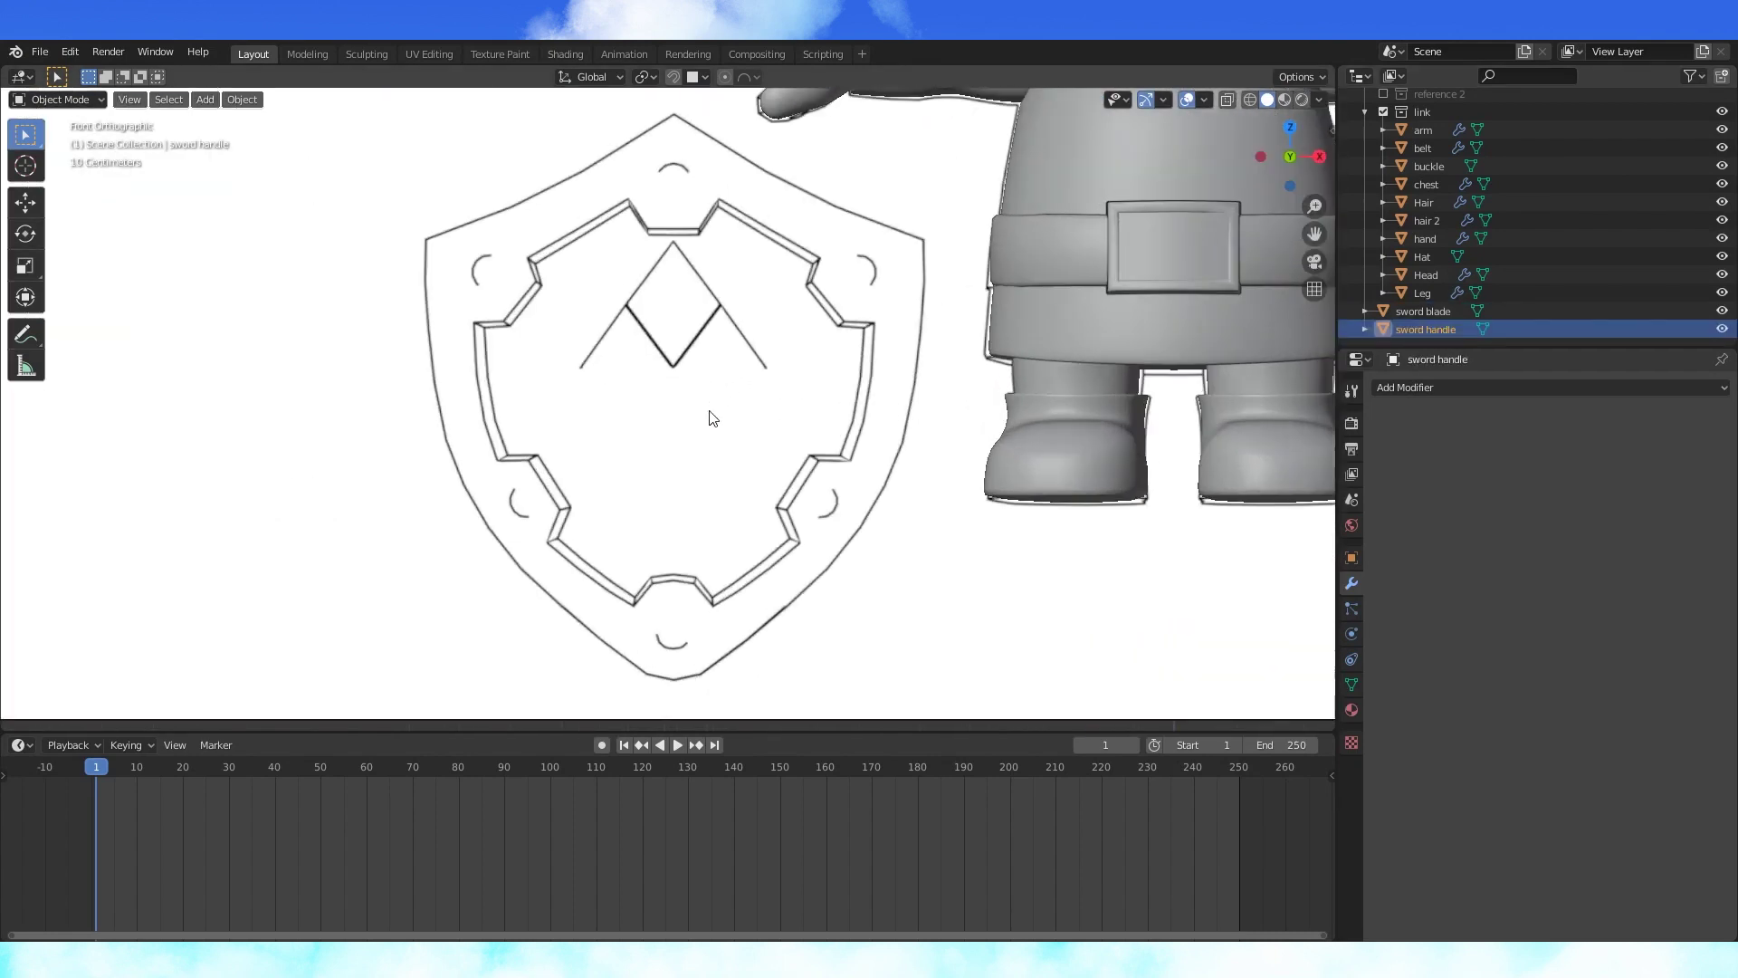
{"action": "scroll", "coordinate": [692, 423], "scroll_direction": "down", "scroll_amount": 4}
{"action": "key", "text": "shift+a"}
{"action": "left_click", "coordinate": [1047, 406]}
{"action": "key", "text": "shift+z"}
{"action": "key", "text": "g"}
{"action": "left_click", "coordinate": [727, 340]}
- Add a centred vertical loop cut through the cube
{"action": "key", "text": "Tab"}
{"action": "key", "text": "ctrl+r"}
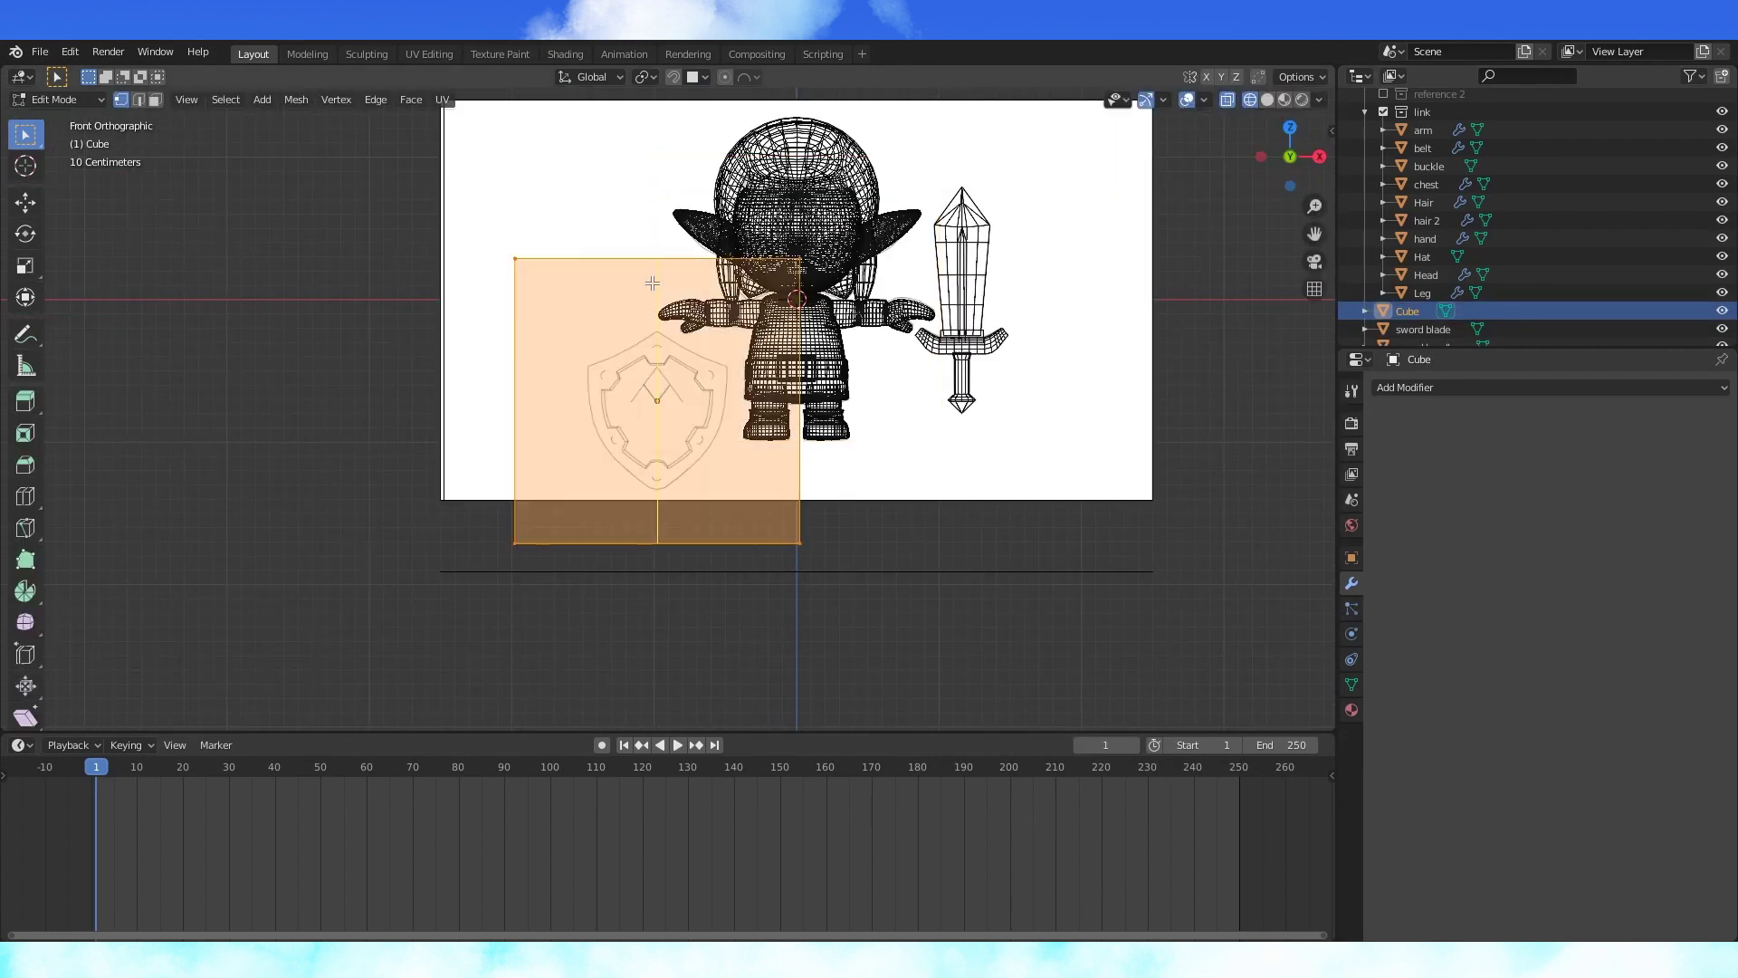
{"action": "left_click", "coordinate": [652, 281]}
{"action": "right_click", "coordinate": [652, 281]}
- Select the vertices on the left side of the cube and delete them
{"action": "key", "text": "alt+a"}
{"action": "key", "text": "c"}
{"action": "left_click_drag", "start_coordinate": [518, 258], "coordinate": [502, 554]}
{"action": "right_click", "coordinate": [506, 534]}
{"action": "key", "text": "x"}
{"action": "left_click", "coordinate": [505, 523]}
- Add a Mirror modifier on the X axis to the half cube and enable Clipping
{"action": "left_click", "coordinate": [1548, 388]}
{"action": "left_click", "coordinate": [1417, 678]}
{"action": "key", "text": "Tab"}
{"action": "scroll", "coordinate": [1084, 363], "scroll_direction": "up", "scroll_amount": 3}
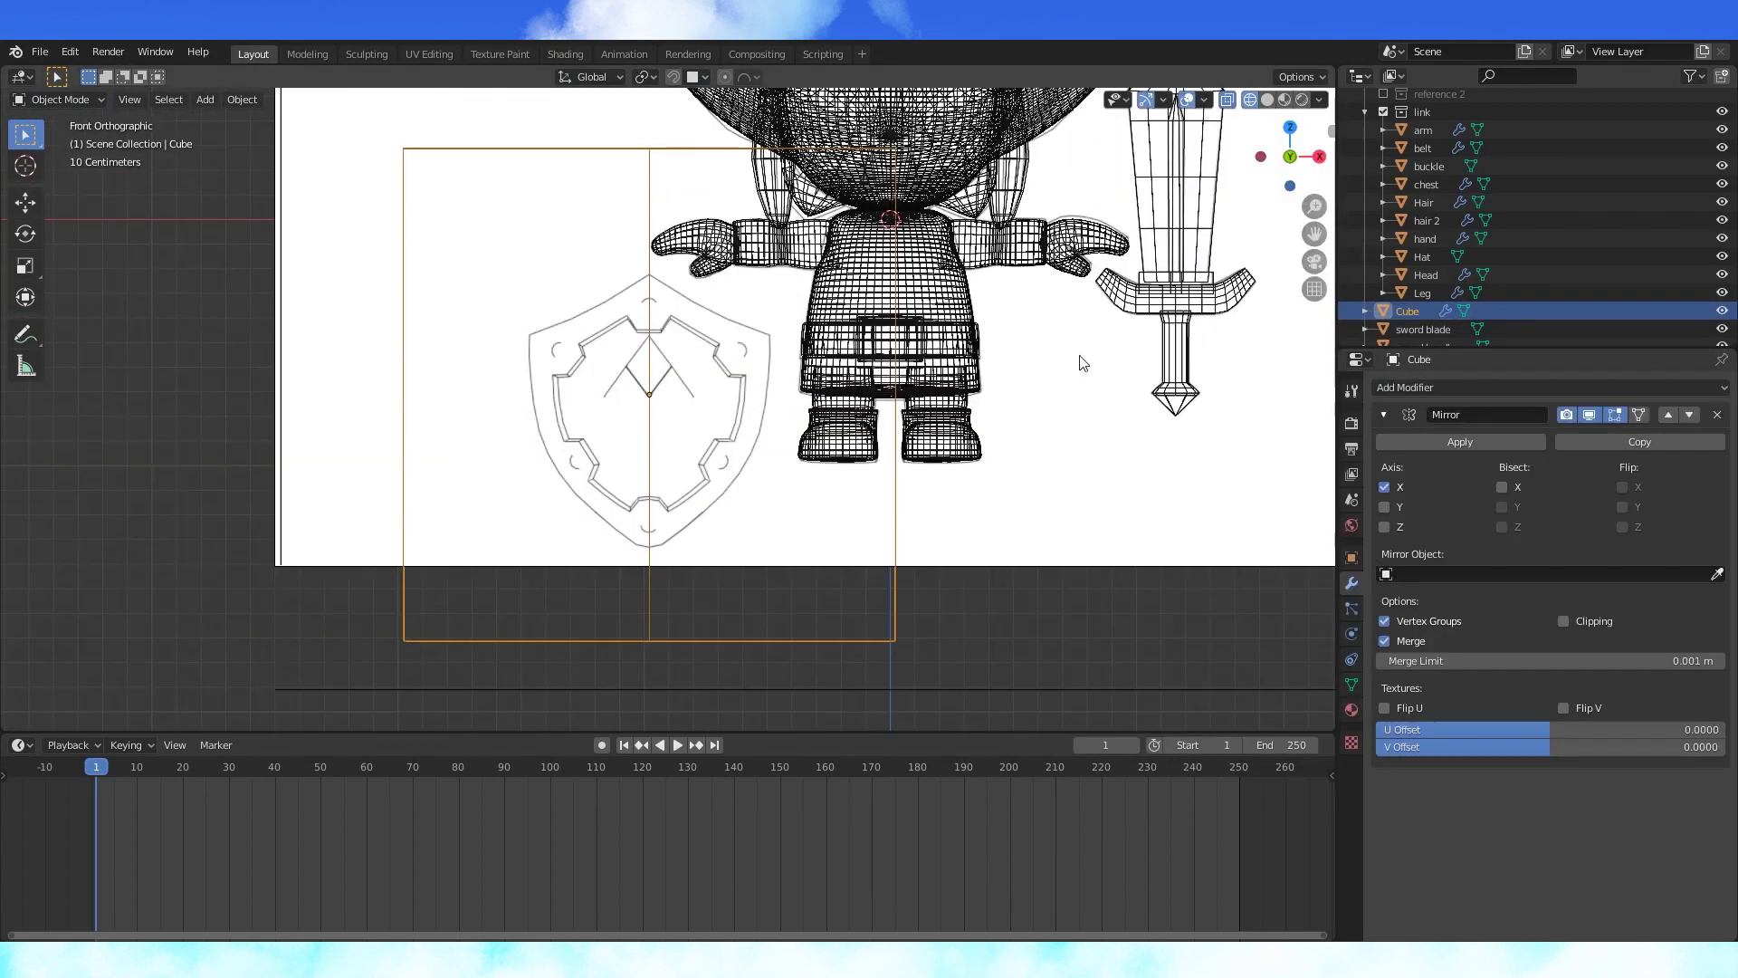
{"action": "right_click", "coordinate": [672, 511]}
{"action": "left_click", "coordinate": [1563, 621]}
- Move the half cube's corner vertices onto the shield outline in the front reference drawing
{"action": "key", "text": "alt+a"}
{"action": "key", "text": "c"}
{"action": "left_click", "coordinate": [771, 516]}
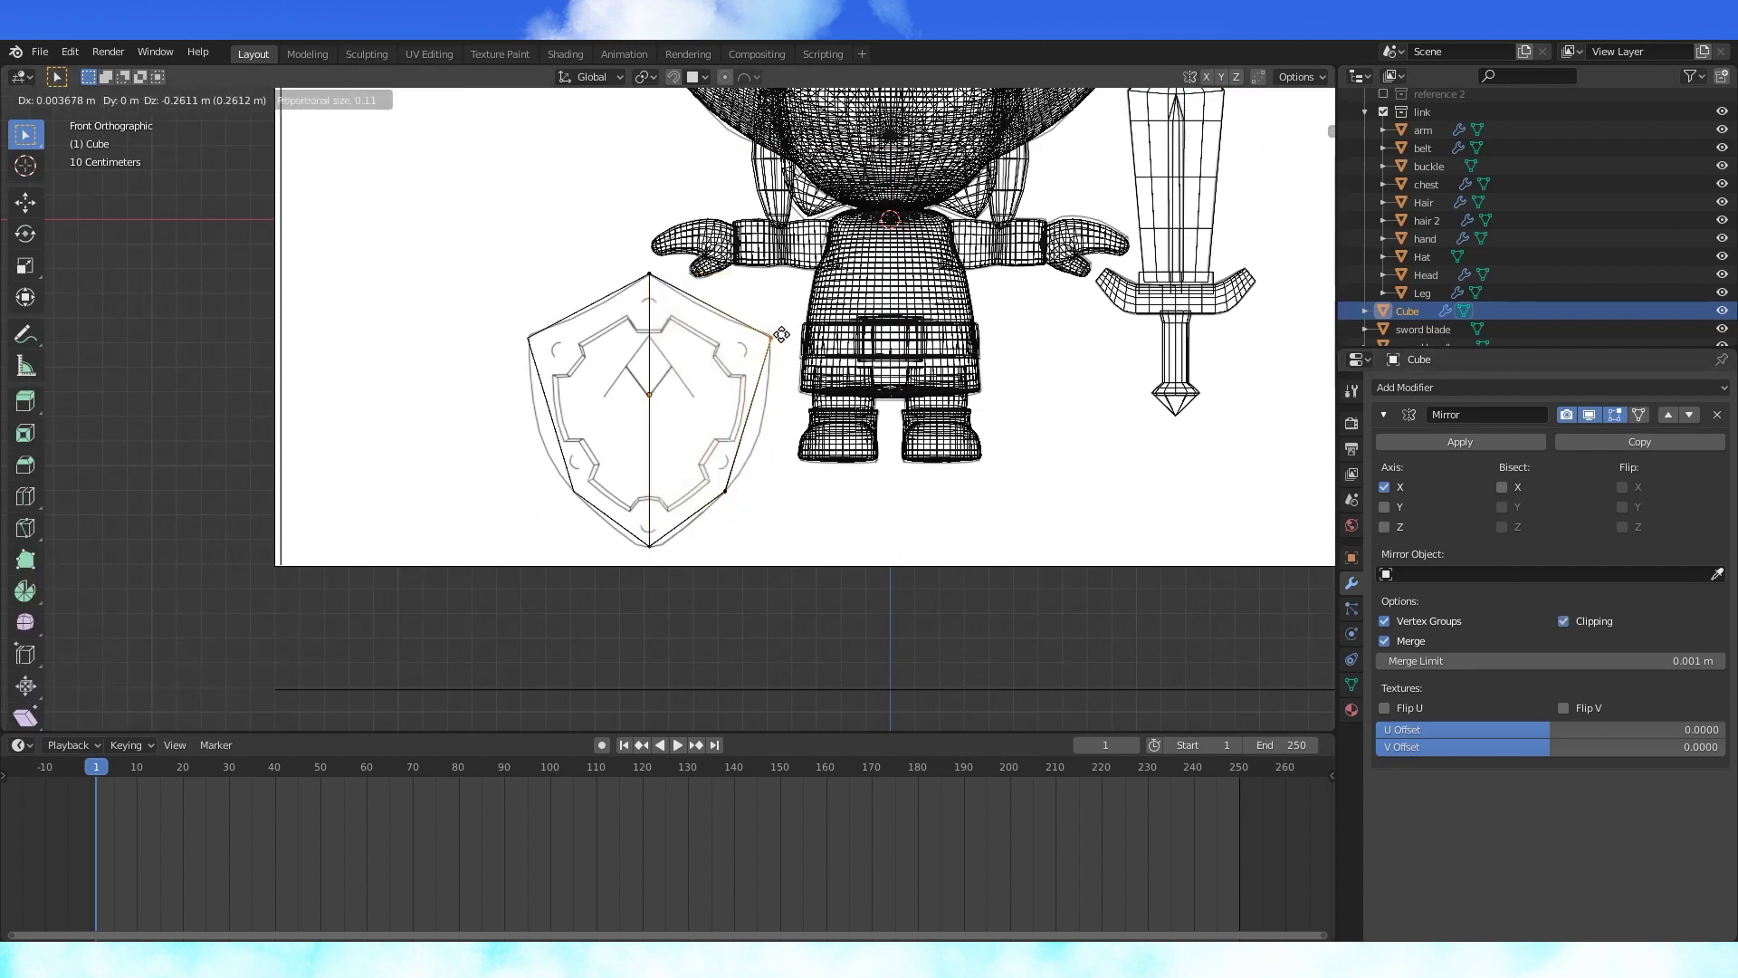
{"action": "left_click", "coordinate": [779, 334]}
- Add horizontal loop cuts across the shield mesh and fit their outer vertices to the curved side outline
{"action": "key", "text": "ctrl+r"}
{"action": "left_click", "coordinate": [799, 411]}
{"action": "scroll", "coordinate": [779, 425], "scroll_direction": "up", "scroll_amount": 2}
{"action": "left_click", "coordinate": [778, 477]}
{"action": "scroll", "coordinate": [781, 480], "scroll_direction": "up", "scroll_amount": 2}
{"action": "key", "text": "g"}
- Add vertical loop cuts to the shield mesh and reposition the inner and lower vertices to even out the front grid
{"action": "key", "text": "ctrl+r"}
{"action": "left_click", "coordinate": [710, 268]}
{"action": "key", "text": "ctrl+r"}
{"action": "left_click", "coordinate": [839, 253]}
{"action": "key", "text": "g"}
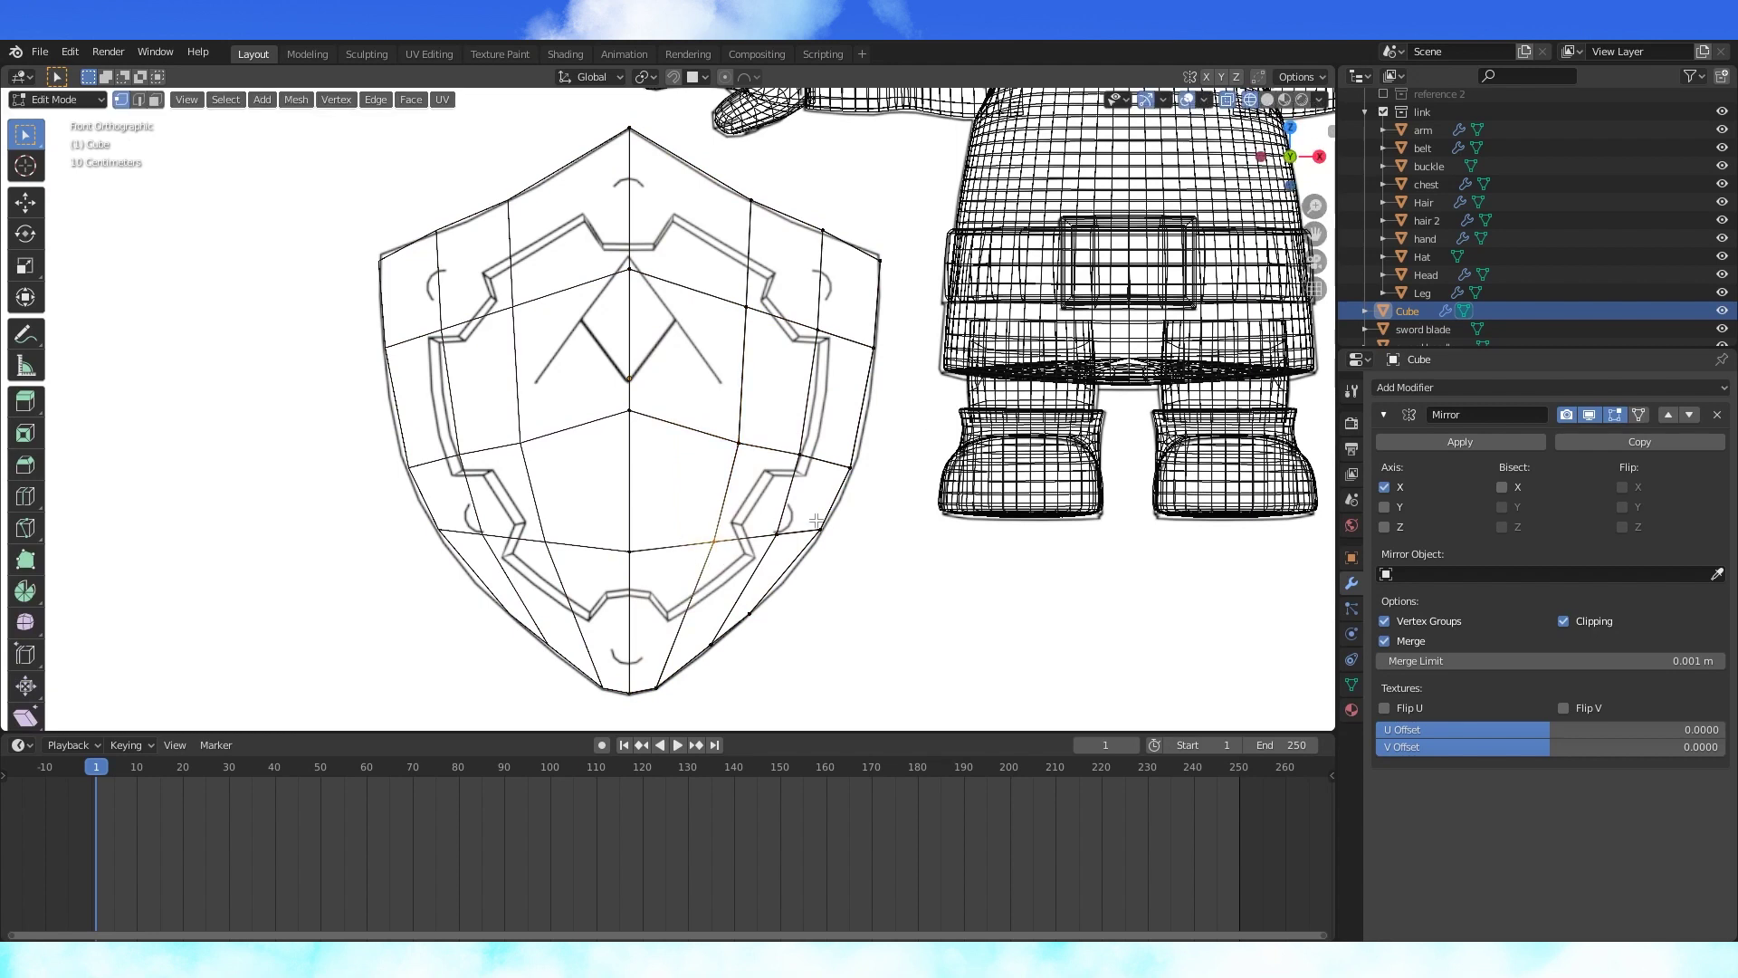
{"action": "left_click", "coordinate": [777, 534]}
{"action": "key", "text": "g"}
{"action": "key", "text": "g"}
{"action": "left_click", "coordinate": [840, 538]}
- Scale the whole shield mesh to 0.071 along Y and align it with the shield in the side reference drawing
{"action": "key", "text": "KP_3"}
{"action": "scroll", "coordinate": [687, 384], "scroll_direction": "down", "scroll_amount": 4}
{"action": "key", "text": "a"}
{"action": "key", "text": "s"}
{"action": "key", "text": "y"}
{"action": "left_click", "coordinate": [819, 408]}
{"action": "key", "text": "g"}
{"action": "key", "text": "y"}
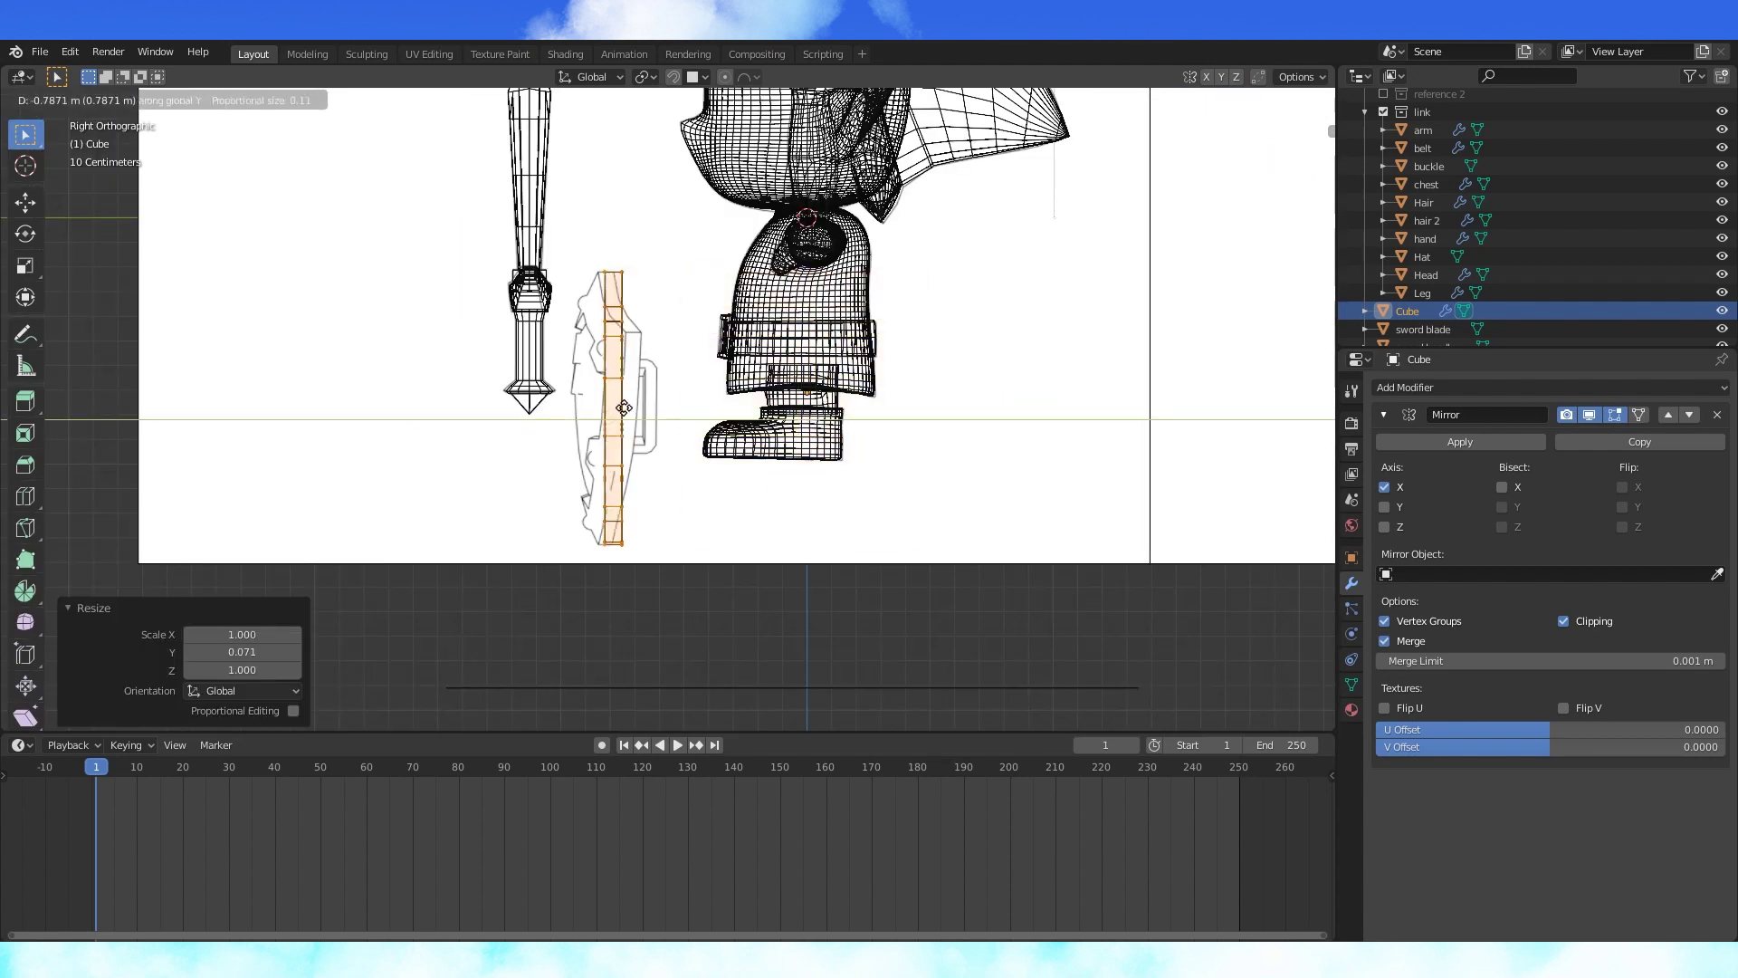
{"action": "left_click", "coordinate": [618, 409]}
- Move the shield's upper corner and upper edge vertices back along Y to follow the rear contour in the side drawing
{"action": "middle_click_drag", "start_coordinate": [618, 408], "coordinate": [815, 285]}
{"action": "scroll", "coordinate": [815, 286], "scroll_direction": "up", "scroll_amount": 4}
{"action": "left_click", "coordinate": [782, 271]}
{"action": "key", "text": "KP_3"}
{"action": "key", "text": "g"}
{"action": "left_click", "coordinate": [946, 245]}
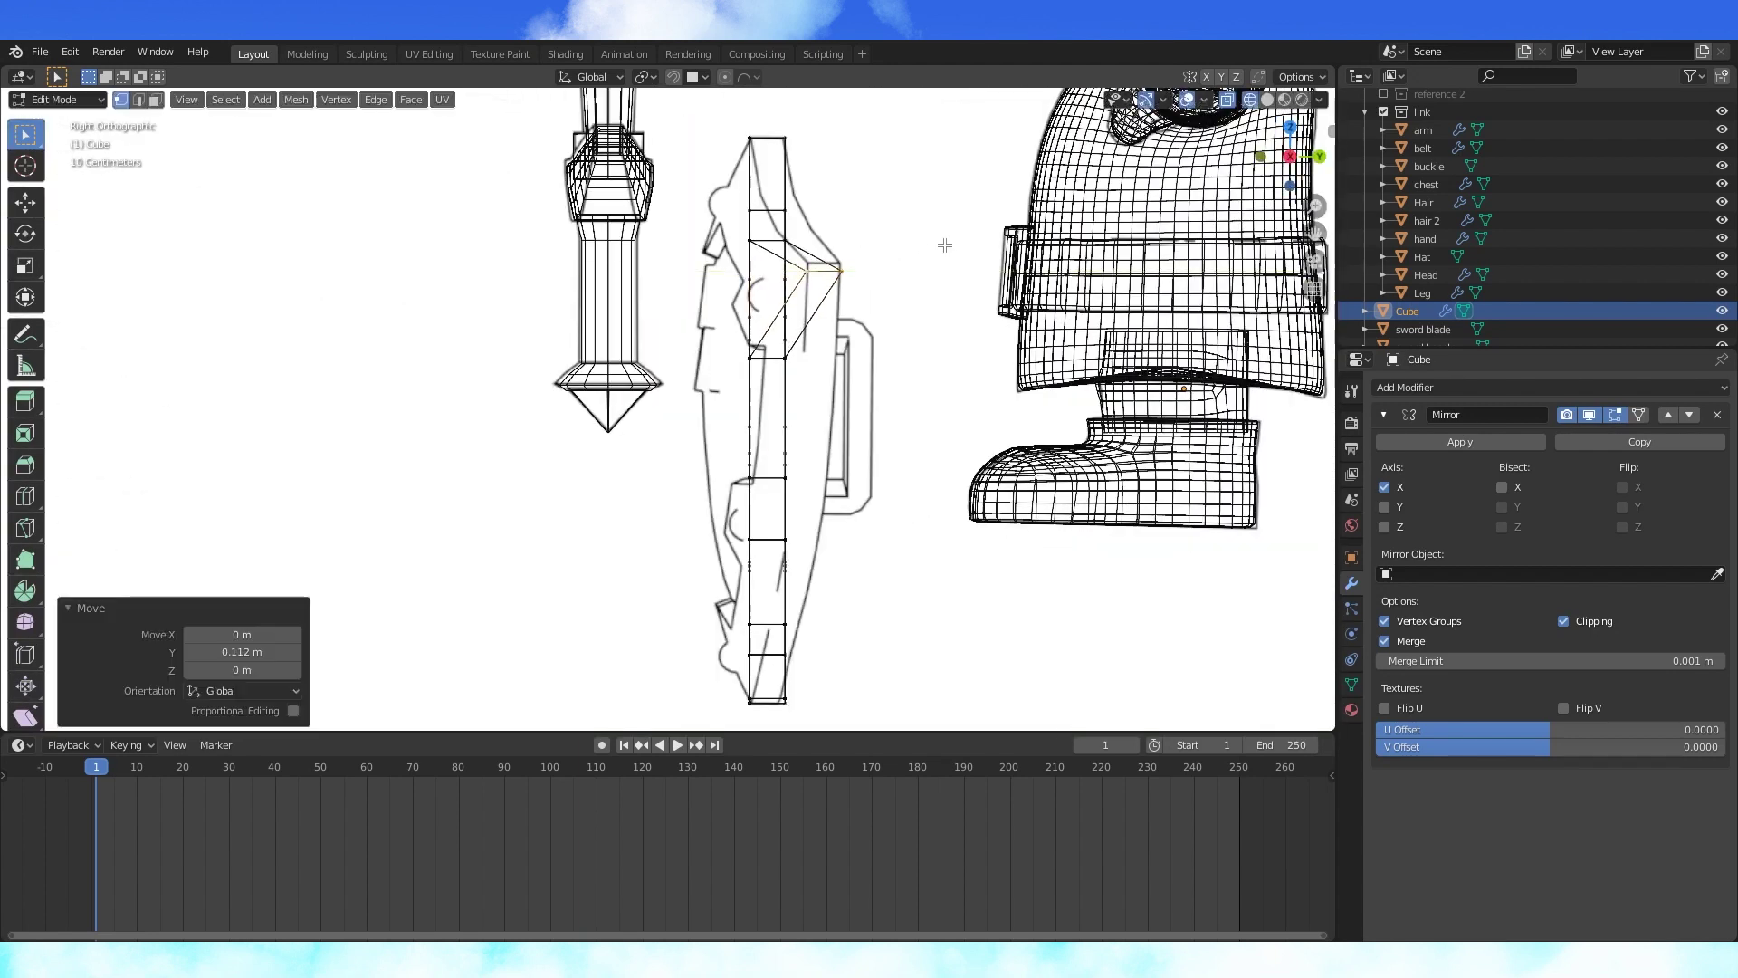
{"action": "key", "text": "KP_1"}
{"action": "left_click", "coordinate": [784, 245]}
{"action": "key", "text": "KP_3"}
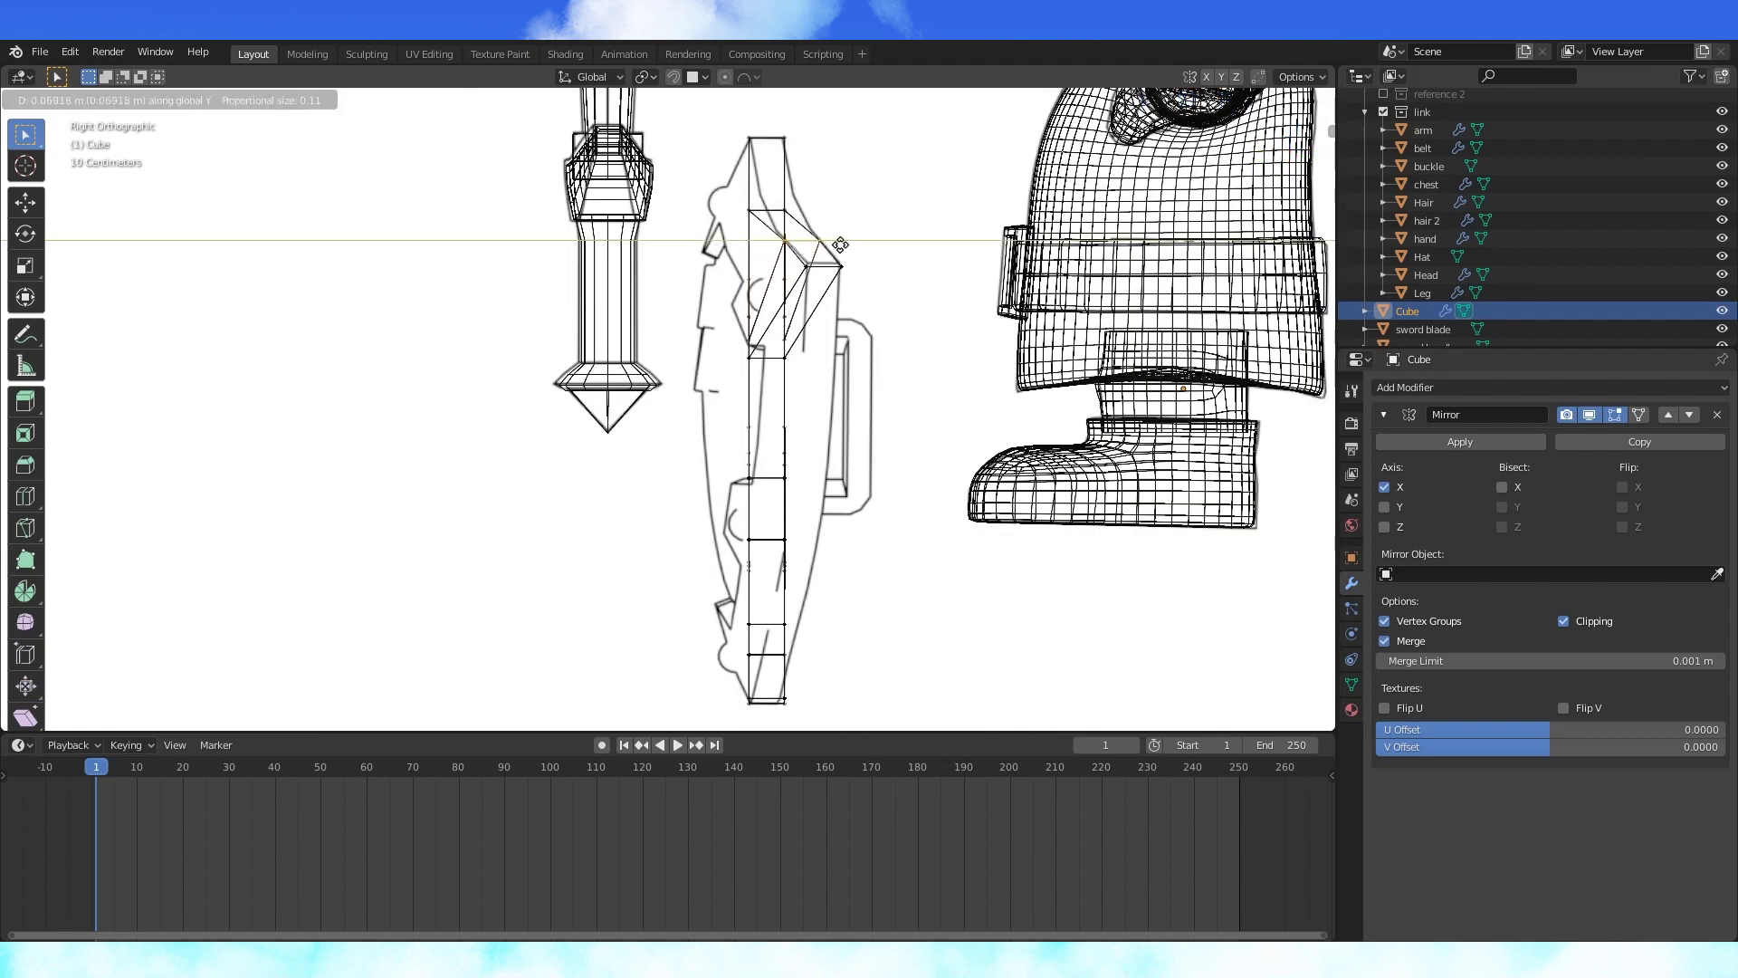
{"action": "left_click", "coordinate": [841, 244]}
- Move the shield's middle side vertices back along Y to the side drawing's contour, the lower pair by about 0.0816 m
{"action": "left_click", "coordinate": [771, 358]}
{"action": "left_click", "coordinate": [823, 357]}
{"action": "left_click", "coordinate": [806, 476]}
{"action": "key", "text": "g"}
{"action": "key", "text": "y"}
{"action": "left_click", "coordinate": [871, 477]}
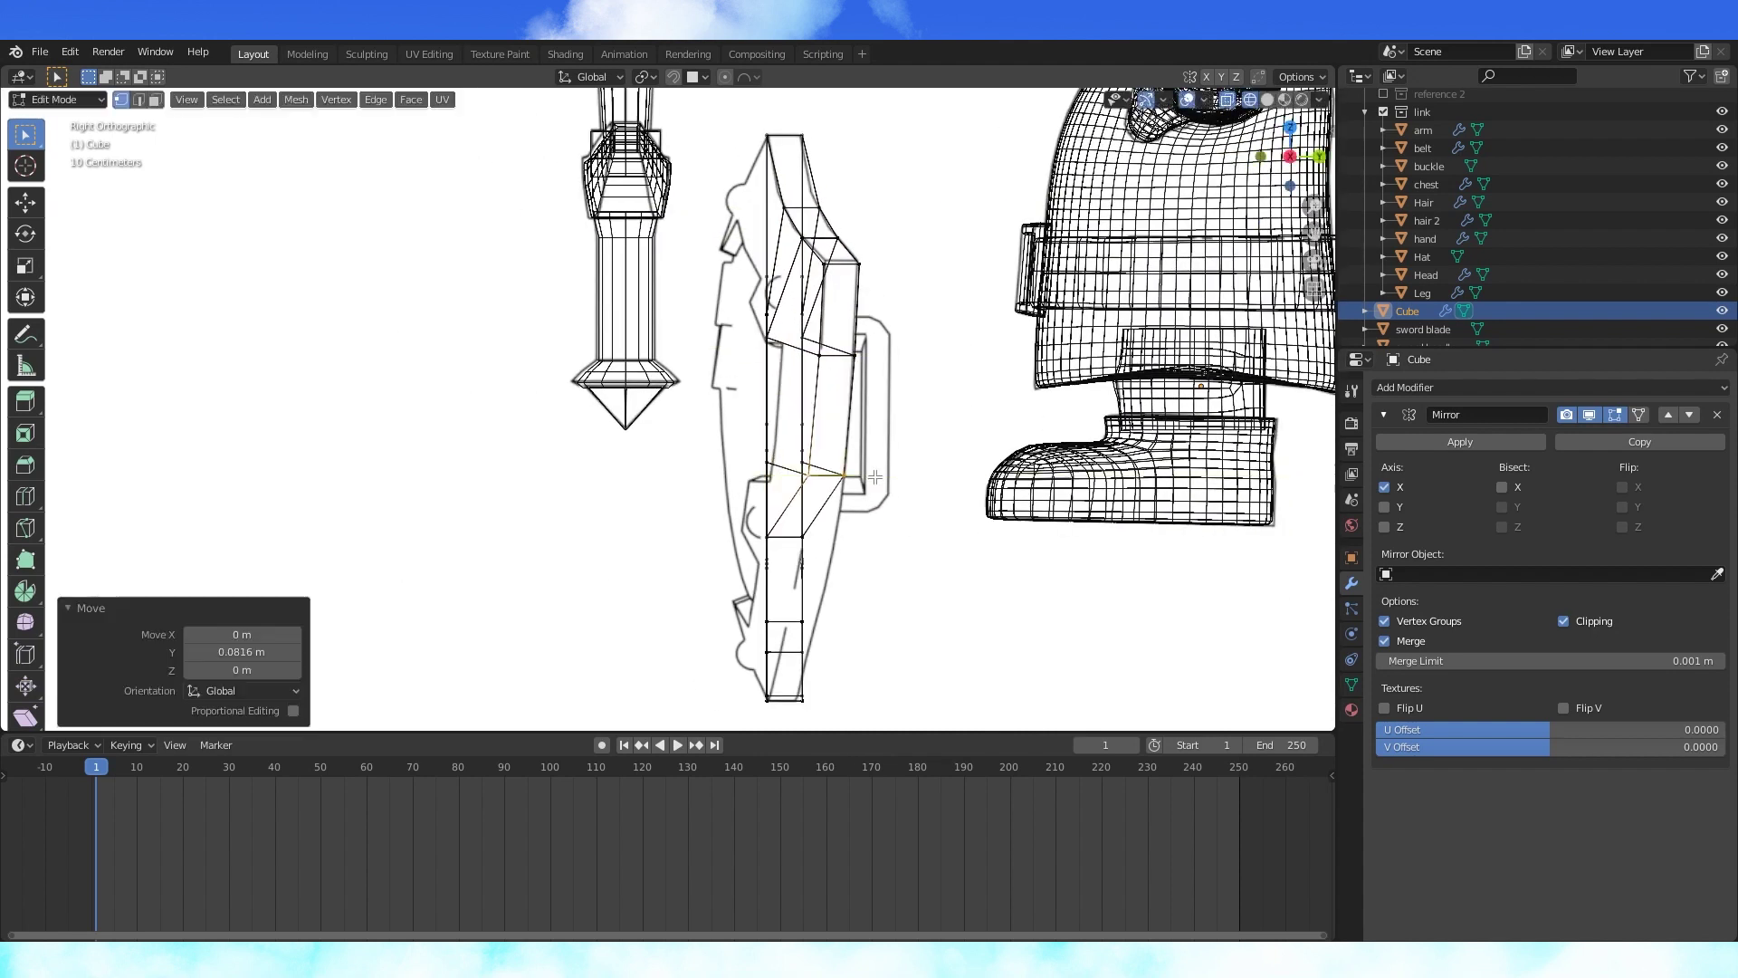
- Shift the shield's lower side vertices back along Y so they follow the tapering rear contour
{"action": "left_click", "coordinate": [762, 536]}
{"action": "key", "text": "g"}
{"action": "key", "text": "y"}
{"action": "left_click", "coordinate": [792, 536]}
{"action": "left_click", "coordinate": [766, 615]}
{"action": "key", "text": "s"}
{"action": "key", "text": "y"}
{"action": "left_click", "coordinate": [892, 618]}
- Adjust the vertices near the shield's lower tip along Y to match the side drawing
{"action": "middle_click_drag", "start_coordinate": [815, 634], "coordinate": [808, 632], "text": "shift"}
{"action": "left_click_drag", "start_coordinate": [719, 629], "coordinate": [805, 660]}
{"action": "key", "text": "g"}
{"action": "key", "text": "y"}
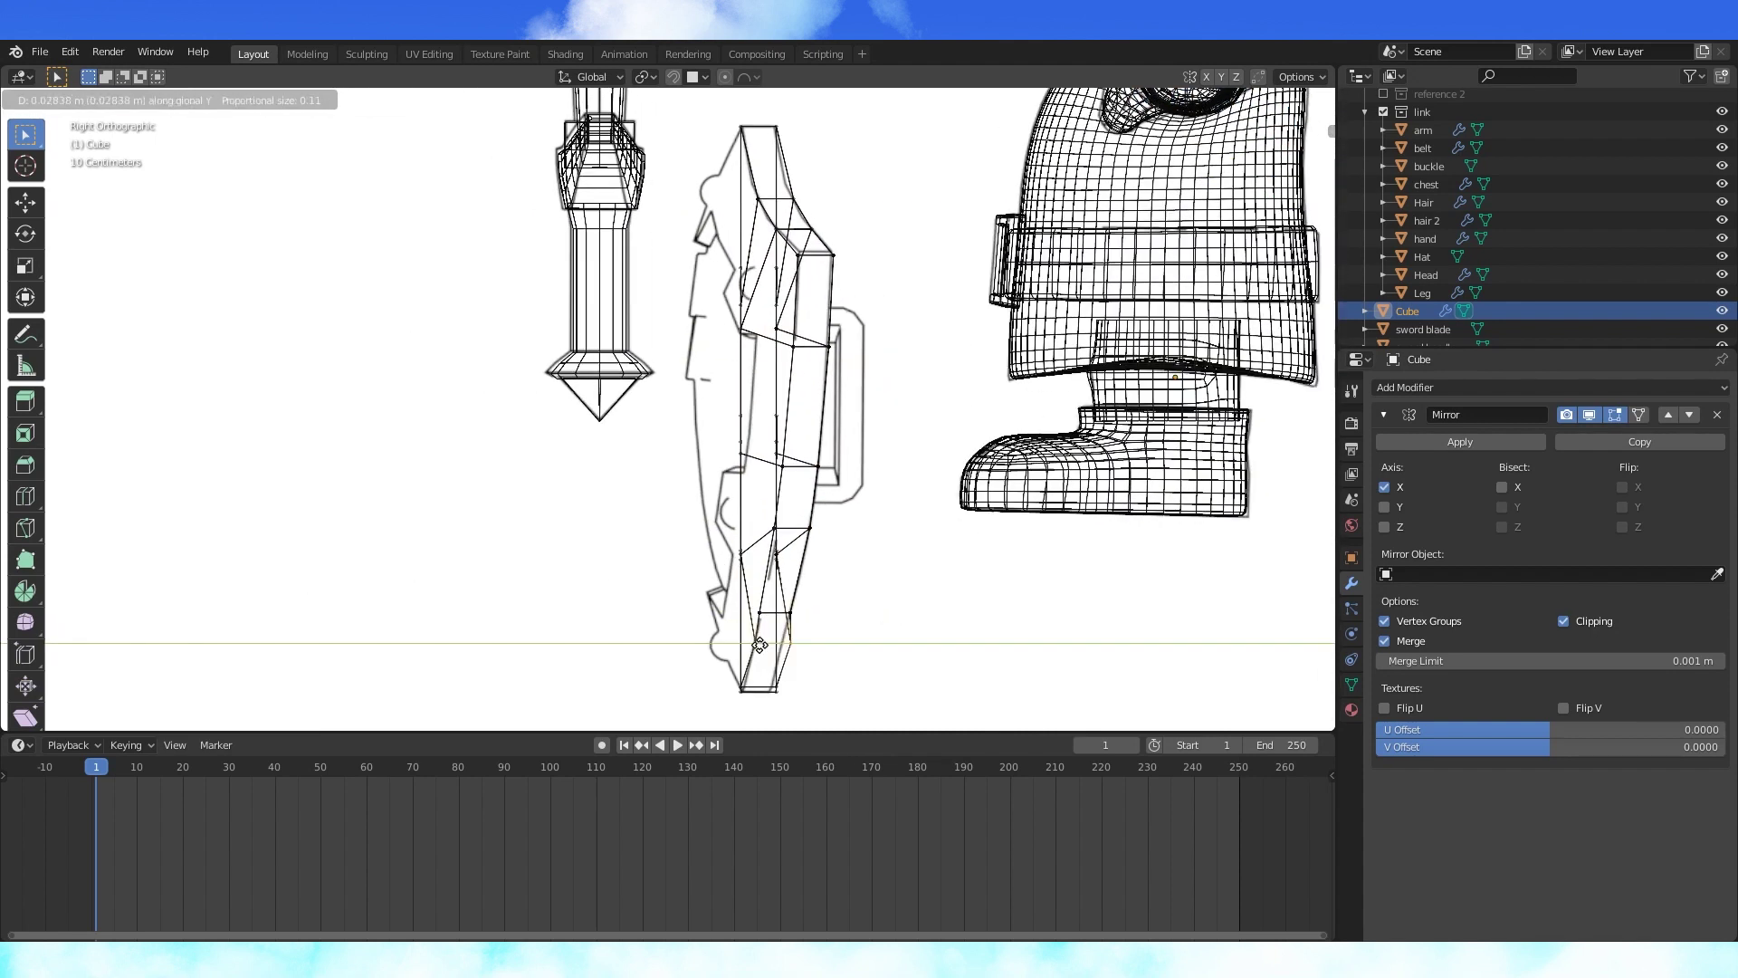
{"action": "left_click", "coordinate": [784, 643]}
{"action": "left_click", "coordinate": [751, 686]}
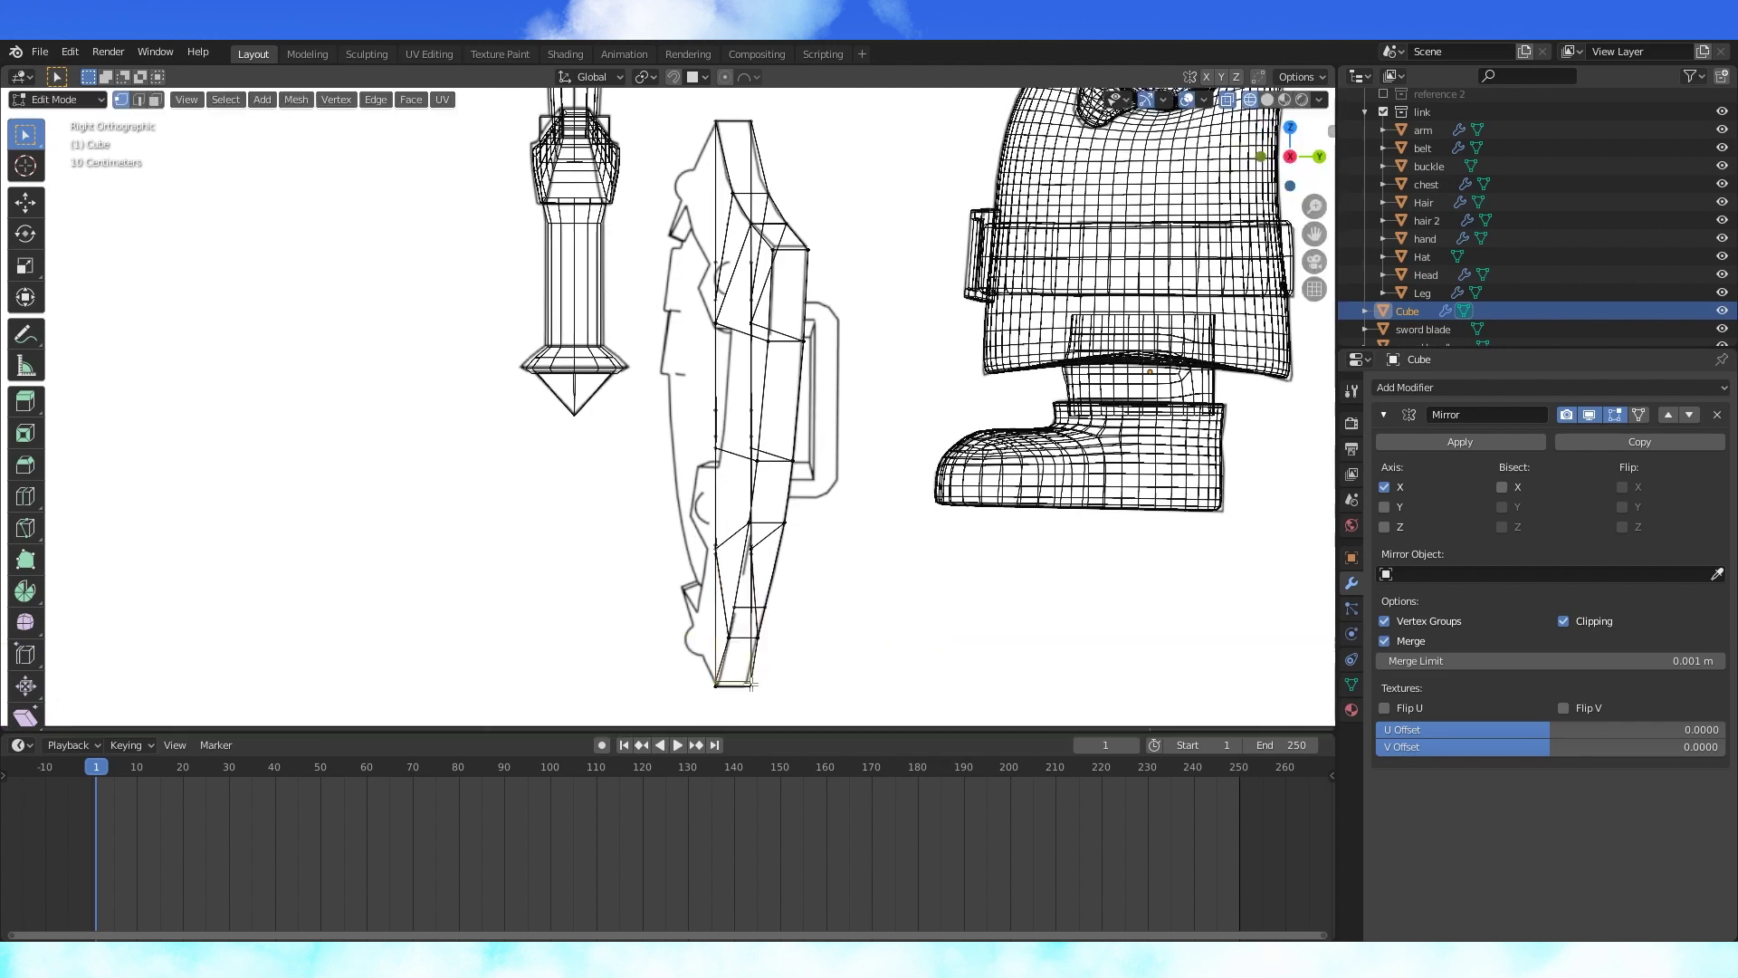
{"action": "left_click", "coordinate": [814, 675]}
- Offset the shield's inner vertices along Y to give its front face a curved profile
{"action": "key", "text": "KP_1"}
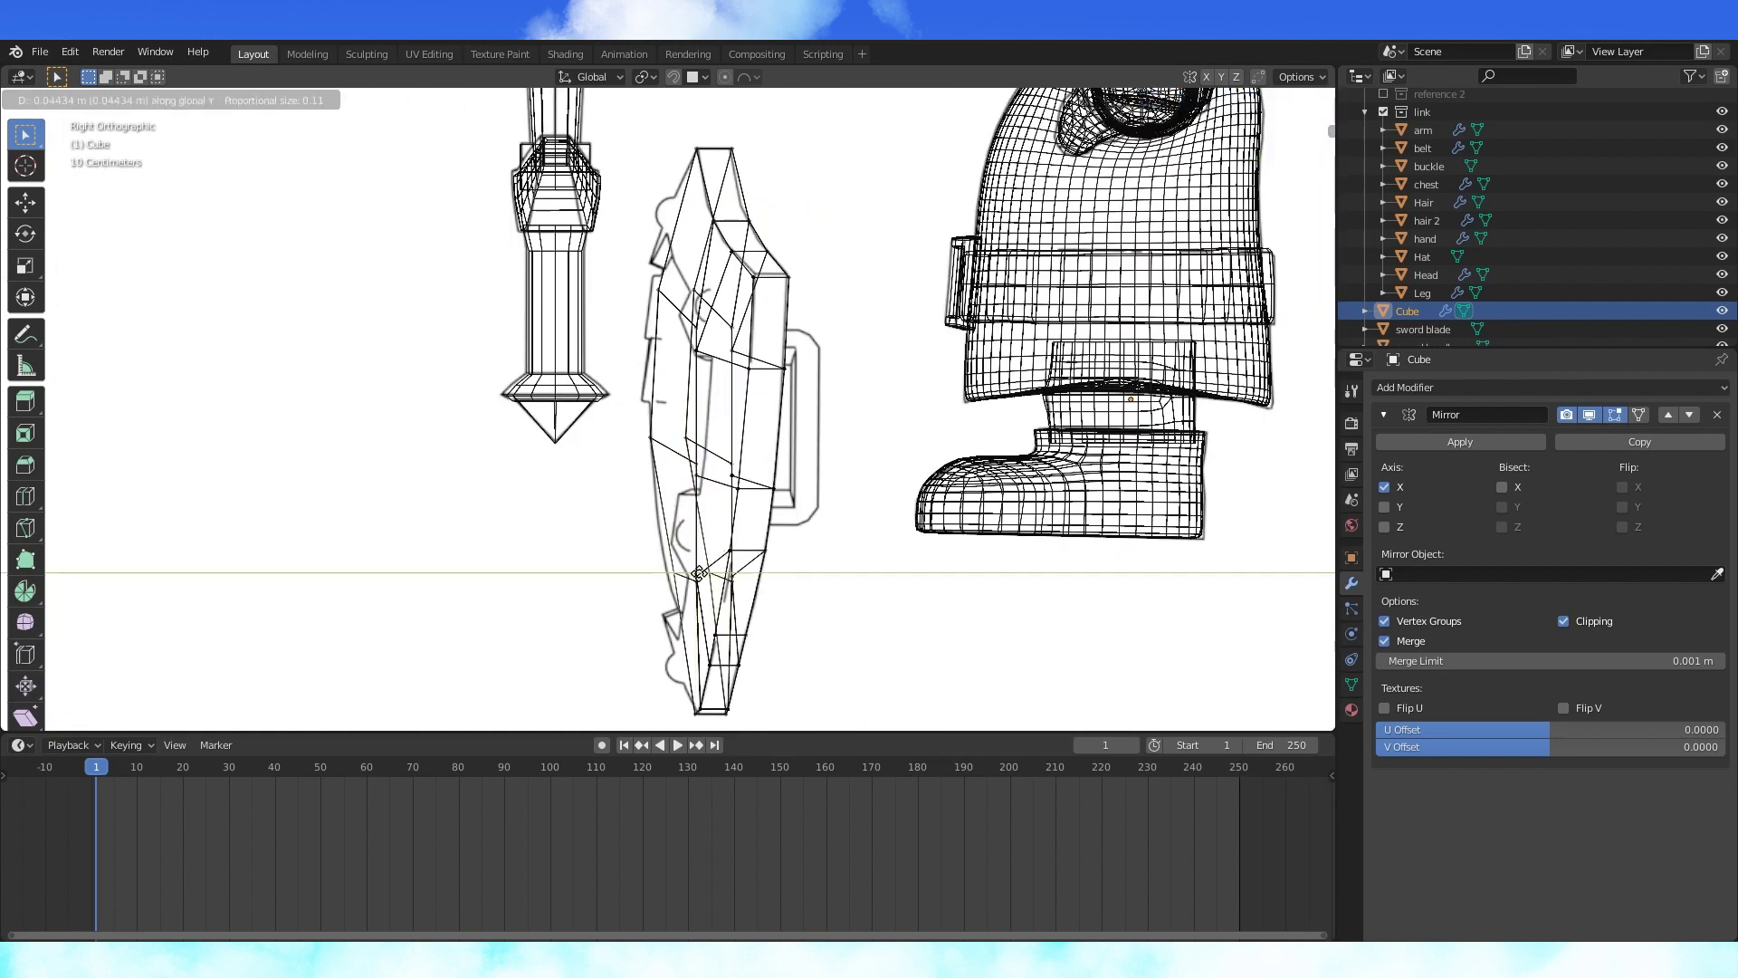
{"action": "left_click", "coordinate": [744, 594]}
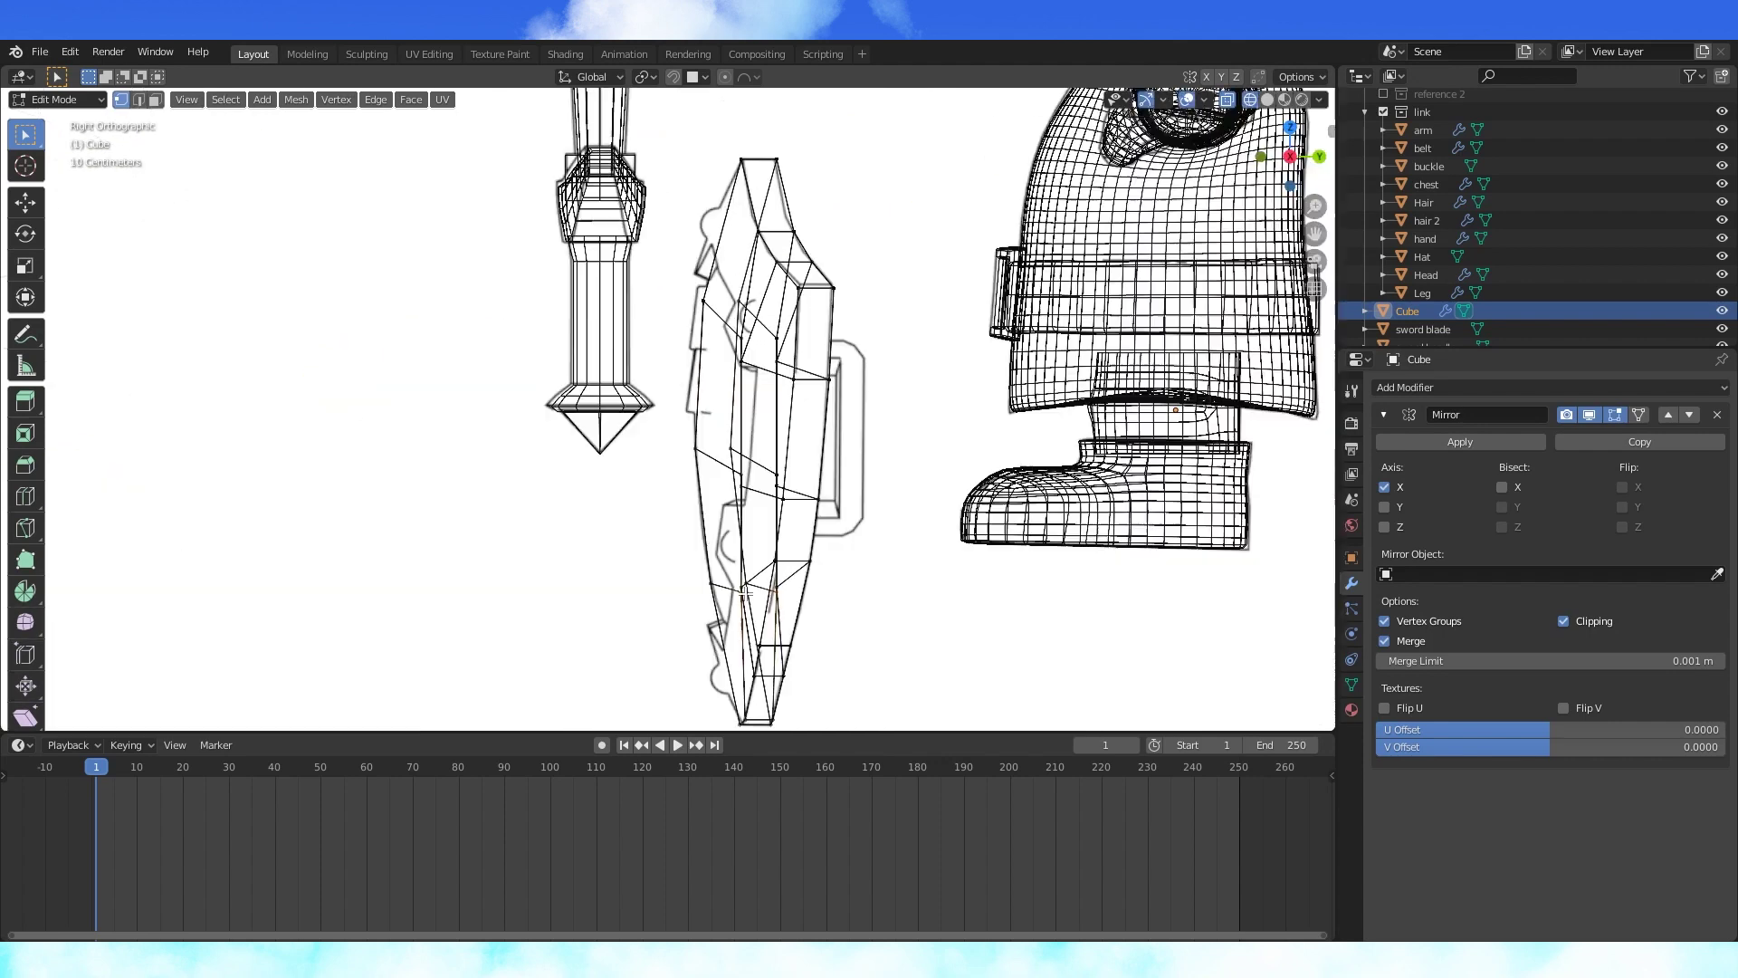
{"action": "key", "text": "g"}
{"action": "key", "text": "y"}
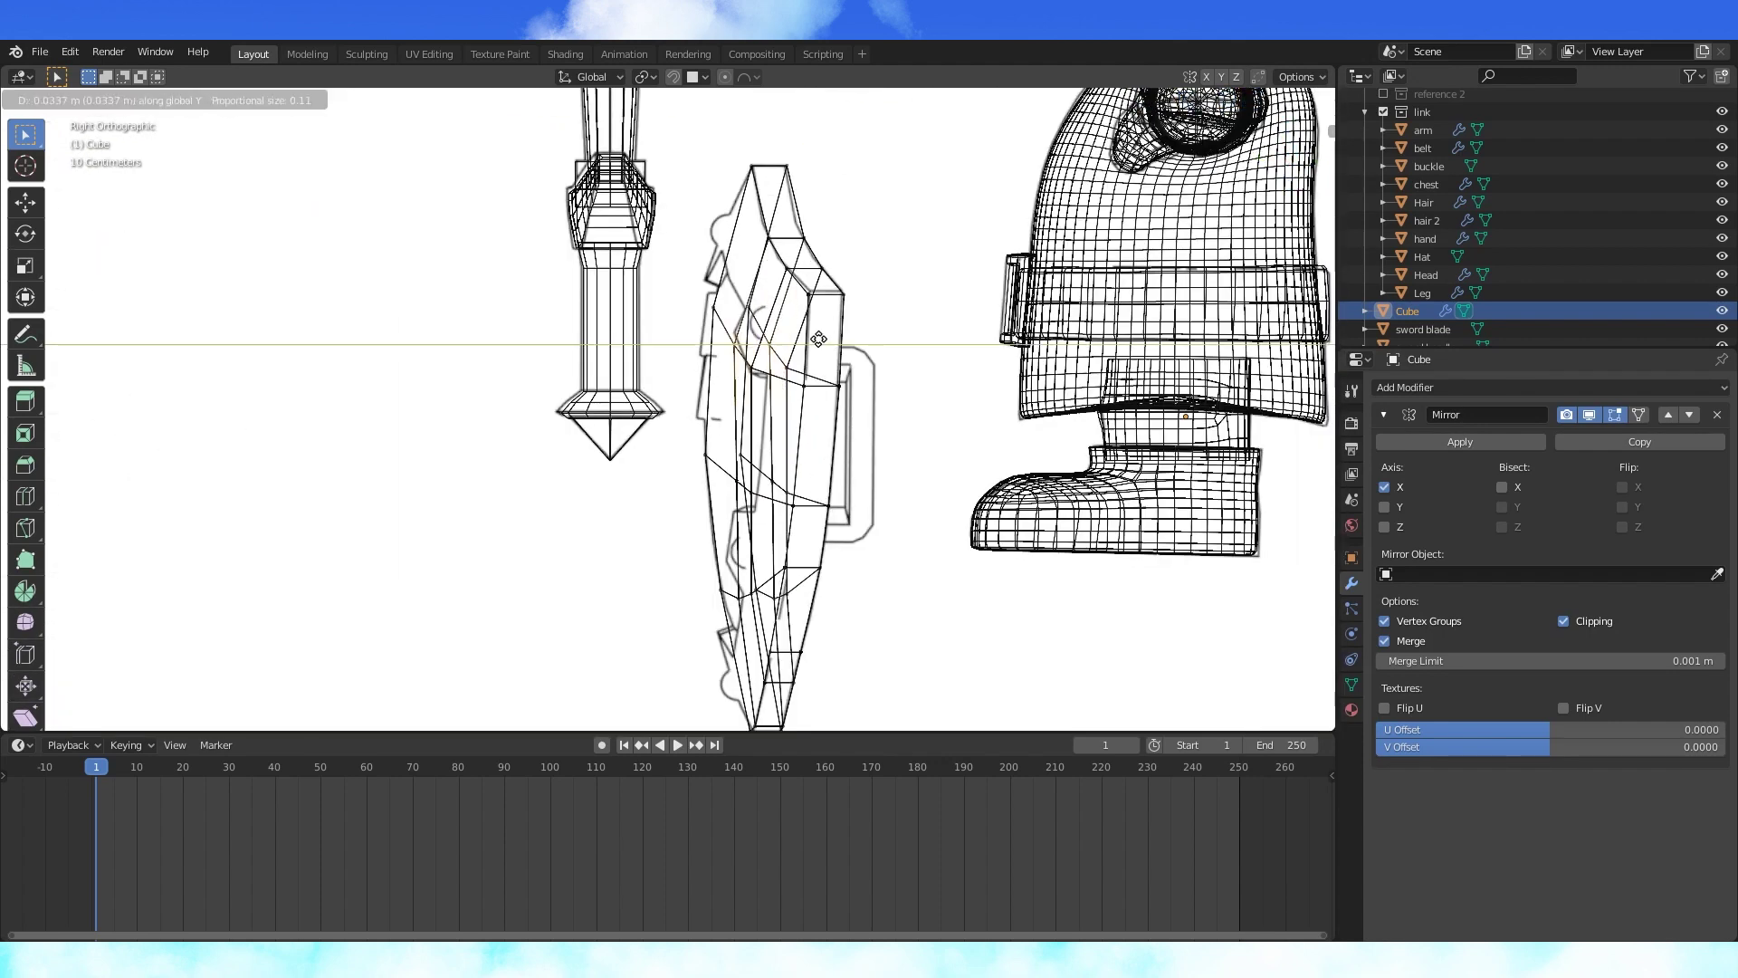
- Add a plane scaled to 0.071 over the shield's upper face and mirror it on X about the Cube with Clipping
{"action": "key", "text": "shift+a"}
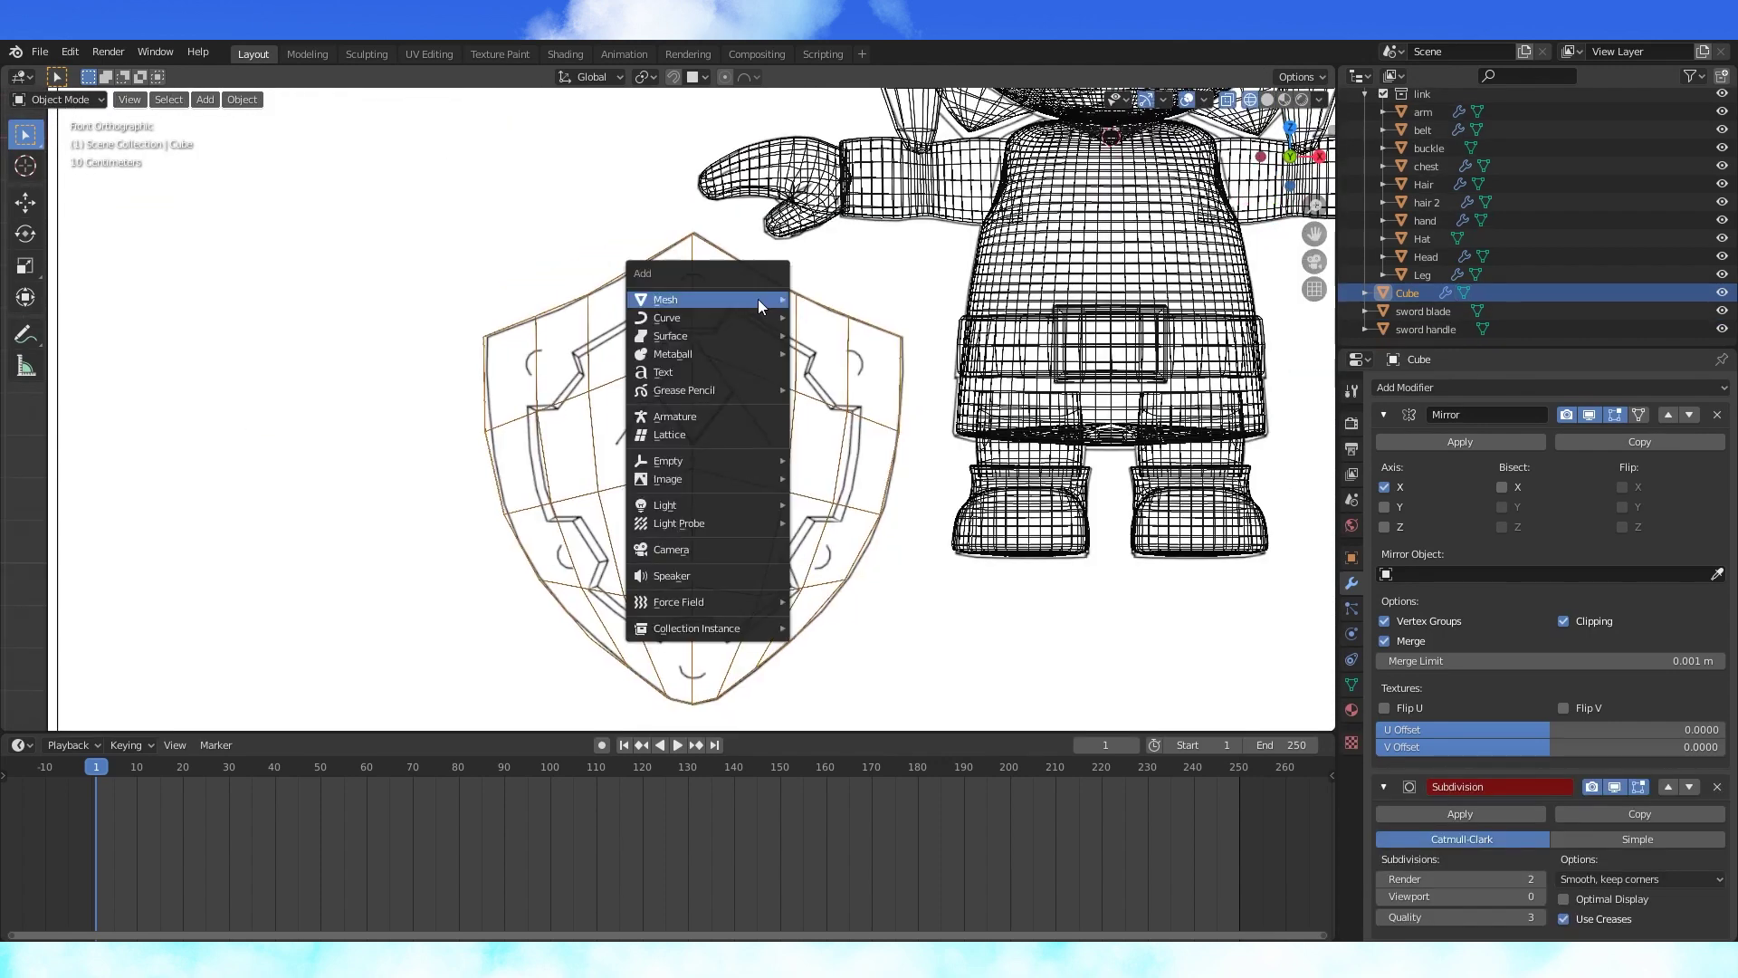
{"action": "mouse_move", "coordinate": [765, 297]}
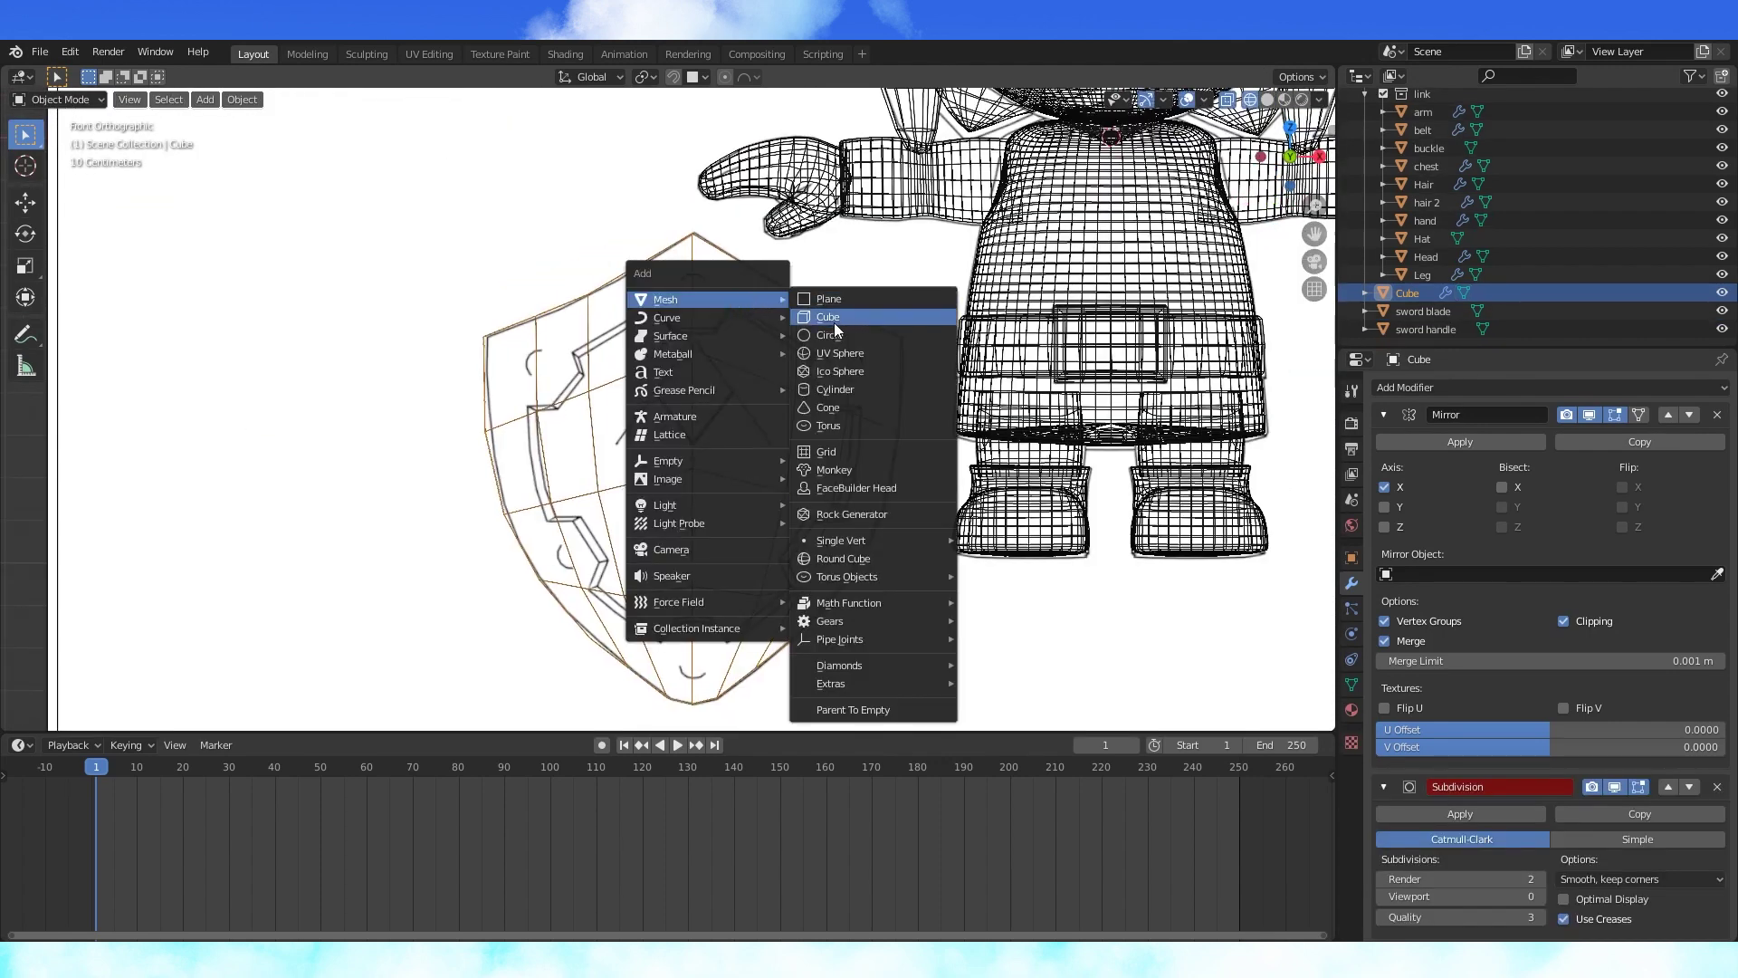
{"action": "left_click", "coordinate": [837, 292]}
{"action": "key", "text": "Tab"}
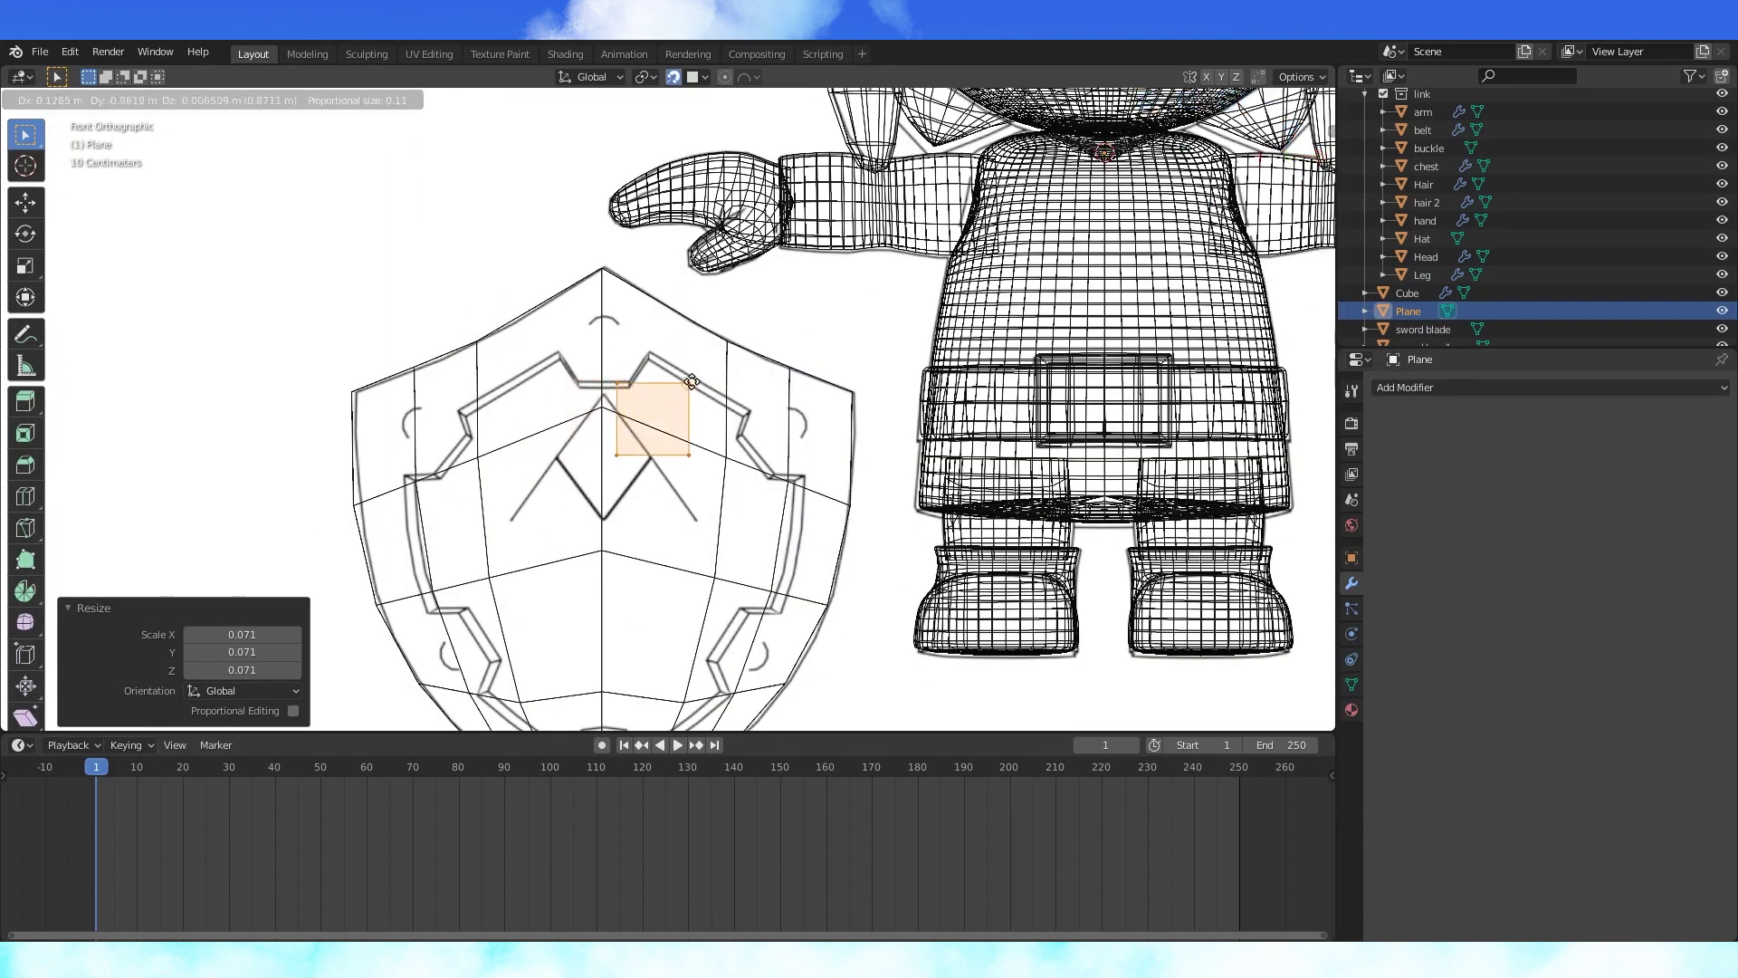
{"action": "left_click", "coordinate": [692, 381]}
{"action": "left_click", "coordinate": [1550, 387]}
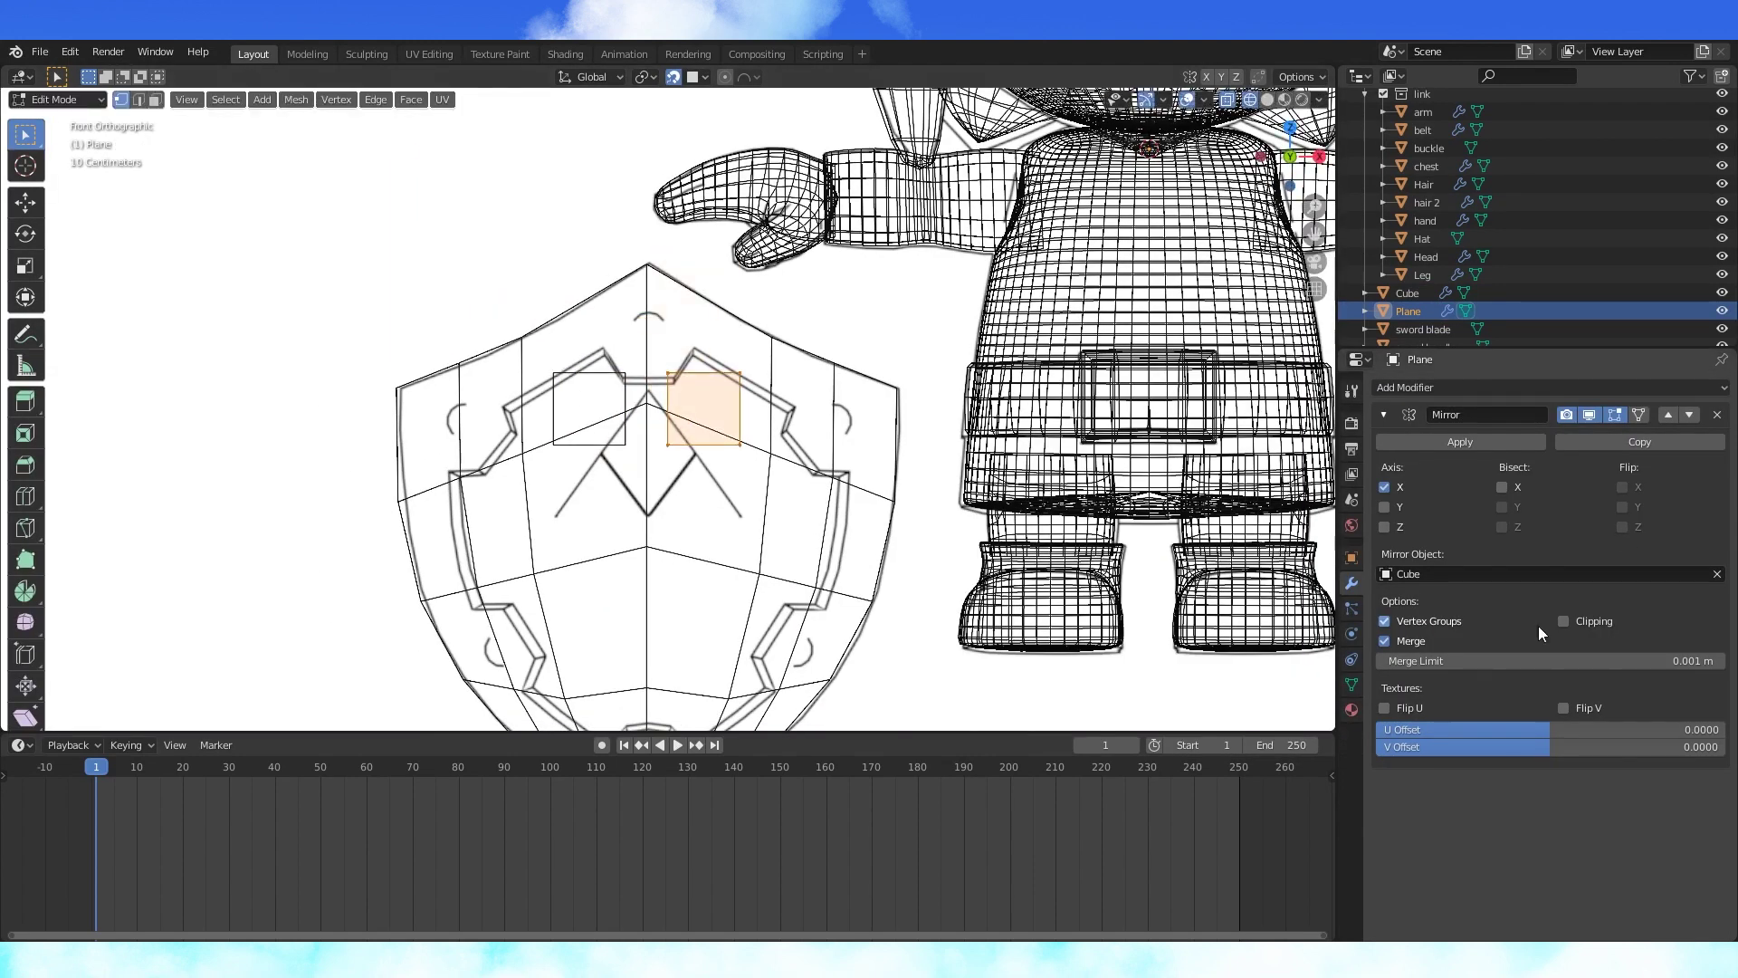
{"action": "left_click", "coordinate": [775, 385]}
- Set face snapping to Project Individual Elements without Project onto Self, and fit the plane's vertices to the shield's top point
{"action": "left_click", "coordinate": [673, 76]}
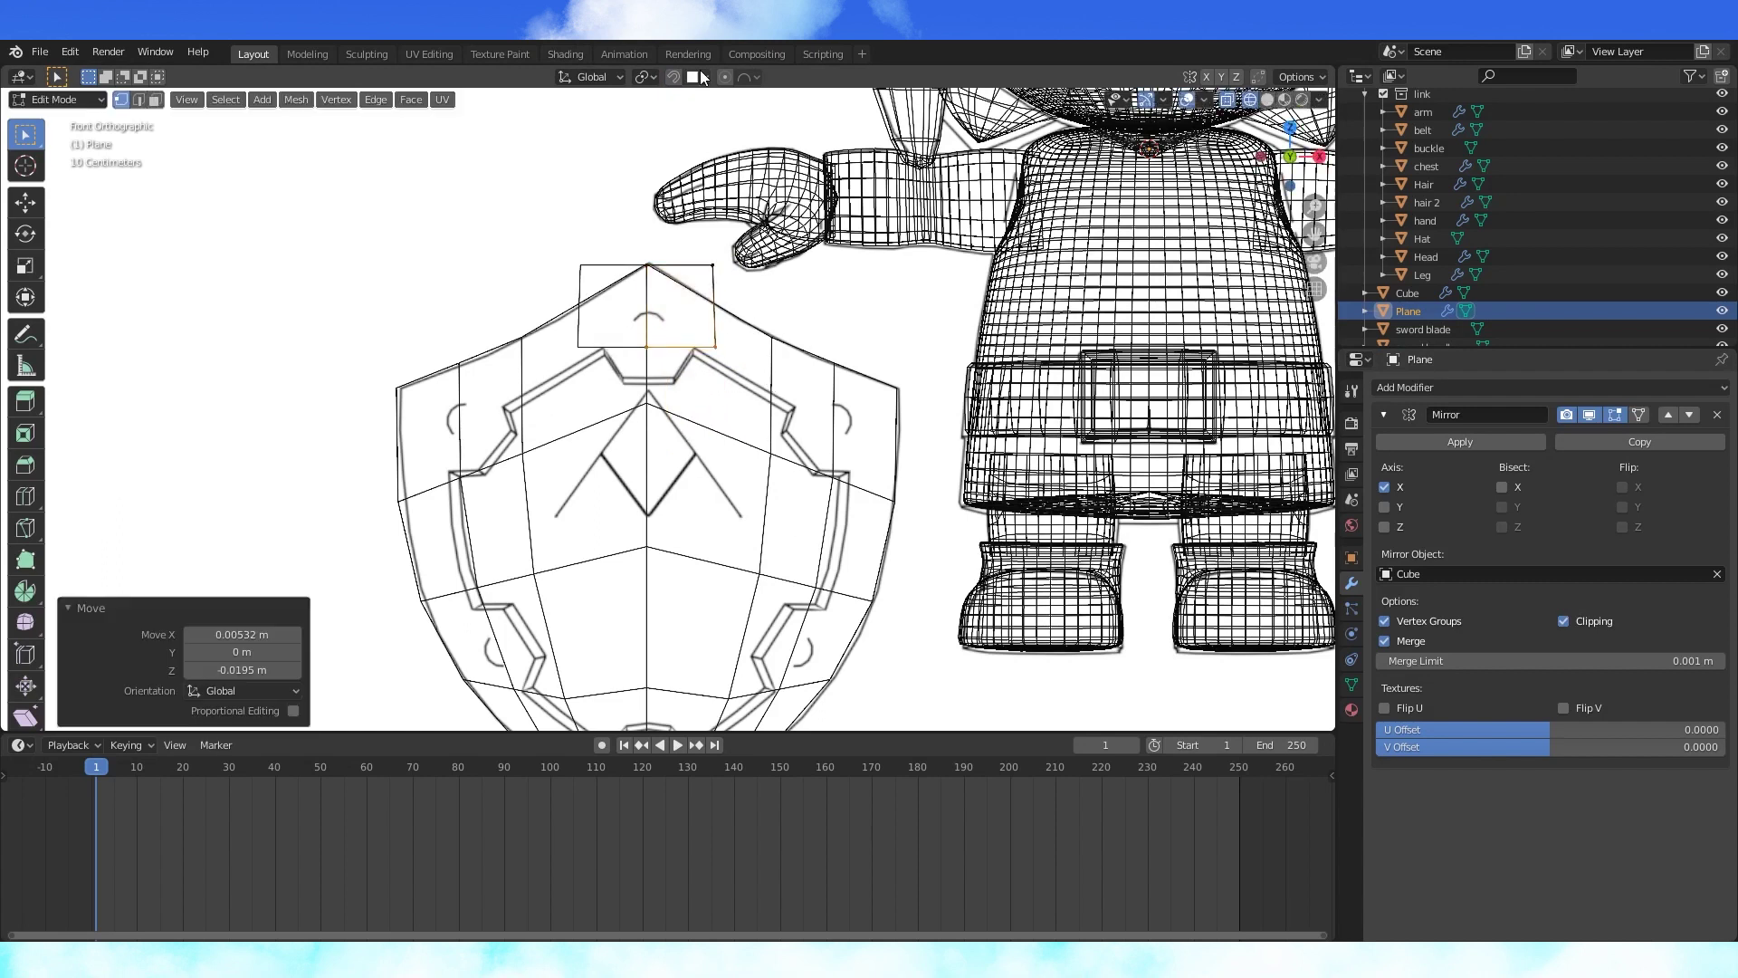
{"action": "left_click", "coordinate": [705, 77]}
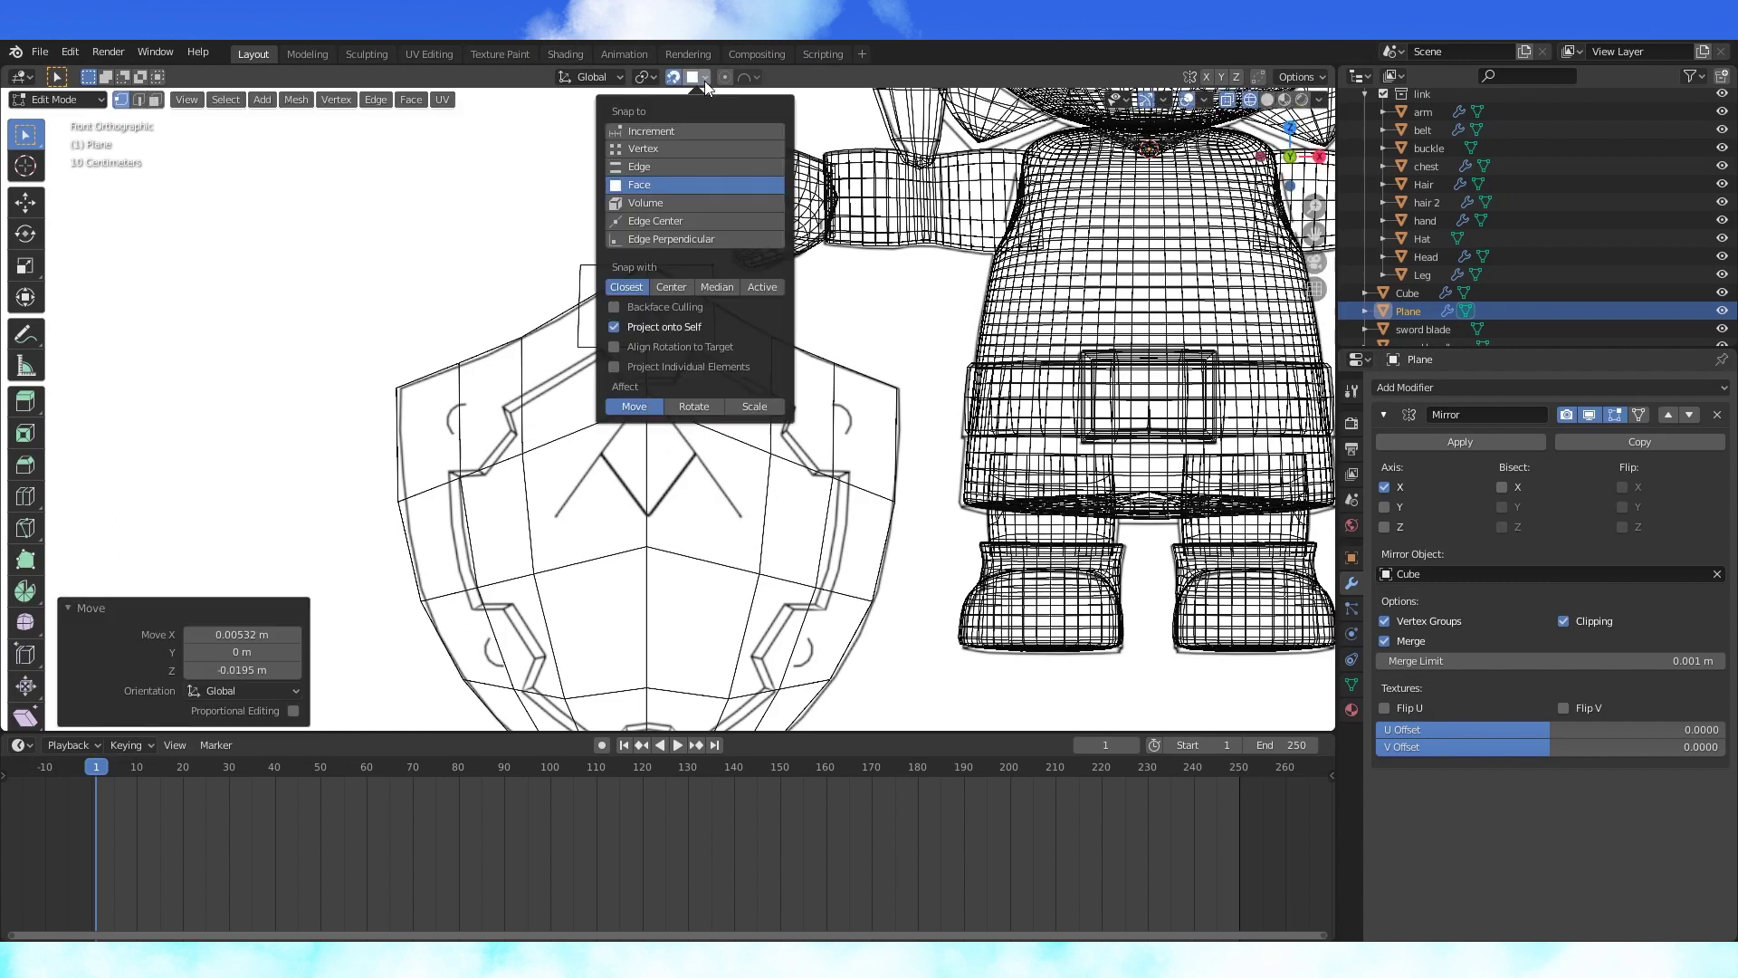
{"action": "left_click", "coordinate": [615, 366]}
{"action": "left_click", "coordinate": [614, 327]}
{"action": "left_click", "coordinate": [665, 257]}
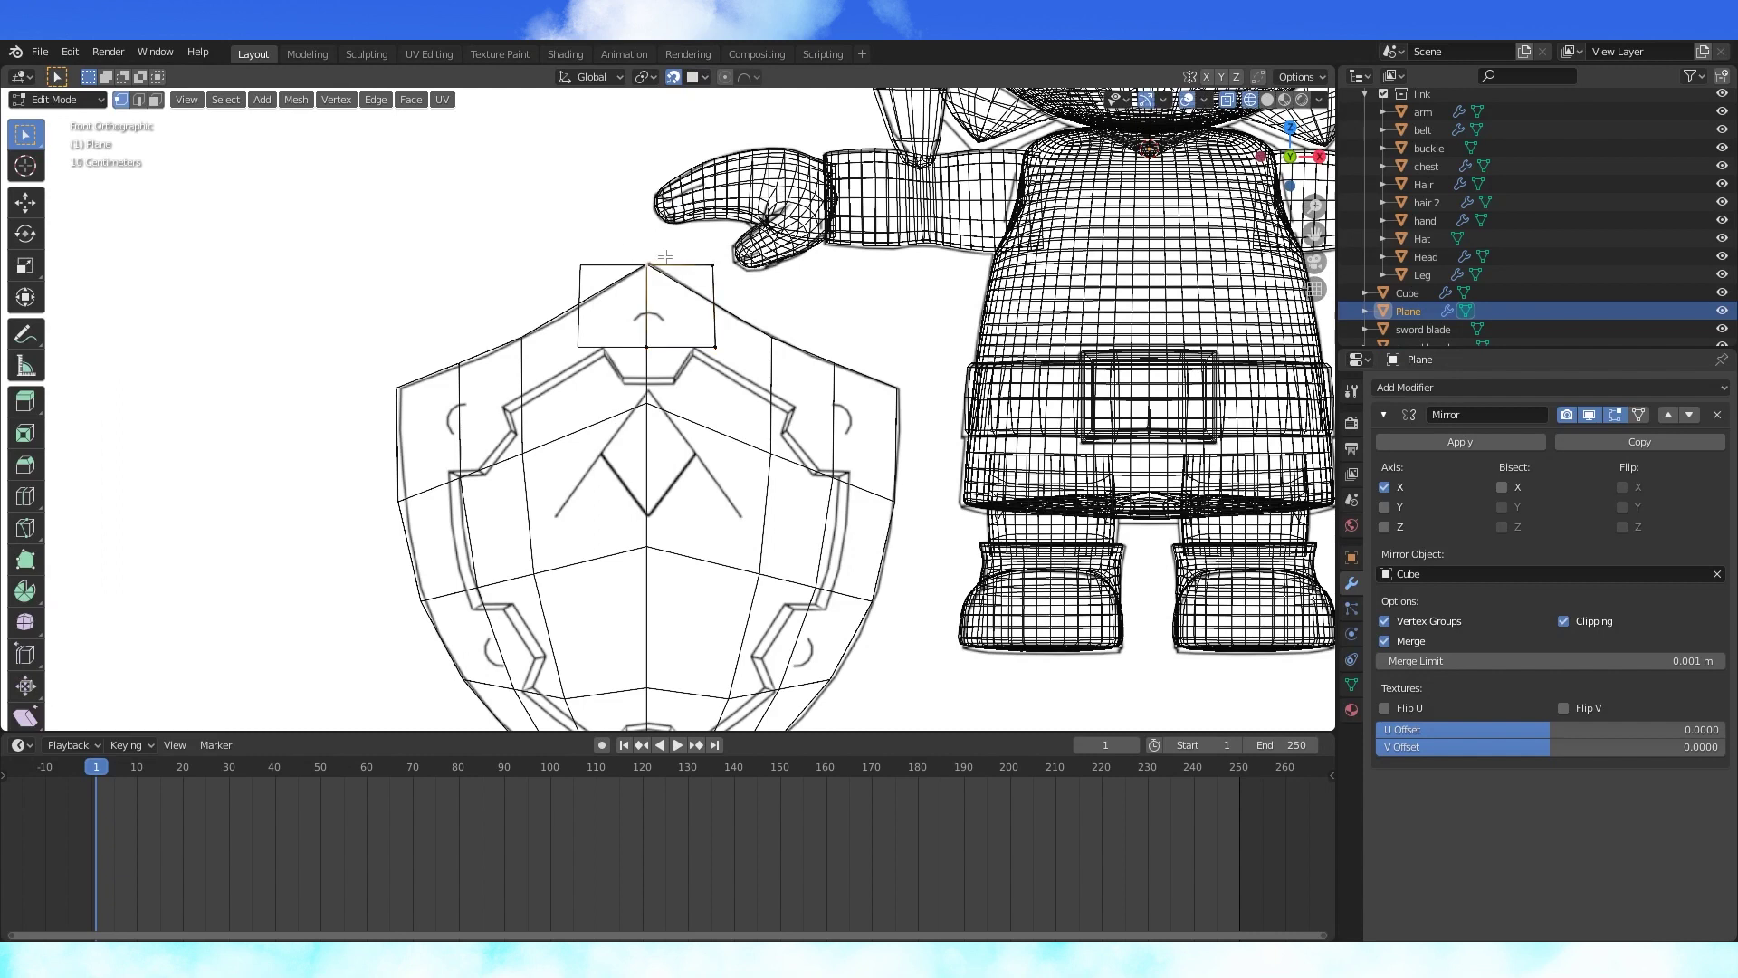
{"action": "left_click", "coordinate": [716, 332]}
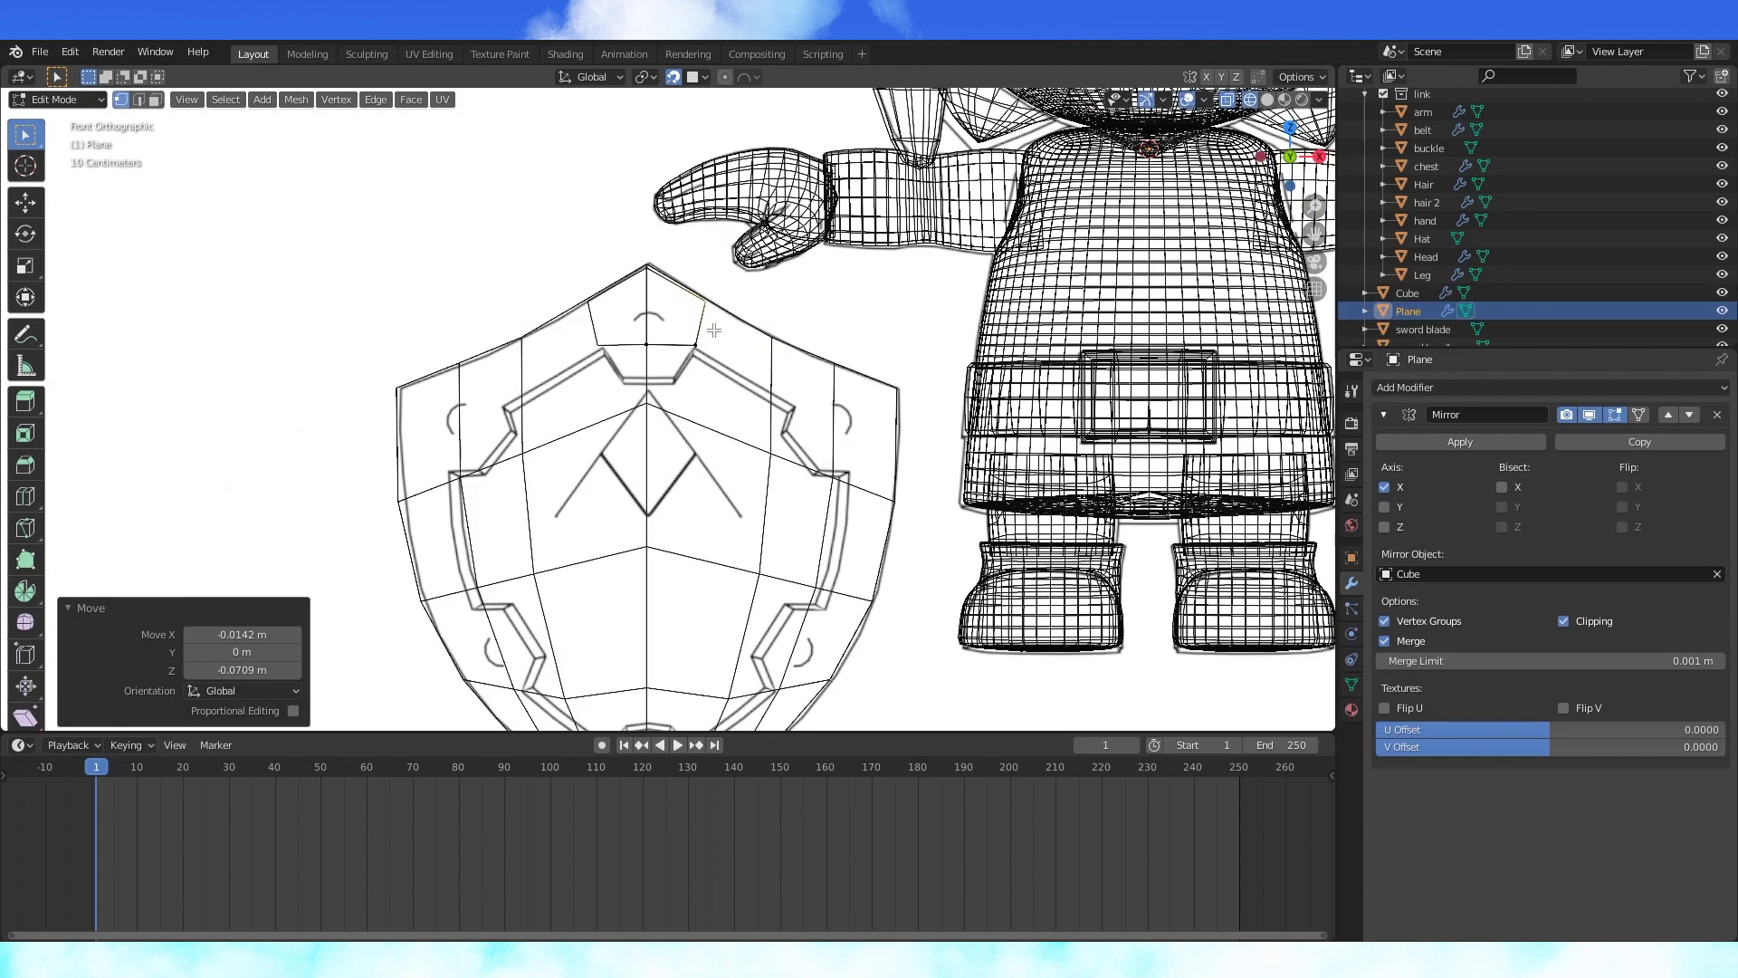
- Extrude the plane's outer edge along the shield's upper rim, around the side corner and down onto the side
{"action": "left_click", "coordinate": [698, 342], "text": "shift"}
{"action": "key", "text": "e"}
{"action": "left_click", "coordinate": [800, 397]}
{"action": "middle_click_drag", "start_coordinate": [914, 413], "coordinate": [897, 381], "text": "shift"}
{"action": "left_click", "coordinate": [907, 353]}
{"action": "left_click", "coordinate": [825, 401], "text": "shift"}
{"action": "key", "text": "e"}
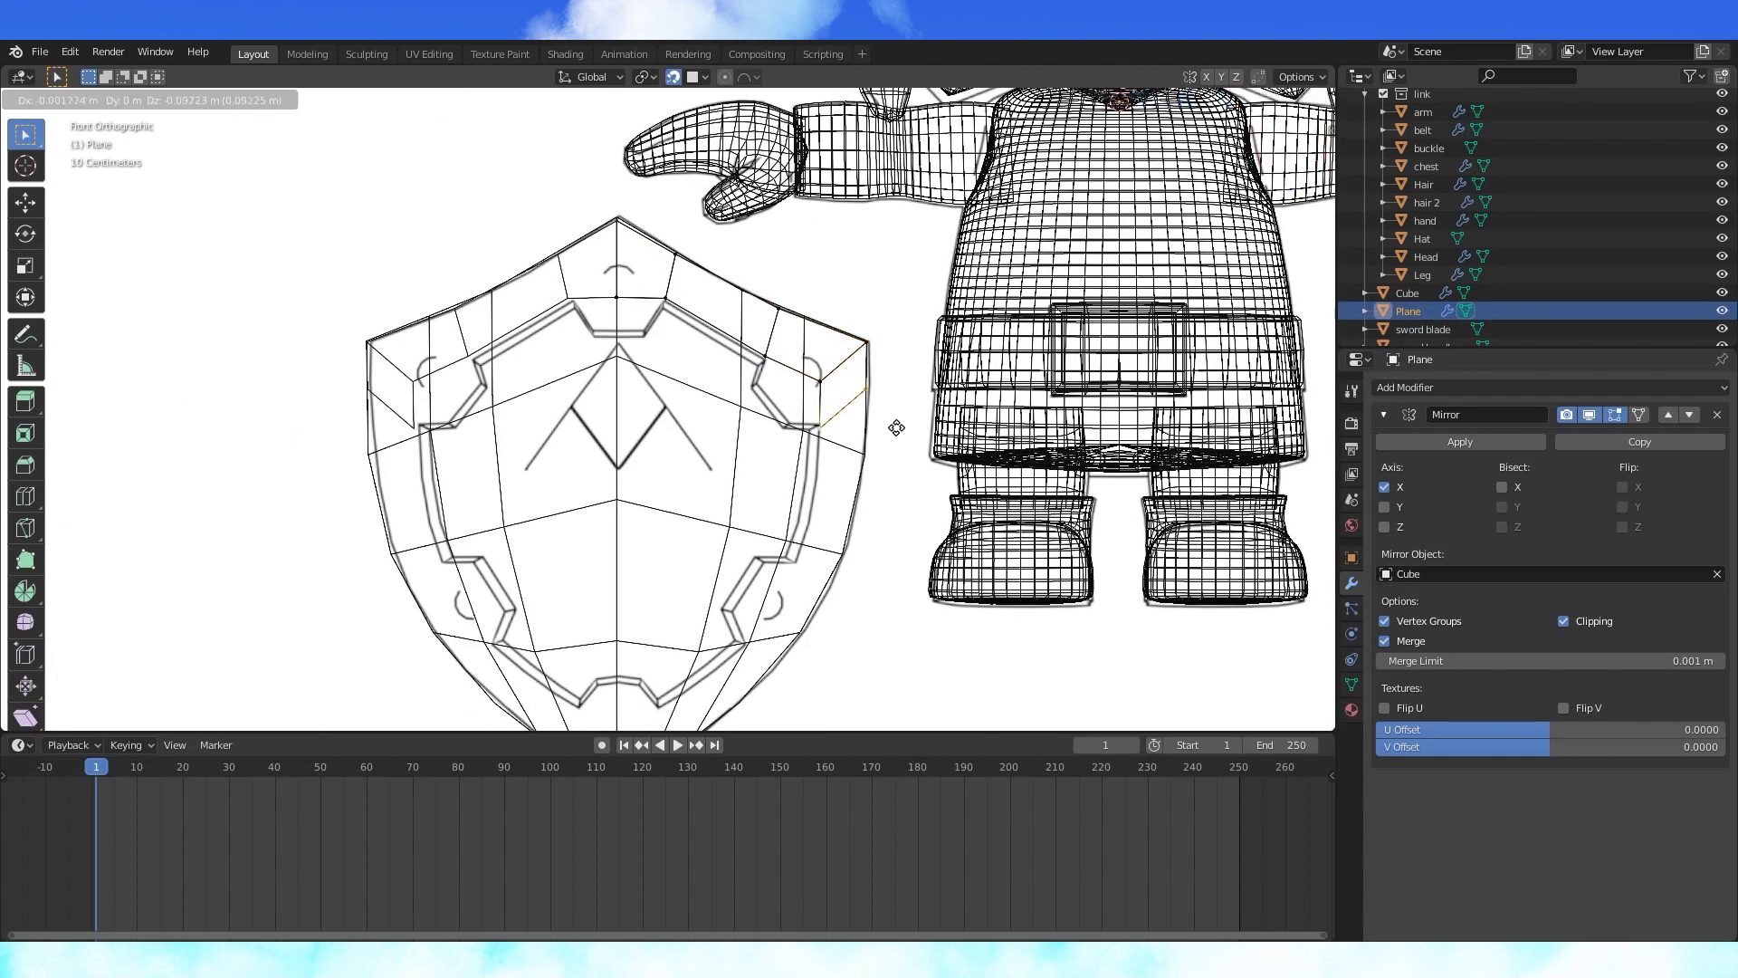
{"action": "left_click", "coordinate": [876, 438]}
- Extrude the rim strip down the shield's side, following the band between the outline and the inner border
{"action": "middle_click_drag", "start_coordinate": [852, 434], "coordinate": [850, 362], "text": "shift"}
{"action": "key", "text": "e"}
{"action": "left_click", "coordinate": [851, 507]}
{"action": "key", "text": "e"}
{"action": "middle_click_drag", "start_coordinate": [828, 468], "coordinate": [913, 455], "text": "shift"}
{"action": "left_click", "coordinate": [805, 511]}
{"action": "key", "text": "KP_1"}
{"action": "key", "text": "e"}
{"action": "left_click", "coordinate": [820, 531]}
{"action": "left_click", "coordinate": [797, 538]}
- Extrude the rim strip around the lower curve to the shield's bottom tip and close it at the mirror centre
{"action": "middle_click_drag", "start_coordinate": [802, 525], "coordinate": [842, 509], "text": "shift"}
{"action": "key", "text": "e"}
{"action": "left_click", "coordinate": [742, 520]}
{"action": "middle_click_drag", "start_coordinate": [692, 510], "coordinate": [759, 498]}
{"action": "key", "text": "KP_1"}
{"action": "left_click", "coordinate": [801, 519]}
{"action": "key", "text": "g"}
{"action": "left_click", "coordinate": [790, 527]}
{"action": "key", "text": "e"}
{"action": "left_click", "coordinate": [822, 487]}
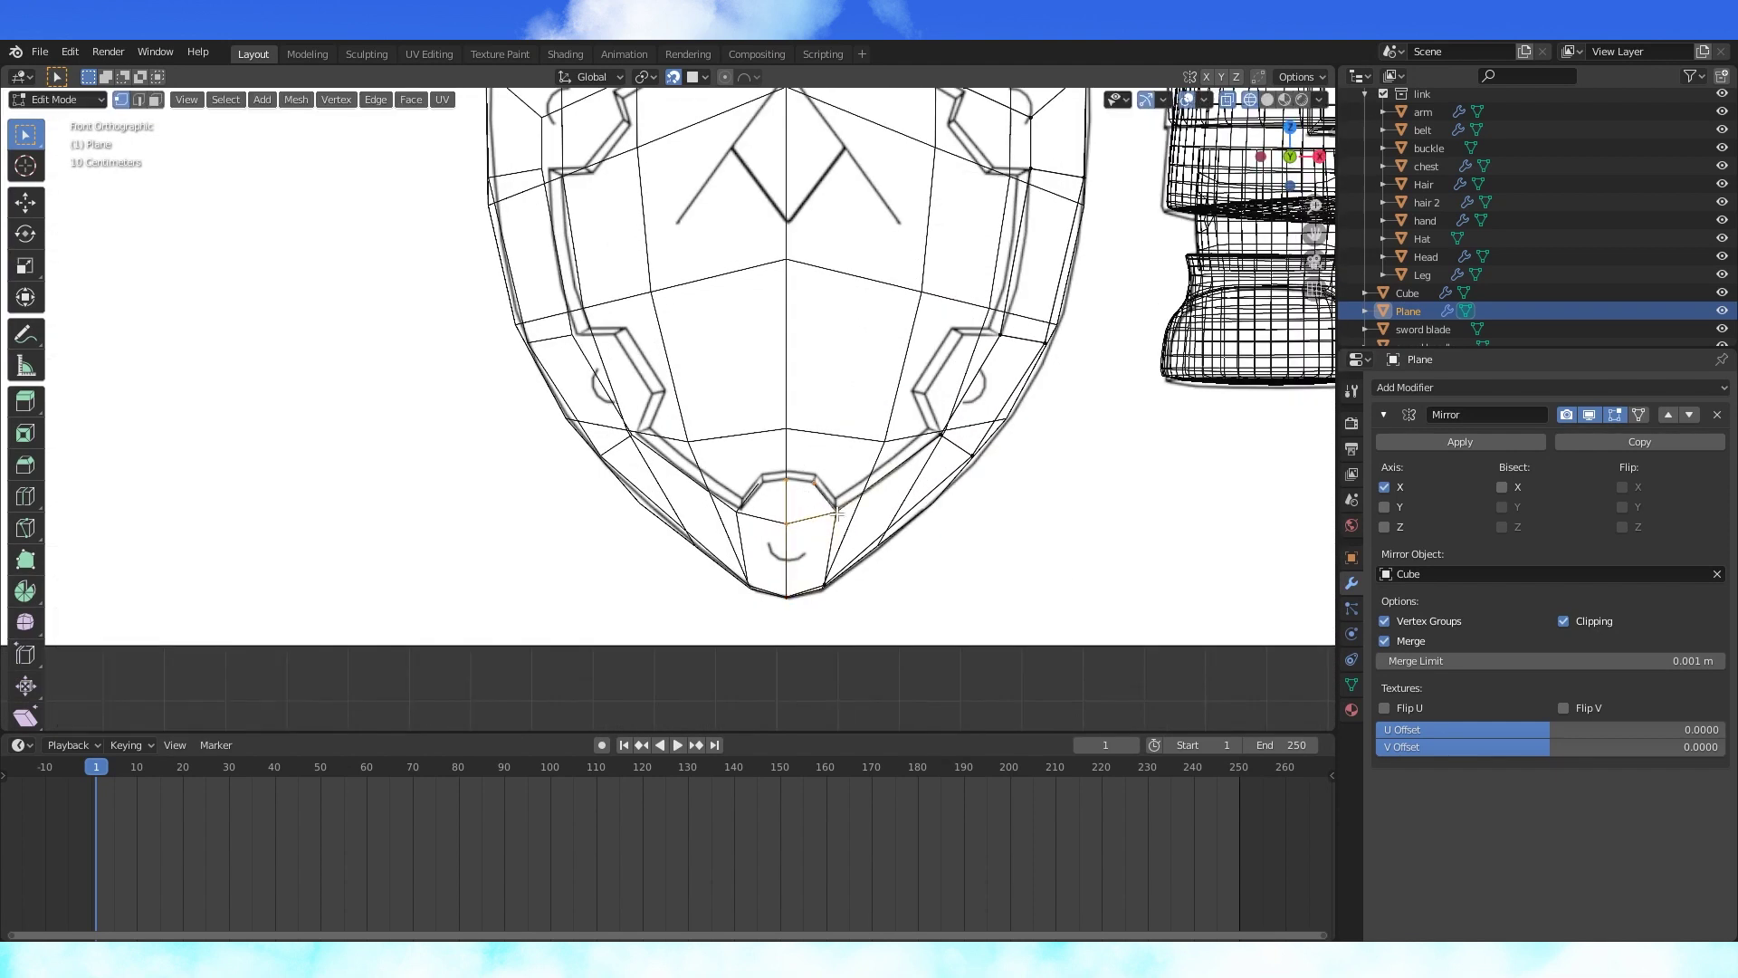
{"action": "key", "text": "e"}
- Add loop cuts across the rim strip's segments, with two cuts in the long side segment
{"action": "middle_click_drag", "start_coordinate": [869, 507], "coordinate": [730, 655], "text": "shift"}
{"action": "left_click", "coordinate": [829, 481]}
{"action": "right_click", "coordinate": [829, 482]}
{"action": "key", "text": "ctrl+r"}
{"action": "left_click", "coordinate": [835, 563]}
{"action": "right_click", "coordinate": [834, 563]}
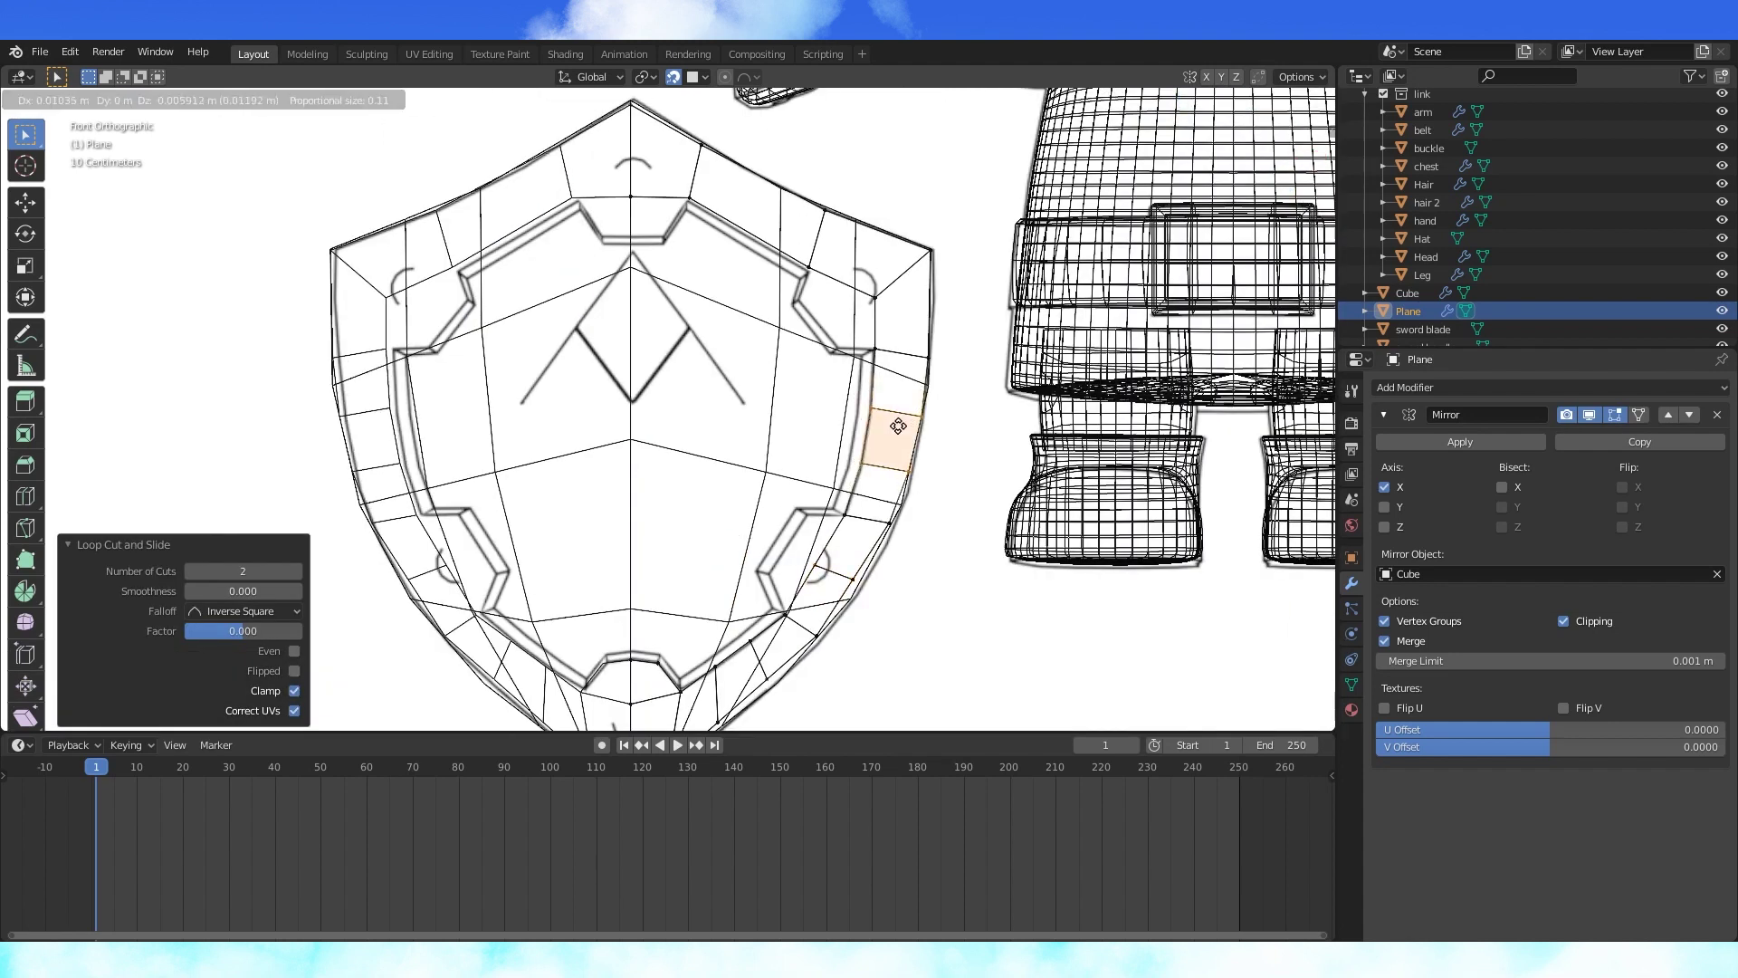
- Move the new side edges of the rim strip to follow the curve of the shield's border
{"action": "left_click", "coordinate": [897, 444]}
{"action": "left_click_drag", "start_coordinate": [855, 413], "coordinate": [932, 438]}
{"action": "key", "text": "g"}
{"action": "left_click", "coordinate": [932, 424]}
{"action": "middle_click_drag", "start_coordinate": [923, 425], "coordinate": [975, 438]}
{"action": "key", "text": "KP_1"}
{"action": "middle_click_drag", "start_coordinate": [898, 306], "coordinate": [851, 420], "text": "shift"}
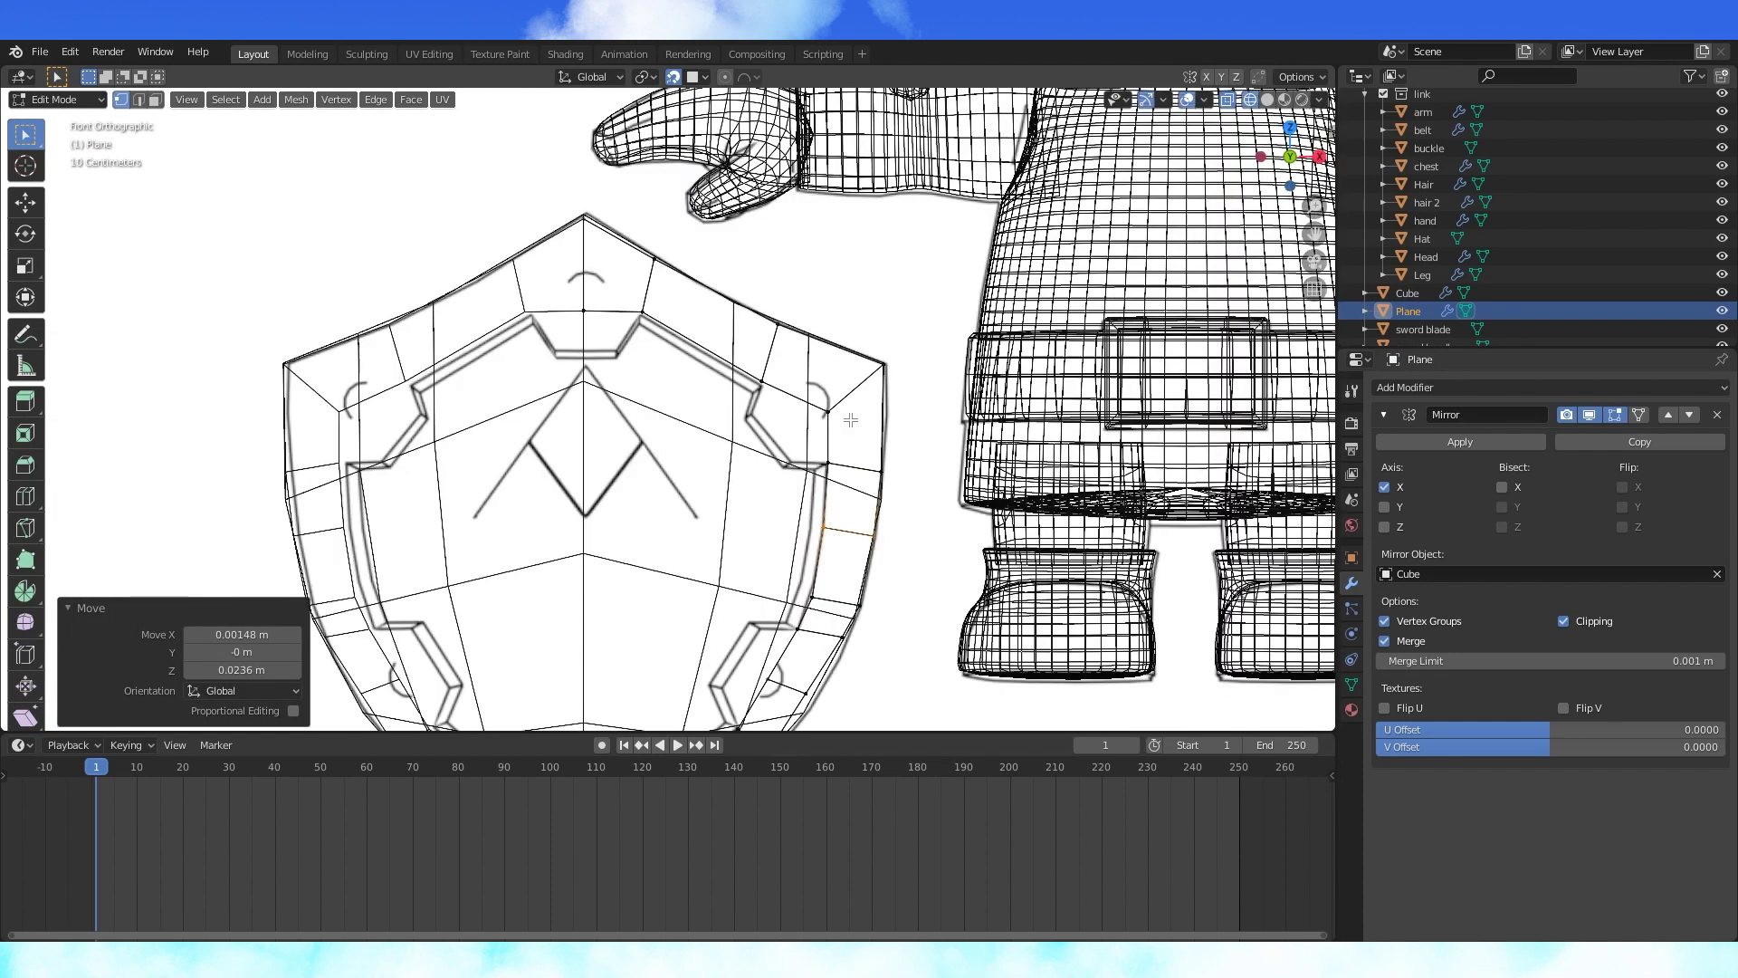
- Add a loop cut across the upper rim strip and move its vertices onto the border in the drawing
{"action": "left_click", "coordinate": [883, 417]}
{"action": "key", "text": "Return"}
{"action": "key", "text": "ctrl+r"}
{"action": "left_click", "coordinate": [704, 278]}
{"action": "key", "text": "g"}
{"action": "left_click", "coordinate": [710, 288]}
{"action": "middle_click_drag", "start_coordinate": [676, 368], "coordinate": [702, 333], "text": "shift"}
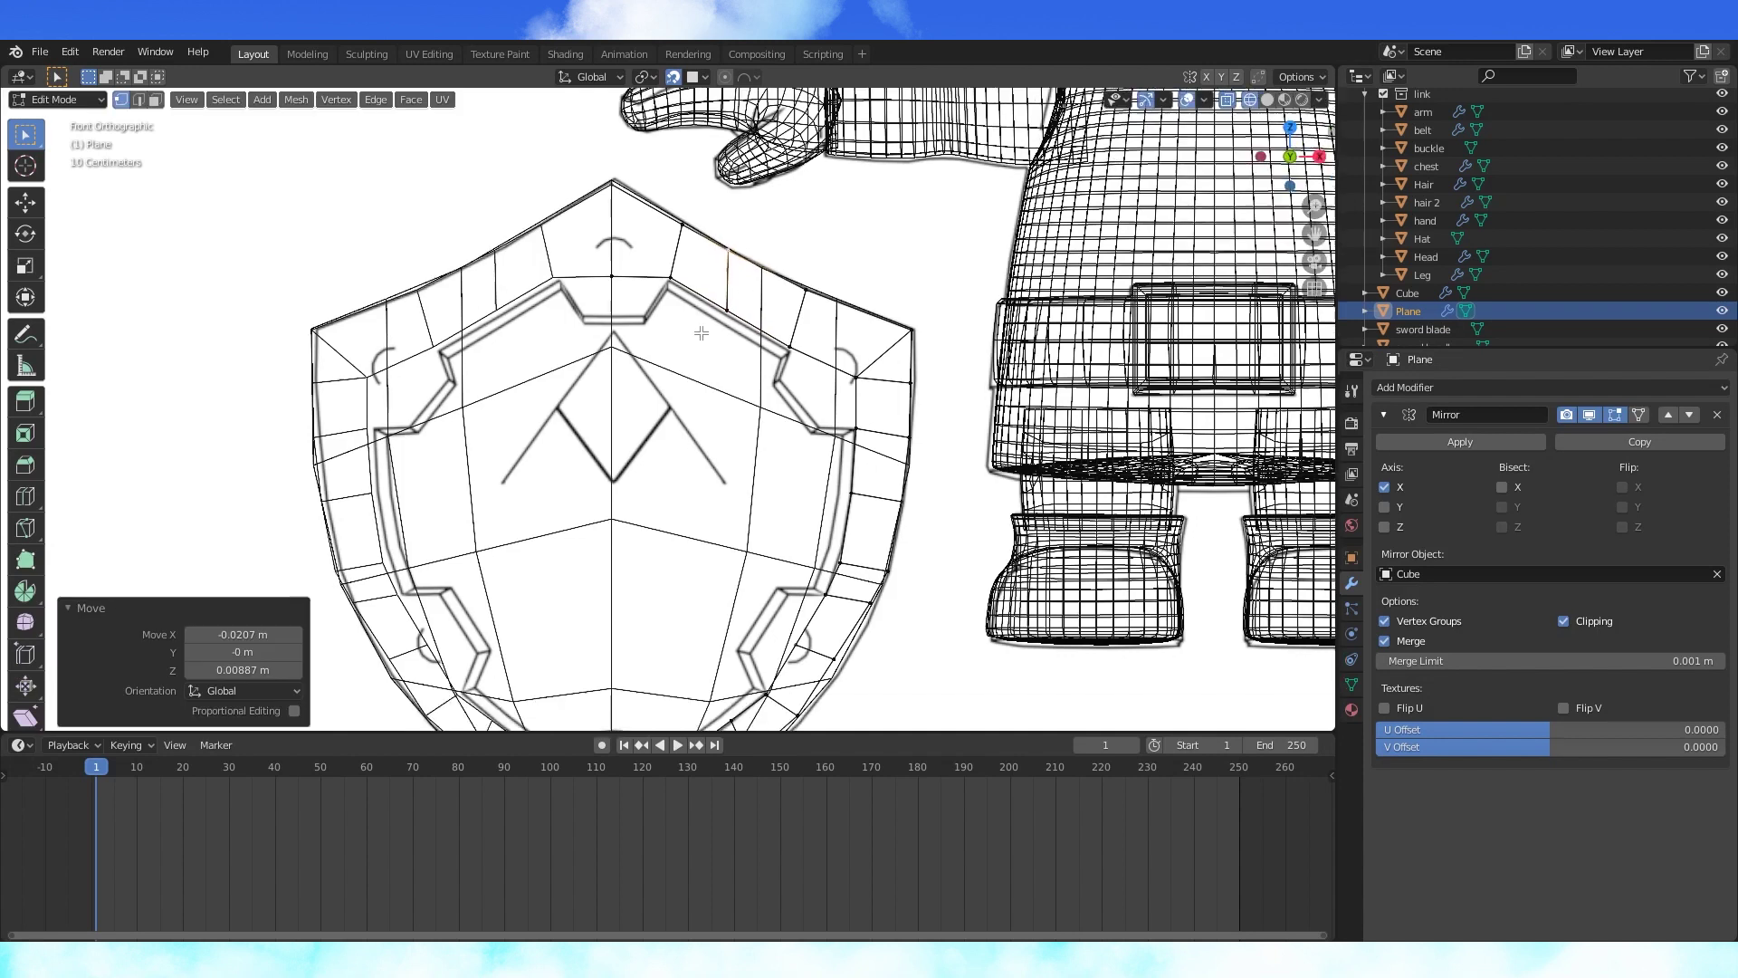
- Extrude geometry from the upper rim strip toward the top notch and fill the gap with a face
{"action": "key", "text": "e"}
{"action": "key", "text": "e"}
{"action": "left_click", "coordinate": [674, 309]}
{"action": "key", "text": "f"}
- Turn off snapping and reposition the upper rim vertices in side view to match the reference
{"action": "scroll", "coordinate": [675, 309], "scroll_direction": "up", "scroll_amount": 3}
{"action": "middle_click_drag", "start_coordinate": [842, 353], "coordinate": [778, 290]}
{"action": "key", "text": "shift+Tab"}
{"action": "key", "text": "KP_3"}
{"action": "key", "text": "g"}
{"action": "left_click", "coordinate": [714, 272]}
{"action": "key", "text": "g"}
{"action": "left_click", "coordinate": [717, 271]}
- Move the next upper rim vertex along Y to bring the strip in line with the shield's surface
{"action": "left_click", "coordinate": [815, 362]}
{"action": "key", "text": "KP_3"}
{"action": "key", "text": "g"}
{"action": "key", "text": "y"}
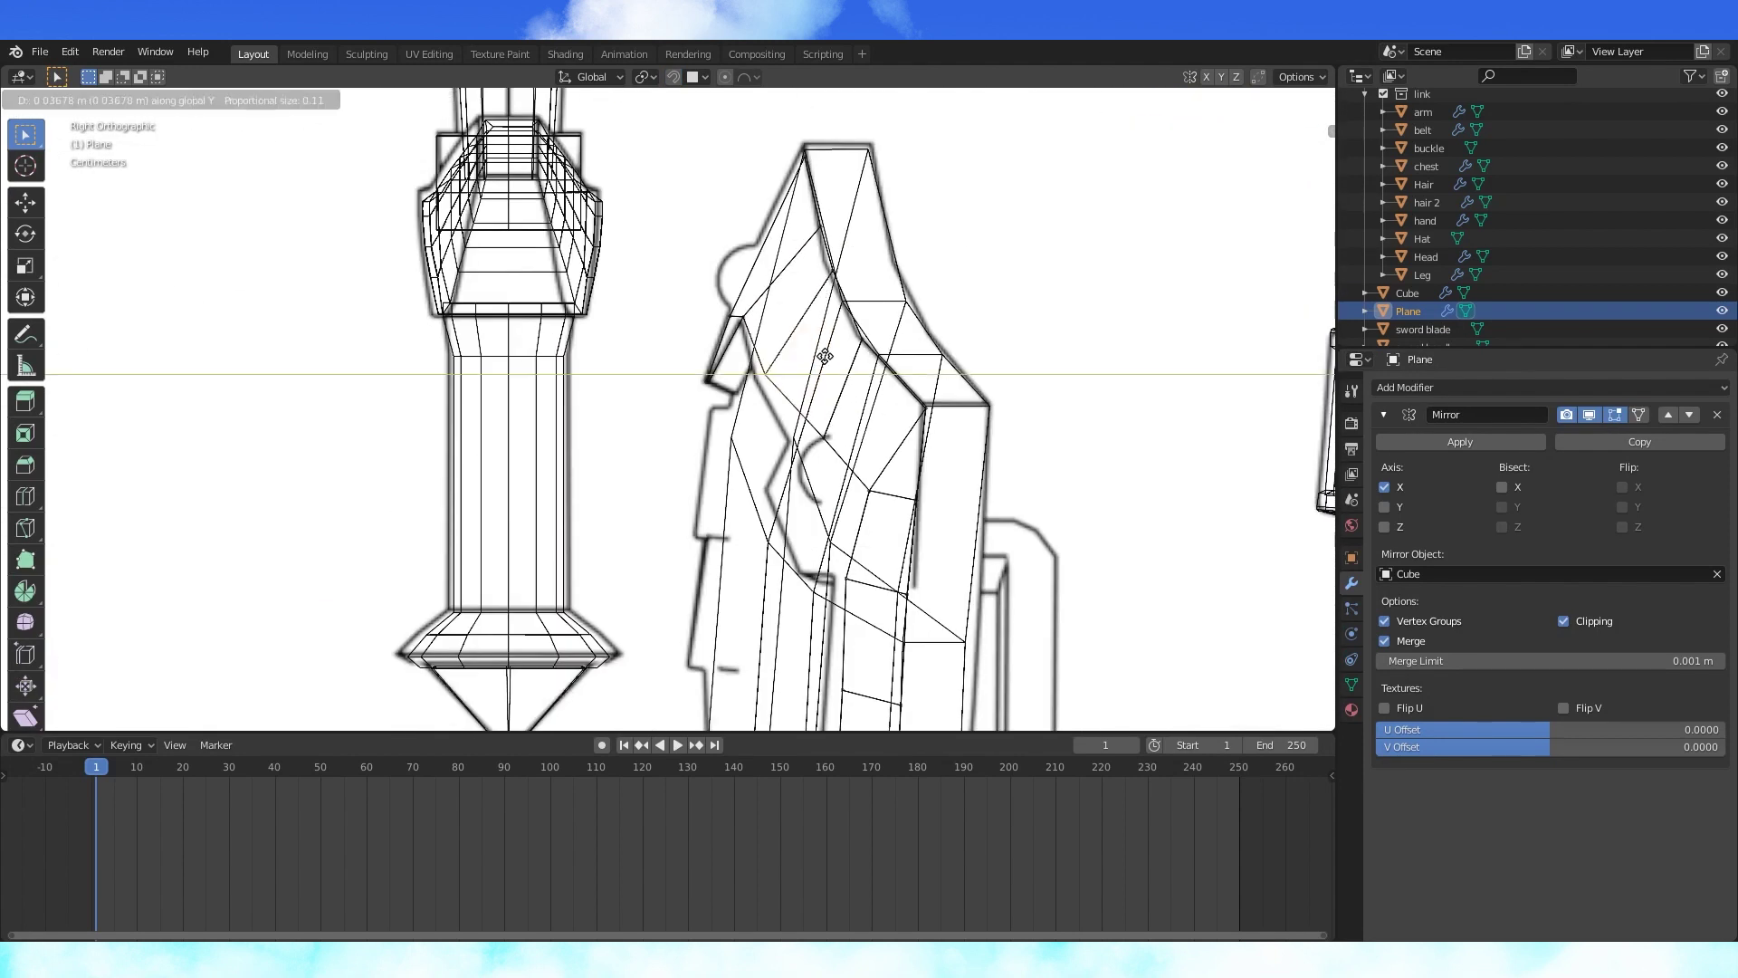
{"action": "left_click", "coordinate": [806, 354]}
- Move the upper side rim vertices along Y in side view to line up with the reference profile
{"action": "middle_click_drag", "start_coordinate": [806, 354], "coordinate": [996, 392]}
{"action": "left_click", "coordinate": [929, 411]}
{"action": "key", "text": "KP_3"}
{"action": "key", "text": "g"}
{"action": "key", "text": "y"}
{"action": "left_click", "coordinate": [844, 396]}
{"action": "key", "text": "KP_3"}
{"action": "key", "text": "g"}
{"action": "key", "text": "y"}
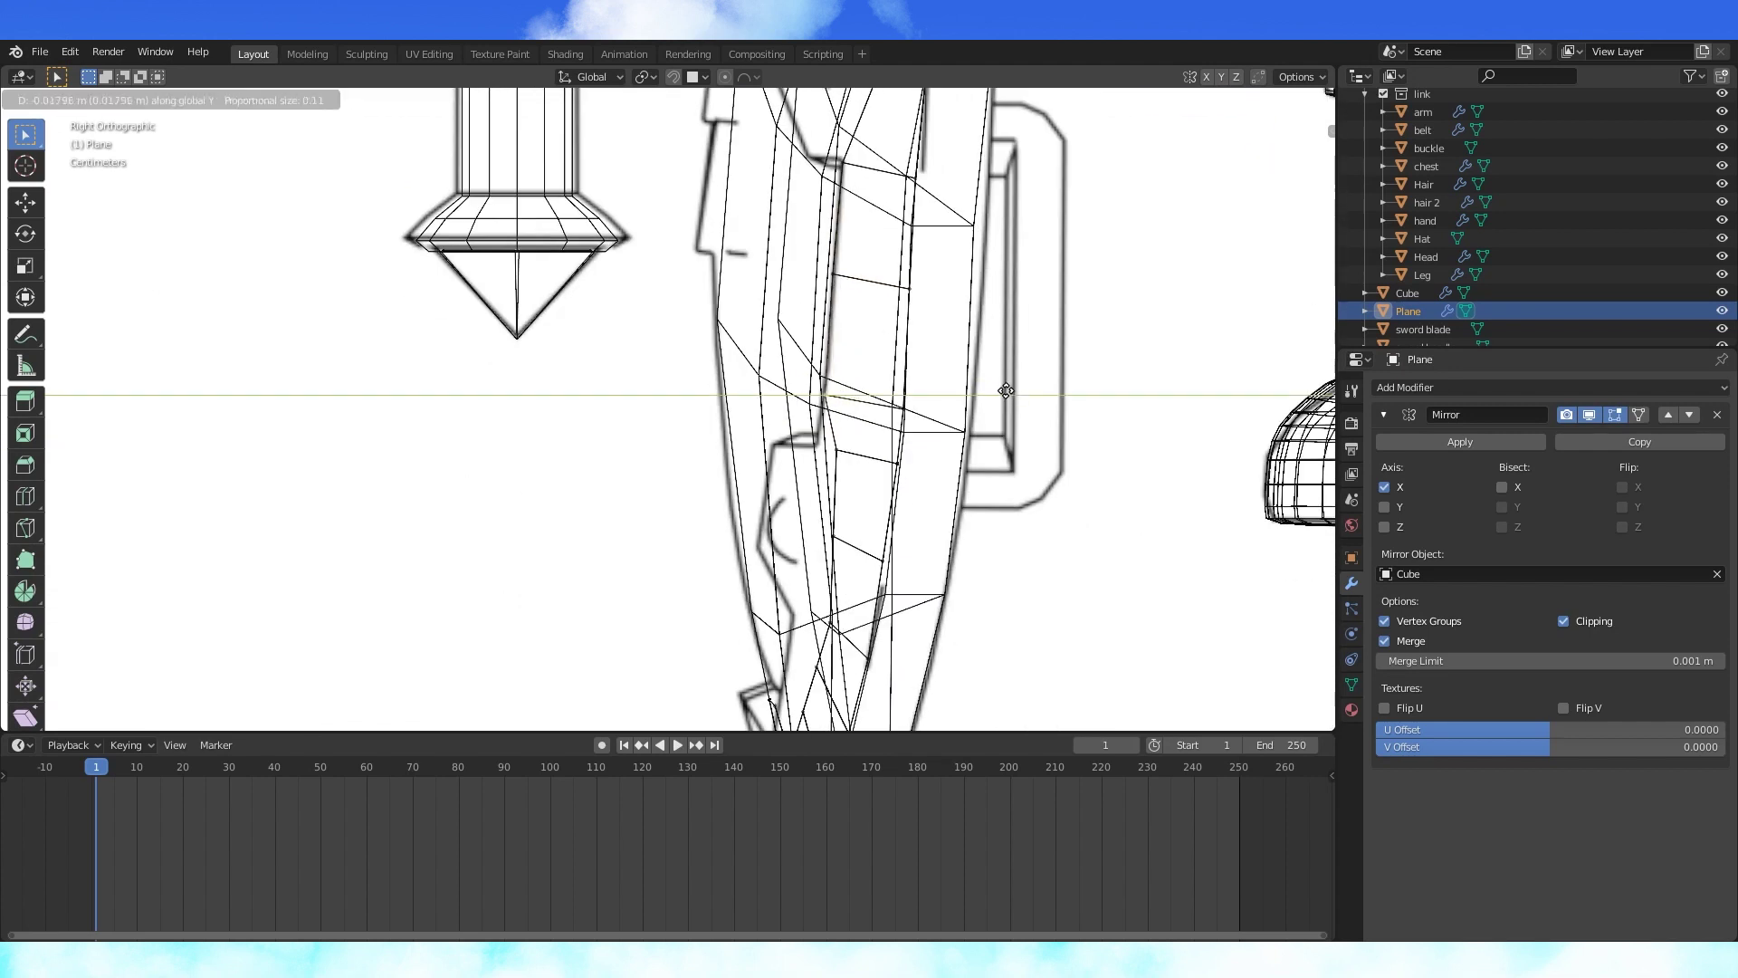
- Move the mid-height rim vertices along Y in side view so the strip follows the shield's curve
{"action": "left_click", "coordinate": [818, 450]}
{"action": "key", "text": "KP_3"}
{"action": "key", "text": "g"}
{"action": "key", "text": "y"}
{"action": "middle_click_drag", "start_coordinate": [688, 517], "coordinate": [813, 528]}
{"action": "left_click", "coordinate": [789, 533]}
{"action": "key", "text": "KP_3"}
{"action": "key", "text": "g"}
{"action": "key", "text": "y"}
{"action": "left_click", "coordinate": [802, 428]}
- Move the two lower rim vertices along Y to bring them onto the shield's front profile
{"action": "middle_click_drag", "start_coordinate": [801, 435], "coordinate": [826, 332], "text": "shift"}
{"action": "left_click", "coordinate": [789, 468]}
{"action": "key", "text": "g"}
{"action": "key", "text": "y"}
{"action": "left_click", "coordinate": [782, 469]}
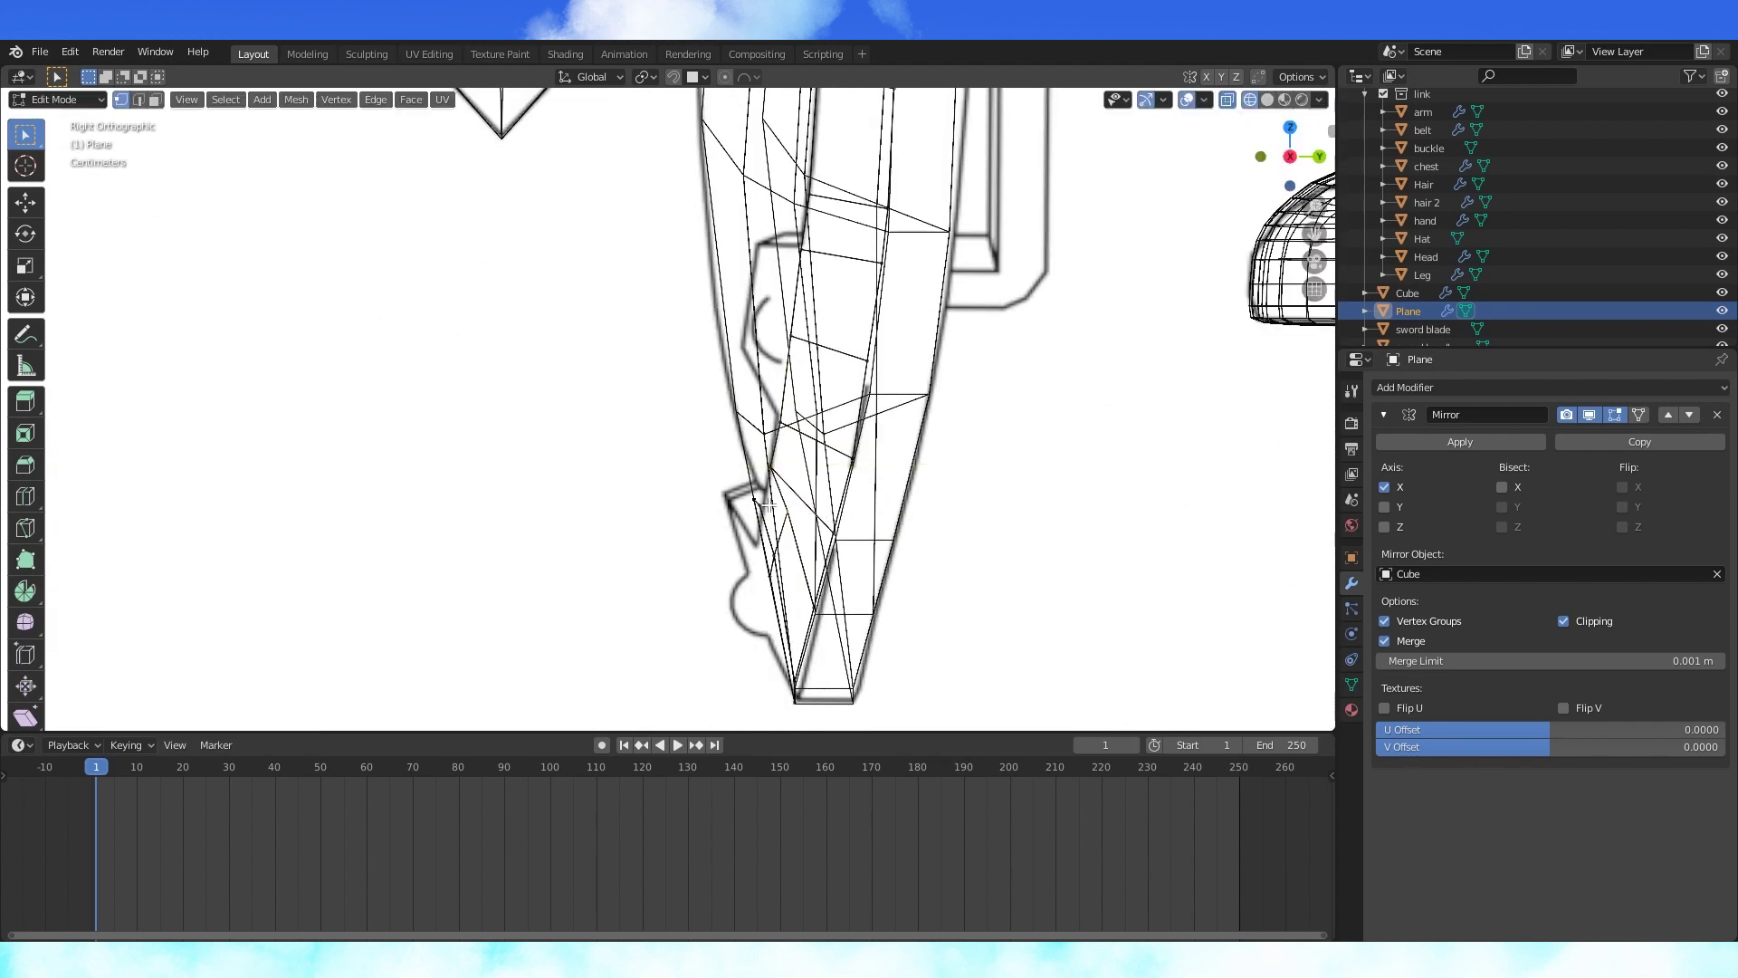
{"action": "left_click", "coordinate": [786, 558]}
{"action": "key", "text": "g"}
{"action": "key", "text": "y"}
{"action": "left_click", "coordinate": [777, 558]}
- Move the remaining rim vertices near the shield's bottom tip along Y to match the side reference
{"action": "middle_click_drag", "start_coordinate": [777, 558], "coordinate": [951, 511]}
{"action": "left_click", "coordinate": [852, 509]}
{"action": "key", "text": "KP_3"}
{"action": "key", "text": "g"}
{"action": "key", "text": "y"}
{"action": "left_click", "coordinate": [863, 509]}
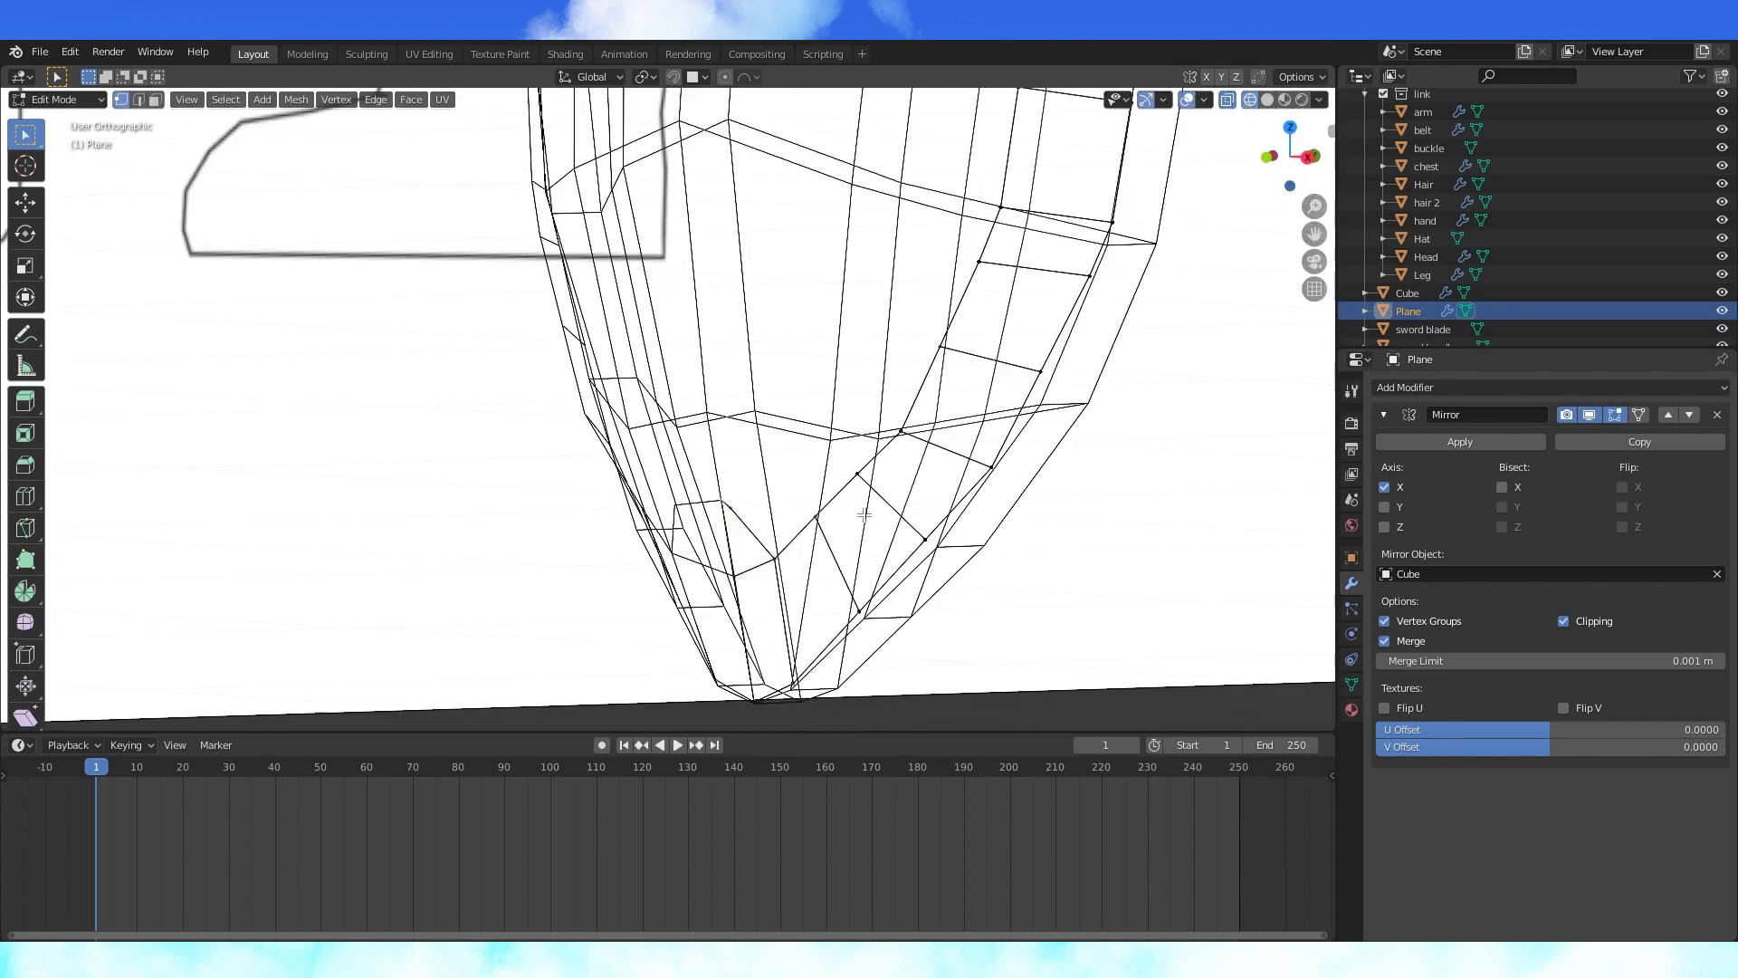
{"action": "key", "text": "KP_3"}
{"action": "key", "text": "g"}
{"action": "key", "text": "y"}
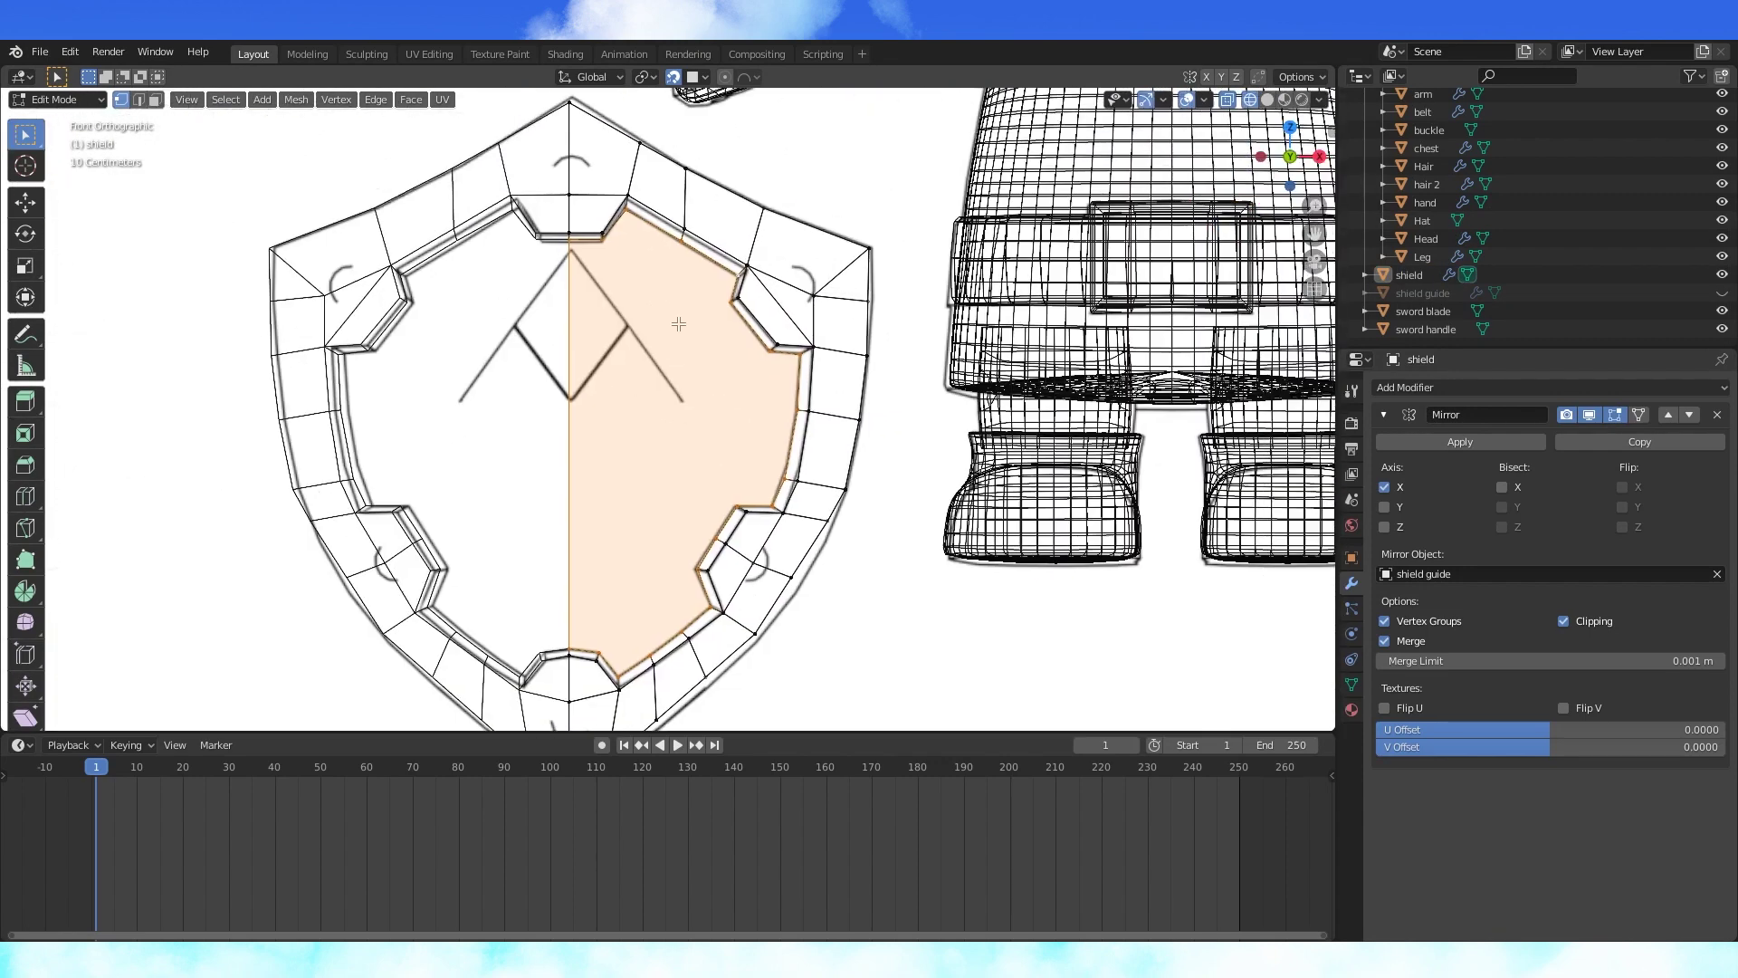
- Connect the inner border vertices to the centre line with horizontal edges across the upper and middle shield face
{"action": "left_click", "coordinate": [603, 240]}
{"action": "left_click", "coordinate": [681, 240], "text": "shift"}
{"action": "key", "text": "j"}
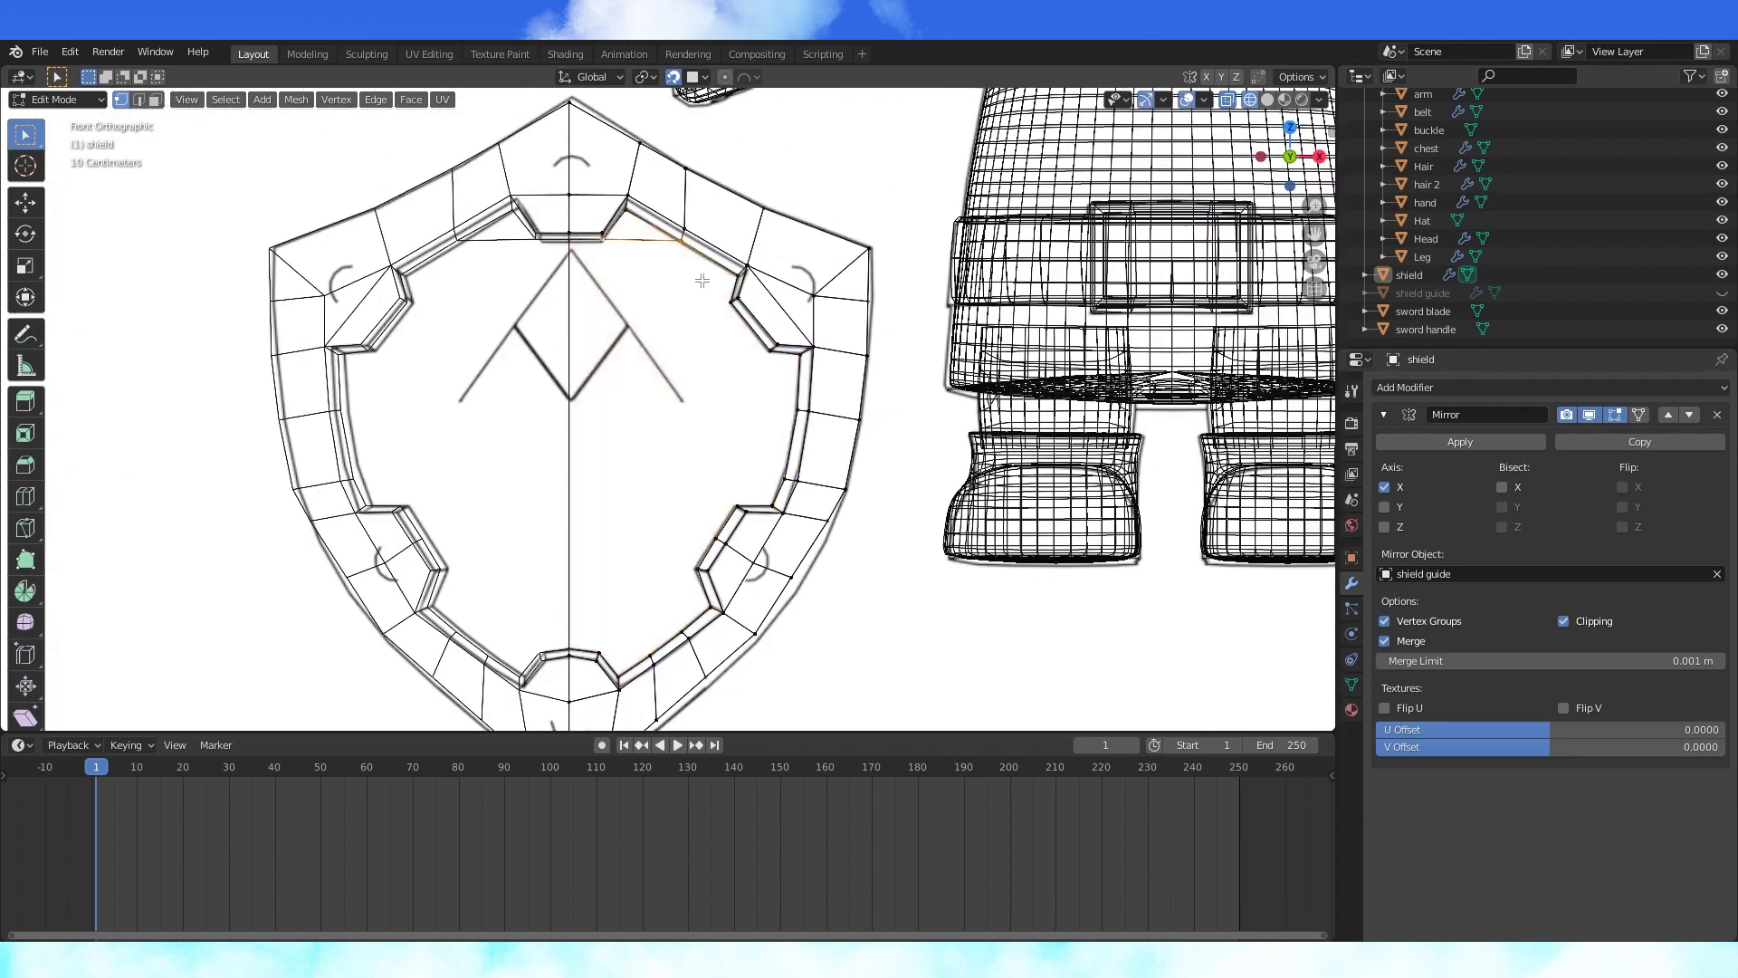
{"action": "left_click", "coordinate": [734, 321]}
{"action": "left_click", "coordinate": [626, 210], "text": "shift"}
{"action": "key", "text": "j"}
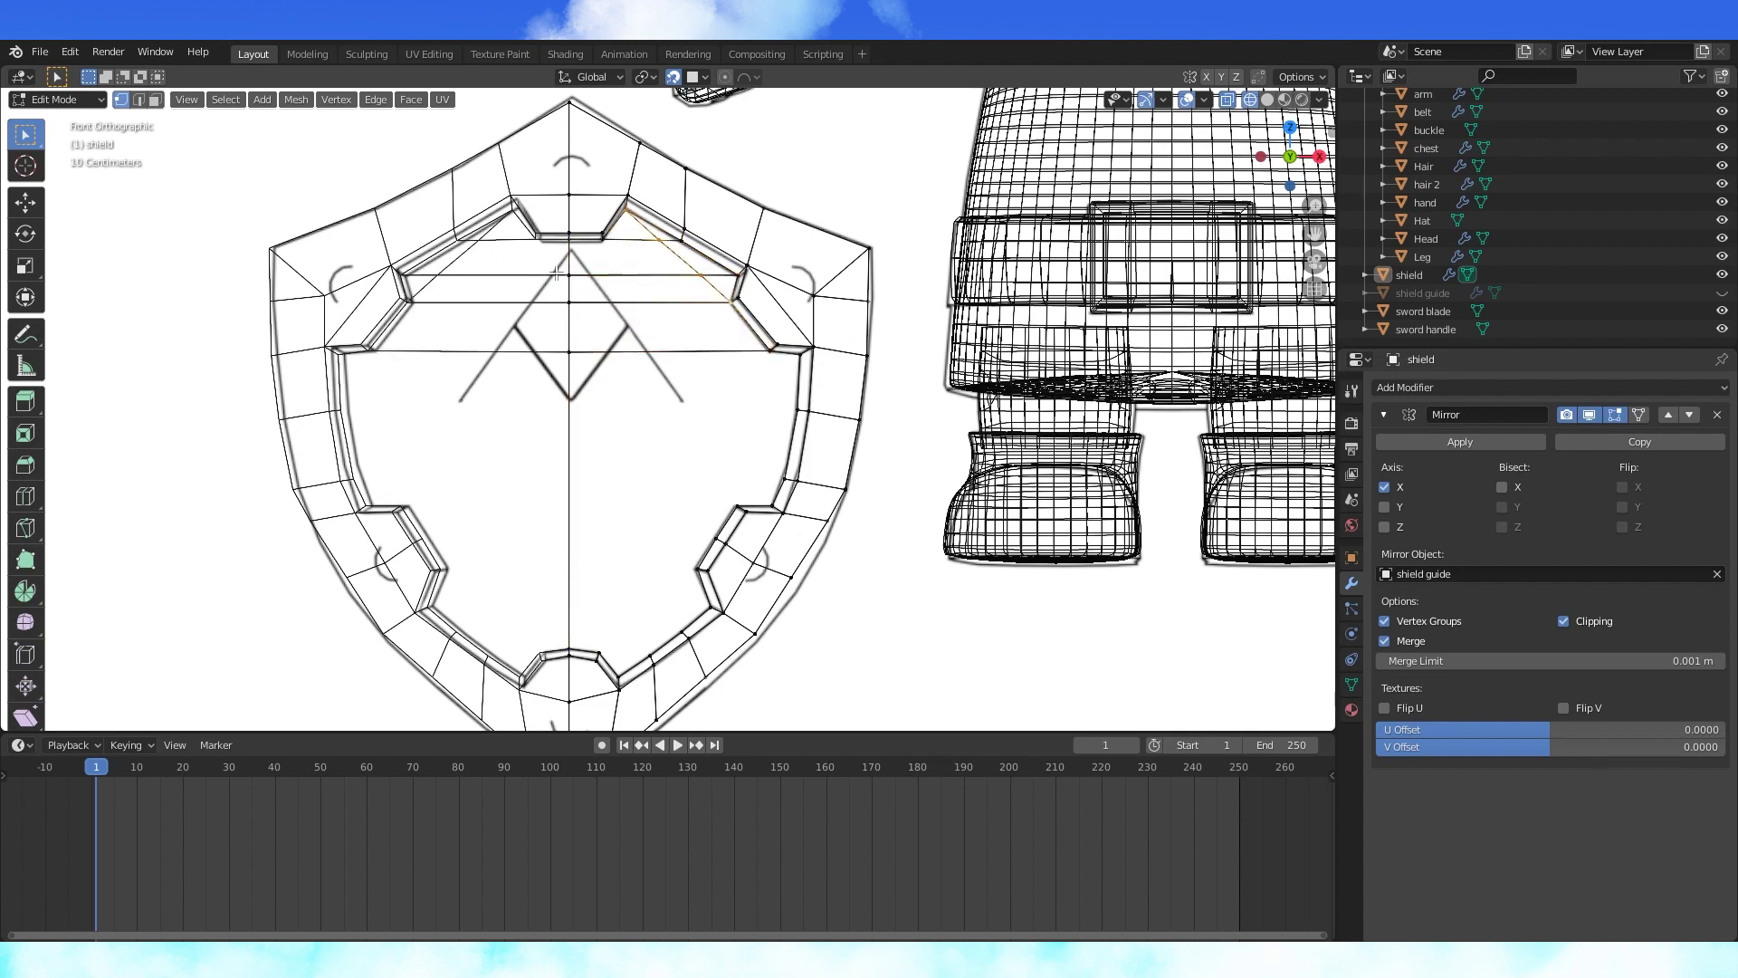
{"action": "key", "text": "j"}
{"action": "middle_click_drag", "start_coordinate": [804, 473], "coordinate": [798, 417], "text": "shift"}
{"action": "left_click", "coordinate": [798, 417]}
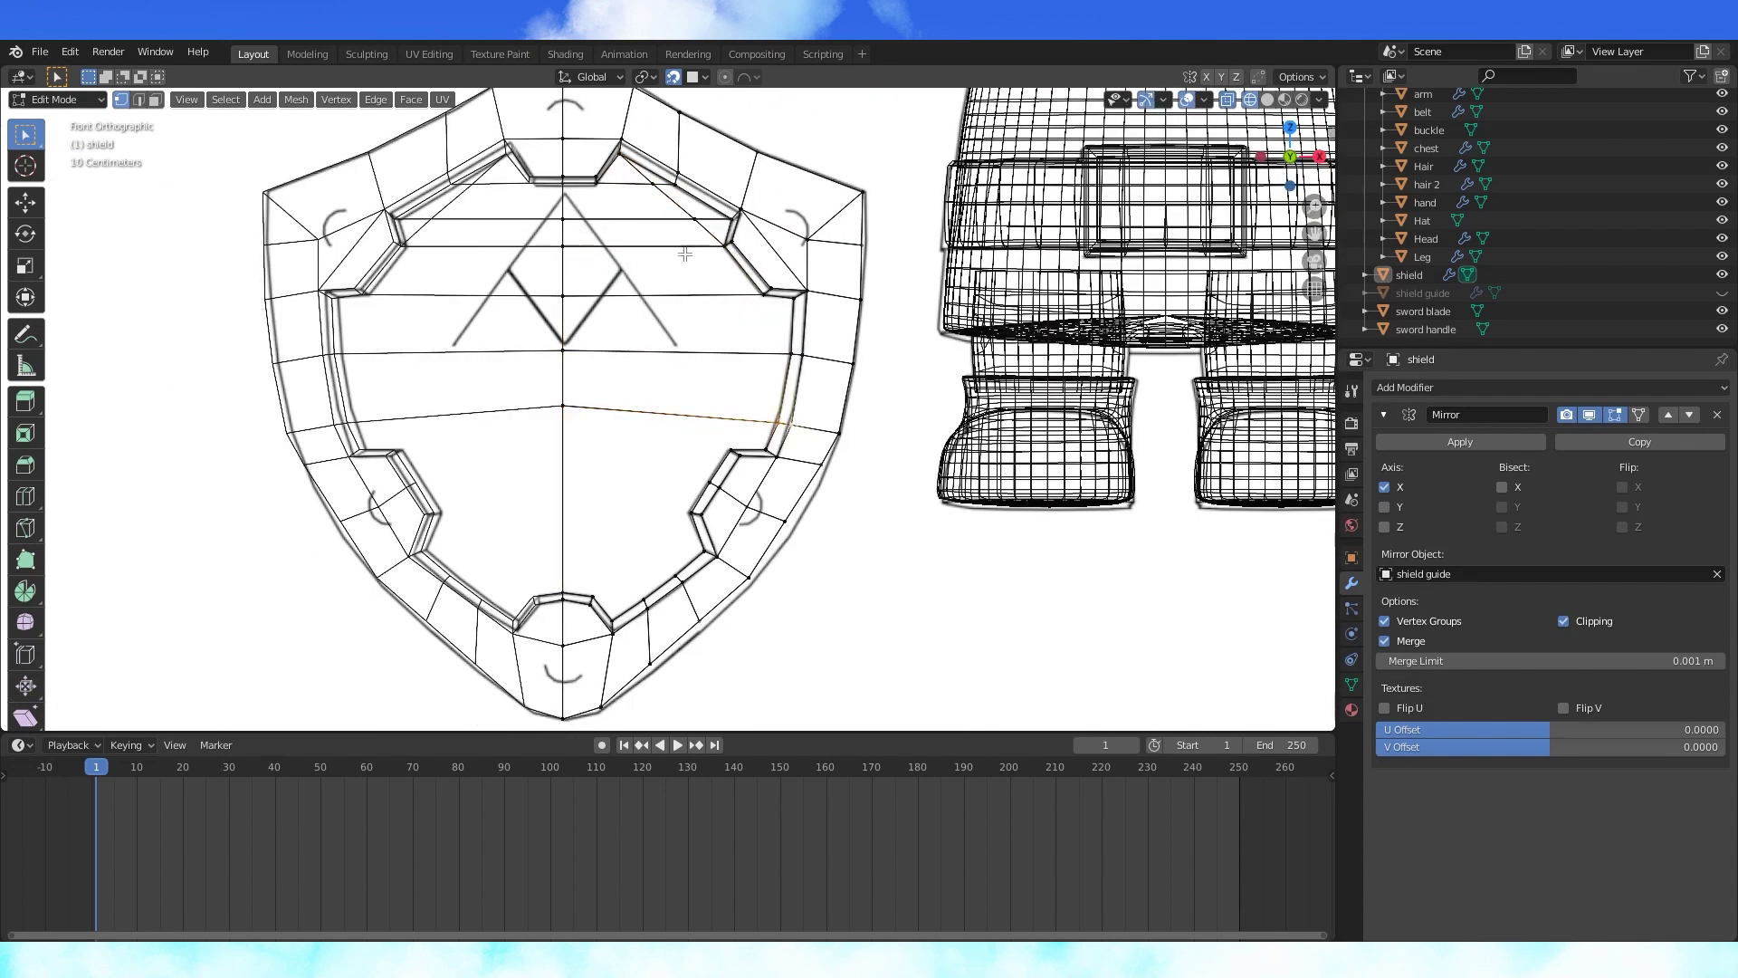
{"action": "left_click", "coordinate": [806, 404]}
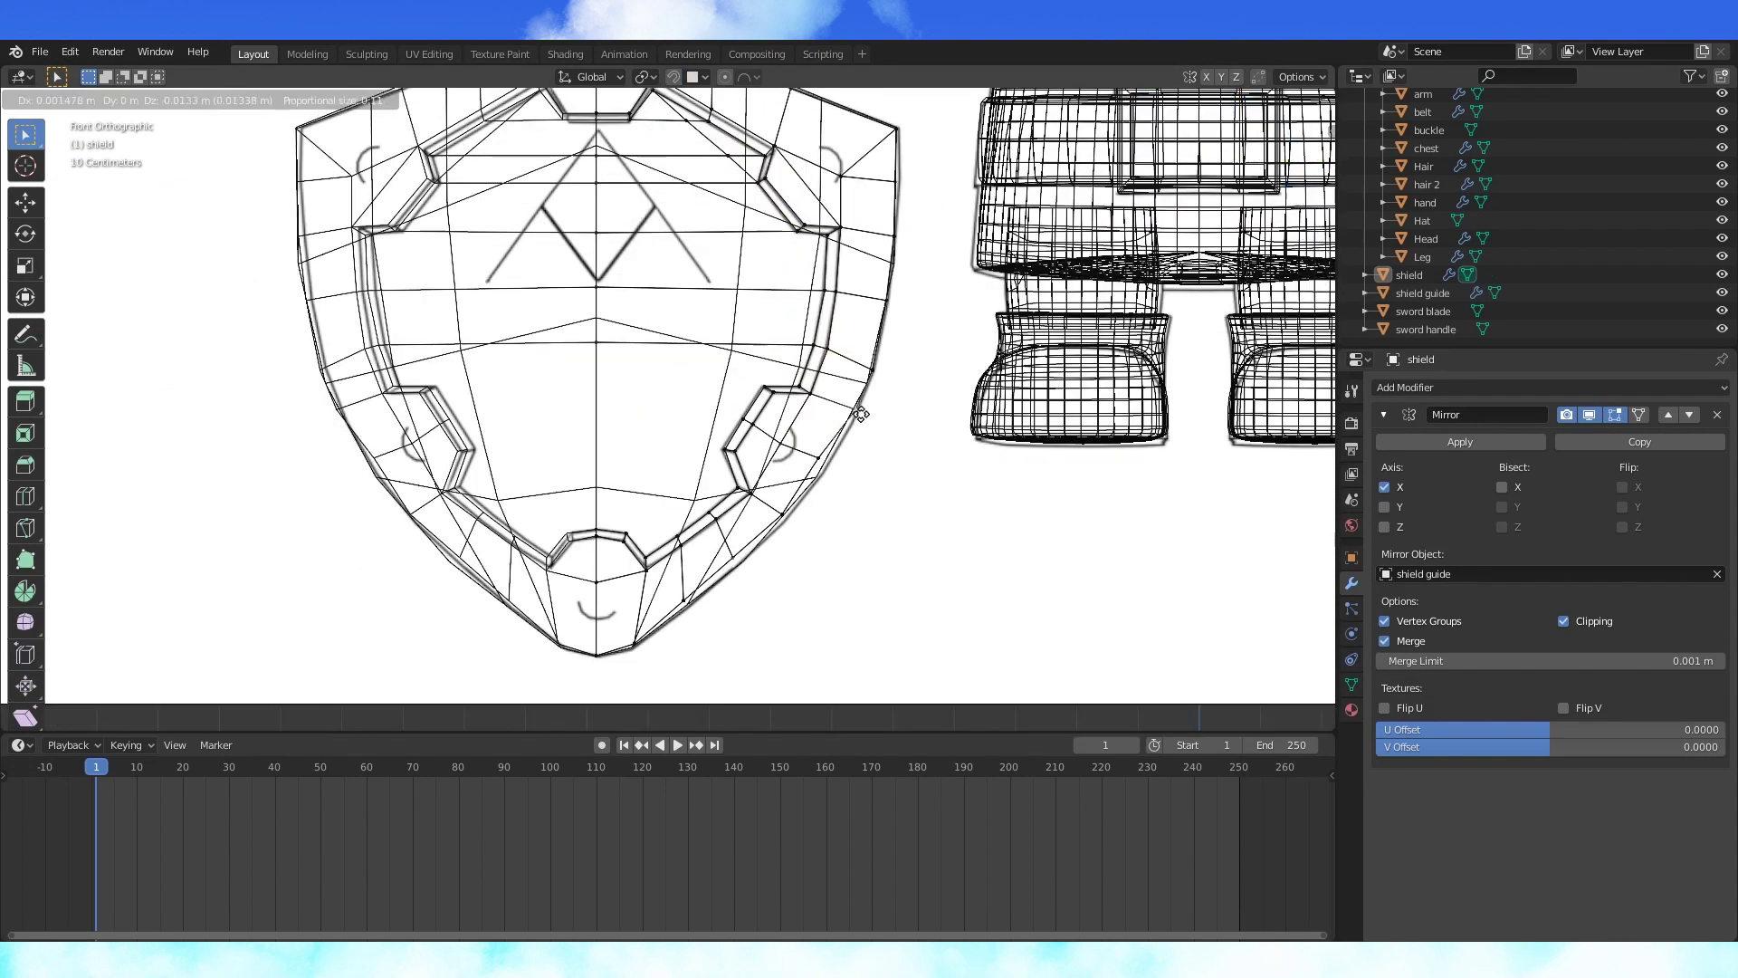
- Move the outer rim vertex beside the lower face onto the shield outline in front view
{"action": "key", "text": "KP_3"}
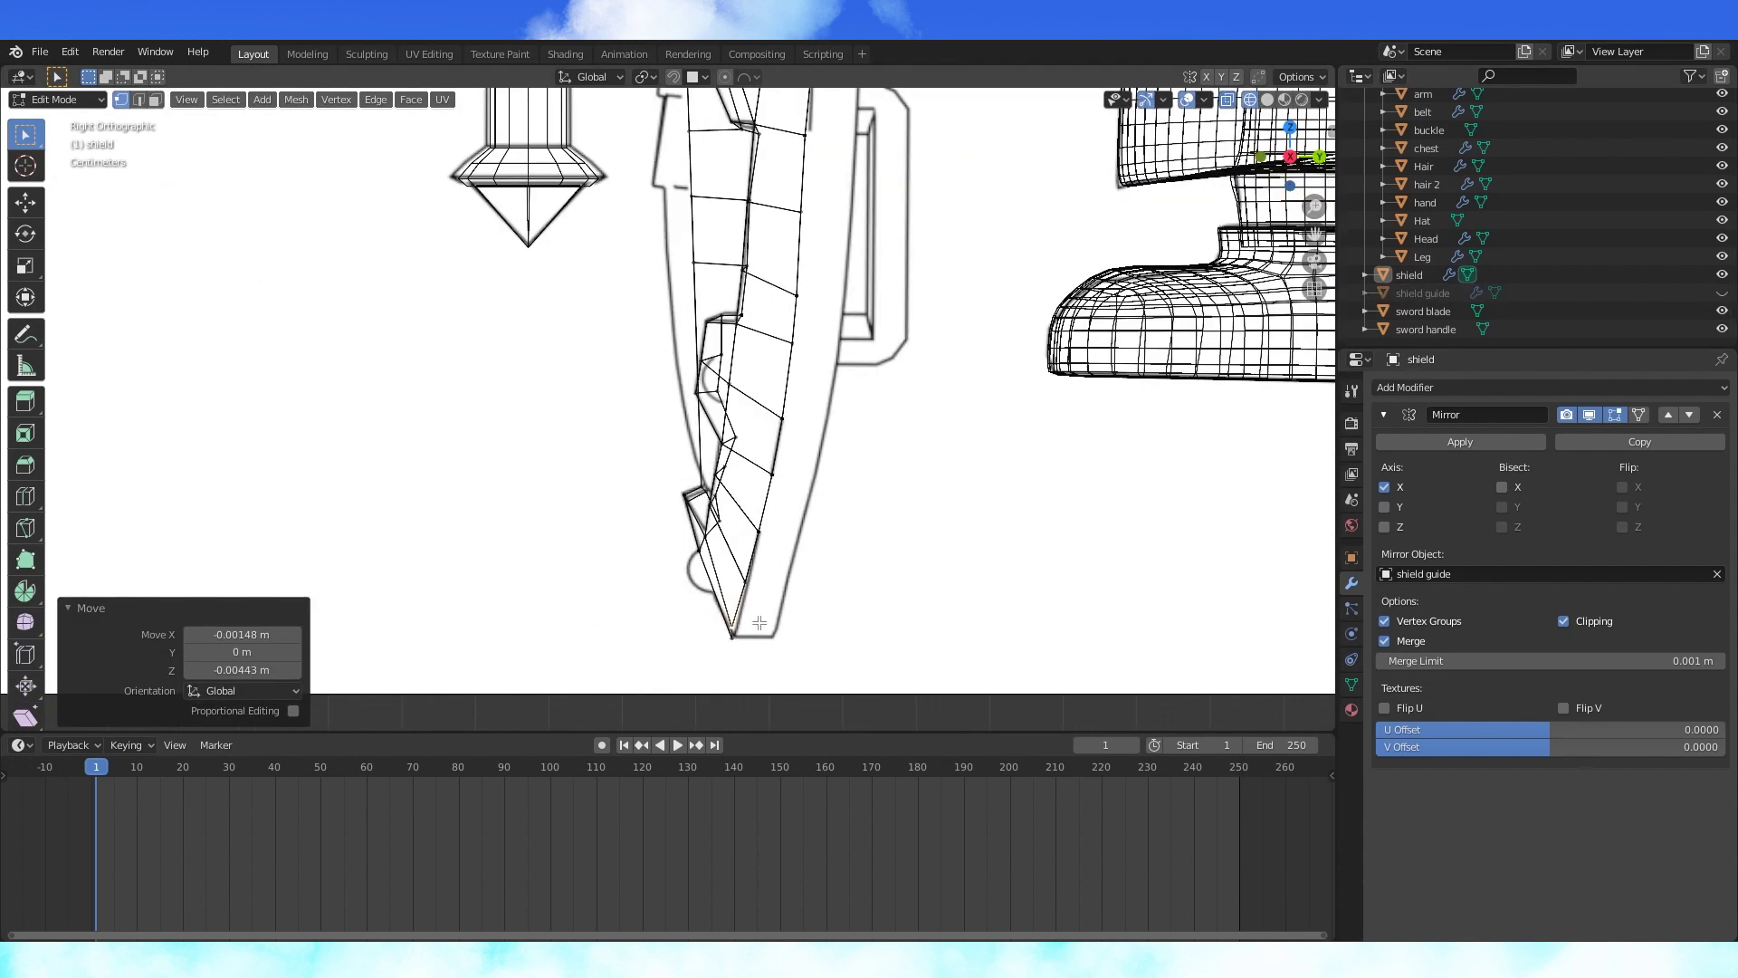
{"action": "key", "text": "KP_1"}
{"action": "scroll", "coordinate": [759, 408], "scroll_direction": "down", "scroll_amount": 4}
{"action": "scroll", "coordinate": [718, 287], "scroll_direction": "up", "scroll_amount": 2}
{"action": "left_click", "coordinate": [816, 378]}
{"action": "key", "text": "g"}
{"action": "left_click", "coordinate": [819, 373]}
- Knife-cut horizontal edges from the lower side notch's border vertices to the centre line
{"action": "key", "text": "k"}
{"action": "left_click", "coordinate": [727, 397]}
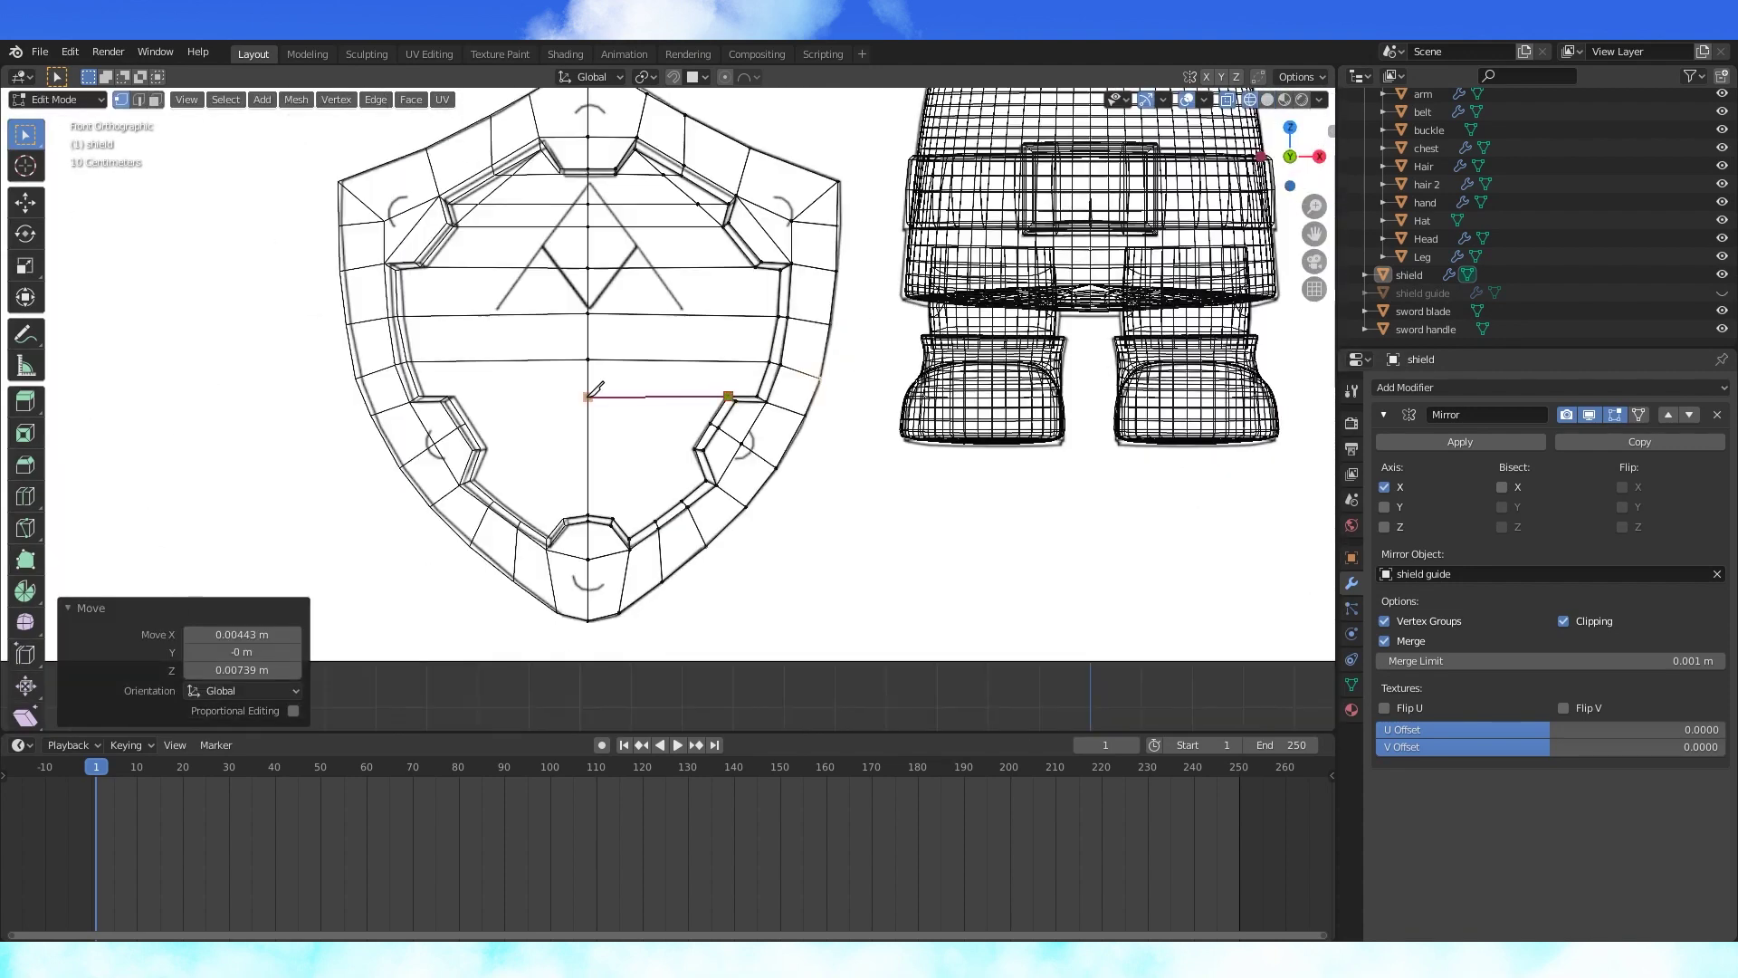
{"action": "left_click", "coordinate": [588, 396]}
{"action": "key", "text": "Return"}
{"action": "key", "text": "k"}
{"action": "left_click", "coordinate": [710, 424]}
{"action": "scroll", "coordinate": [676, 568], "scroll_direction": "up", "scroll_amount": 2}
{"action": "key", "text": "k"}
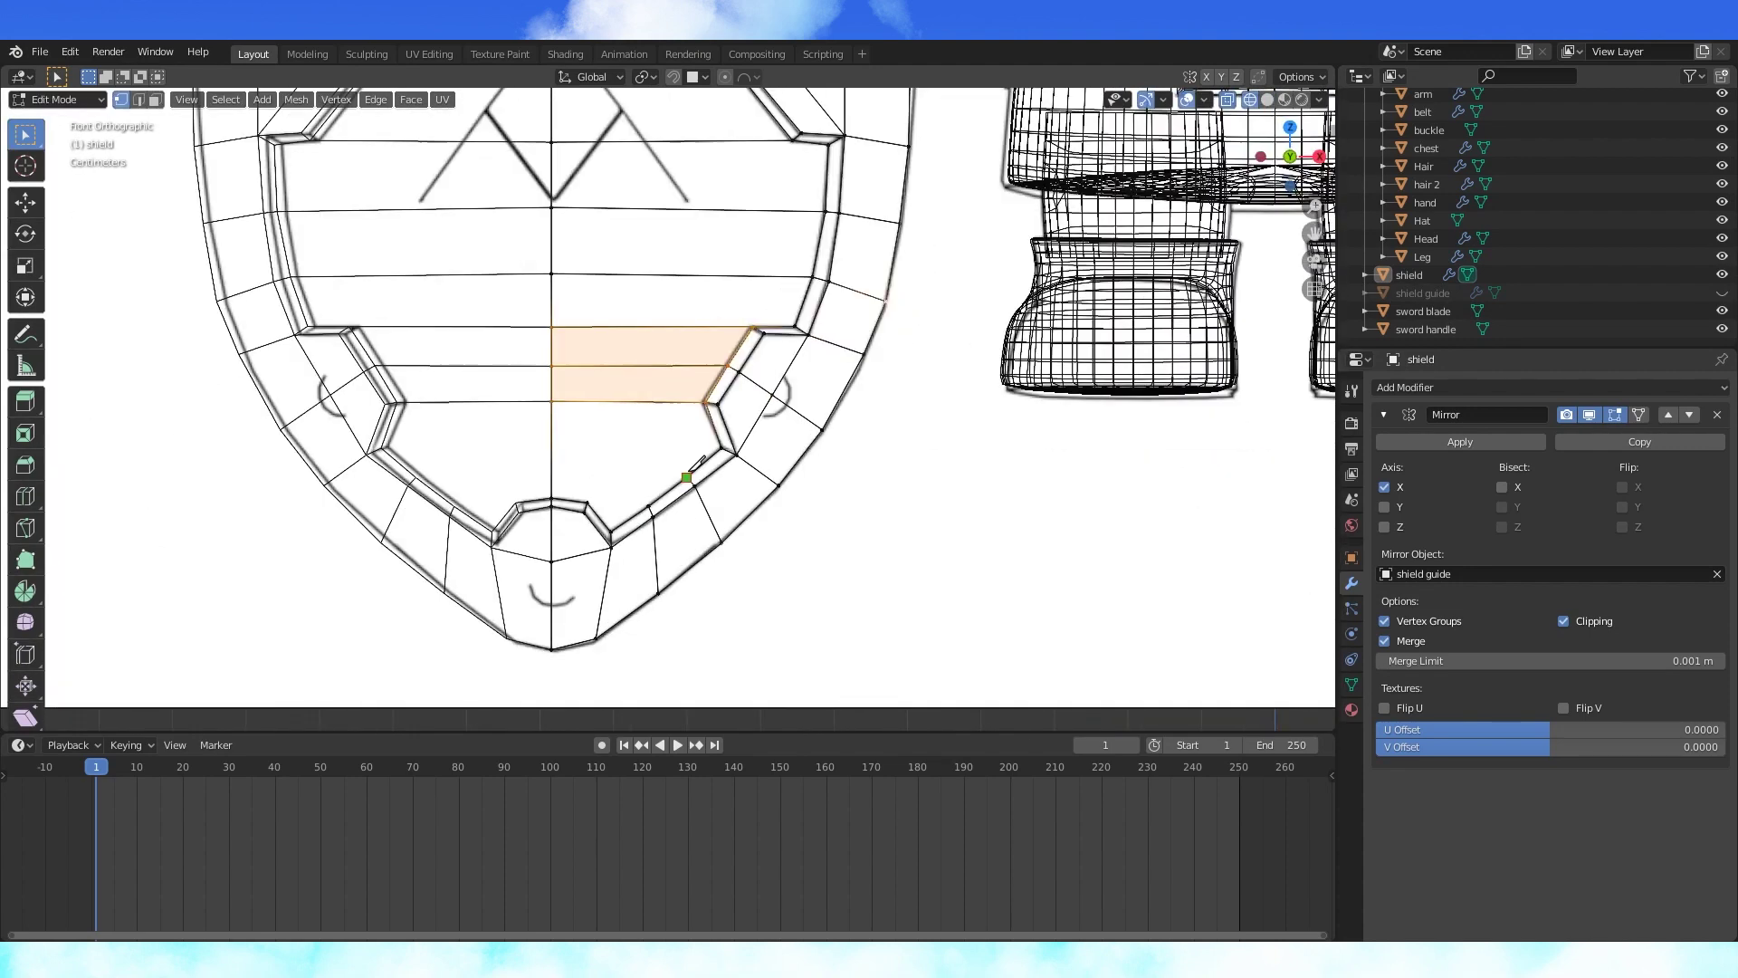
- Connect the upper and lower inner border vertices with a vertical edge column crossing the horizontal face edges
{"action": "left_click", "coordinate": [648, 500]}
{"action": "scroll", "coordinate": [684, 579], "scroll_direction": "down", "scroll_amount": 2}
{"action": "left_click", "coordinate": [660, 537], "text": "shift"}
{"action": "key", "text": "j"}
{"action": "key", "text": "shift+z"}
{"action": "middle_click_drag", "start_coordinate": [759, 480], "coordinate": [764, 525]}
{"action": "key", "text": "KP_1"}
{"action": "key", "text": "shift+z"}
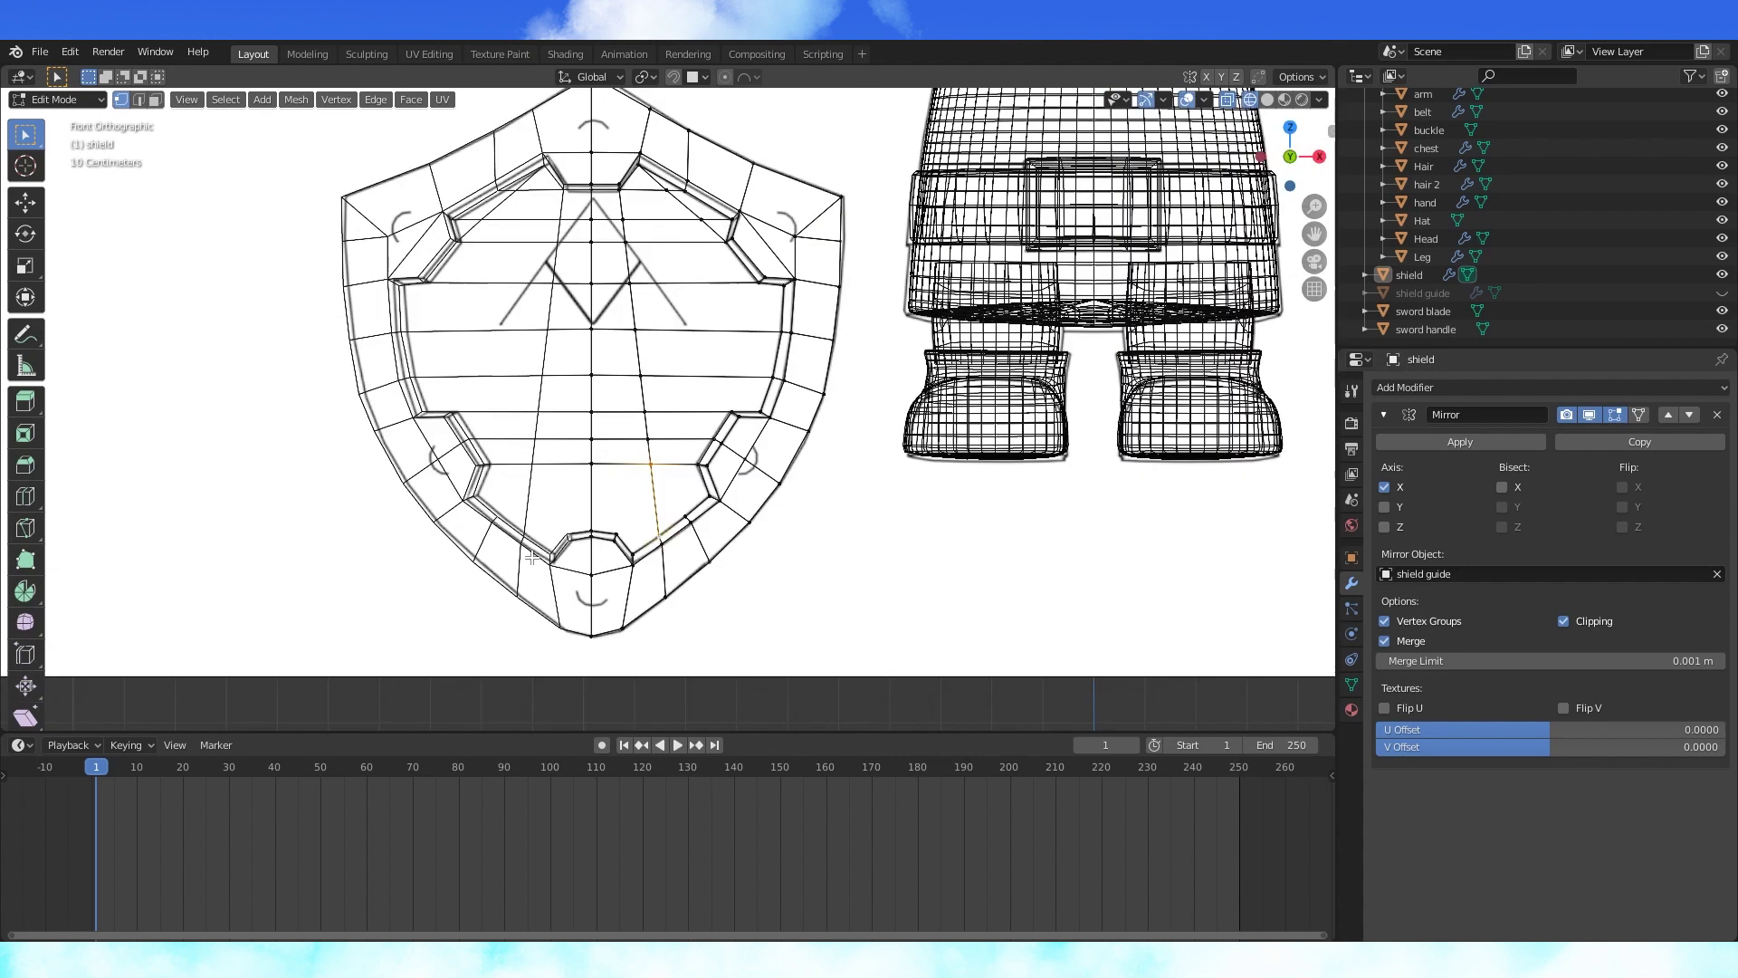
- Connect the lower notch corner to the centre line and vertex-slide the new row into an even spacing
{"action": "scroll", "coordinate": [595, 478], "scroll_direction": "up", "scroll_amount": 2}
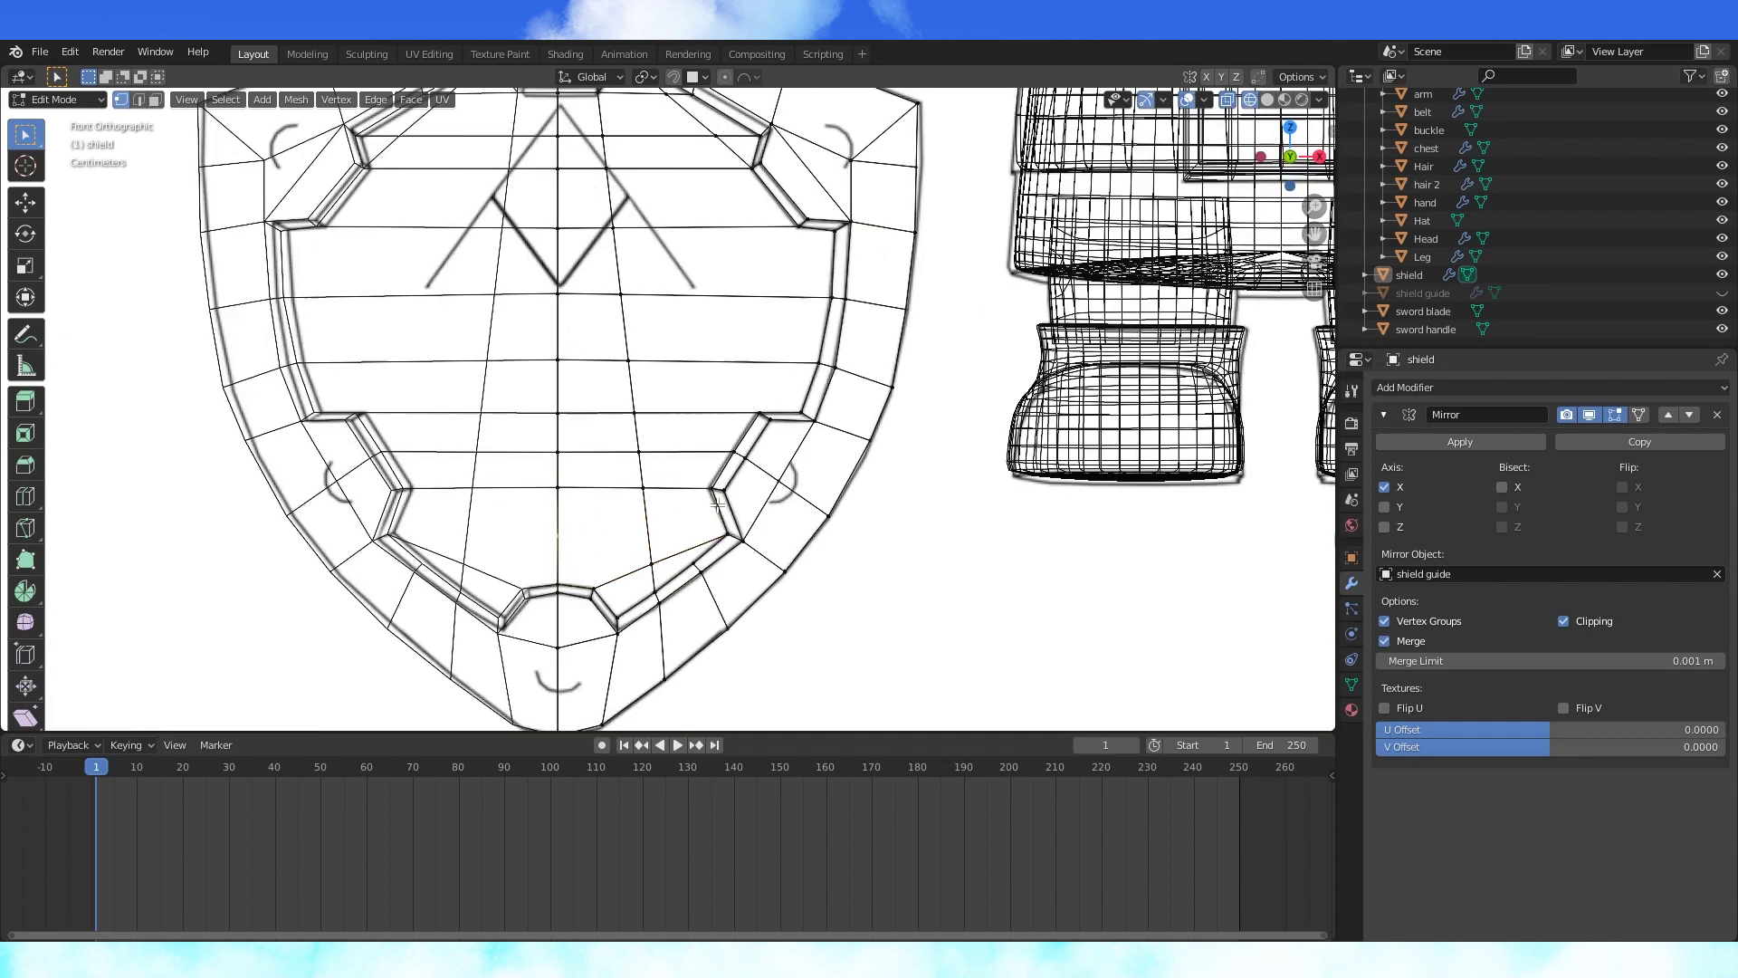
{"action": "key", "text": "j"}
{"action": "left_click", "coordinate": [648, 517]}
{"action": "key", "text": "g"}
{"action": "key", "text": "g"}
{"action": "left_click", "coordinate": [609, 528]}
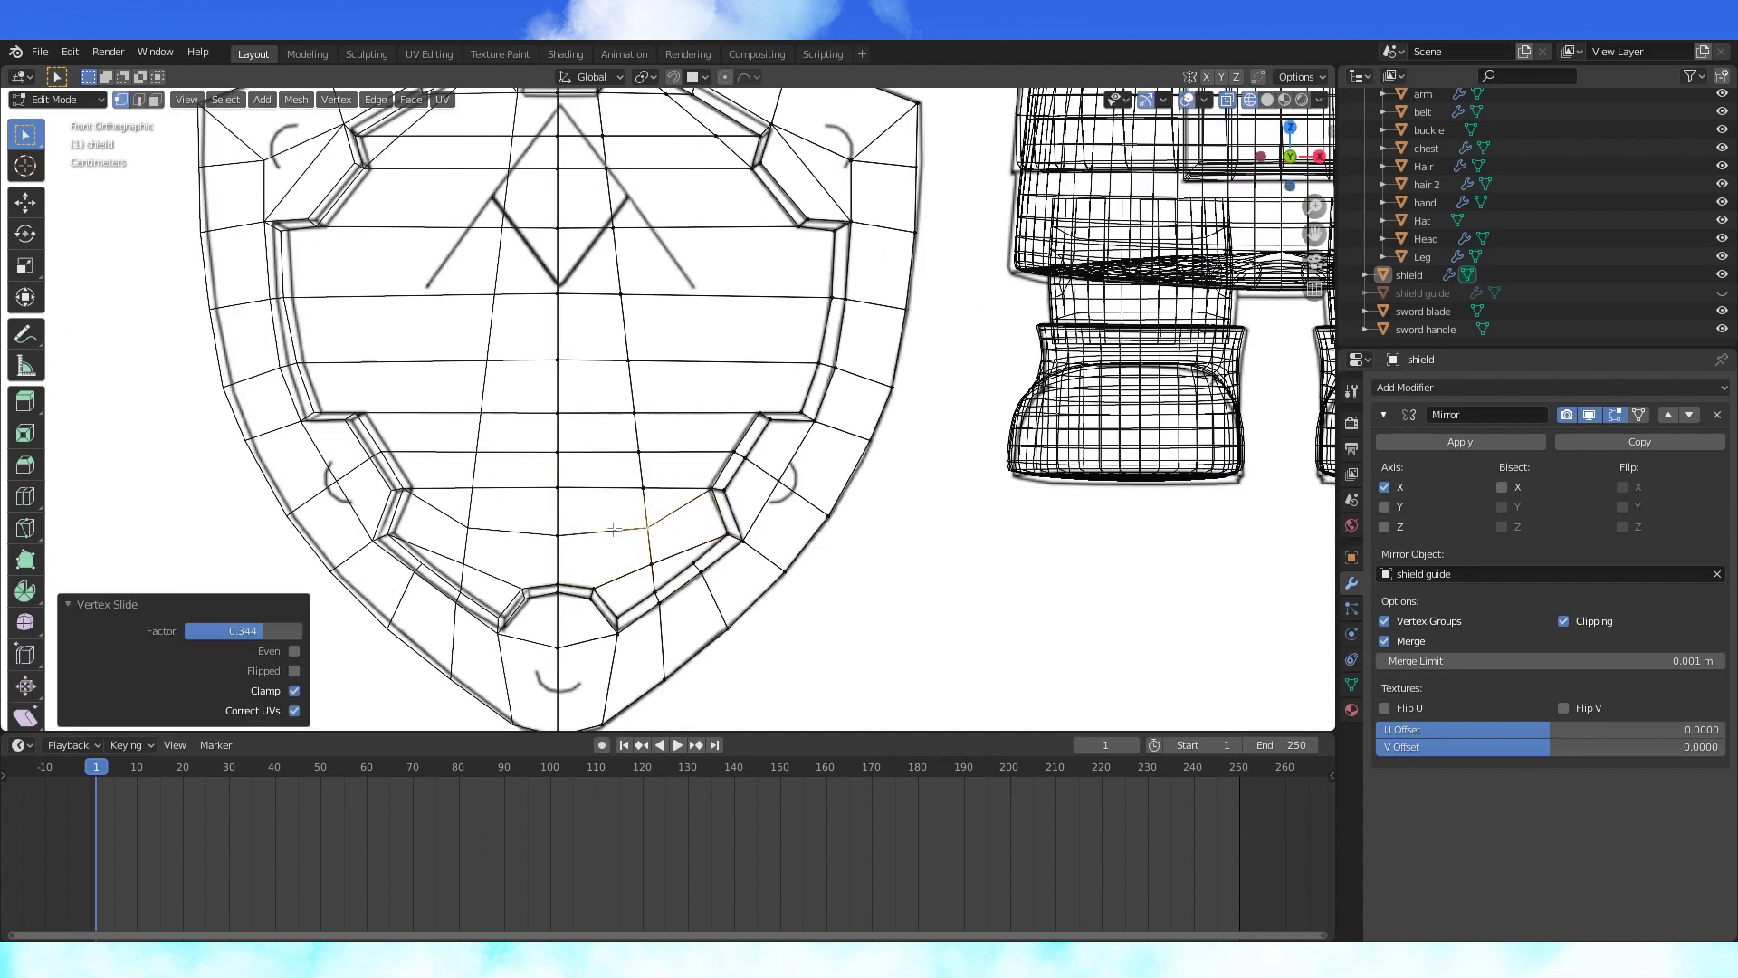
- Slide the lowest vertices of the vertical edge column along their rows toward the centre line
{"action": "left_click", "coordinate": [651, 564]}
{"action": "key", "text": "g"}
{"action": "key", "text": "g"}
{"action": "key", "text": "g"}
{"action": "key", "text": "g"}
{"action": "left_click", "coordinate": [616, 498]}
{"action": "key", "text": "g"}
{"action": "key", "text": "g"}
{"action": "left_click", "coordinate": [608, 496]}
- Slide the middle and upper vertices of the vertical edge column inward to even out the face grid
{"action": "left_click", "coordinate": [638, 453]}
{"action": "key", "text": "g"}
{"action": "key", "text": "g"}
{"action": "left_click", "coordinate": [610, 452]}
{"action": "middle_click_drag", "start_coordinate": [625, 275], "coordinate": [610, 416], "text": "shift"}
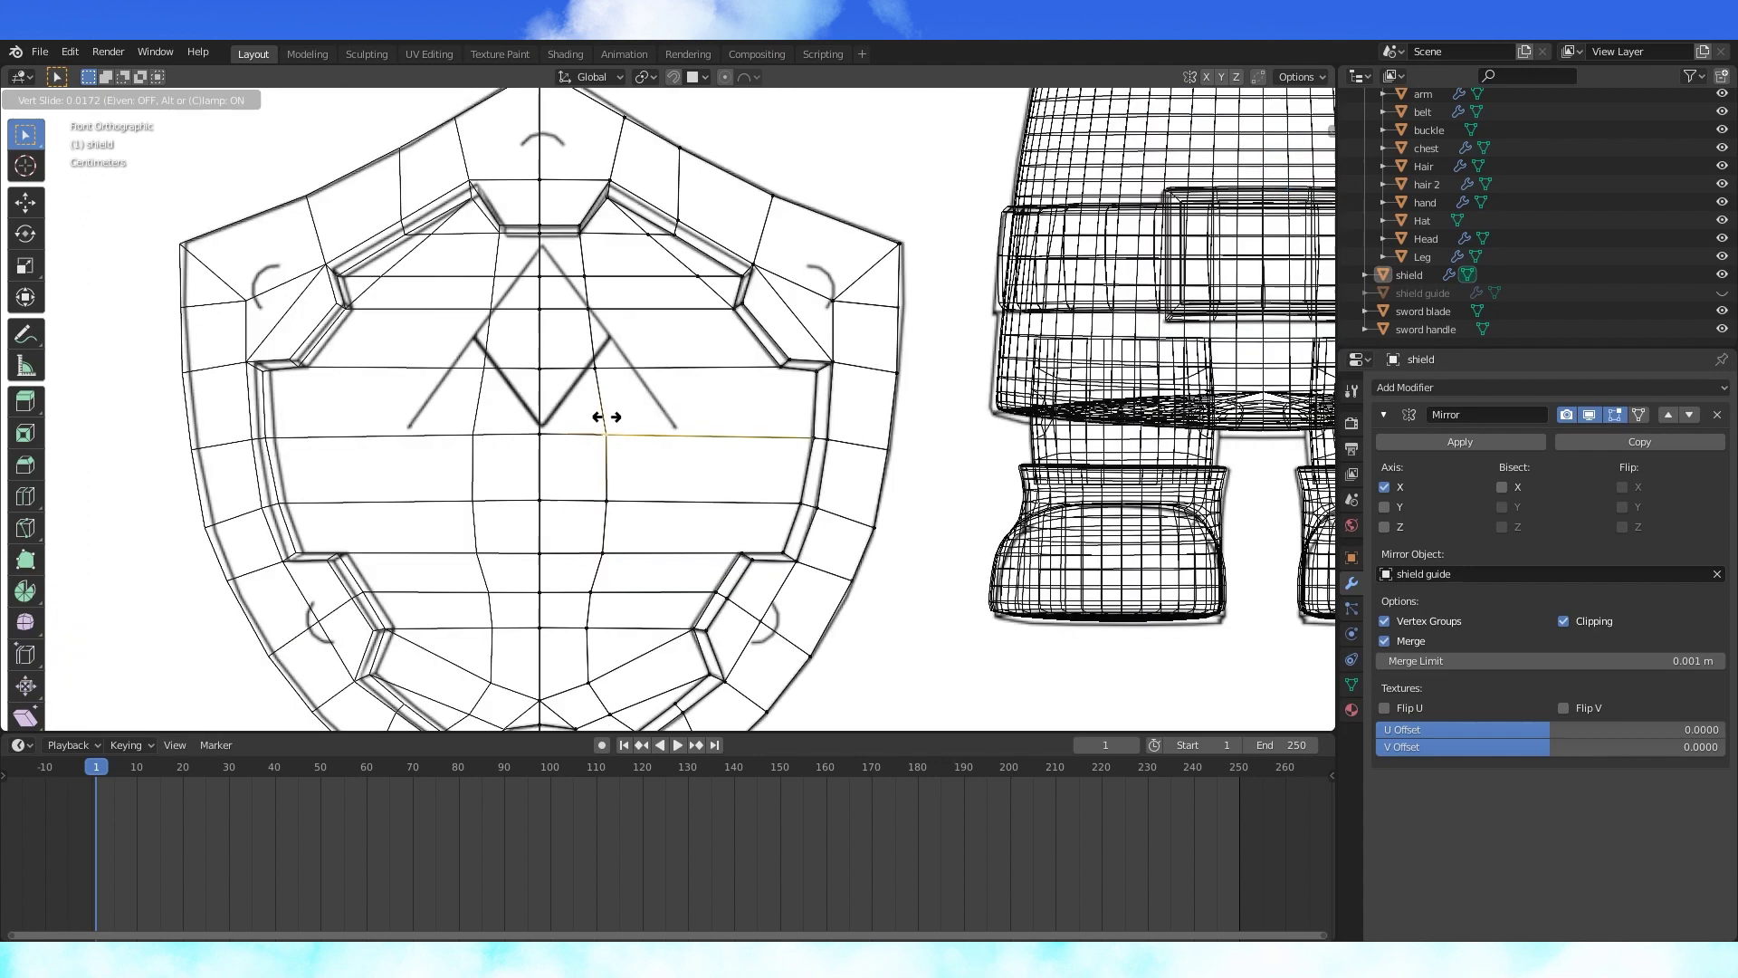
{"action": "left_click", "coordinate": [609, 415]}
- Knife-cut an edge across the lower face from the centre line out to the lower inner border
{"action": "middle_click_drag", "start_coordinate": [662, 692], "coordinate": [668, 460], "text": "shift"}
{"action": "left_click", "coordinate": [552, 412]}
{"action": "key", "text": "Return"}
{"action": "middle_click_drag", "start_coordinate": [660, 650], "coordinate": [654, 152], "text": "shift"}
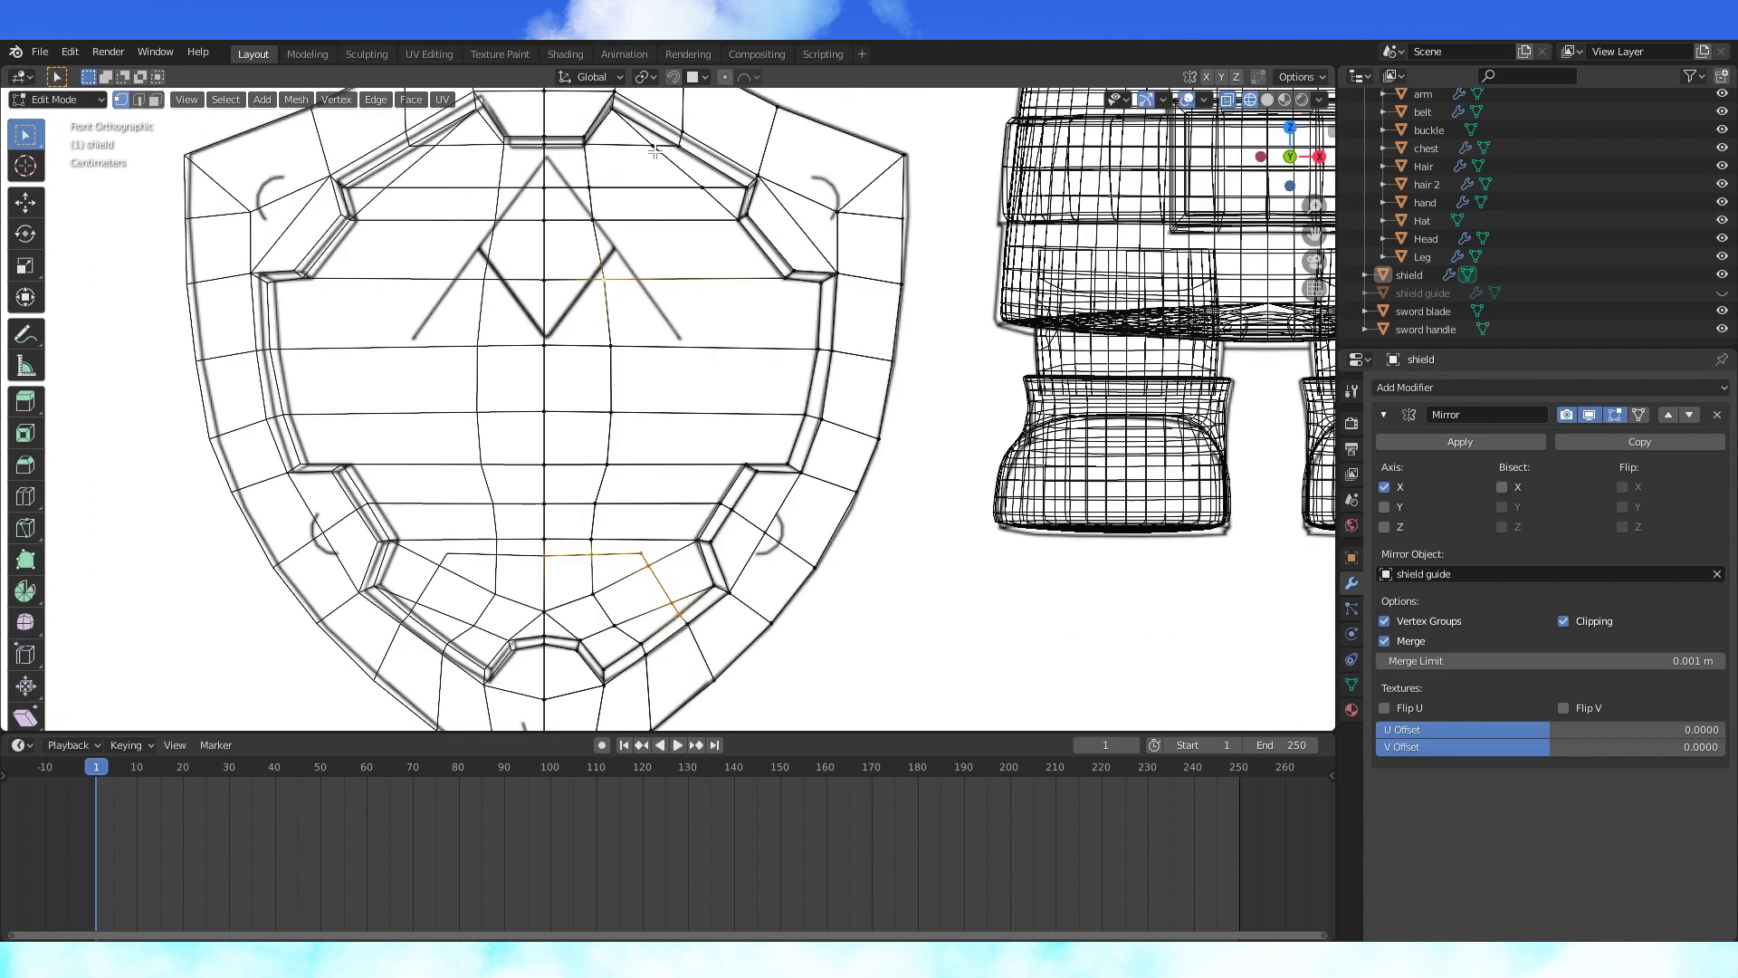
- Extend a second vertical edge column up from the new cut and slide its lower vertices into even spacing
{"action": "scroll", "coordinate": [653, 525], "scroll_direction": "down", "scroll_amount": 3, "text": "shift"}
{"action": "left_click", "coordinate": [644, 489]}
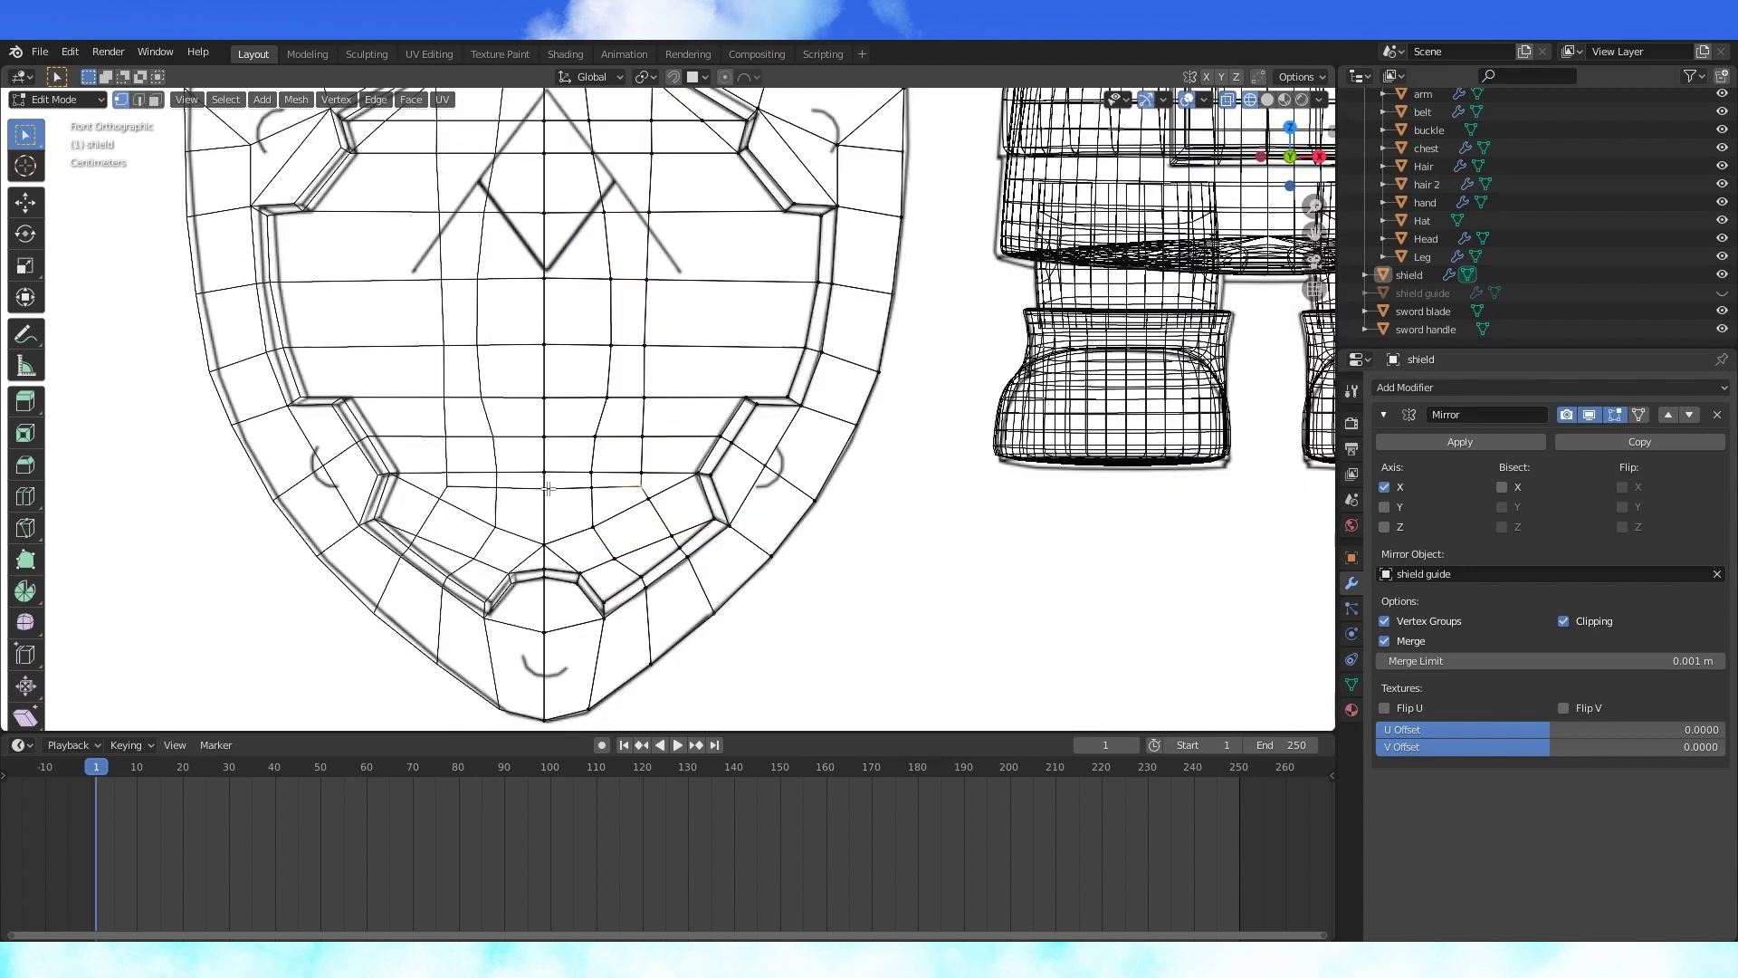
{"action": "left_click", "coordinate": [641, 487]}
{"action": "key", "text": "g"}
{"action": "key", "text": "g"}
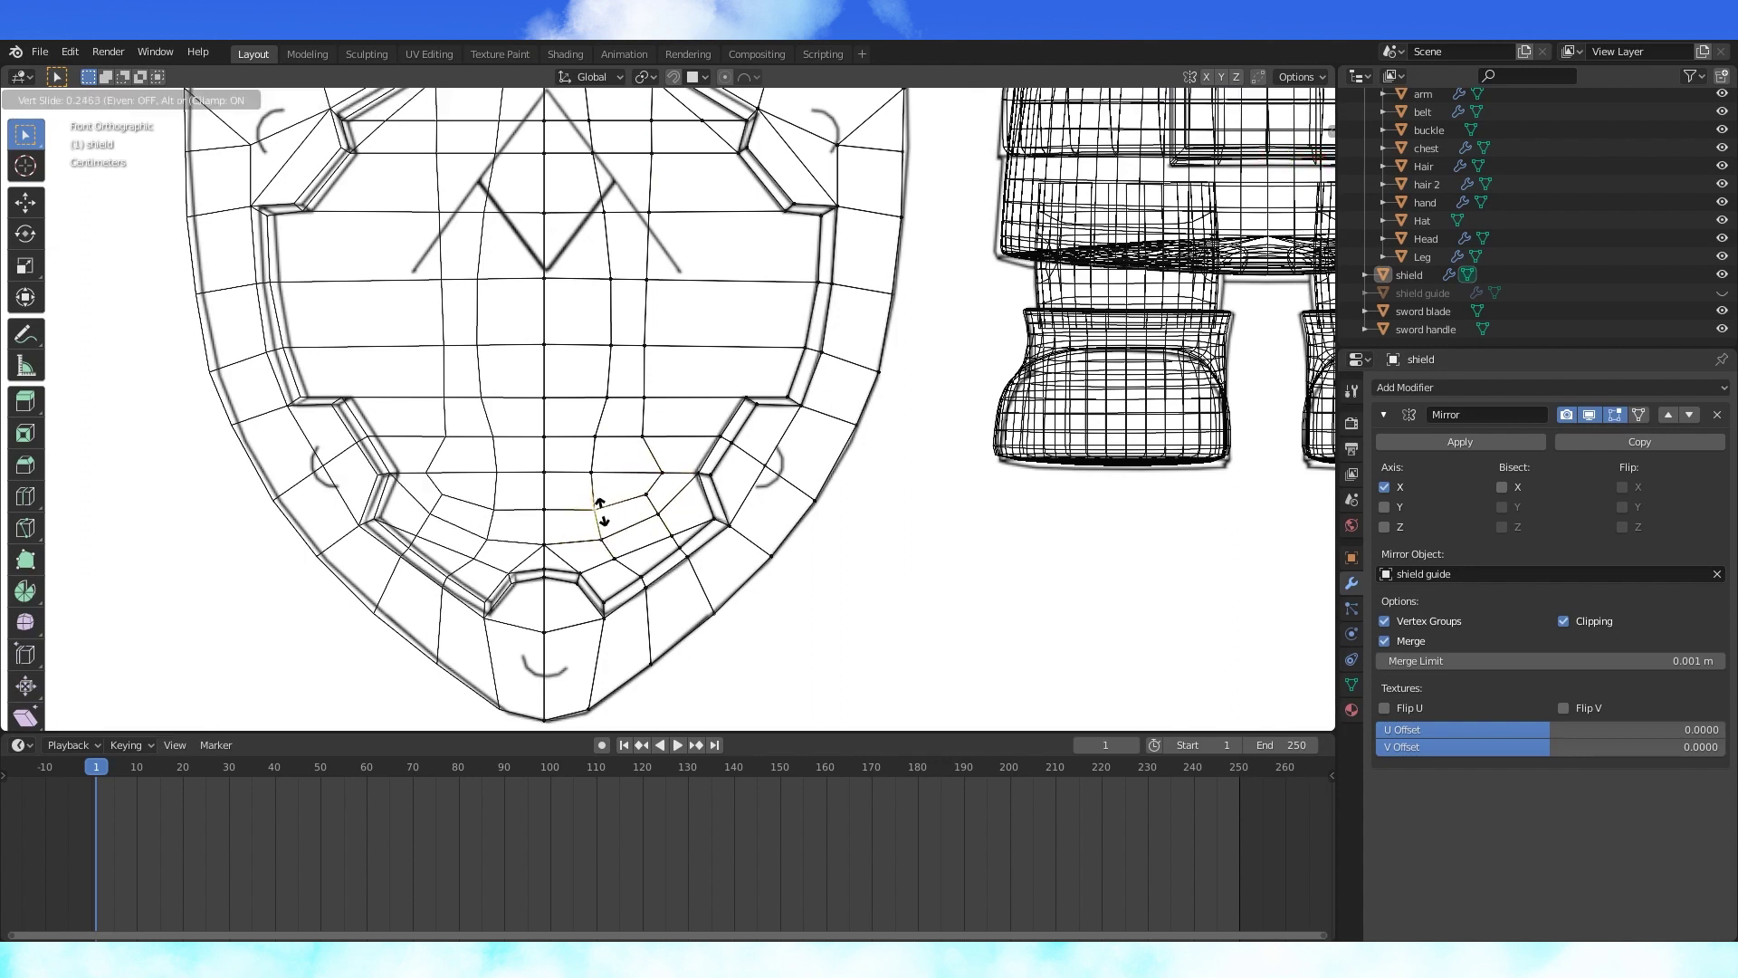
{"action": "left_click", "coordinate": [600, 509]}
- Slide the lower vertices of the outer edge column along their rows to follow the side notch
{"action": "middle_click_drag", "start_coordinate": [605, 507], "coordinate": [566, 583], "text": "shift"}
{"action": "left_click", "coordinate": [708, 472]}
{"action": "key", "text": "g"}
{"action": "key", "text": "g"}
{"action": "left_click", "coordinate": [760, 409]}
{"action": "middle_click_drag", "start_coordinate": [759, 411], "coordinate": [791, 343], "text": "shift"}
{"action": "left_click", "coordinate": [659, 482]}
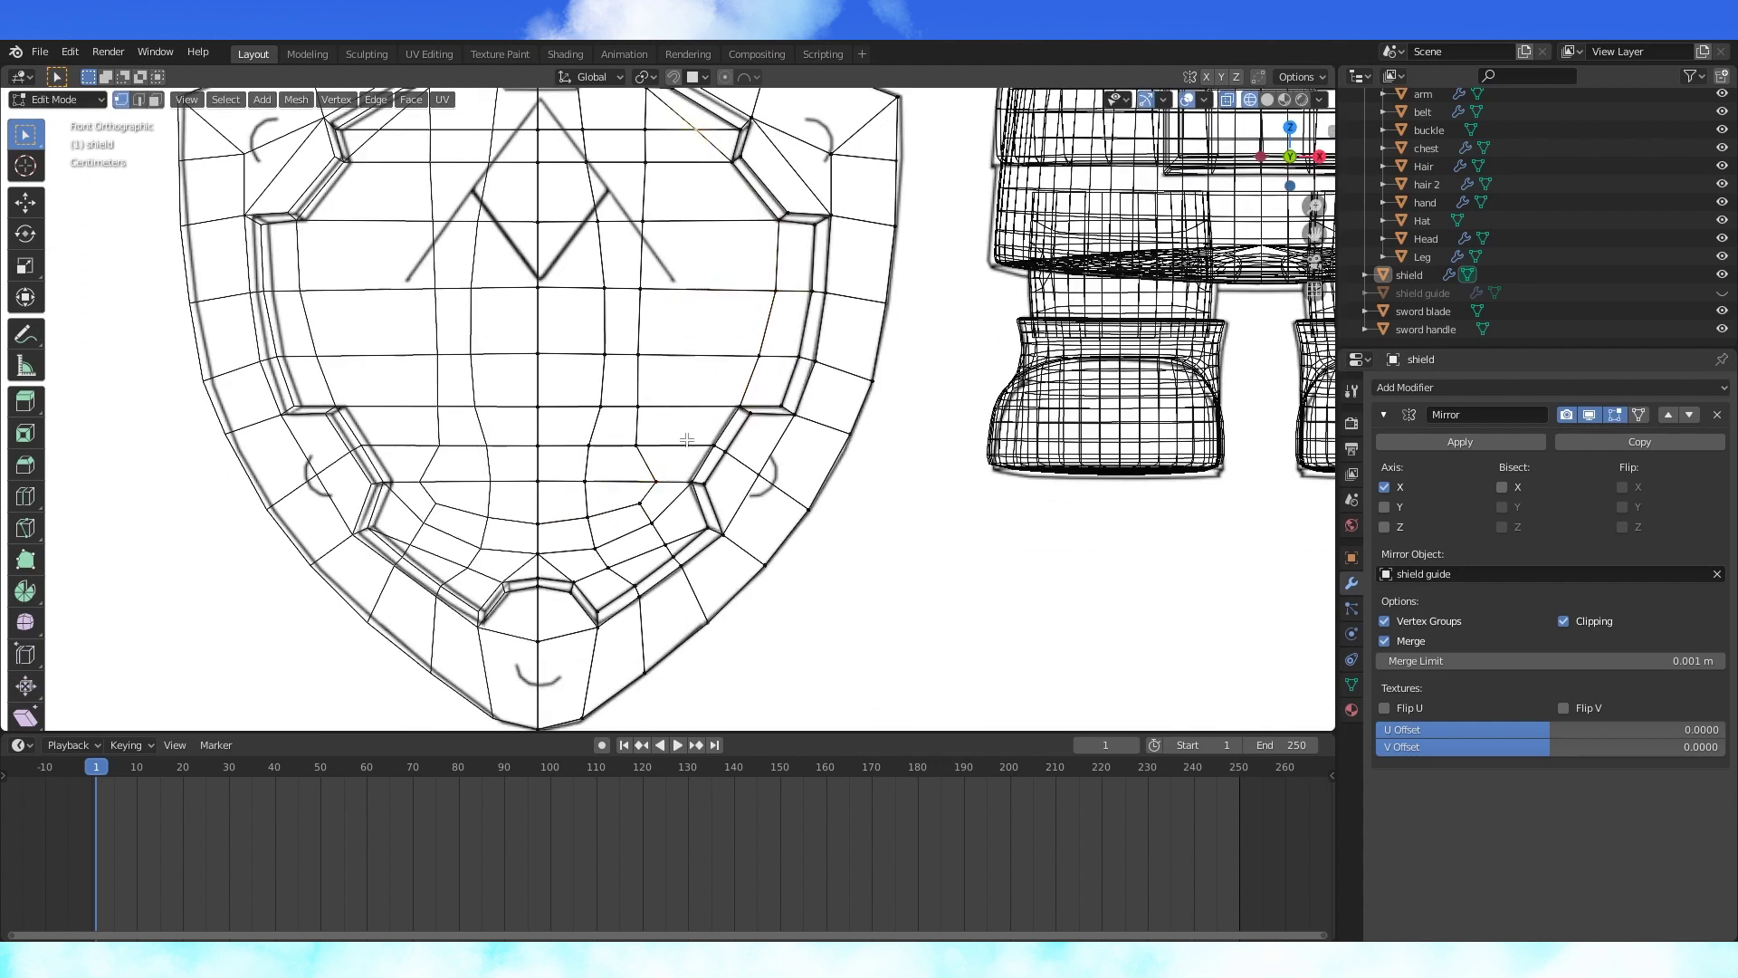
{"action": "key", "text": "g"}
{"action": "key", "text": "g"}
{"action": "left_click", "coordinate": [738, 432]}
- Slide the upper vertices of the outer edge column outward along their rows toward the inner border
{"action": "left_click", "coordinate": [666, 407]}
{"action": "key", "text": "g"}
{"action": "key", "text": "g"}
{"action": "middle_click_drag", "start_coordinate": [708, 344], "coordinate": [703, 401], "text": "shift"}
{"action": "key", "text": "g"}
{"action": "key", "text": "g"}
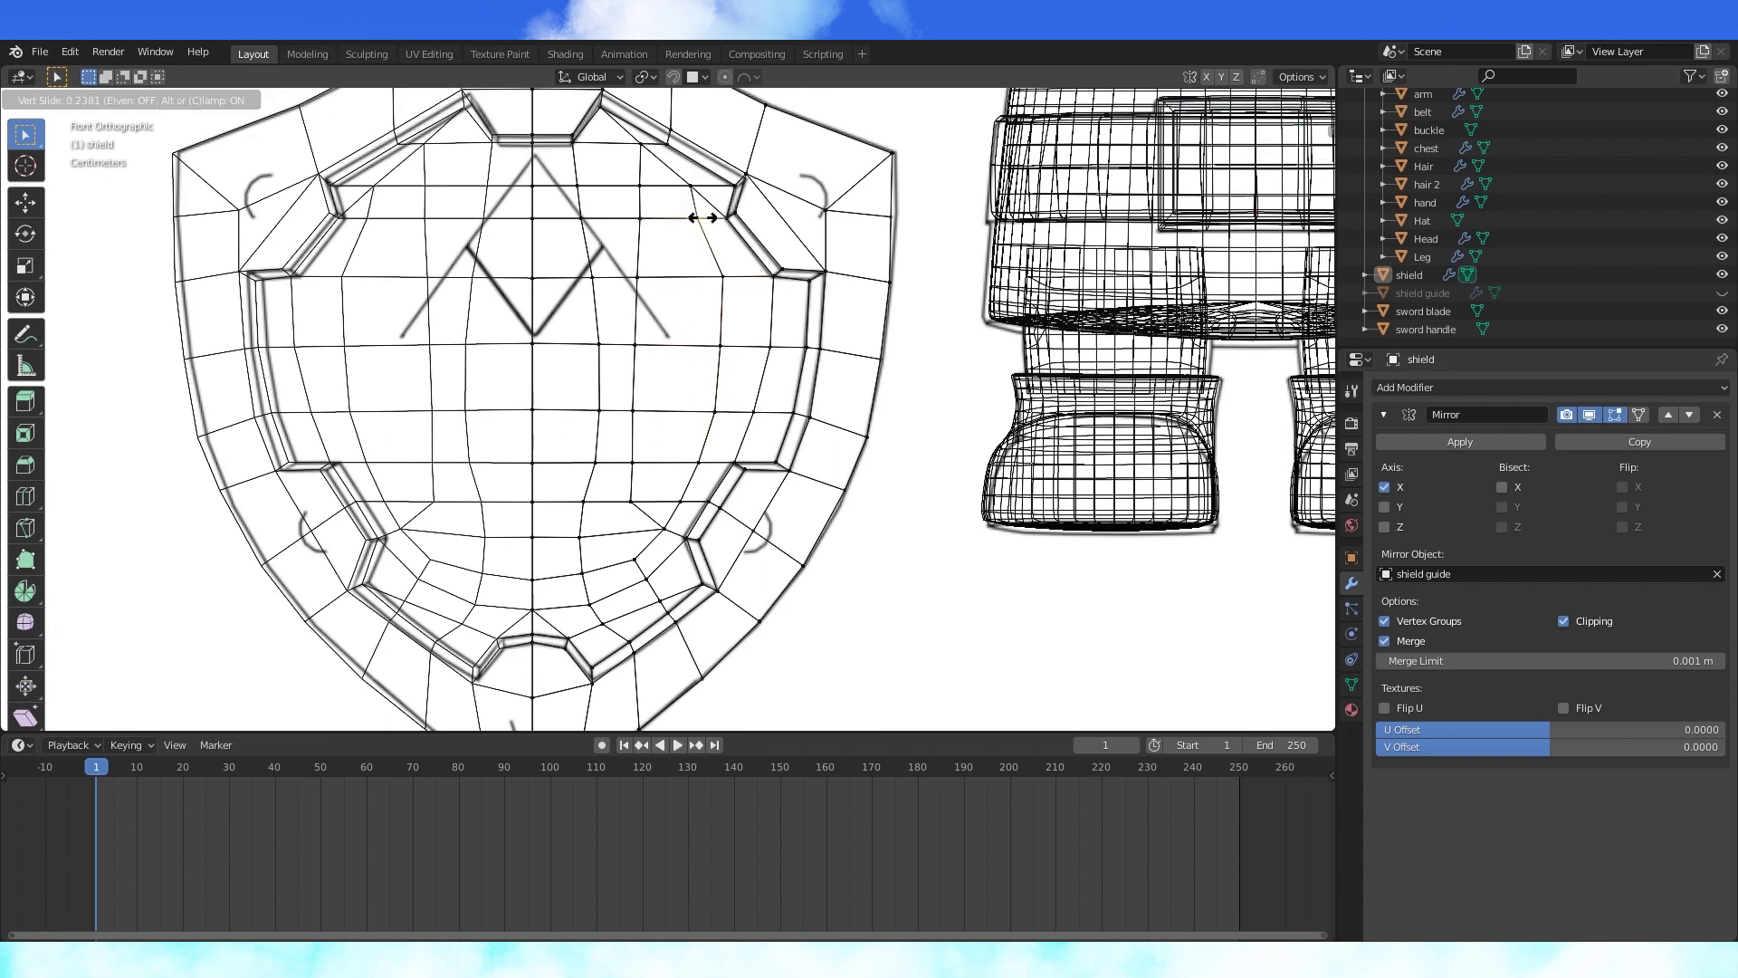
{"action": "left_click", "coordinate": [705, 218]}
- Remove the misplaced edge in the lower part of the shield face grid
{"action": "scroll", "coordinate": [779, 357], "scroll_direction": "down", "scroll_amount": 2}
{"action": "scroll", "coordinate": [778, 357], "scroll_direction": "up", "scroll_amount": 2}
{"action": "middle_click_drag", "start_coordinate": [712, 551], "coordinate": [715, 419], "text": "shift"}
{"action": "key", "text": "2"}
{"action": "left_click", "coordinate": [745, 411]}
{"action": "key", "text": "x"}
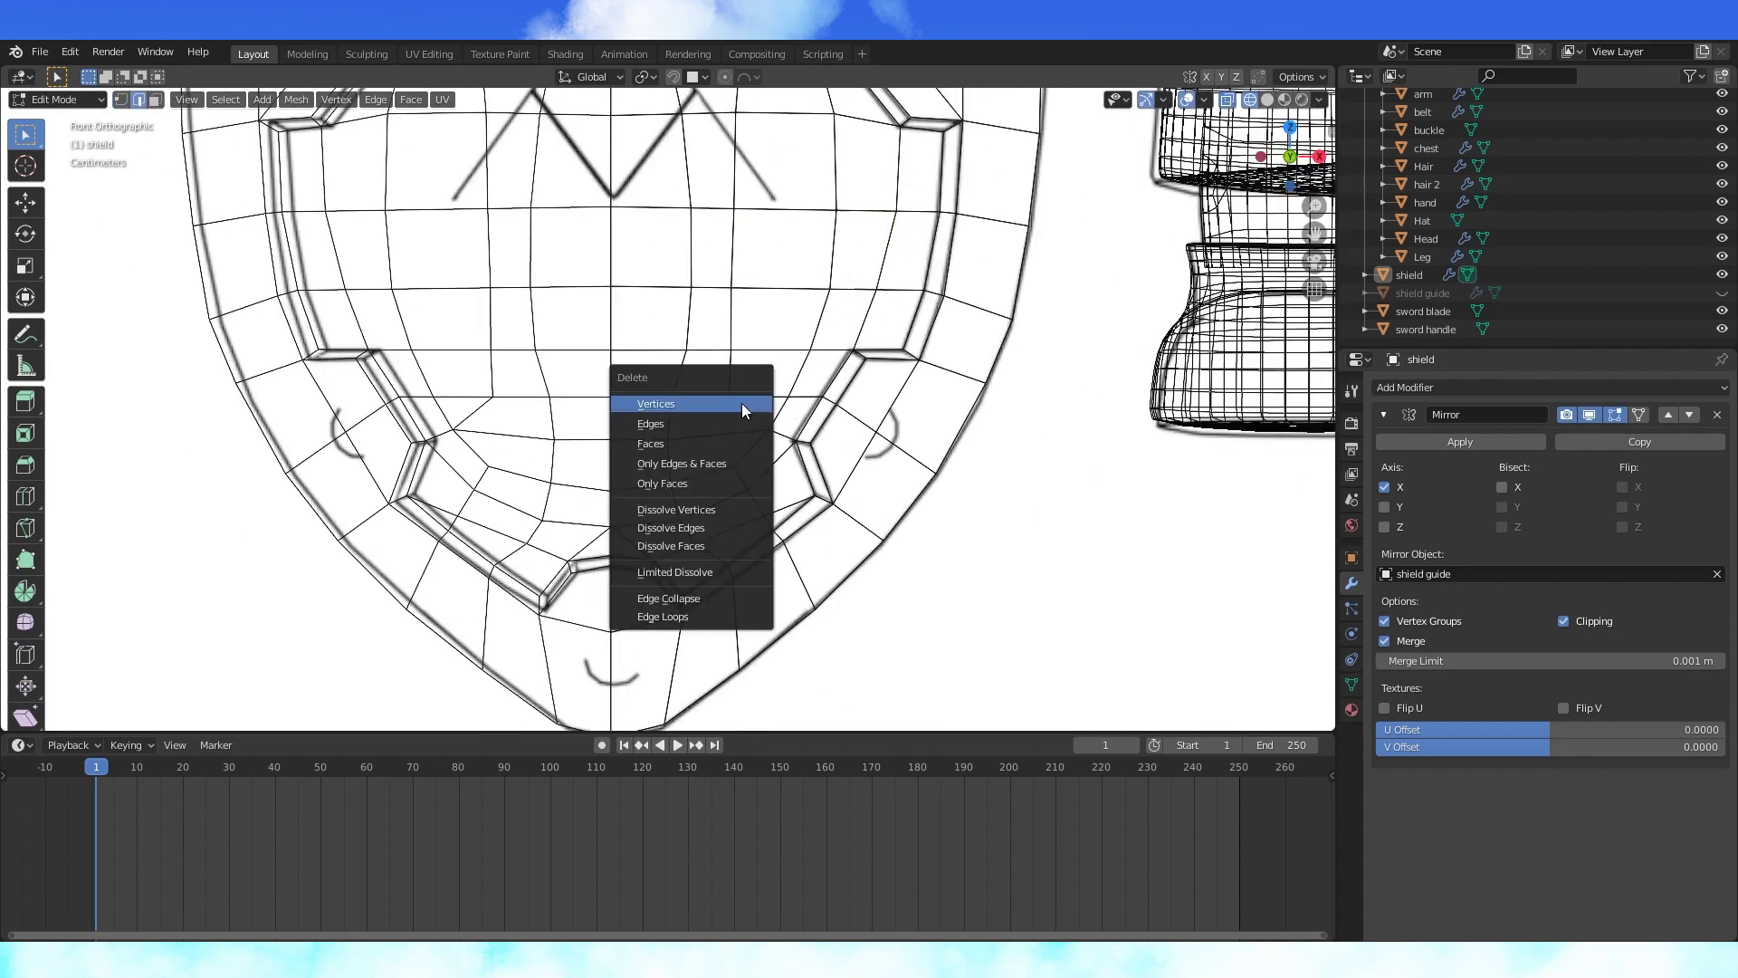
- Slide the neighbouring lower face vertices and knife-cut a new edge that reroutes the grid toward the notch
{"action": "left_click", "coordinate": [735, 528]}
{"action": "key", "text": "g"}
{"action": "key", "text": "g"}
{"action": "left_click", "coordinate": [732, 413]}
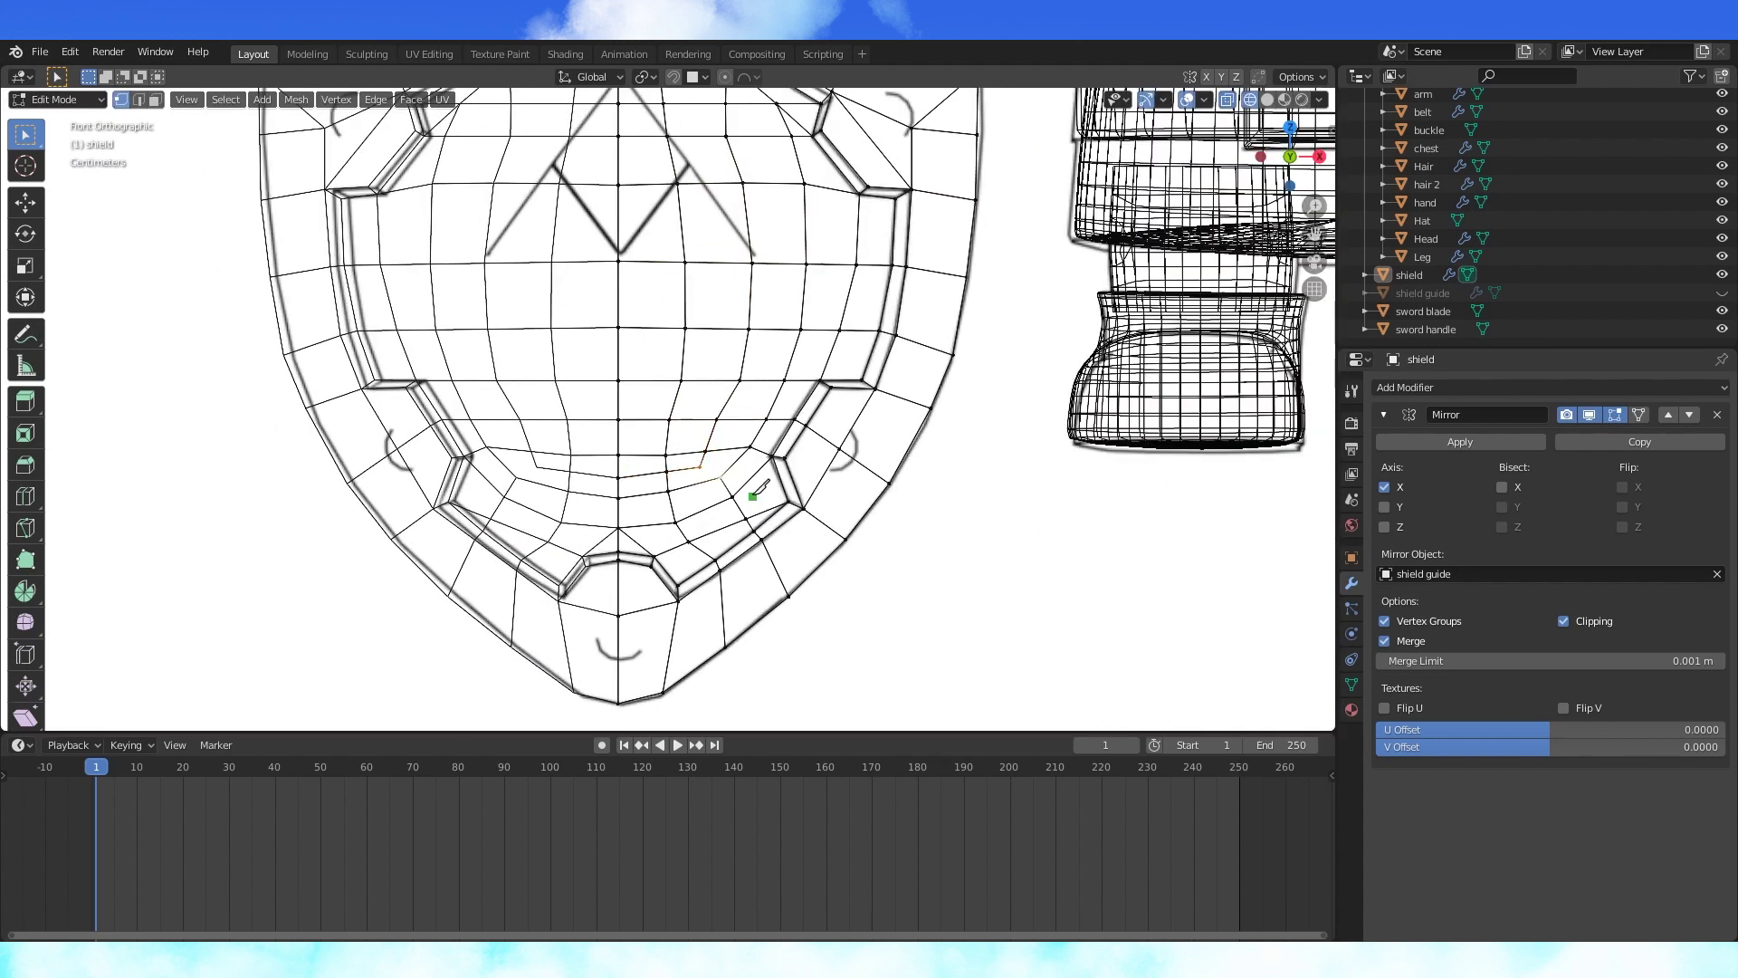
{"action": "left_click", "coordinate": [721, 474]}
{"action": "scroll", "coordinate": [722, 475], "scroll_direction": "down", "scroll_amount": 1}
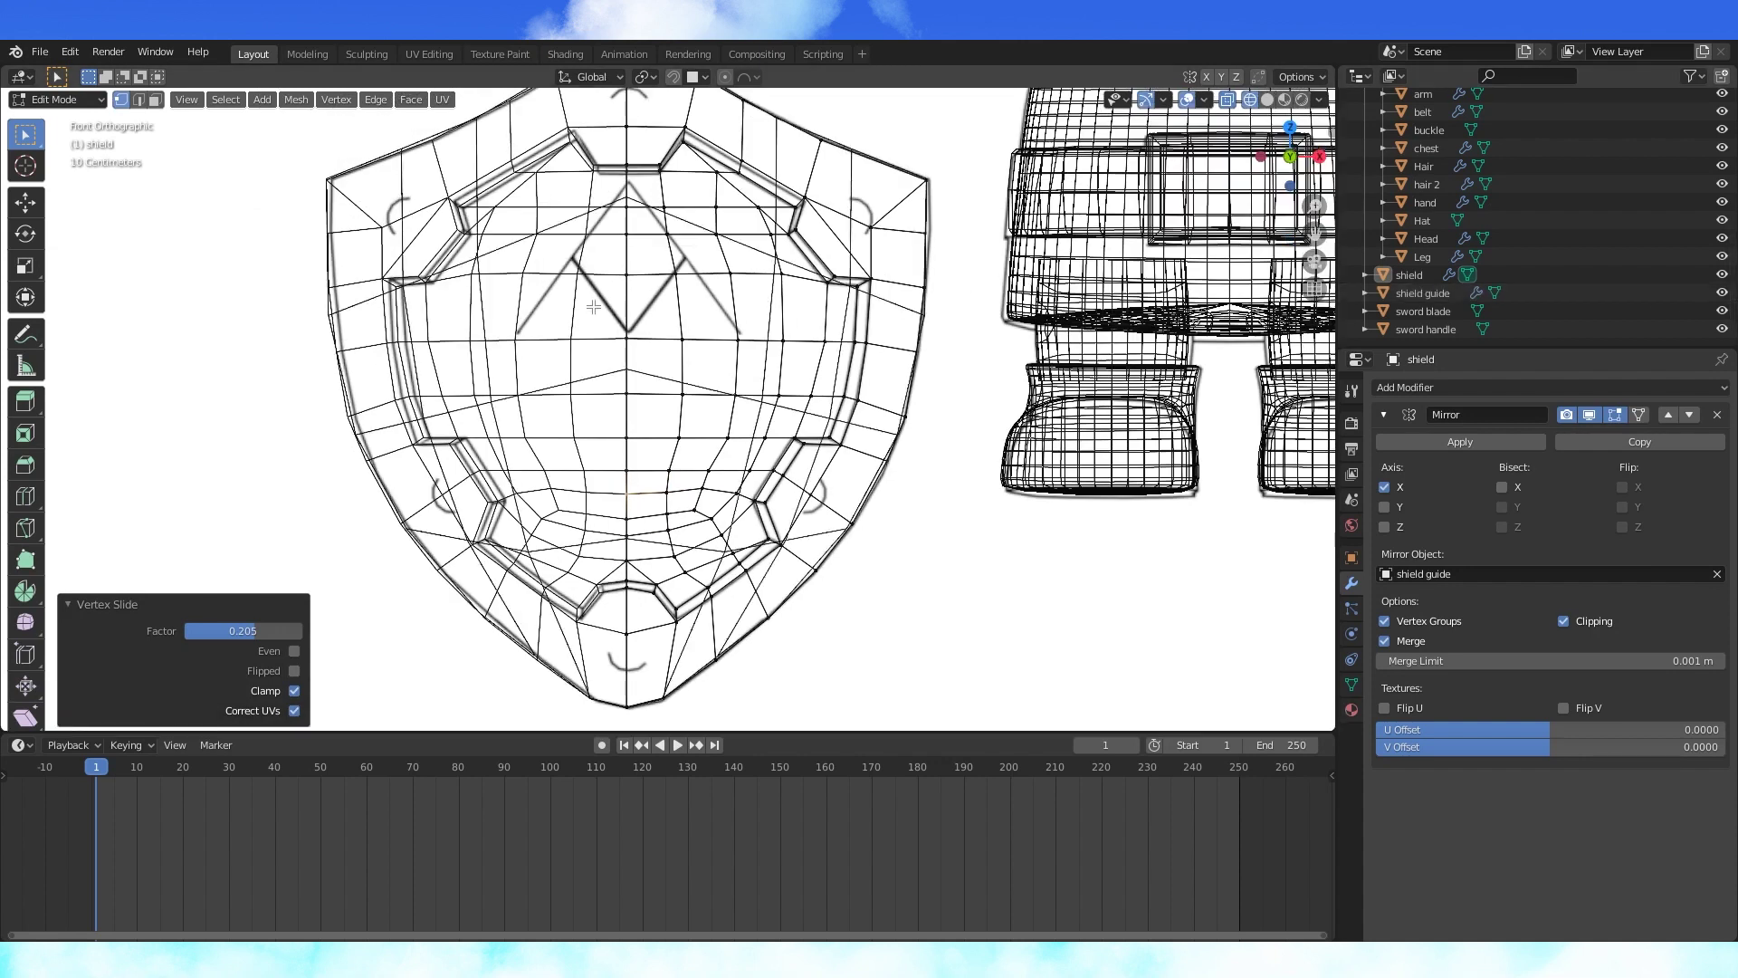
- Leave mesh editing and set the shield guide's Subdivision viewport level to 2
{"action": "key", "text": "Tab"}
{"action": "middle_click_drag", "start_coordinate": [814, 362], "coordinate": [809, 520], "text": "shift"}
{"action": "left_click", "coordinate": [1434, 295]}
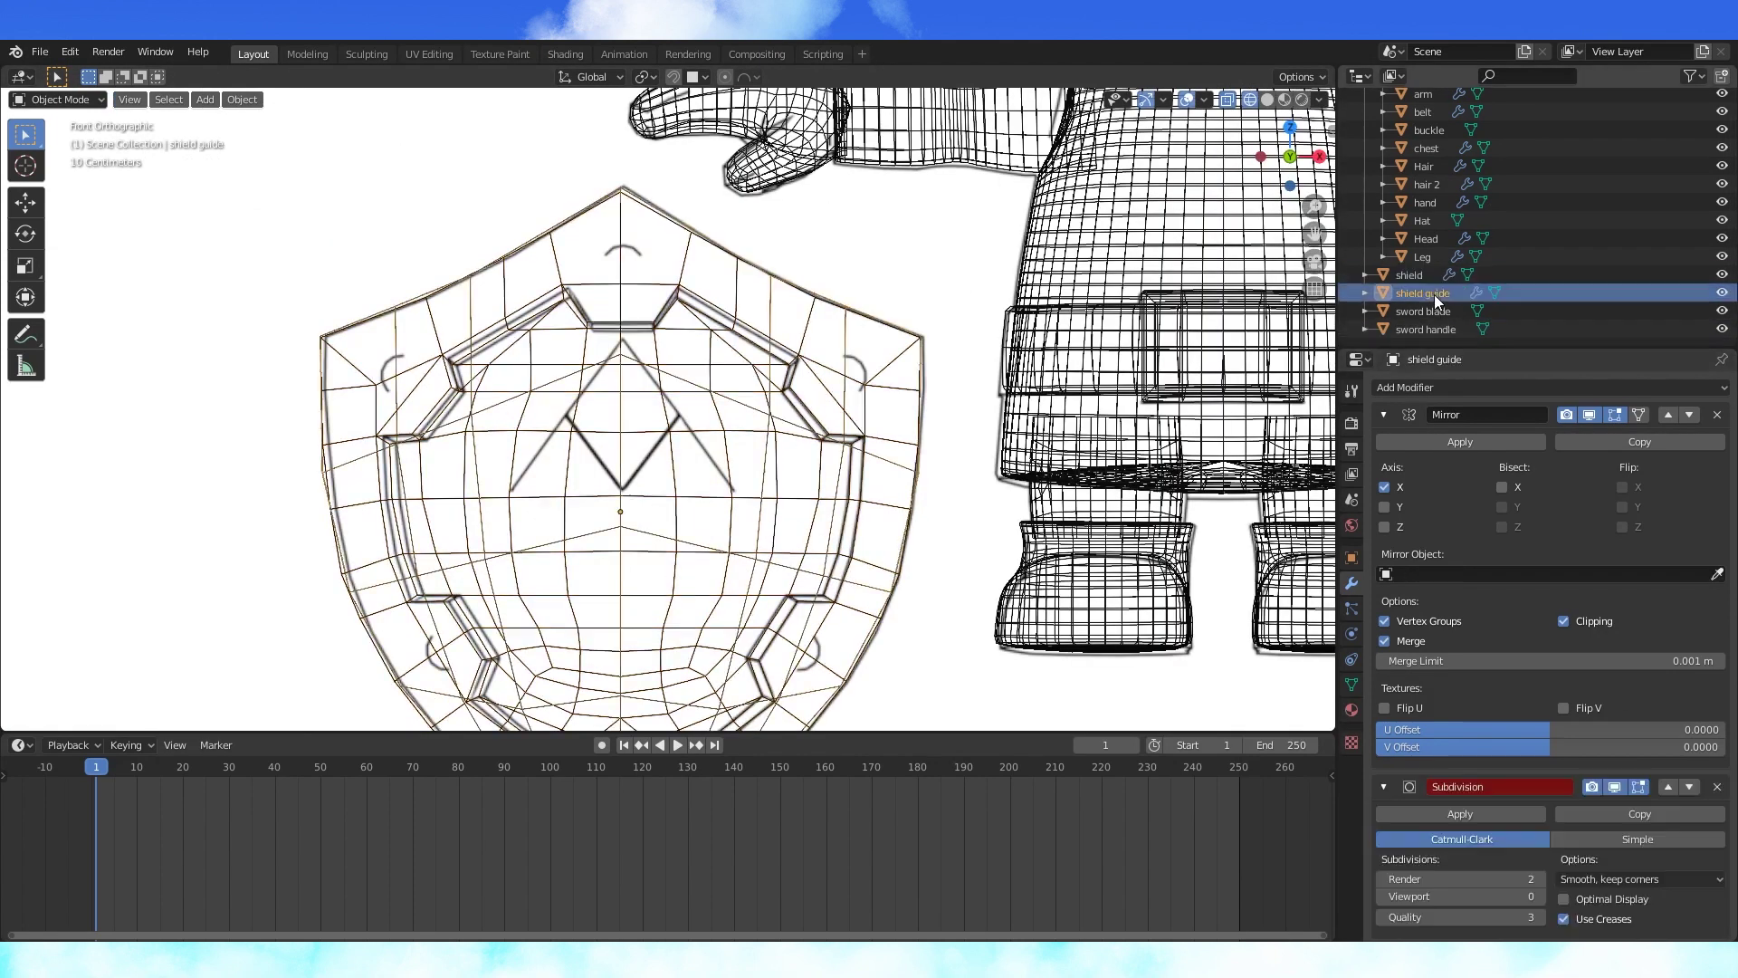
{"action": "left_click", "coordinate": [1540, 895]}
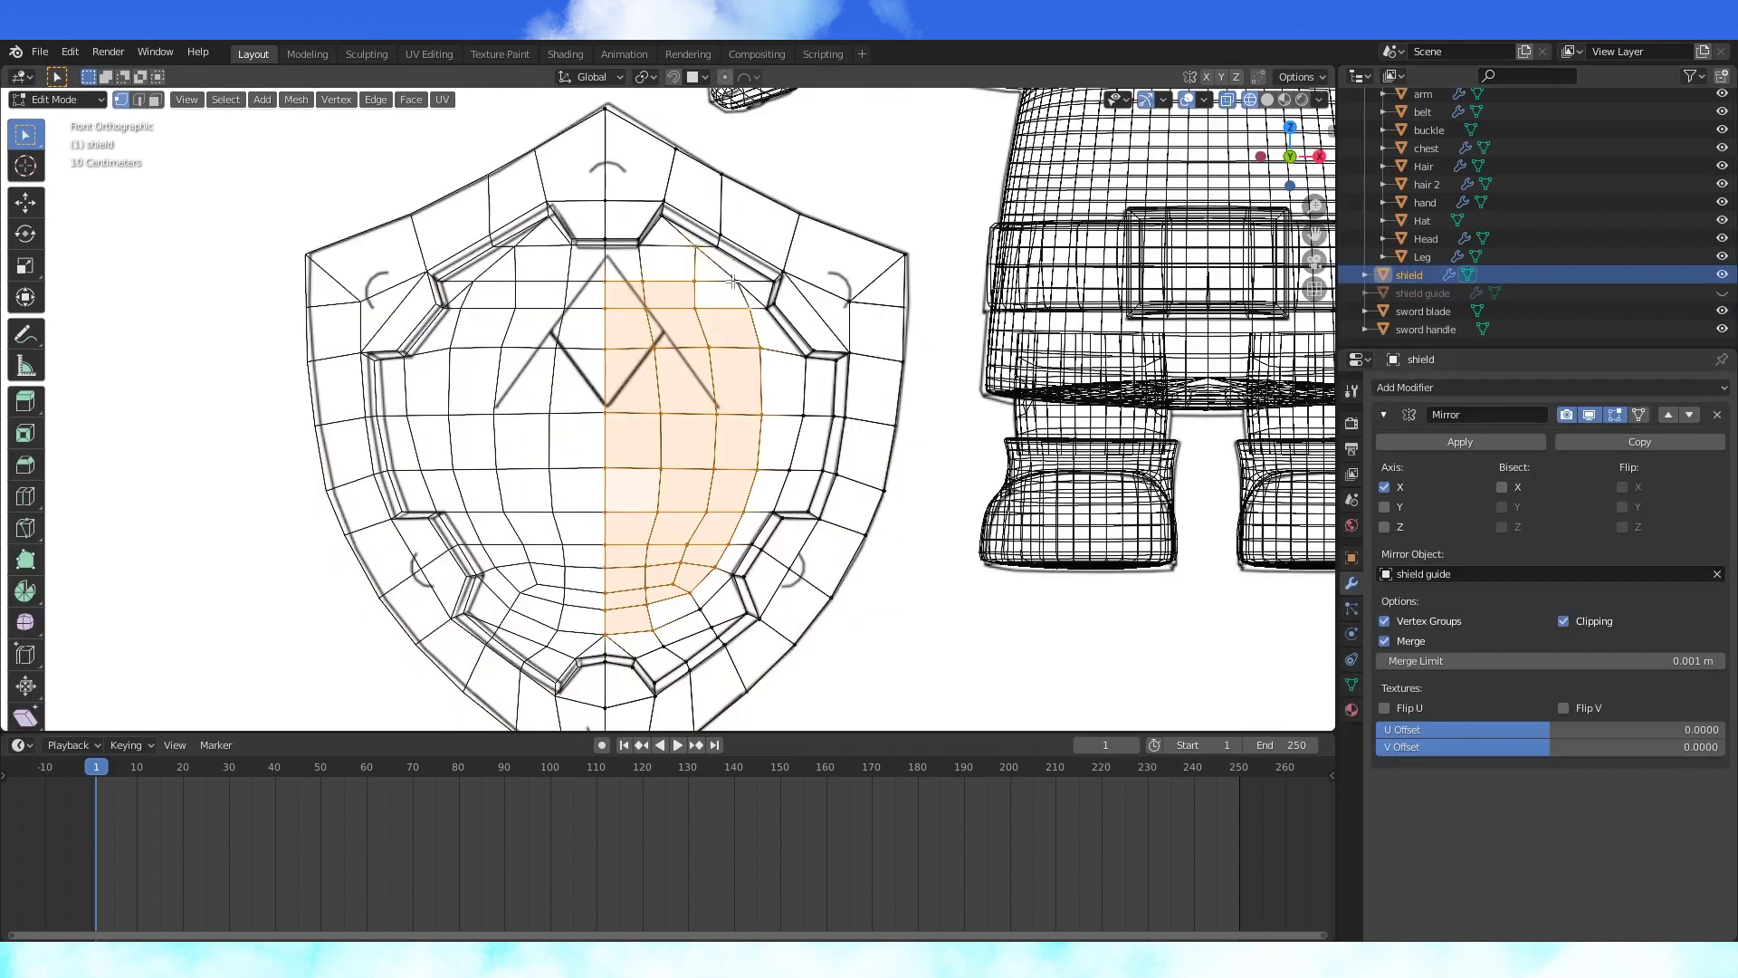
- Snap the selected inner face vertices of the shield onto the guide's surface from the front view
{"action": "middle_click_drag", "start_coordinate": [734, 281], "coordinate": [755, 202], "text": "shift"}
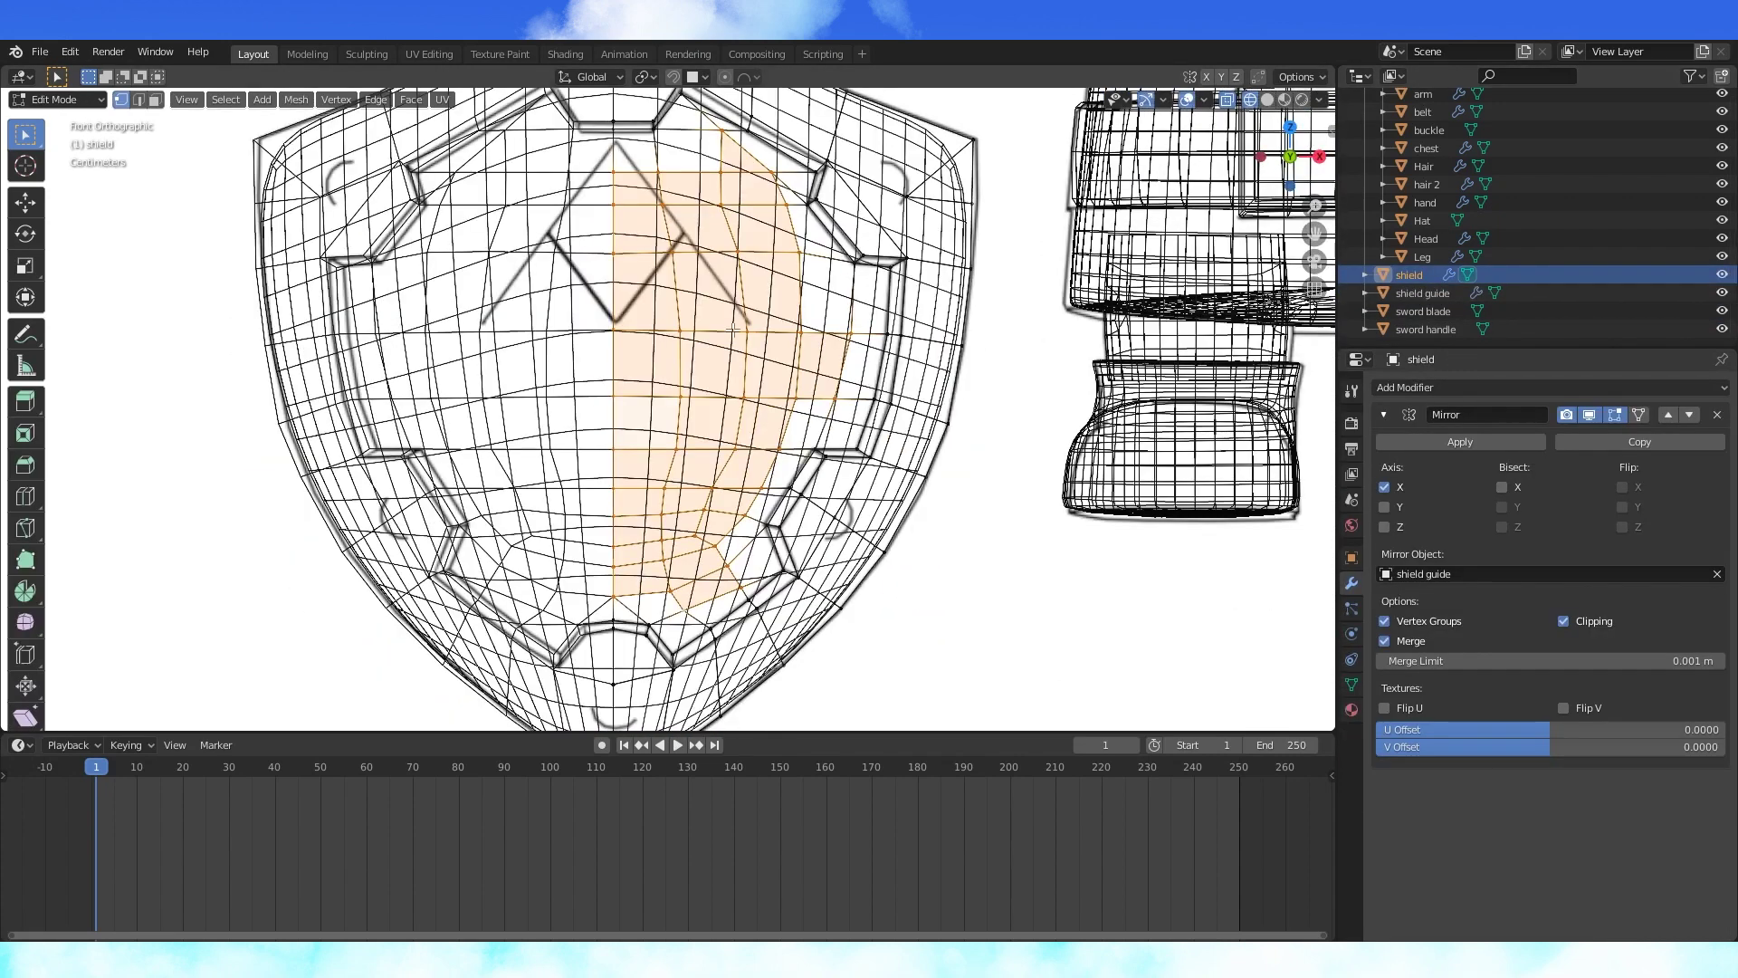
{"action": "key", "text": "g"}
{"action": "key", "text": "Return"}
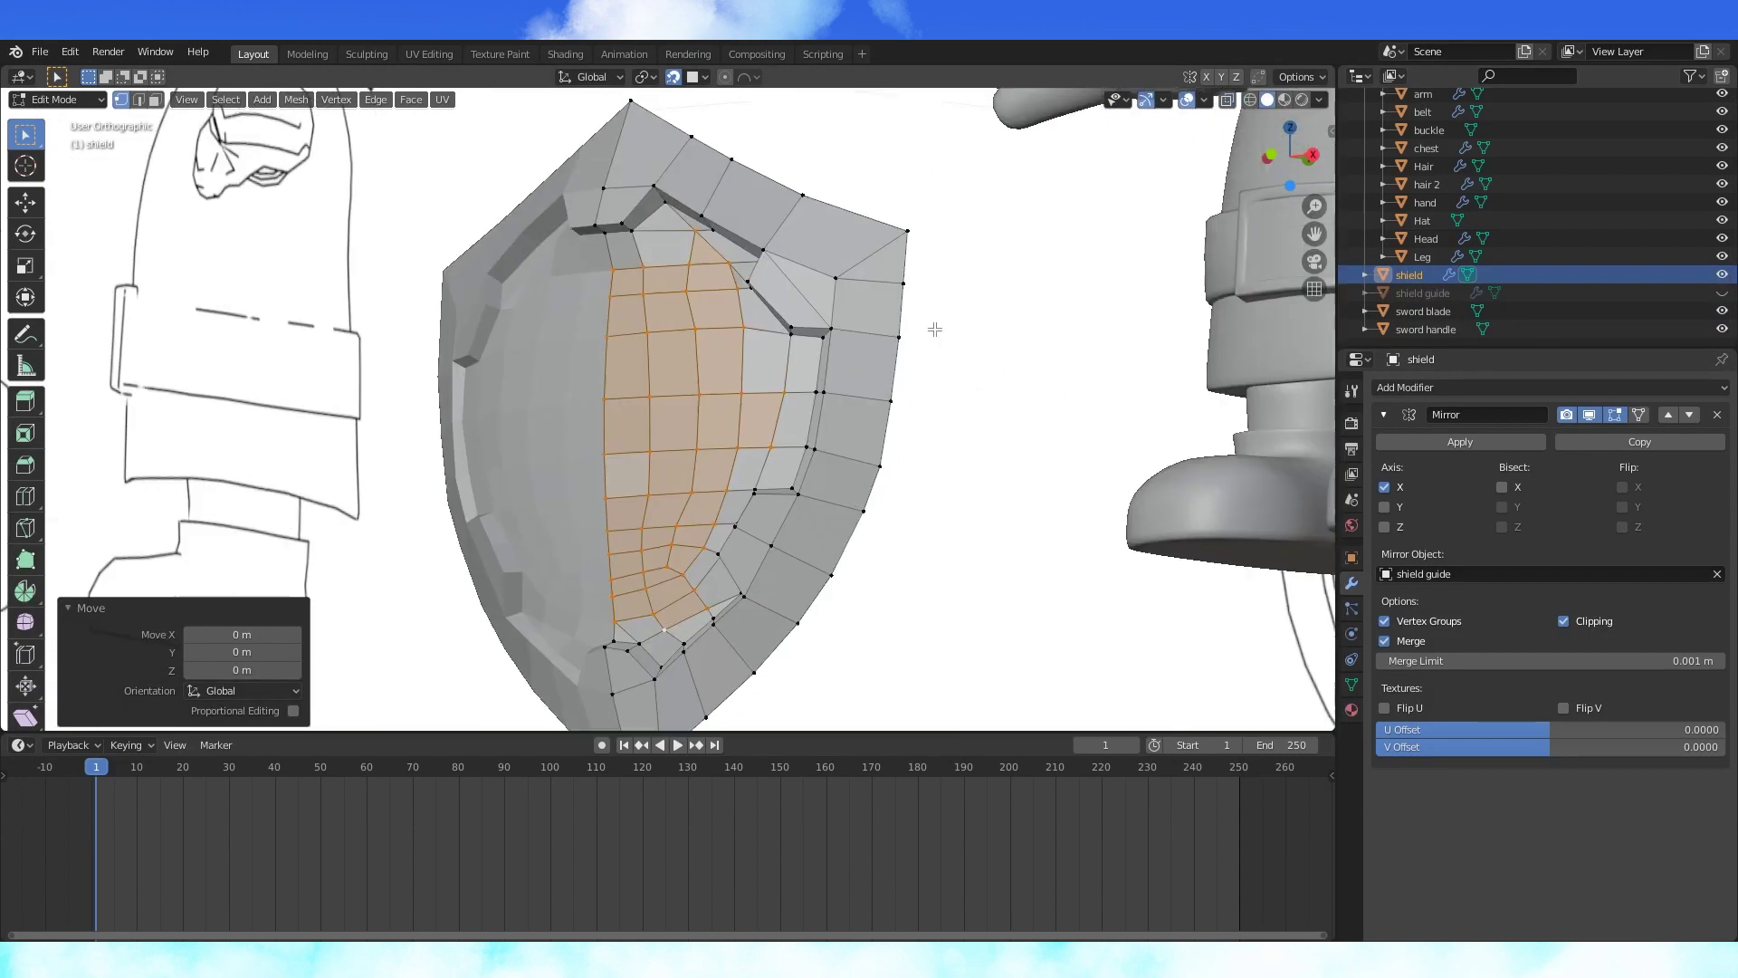
- Try to move the selected inner face vertices along Y in side view to fit the front profile
{"action": "key", "text": "KP_3"}
{"action": "key", "text": "g"}
{"action": "key", "text": "y"}
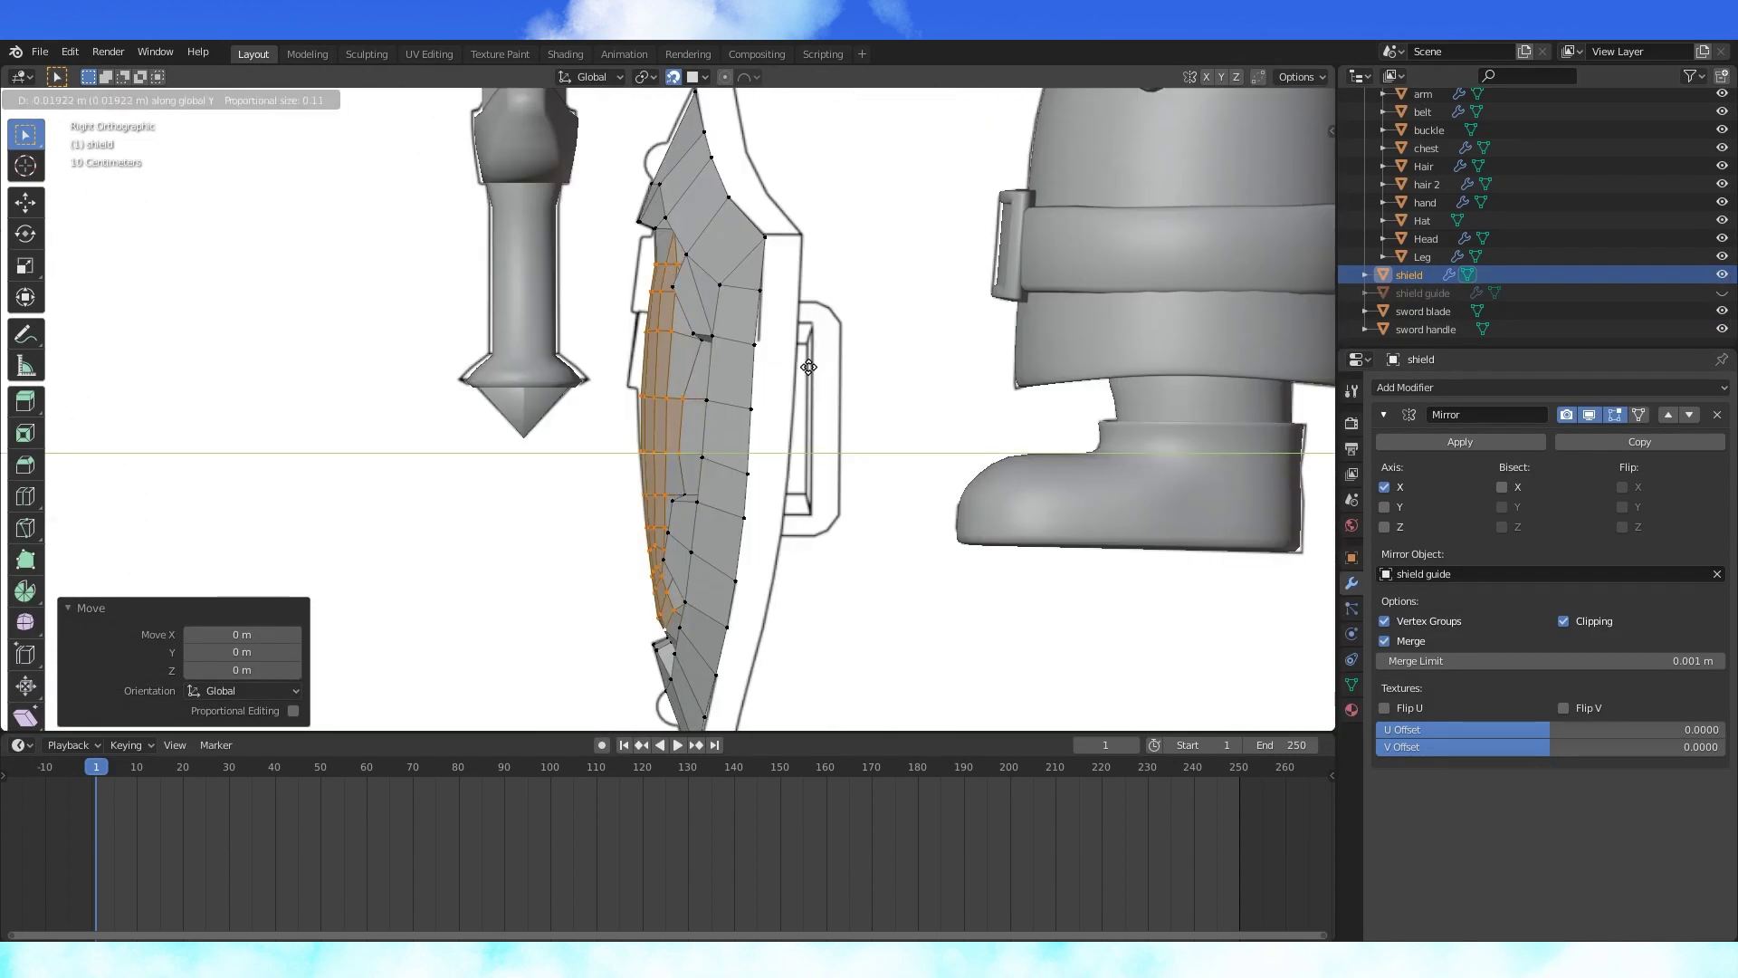
{"action": "left_click", "coordinate": [811, 365]}
{"action": "middle_click_drag", "start_coordinate": [811, 364], "coordinate": [958, 338]}
{"action": "key", "text": "KP_3"}
{"action": "key", "text": "ctrl+z"}
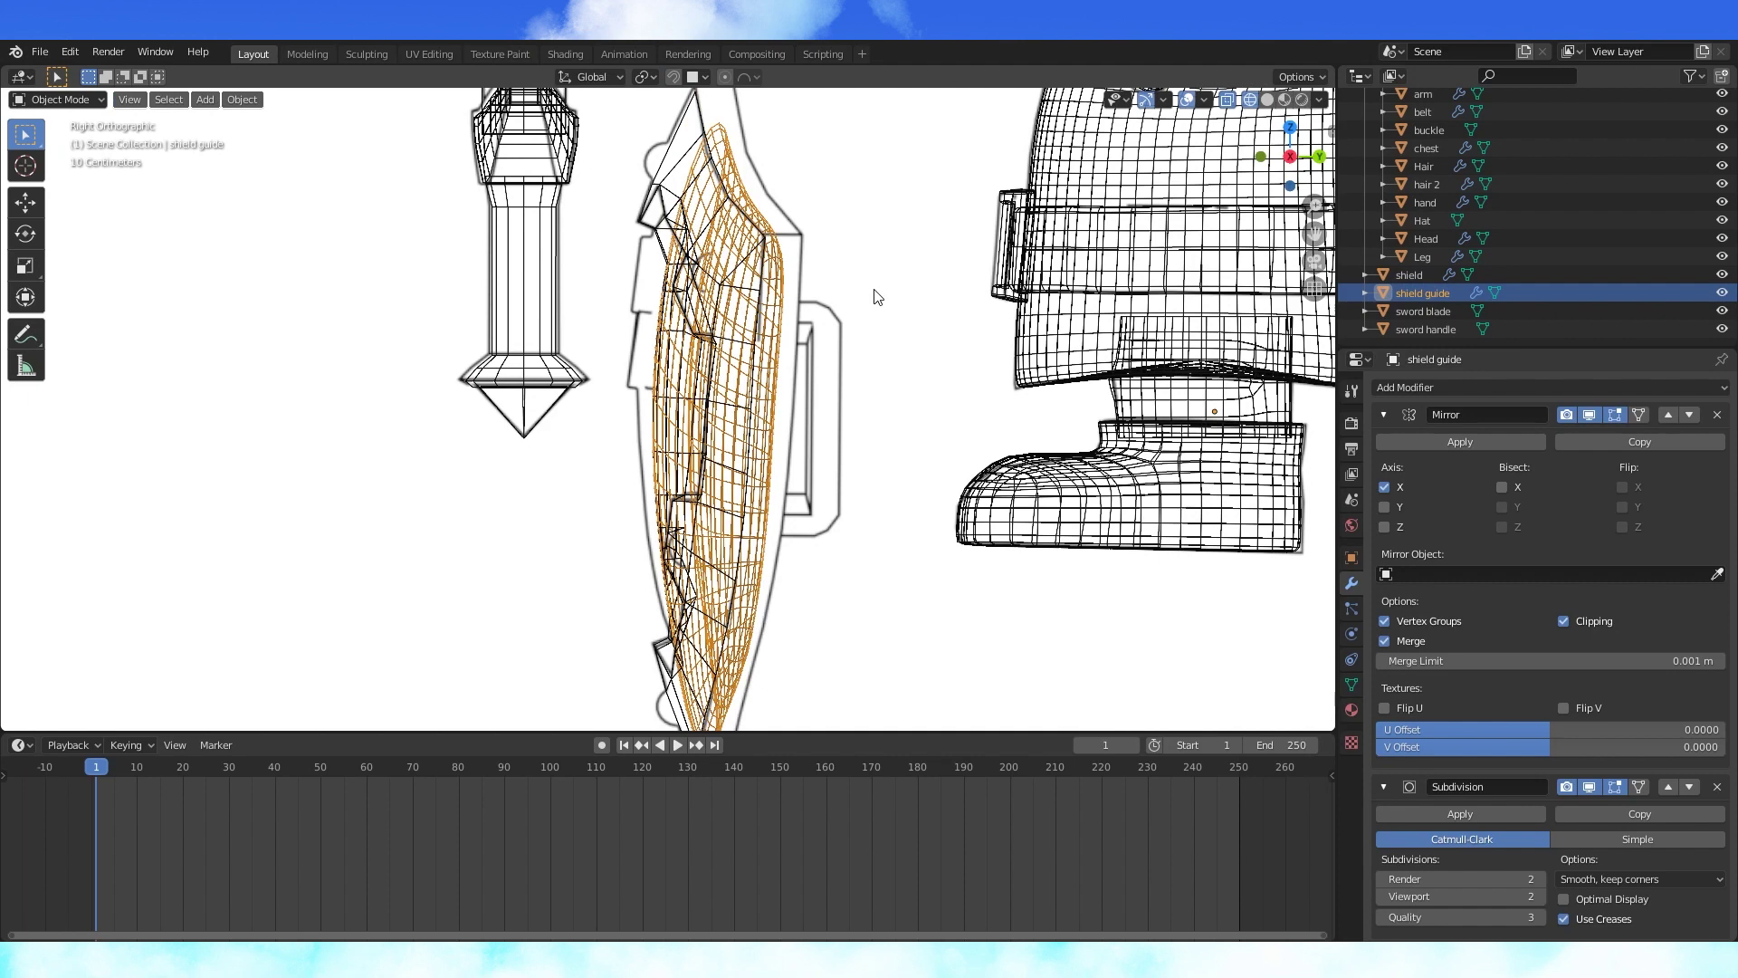
- Move the shield guide forward along Y and scale it to fit the side reference profile
{"action": "key", "text": "g"}
{"action": "key", "text": "y"}
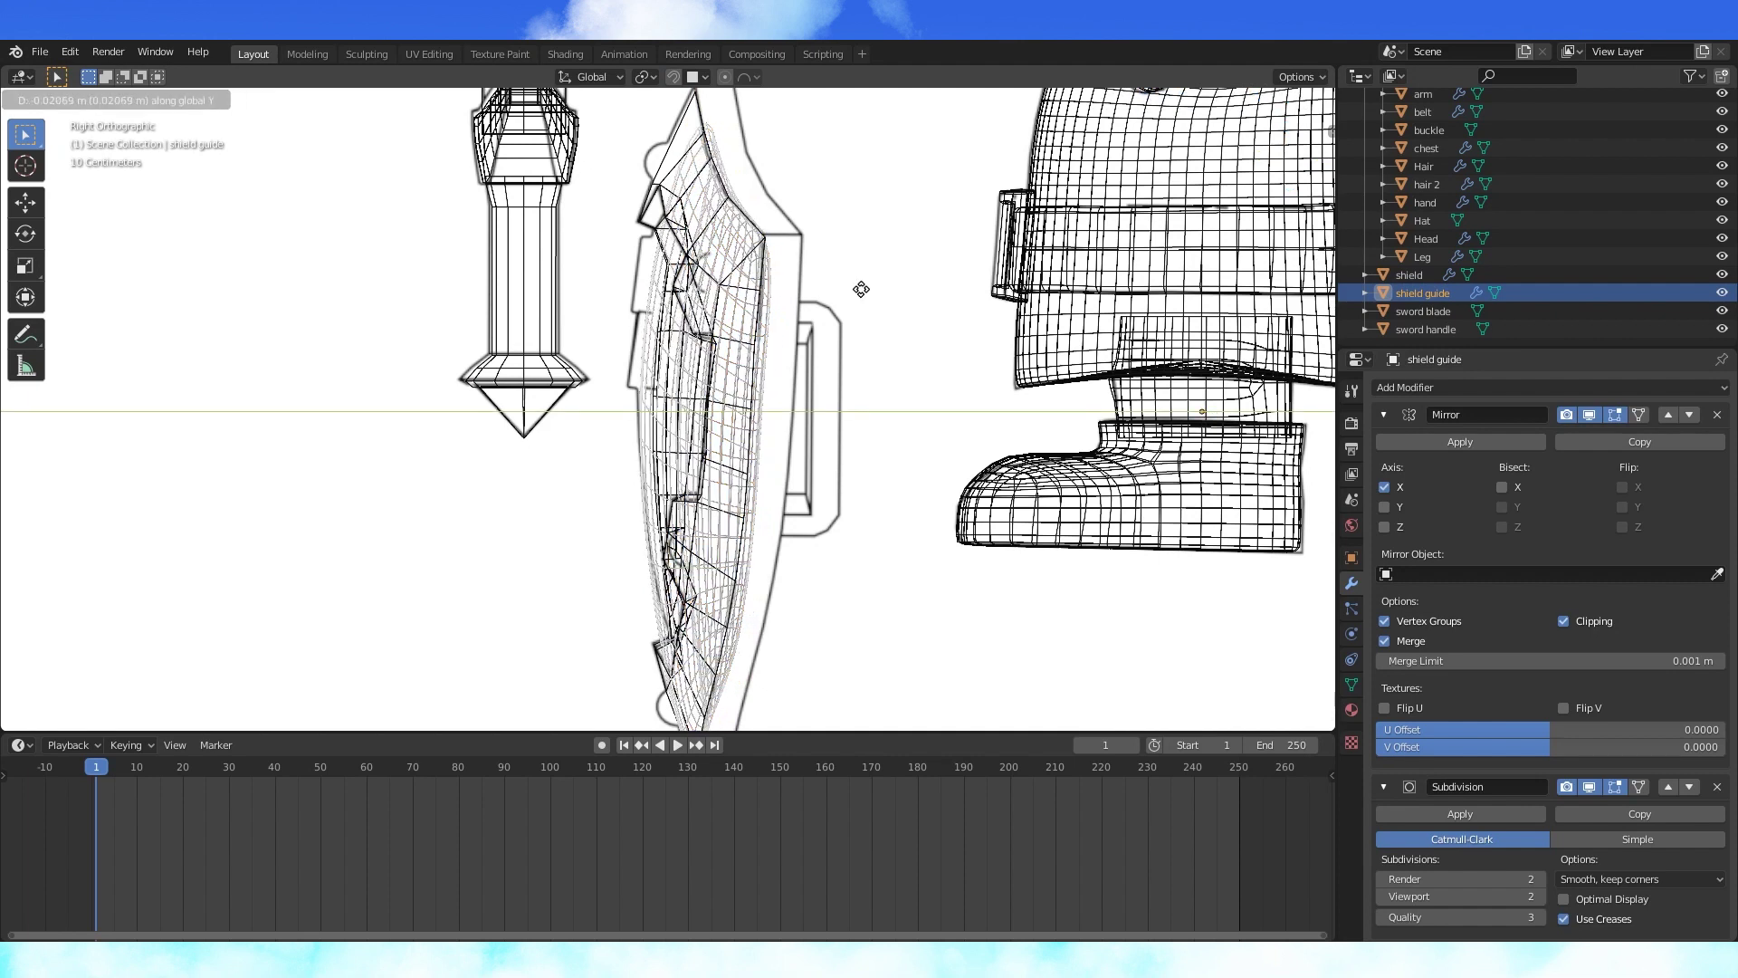
{"action": "left_click", "coordinate": [861, 287]}
{"action": "key", "text": "s"}
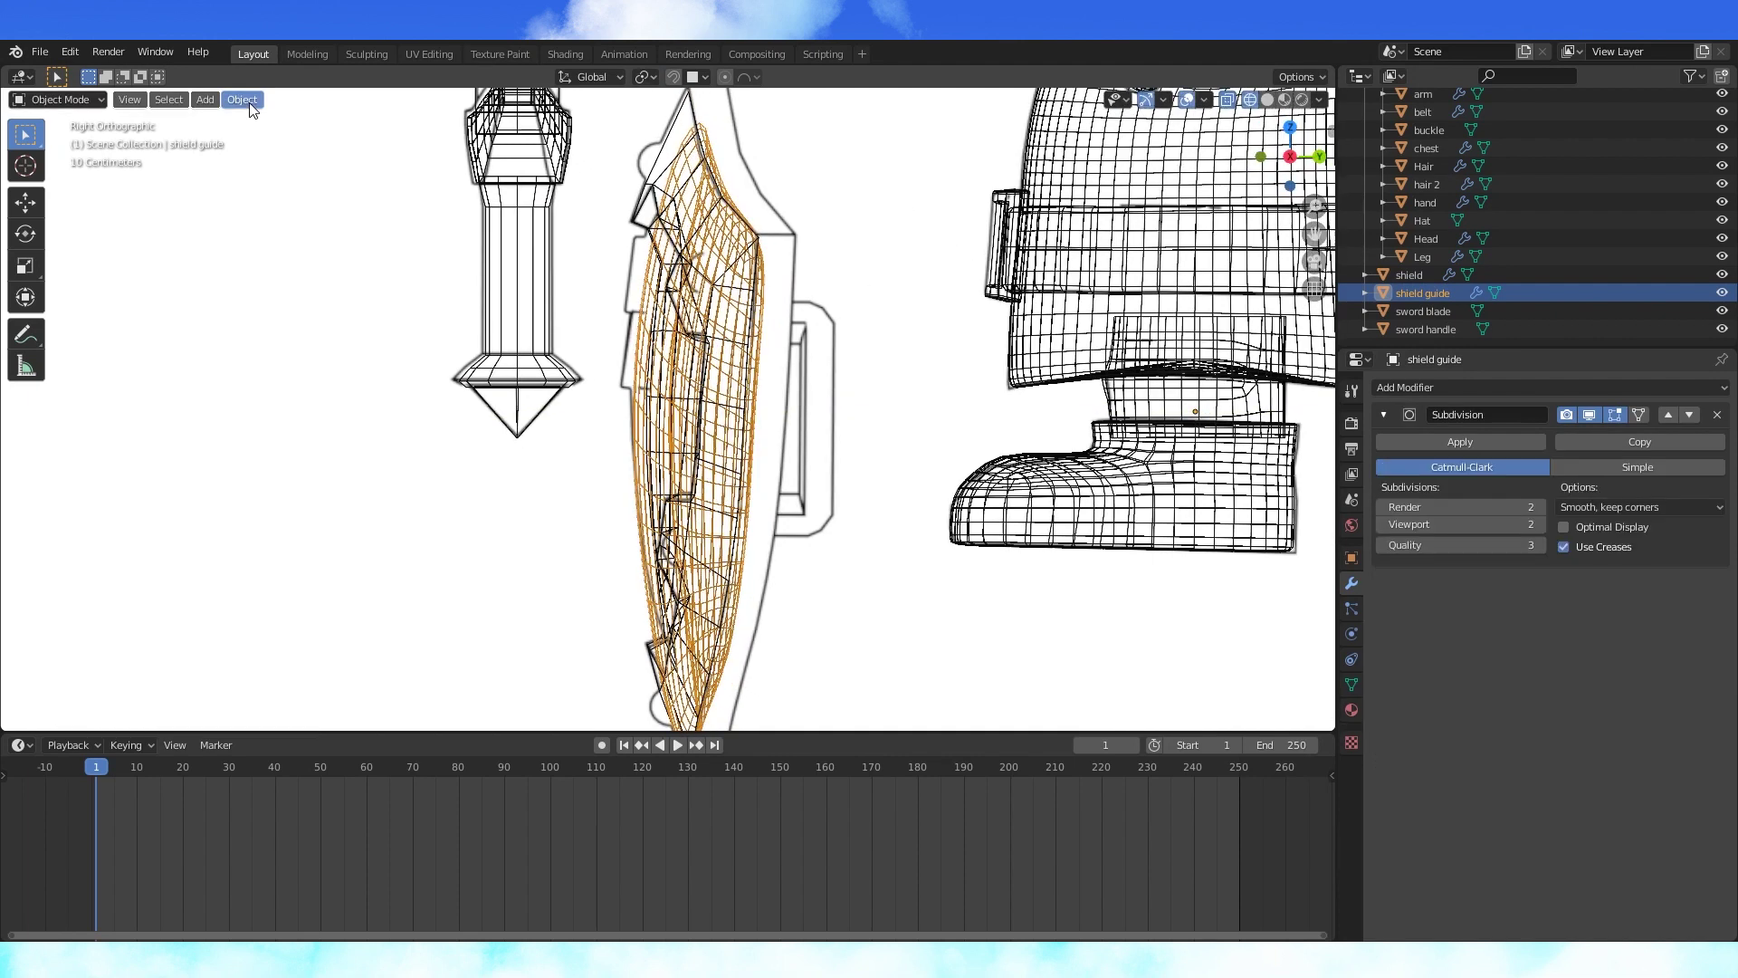
- Set the shield guide's origin to its geometry and rotate the guide by -2.47° in side view
{"action": "left_click", "coordinate": [242, 100]}
{"action": "key", "text": "r"}
{"action": "left_click", "coordinate": [776, 156]}
{"action": "key", "text": "g"}
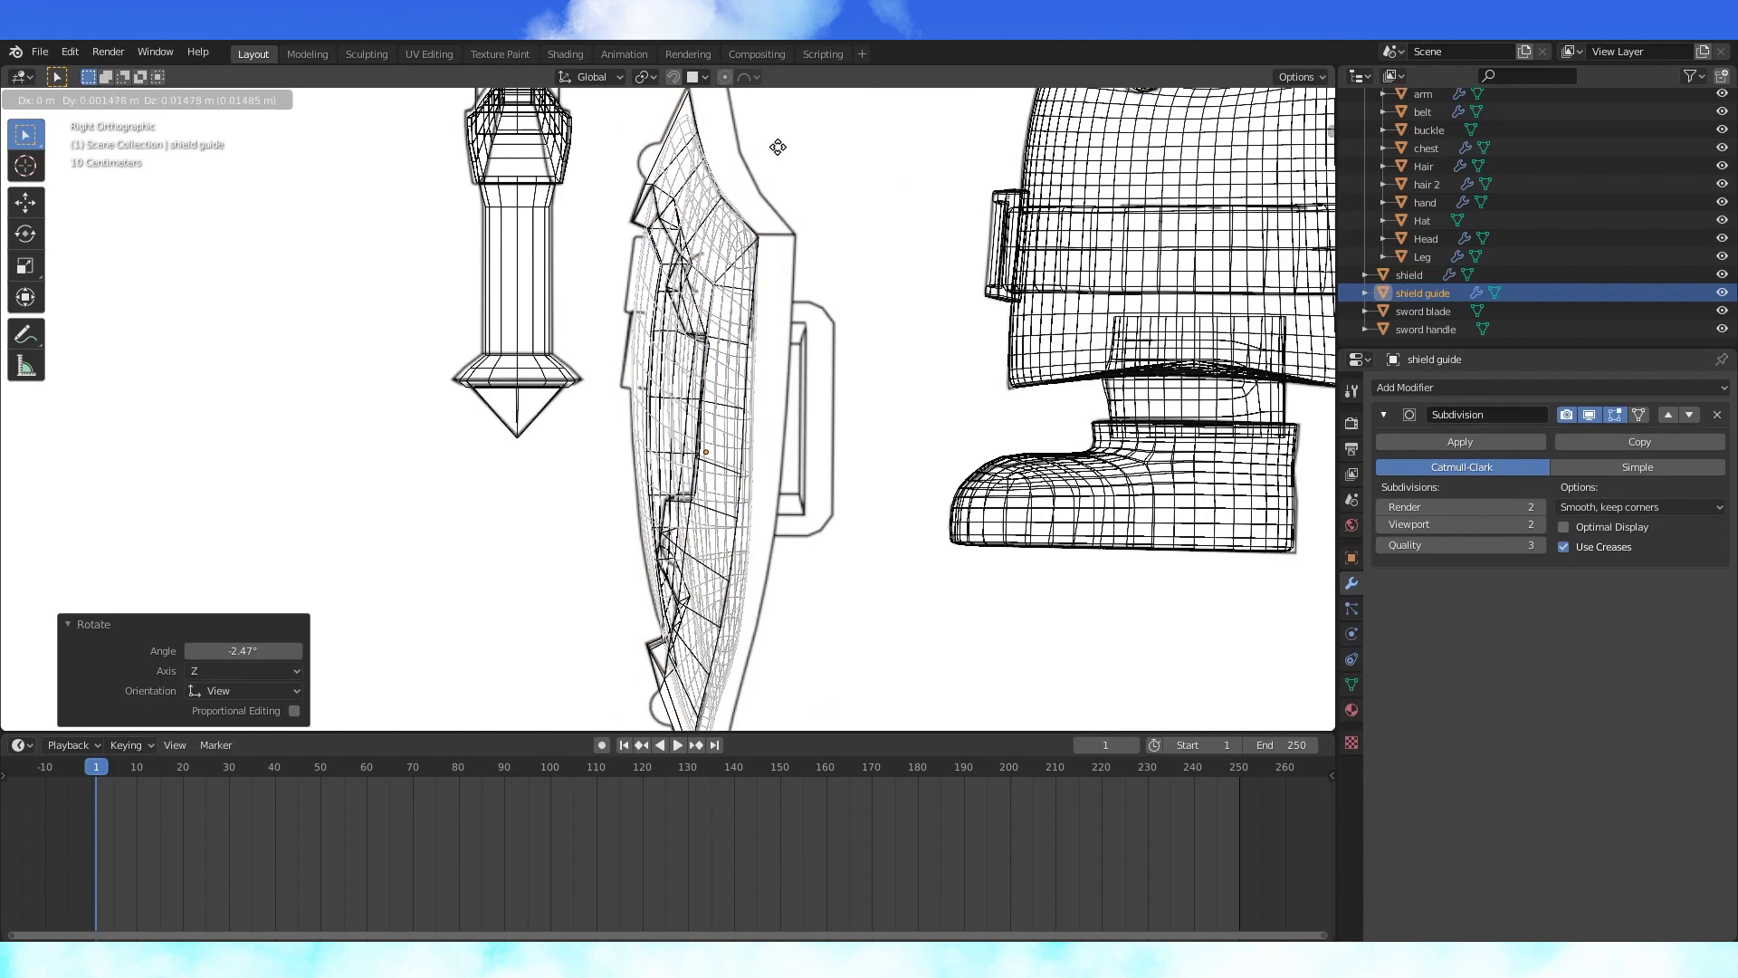
{"action": "key", "text": "Escape"}
- Re-snap the shield's selected inner face vertices onto the repositioned guide from the front view and compare the fit in side view
{"action": "key", "text": "KP_1"}
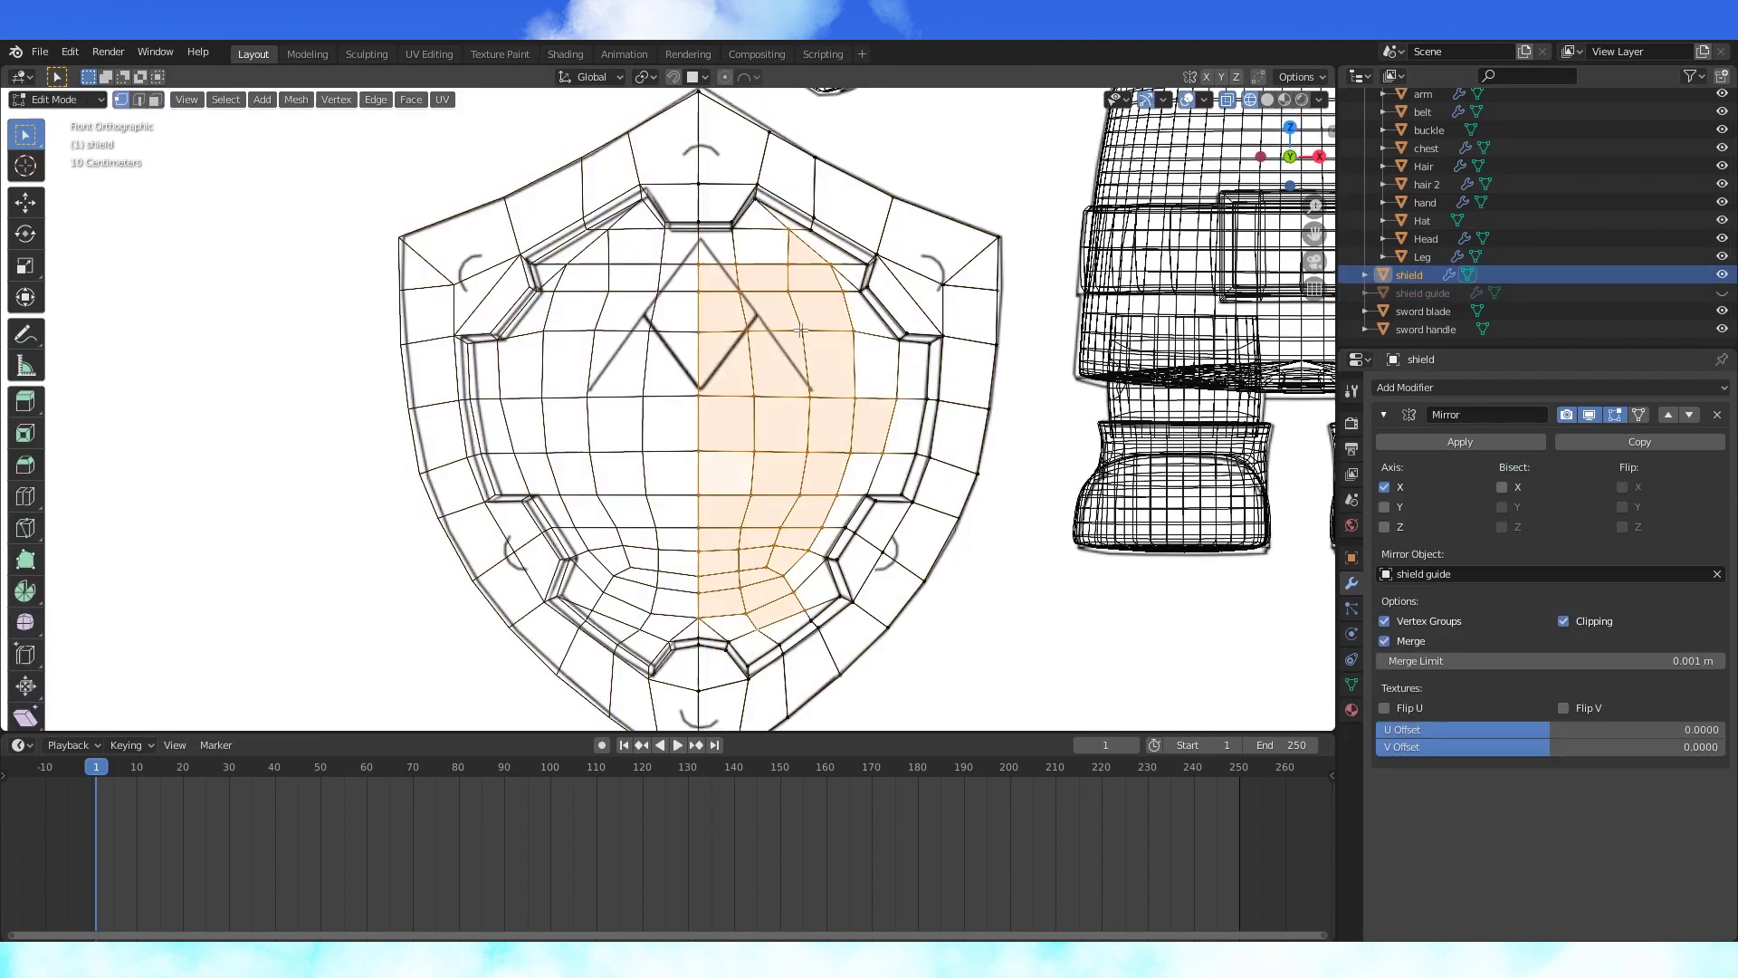
{"action": "left_click", "coordinate": [824, 387]}
{"action": "key", "text": "KP_3"}
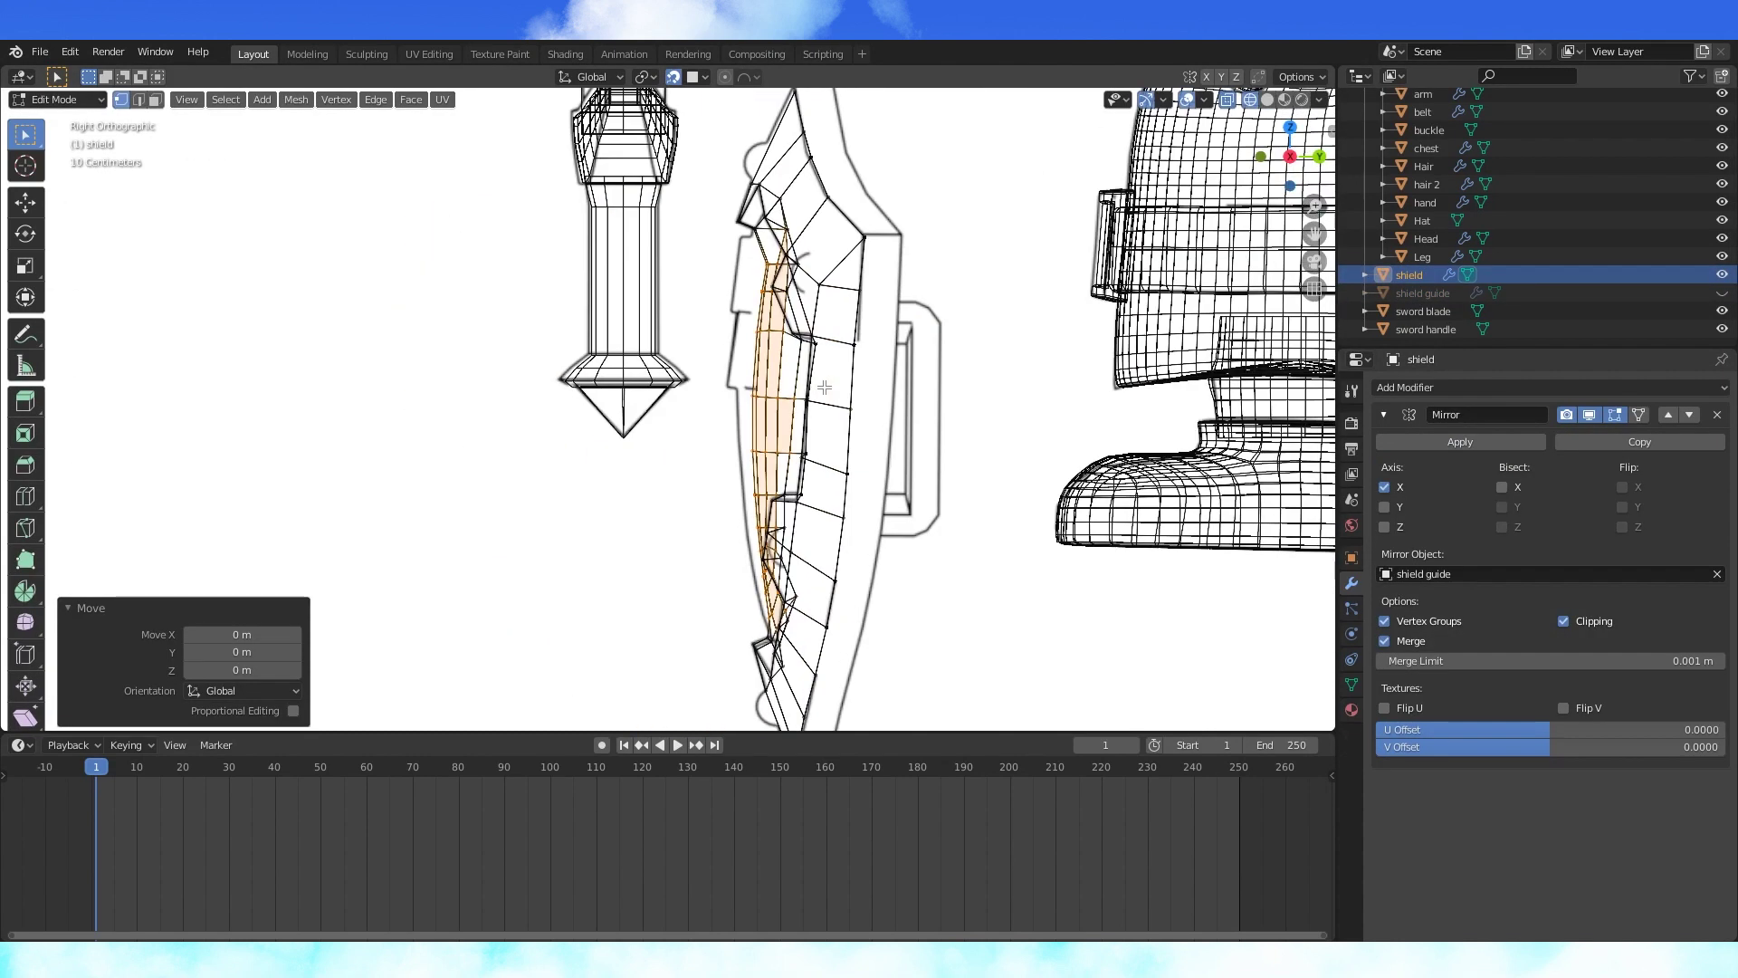
{"action": "left_click", "coordinate": [1722, 293]}
{"action": "key", "text": "KP_1"}
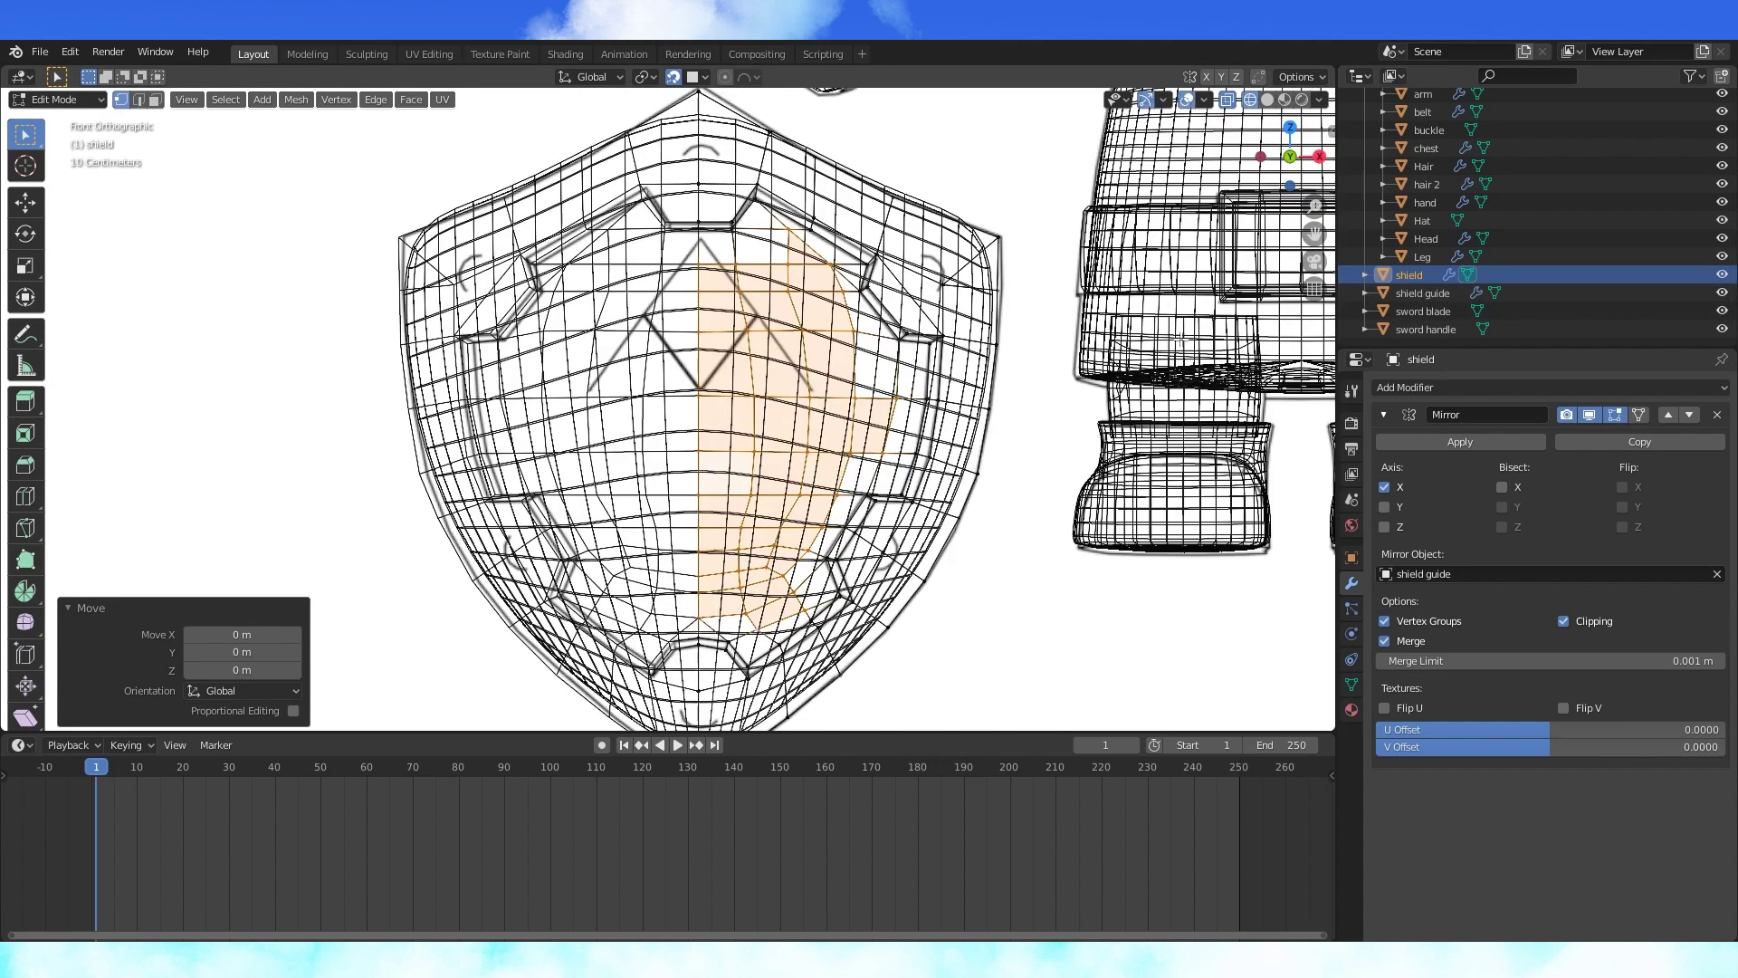
{"action": "key", "text": "KP_3"}
{"action": "left_click", "coordinate": [1722, 293]}
{"action": "key", "text": "KP_1"}
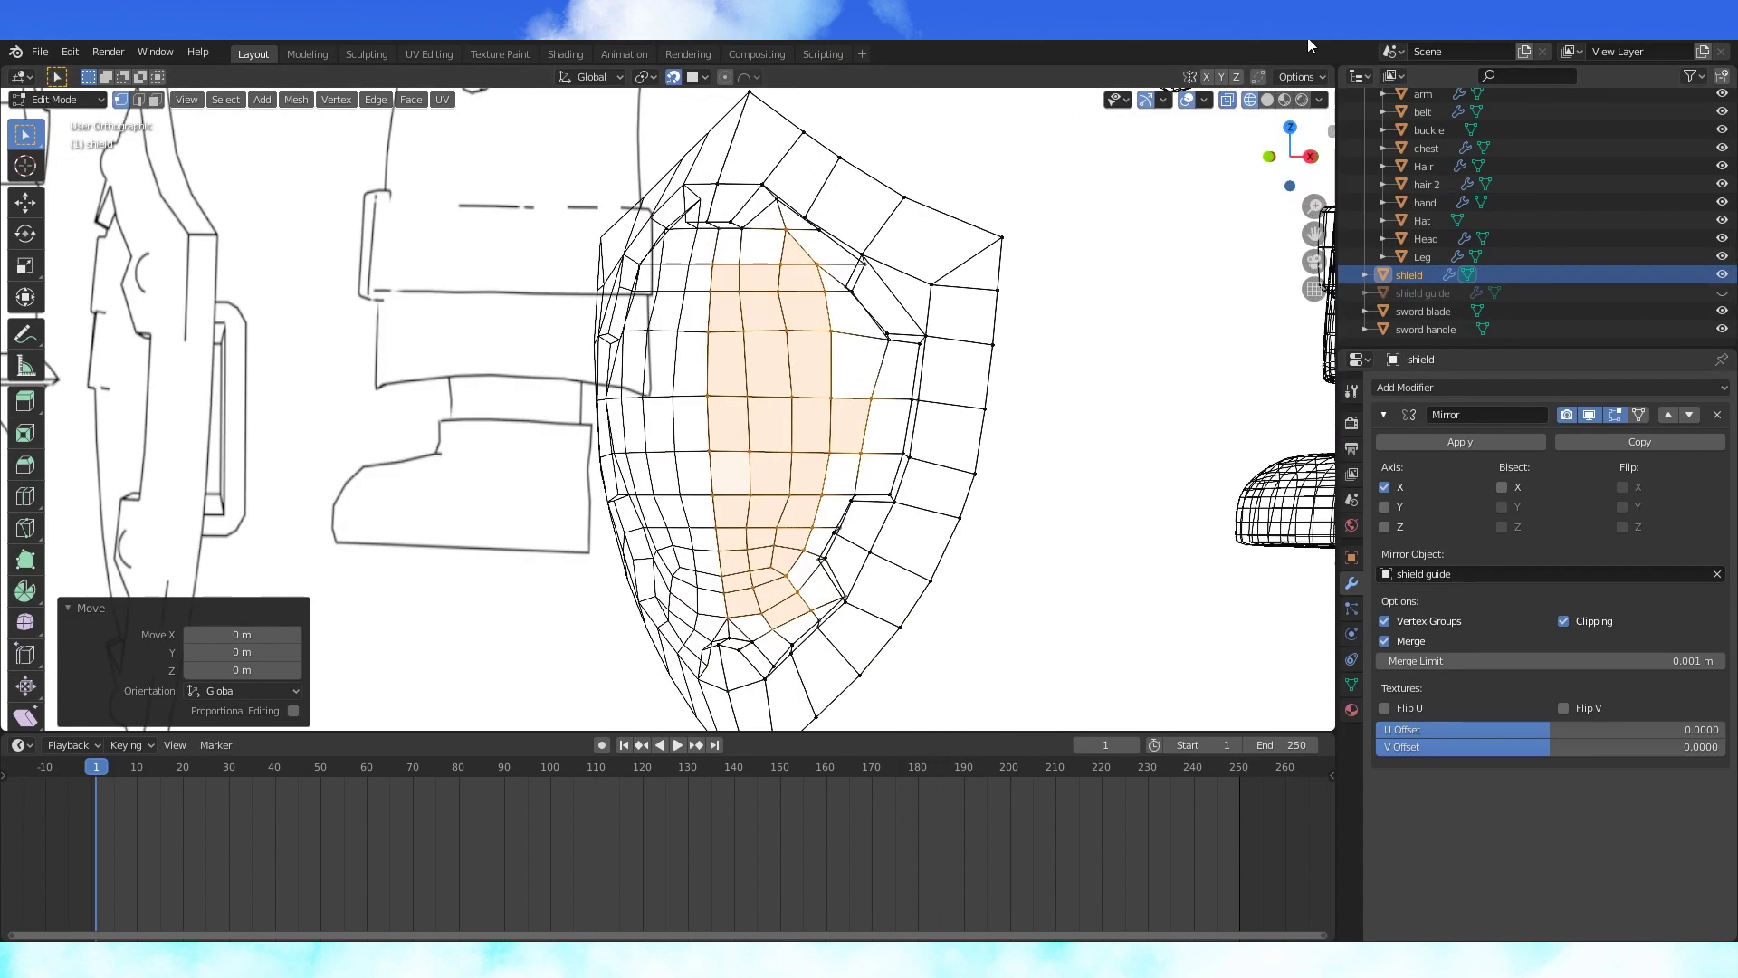
- Switch the viewport to solid shading and inspect the shield's inner face in perspective
{"action": "left_click", "coordinate": [1268, 100]}
{"action": "key", "text": "KP_4"}
{"action": "key", "text": "KP_4"}
{"action": "key", "text": "Tab"}
{"action": "middle_click_drag", "start_coordinate": [1189, 279], "coordinate": [915, 426]}
{"action": "key", "text": "Tab"}
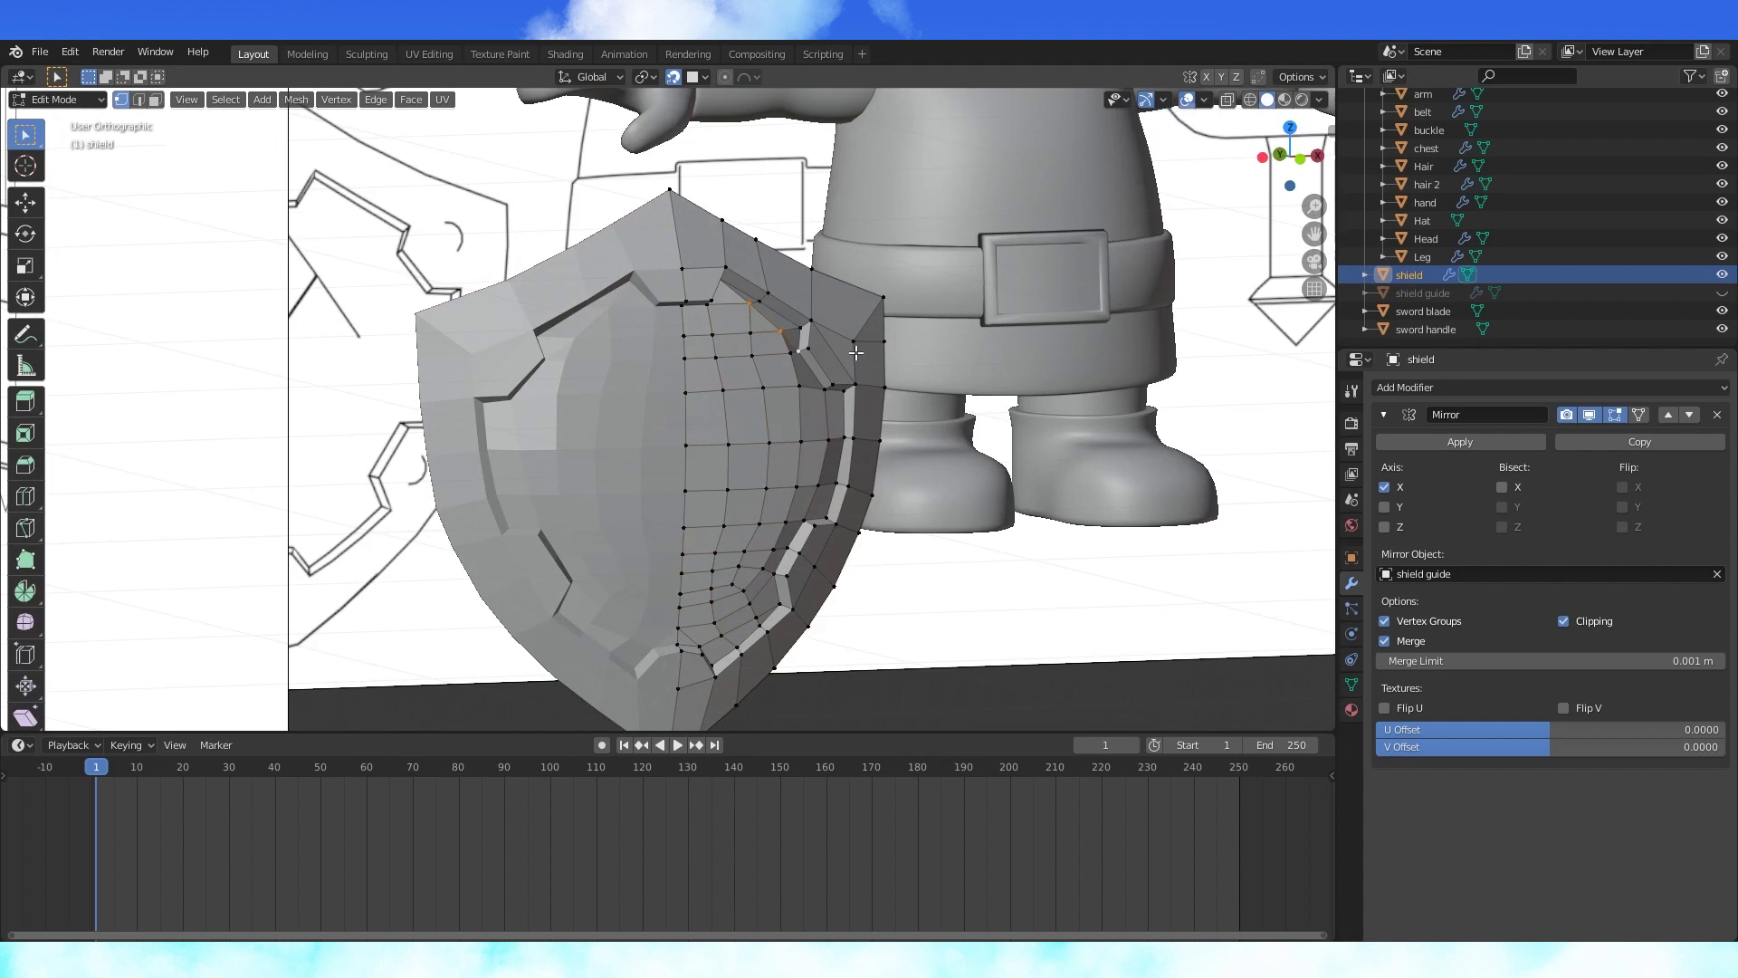
- Move three neighbouring vertices near the upper outer border of the shield's inner face to smooth the surface
{"action": "scroll", "coordinate": [731, 372], "scroll_direction": "up", "scroll_amount": 4}
{"action": "left_click", "coordinate": [745, 386]}
{"action": "left_click", "coordinate": [736, 354], "text": "shift"}
{"action": "left_click", "coordinate": [699, 315], "text": "shift"}
{"action": "key", "text": "g"}
{"action": "left_click", "coordinate": [725, 376]}
{"action": "middle_click_drag", "start_coordinate": [724, 376], "coordinate": [780, 562]}
- Adjust an inner face vertex's depth along Y, finishing with a move of -0.0037 m in side view
{"action": "left_click", "coordinate": [772, 409]}
{"action": "key", "text": "g"}
{"action": "key", "text": "y"}
{"action": "left_click", "coordinate": [791, 455]}
{"action": "key", "text": "KP_3"}
{"action": "key", "text": "g"}
{"action": "key", "text": "y"}
{"action": "left_click", "coordinate": [967, 454]}
- Move another inner face vertex along Y in side view to follow the shield's front profile
{"action": "scroll", "coordinate": [735, 403], "scroll_direction": "up", "scroll_amount": 6}
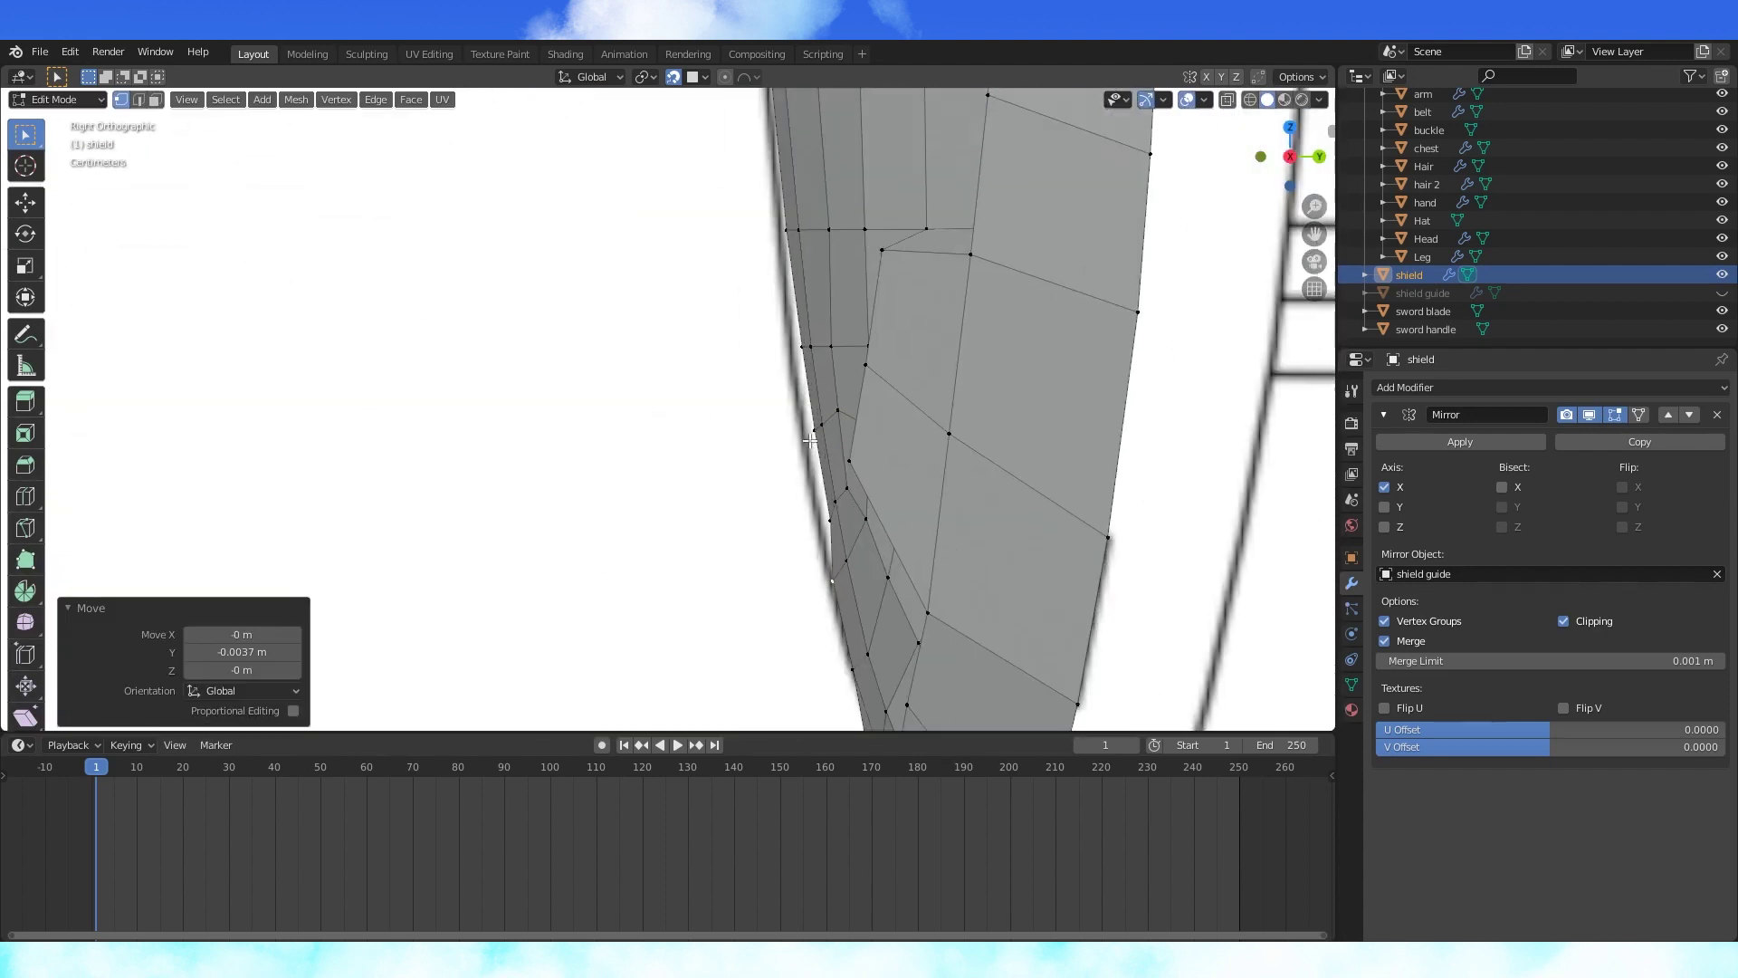
{"action": "left_click", "coordinate": [812, 347]}
{"action": "key", "text": "g"}
{"action": "key", "text": "y"}
{"action": "left_click", "coordinate": [1087, 221]}
{"action": "key", "text": "Tab"}
{"action": "scroll", "coordinate": [905, 362], "scroll_direction": "down", "scroll_amount": 4}
{"action": "middle_click_drag", "start_coordinate": [842, 408], "coordinate": [1079, 426]}
{"action": "key", "text": "KP_1"}
{"action": "scroll", "coordinate": [893, 297], "scroll_direction": "down", "scroll_amount": 2}
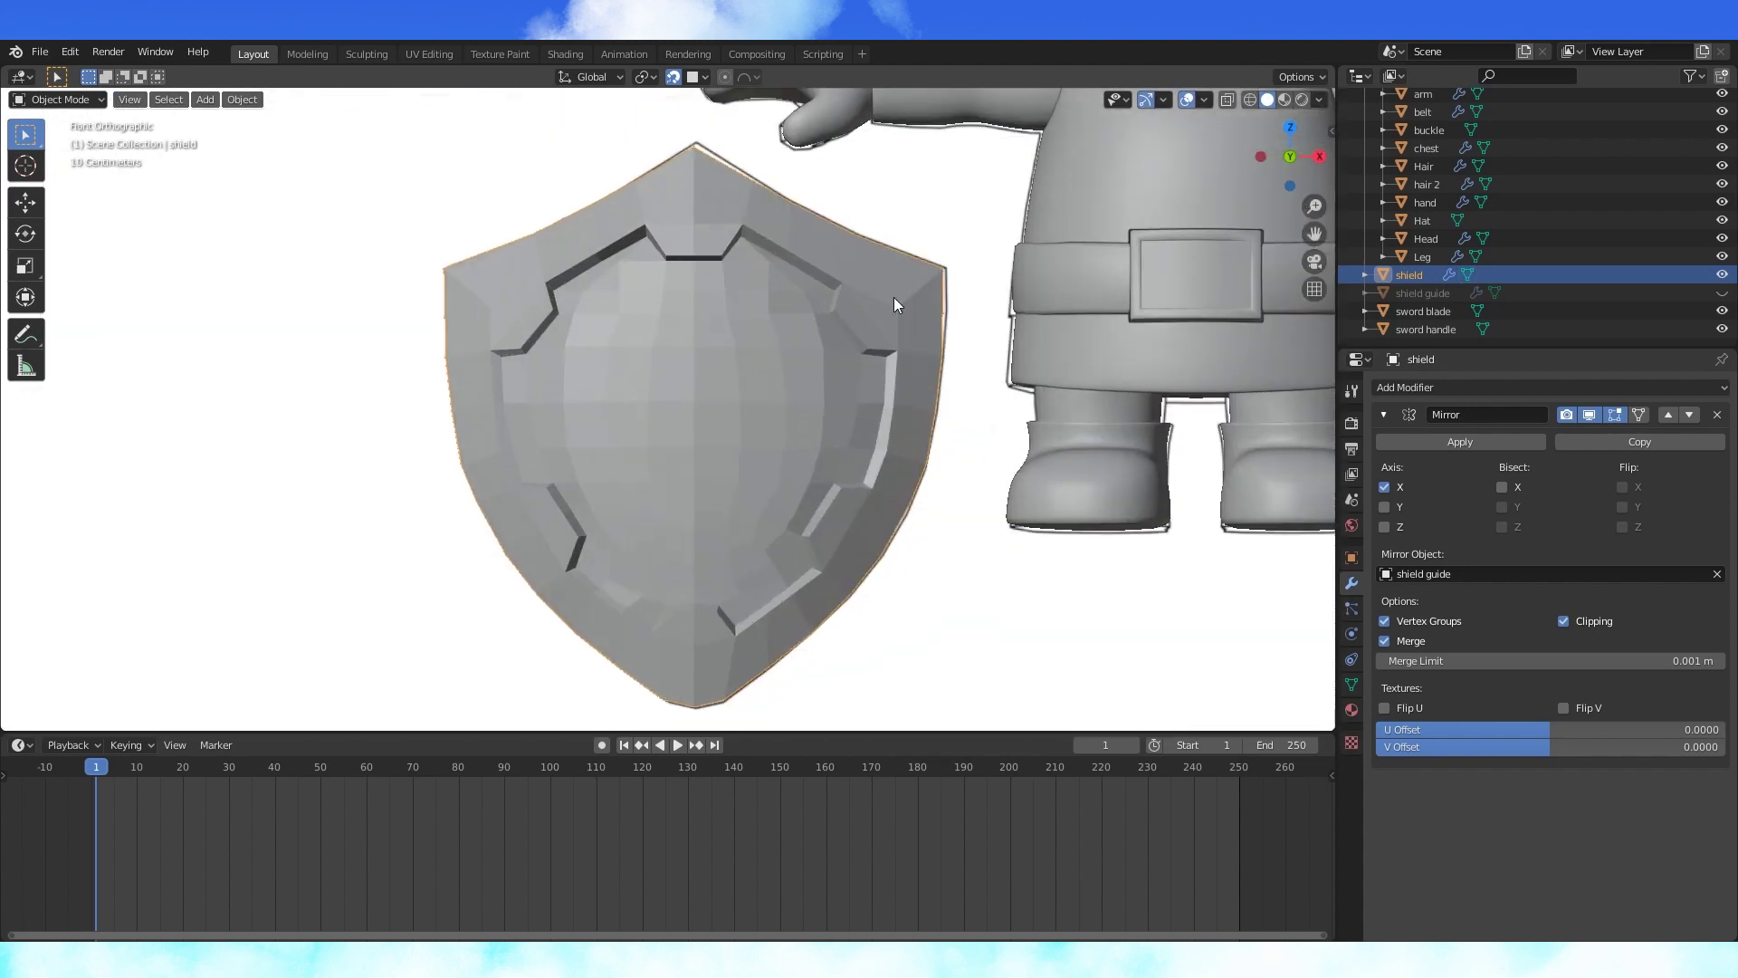
- Add a loop cut along the shield's upper rim and subdivide the rim edge beside the outer notch corner
{"action": "key", "text": "Tab"}
{"action": "scroll", "coordinate": [893, 297], "scroll_direction": "up", "scroll_amount": 2}
{"action": "middle_click_drag", "start_coordinate": [1077, 263], "coordinate": [847, 386], "text": "shift"}
{"action": "scroll", "coordinate": [847, 387], "scroll_direction": "down", "scroll_amount": 2}
{"action": "key", "text": "ctrl+r"}
{"action": "left_click", "coordinate": [555, 287]}
{"action": "left_click", "coordinate": [709, 319]}
{"action": "left_click", "coordinate": [754, 326], "text": "shift"}
{"action": "key", "text": "F3"}
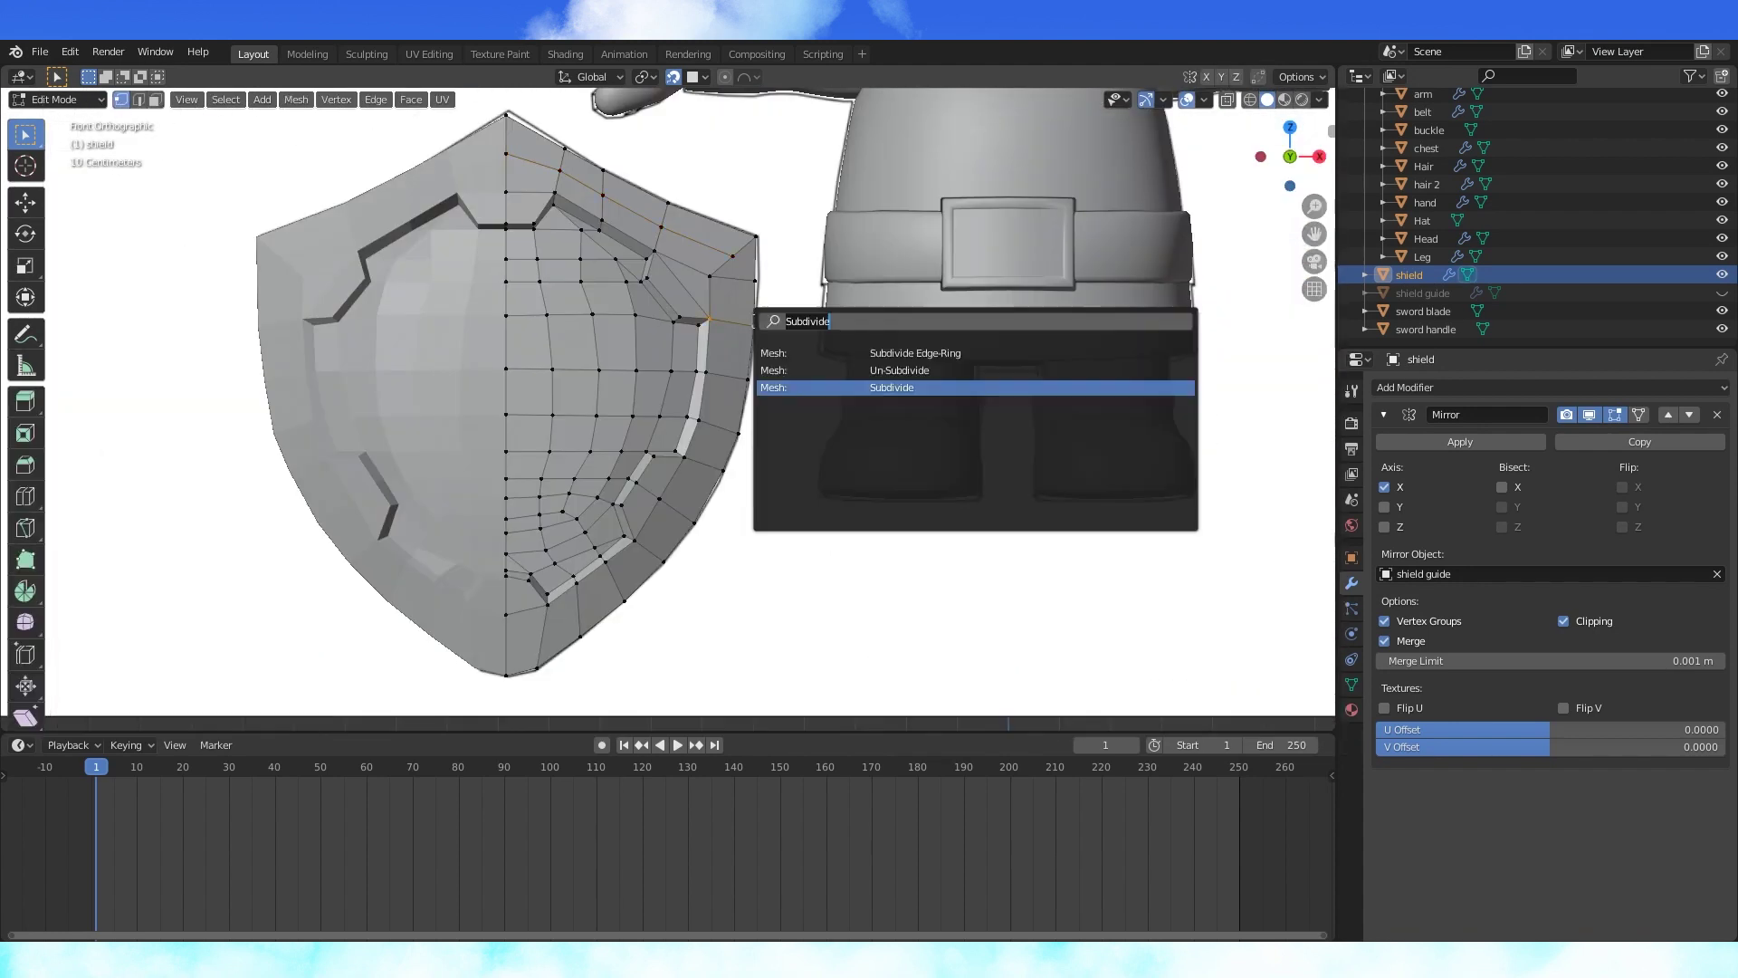
{"action": "left_click", "coordinate": [797, 388]}
{"action": "middle_click_drag", "start_coordinate": [671, 461], "coordinate": [704, 432], "text": "shift"}
- Add a loop cut down the side of the shield's rim and remove the extra edge near its upper outer corner
{"action": "key", "text": "ctrl+r"}
{"action": "double_click", "coordinate": [757, 360]}
{"action": "left_click", "coordinate": [757, 359]}
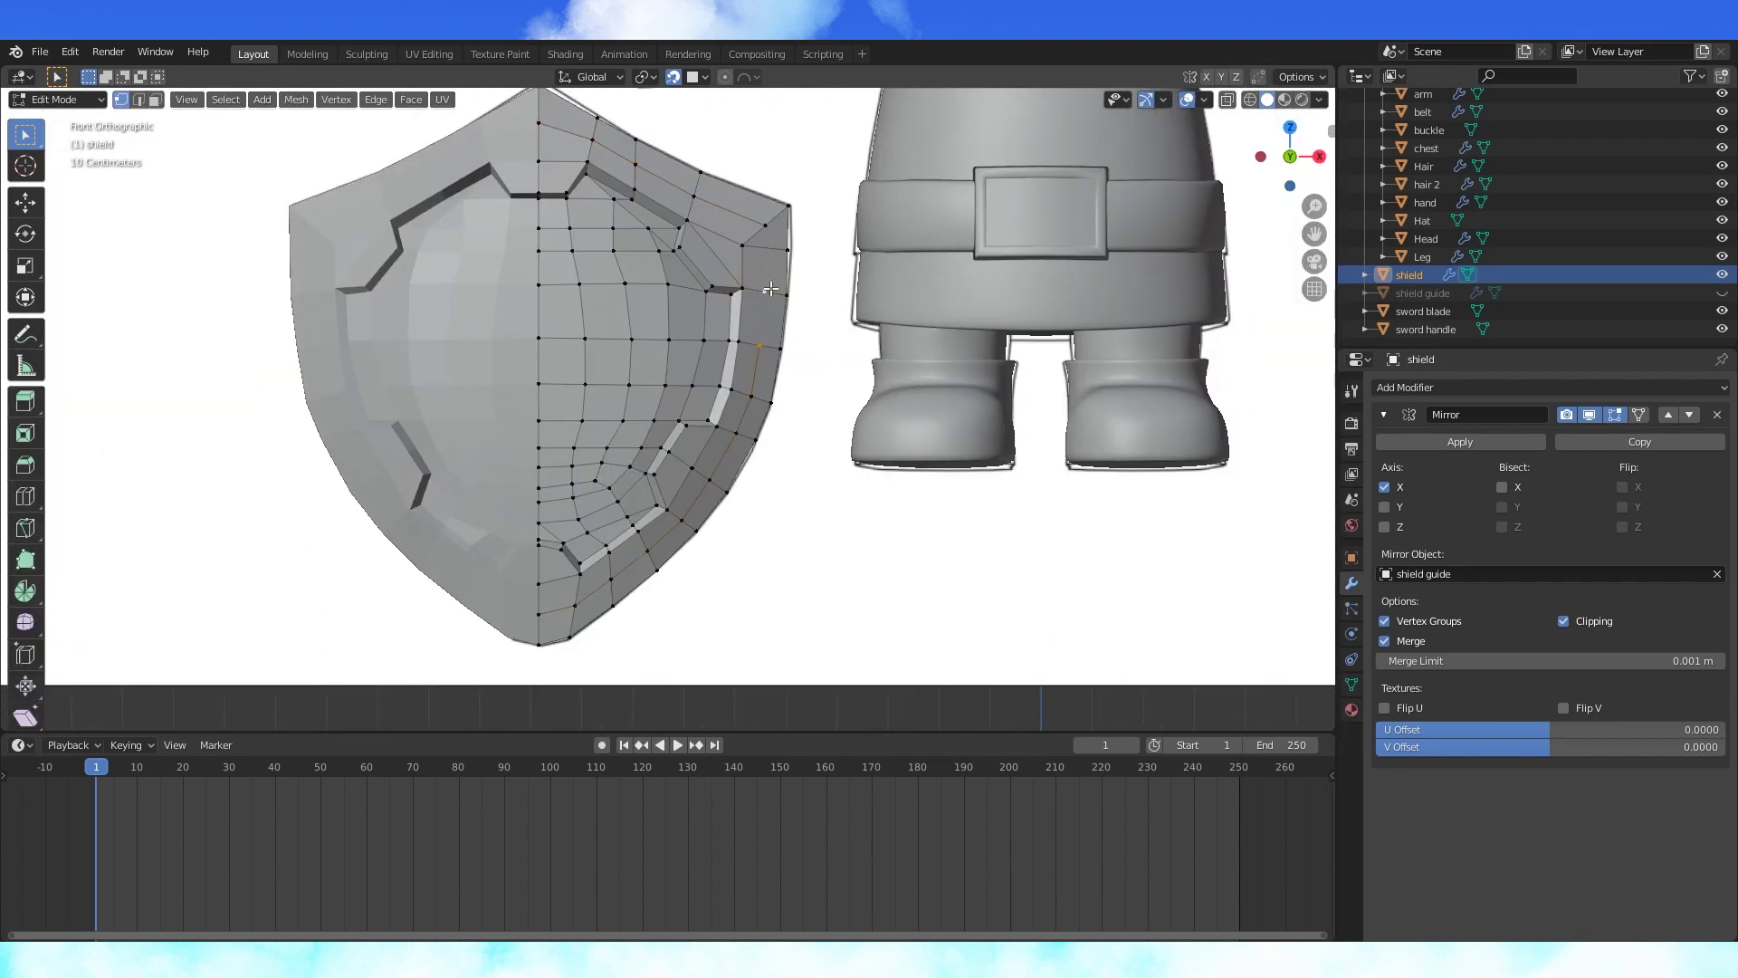
{"action": "scroll", "coordinate": [775, 314], "scroll_direction": "up", "scroll_amount": 2, "text": "shift"}
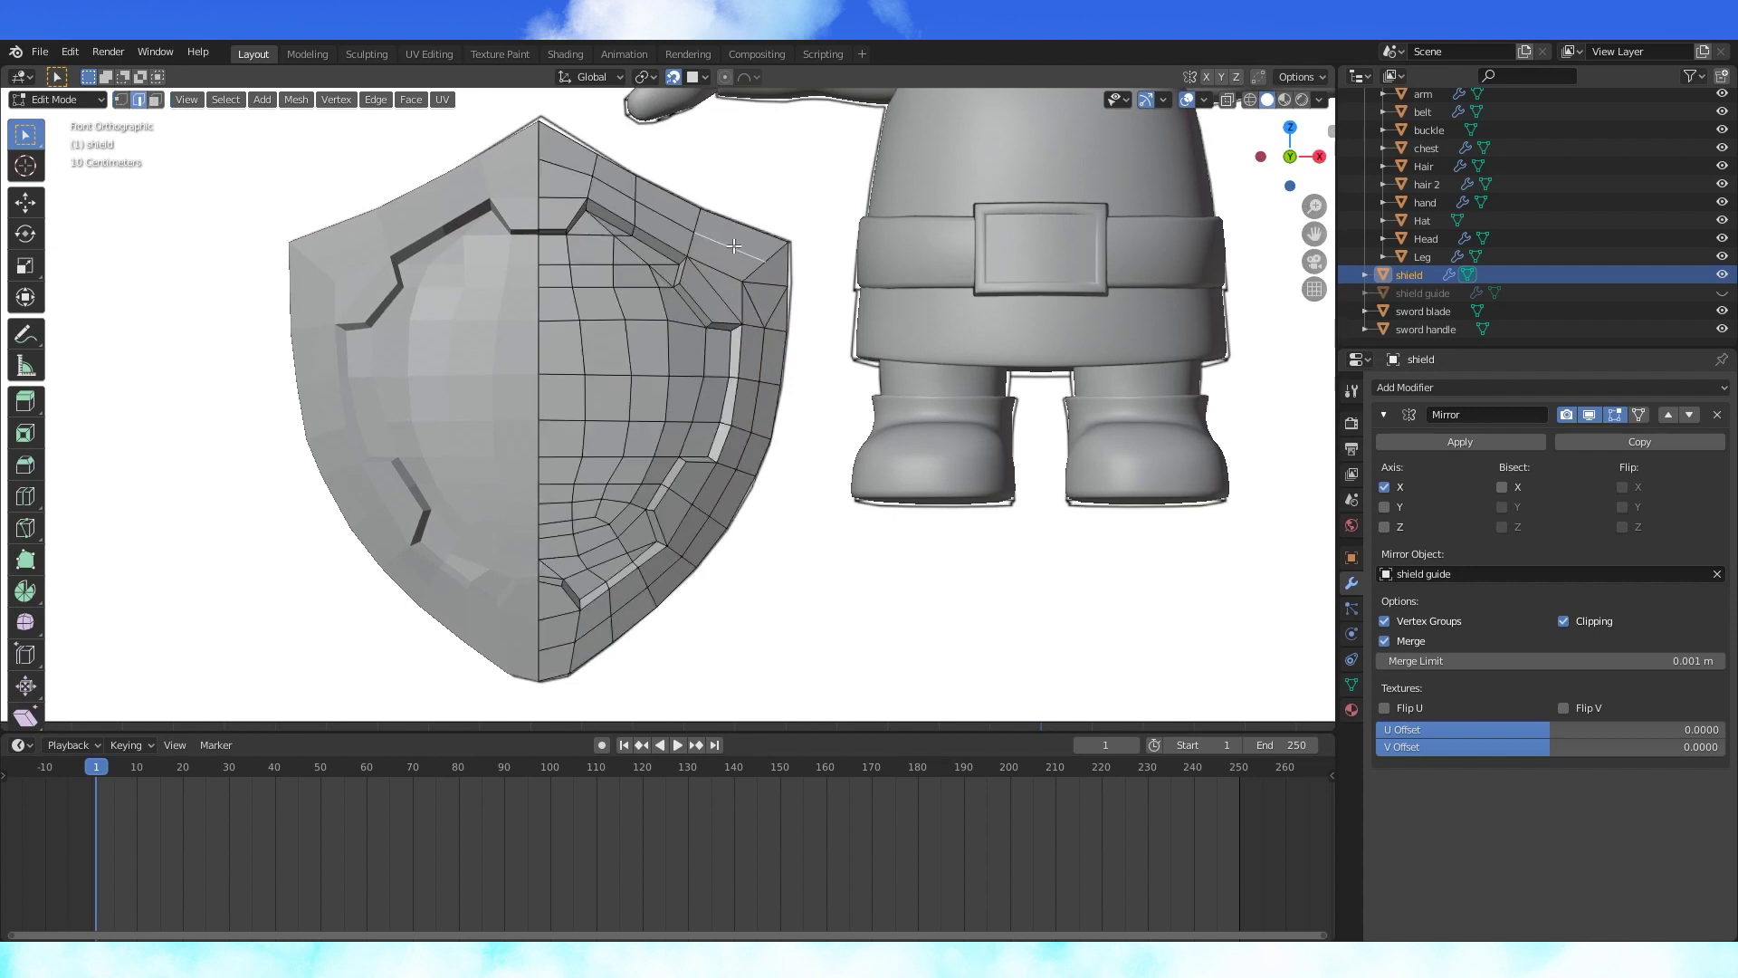
{"action": "key", "text": "x"}
{"action": "left_click", "coordinate": [688, 318]}
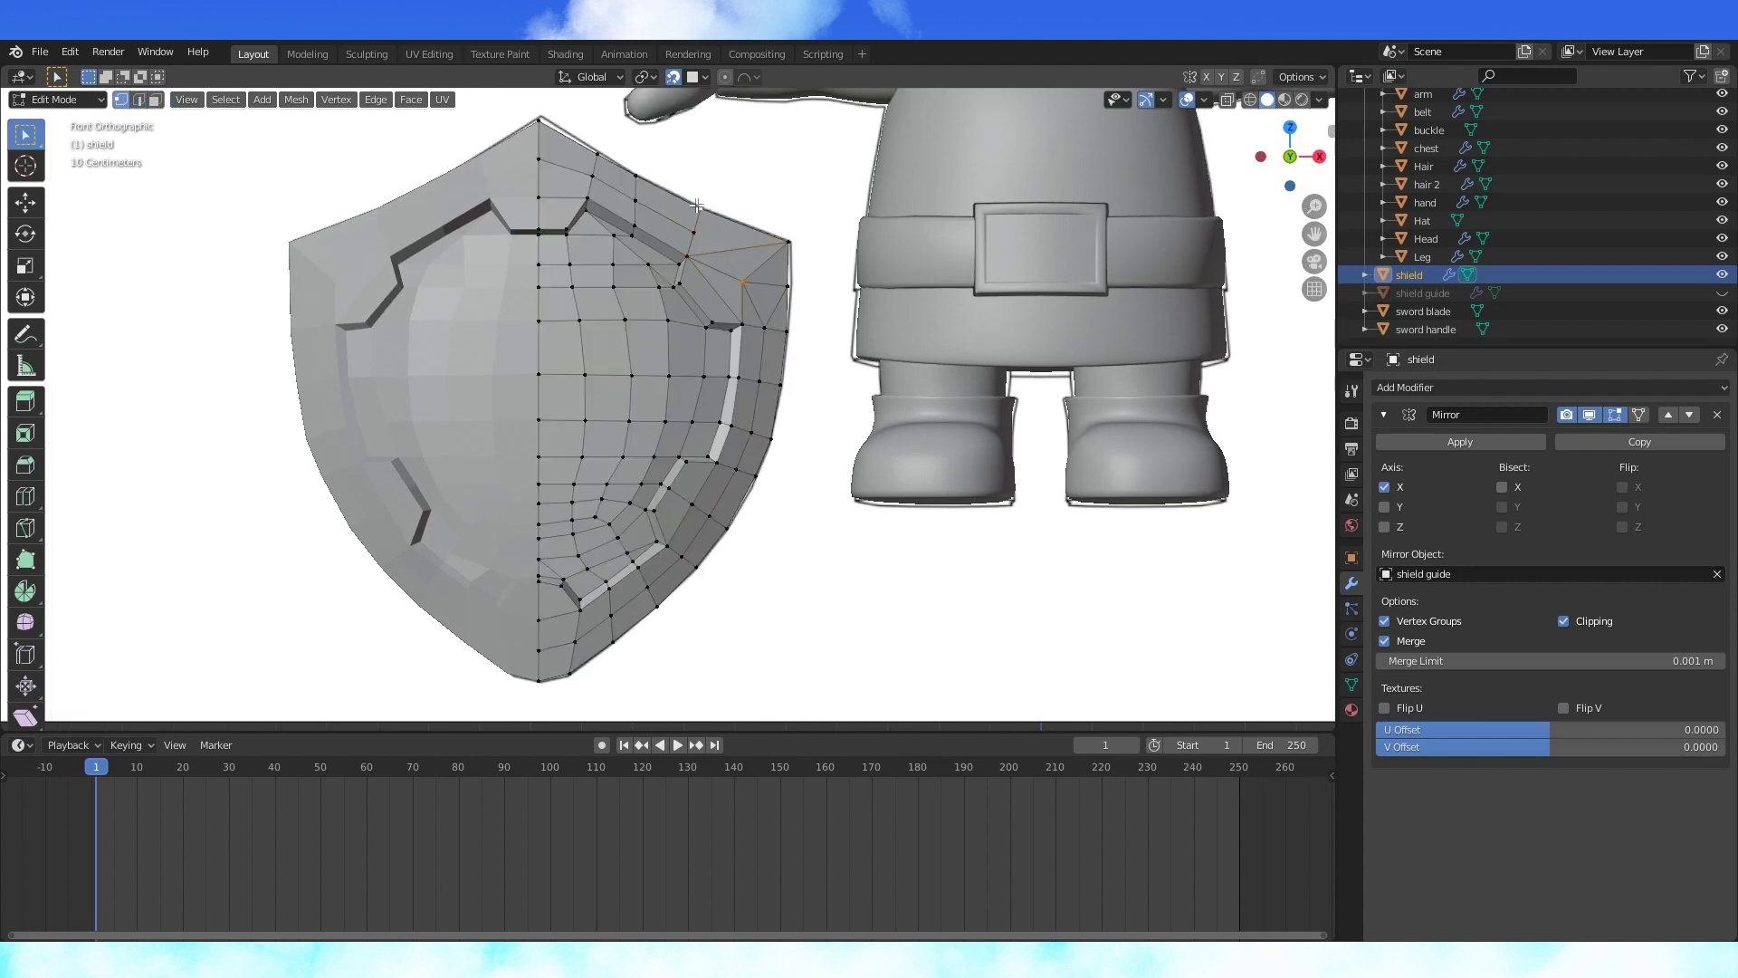
- Slide the vertices at the rim's upper outer corner along their edges, with a factor of 0.214 for the last slide
{"action": "key", "text": "g"}
{"action": "key", "text": "g"}
{"action": "left_click", "coordinate": [794, 243]}
{"action": "left_click", "coordinate": [745, 282]}
{"action": "key", "text": "g"}
{"action": "key", "text": "g"}
{"action": "left_click", "coordinate": [820, 284]}
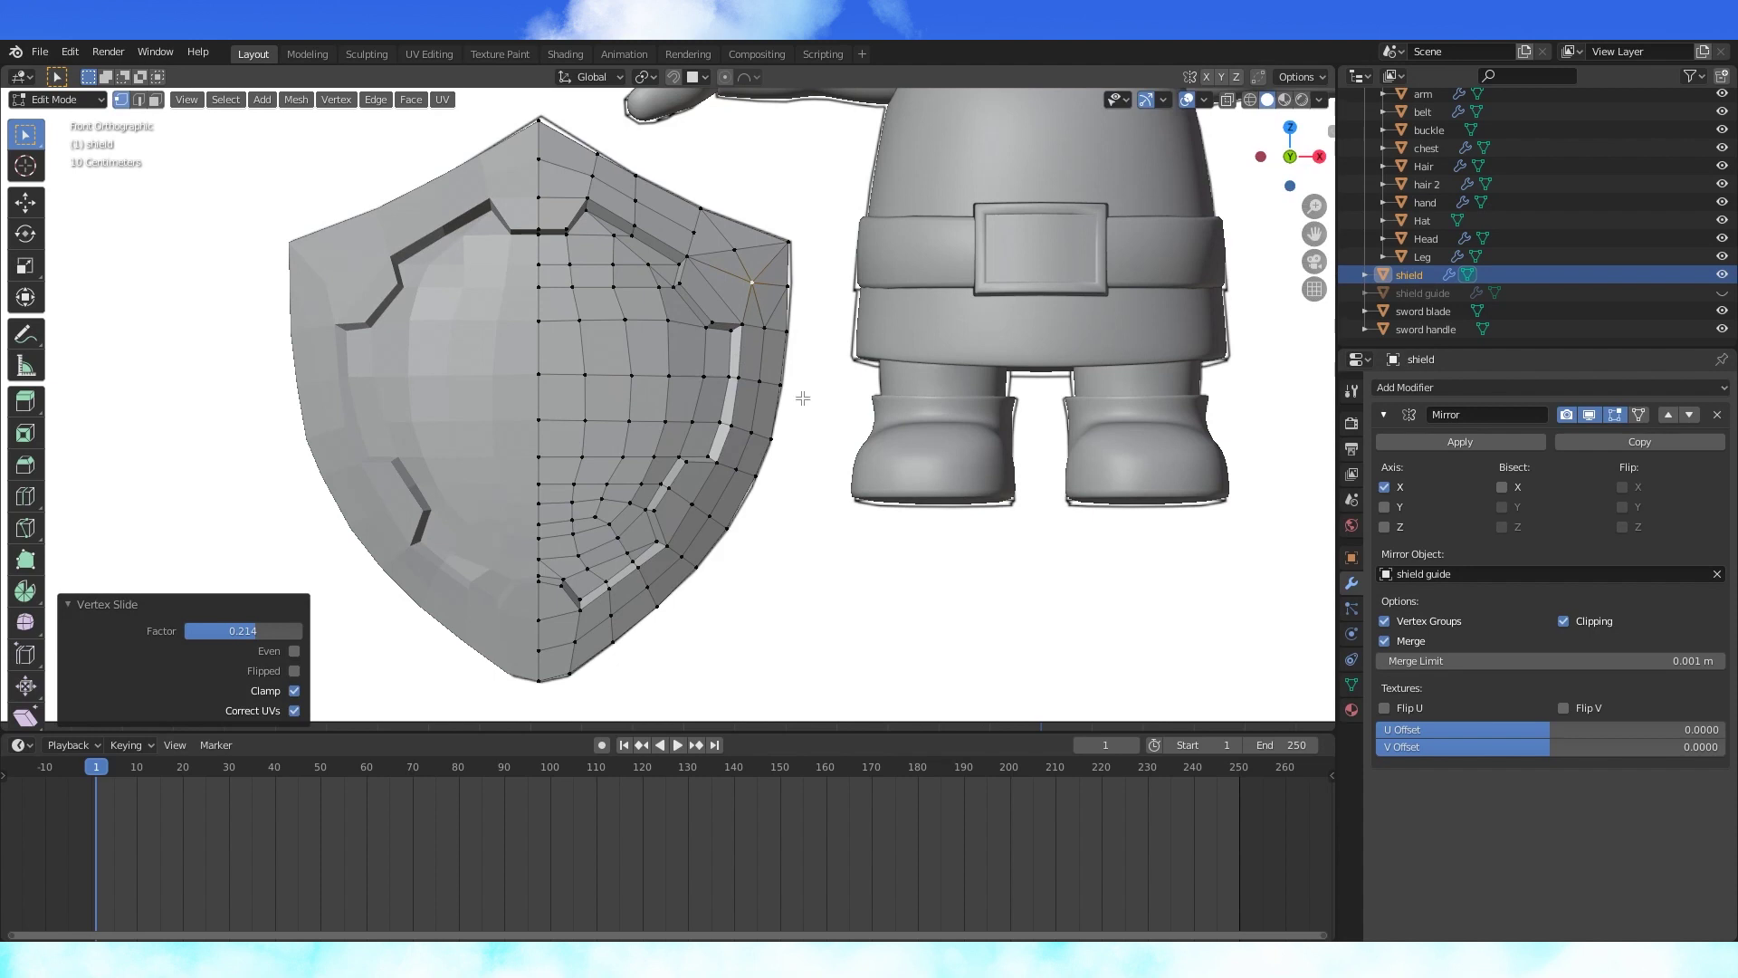
- Move the rim's corner vertex about 0.0093 m along Y in top view using proportional editing at size 0.11
{"action": "middle_click_drag", "start_coordinate": [738, 241], "coordinate": [831, 290]}
{"action": "key", "text": "KP_7"}
{"action": "scroll", "coordinate": [842, 386], "scroll_direction": "up", "scroll_amount": 3}
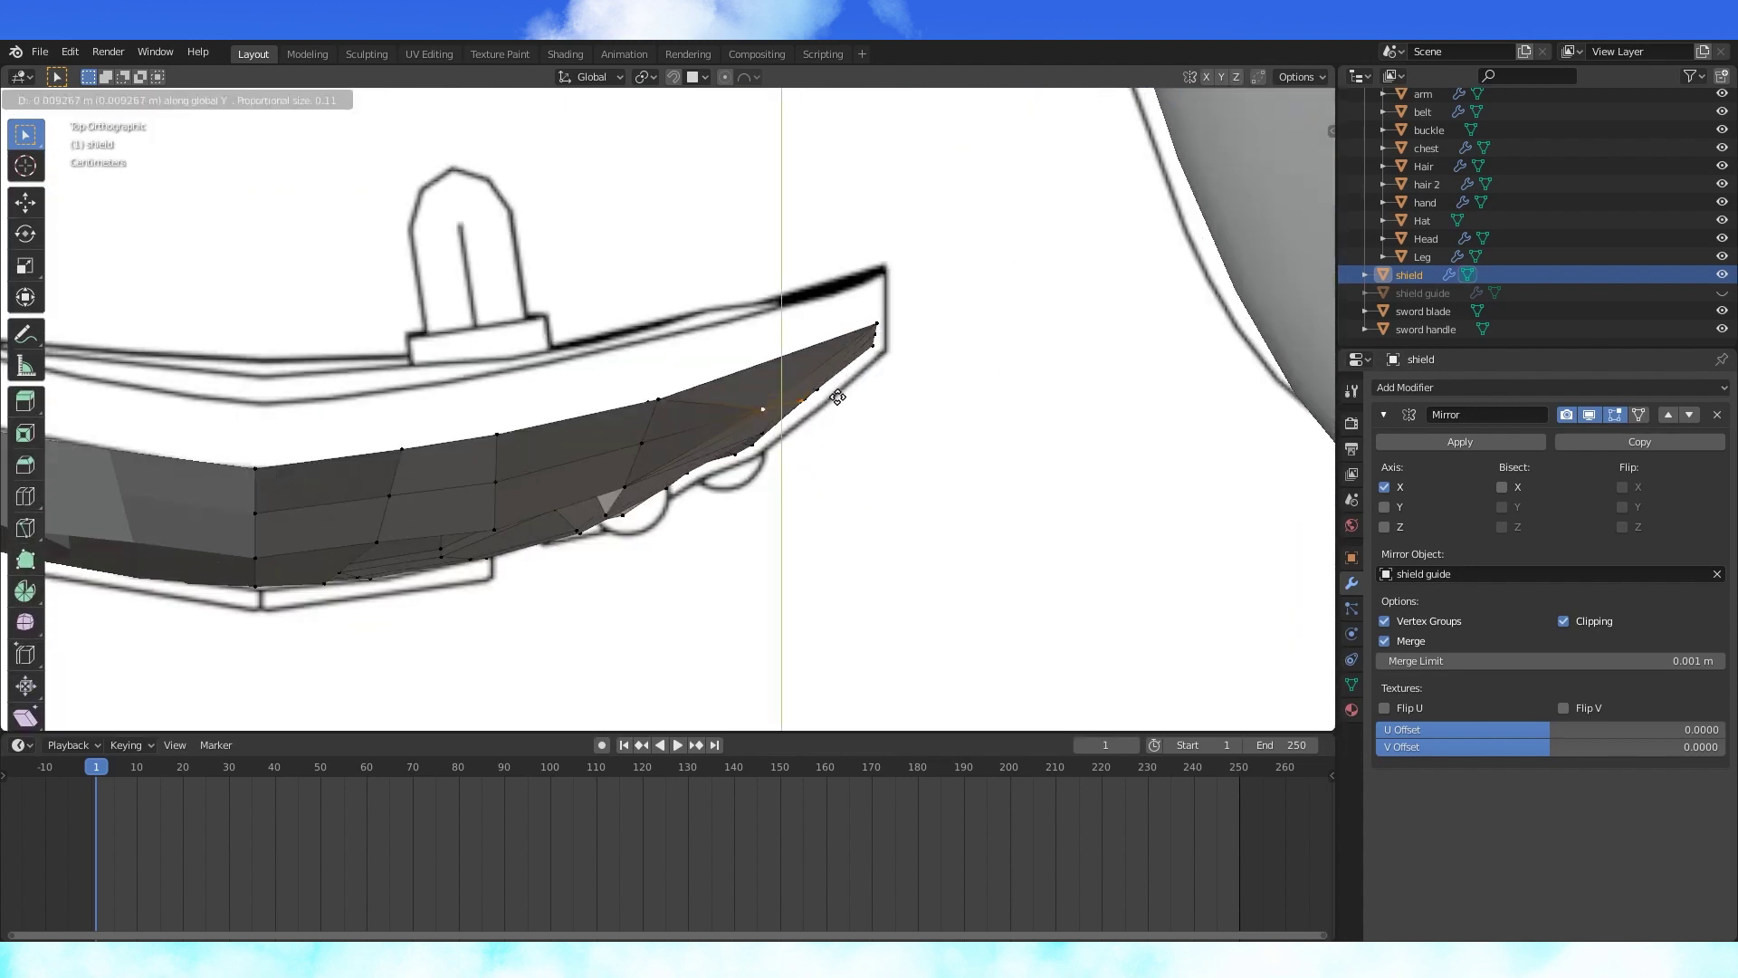
{"action": "left_click", "coordinate": [837, 397]}
{"action": "scroll", "coordinate": [827, 396], "scroll_direction": "down", "scroll_amount": 2}
- Move the rim vertex just below the upper outer corner along Y to even out the surface
{"action": "key", "text": "Tab"}
{"action": "key", "text": "KP_3"}
{"action": "key", "text": "Tab"}
{"action": "middle_click_drag", "start_coordinate": [672, 326], "coordinate": [846, 372]}
{"action": "scroll", "coordinate": [772, 337], "scroll_direction": "up", "scroll_amount": 4}
{"action": "key", "text": "g"}
{"action": "key", "text": "y"}
{"action": "left_click", "coordinate": [851, 275]}
{"action": "scroll", "coordinate": [850, 275], "scroll_direction": "down", "scroll_amount": 4}
{"action": "key", "text": "Tab"}
{"action": "key", "text": "KP_1"}
{"action": "key", "text": "Tab"}
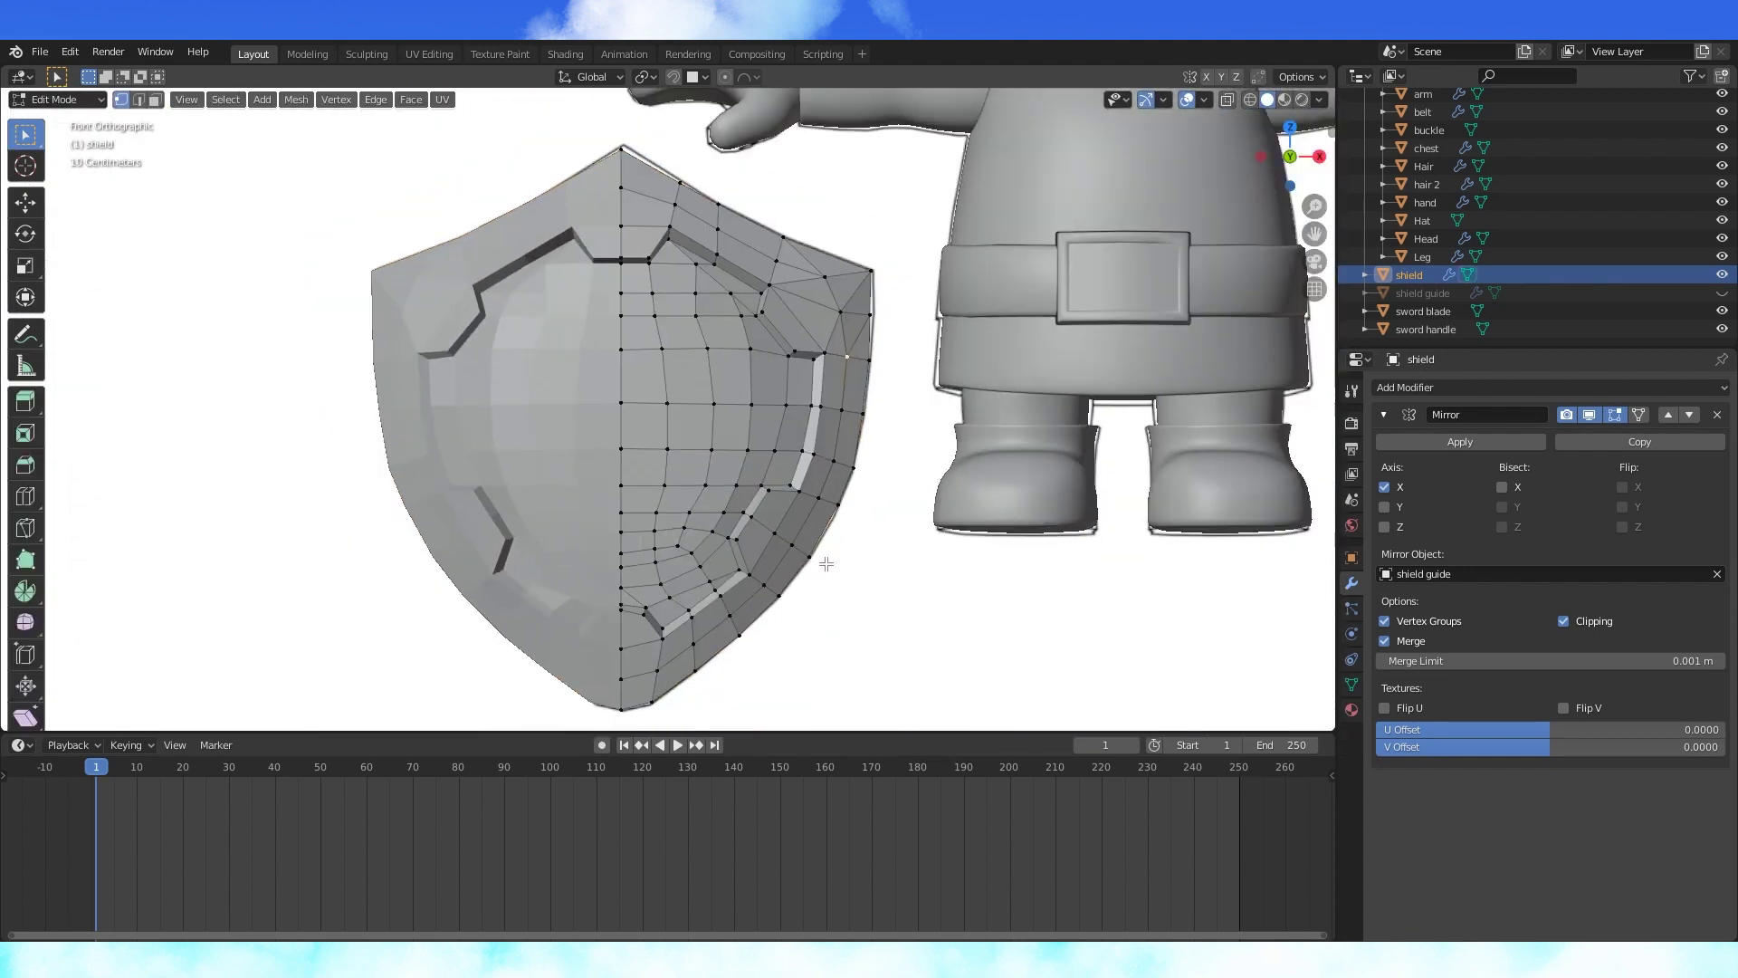
- Select the edge loops along both sides of the shield's recessed border and set their mean bevel weight to 0.97
{"action": "middle_click_drag", "start_coordinate": [827, 563], "coordinate": [771, 368]}
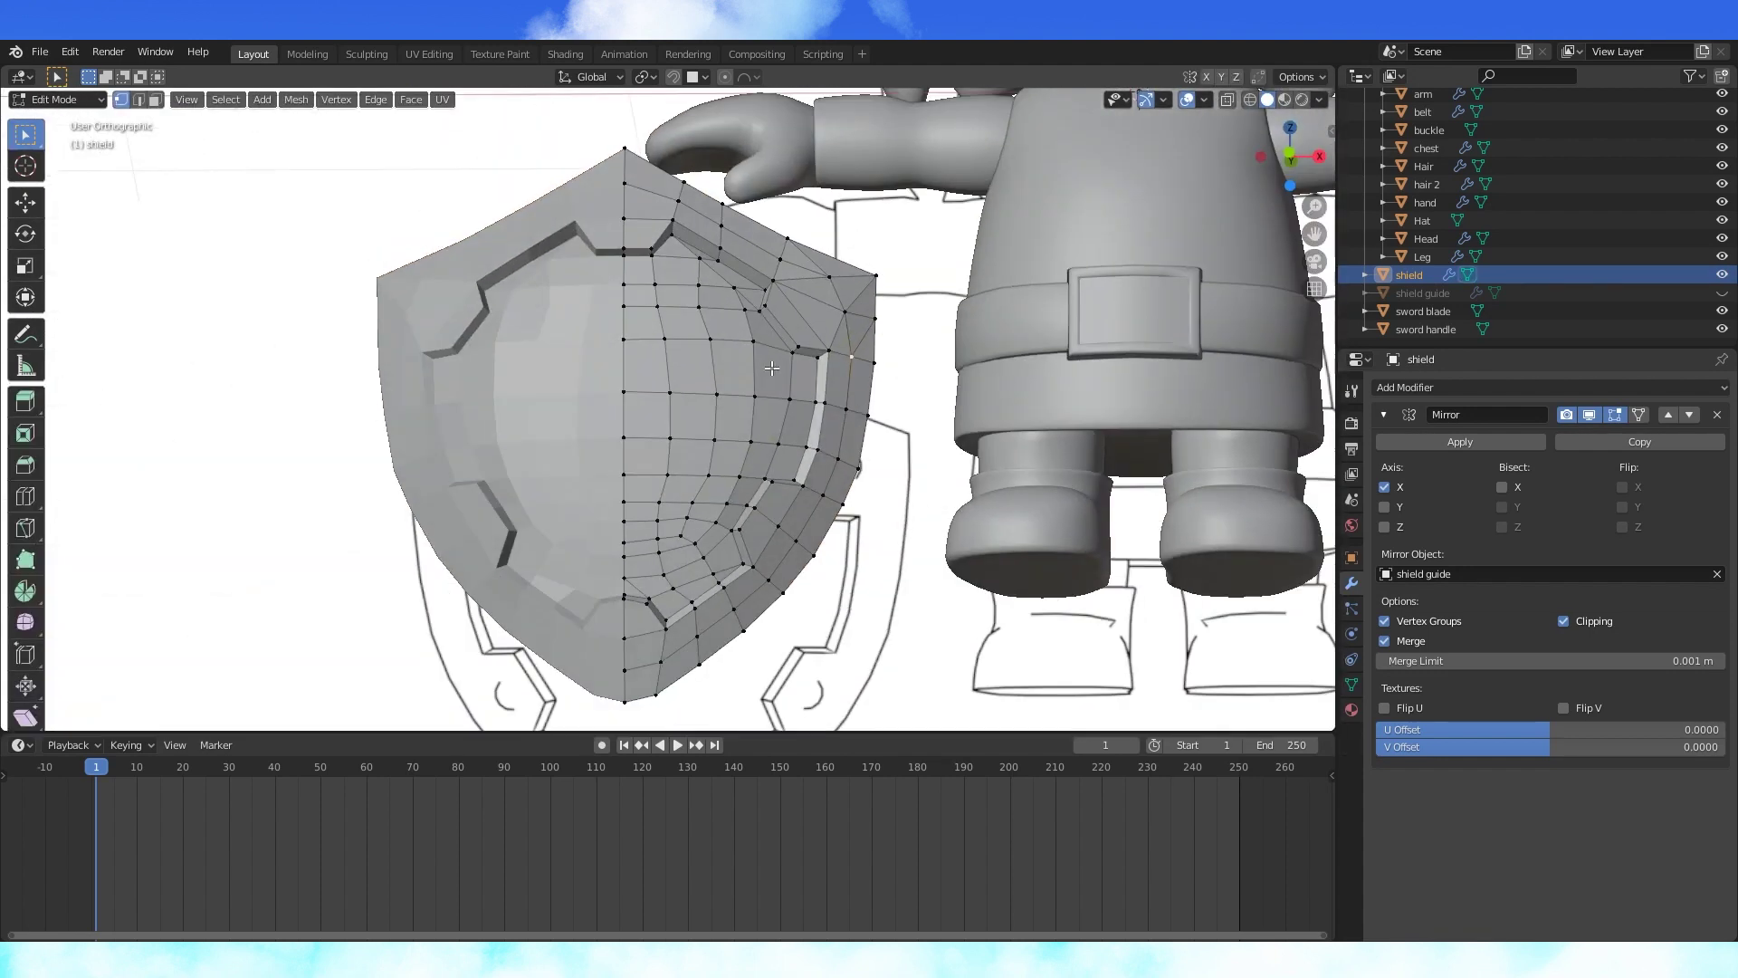
{"action": "left_click", "coordinate": [141, 101]}
{"action": "left_click", "coordinate": [661, 237], "text": "alt"}
{"action": "middle_click_drag", "start_coordinate": [715, 254], "coordinate": [744, 286]}
{"action": "left_click", "coordinate": [818, 408], "text": "alt+shift"}
{"action": "middle_click_drag", "start_coordinate": [796, 471], "coordinate": [727, 423], "text": "shift"}
{"action": "scroll", "coordinate": [727, 424], "scroll_direction": "up", "scroll_amount": 1}
{"action": "left_click", "coordinate": [647, 548], "text": "alt+shift"}
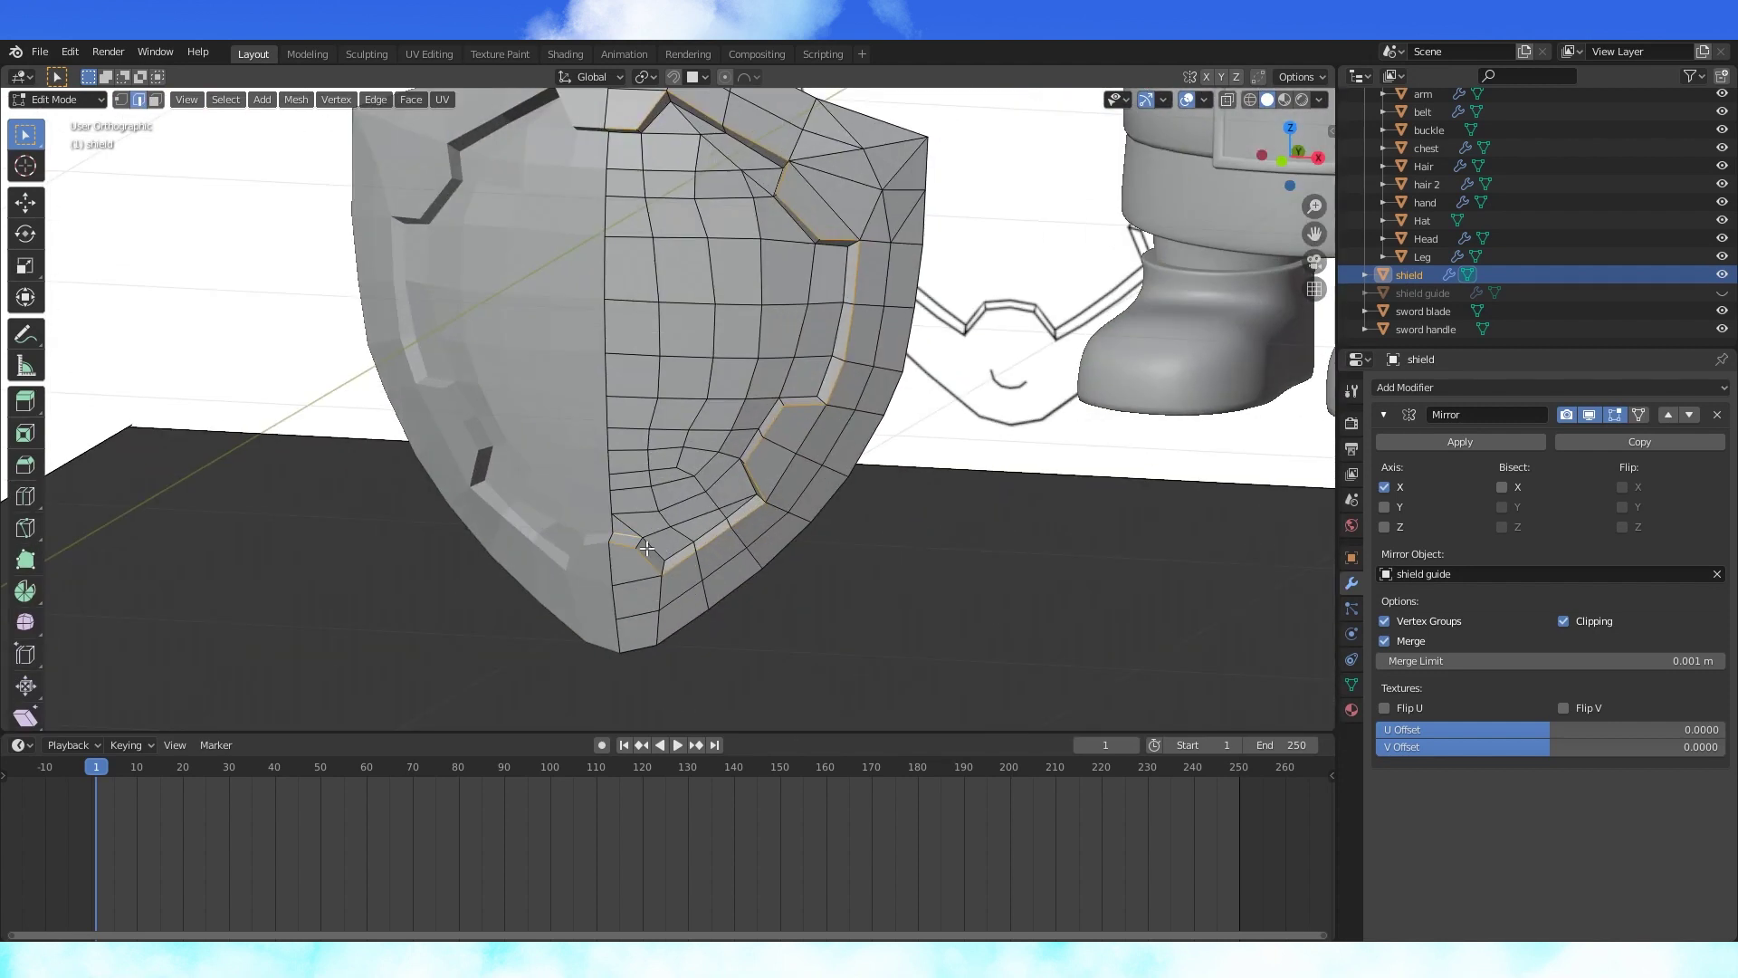
{"action": "scroll", "coordinate": [646, 548], "scroll_direction": "down", "scroll_amount": 3}
{"action": "middle_click_drag", "start_coordinate": [647, 548], "coordinate": [1045, 370]}
{"action": "key", "text": "n"}
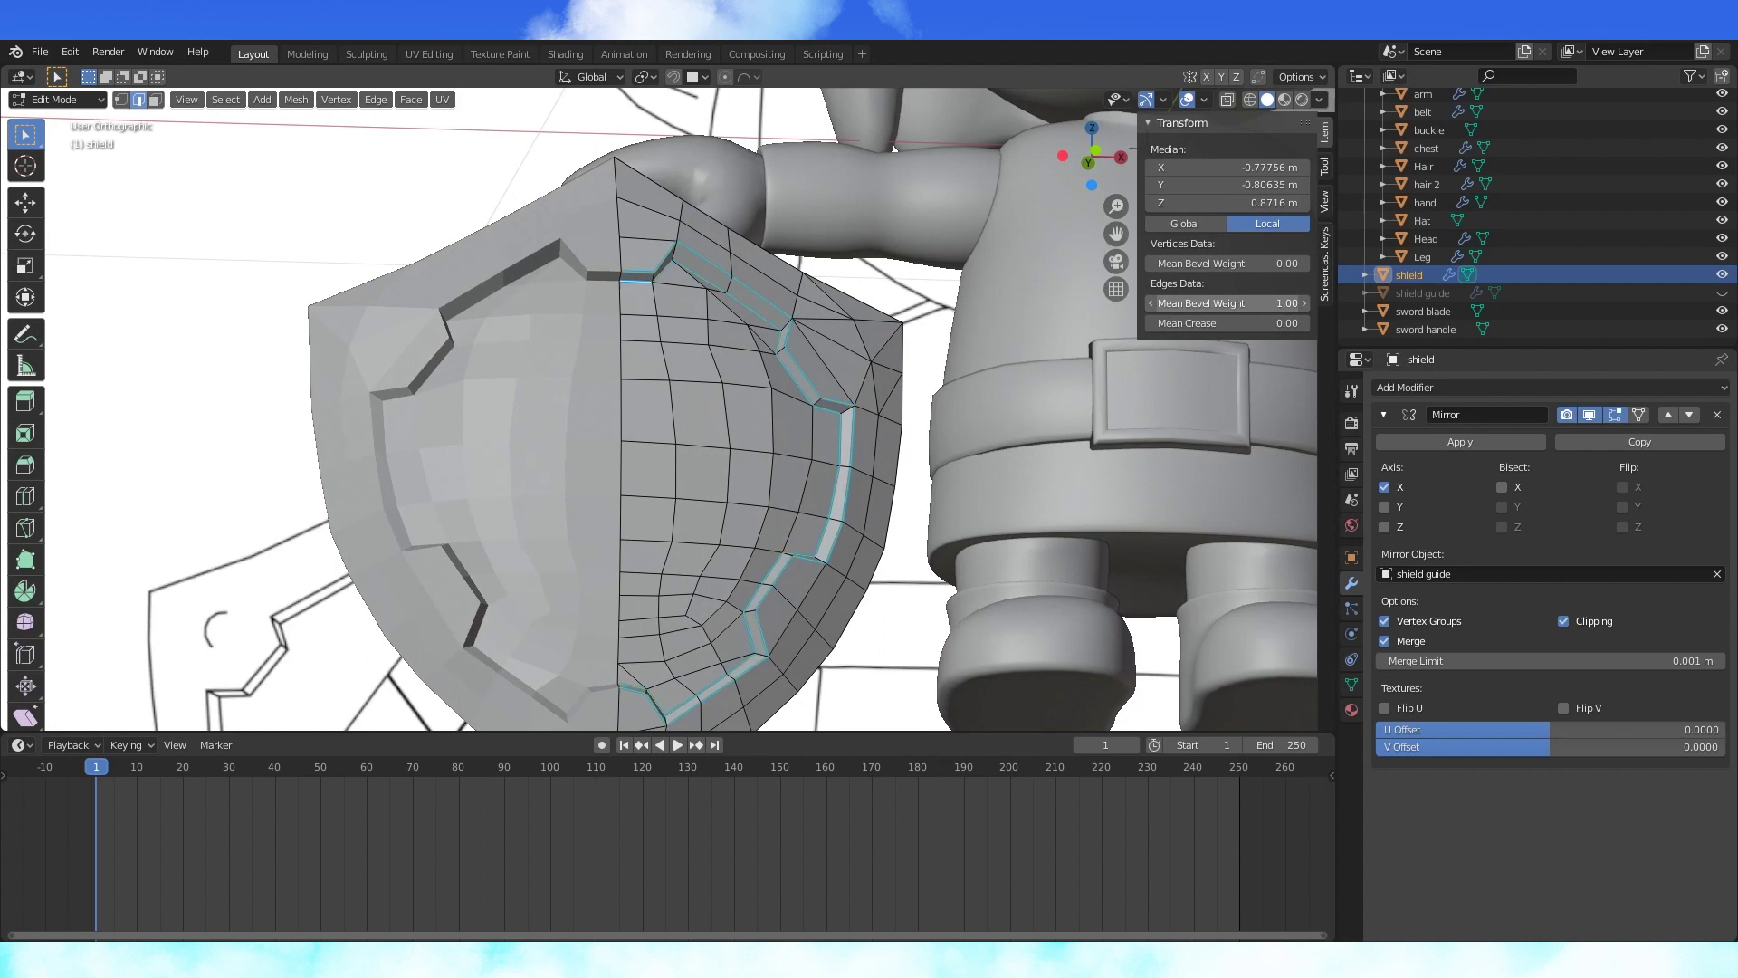
{"action": "middle_click_drag", "start_coordinate": [763, 429], "coordinate": [743, 456]}
{"action": "scroll", "coordinate": [871, 442], "scroll_direction": "down", "scroll_amount": 2}
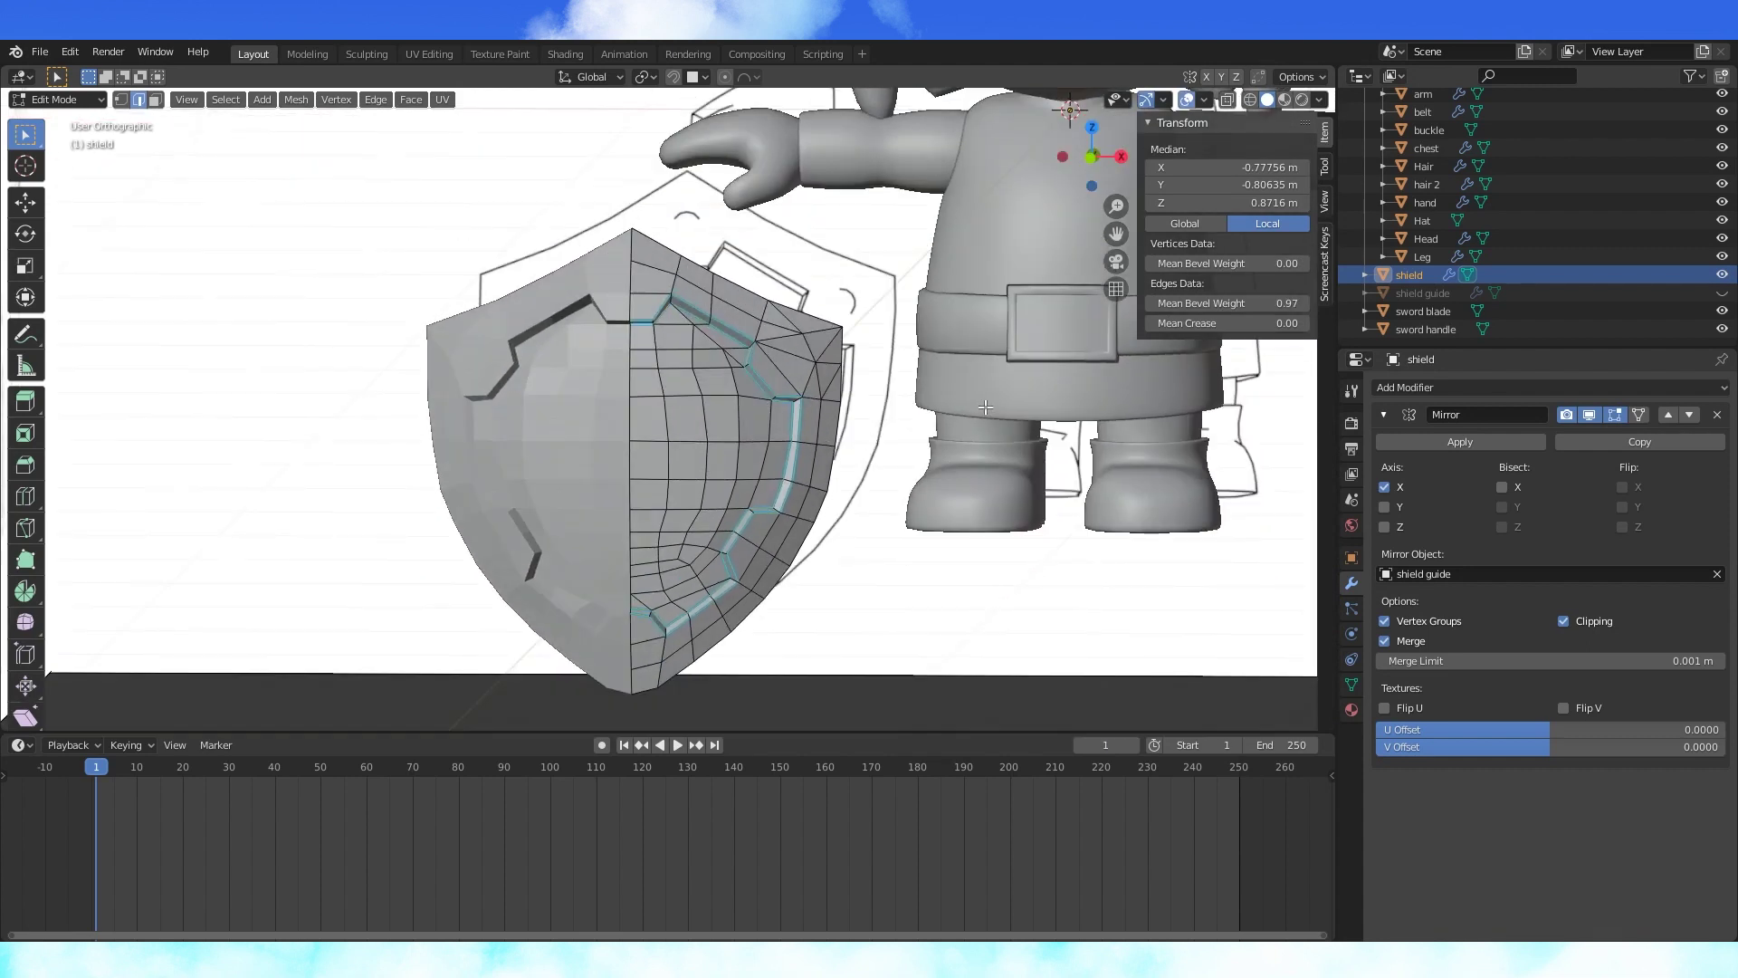
- Add a Bevel modifier to the shield, limited by weight, with 3 segments and a 0.001 m offset
{"action": "key", "text": "n"}
{"action": "left_click", "coordinate": [1445, 388]}
{"action": "left_click", "coordinate": [1394, 448]}
{"action": "scroll", "coordinate": [1195, 452], "scroll_direction": "up", "scroll_amount": 3}
{"action": "scroll", "coordinate": [1521, 815], "scroll_direction": "down", "scroll_amount": 6}
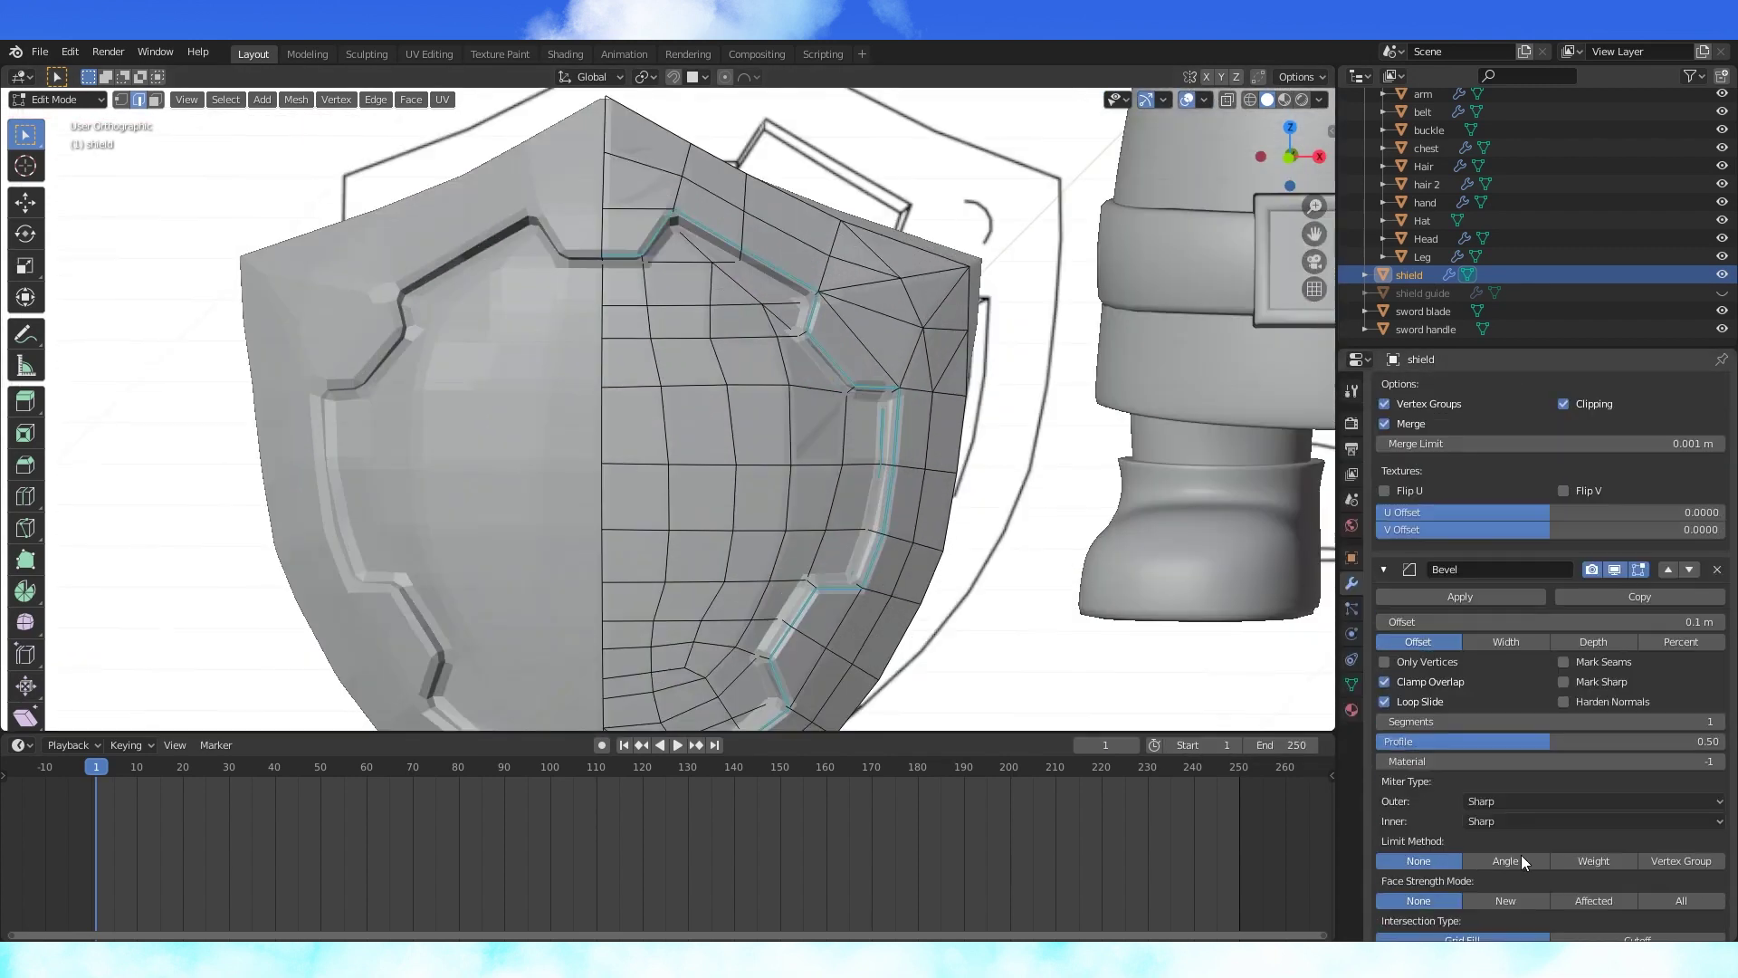
{"action": "scroll", "coordinate": [1521, 861], "scroll_direction": "down", "scroll_amount": 1}
{"action": "left_click", "coordinate": [1610, 828]}
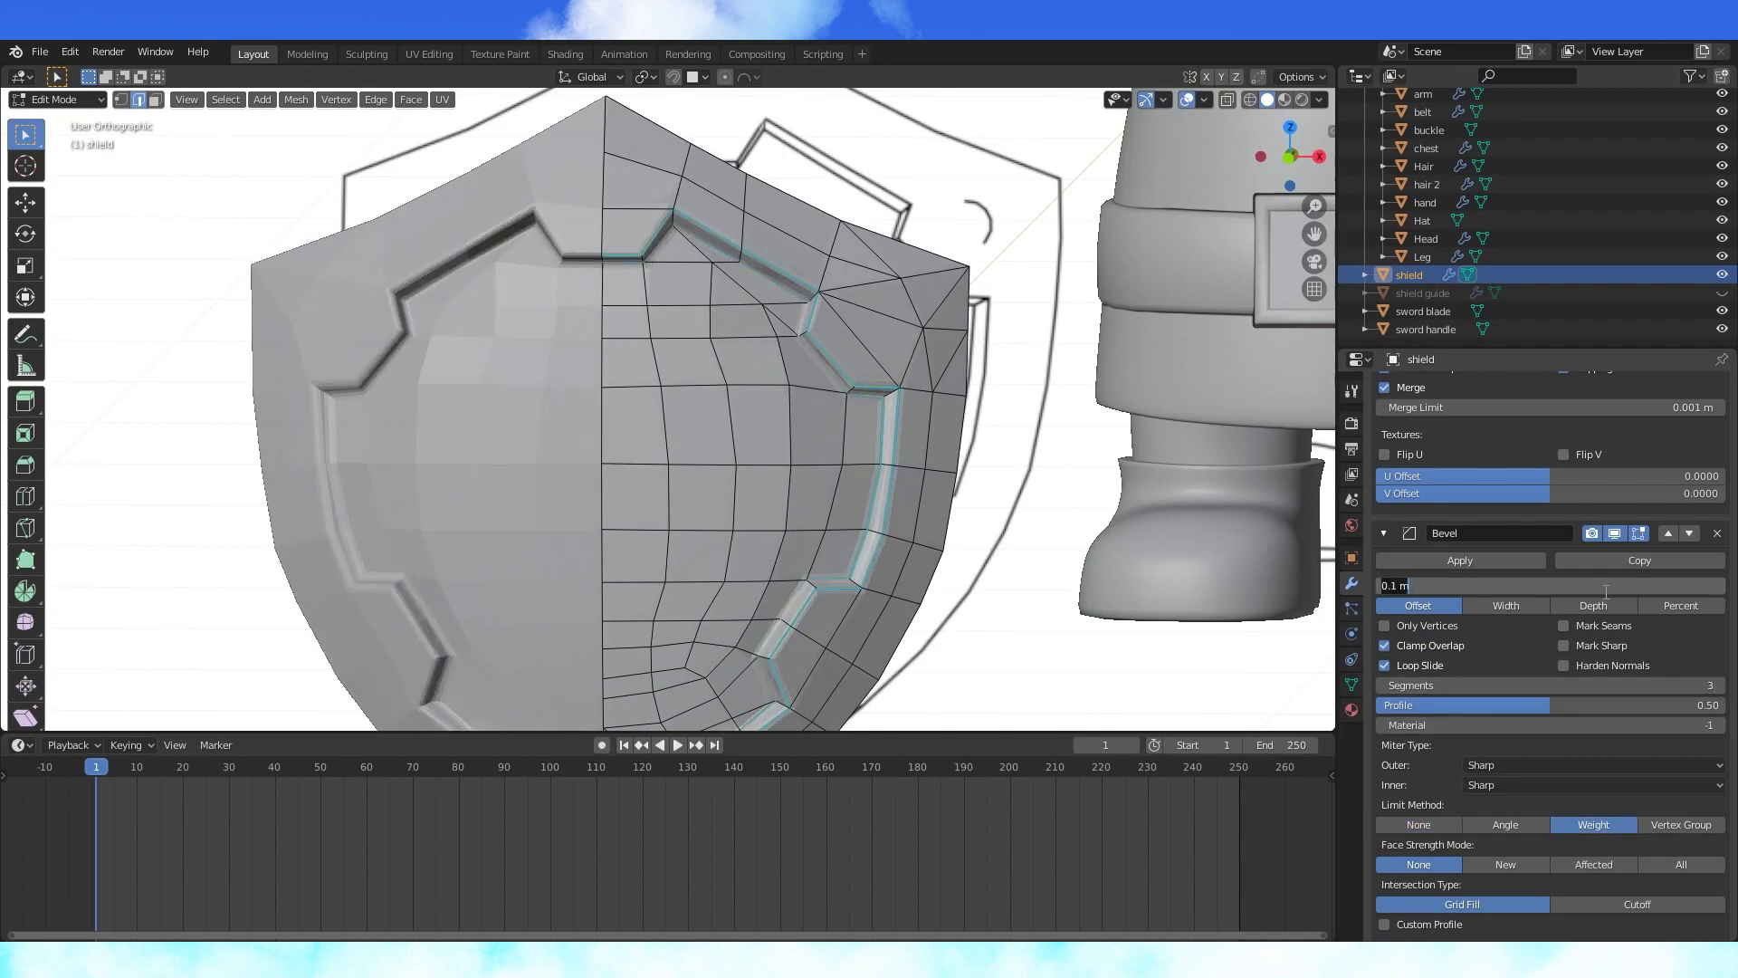
{"action": "key", "text": "Tab"}
{"action": "key", "text": "Return"}
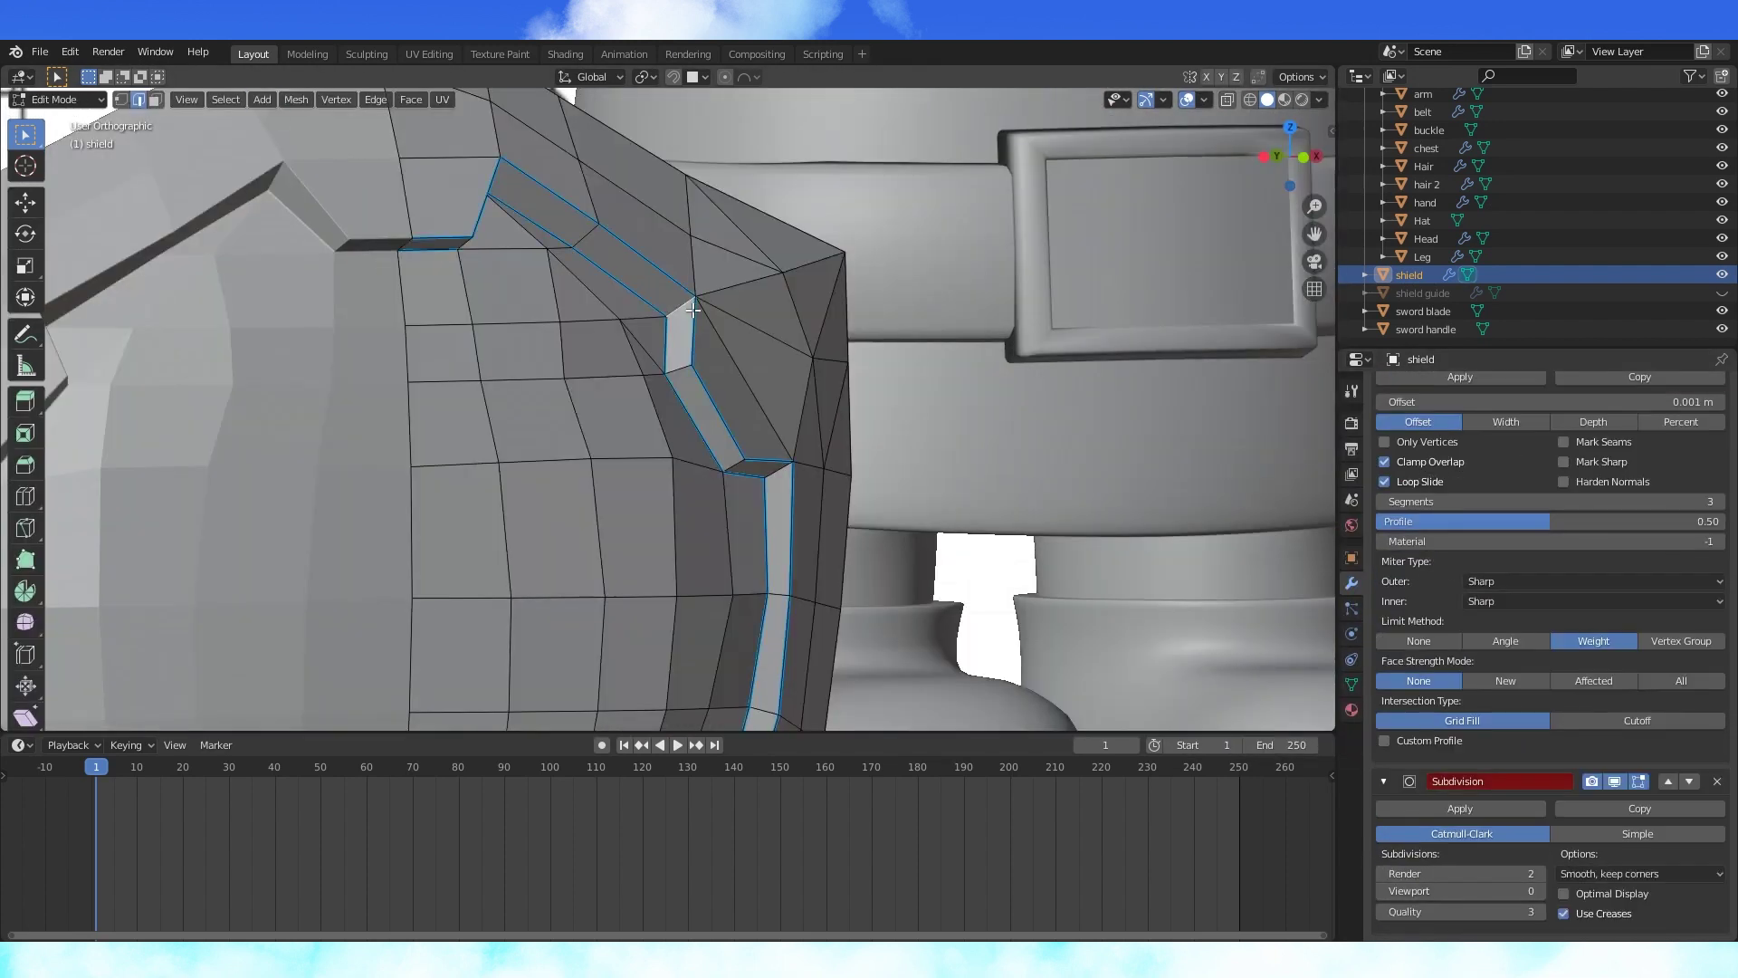
- Select the short edges crossing the corners of the shield's recessed border and give them a bevel weight
{"action": "middle_click_drag", "start_coordinate": [668, 314], "coordinate": [579, 326]}
{"action": "middle_click_drag", "start_coordinate": [651, 543], "coordinate": [670, 226], "text": "shift"}
{"action": "left_click", "coordinate": [644, 212], "text": "shift"}
{"action": "left_click", "coordinate": [578, 413], "text": "shift"}
{"action": "middle_click_drag", "start_coordinate": [578, 413], "coordinate": [507, 434]}
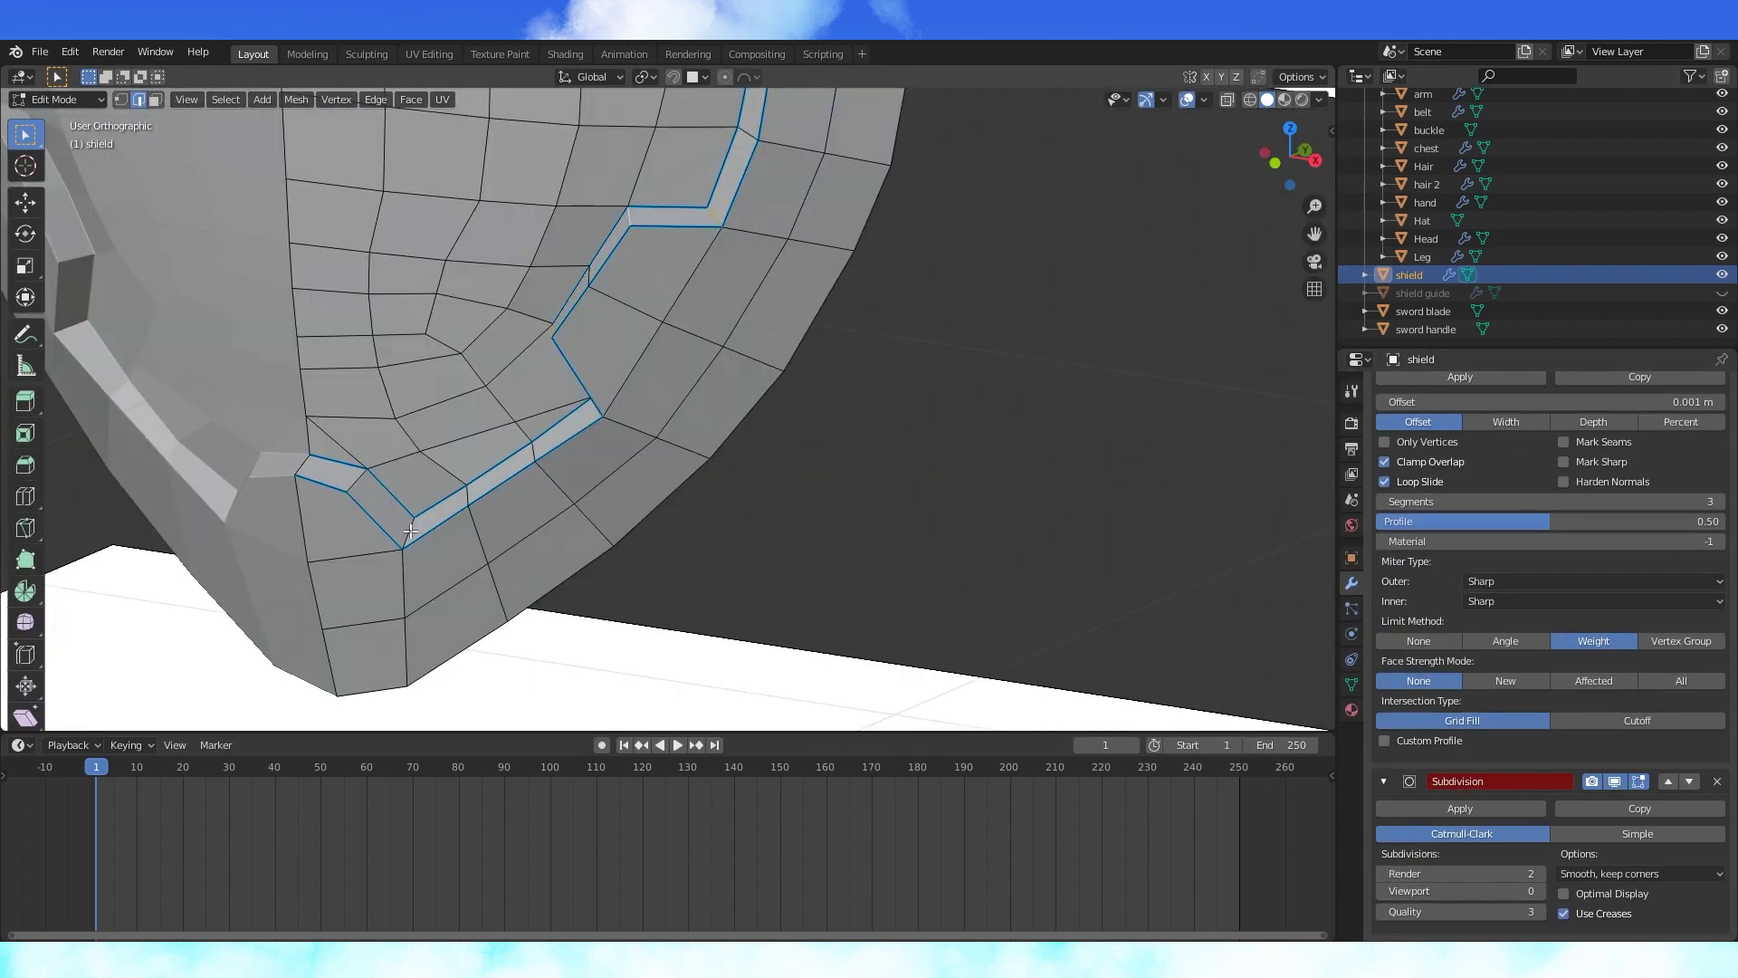
{"action": "left_click", "coordinate": [410, 534], "text": "shift"}
{"action": "left_click", "coordinate": [355, 478], "text": "shift"}
{"action": "key", "text": "n"}
{"action": "key", "text": "n"}
{"action": "scroll", "coordinate": [815, 380], "scroll_direction": "down", "scroll_amount": 3}
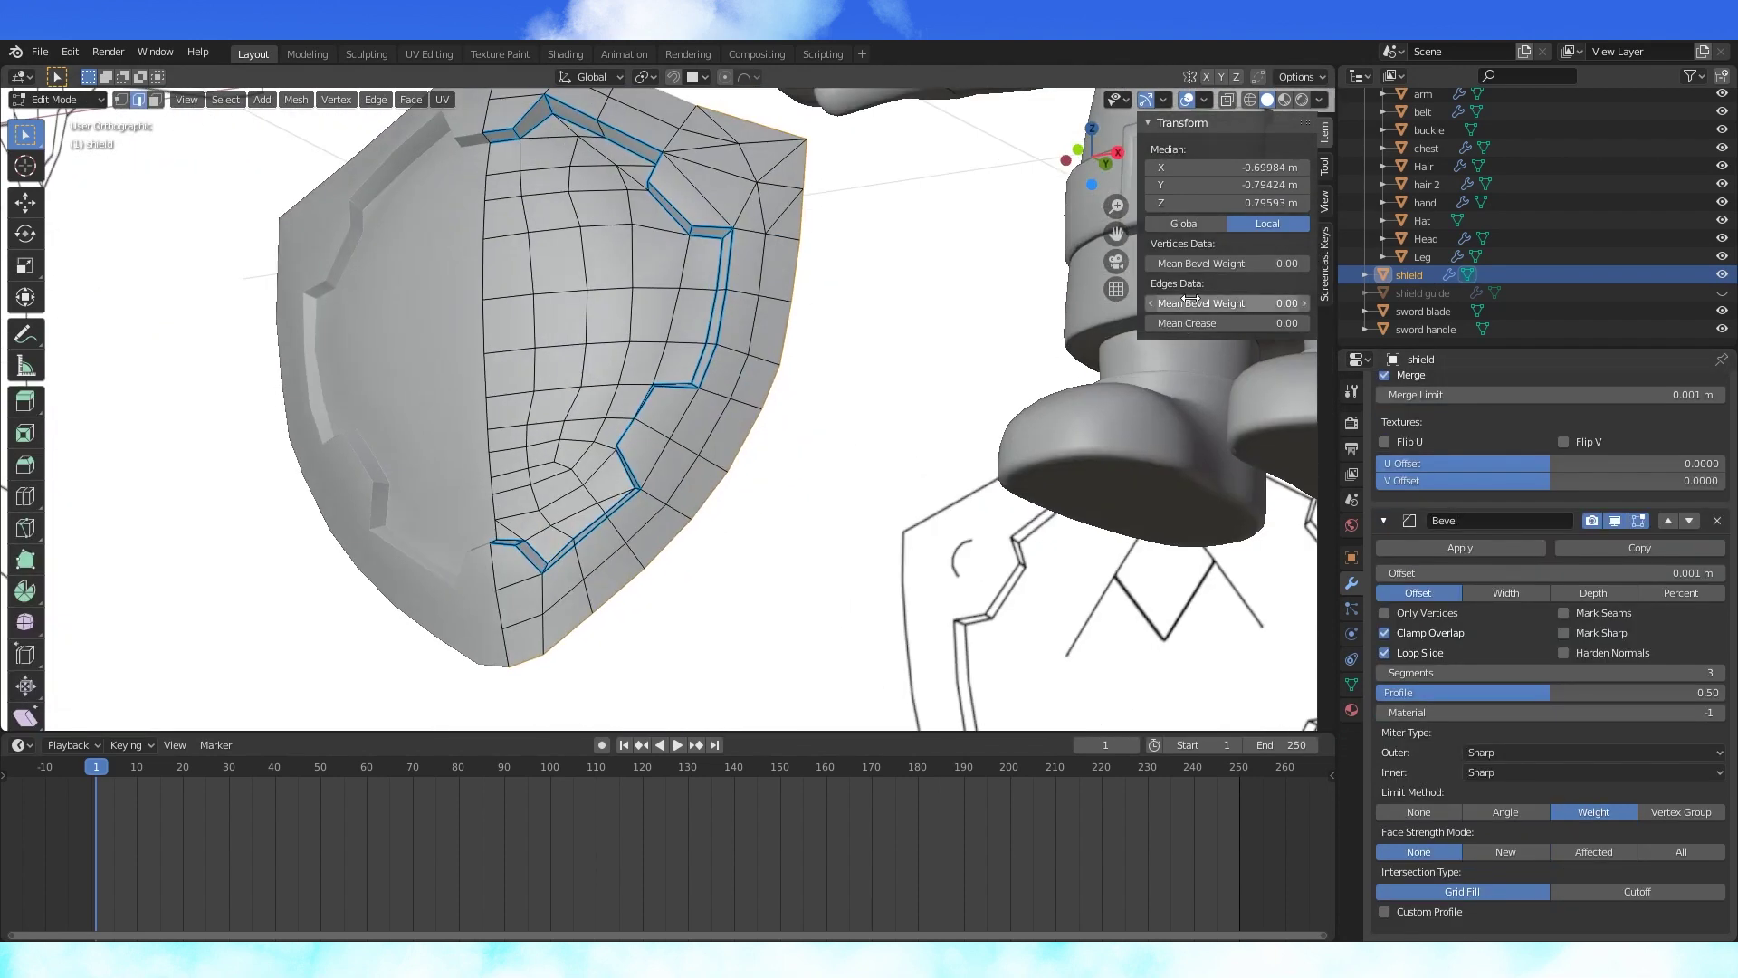
- Extrude the shield's outer edge backward in side view and fill the opening inside the back rim with faces
{"action": "key", "text": "Tab"}
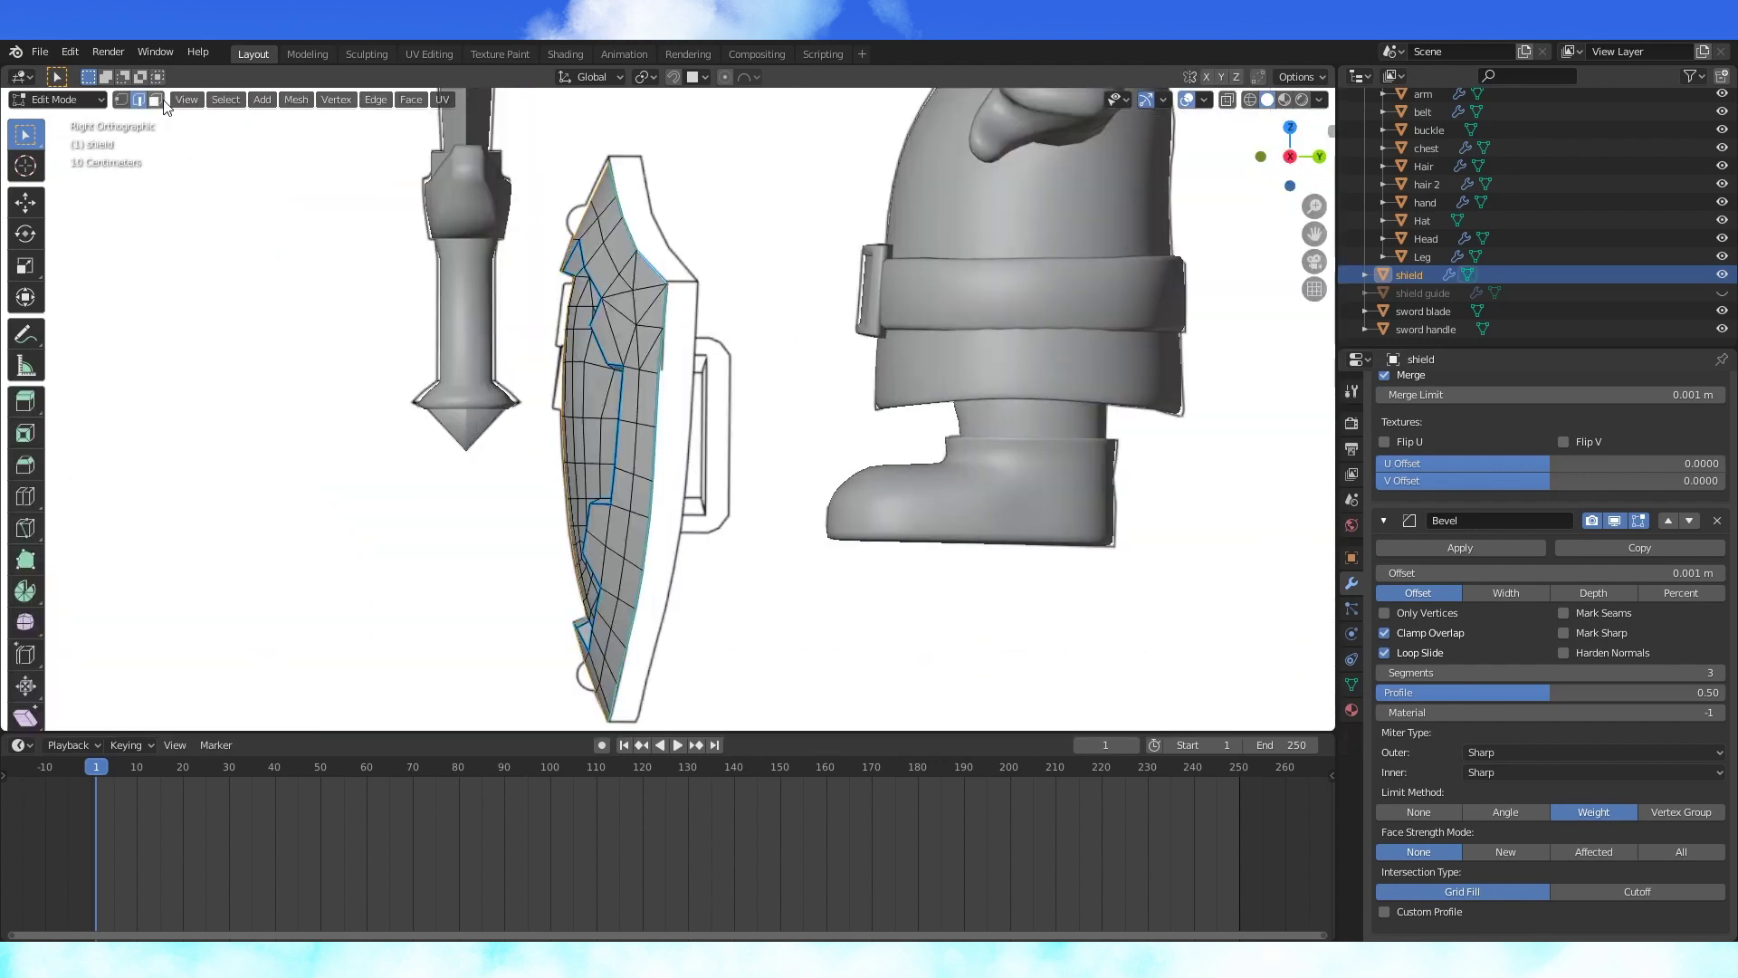
{"action": "key", "text": "e"}
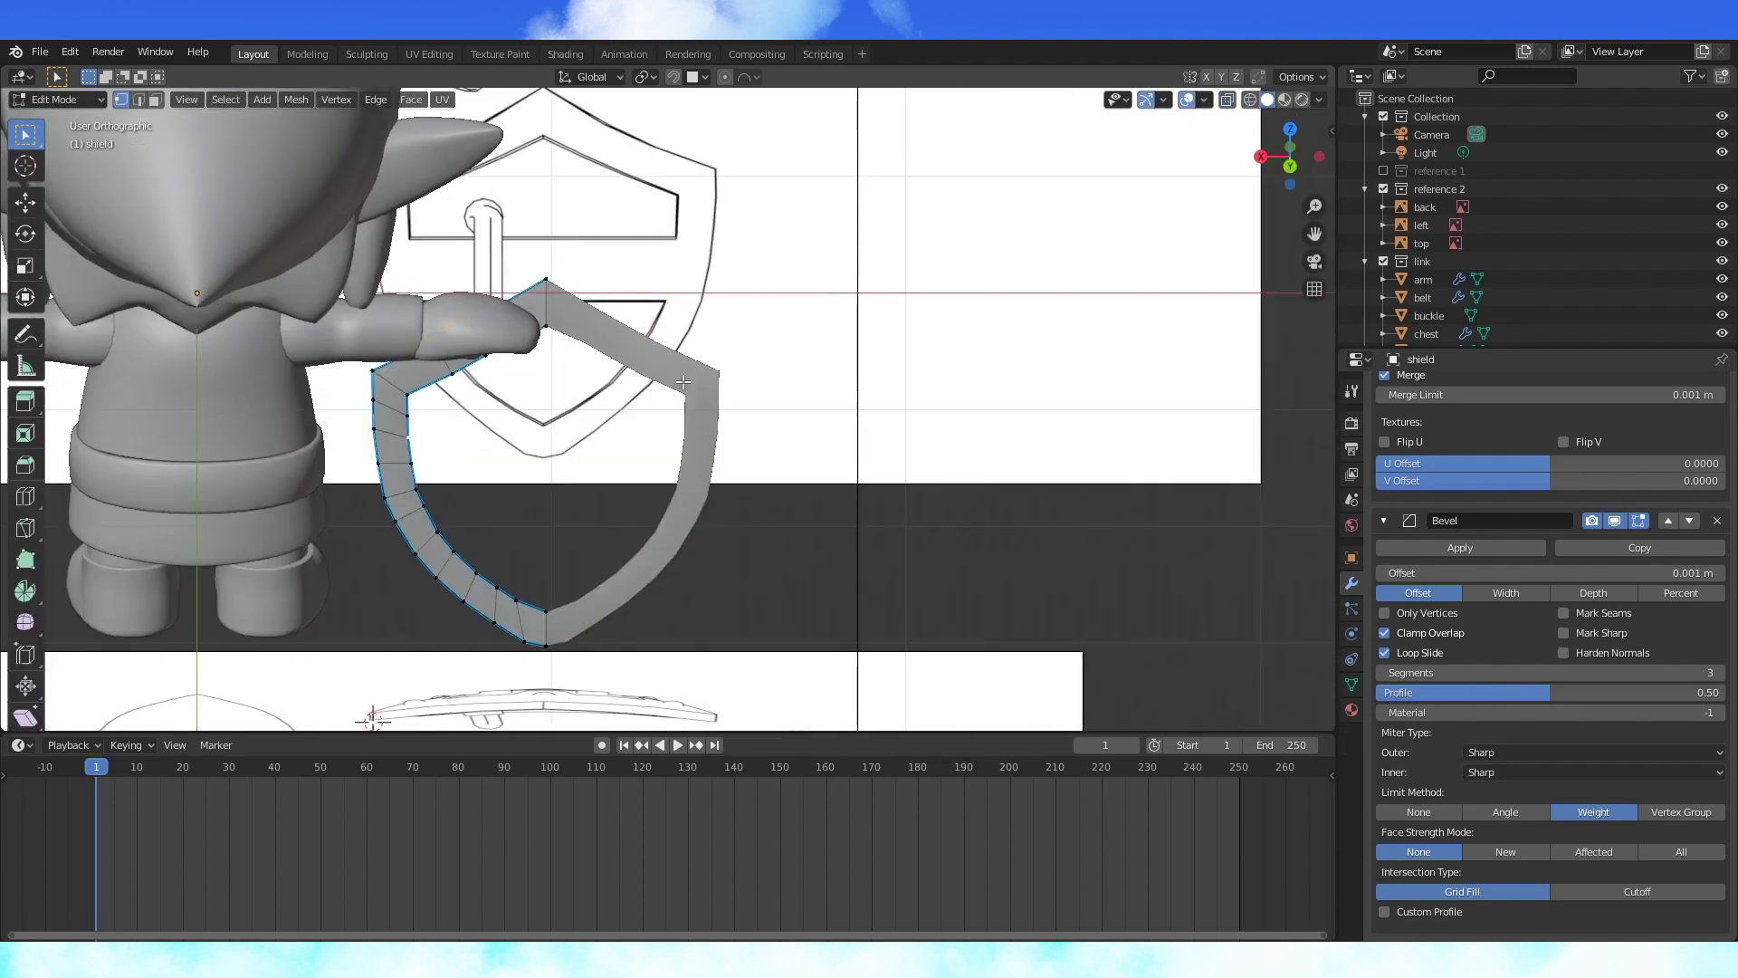
{"action": "middle_click_drag", "start_coordinate": [684, 382], "coordinate": [620, 438]}
{"action": "left_click", "coordinate": [525, 352], "text": "alt"}
{"action": "middle_click_drag", "start_coordinate": [526, 351], "coordinate": [632, 347]}
{"action": "left_click", "coordinate": [632, 349]}
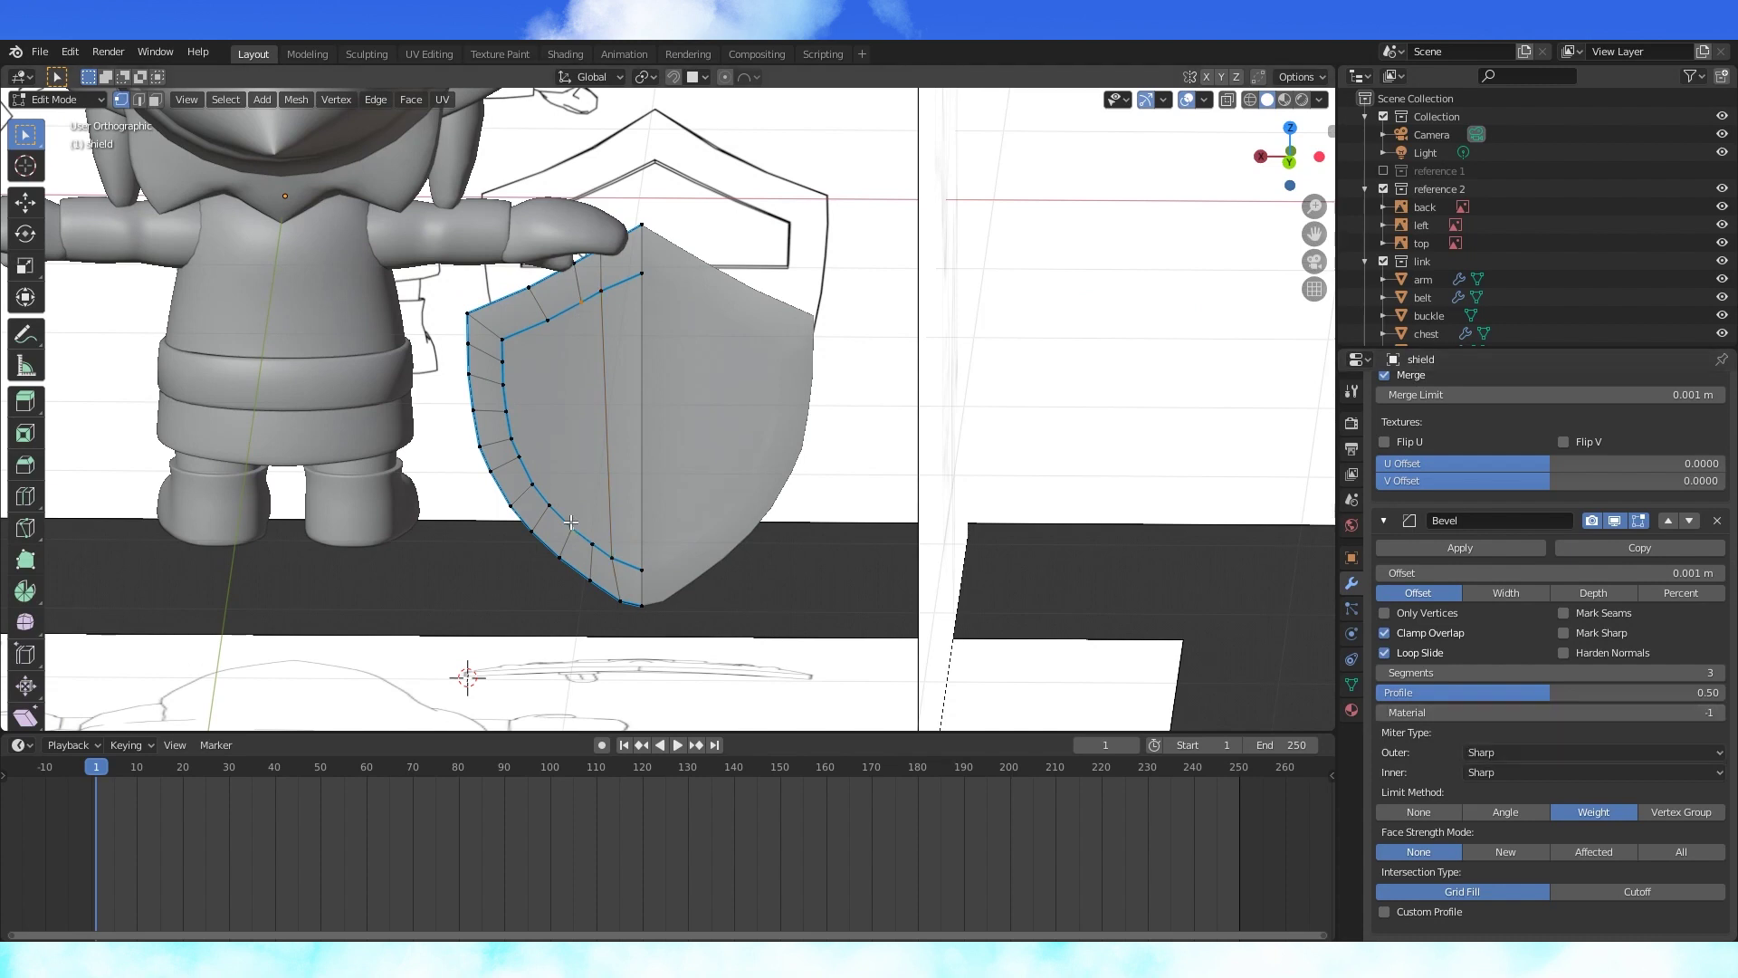
{"action": "middle_click_drag", "start_coordinate": [571, 523], "coordinate": [641, 285]}
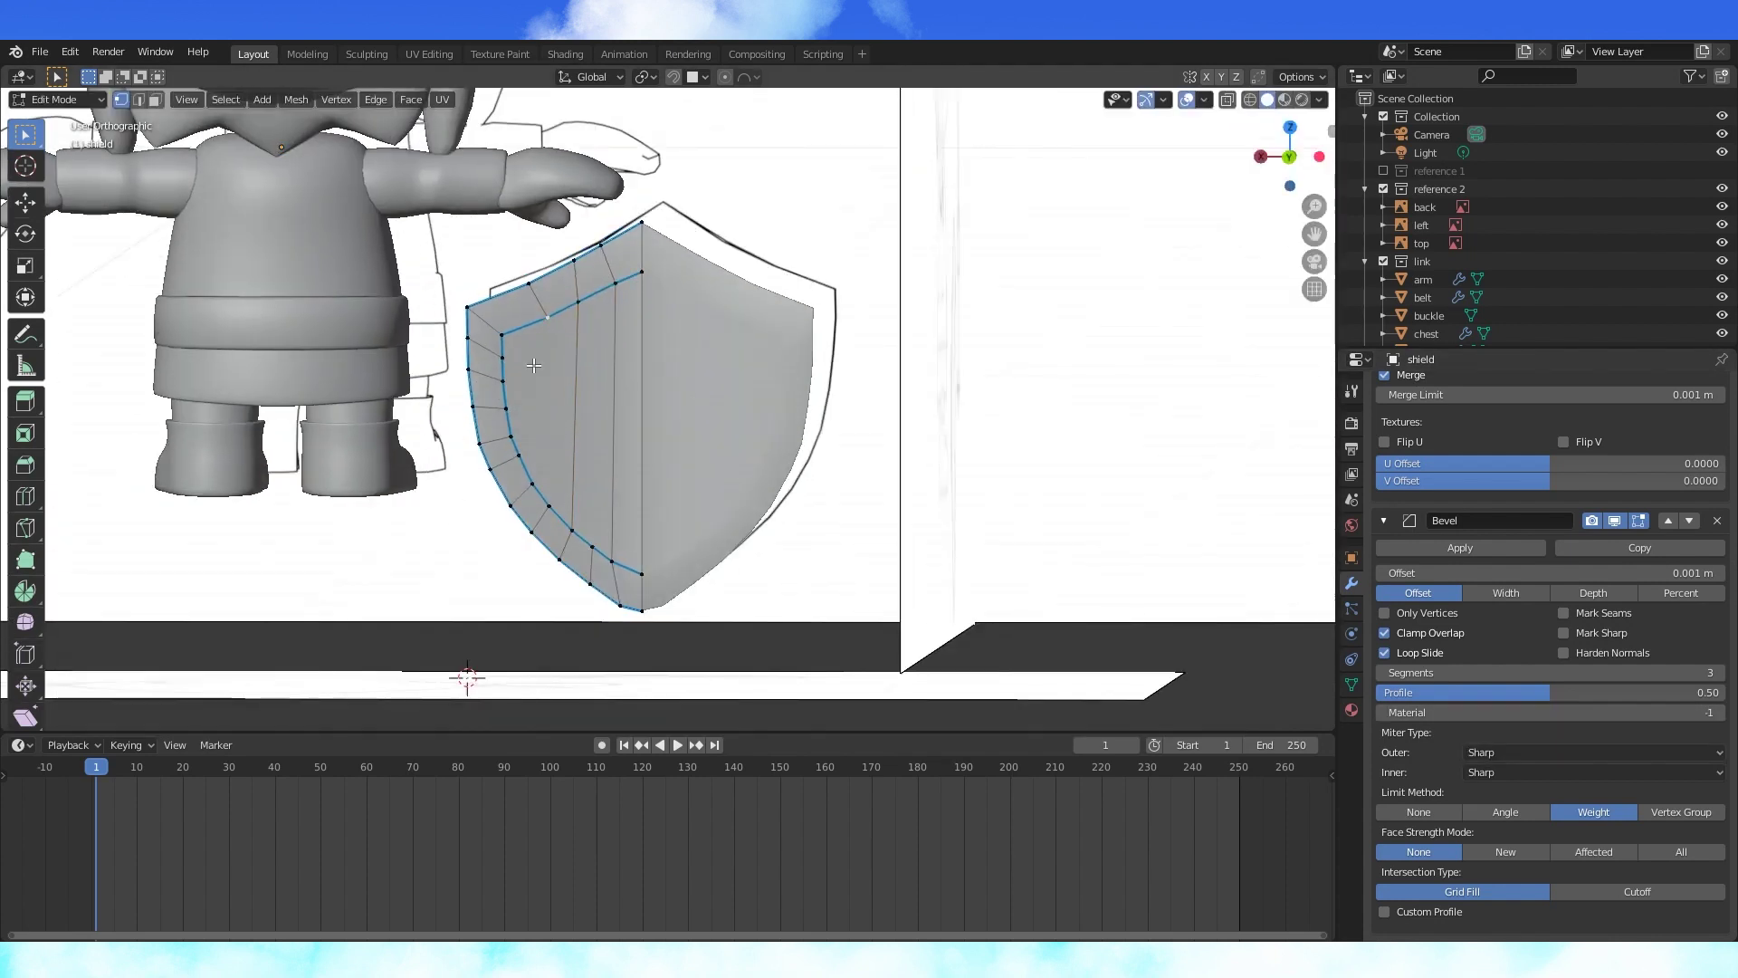
- Subdivide the vertical edges of the shield's back face in the front wireframe view
{"action": "key", "text": "KP_1"}
{"action": "middle_click_drag", "start_coordinate": [494, 318], "coordinate": [649, 327], "text": "shift"}
{"action": "scroll", "coordinate": [650, 327], "scroll_direction": "up", "scroll_amount": 1}
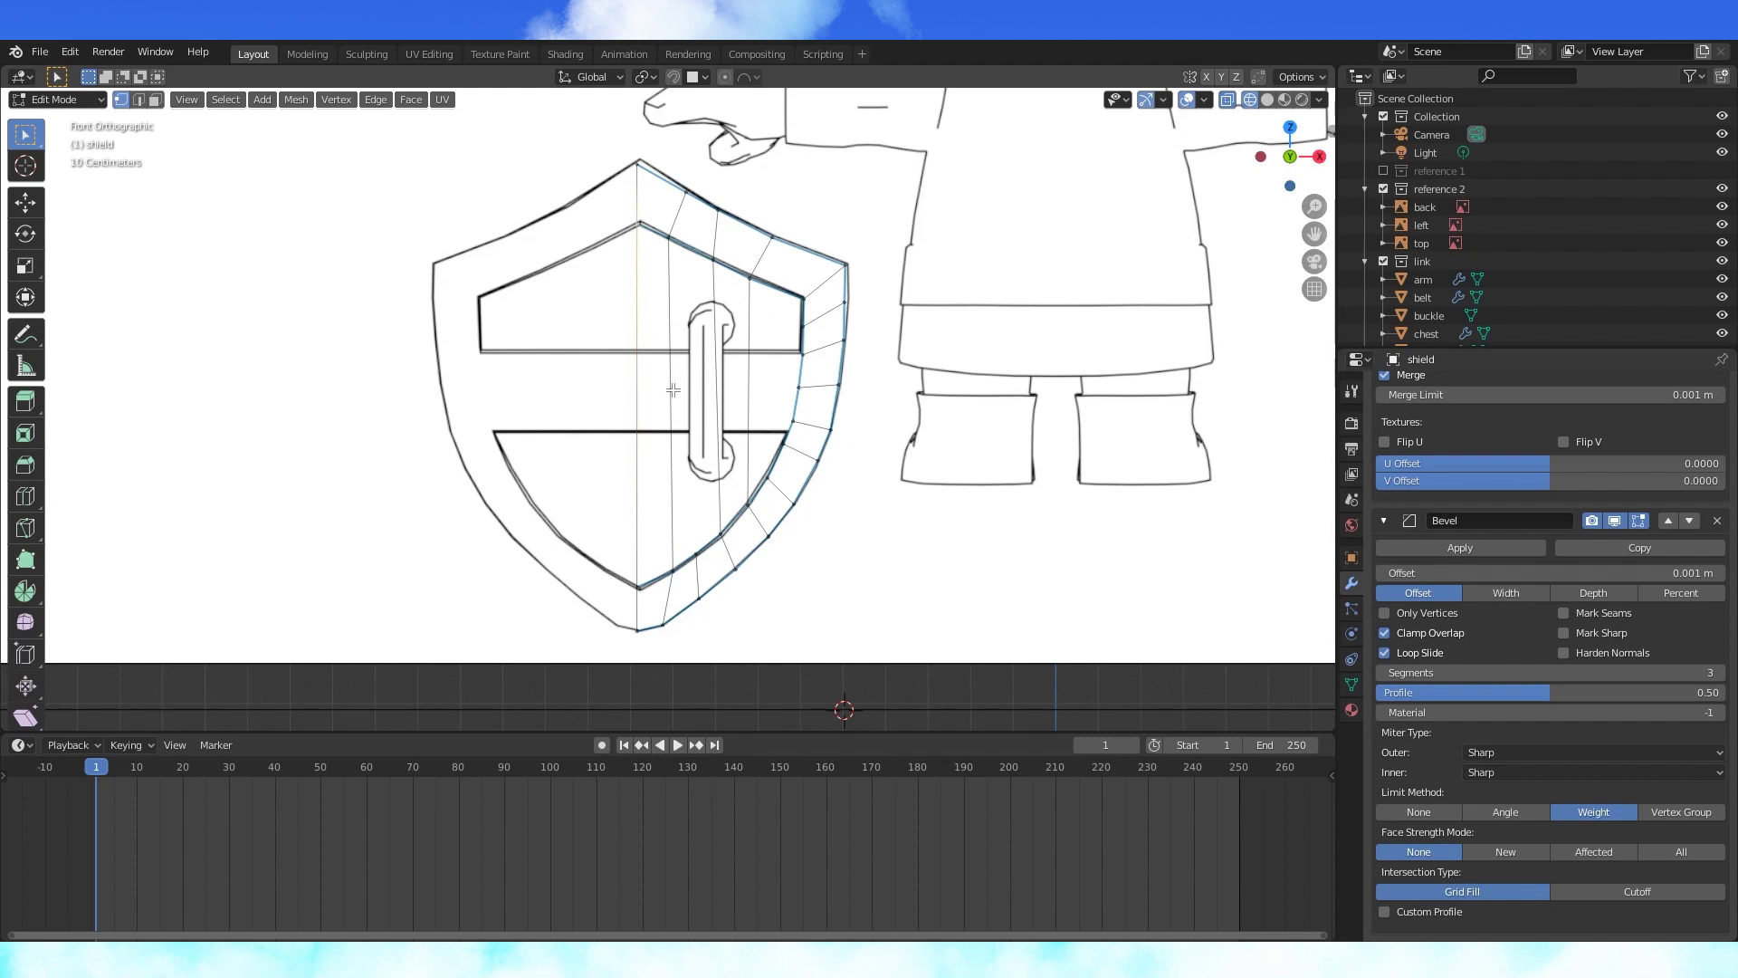
{"action": "middle_click_drag", "start_coordinate": [673, 389], "coordinate": [672, 374], "text": "shift"}
{"action": "key", "text": "2"}
{"action": "left_click", "coordinate": [641, 299]}
{"action": "key", "text": "F3"}
{"action": "left_click", "coordinate": [821, 363]}
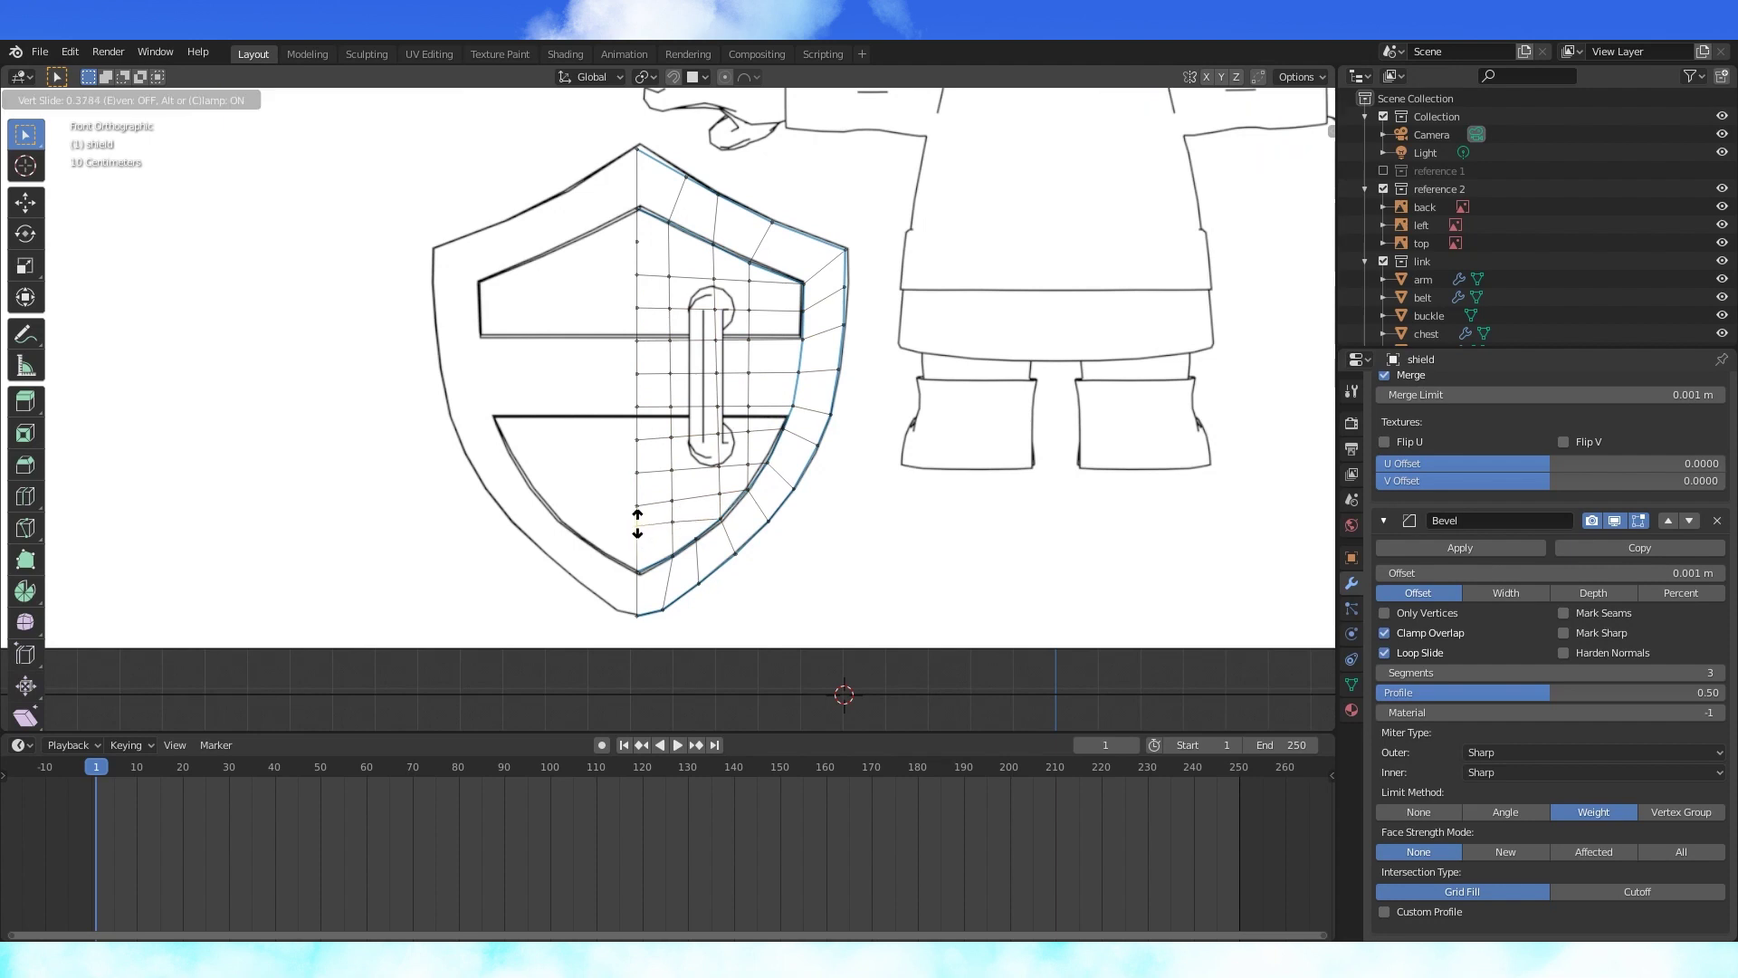
- Slide the back face's lower centre vertex by a factor of 0.378 and knife-cut new edges to the centre line
{"action": "left_click", "coordinate": [637, 524]}
{"action": "middle_click_drag", "start_coordinate": [690, 546], "coordinate": [724, 509], "text": "shift"}
{"action": "scroll", "coordinate": [729, 510], "scroll_direction": "up", "scroll_amount": 1}
{"action": "key", "text": "k"}
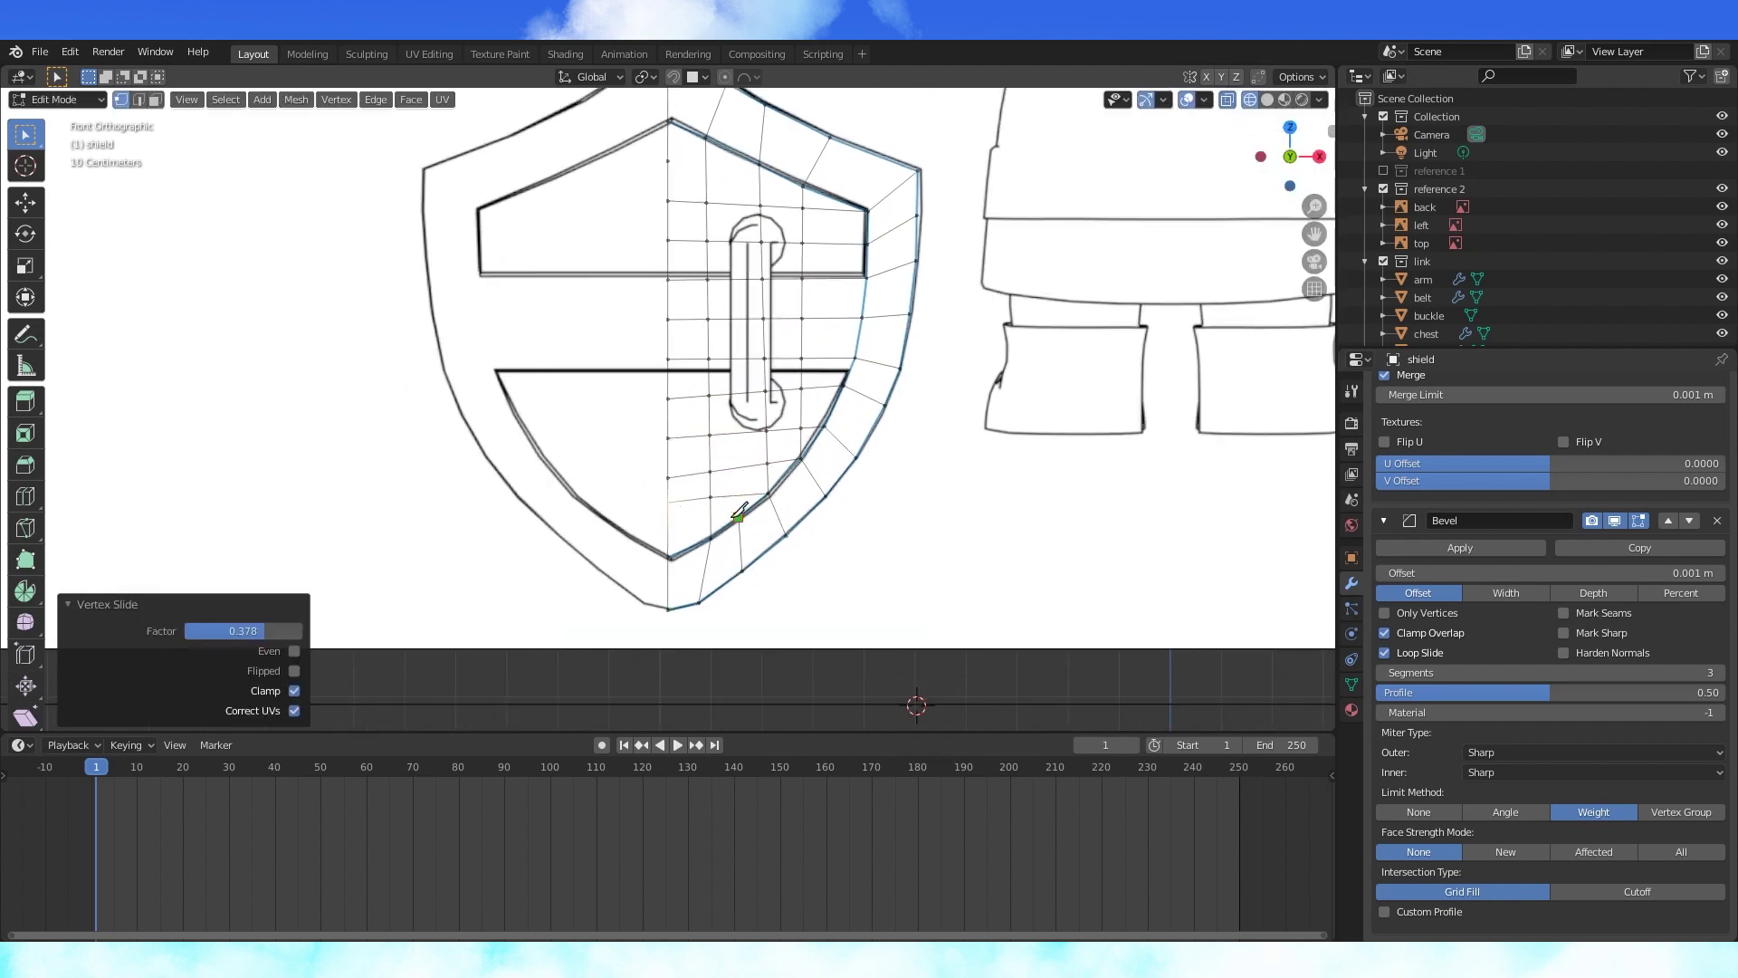
{"action": "left_click", "coordinate": [672, 522]}
{"action": "scroll", "coordinate": [707, 489], "scroll_direction": "up", "scroll_amount": 1}
{"action": "middle_click_drag", "start_coordinate": [807, 418], "coordinate": [796, 543], "text": "shift"}
{"action": "left_click", "coordinate": [668, 241]}
- Extrude the upper and lower panel faces of the shield's back by -0.0261 m along their normals
{"action": "key", "text": "3"}
{"action": "key", "text": "ctrl+KP_1"}
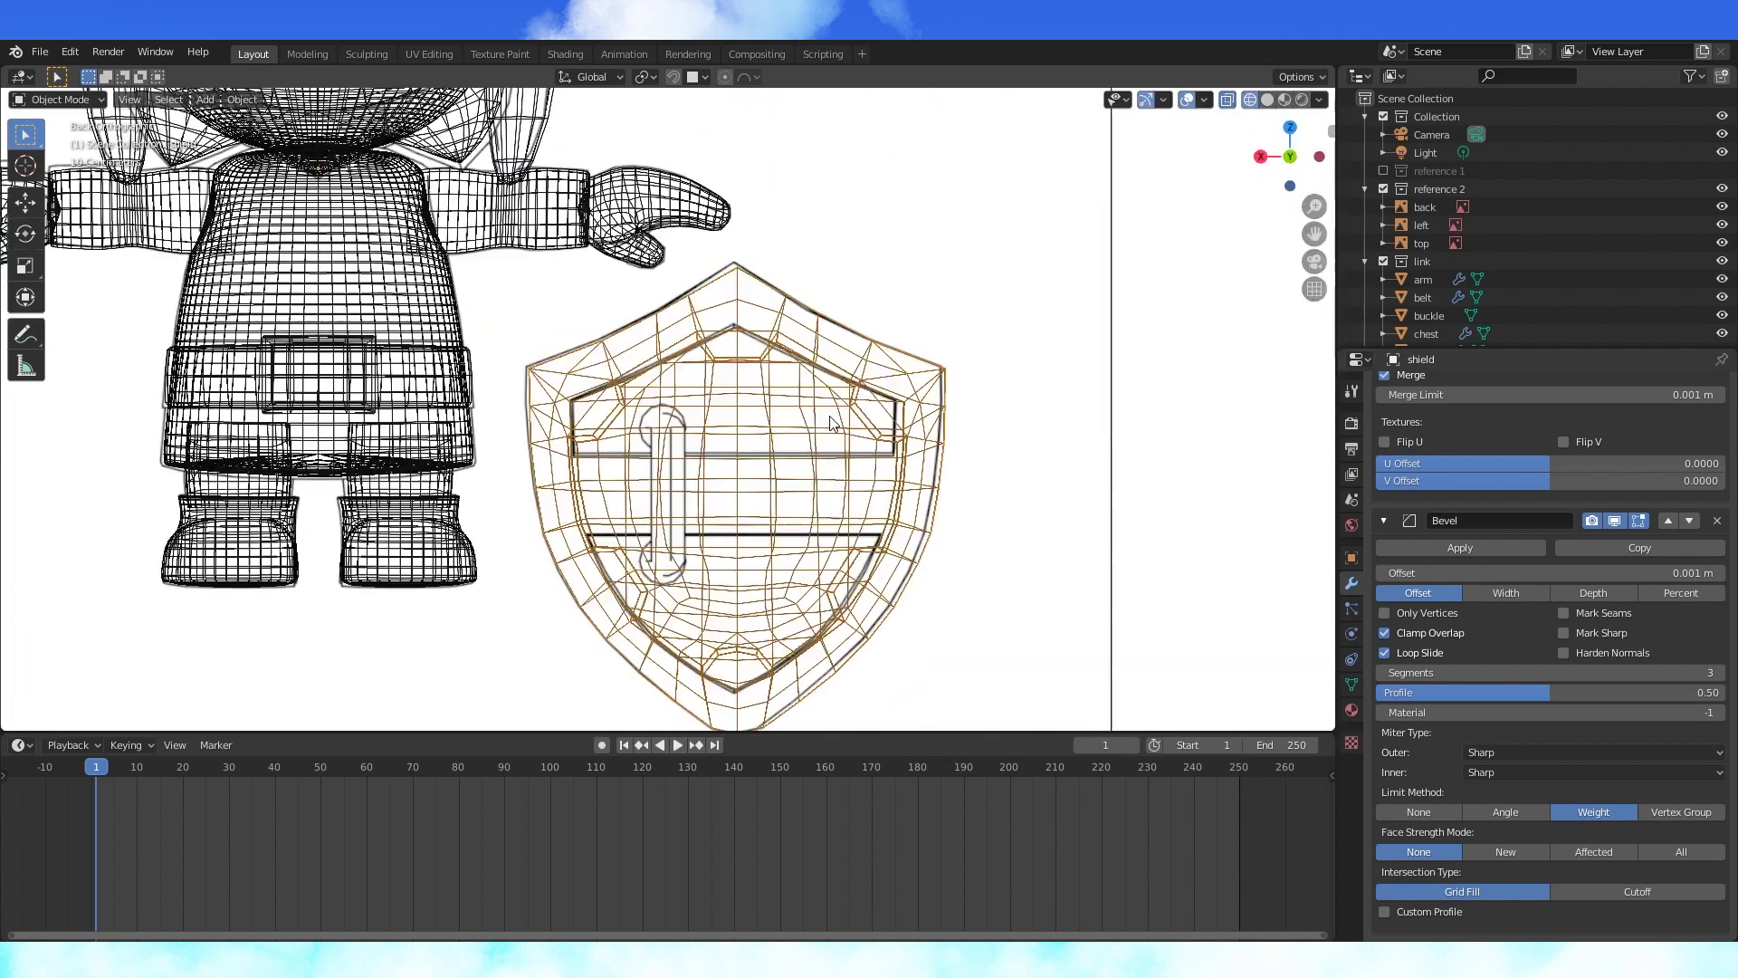
{"action": "key", "text": "KP_7"}
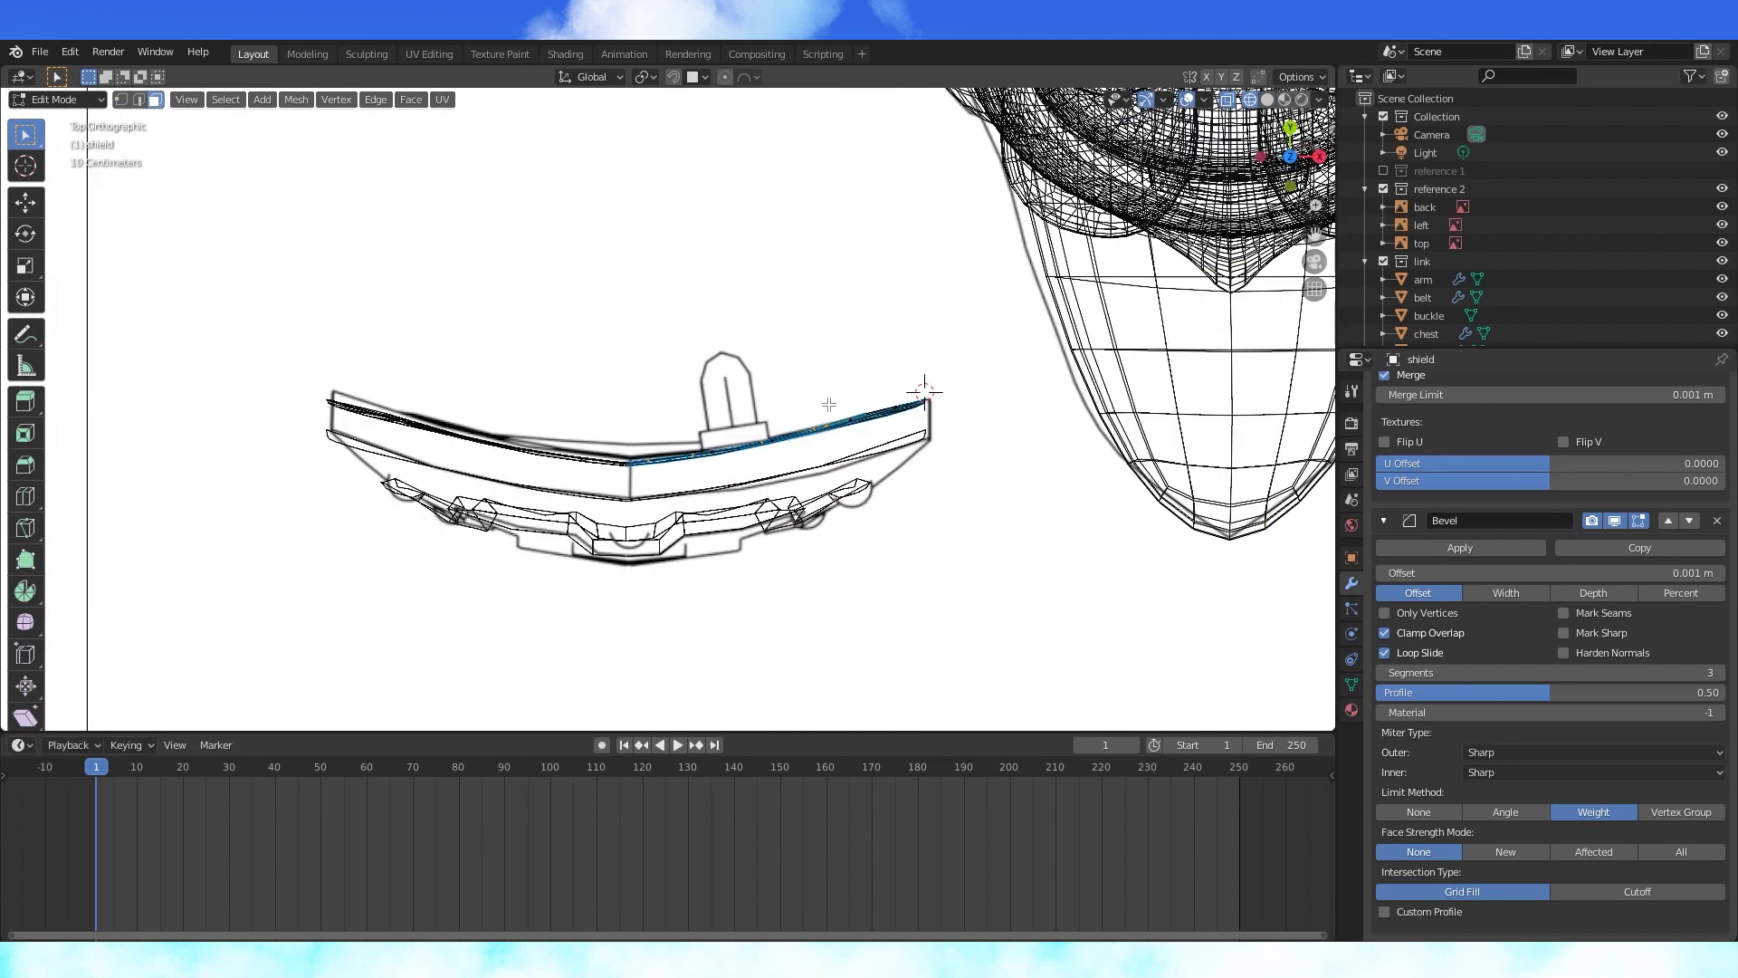
{"action": "key", "text": "e"}
{"action": "left_click", "coordinate": [824, 414]}
{"action": "middle_click_drag", "start_coordinate": [823, 415], "coordinate": [827, 331]}
{"action": "key", "text": "ctrl+KP_1"}
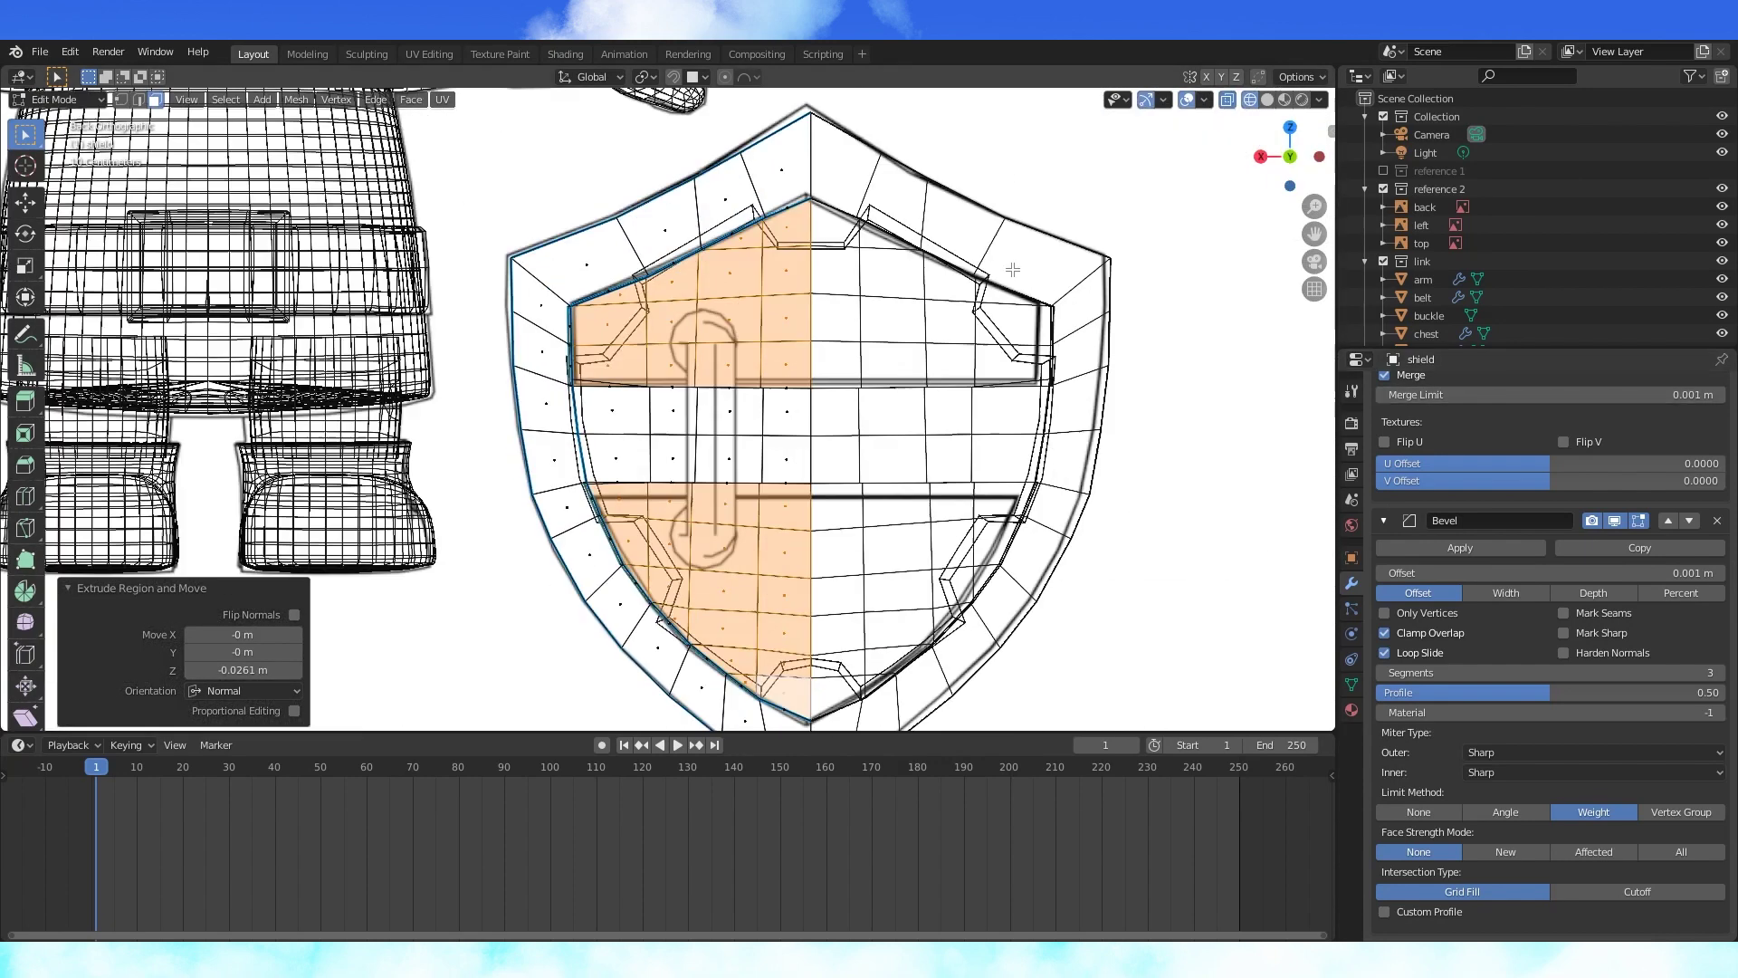
- Select the vertex row along the lower edge of the back's crossbar and move it along Z to match the reference
{"action": "scroll", "coordinate": [760, 543], "scroll_direction": "up", "scroll_amount": 2}
{"action": "key", "text": "1"}
{"action": "key", "text": "c"}
{"action": "left_click_drag", "start_coordinate": [835, 424], "coordinate": [545, 402]}
{"action": "key", "text": "g"}
{"action": "key", "text": "z"}
{"action": "left_click", "coordinate": [752, 404]}
- Slide the crossbar's lower outer corner vertex along the rim to meet the reference line
{"action": "scroll", "coordinate": [670, 417], "scroll_direction": "up", "scroll_amount": 2}
{"action": "middle_click_drag", "start_coordinate": [585, 427], "coordinate": [646, 410], "text": "shift"}
{"action": "key", "text": "g"}
{"action": "key", "text": "g"}
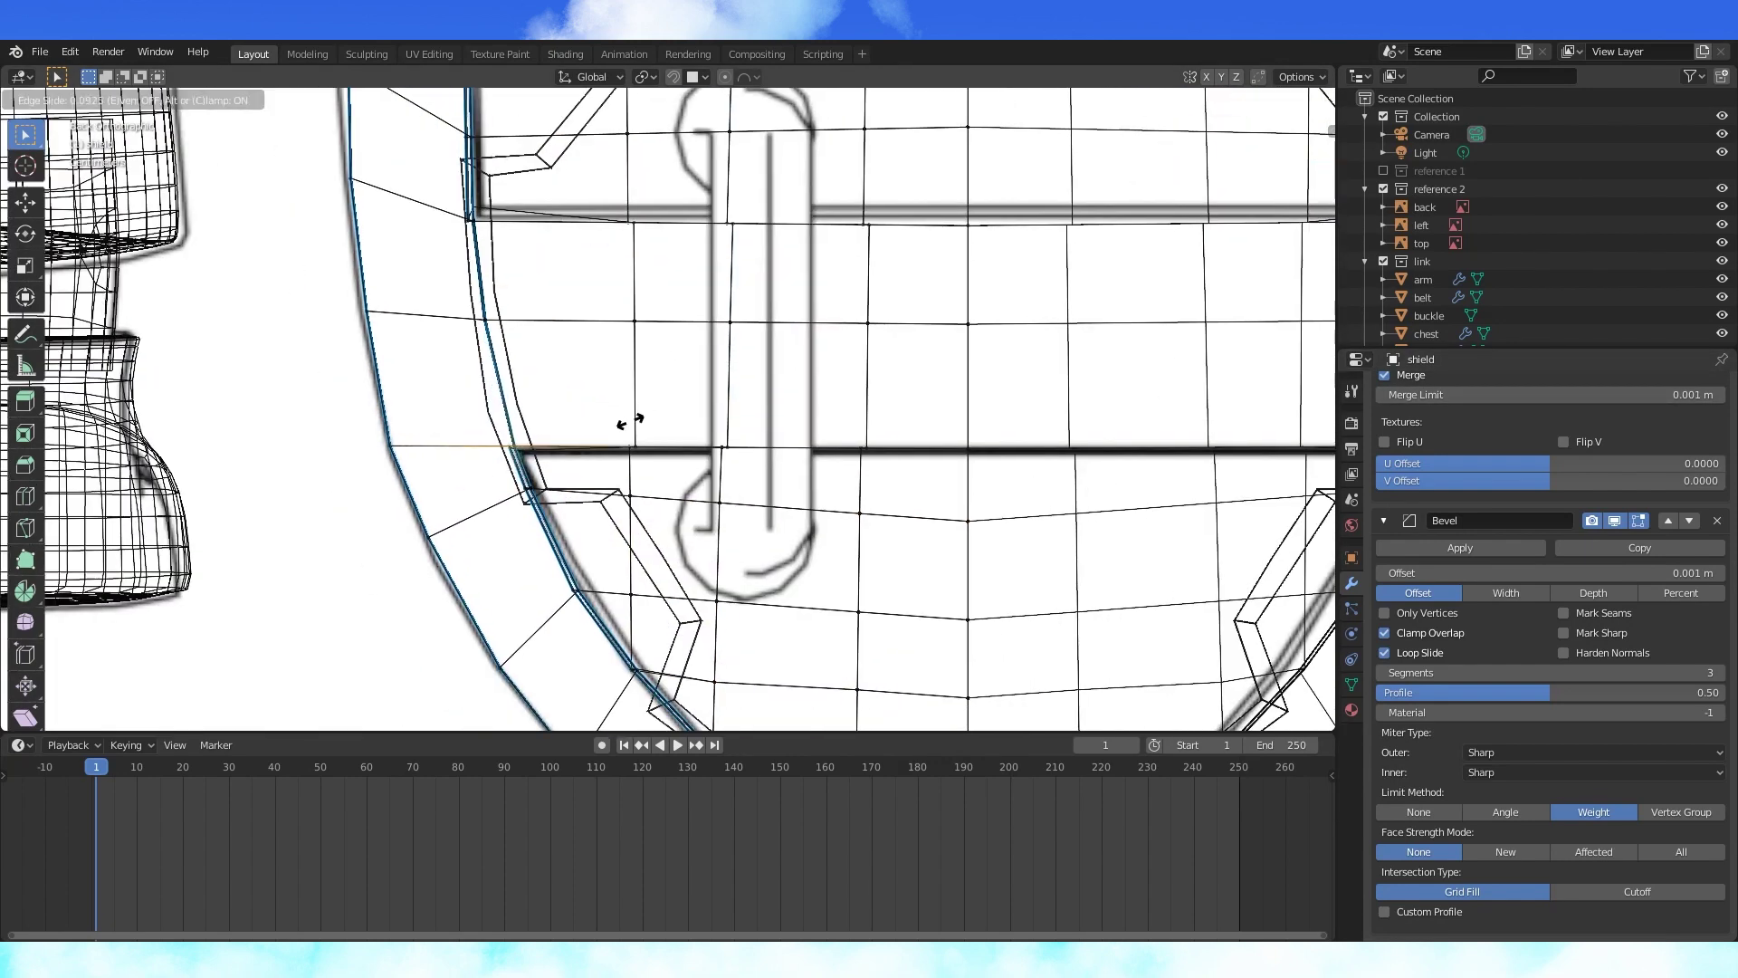
{"action": "left_click", "coordinate": [624, 423]}
- Set the mean bevel weight of the upper and lower edge loops of the back's crossbar to 1.00
{"action": "key", "text": "shift+z"}
{"action": "key", "text": "Tab"}
{"action": "key", "text": "Tab"}
{"action": "mouse_move", "coordinate": [986, 354]}
{"action": "middle_mouse_down"}
{"action": "mouse_move", "coordinate": [878, 262]}
{"action": "mouse_move", "coordinate": [825, 367]}
{"action": "middle_mouse_up"}
{"action": "left_click", "coordinate": [864, 246], "text": "alt"}
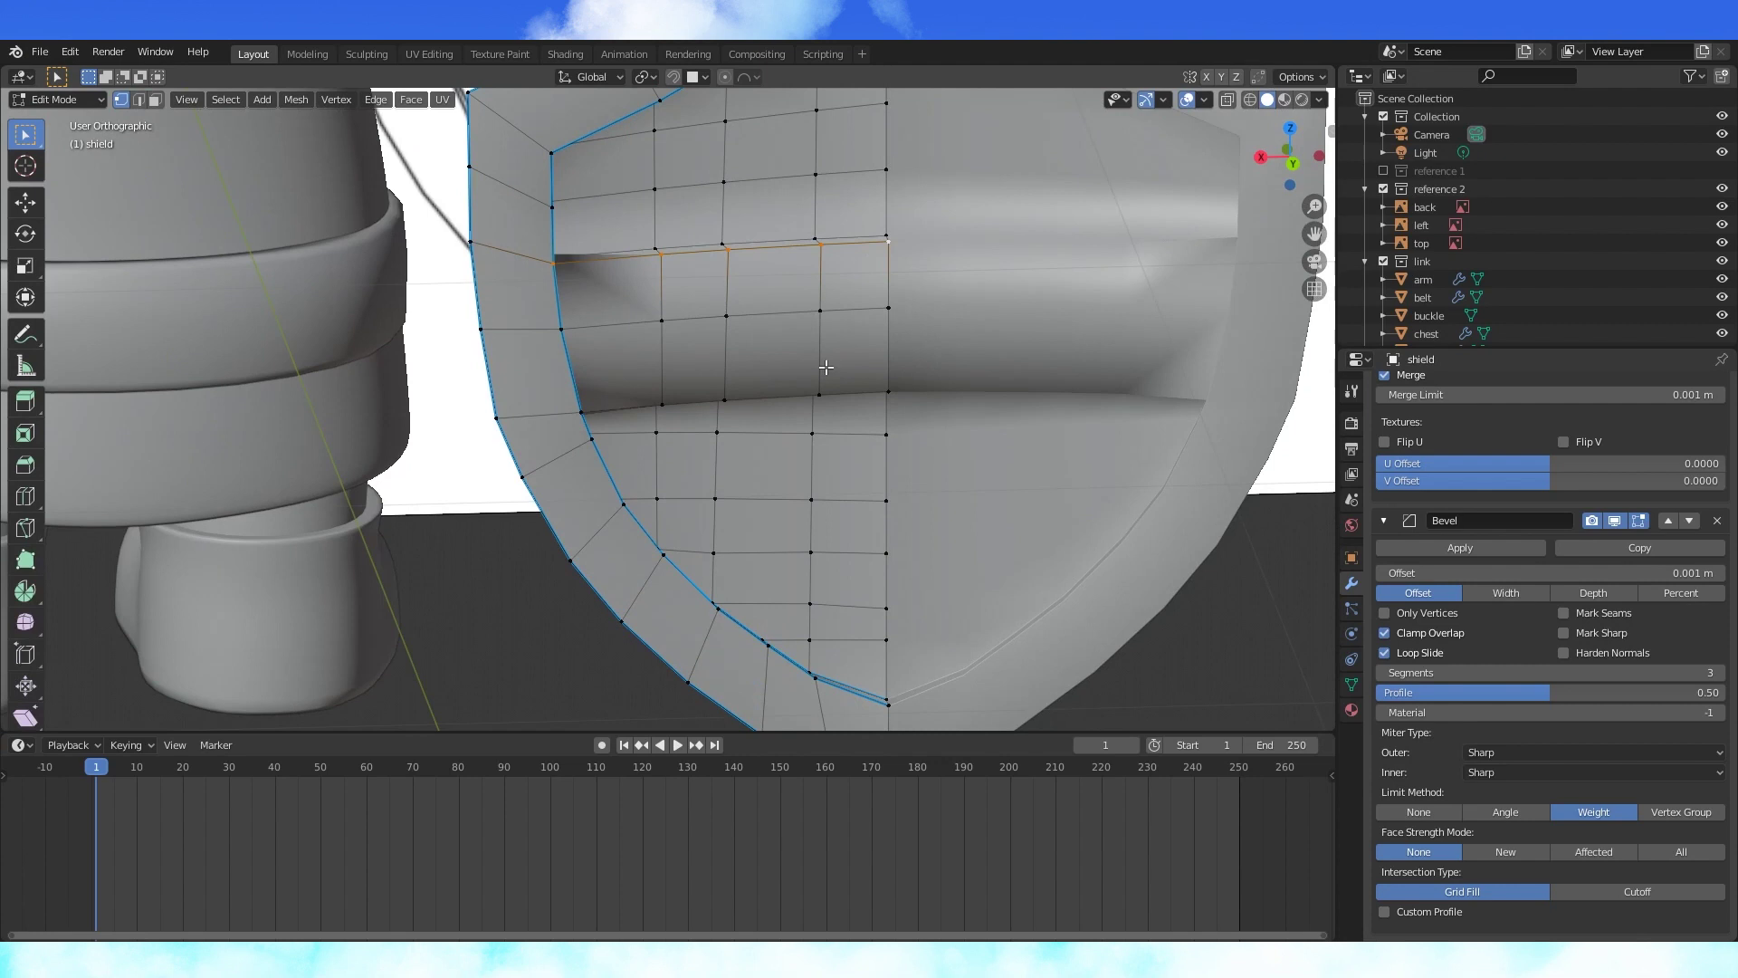
{"action": "key", "text": "n"}
{"action": "left_click_drag", "start_coordinate": [1168, 306], "coordinate": [1304, 306]}
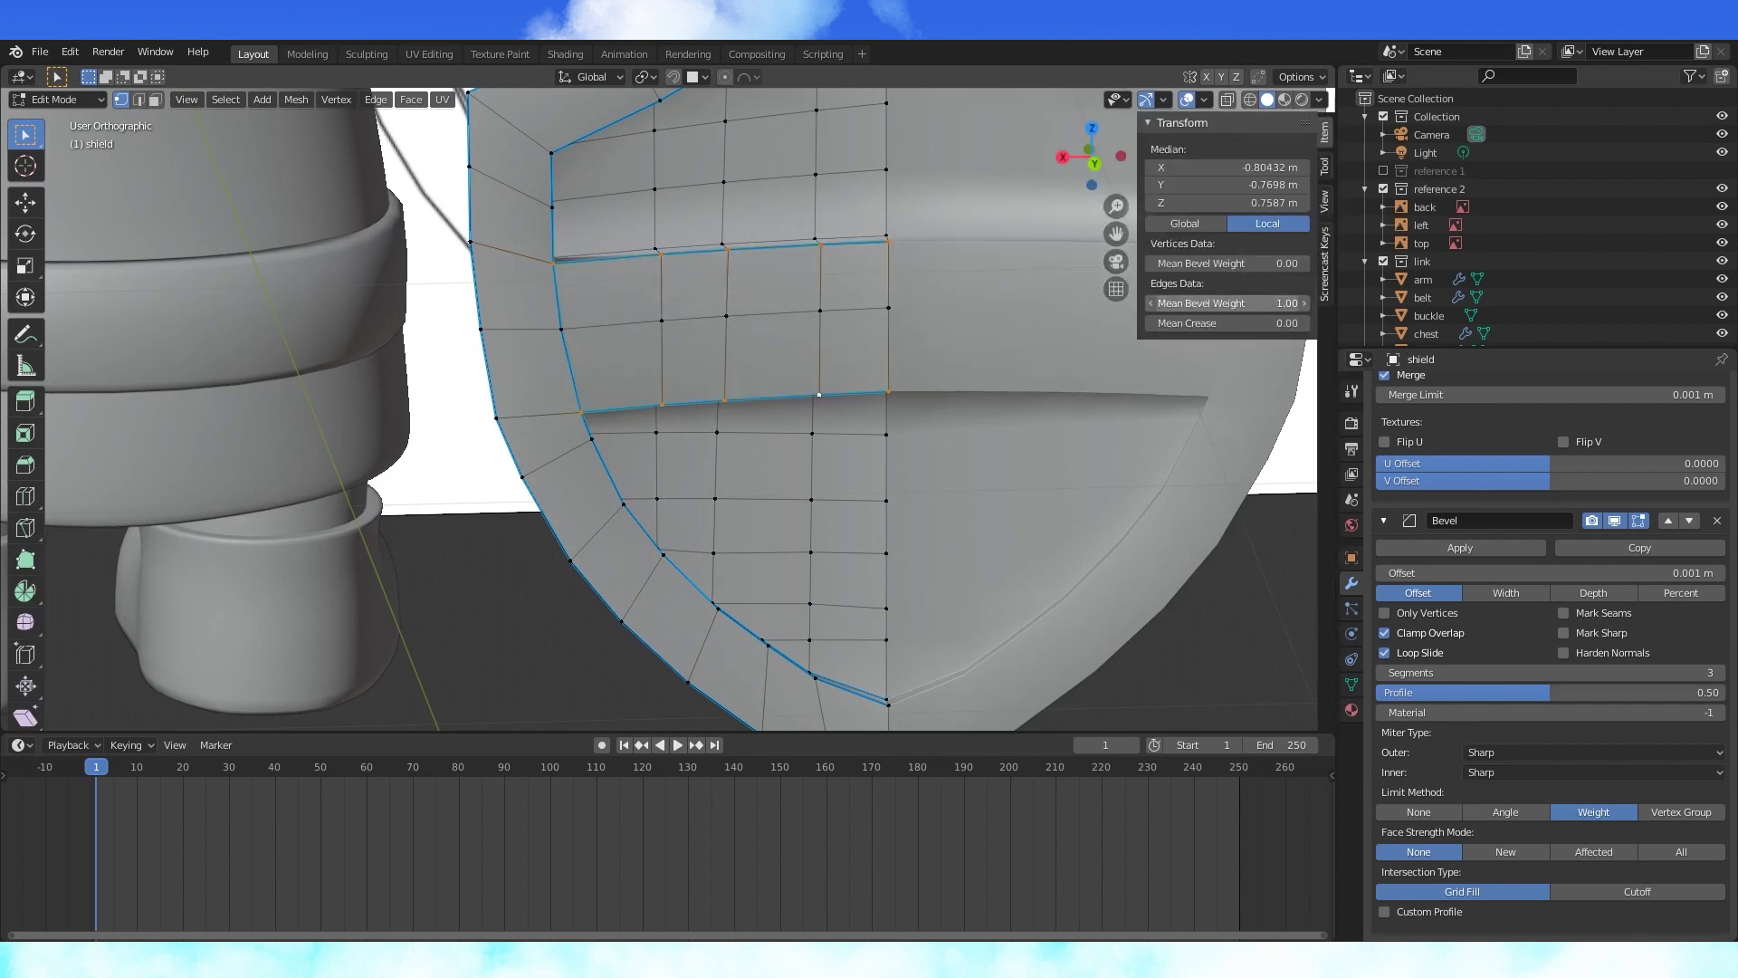
{"action": "key", "text": "Tab"}
{"action": "key", "text": "Tab"}
- Select the crossbar's side edges along the inner rim on the shield's back in edge select mode
{"action": "left_click", "coordinate": [567, 318]}
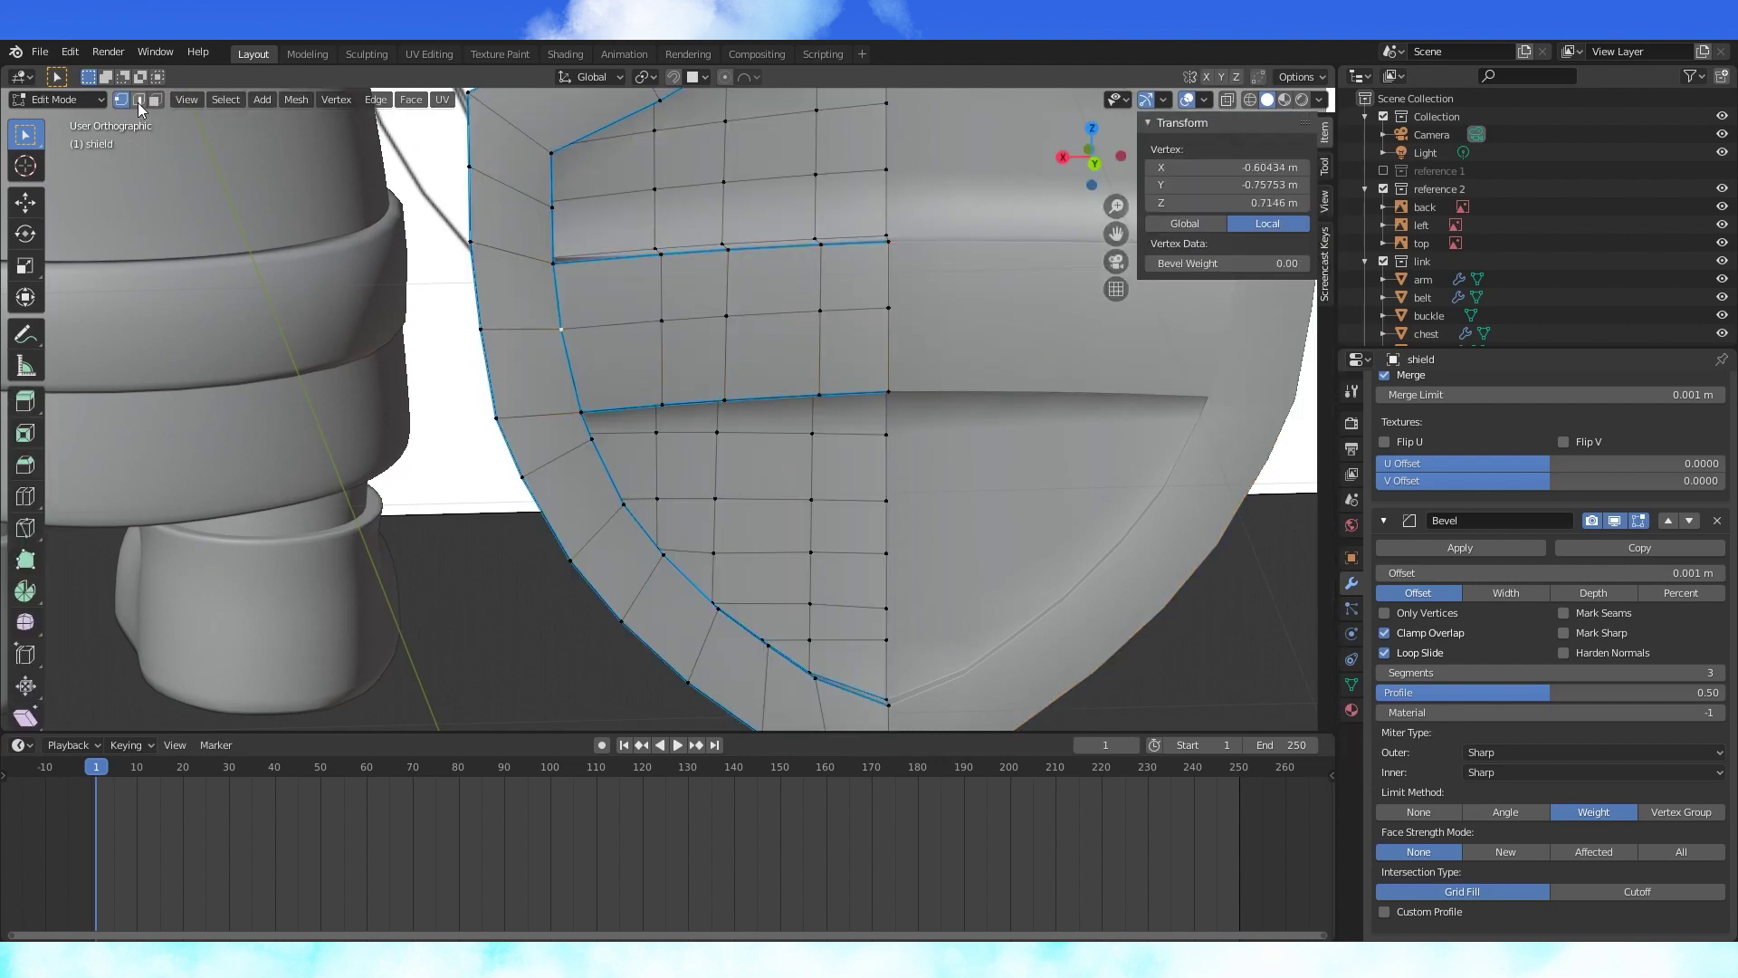
{"action": "left_click", "coordinate": [139, 99]}
{"action": "left_click", "coordinate": [580, 292]}
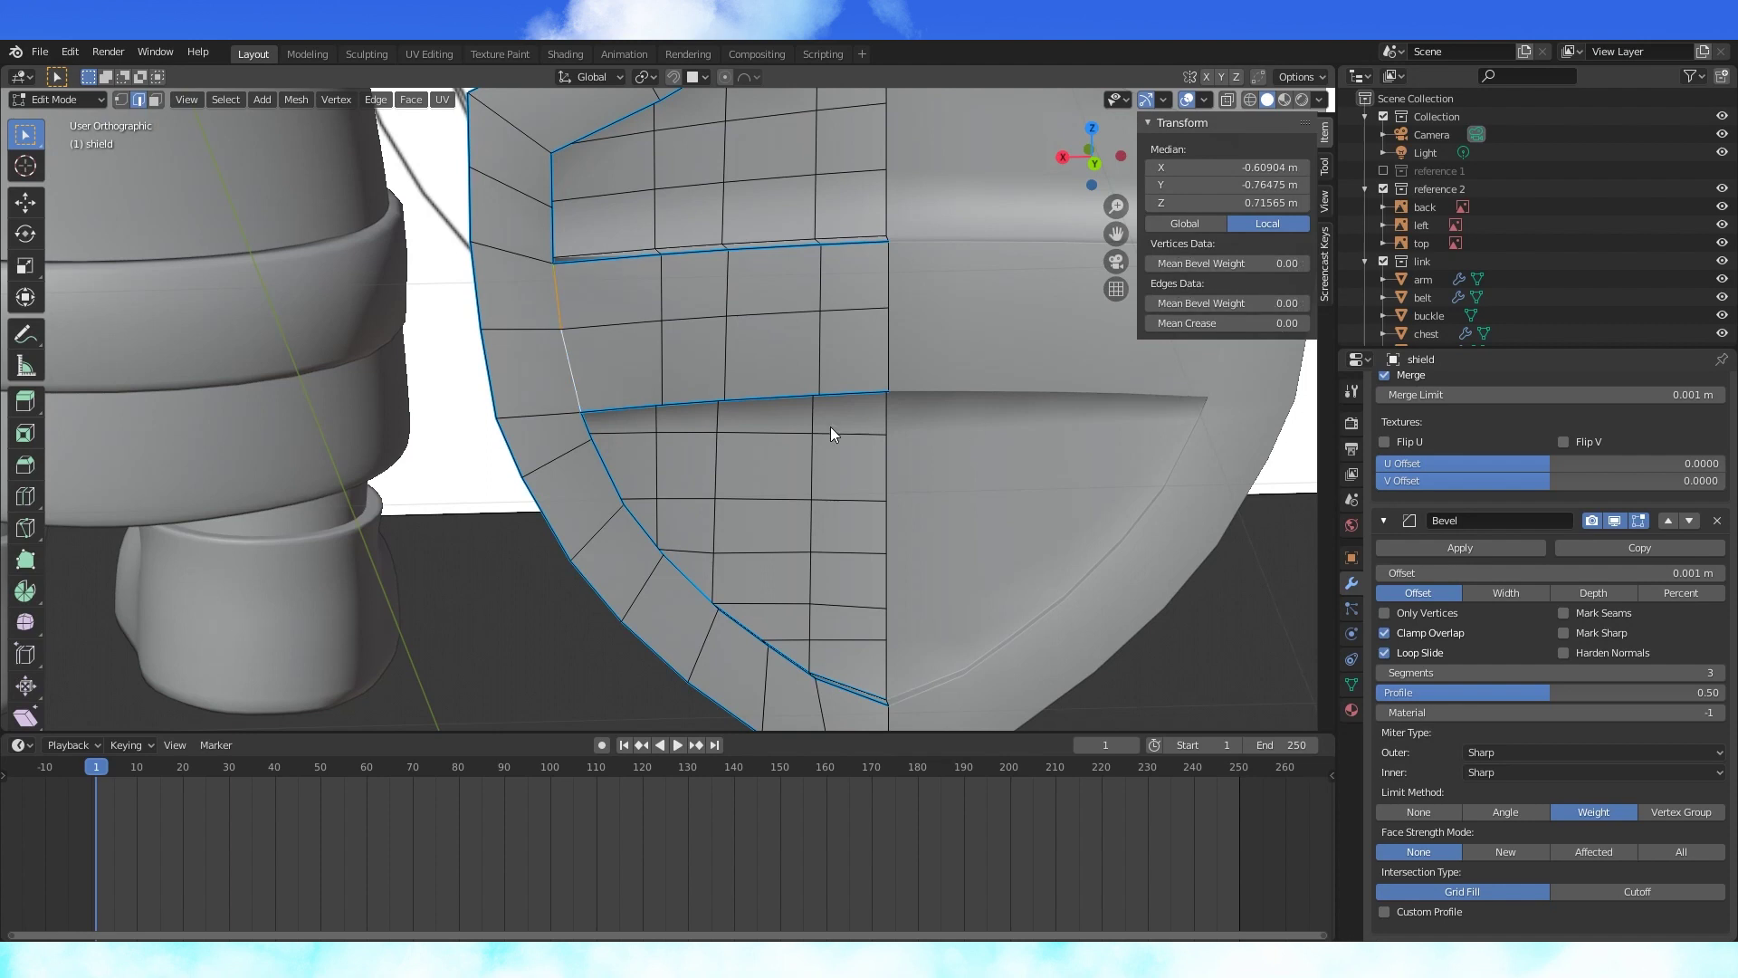
{"action": "key", "text": "Tab"}
{"action": "scroll", "coordinate": [829, 427], "scroll_direction": "down", "scroll_amount": 2}
{"action": "middle_click_drag", "start_coordinate": [830, 426], "coordinate": [725, 375]}
- Hide the reference 2 collection and select the recessed panels' inner edge loops along the crossbar for bevel weighting
{"action": "key", "text": "Tab"}
{"action": "left_click", "coordinate": [626, 288], "text": "alt"}
{"action": "middle_click_drag", "start_coordinate": [626, 289], "coordinate": [675, 331]}
{"action": "left_click", "coordinate": [1383, 189]}
{"action": "scroll", "coordinate": [579, 236], "scroll_direction": "up", "scroll_amount": 2}
{"action": "left_click", "coordinate": [551, 185], "text": "shift"}
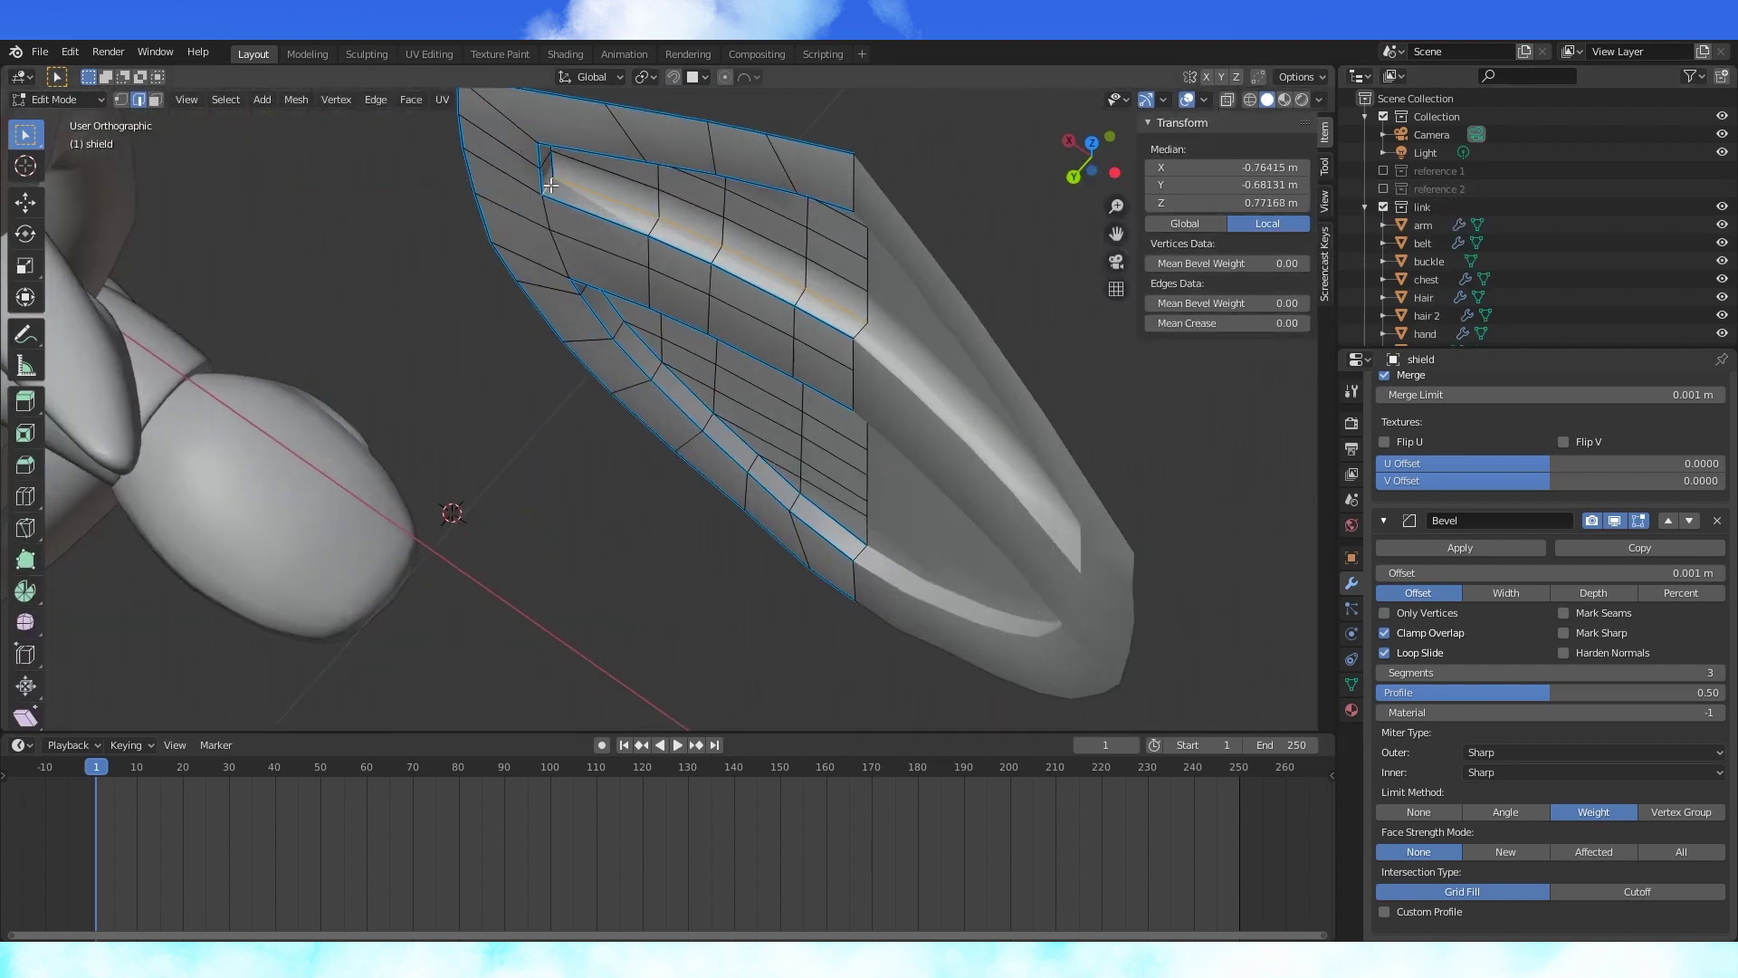
{"action": "middle_click_drag", "start_coordinate": [551, 185], "coordinate": [597, 426]}
{"action": "middle_click_drag", "start_coordinate": [692, 387], "coordinate": [612, 417]}
{"action": "left_click", "coordinate": [612, 417], "text": "alt"}
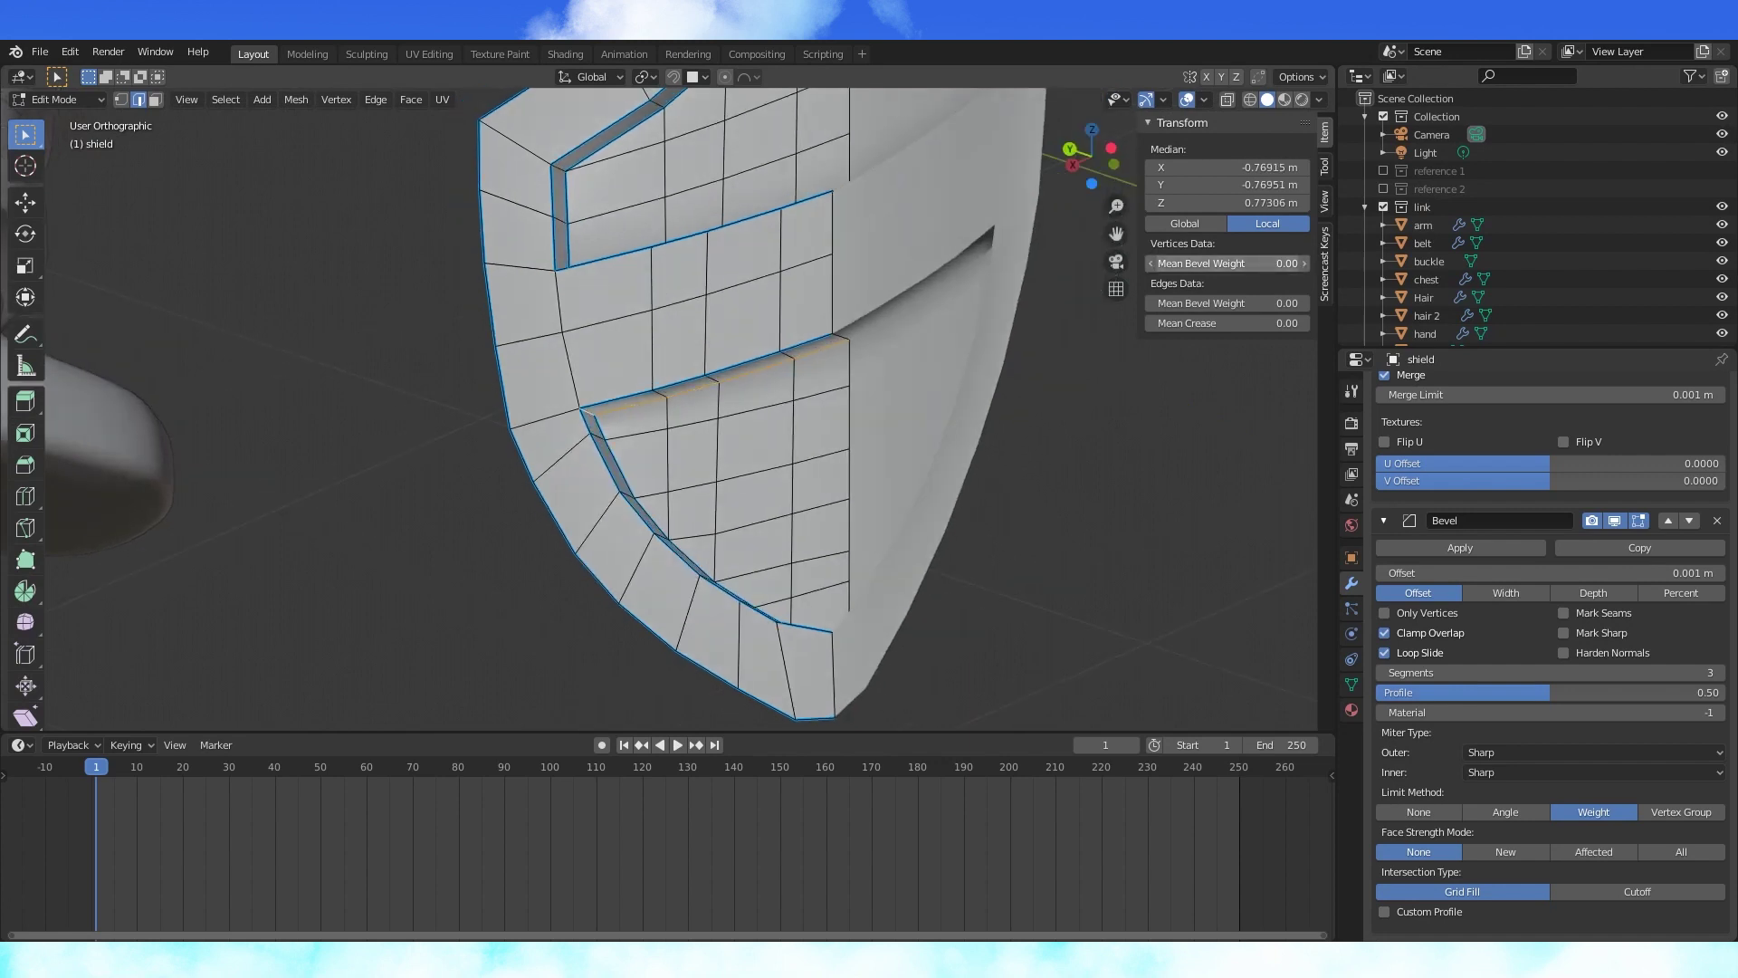
{"action": "key", "text": "Tab"}
{"action": "middle_click_drag", "start_coordinate": [869, 366], "coordinate": [859, 441]}
{"action": "scroll", "coordinate": [859, 442], "scroll_direction": "down", "scroll_amount": 4}
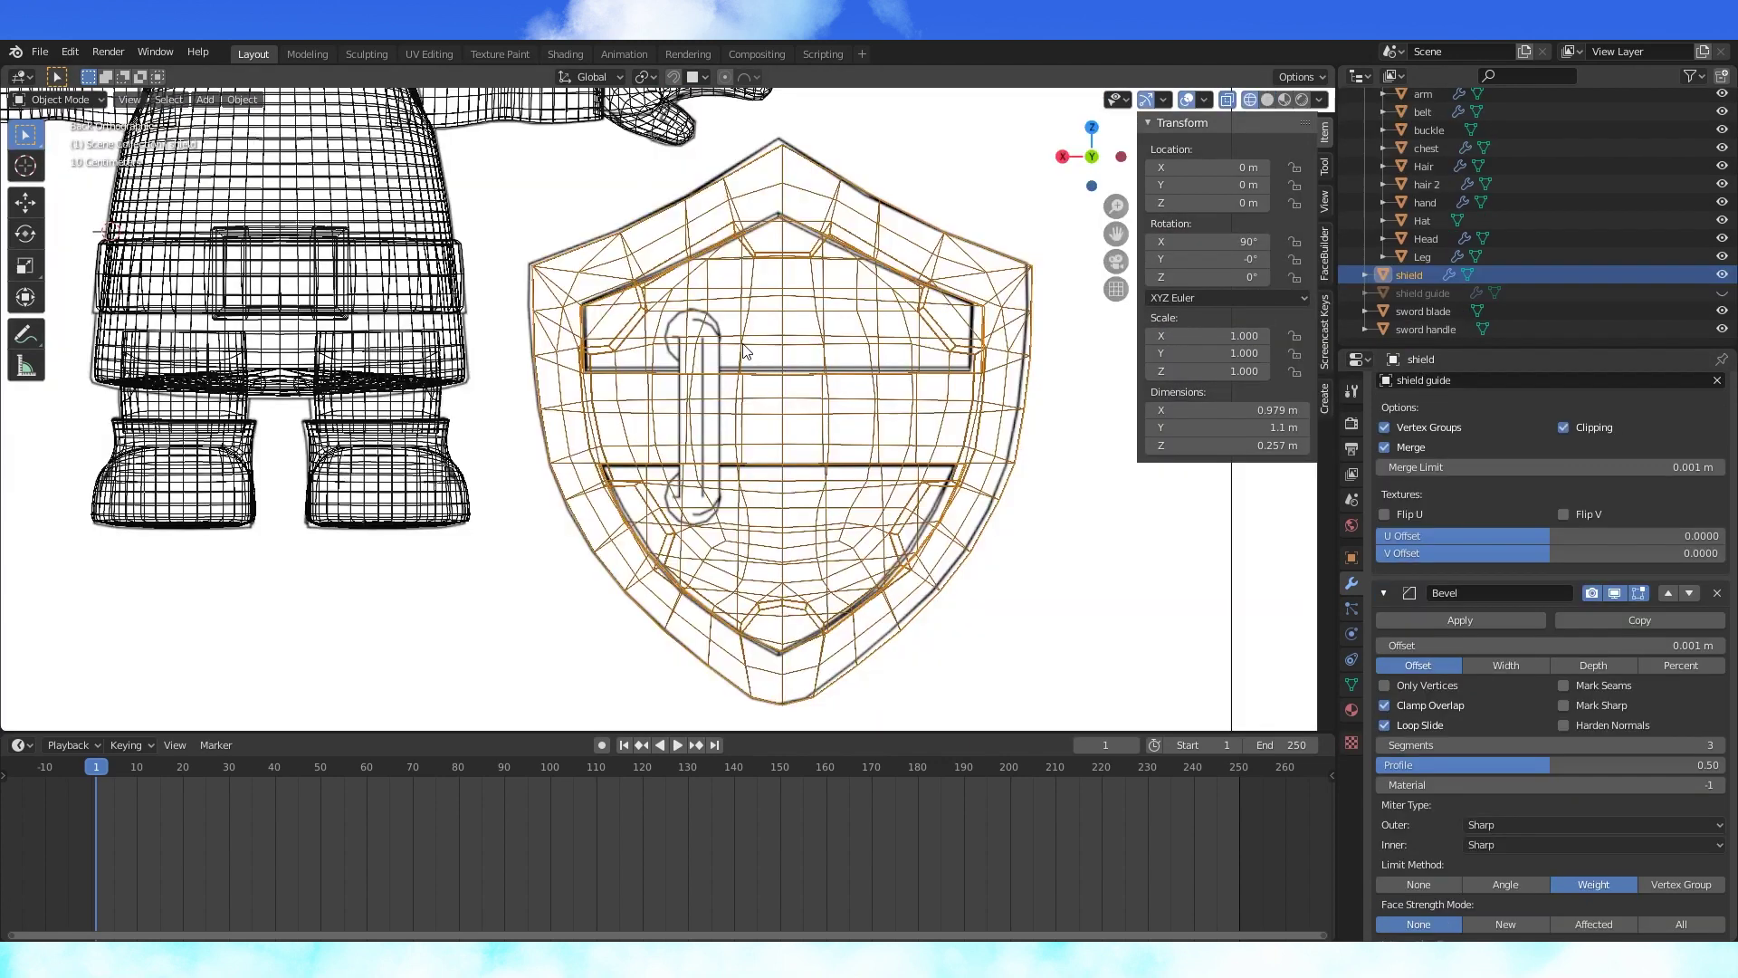
- Add an 8-vertex circle mesh with no fill as the start of the shield's handle
{"action": "key", "text": "shift+a"}
{"action": "mouse_move", "coordinate": [733, 344]}
{"action": "left_click", "coordinate": [821, 377]}
{"action": "scroll", "coordinate": [819, 374], "scroll_direction": "down", "scroll_amount": 4}
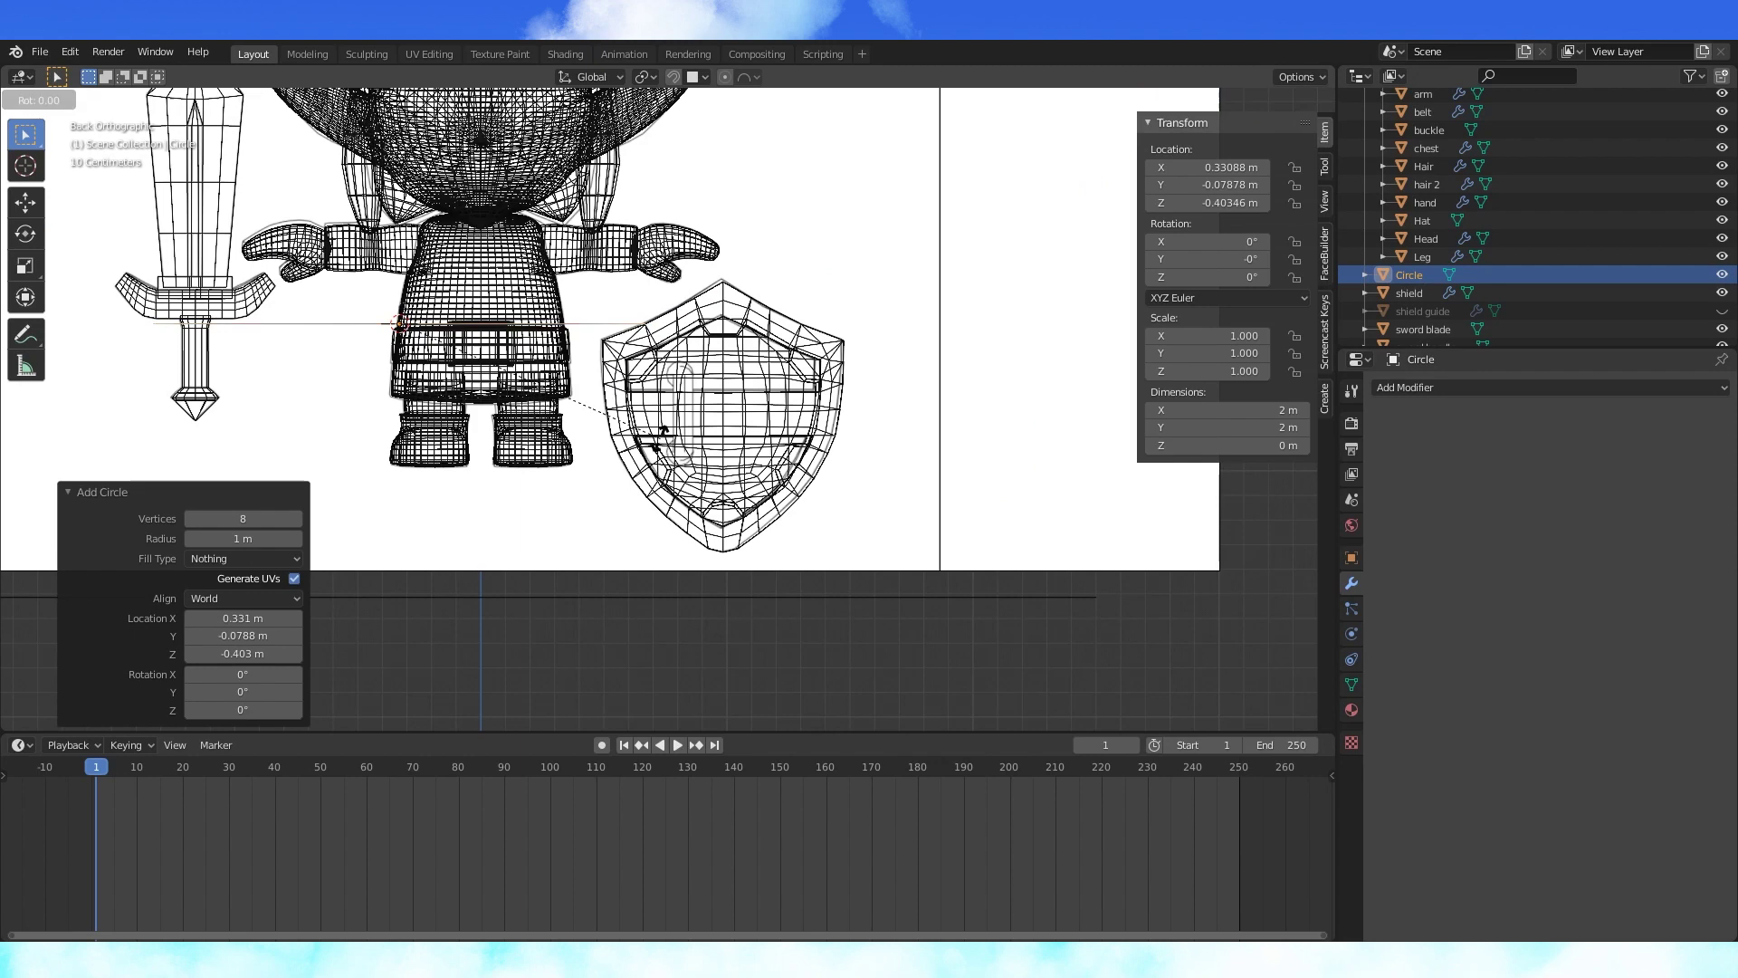
- Rotate the circle 90° about X and extrude its ring about 0.054 m along Y to form the handle's base disc
{"action": "key", "text": "x"}
{"action": "key", "text": "9"}
{"action": "key", "text": "0"}
{"action": "key", "text": "Return"}
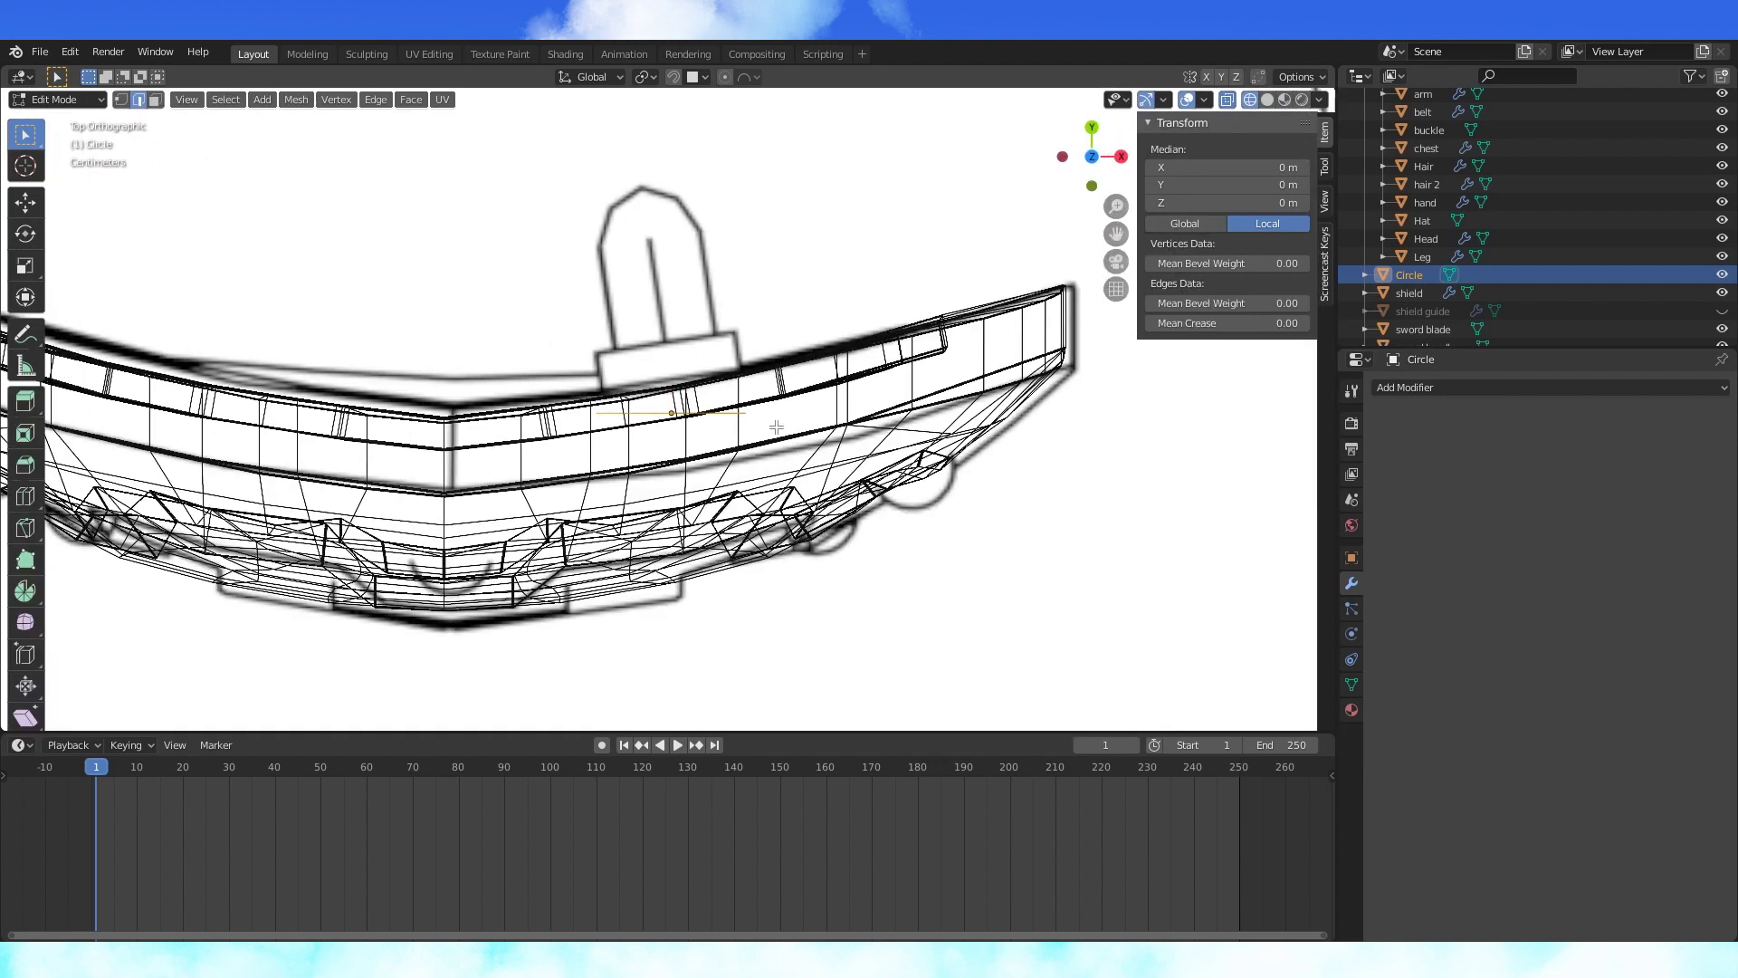
{"action": "key", "text": "g"}
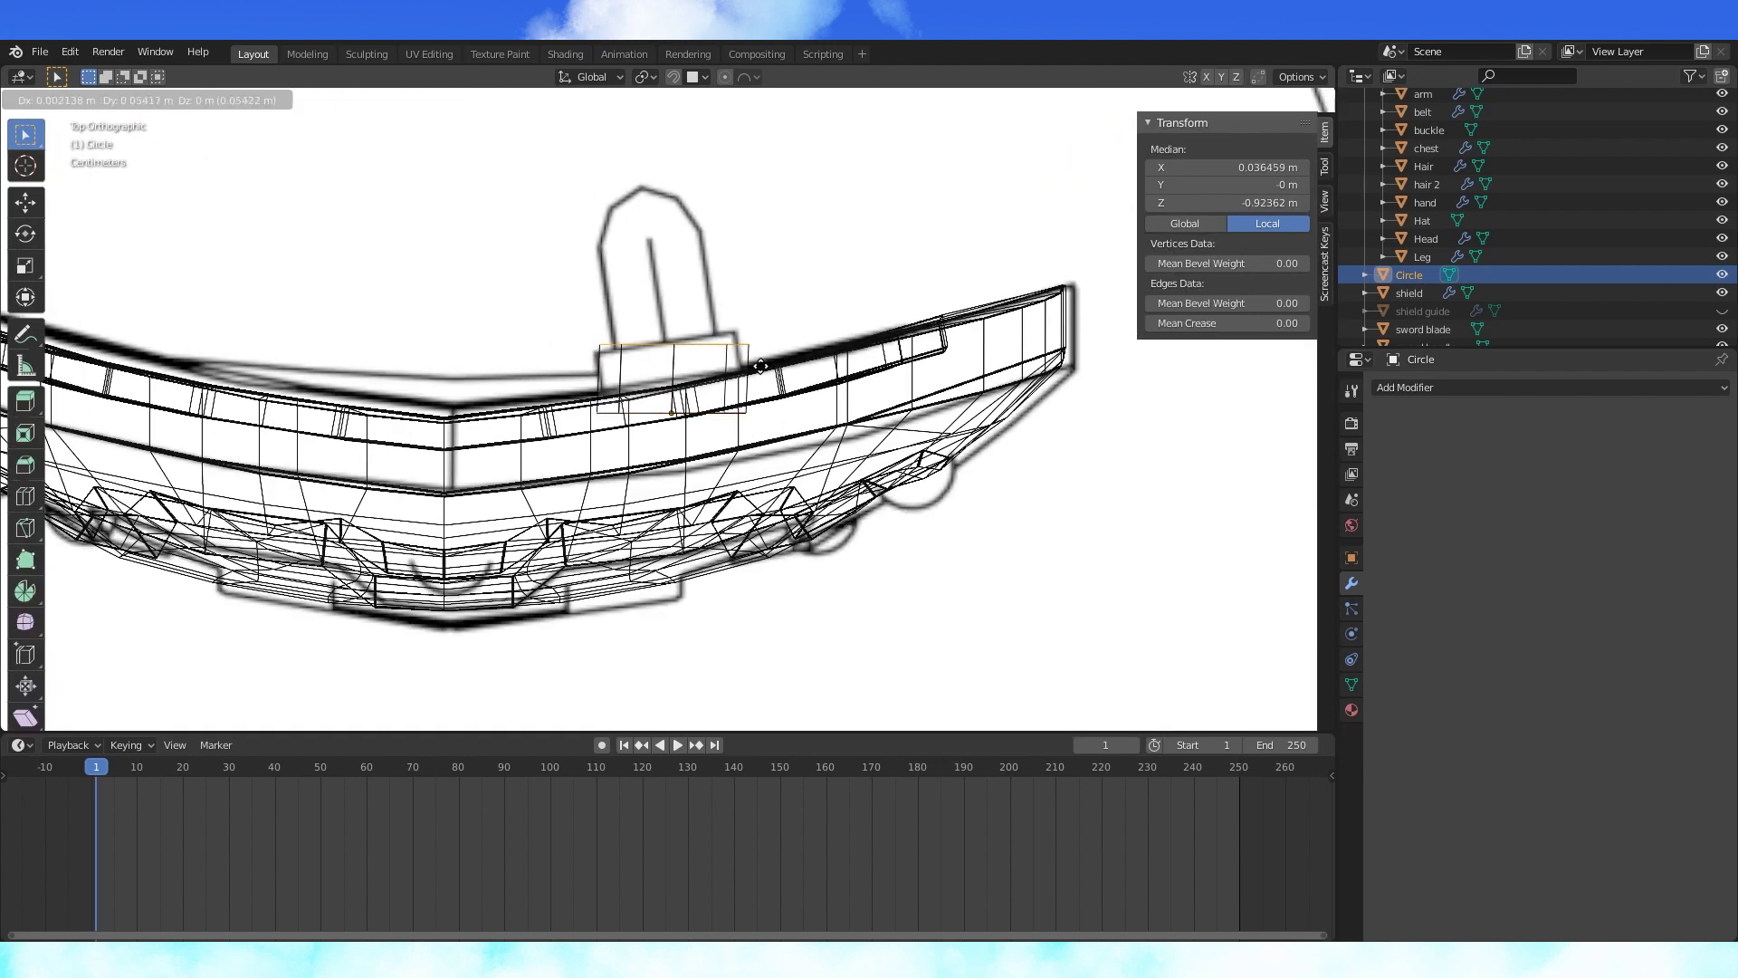
{"action": "left_click", "coordinate": [760, 366]}
- Duplicate the base disc's outer ring, scale it by 0.526 and extrude it 0.101 m along Y
{"action": "key", "text": "ctrl+KP_1"}
{"action": "left_click", "coordinate": [622, 386]}
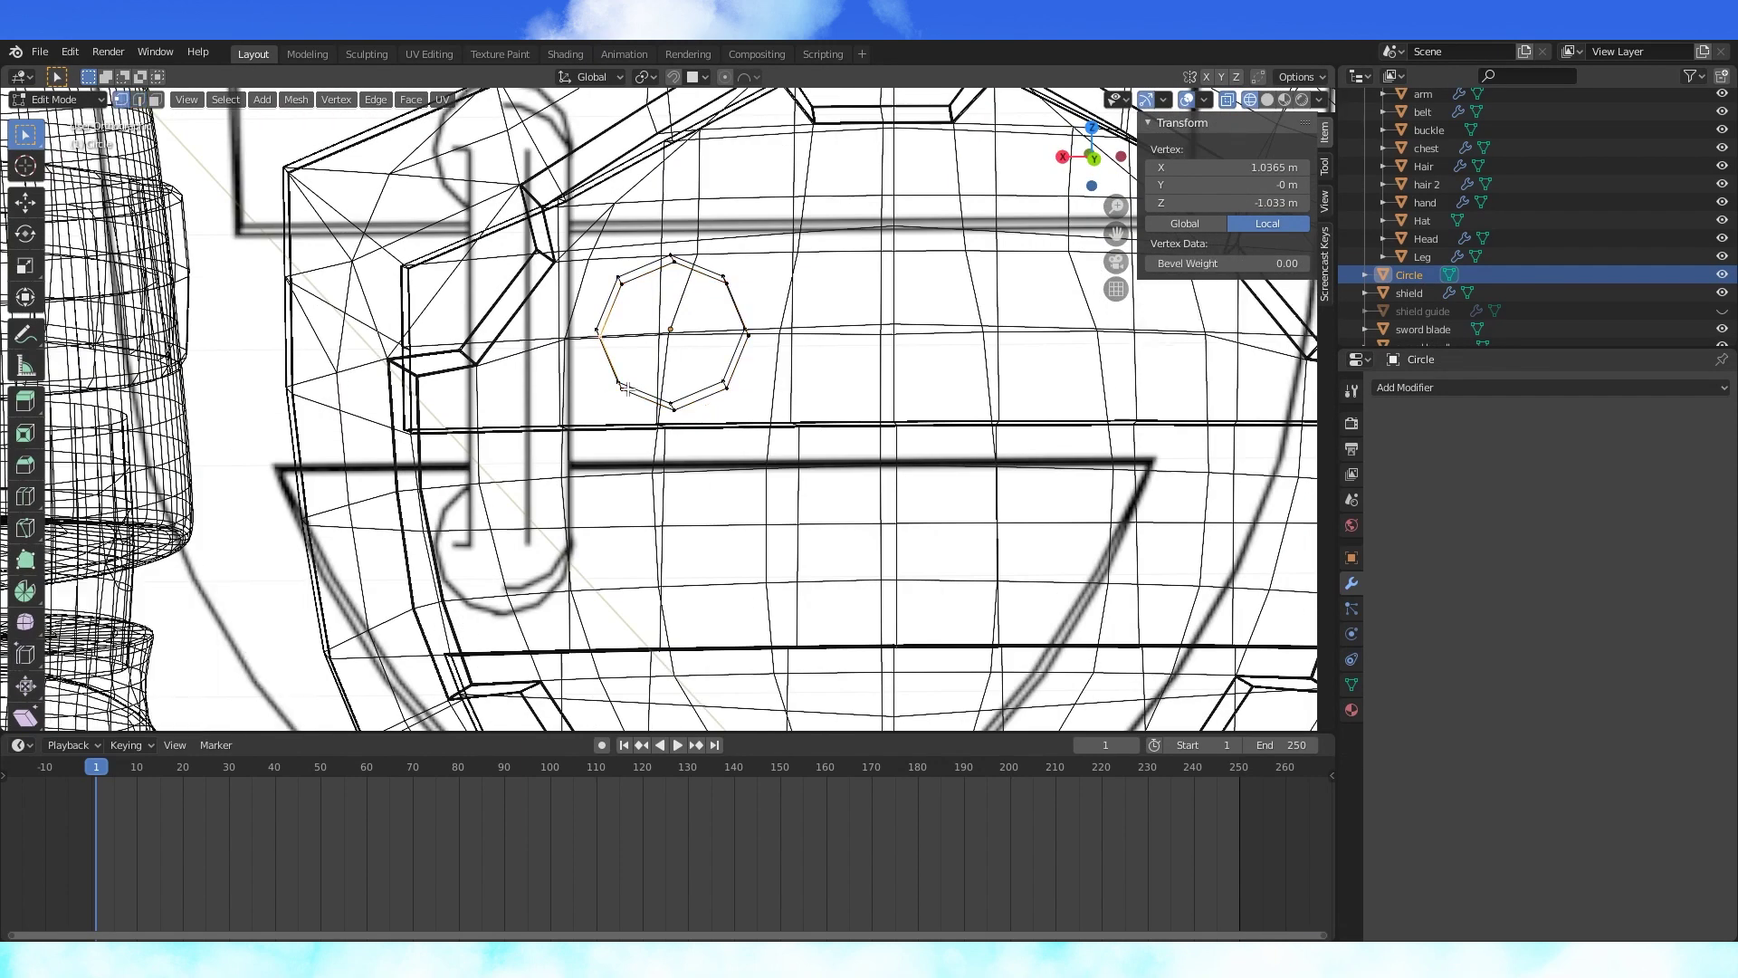
{"action": "key", "text": "a"}
{"action": "key", "text": "2"}
{"action": "key", "text": "KP_3"}
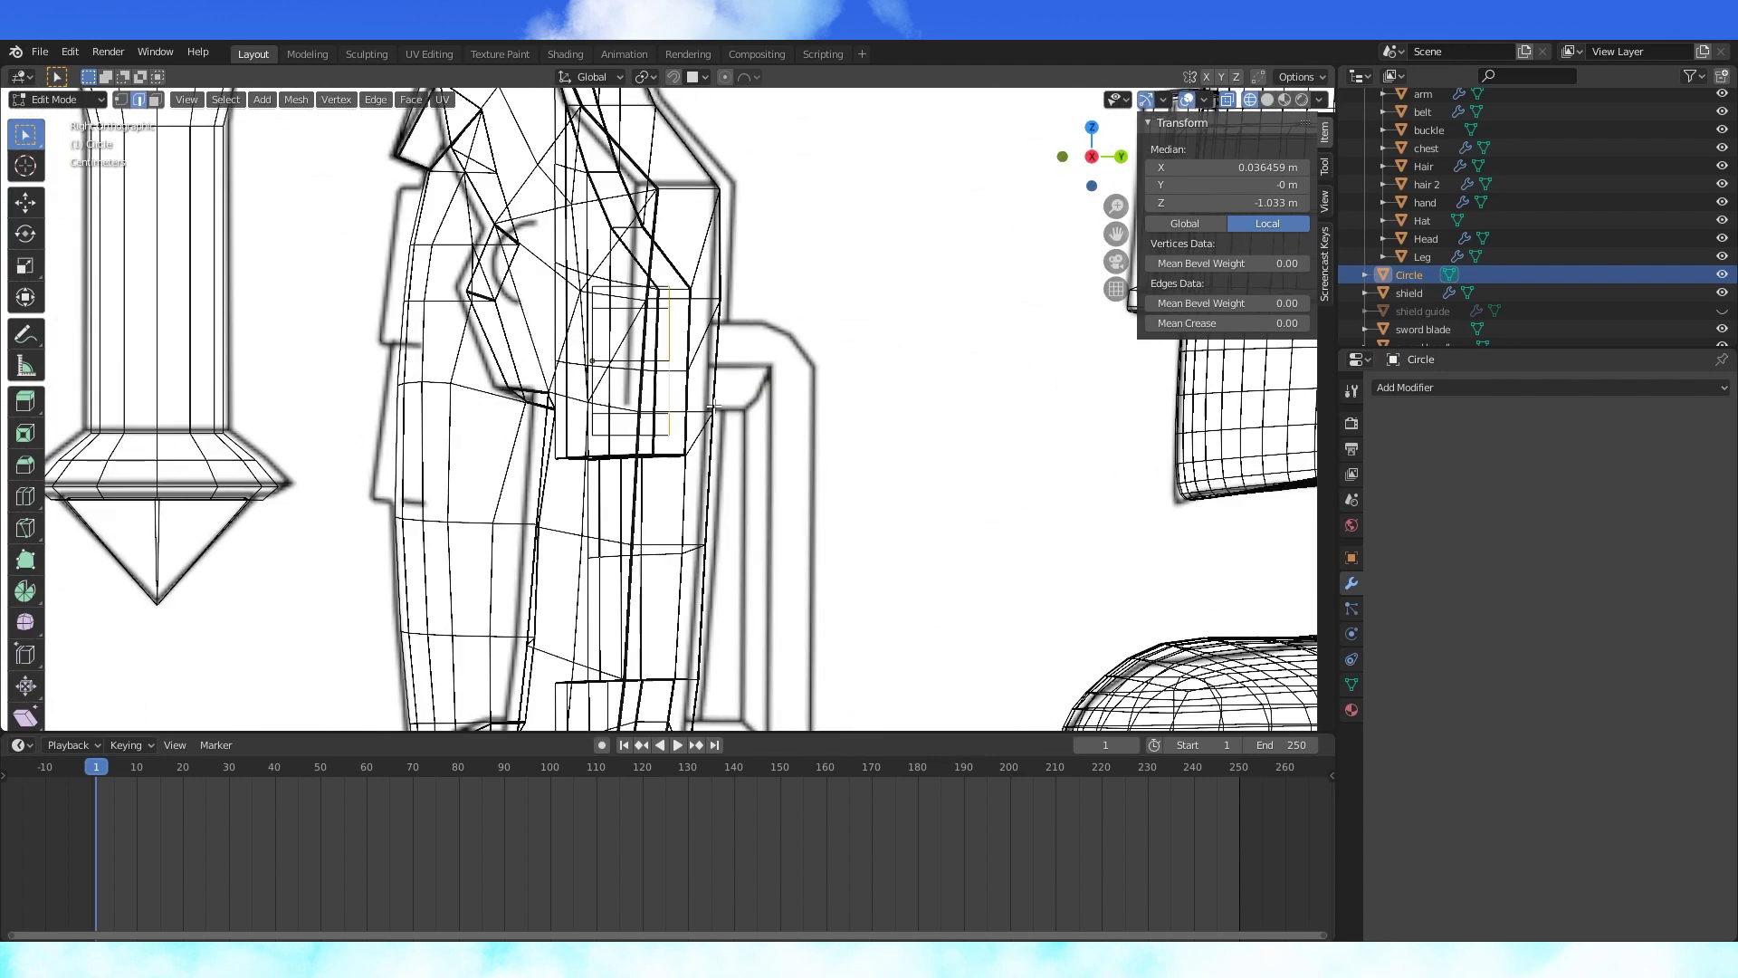
{"action": "right_click", "coordinate": [838, 394]}
{"action": "key", "text": "s"}
{"action": "left_click", "coordinate": [735, 392]}
{"action": "key", "text": "KP_7"}
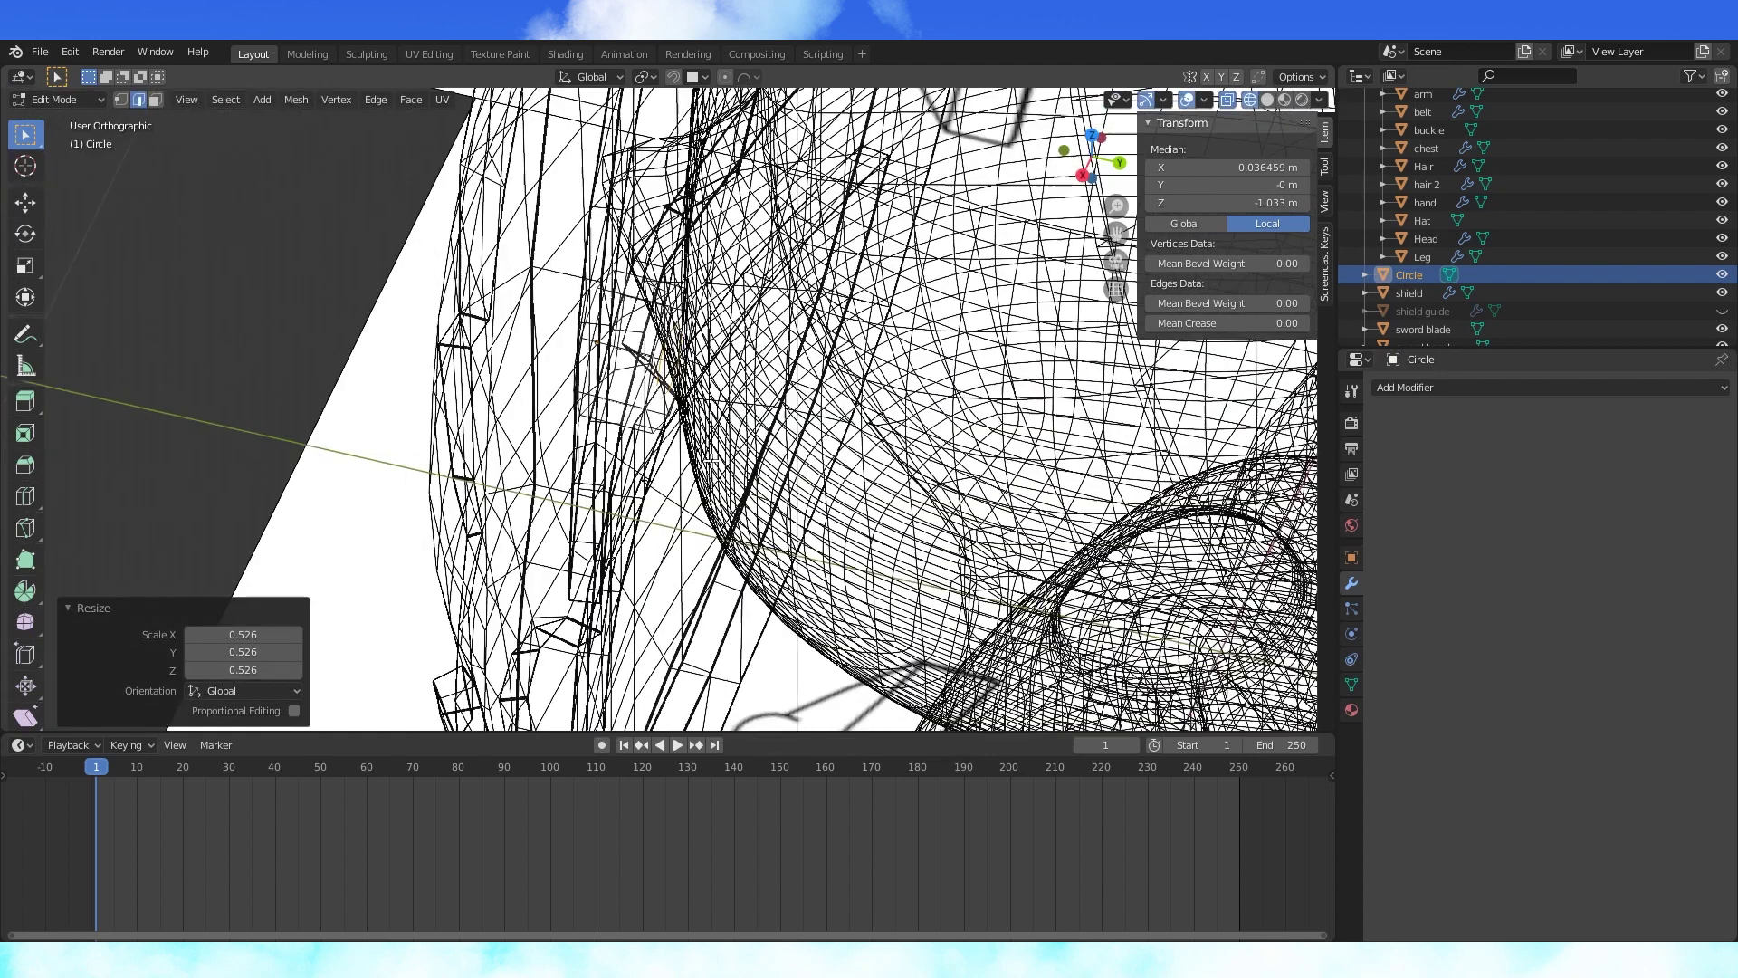
{"action": "left_click", "coordinate": [956, 326]}
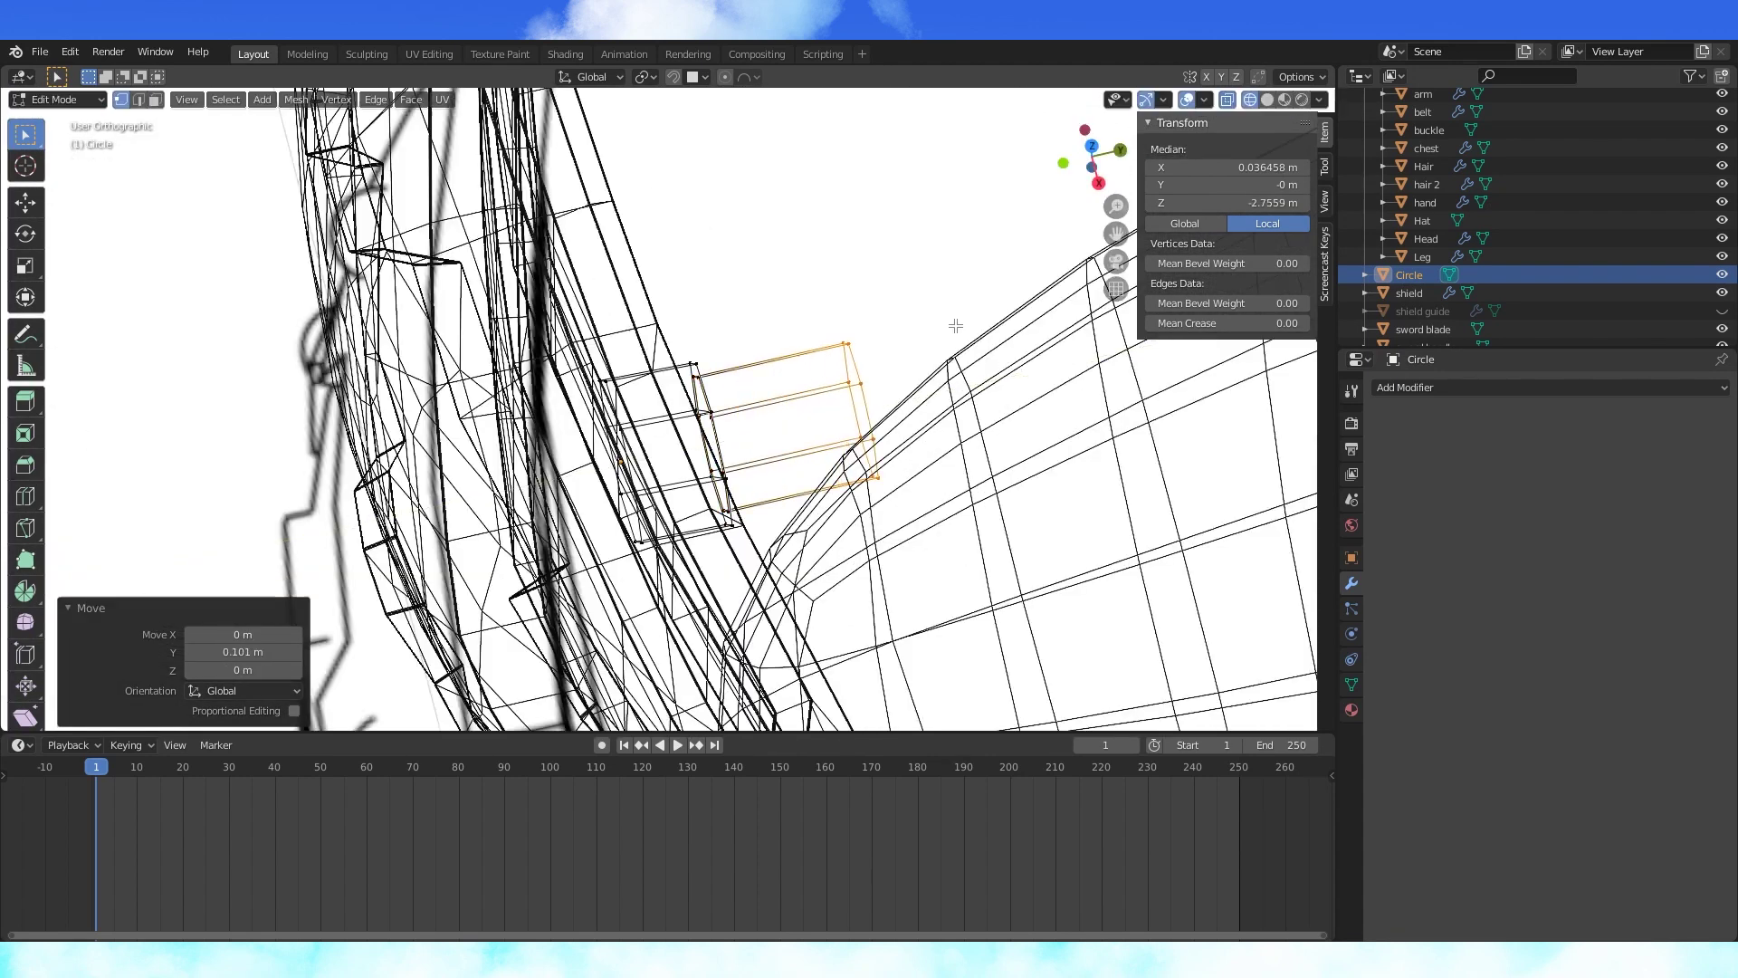
- Scale the smaller cylinder to about 0.79 and move it along Y onto the base disc
{"action": "key", "text": "KP_7"}
{"action": "key", "text": "ctrl+l"}
{"action": "key", "text": "s"}
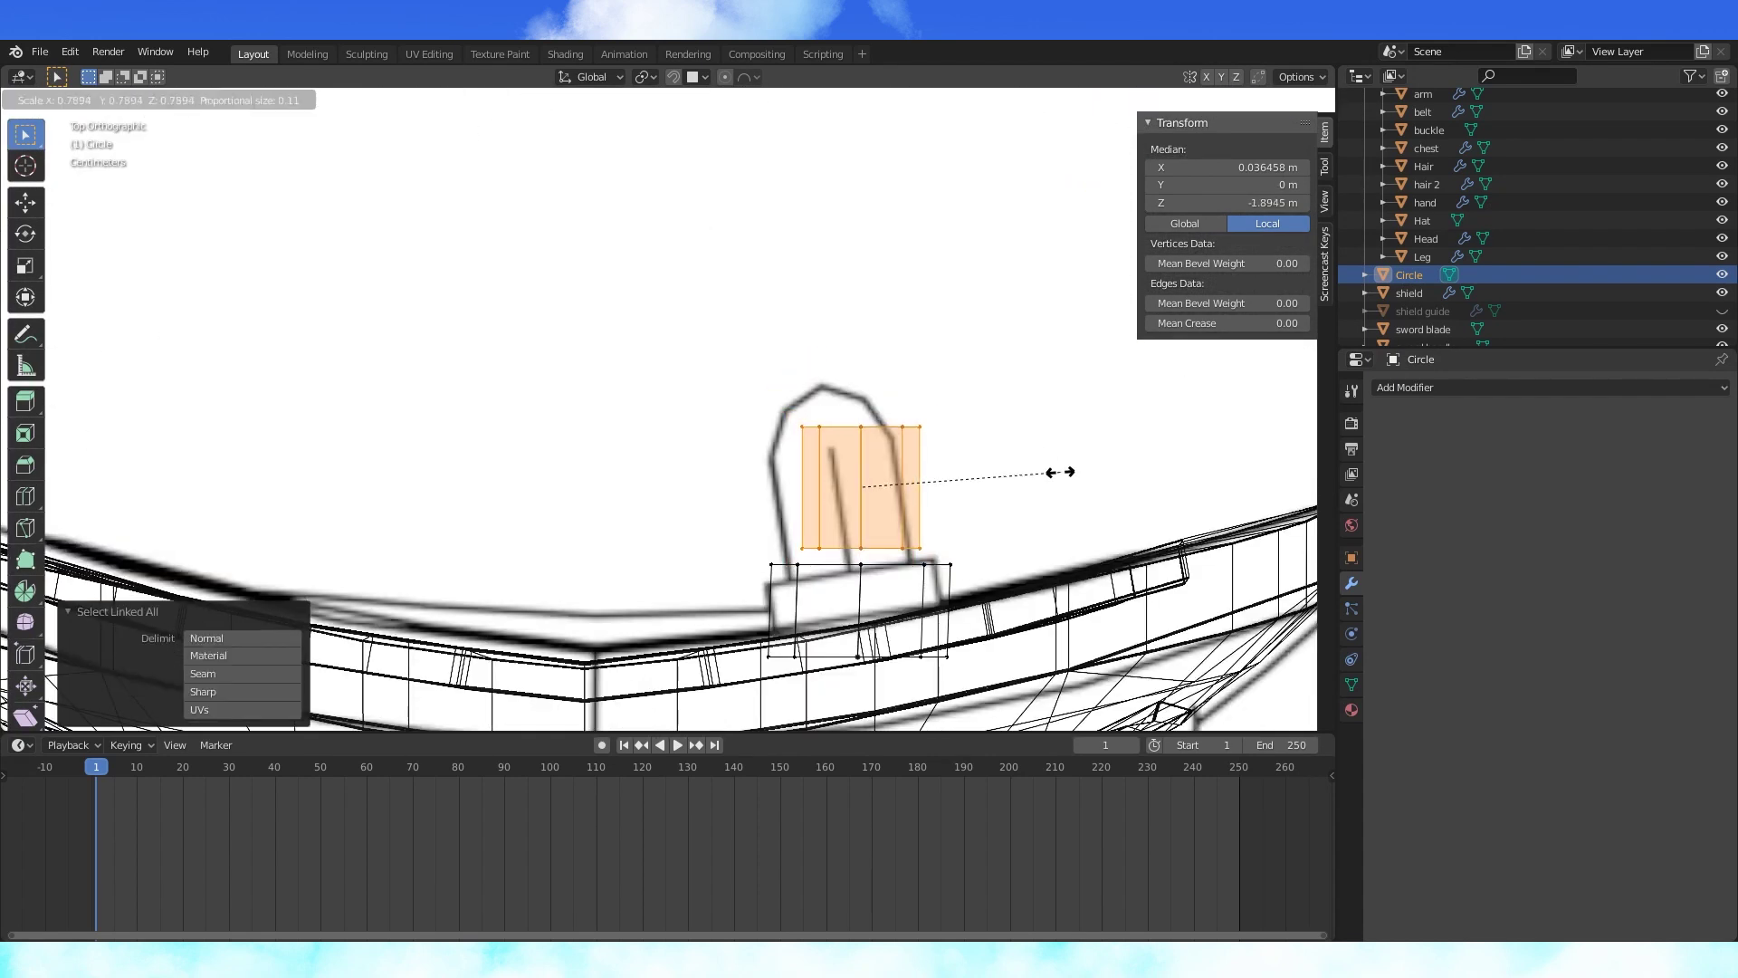
{"action": "left_click", "coordinate": [1062, 472]}
{"action": "key", "text": "g"}
{"action": "key", "text": "y"}
- Move the small cylinder's outer end ring along Y to fit the reference handle's depth
{"action": "left_click_drag", "start_coordinate": [779, 416], "coordinate": [955, 479]}
{"action": "key", "text": "g"}
{"action": "key", "text": "y"}
{"action": "left_click", "coordinate": [891, 461]}
- Snap the 3D cursor to the end ring's lowest vertex and extrude the ring twice around it, rotated 45° each time
{"action": "key", "text": "KP_3"}
{"action": "middle_click_drag", "start_coordinate": [898, 500], "coordinate": [822, 486], "text": "shift"}
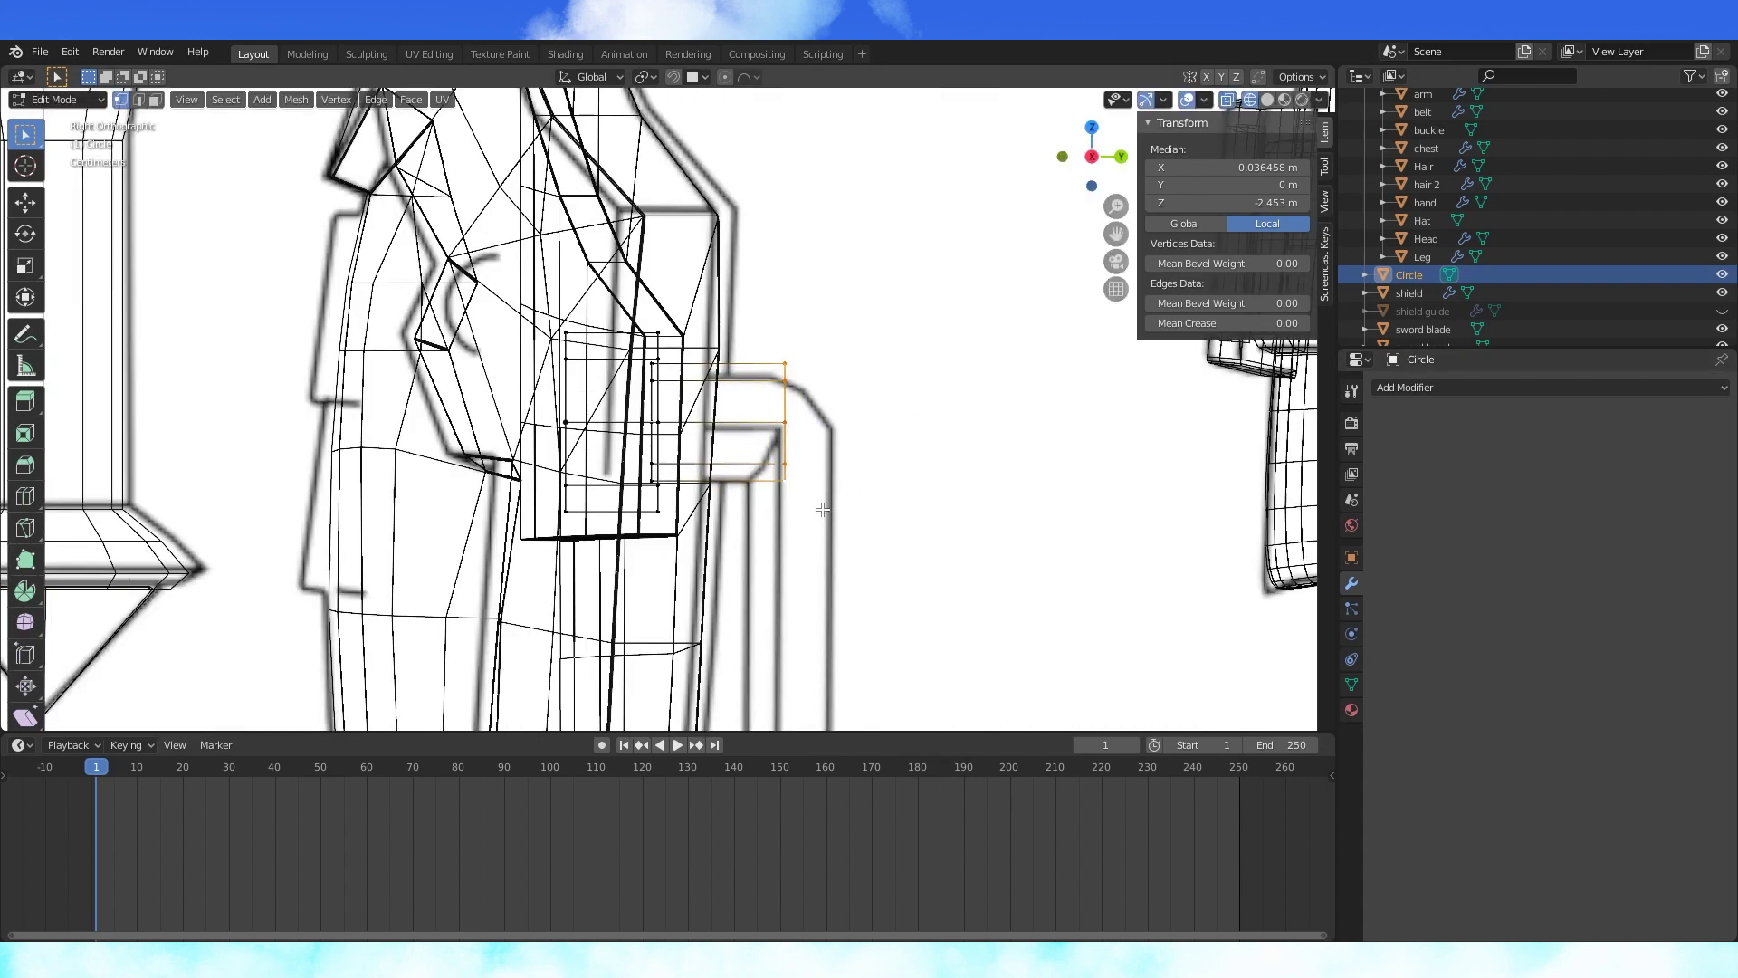
{"action": "key", "text": "shift+s"}
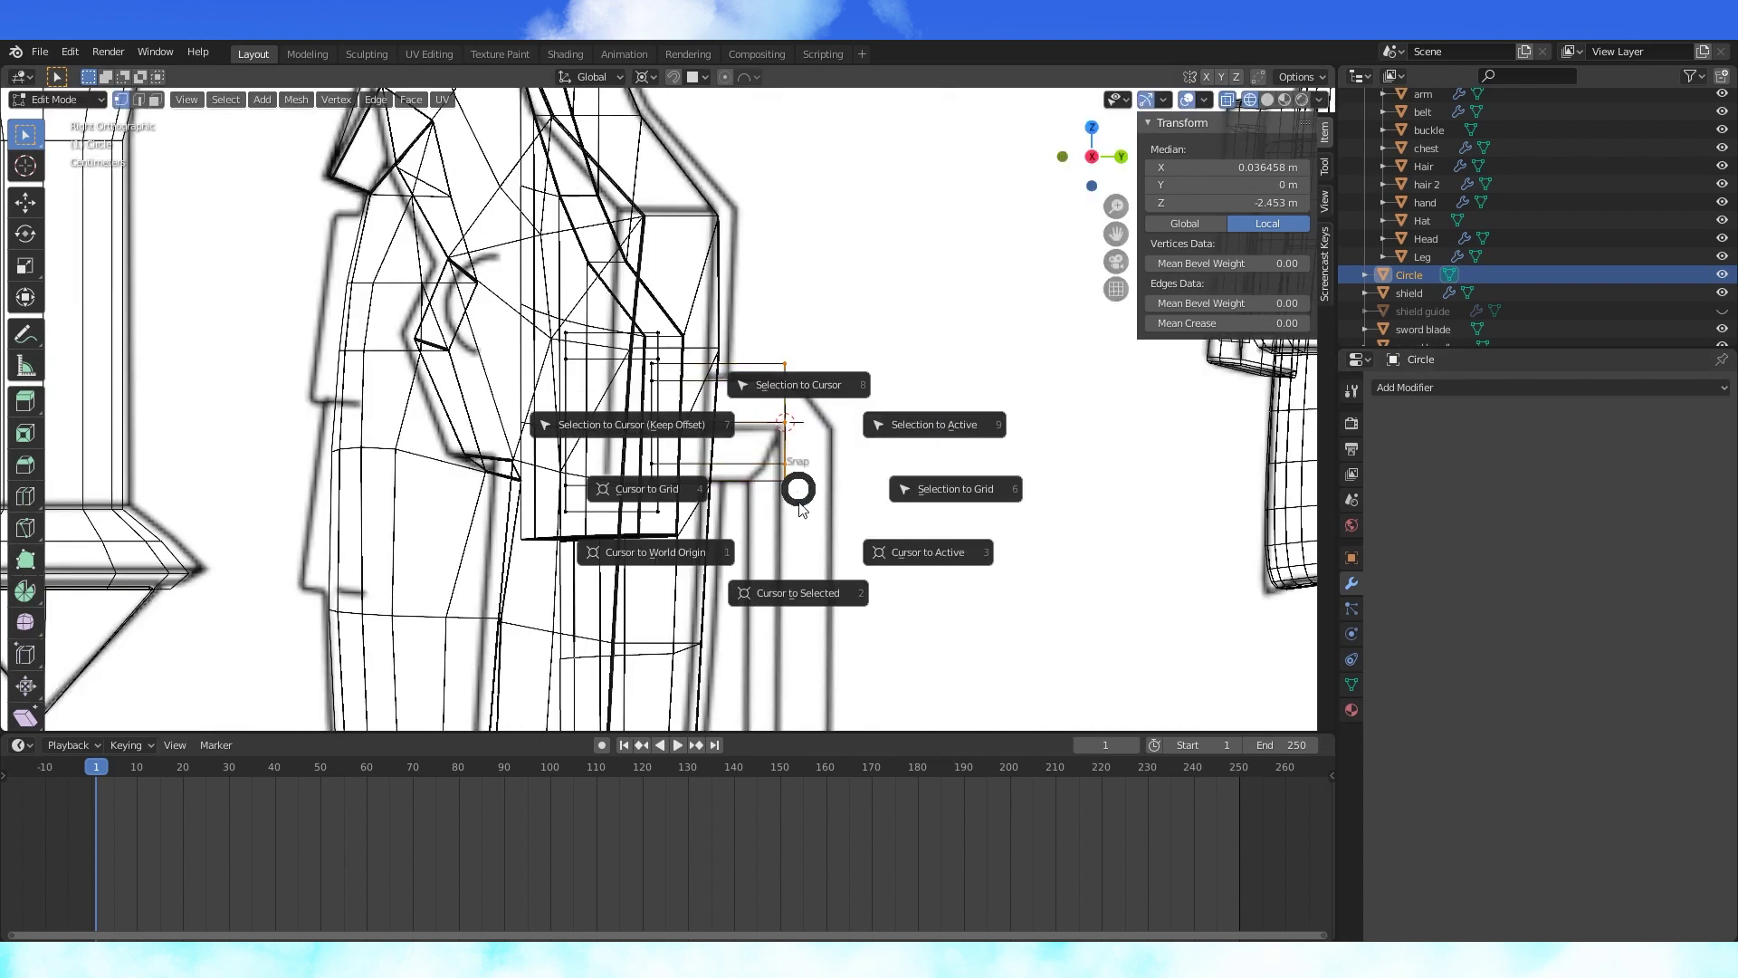
{"action": "left_click", "coordinate": [942, 559]}
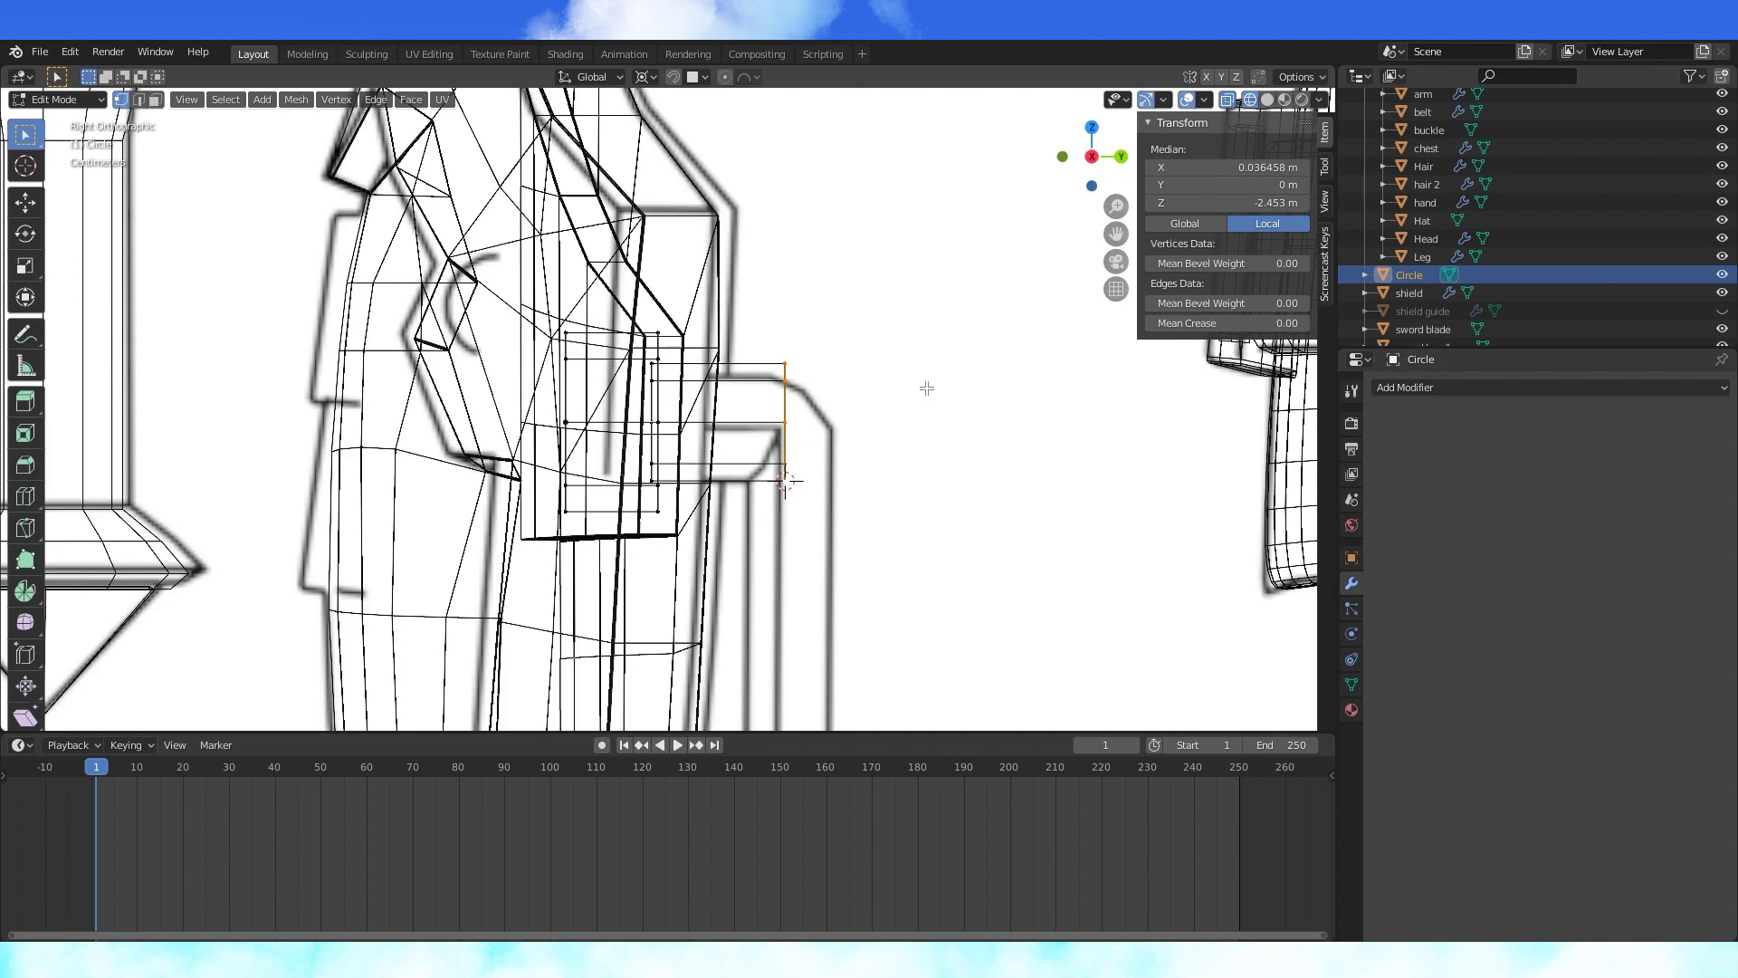
{"action": "key", "text": "e"}
{"action": "right_click", "coordinate": [928, 388]}
{"action": "type", "text": "r45"}
{"action": "left_click", "coordinate": [956, 410]}
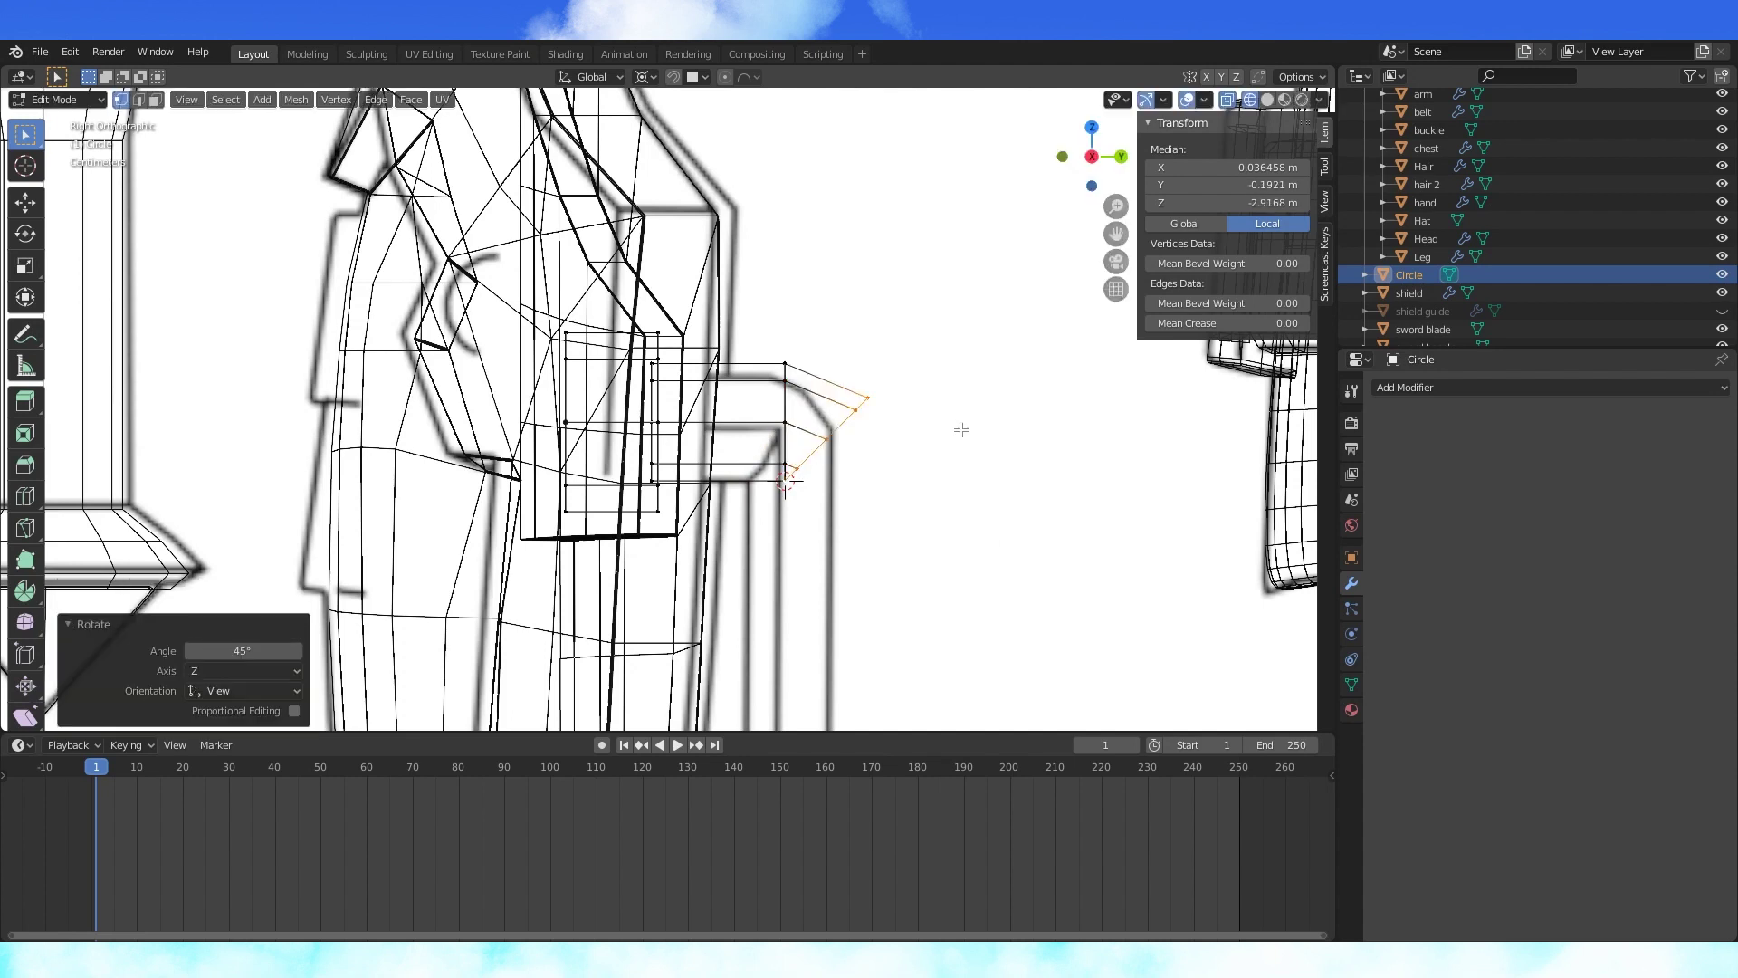
{"action": "type", "text": "45"}
{"action": "left_click", "coordinate": [961, 430]}
{"action": "scroll", "coordinate": [972, 543], "scroll_direction": "down", "scroll_amount": 2}
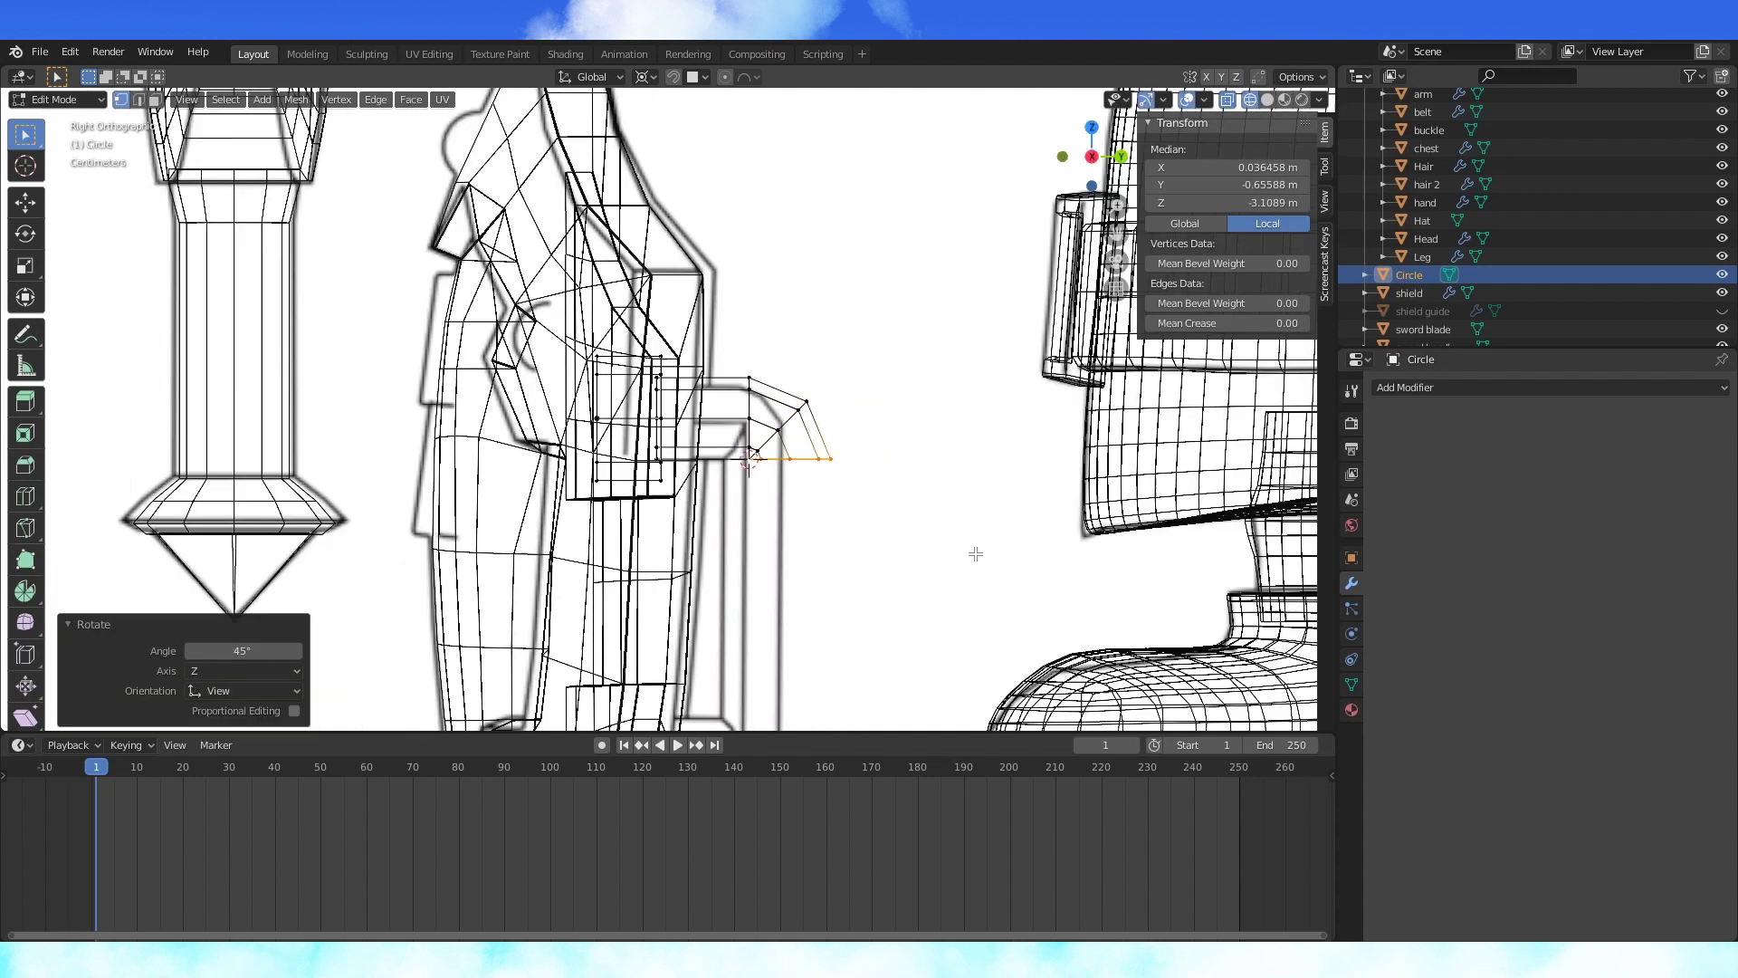
- Extrude the handle's end ring straight down to the lower bend of the reference to form the grip
{"action": "middle_click_drag", "start_coordinate": [885, 526], "coordinate": [850, 432], "text": "shift"}
{"action": "left_click", "coordinate": [823, 652]}
{"action": "middle_click_drag", "start_coordinate": [823, 653], "coordinate": [817, 448], "text": "shift"}
{"action": "left_click", "coordinate": [813, 467]}
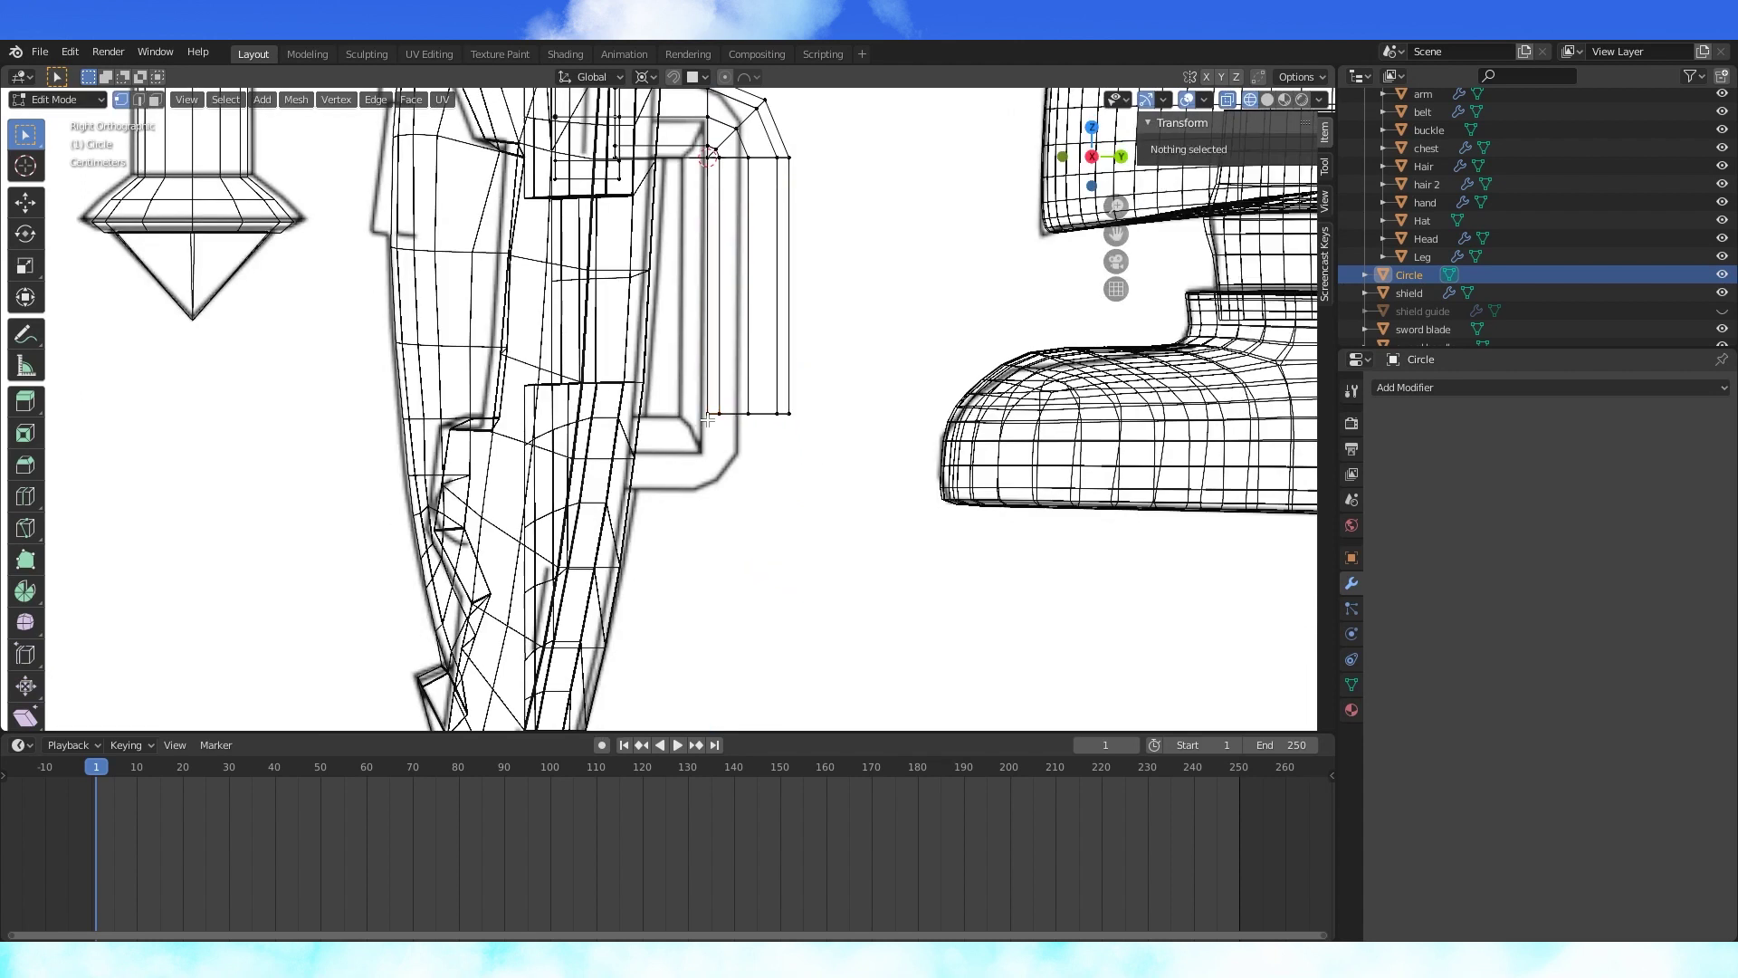
- Snap the 3D cursor to the grip's inner lower vertex and extrude the lower ring rotated 45° around it
{"action": "left_click", "coordinate": [707, 431]}
{"action": "key", "text": "shift+s"}
{"action": "left_click", "coordinate": [858, 512]}
{"action": "left_click", "coordinate": [755, 415], "text": "alt"}
{"action": "key", "text": "e"}
{"action": "right_click", "coordinate": [816, 450]}
{"action": "key", "text": "r"}
{"action": "key", "text": "4"}
{"action": "key", "text": "5"}
{"action": "key", "text": "Return"}
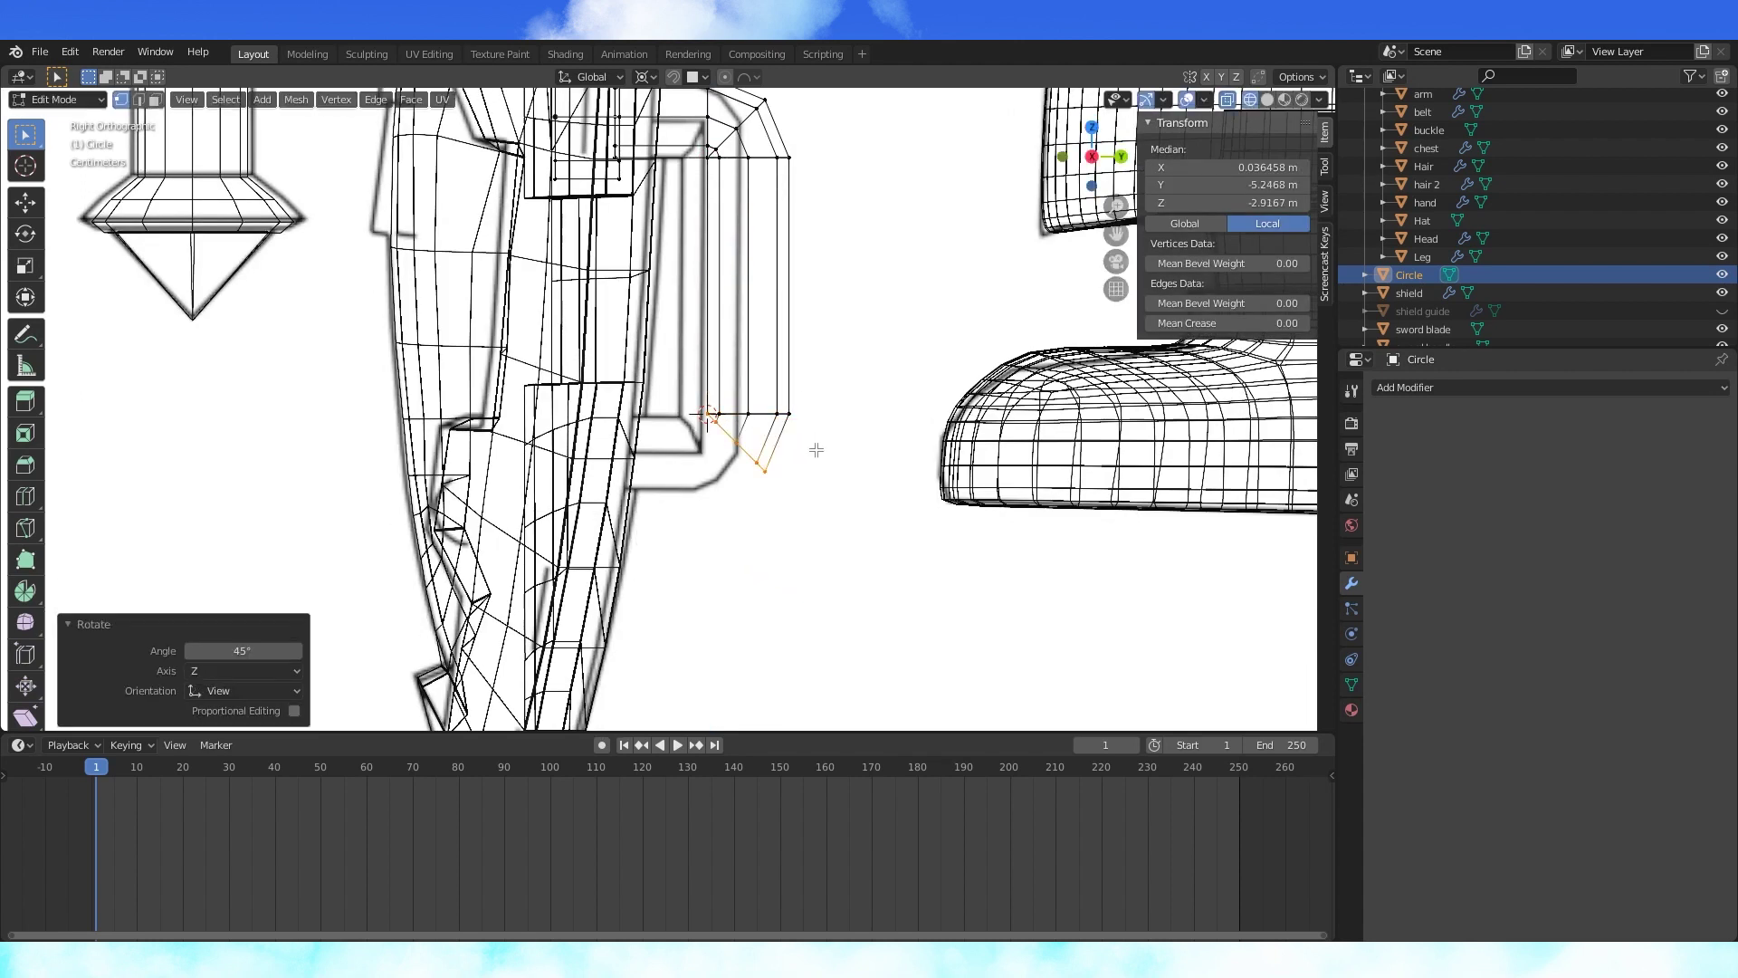
- Extrude the lower ring rotated another 45° and extrude it again along Y into the shield's back
{"action": "key", "text": "e"}
{"action": "right_click", "coordinate": [817, 450]}
{"action": "key", "text": "r"}
{"action": "key", "text": "4"}
{"action": "key", "text": "5"}
{"action": "key", "text": "Return"}
{"action": "key", "text": "e"}
{"action": "right_click", "coordinate": [817, 450]}
{"action": "key", "text": "g"}
{"action": "key", "text": "y"}
{"action": "left_click", "coordinate": [740, 450]}
{"action": "middle_click_drag", "start_coordinate": [740, 450], "coordinate": [755, 511], "text": "shift"}
- Duplicate the upper base disc and move the copy down along Z to the handle's lower end
{"action": "left_click", "coordinate": [632, 242]}
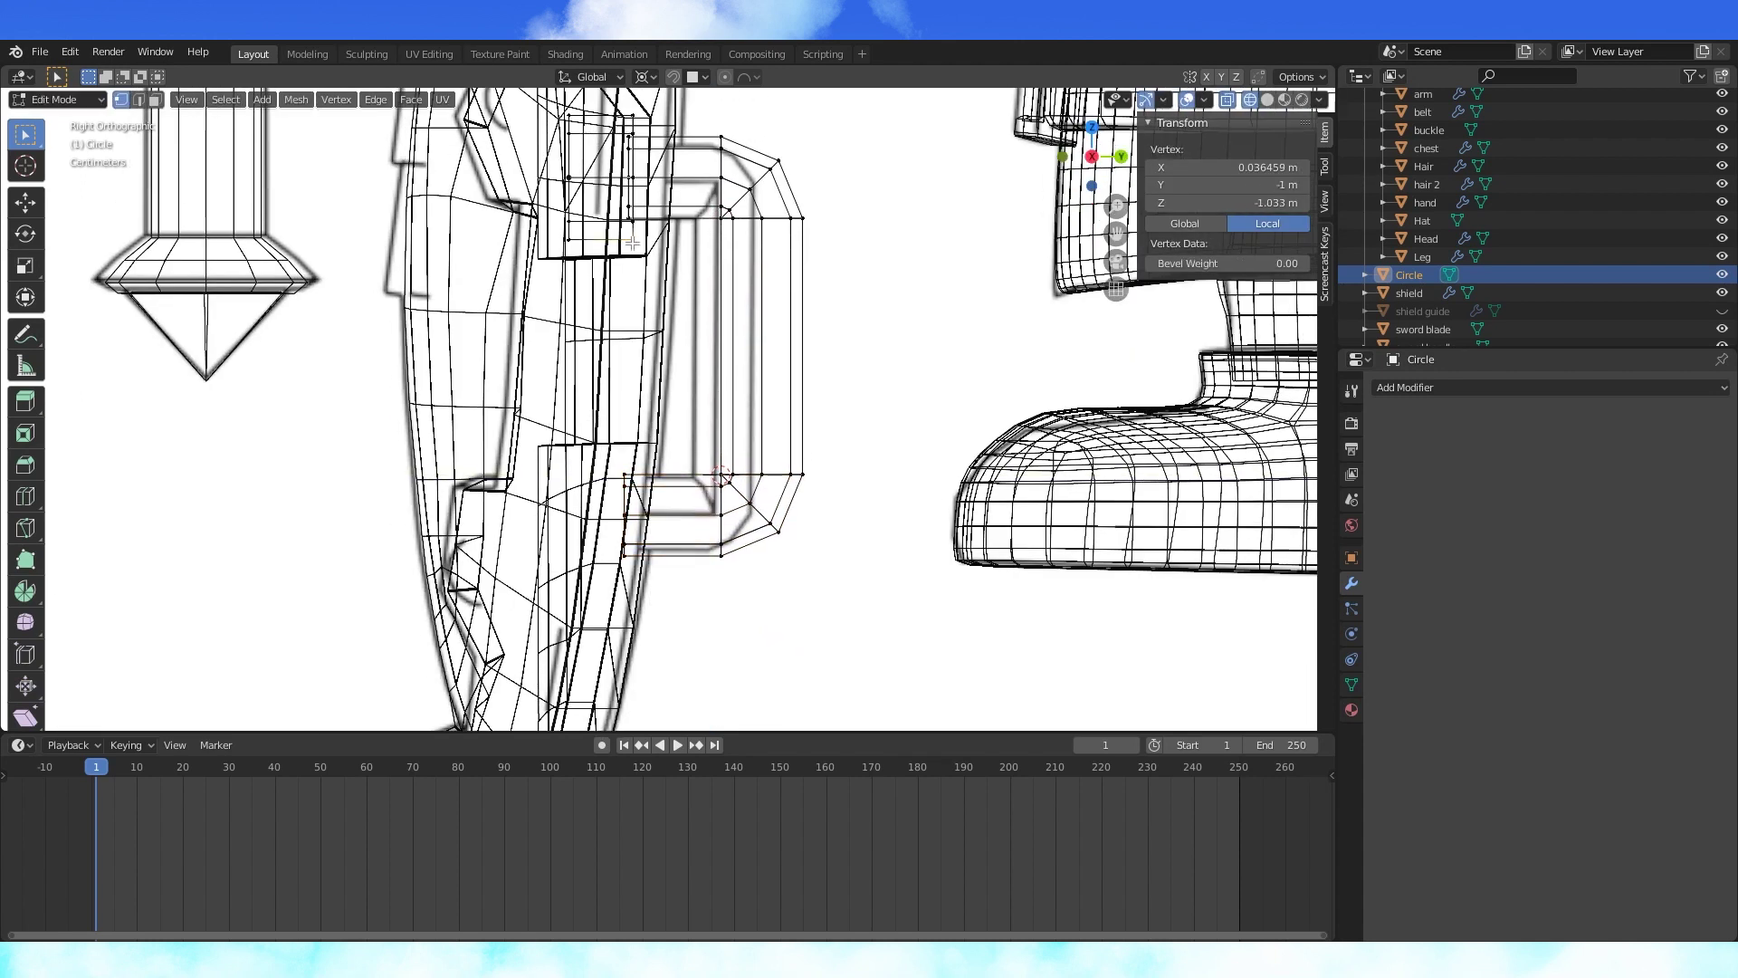
{"action": "key", "text": "ctrl+l"}
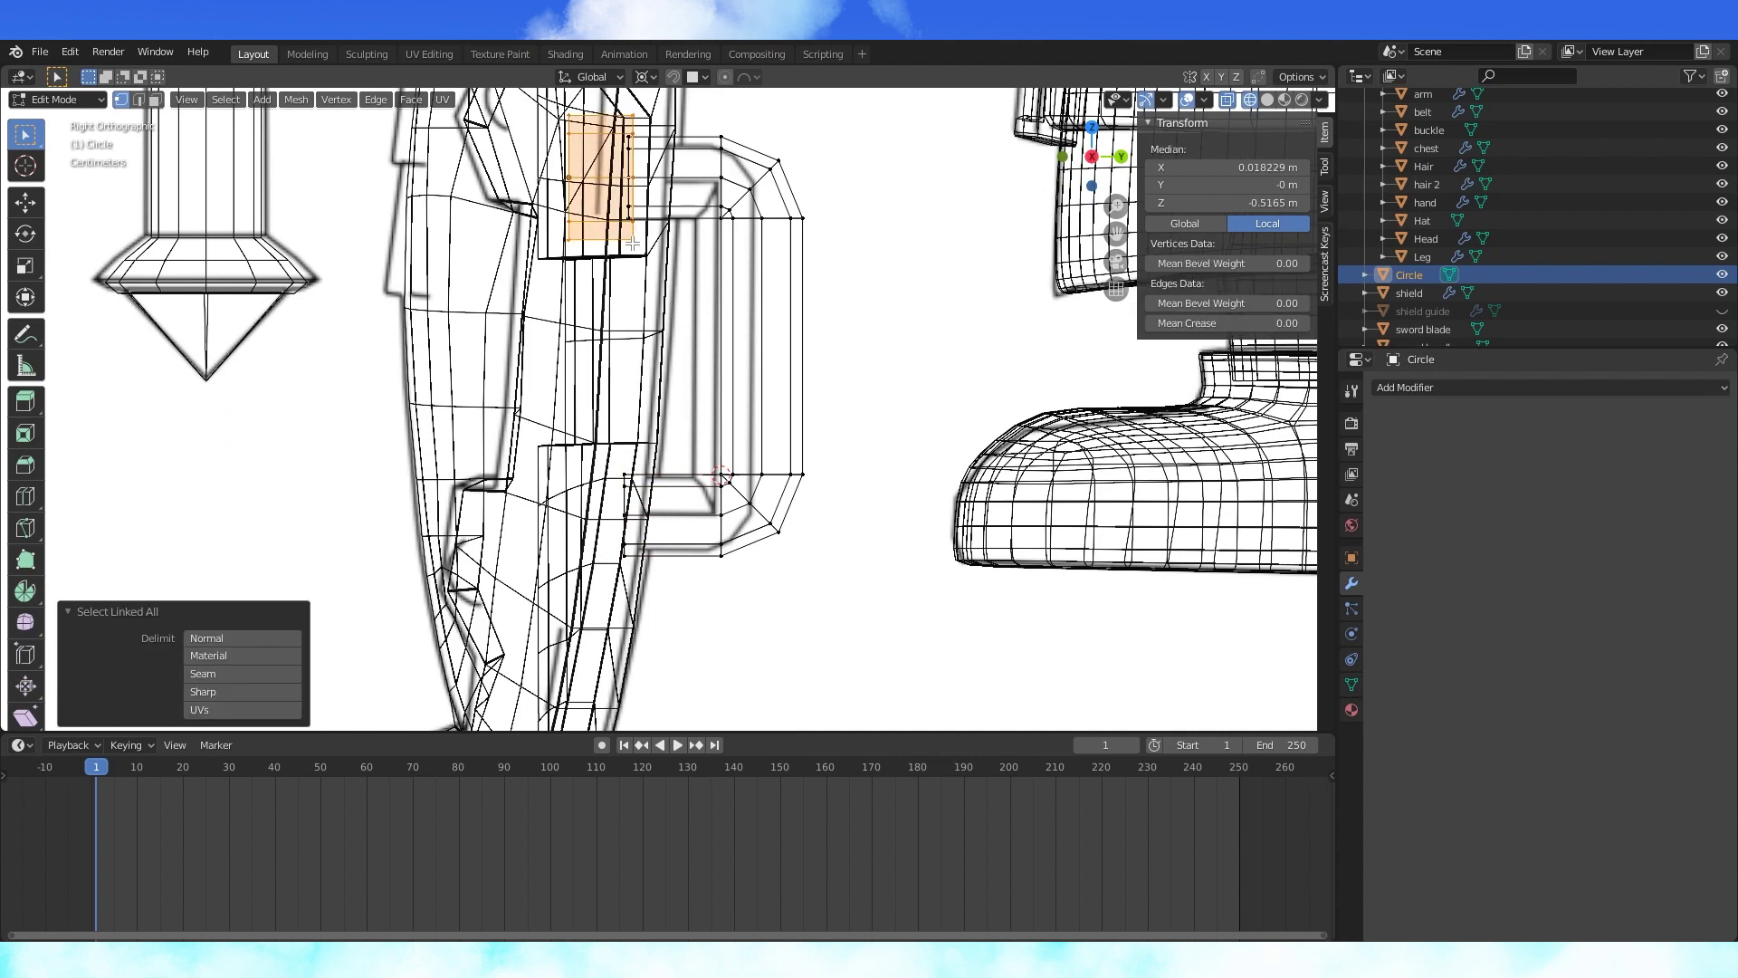
{"action": "key", "text": "shift+d"}
{"action": "right_click", "coordinate": [632, 243]}
{"action": "scroll", "coordinate": [636, 246], "scroll_direction": "down", "scroll_amount": 2}
{"action": "key", "text": "g"}
{"action": "key", "text": "z"}
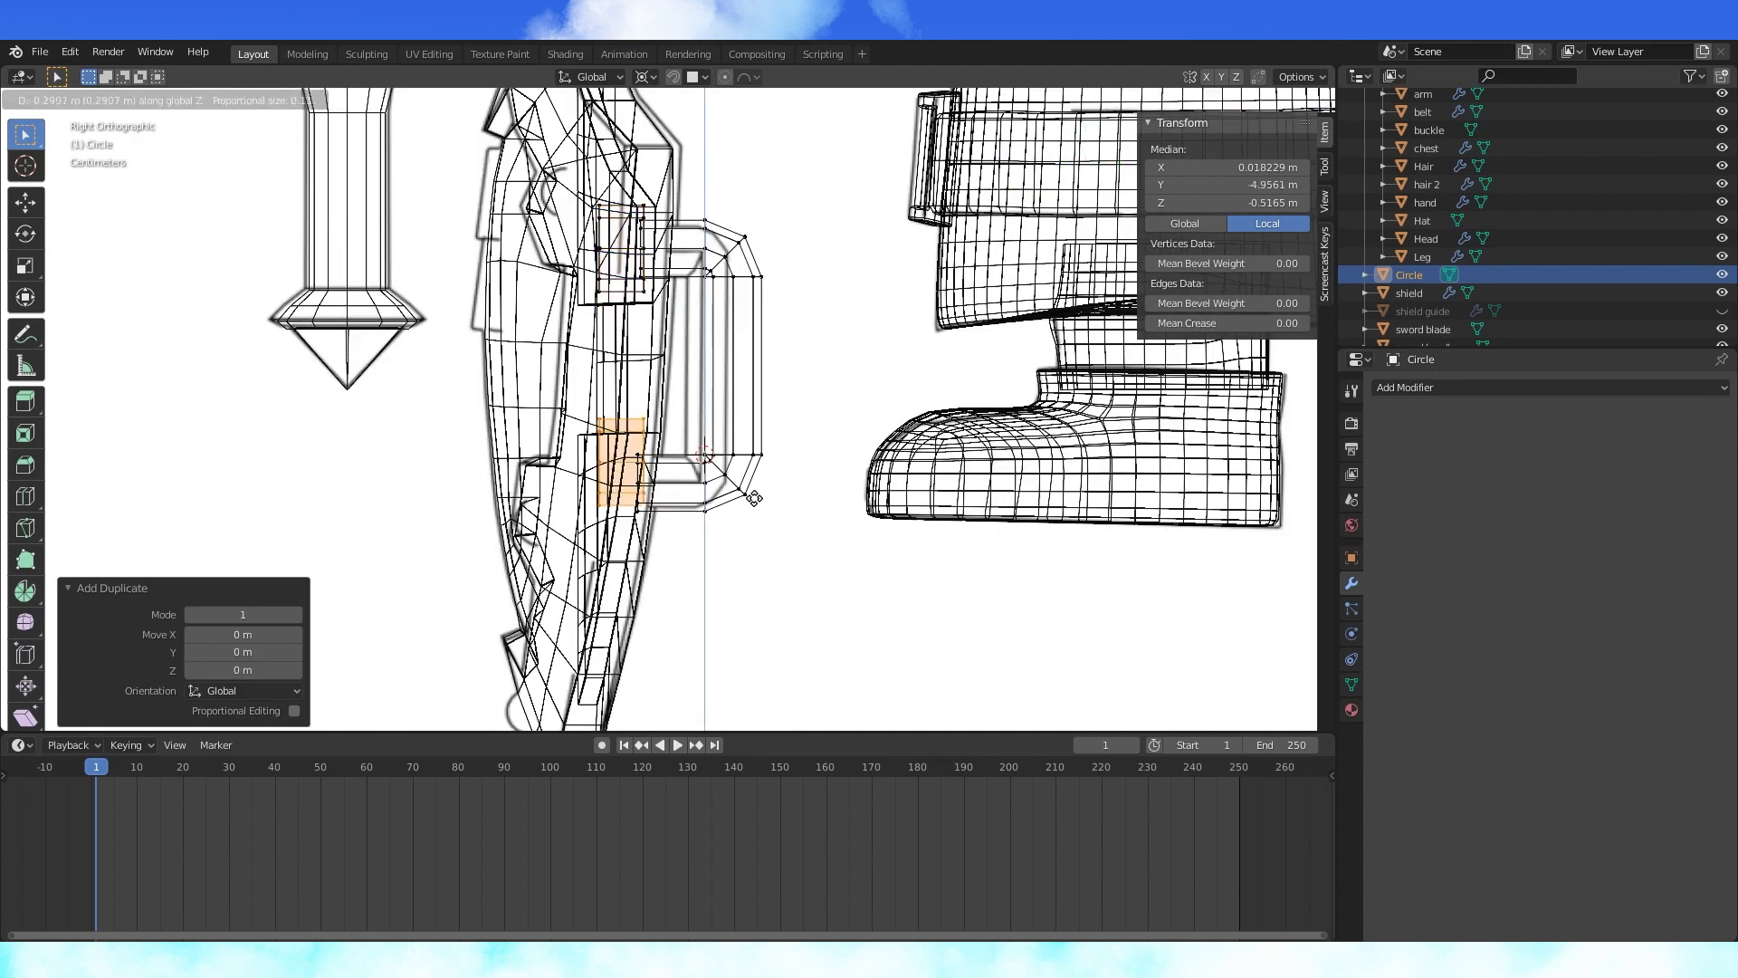
{"action": "left_click", "coordinate": [746, 509]}
- Rotate the whole handle by -8.88° in the top view and move it onto the reference outline
{"action": "key", "text": "a"}
{"action": "middle_click_drag", "start_coordinate": [734, 255], "coordinate": [741, 267]}
{"action": "key", "text": "KP_7"}
{"action": "key", "text": "r"}
{"action": "left_click", "coordinate": [796, 261]}
{"action": "key", "text": "g"}
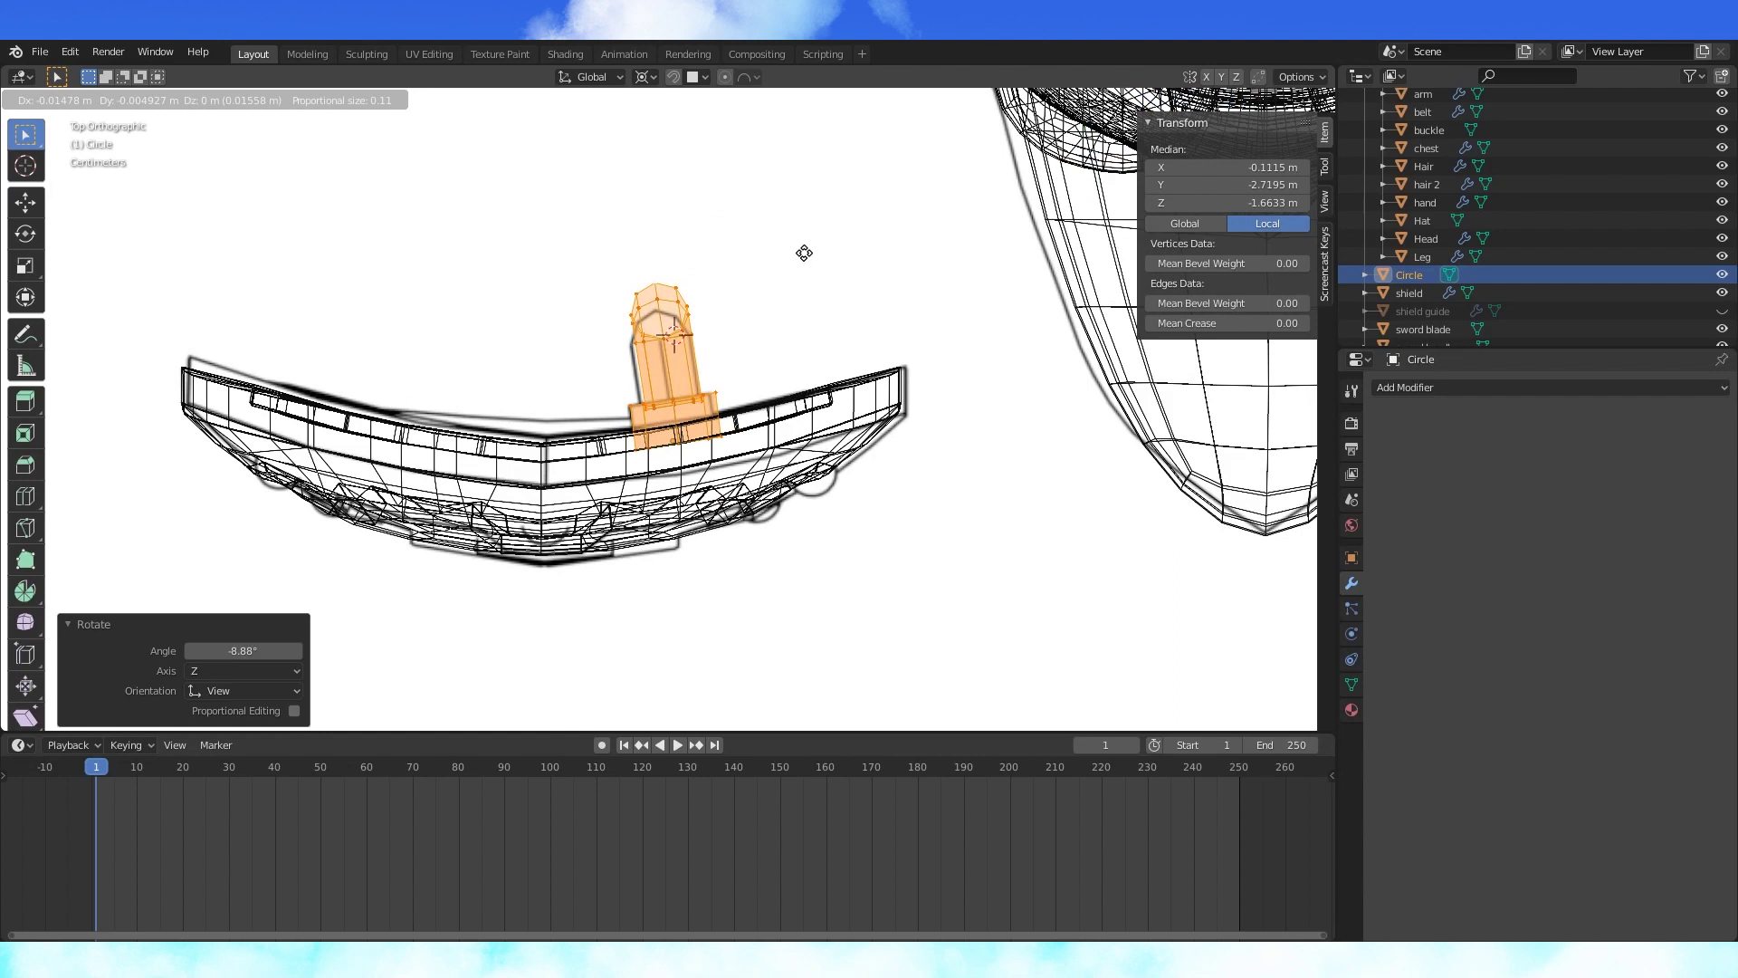
{"action": "left_click", "coordinate": [800, 253]}
- Scale the handle's bar by 0.726 without its base discs and reposition it in the top view
{"action": "left_click", "coordinate": [674, 312]}
{"action": "key", "text": "ctrl+l"}
{"action": "key", "text": "KP_3"}
{"action": "scroll", "coordinate": [897, 340], "scroll_direction": "up", "scroll_amount": 1}
{"action": "key", "text": "s"}
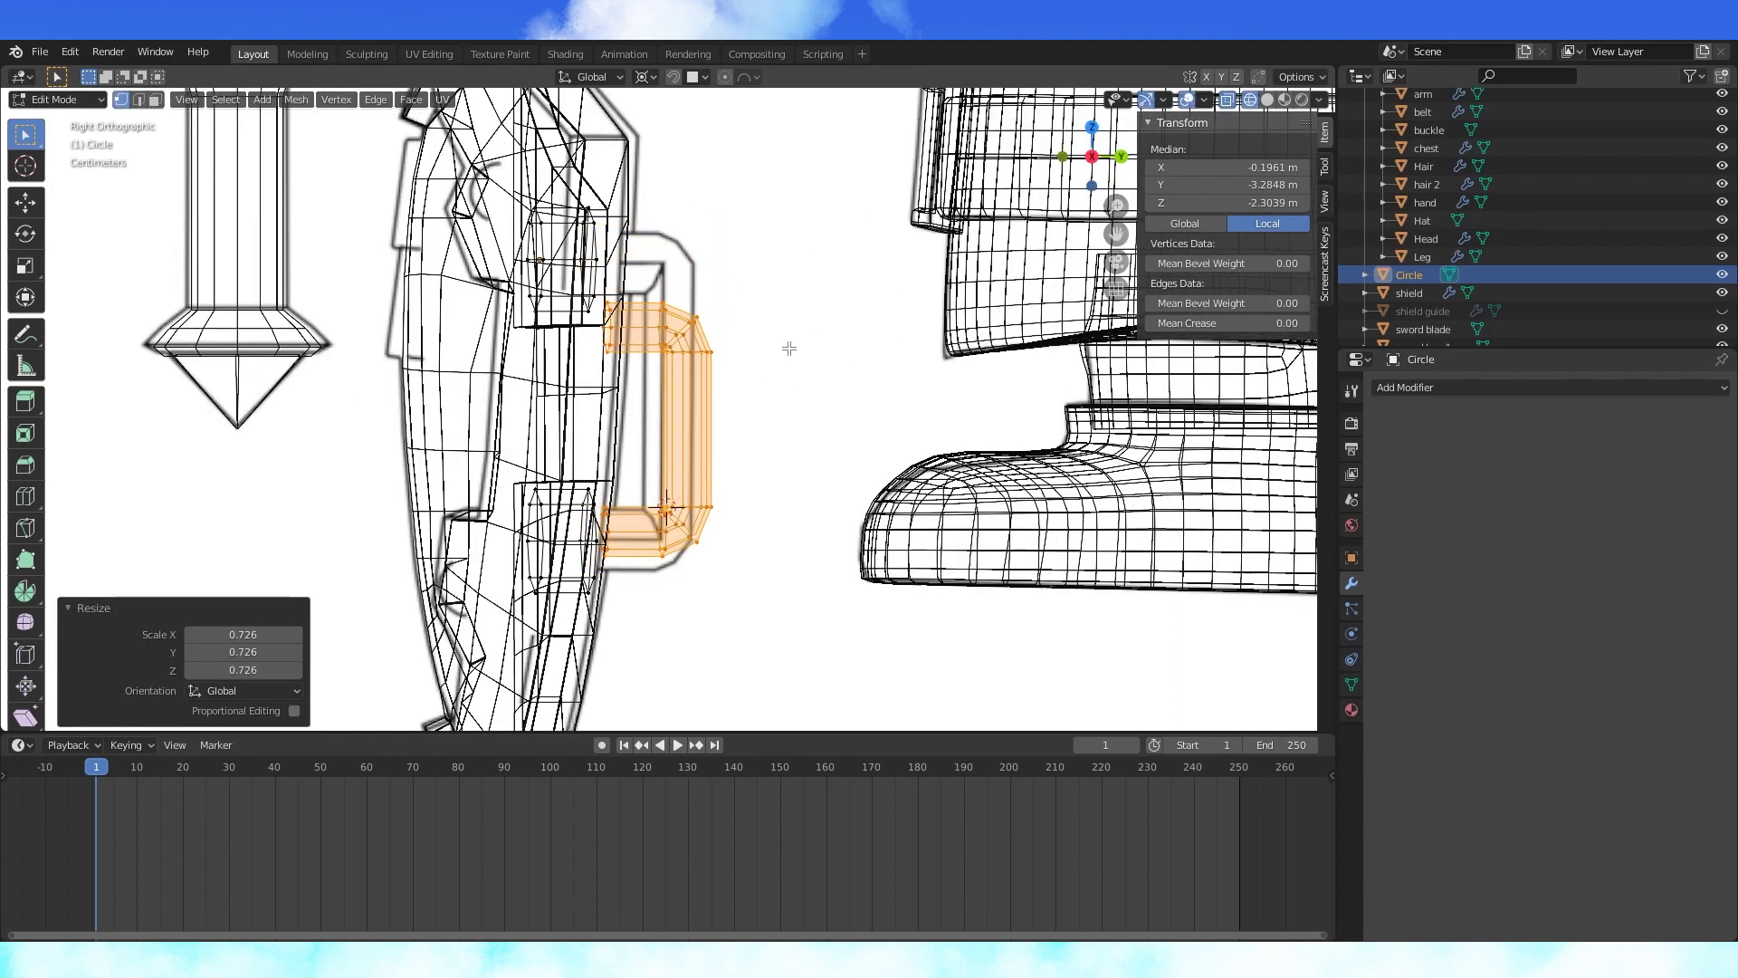
{"action": "key", "text": "KP_7"}
{"action": "key", "text": "g"}
{"action": "left_click", "coordinate": [788, 377]}
- Move the bar's upper end up along Z to match the reference and shift it 0.00713 m along Y
{"action": "key", "text": "KP_3"}
{"action": "middle_click_drag", "start_coordinate": [753, 349], "coordinate": [781, 376], "text": "shift"}
{"action": "left_click", "coordinate": [753, 404]}
{"action": "key", "text": "ctrl+l"}
{"action": "mouse_move", "coordinate": [714, 390]}
{"action": "left_mouse_down"}
{"action": "mouse_move", "coordinate": [603, 389]}
{"action": "mouse_move", "coordinate": [700, 358]}
{"action": "left_mouse_up"}
{"action": "scroll", "coordinate": [706, 276], "scroll_direction": "up", "scroll_amount": 2}
{"action": "middle_click_drag", "start_coordinate": [707, 274], "coordinate": [710, 314], "text": "shift"}
{"action": "key", "text": "g"}
{"action": "key", "text": "z"}
{"action": "left_click", "coordinate": [709, 206]}
{"action": "key", "text": "g"}
{"action": "key", "text": "y"}
{"action": "left_click", "coordinate": [773, 215]}
- Select the bar's lower end without the base discs, move it along Z to the reference and adjust its scale
{"action": "middle_click_drag", "start_coordinate": [738, 651], "coordinate": [747, 499], "text": "shift"}
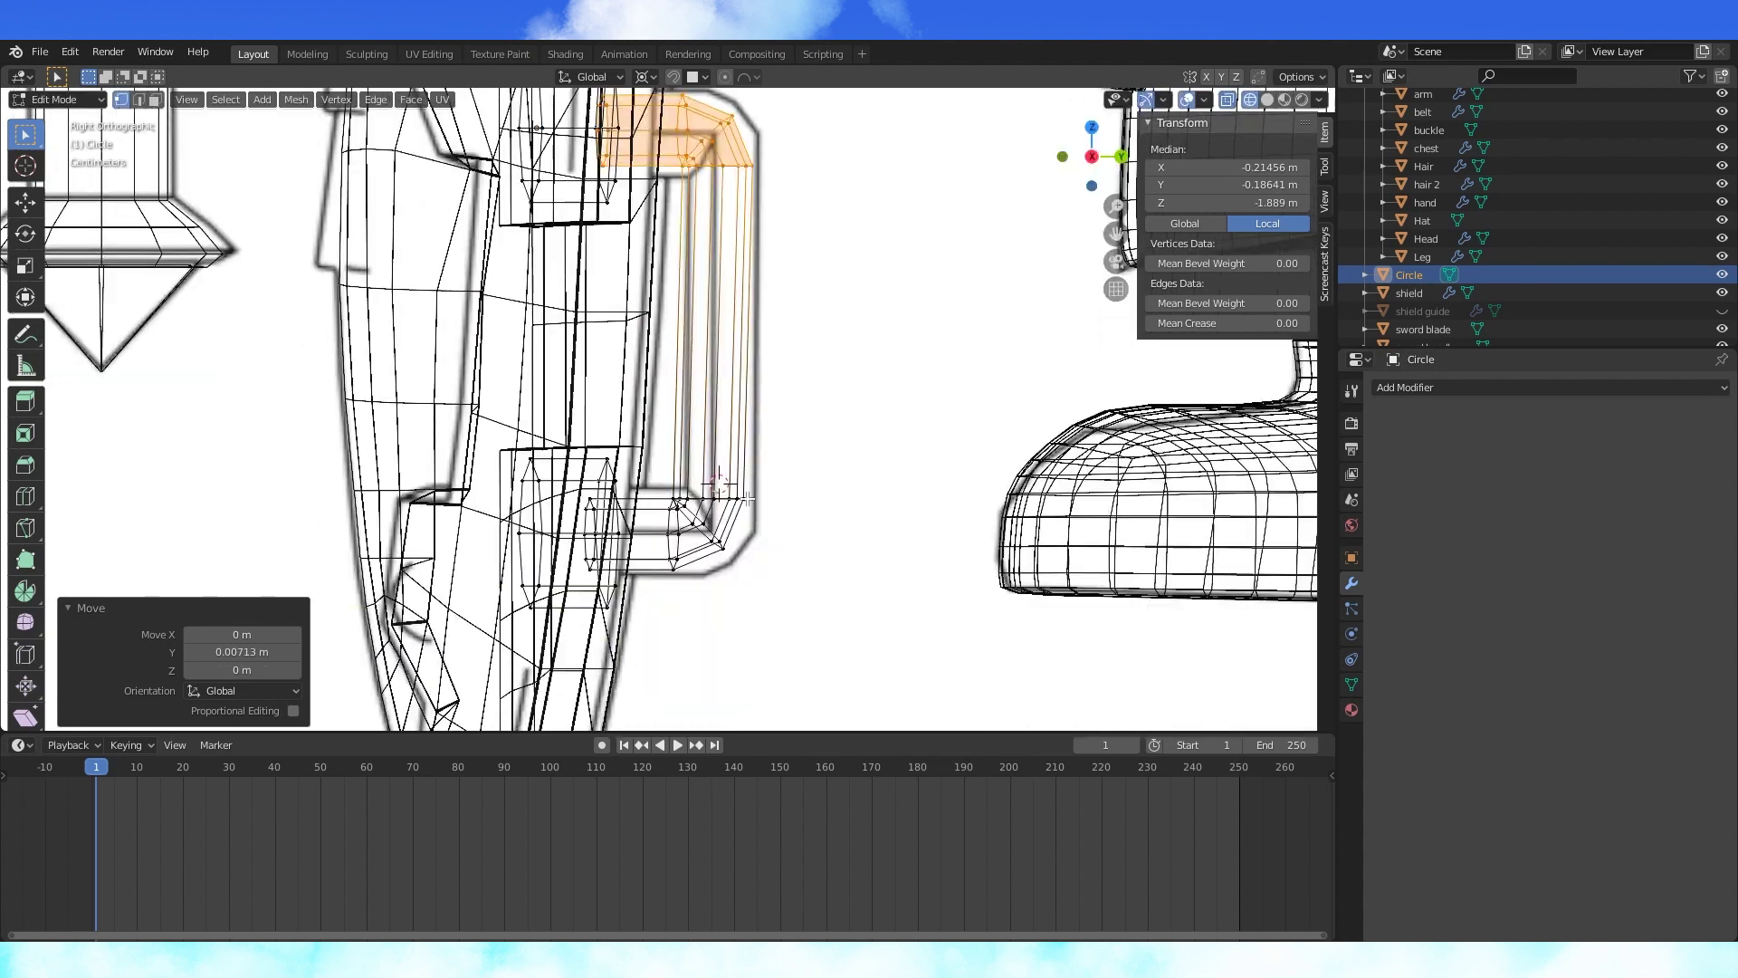
{"action": "scroll", "coordinate": [724, 541], "scroll_direction": "down", "scroll_amount": 2}
{"action": "key", "text": "ctrl+i"}
{"action": "key", "text": "shift+l"}
{"action": "scroll", "coordinate": [619, 541], "scroll_direction": "up", "scroll_amount": 4}
{"action": "middle_click_drag", "start_coordinate": [620, 540], "coordinate": [723, 246], "text": "shift"}
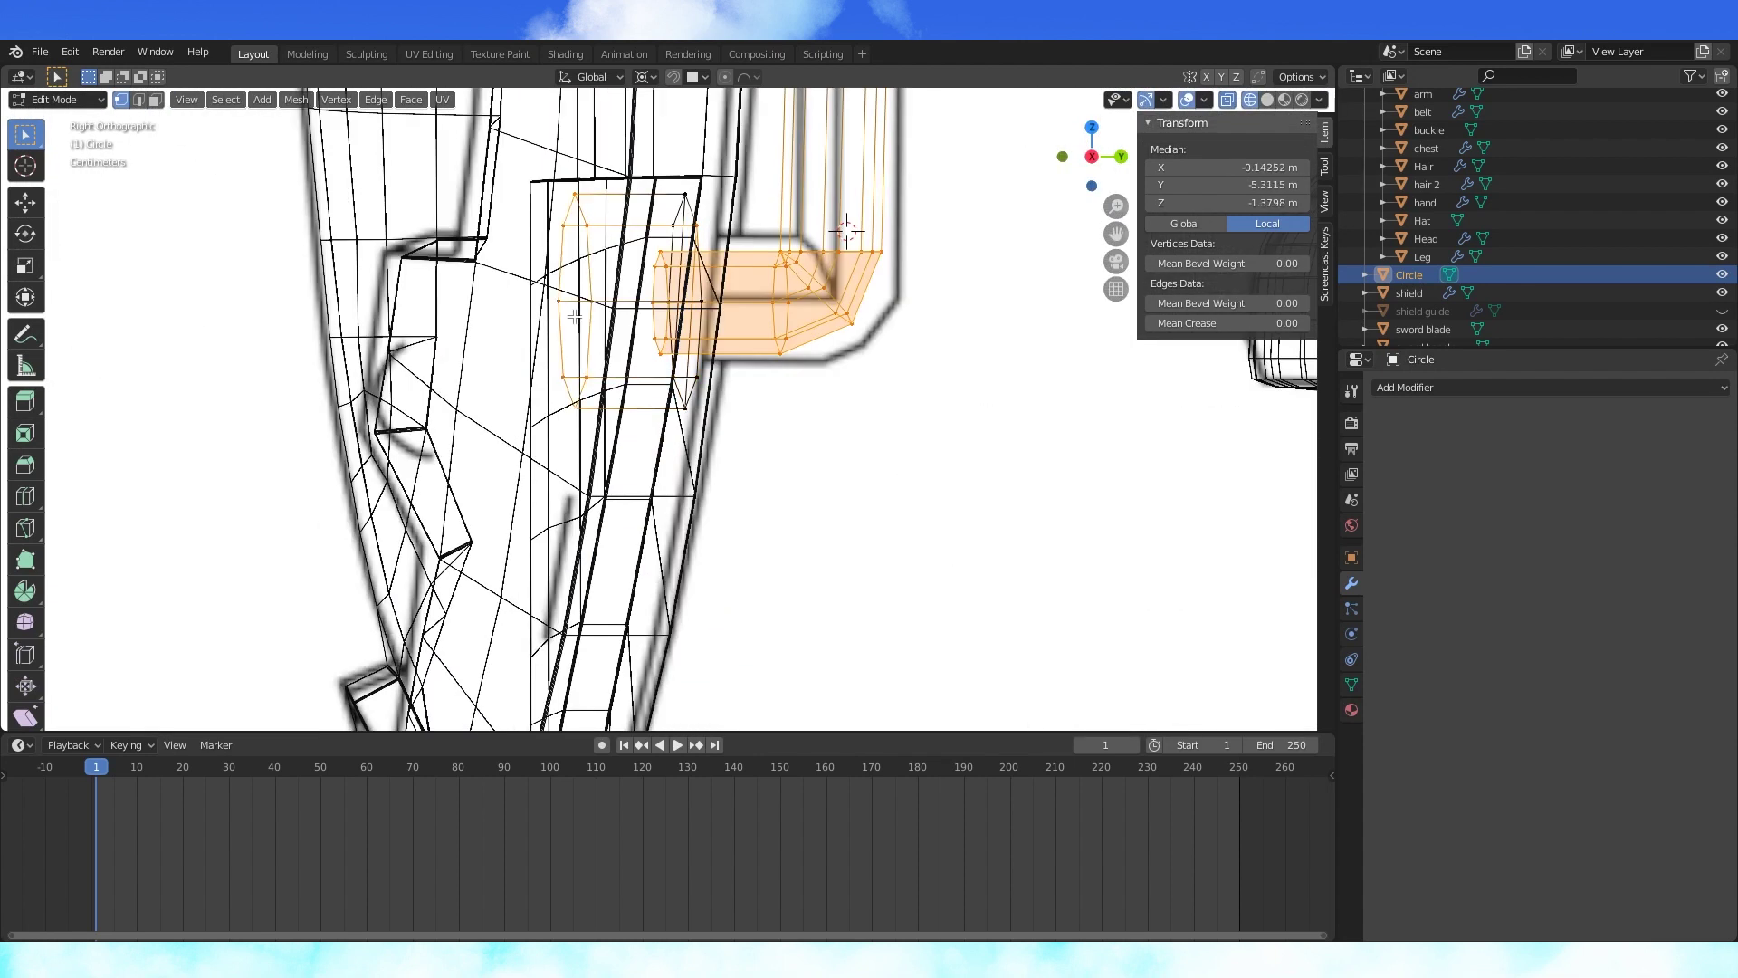
{"action": "key", "text": "shift+l"}
{"action": "middle_click_drag", "start_coordinate": [593, 312], "coordinate": [583, 420], "text": "shift"}
{"action": "scroll", "coordinate": [583, 420], "scroll_direction": "down", "scroll_amount": 1}
{"action": "key", "text": "g"}
{"action": "key", "text": "z"}
{"action": "left_click", "coordinate": [892, 399]}
{"action": "key", "text": "s"}
{"action": "left_click", "coordinate": [909, 403]}
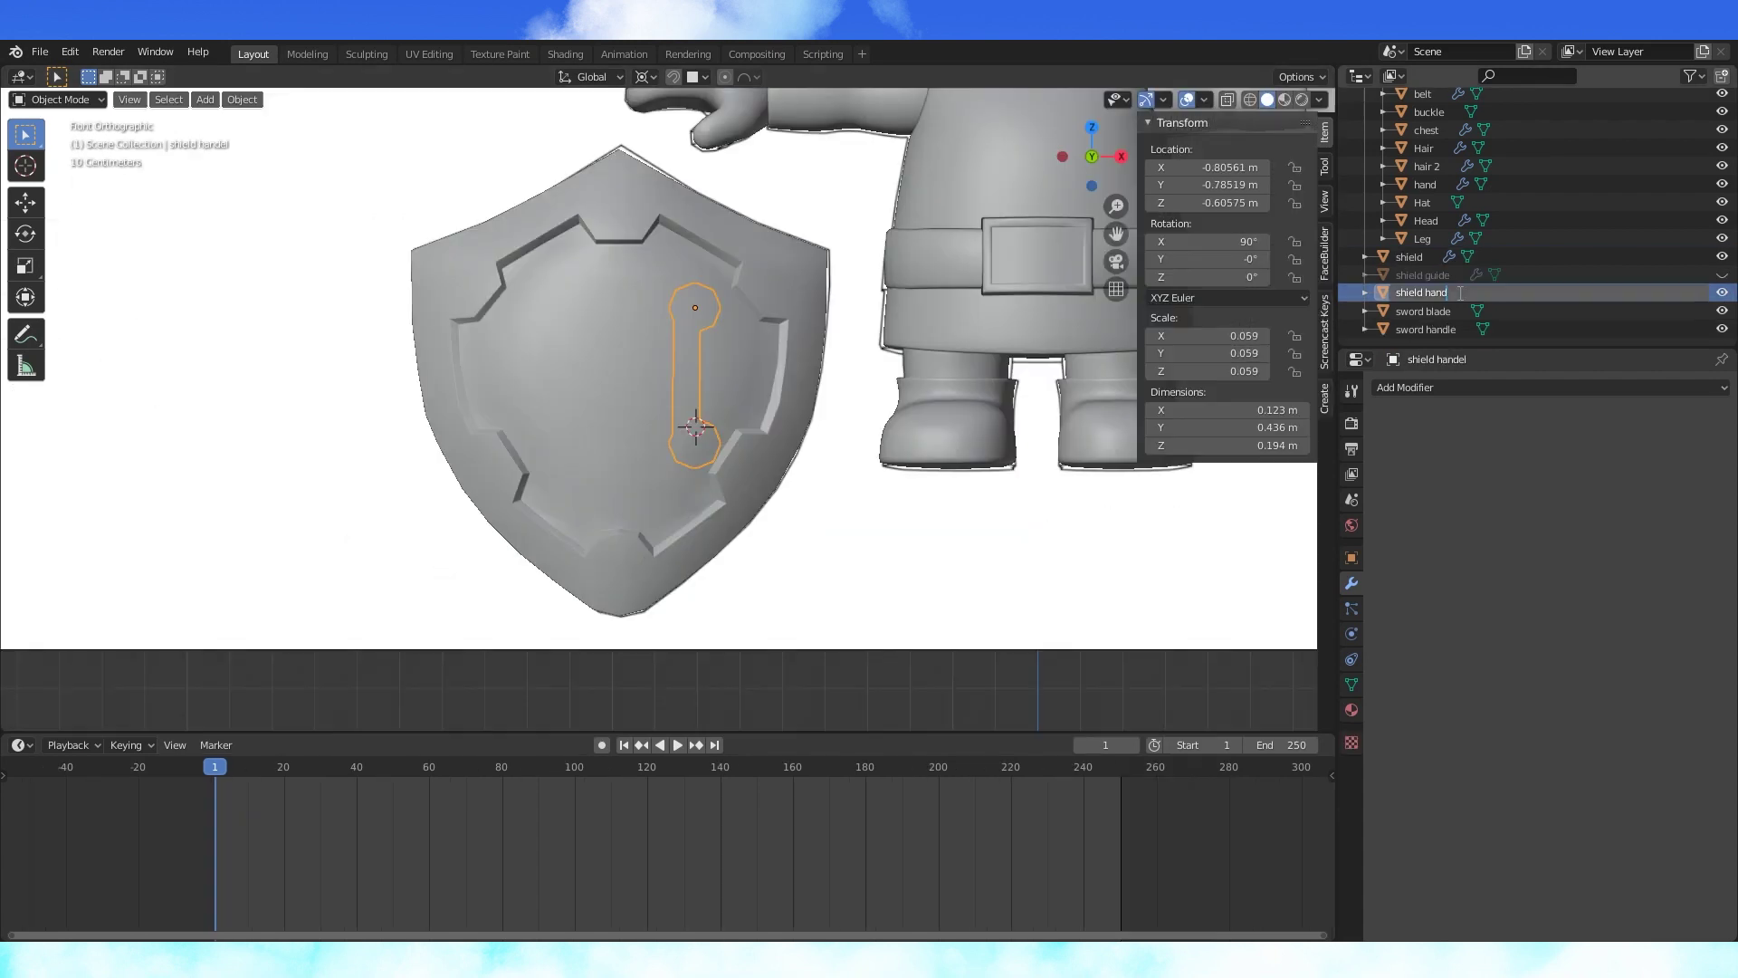
- Rename the handle object as shield handle
{"action": "type", "text": "le"}
{"action": "key", "text": "Return"}
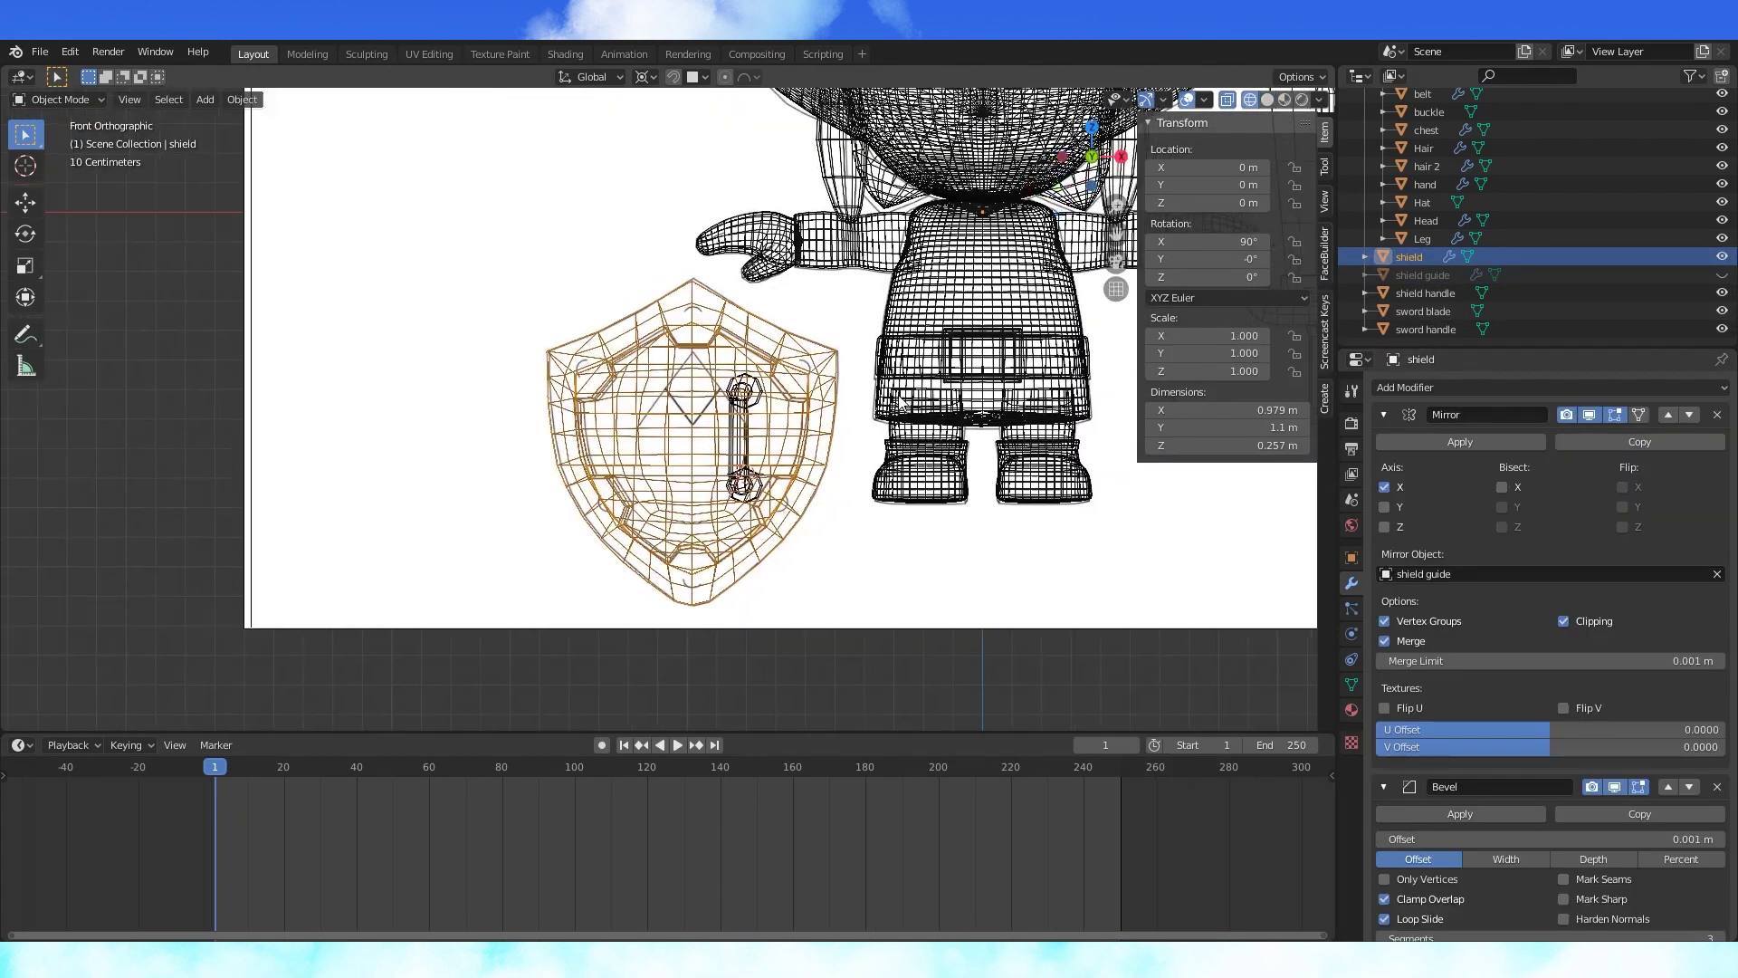
- Add a UV sphere mesh at the 3D cursor and open it for editing
{"action": "key", "text": "shift+a"}
{"action": "mouse_move", "coordinate": [757, 395]}
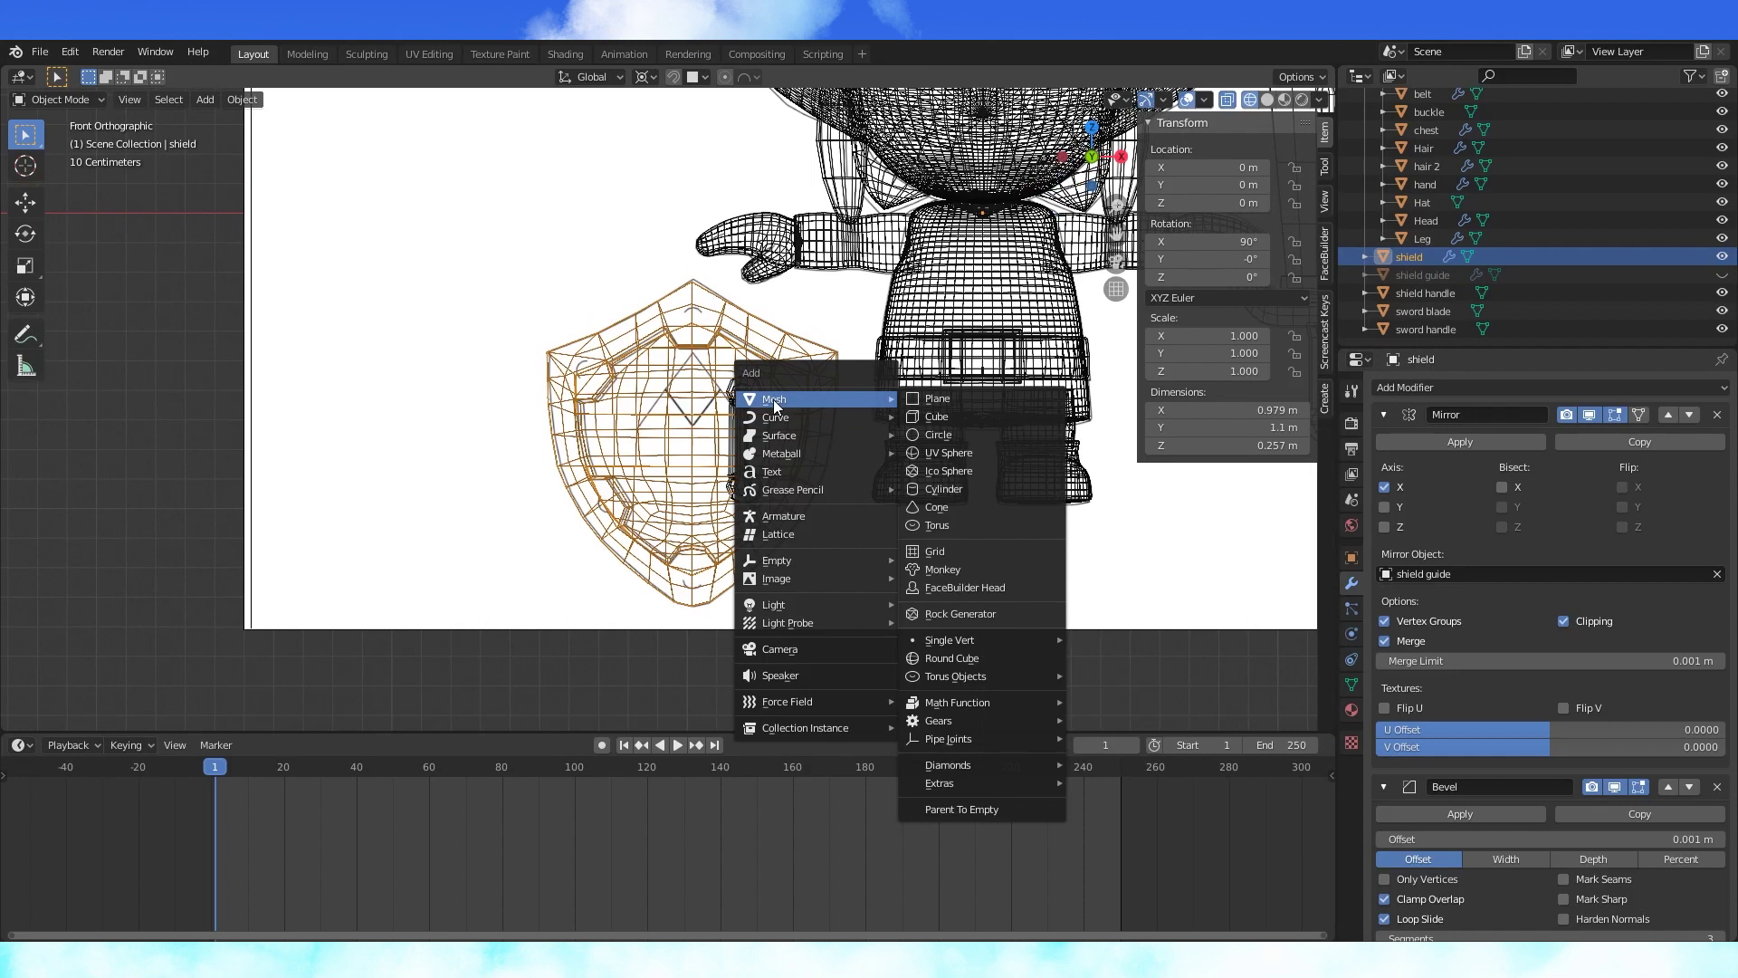
{"action": "left_click", "coordinate": [947, 471]}
{"action": "key", "text": "Tab"}
{"action": "scroll", "coordinate": [722, 453], "scroll_direction": "up", "scroll_amount": 3}
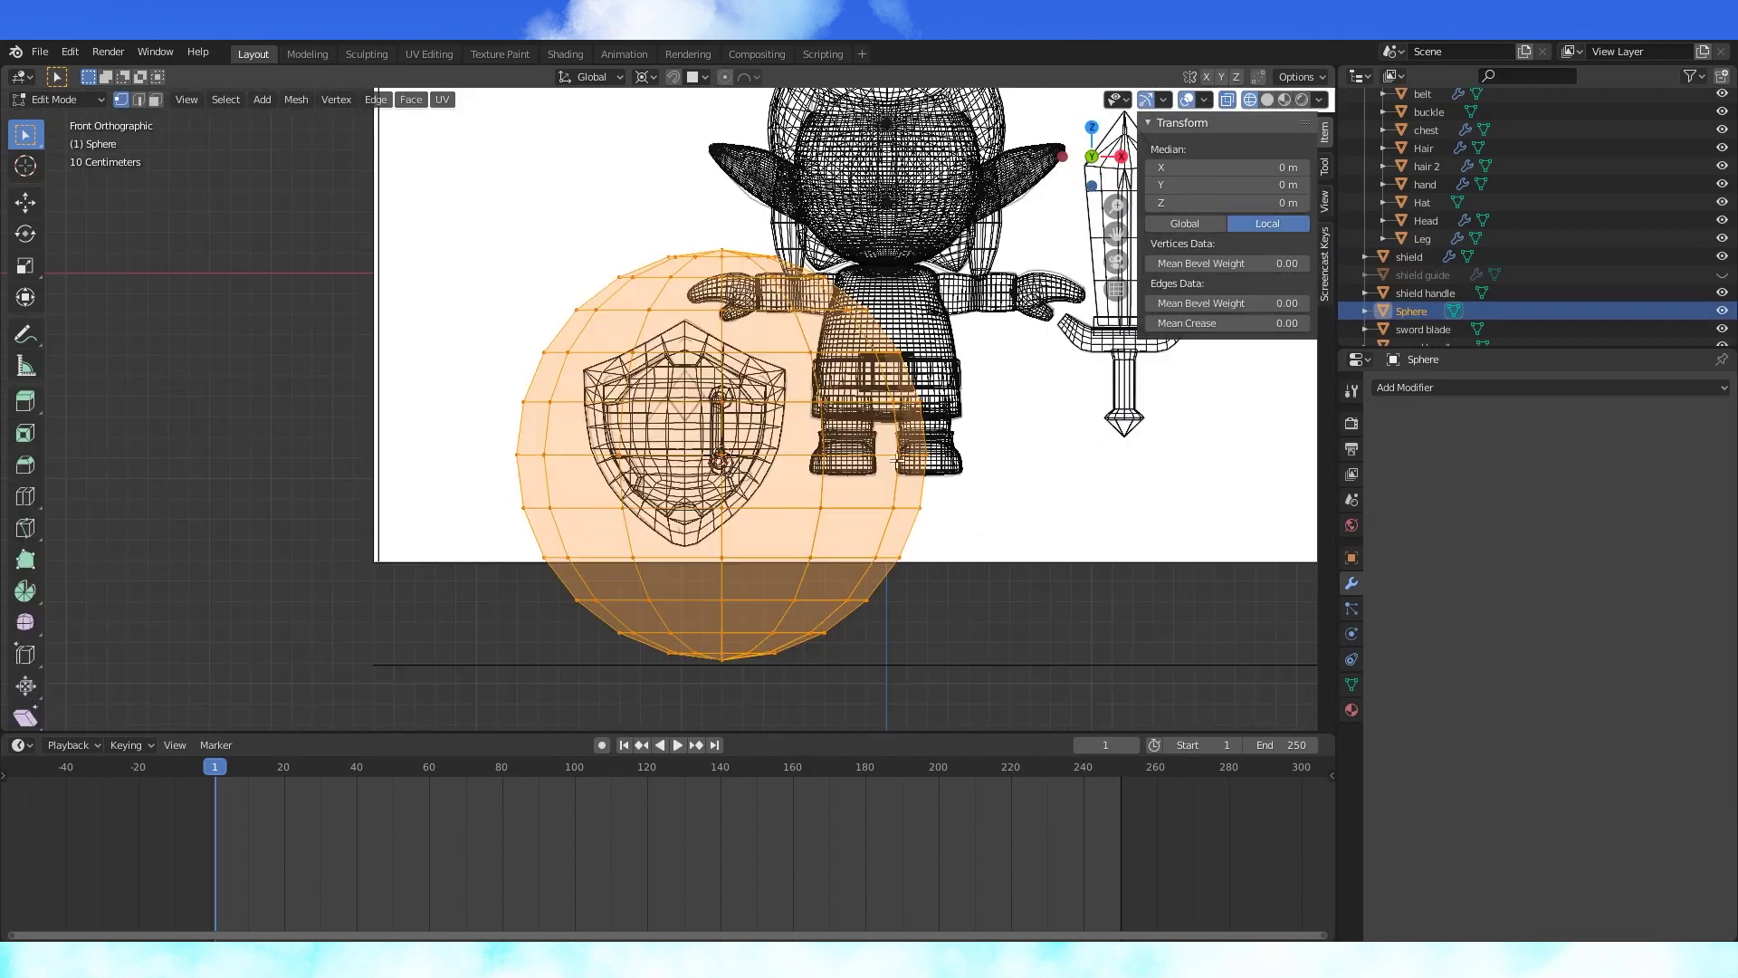
- Scale the UV sphere down to the size of a shield stud and move it 0.00342 m along X
{"action": "scroll", "coordinate": [906, 415], "scroll_direction": "up", "scroll_amount": 5}
{"action": "key", "text": "s"}
{"action": "scroll", "coordinate": [815, 380], "scroll_direction": "down", "scroll_amount": 4}
{"action": "key", "text": "Tab"}
{"action": "scroll", "coordinate": [815, 345], "scroll_direction": "up", "scroll_amount": 8}
{"action": "key", "text": "Tab"}
{"action": "key", "text": "s"}
{"action": "left_click", "coordinate": [772, 337]}
{"action": "key", "text": "g"}
{"action": "key", "text": "x"}
{"action": "left_click", "coordinate": [776, 337]}
- Rotate the sphere 90° in the right side view and move it along Y to the shield's top stud in the reference
{"action": "key", "text": "KP_3"}
{"action": "type", "text": "r"}
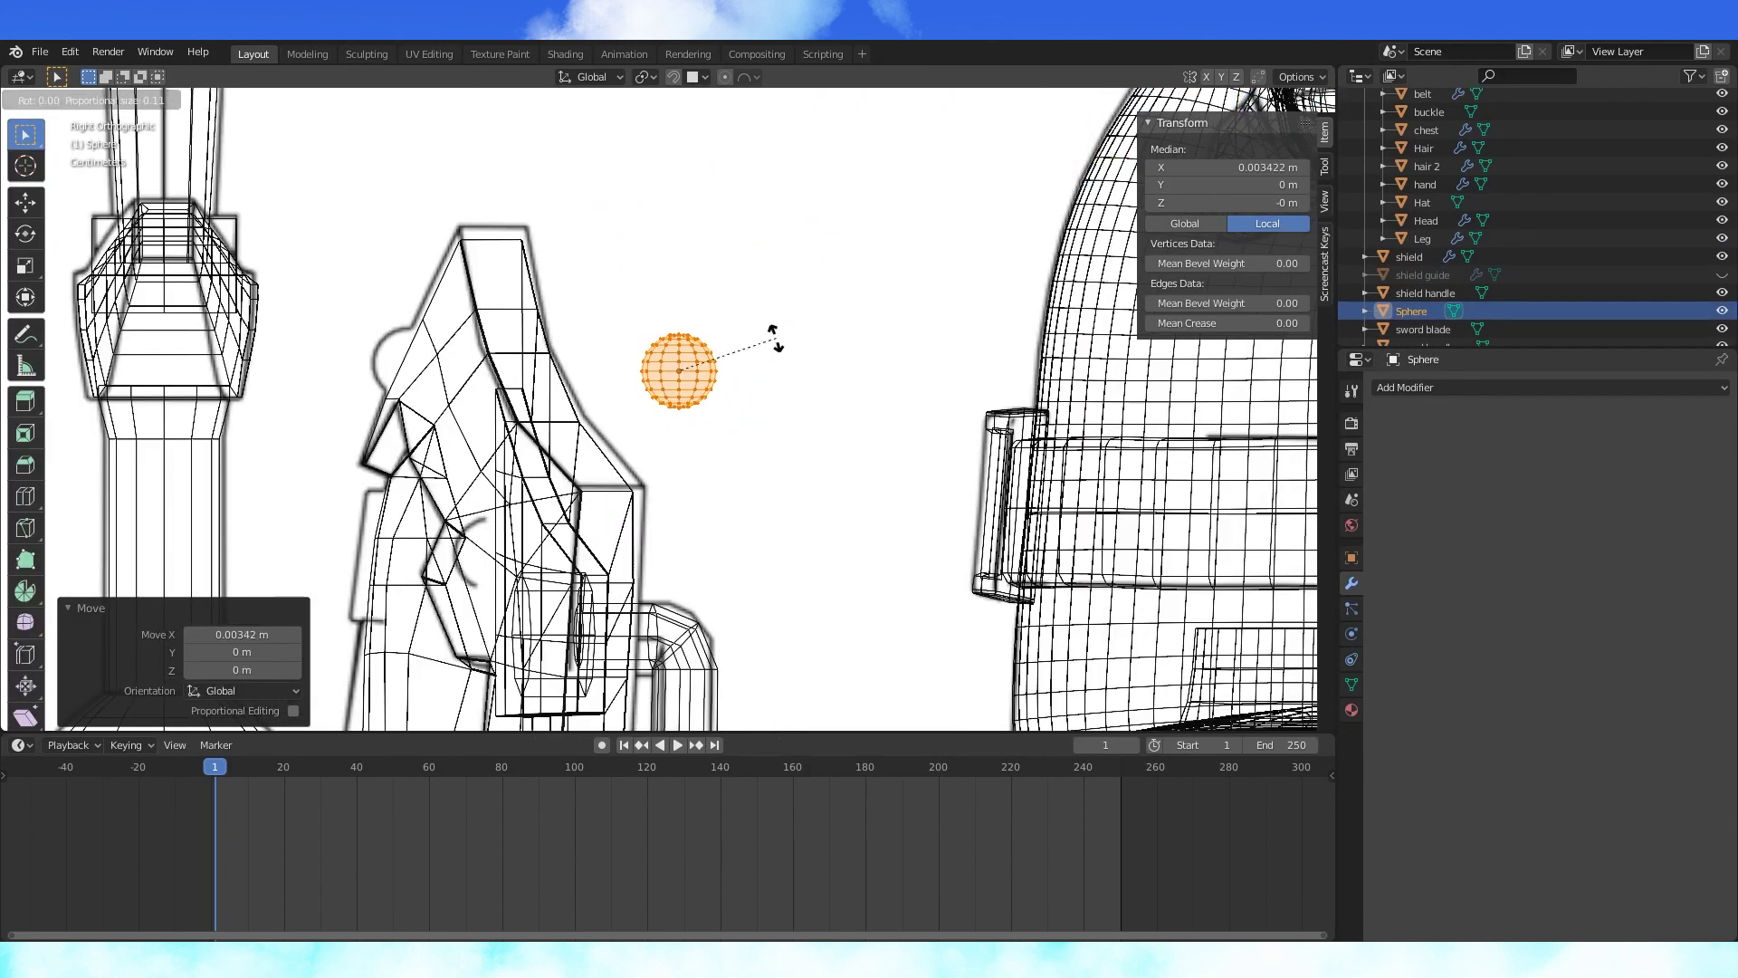
{"action": "type", "text": "90"}
{"action": "key", "text": "Return"}
{"action": "key", "text": "g"}
{"action": "key", "text": "y"}
{"action": "middle_click_drag", "start_coordinate": [416, 351], "coordinate": [721, 355], "text": "shift"}
{"action": "scroll", "coordinate": [722, 355], "scroll_direction": "up", "scroll_amount": 2}
- Delete the vertices of the sphere's rear half, keeping a dome for the stud
{"action": "key", "text": "alt+a"}
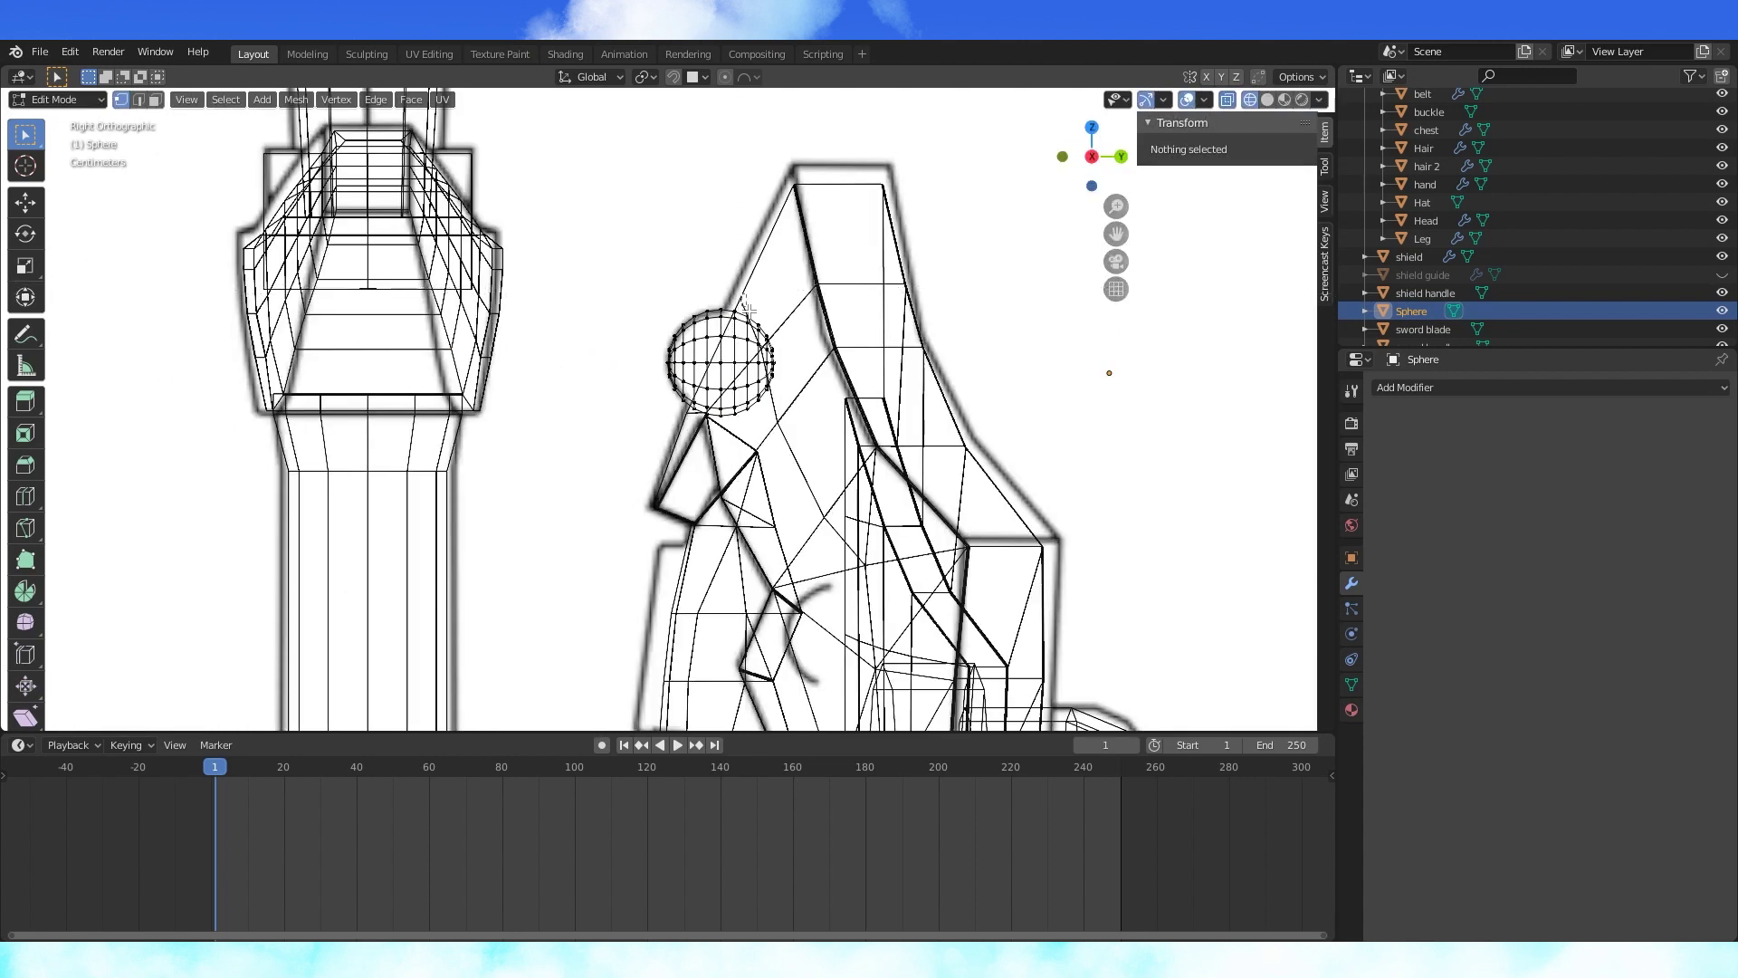
{"action": "left_click_drag", "start_coordinate": [739, 293], "coordinate": [817, 425]}
{"action": "key", "text": "x"}
{"action": "left_click", "coordinate": [815, 422]}
- Rotate the whole dome 20° in the side view and move it 0.00149 m along Y and 0.00495 m along Z
{"action": "key", "text": "a"}
{"action": "key", "text": "r"}
{"action": "left_click", "coordinate": [775, 338]}
{"action": "scroll", "coordinate": [776, 337], "scroll_direction": "up", "scroll_amount": 1}
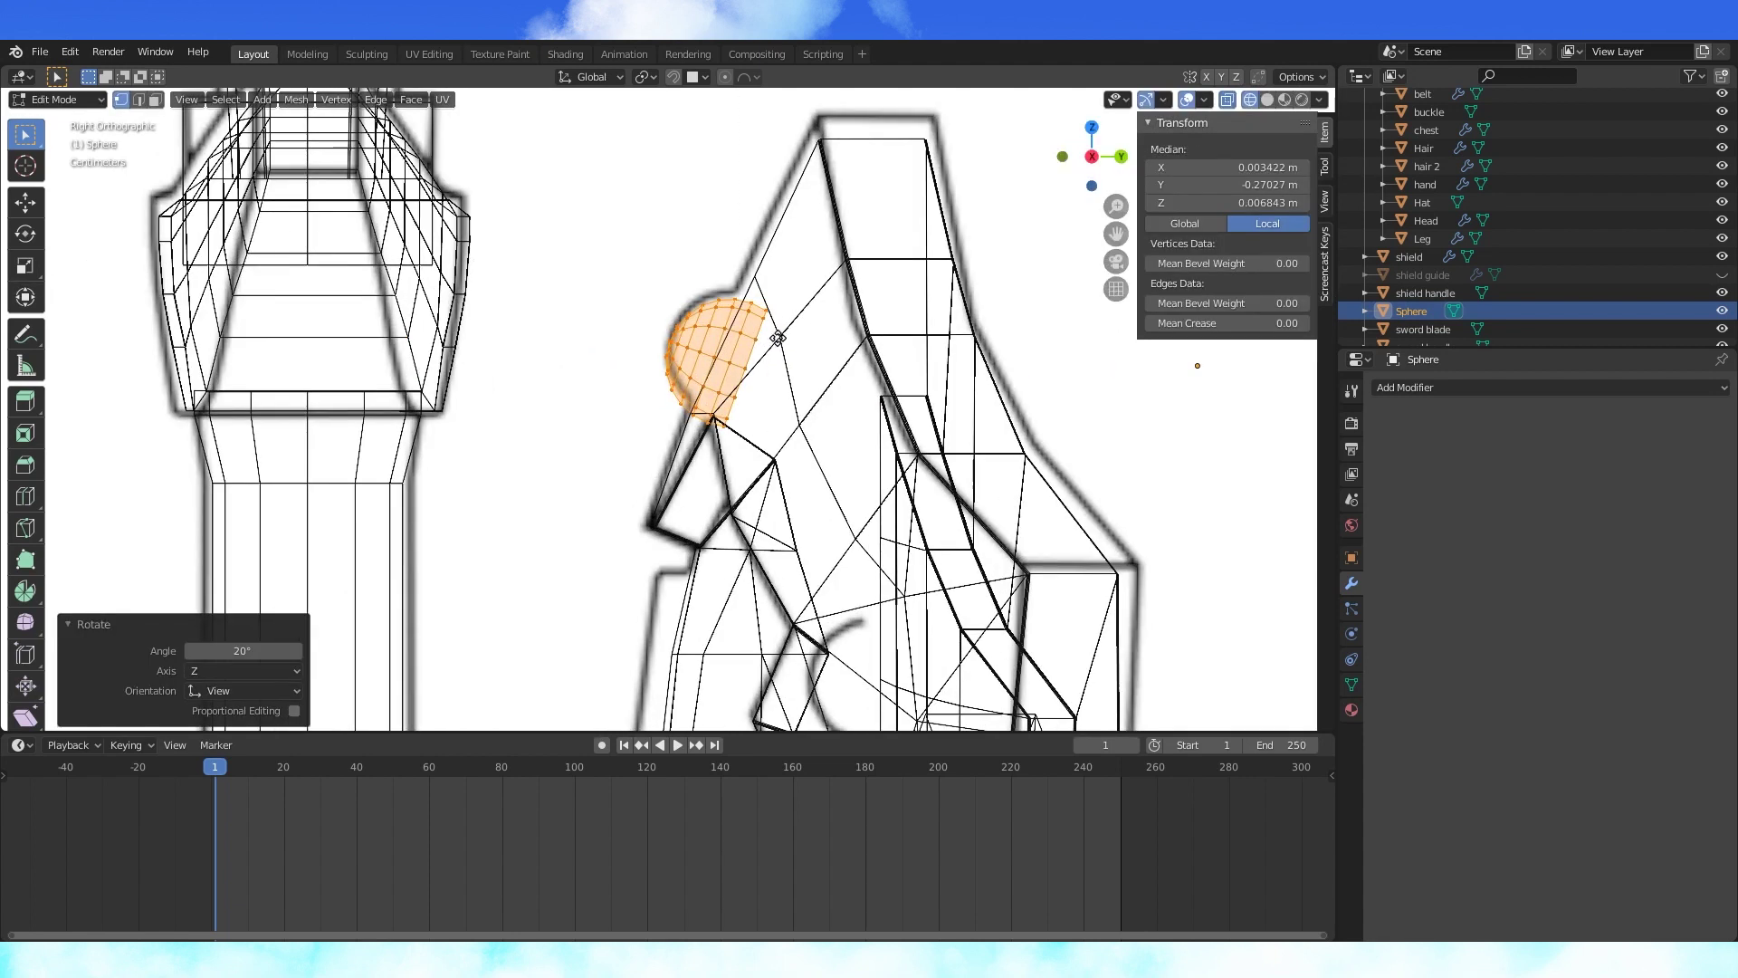
{"action": "key", "text": "g"}
{"action": "left_click", "coordinate": [780, 327]}
- Place the 3D cursor below the stud on the shield's centre line in front view and spin the stud around it
{"action": "key", "text": "KP_1"}
{"action": "scroll", "coordinate": [780, 326], "scroll_direction": "down", "scroll_amount": 4}
{"action": "middle_click_drag", "start_coordinate": [724, 500], "coordinate": [722, 361], "text": "shift"}
{"action": "right_click", "coordinate": [686, 405], "text": "shift"}
{"action": "left_click", "coordinate": [34, 593]}
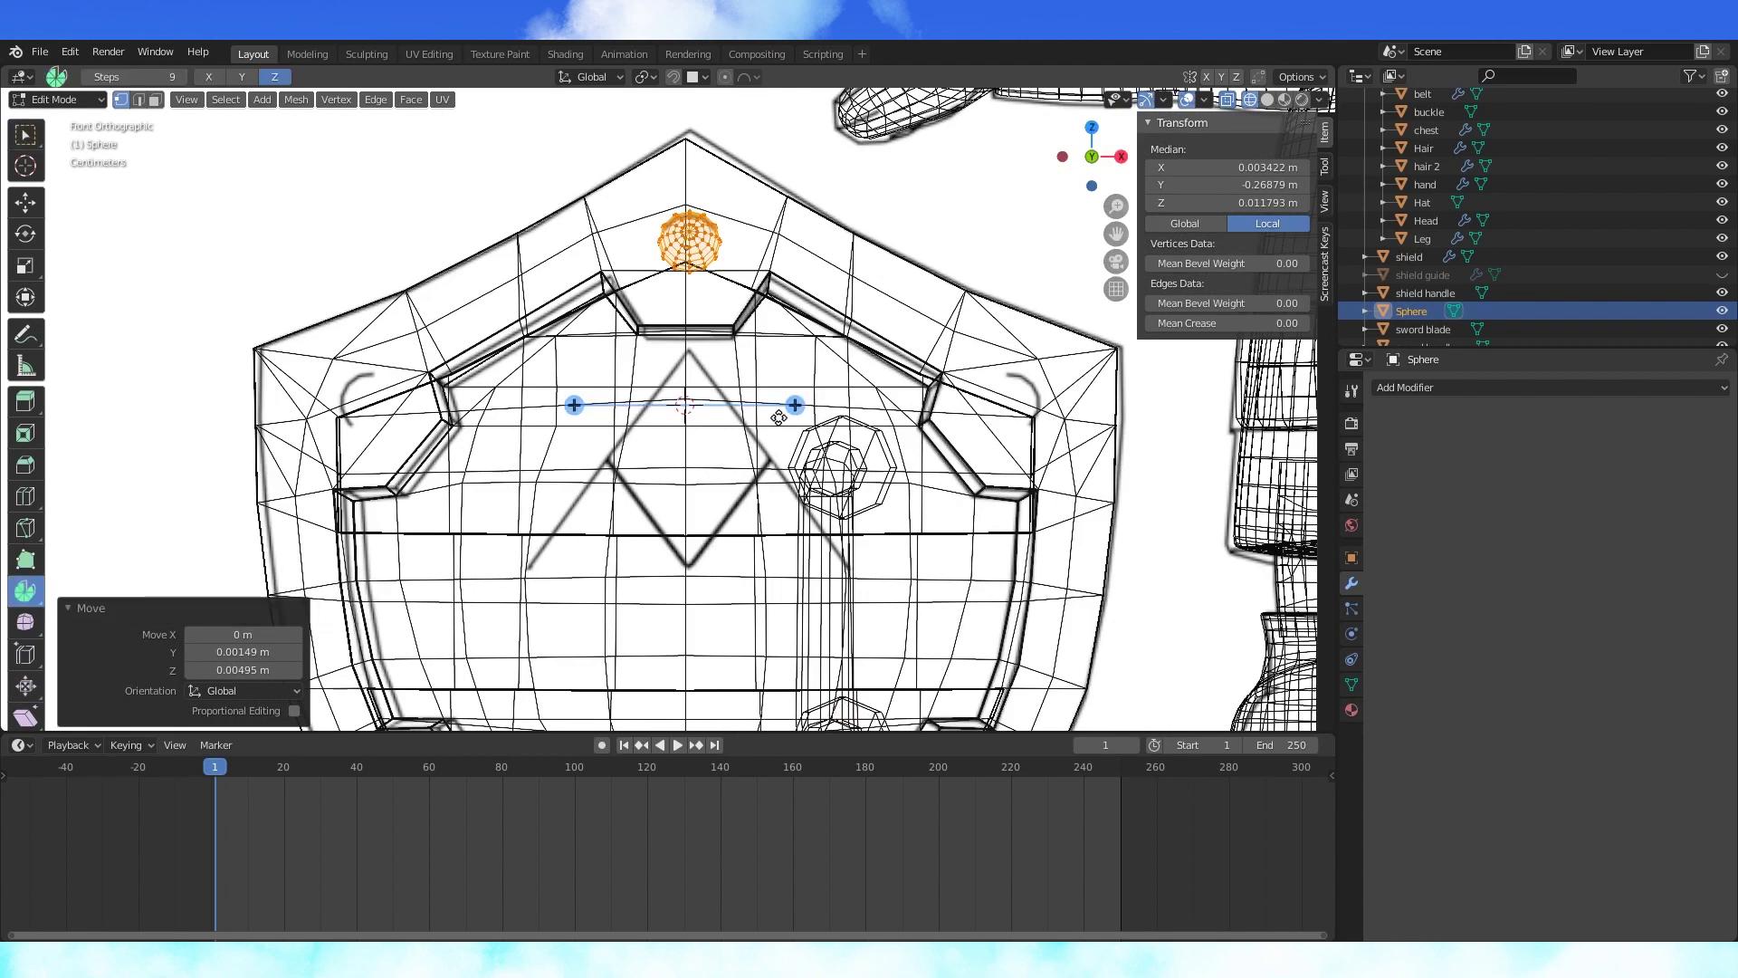
{"action": "left_click", "coordinate": [790, 402]}
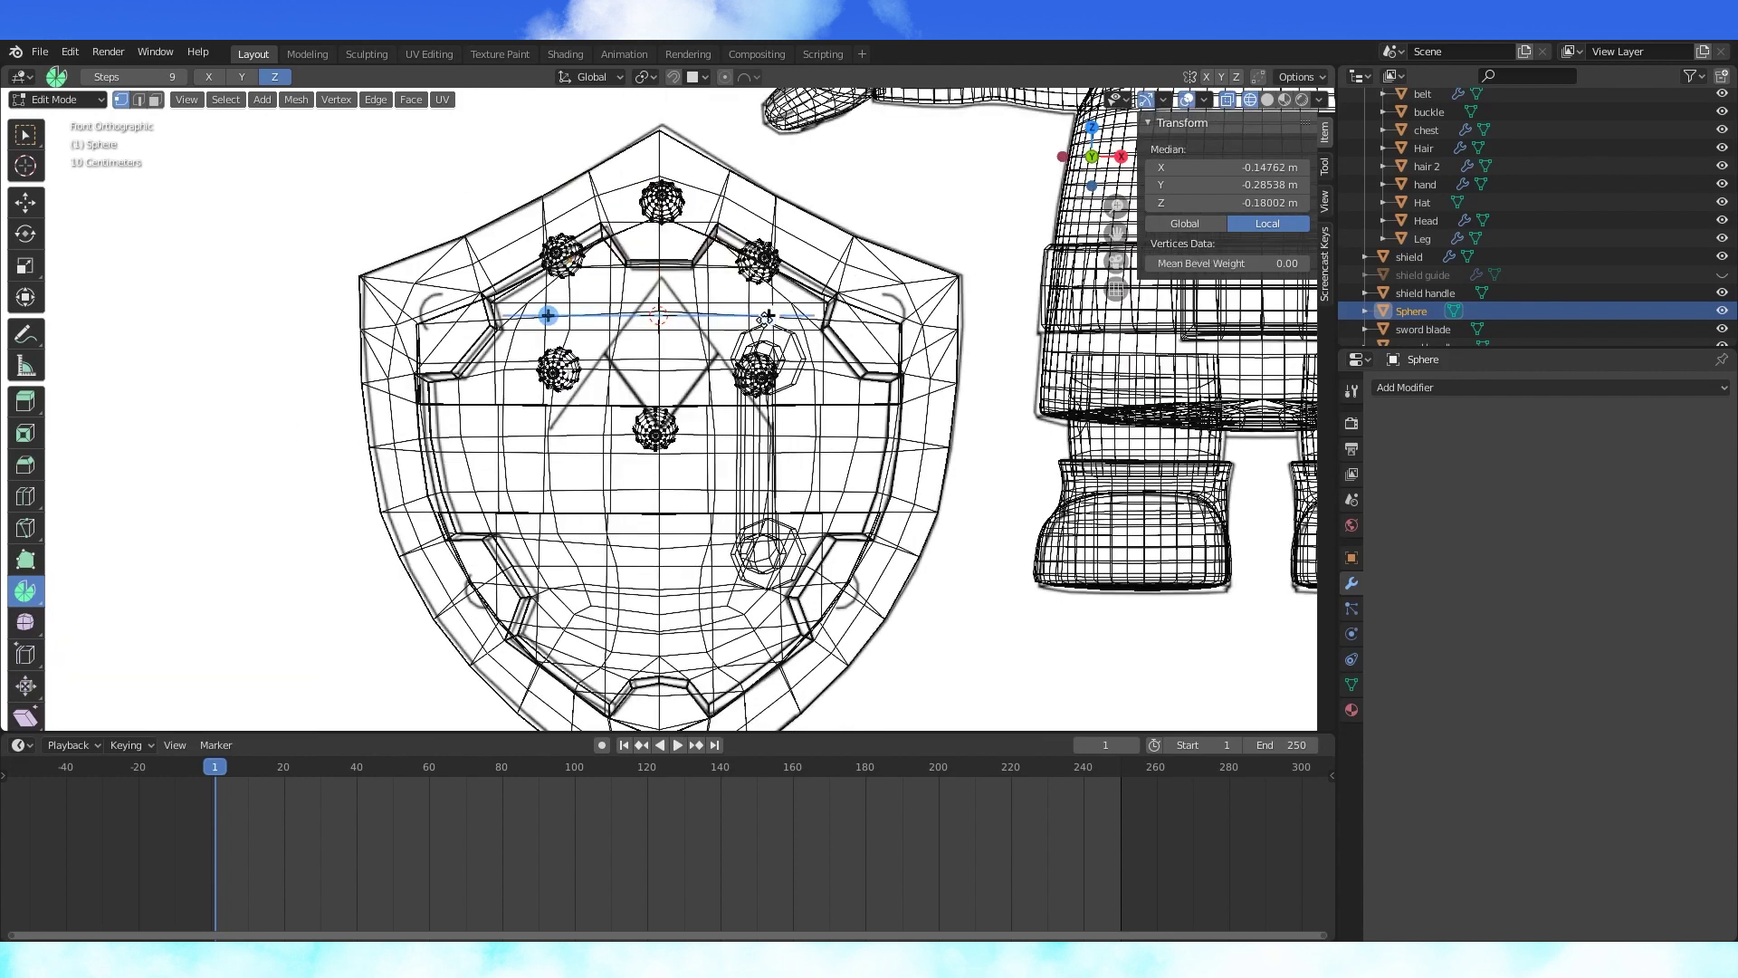
- Move individual linked studs to the reference circles at the shield's upper right corner and lower left edge
{"action": "key", "text": "l"}
{"action": "key", "text": "g"}
{"action": "left_click", "coordinate": [889, 312]}
{"action": "key", "text": "l"}
{"action": "key", "text": "g"}
{"action": "left_click", "coordinate": [487, 585]}
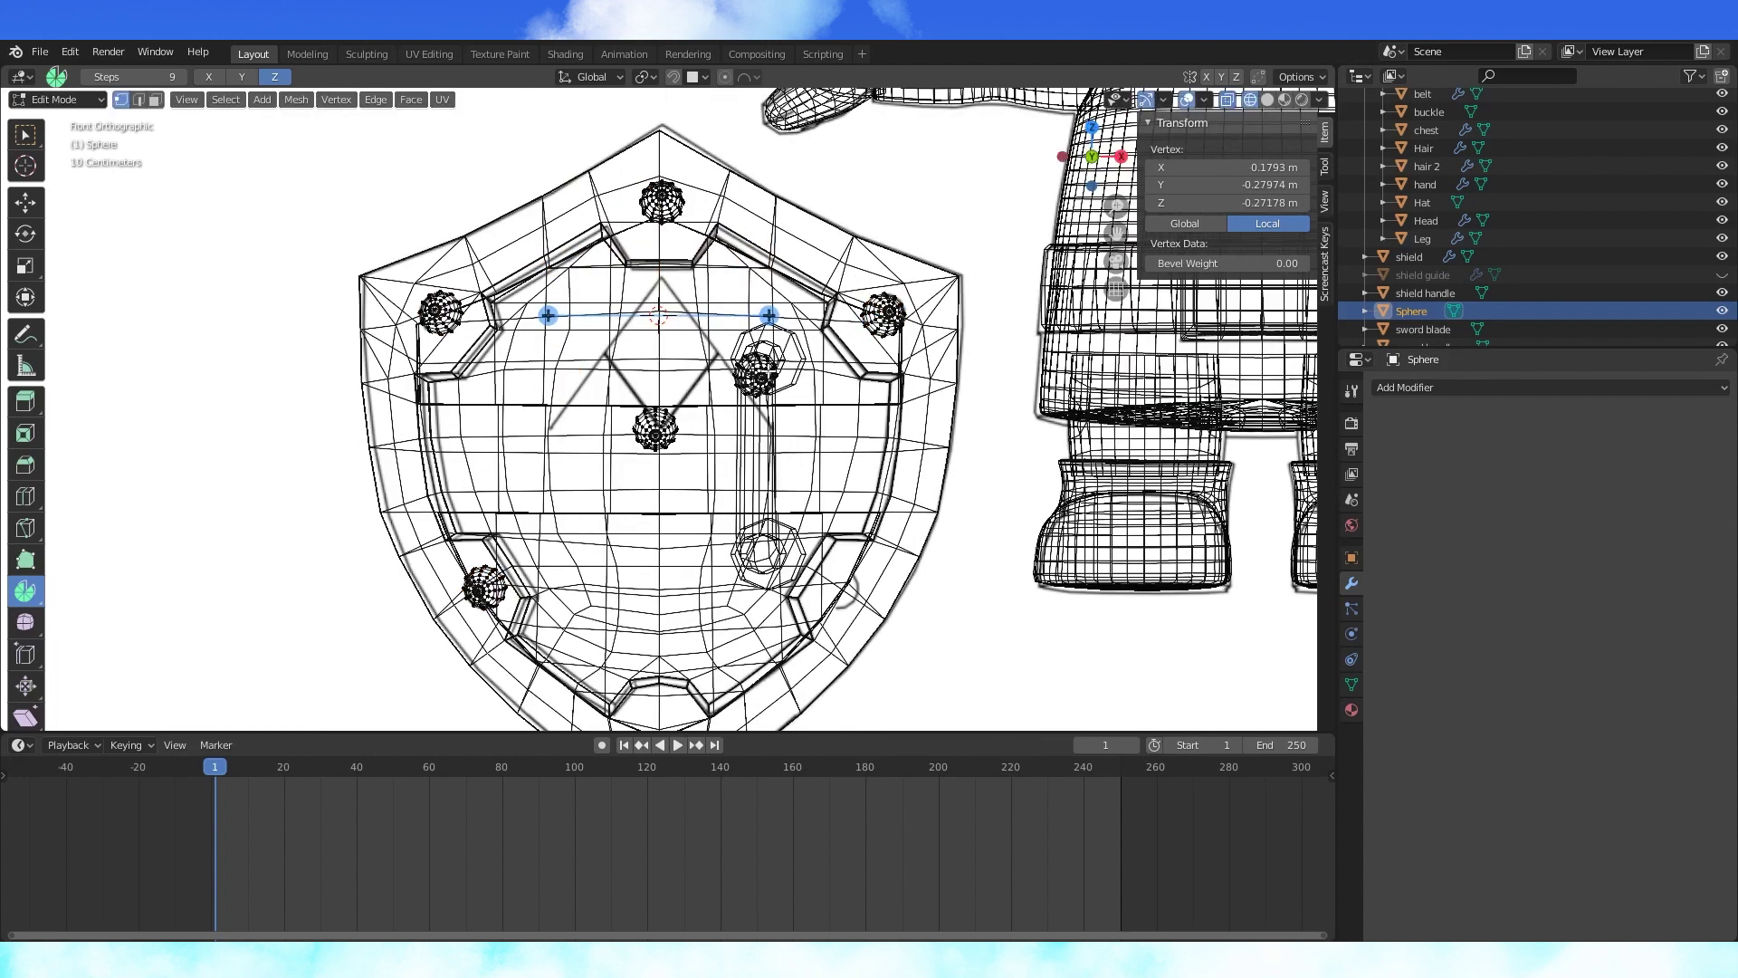
- Shift the two lower side studs 0.0456 m along Y towards the shield's surface
{"action": "middle_click_drag", "start_coordinate": [796, 543], "coordinate": [821, 443], "text": "shift"}
{"action": "key", "text": "KP_3"}
{"action": "key", "text": "shift+z"}
{"action": "key", "text": "shift+z"}
{"action": "key", "text": "g"}
{"action": "key", "text": "y"}
{"action": "middle_click_drag", "start_coordinate": [633, 381], "coordinate": [797, 389]}
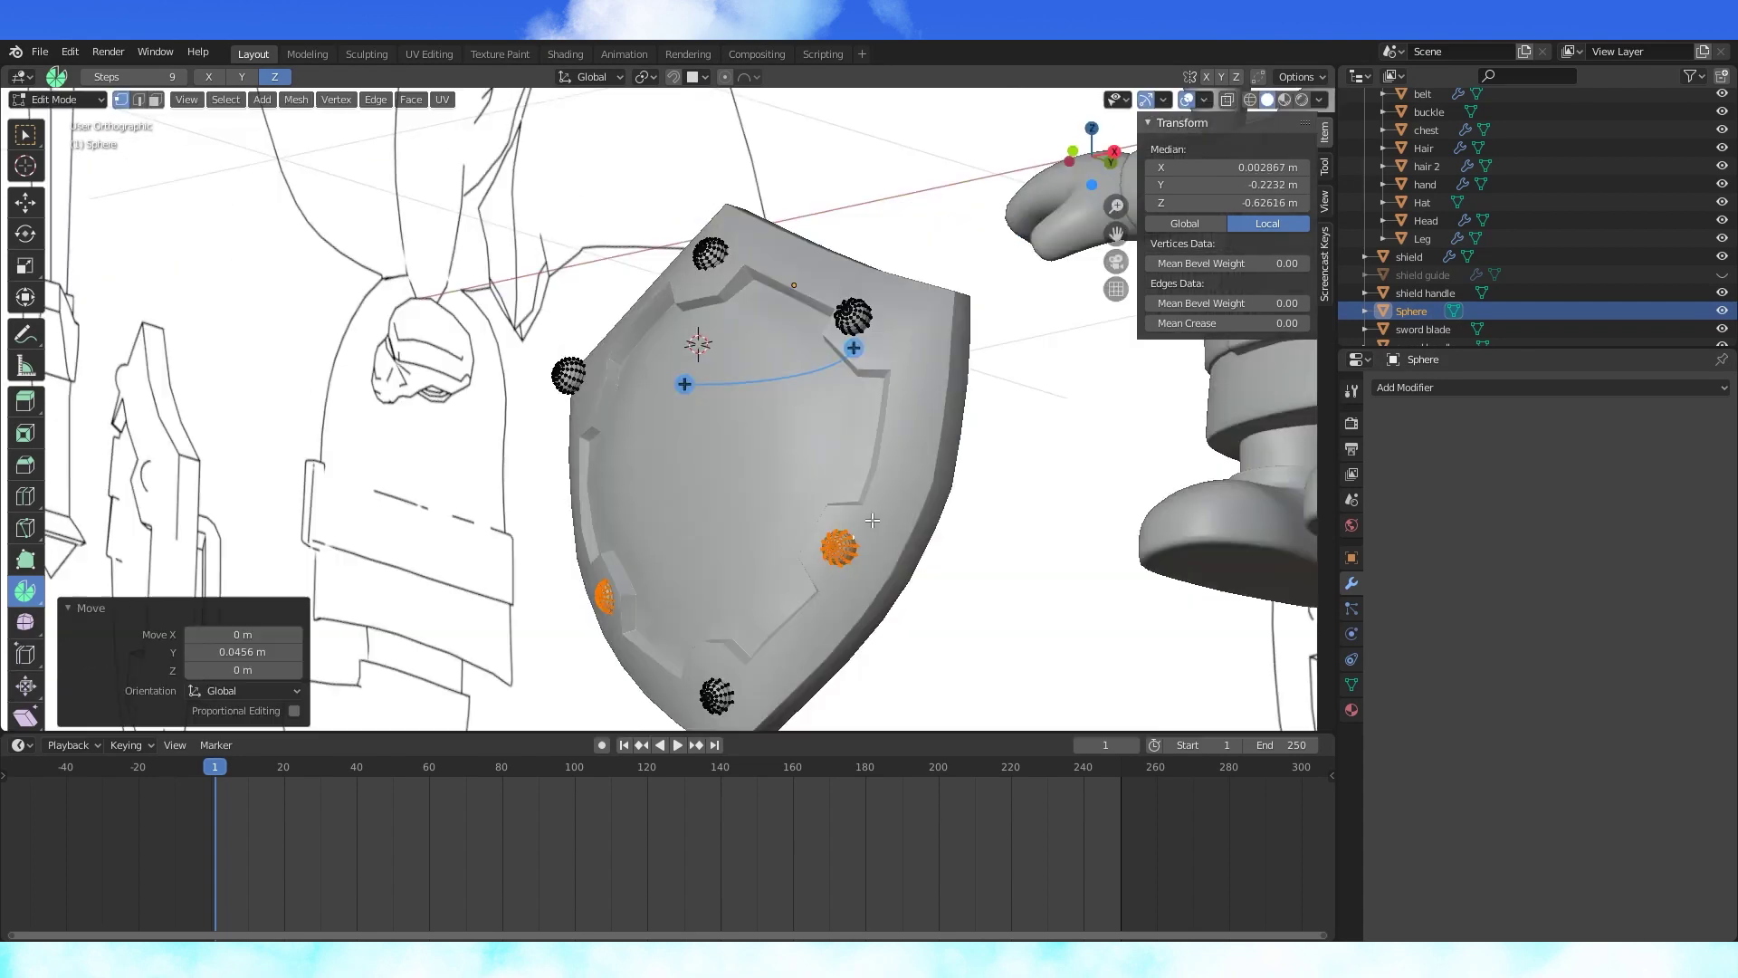
- Adjust the studs' placement against the shield's face in side view and finish editing the stud mesh
{"action": "key", "text": "KP_3"}
{"action": "key", "text": "g"}
{"action": "middle_click_drag", "start_coordinate": [670, 335], "coordinate": [797, 398]}
{"action": "left_click", "coordinate": [730, 334]}
{"action": "key", "text": "l"}
{"action": "key", "text": "Tab"}
{"action": "middle_click_drag", "start_coordinate": [633, 371], "coordinate": [733, 384]}
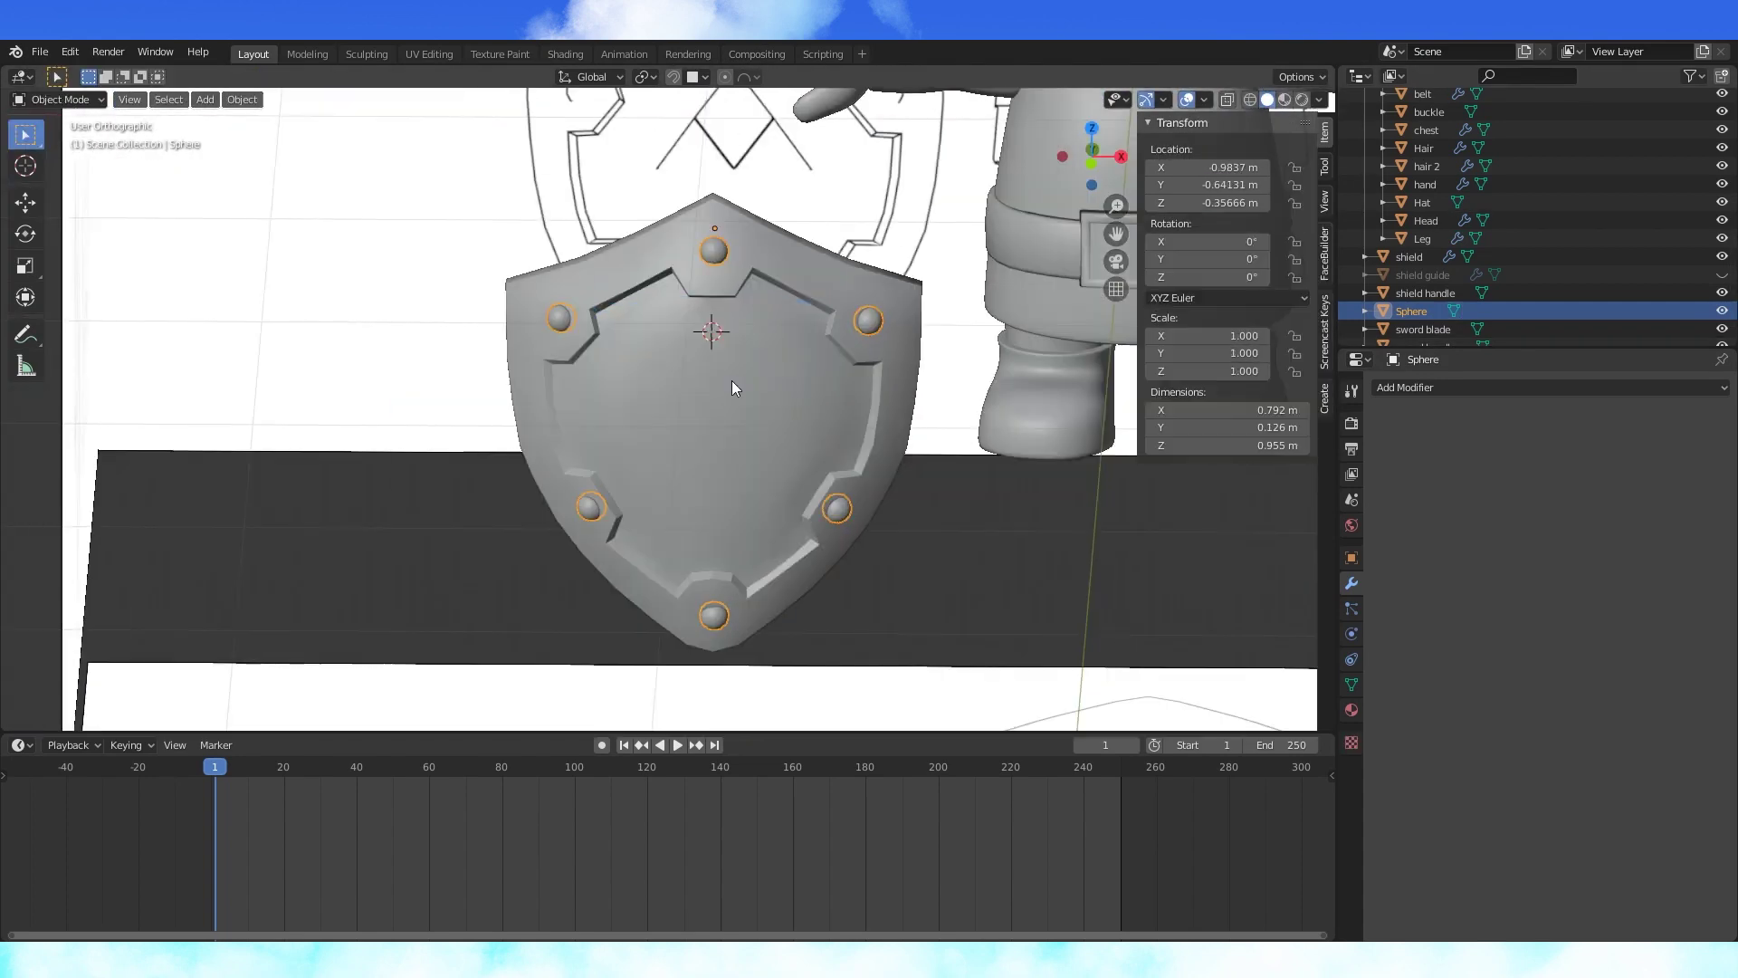
- Open the shield mesh for editing, add a plane at the 3D cursor and rotate it 90° about X
{"action": "key", "text": "KP_1"}
{"action": "key", "text": "shift+z"}
{"action": "scroll", "coordinate": [712, 328], "scroll_direction": "up", "scroll_amount": 5}
{"action": "left_click", "coordinate": [716, 472]}
{"action": "key", "text": "Tab"}
{"action": "scroll", "coordinate": [697, 389], "scroll_direction": "down", "scroll_amount": 4}
{"action": "left_click", "coordinate": [25, 202]}
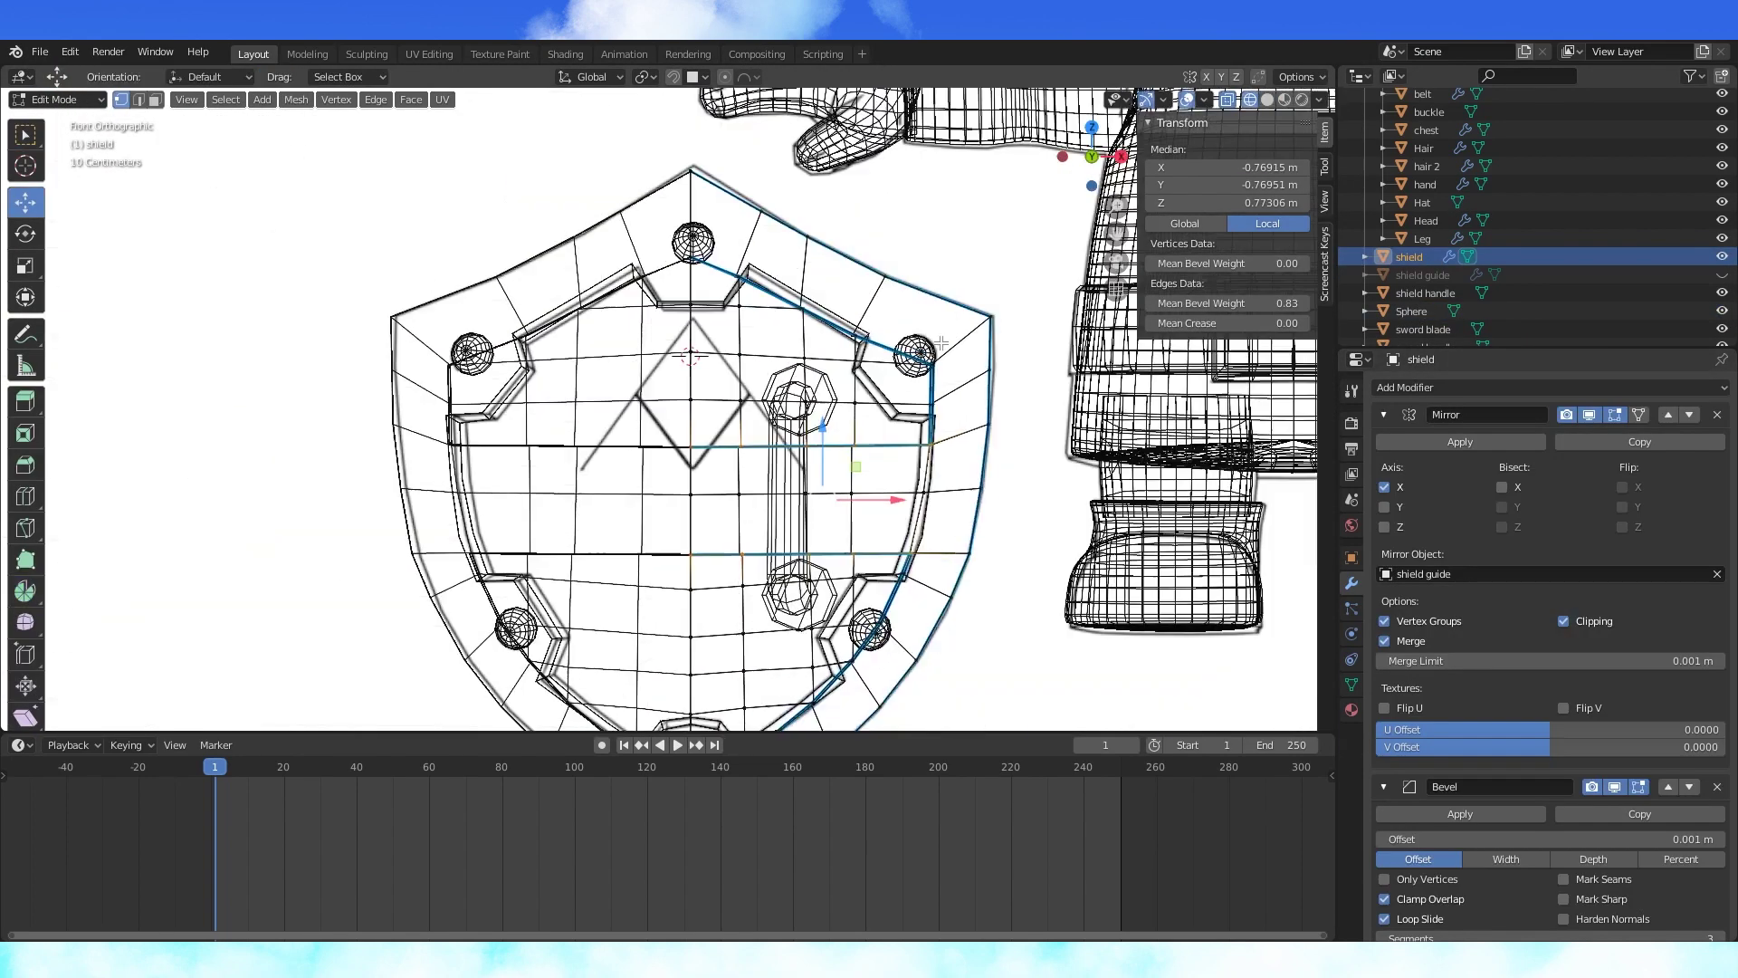
{"action": "key", "text": "shift+a"}
{"action": "left_click", "coordinate": [668, 387]}
{"action": "scroll", "coordinate": [668, 389], "scroll_direction": "down", "scroll_amount": 3}
{"action": "type", "text": "rx90"}
{"action": "key", "text": "Return"}
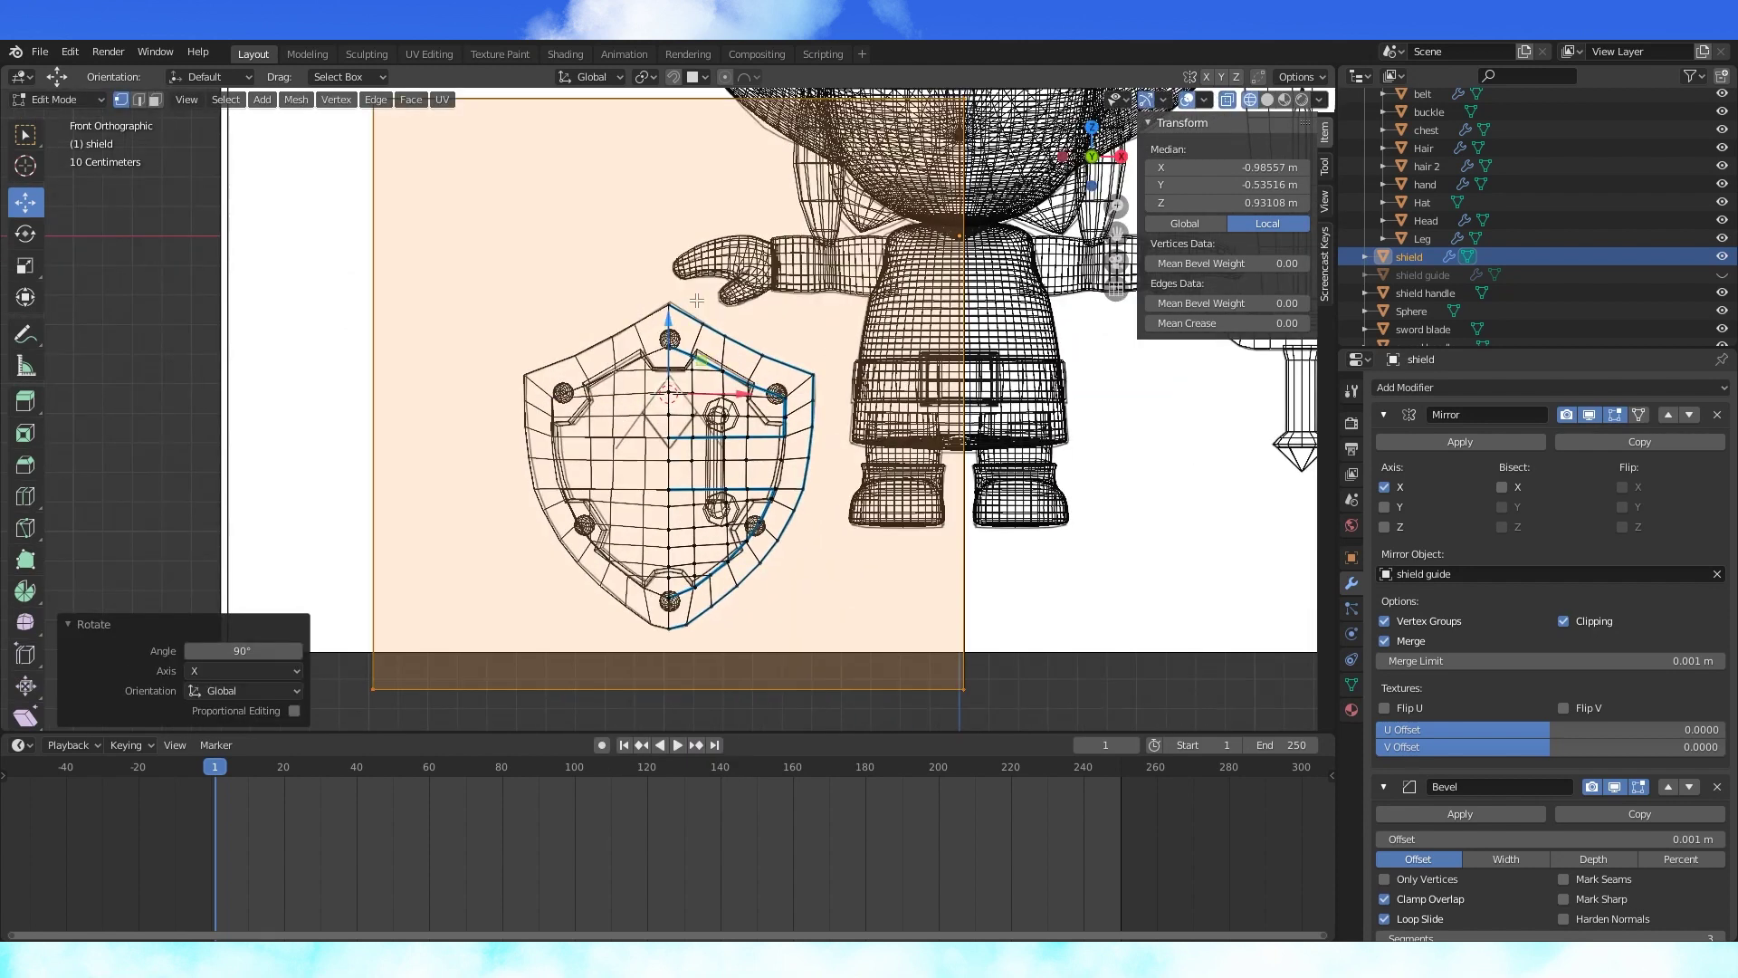
- Merge the plane into a single vertex at its centre and move it to the top tip of the triangle emblem
{"action": "left_click", "coordinate": [697, 300]}
{"action": "scroll", "coordinate": [712, 359], "scroll_direction": "up", "scroll_amount": 5}
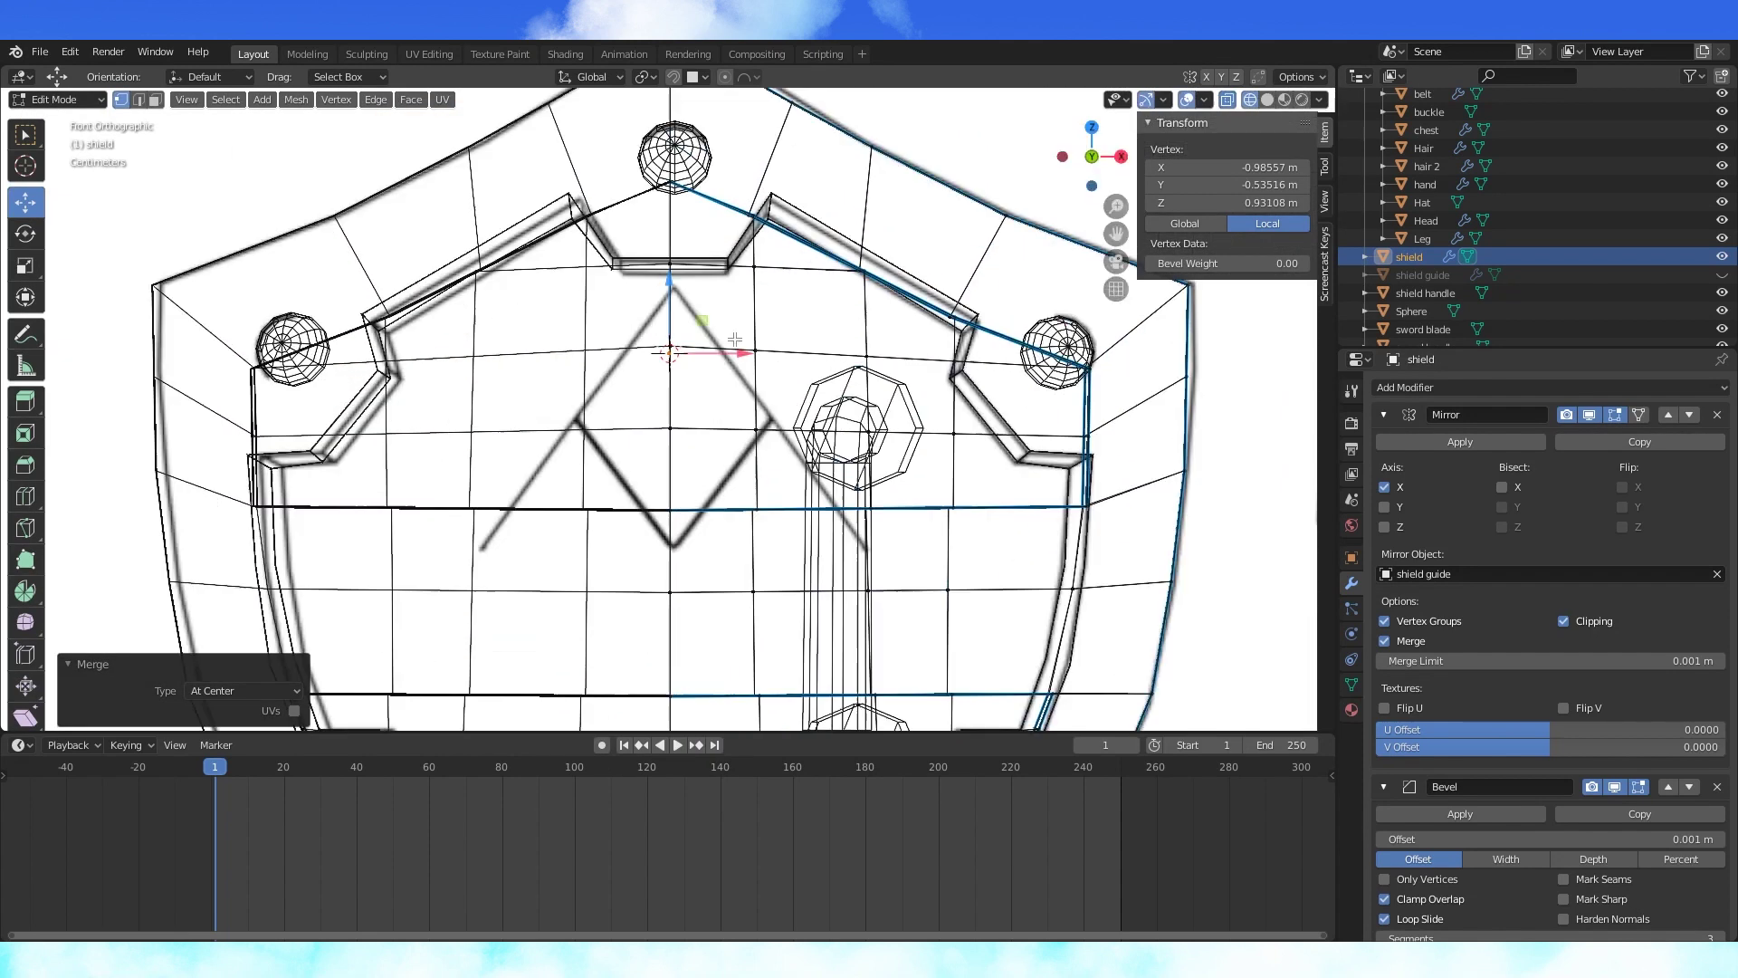
{"action": "left_click", "coordinate": [761, 282]}
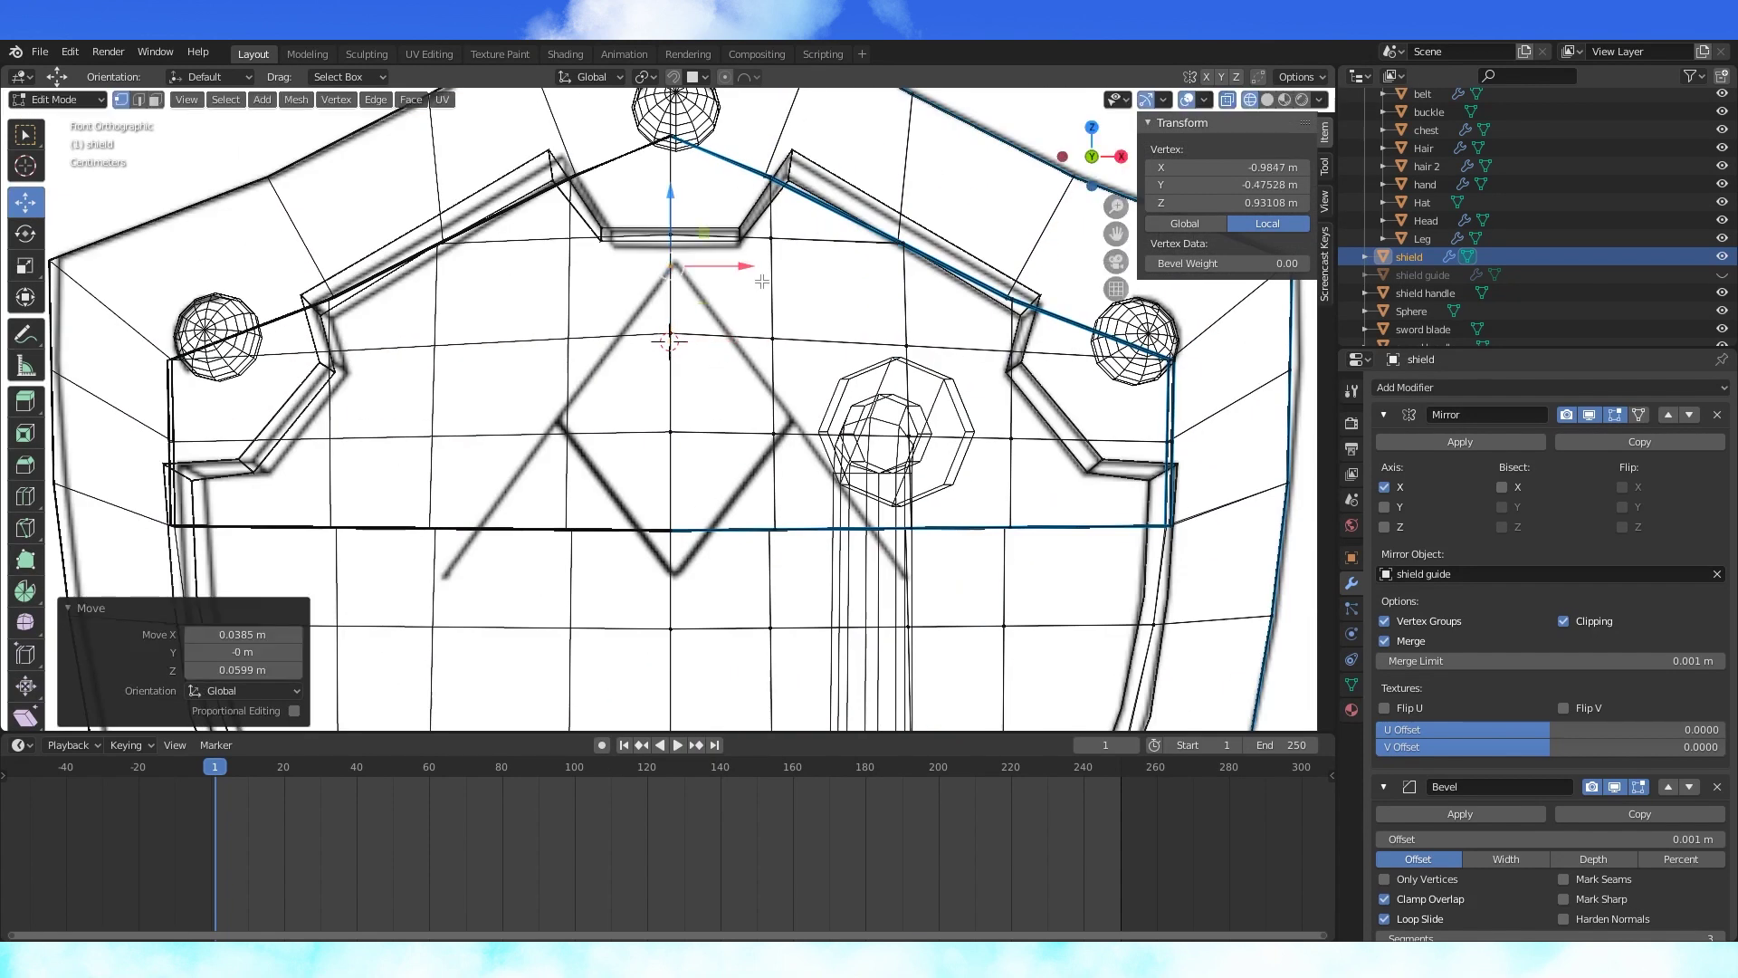
- Extrude the vertex 0.188 m along X and -0.247 m along Z to the triangle's lower corner, and extrude again to the centre line
{"action": "left_click", "coordinate": [1571, 625]}
{"action": "scroll", "coordinate": [790, 478], "scroll_direction": "down", "scroll_amount": 1}
{"action": "middle_click_drag", "start_coordinate": [791, 478], "coordinate": [762, 421], "text": "shift"}
{"action": "key", "text": "e"}
{"action": "left_click", "coordinate": [1002, 632]}
{"action": "left_click", "coordinate": [1568, 623]}
{"action": "key", "text": "e"}
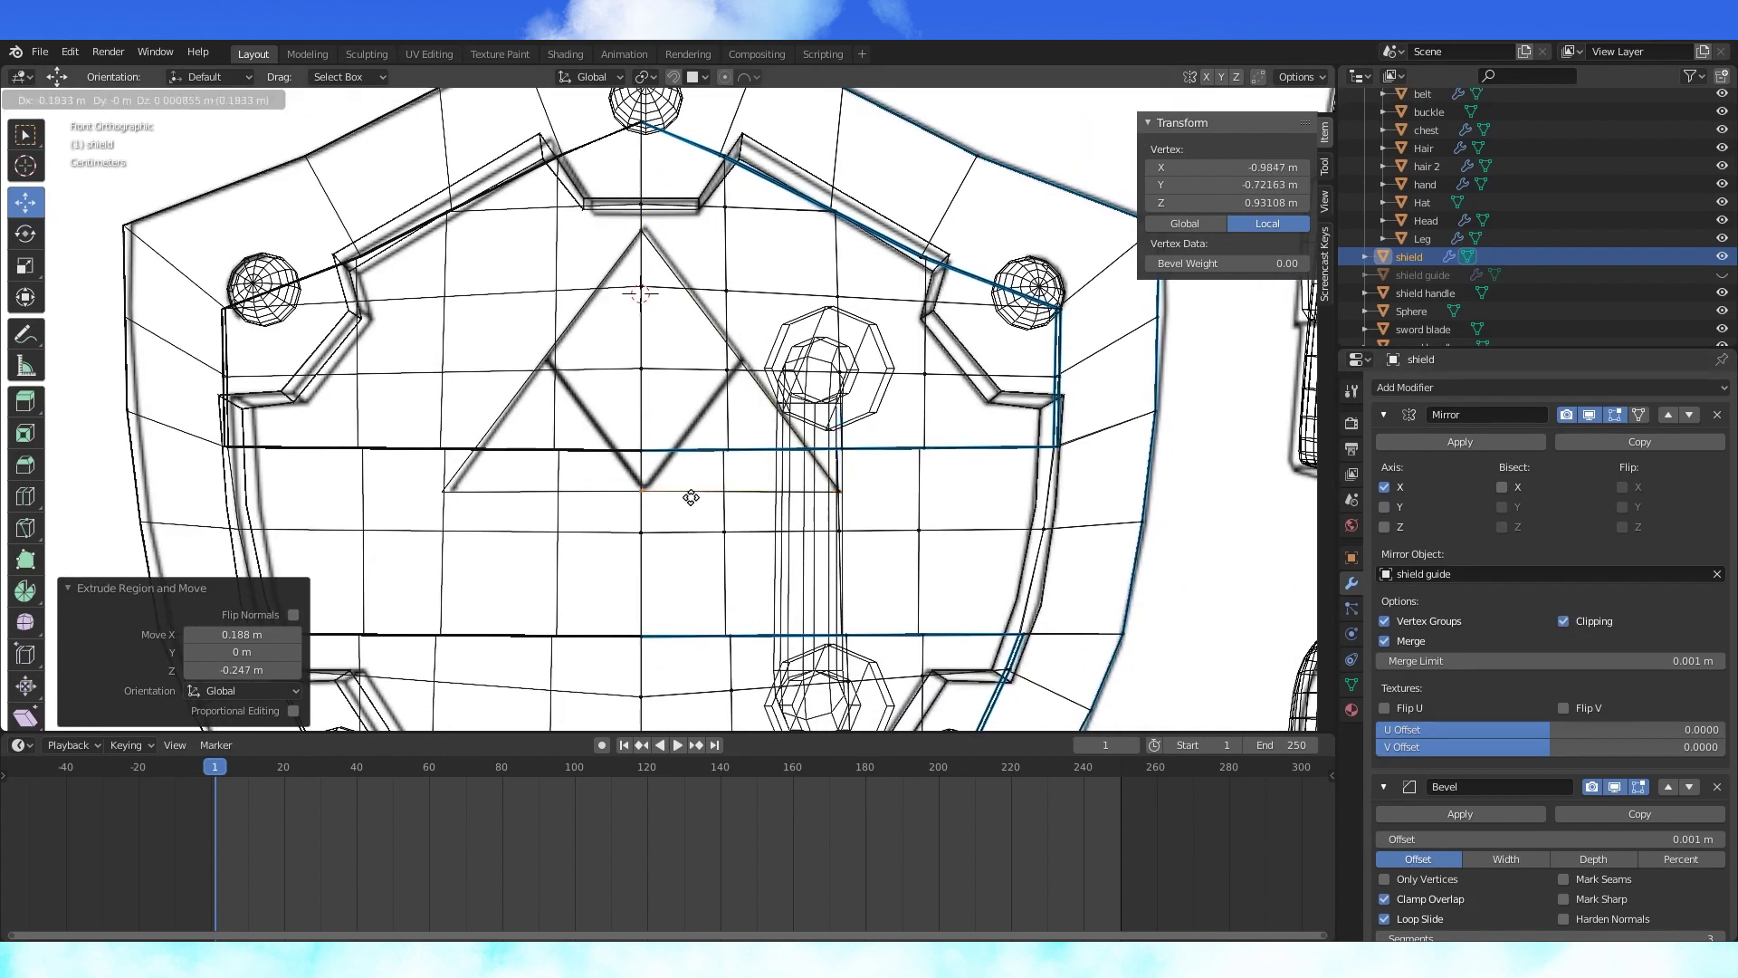
{"action": "left_click", "coordinate": [691, 497]}
- Subdivide the slanted edge of the triangle outline
{"action": "key", "text": "2"}
{"action": "left_click", "coordinate": [709, 315]}
{"action": "middle_click_drag", "start_coordinate": [709, 315], "coordinate": [691, 371]}
{"action": "key", "text": "F3"}
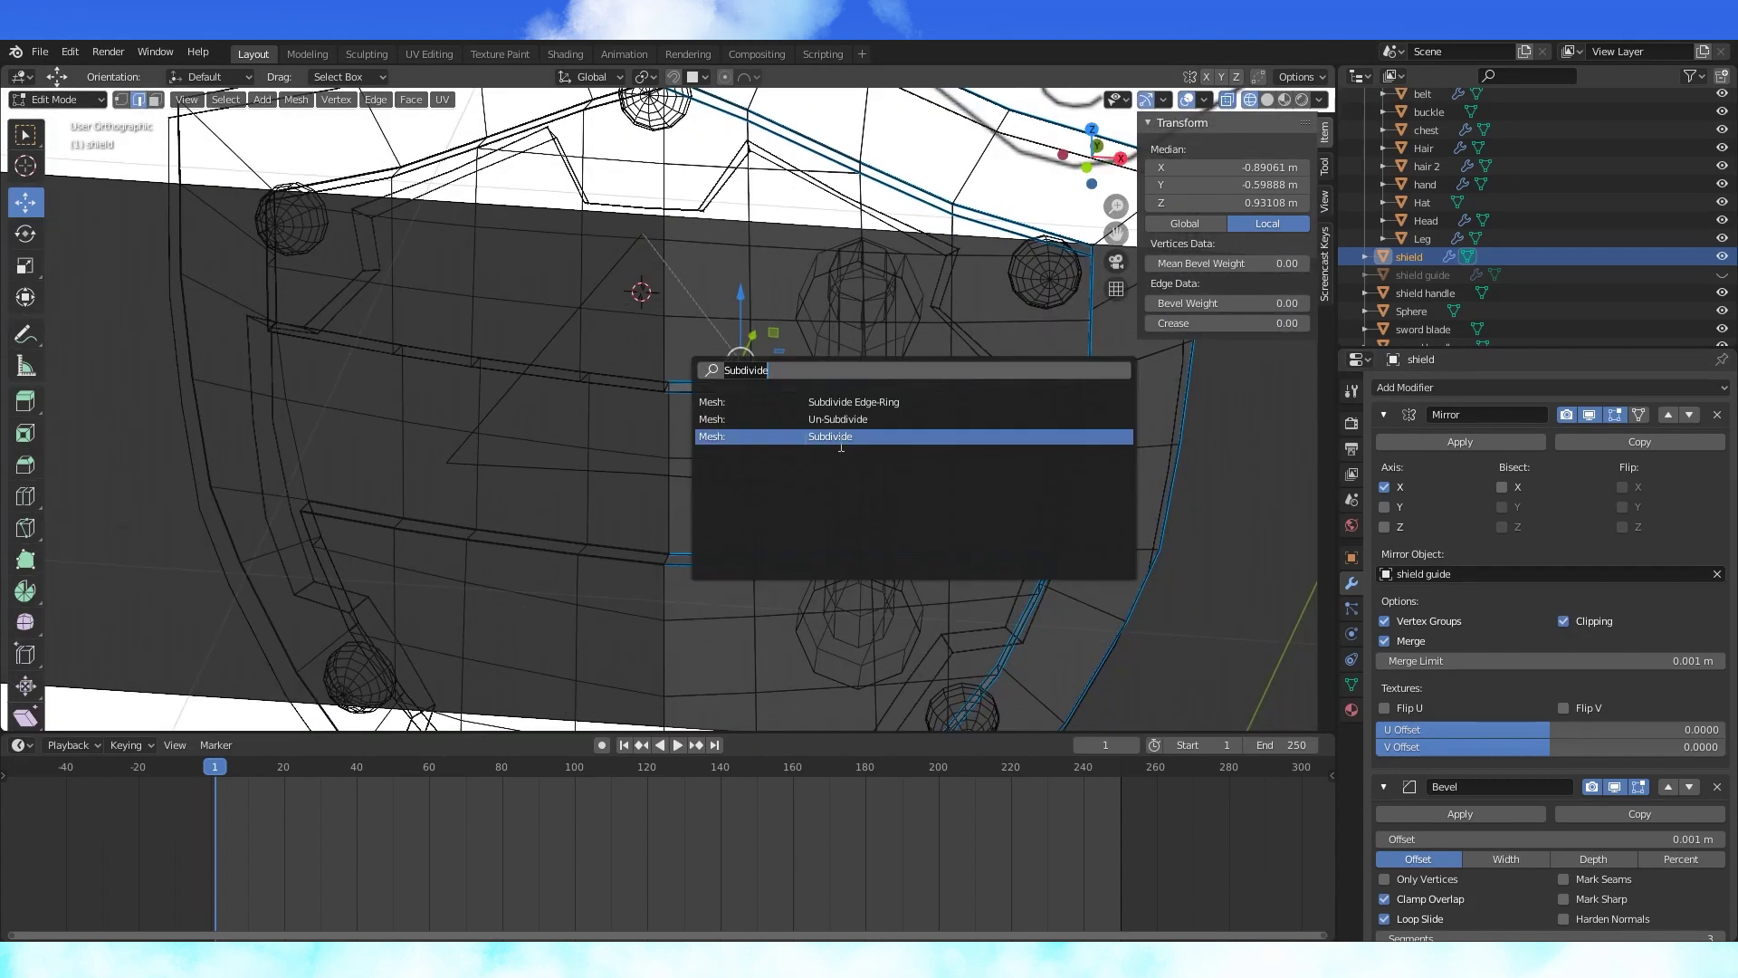
{"action": "left_click", "coordinate": [841, 439]}
- Reveal the hidden geometry, select the whole linked triangle outline and move it along Y in side view
{"action": "key", "text": "shift+z"}
{"action": "mouse_move", "coordinate": [804, 393]}
{"action": "middle_mouse_down"}
{"action": "mouse_move", "coordinate": [717, 357]}
{"action": "mouse_move", "coordinate": [715, 309]}
{"action": "mouse_move", "coordinate": [756, 281]}
{"action": "middle_mouse_up"}
{"action": "key", "text": "alt+h"}
{"action": "left_click", "coordinate": [737, 391]}
{"action": "key", "text": "ctrl+l"}
{"action": "key", "text": "shift+z"}
{"action": "key", "text": "KP_1"}
{"action": "key", "text": "KP_3"}
{"action": "key", "text": "g"}
{"action": "key", "text": "y"}
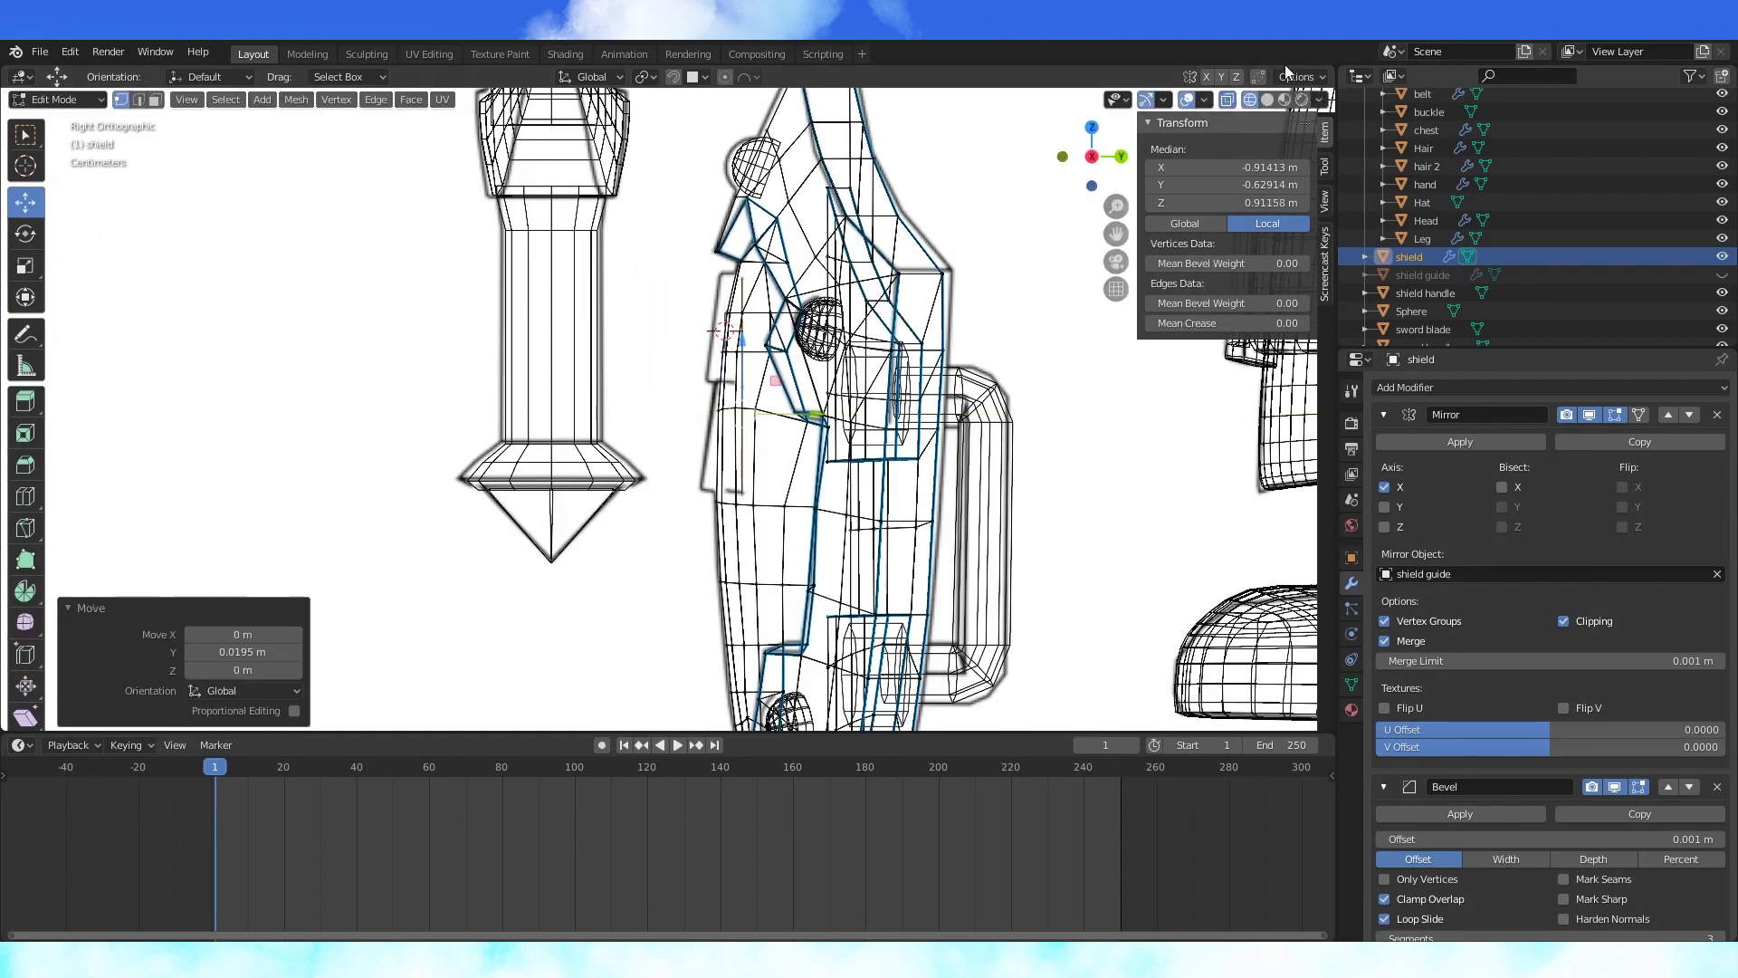
- Extrude the triangle outline about 0.0246 m along Y towards the front of the shield
{"action": "left_click", "coordinate": [1268, 99]}
{"action": "key", "text": "KP_1"}
{"action": "key", "text": "KP_3"}
{"action": "key", "text": "shift+z"}
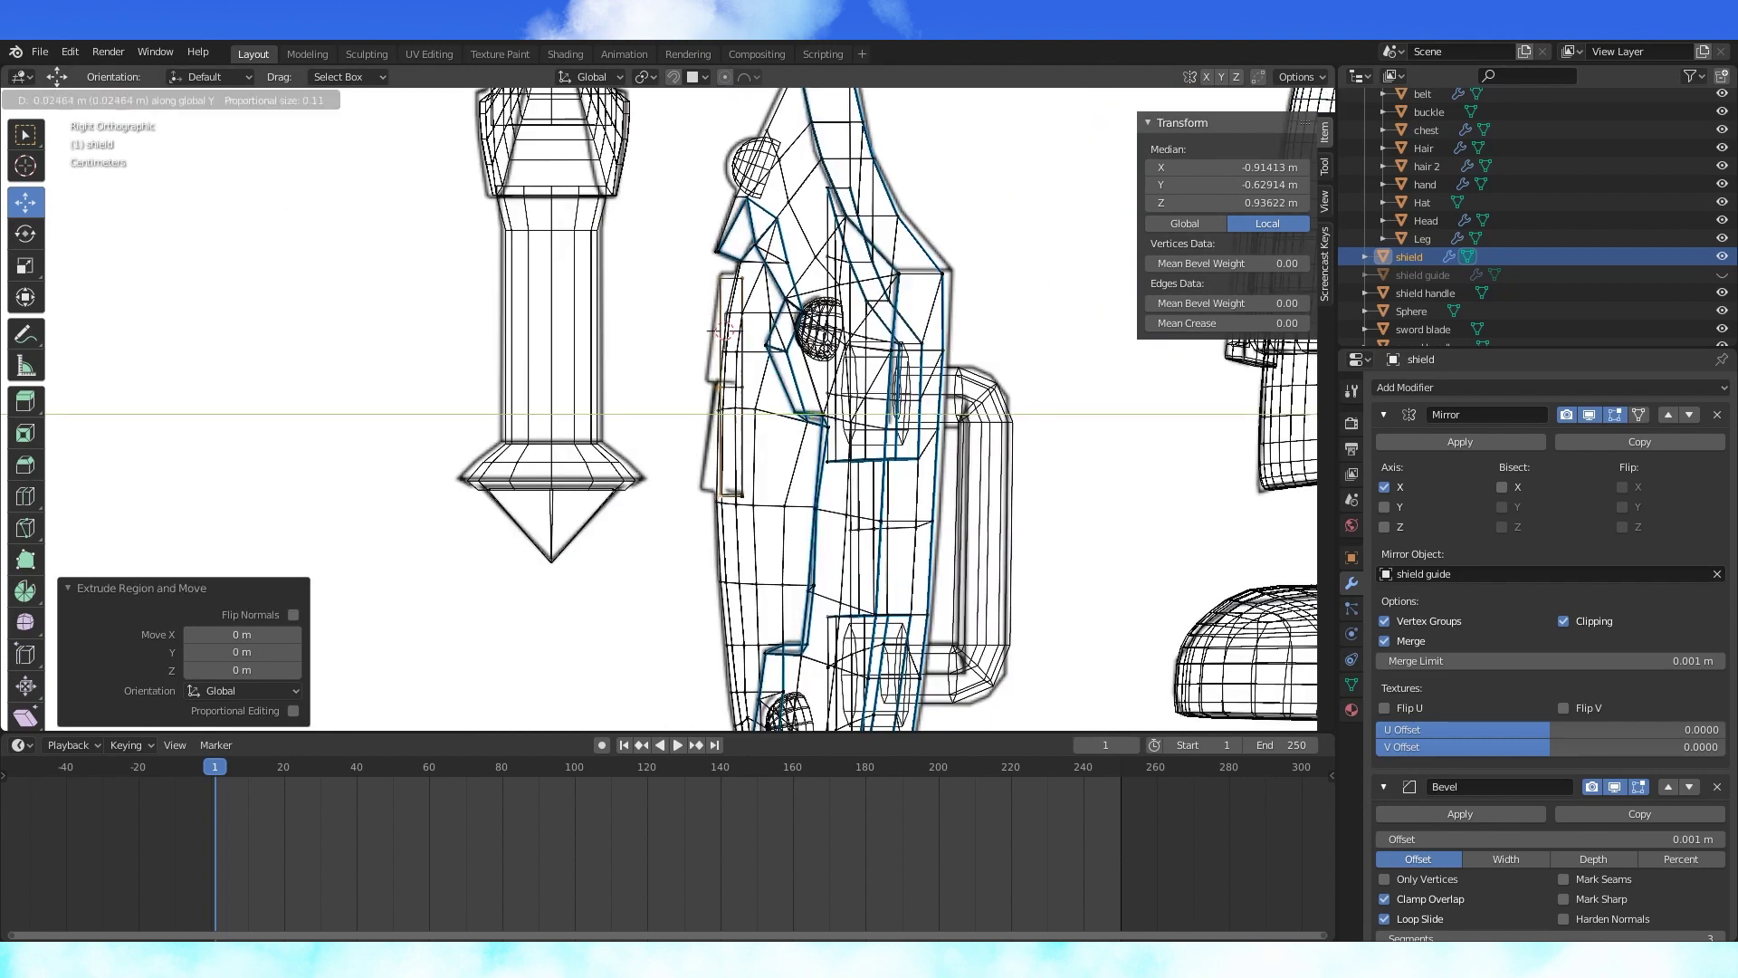
{"action": "scroll", "coordinate": [688, 262], "scroll_direction": "up", "scroll_amount": 4}
{"action": "left_click", "coordinate": [758, 291]}
- Move the front vertex halfway along the slanted edge along Y to match the side reference
{"action": "middle_click_drag", "start_coordinate": [688, 299], "coordinate": [851, 312]}
{"action": "left_click", "coordinate": [759, 285]}
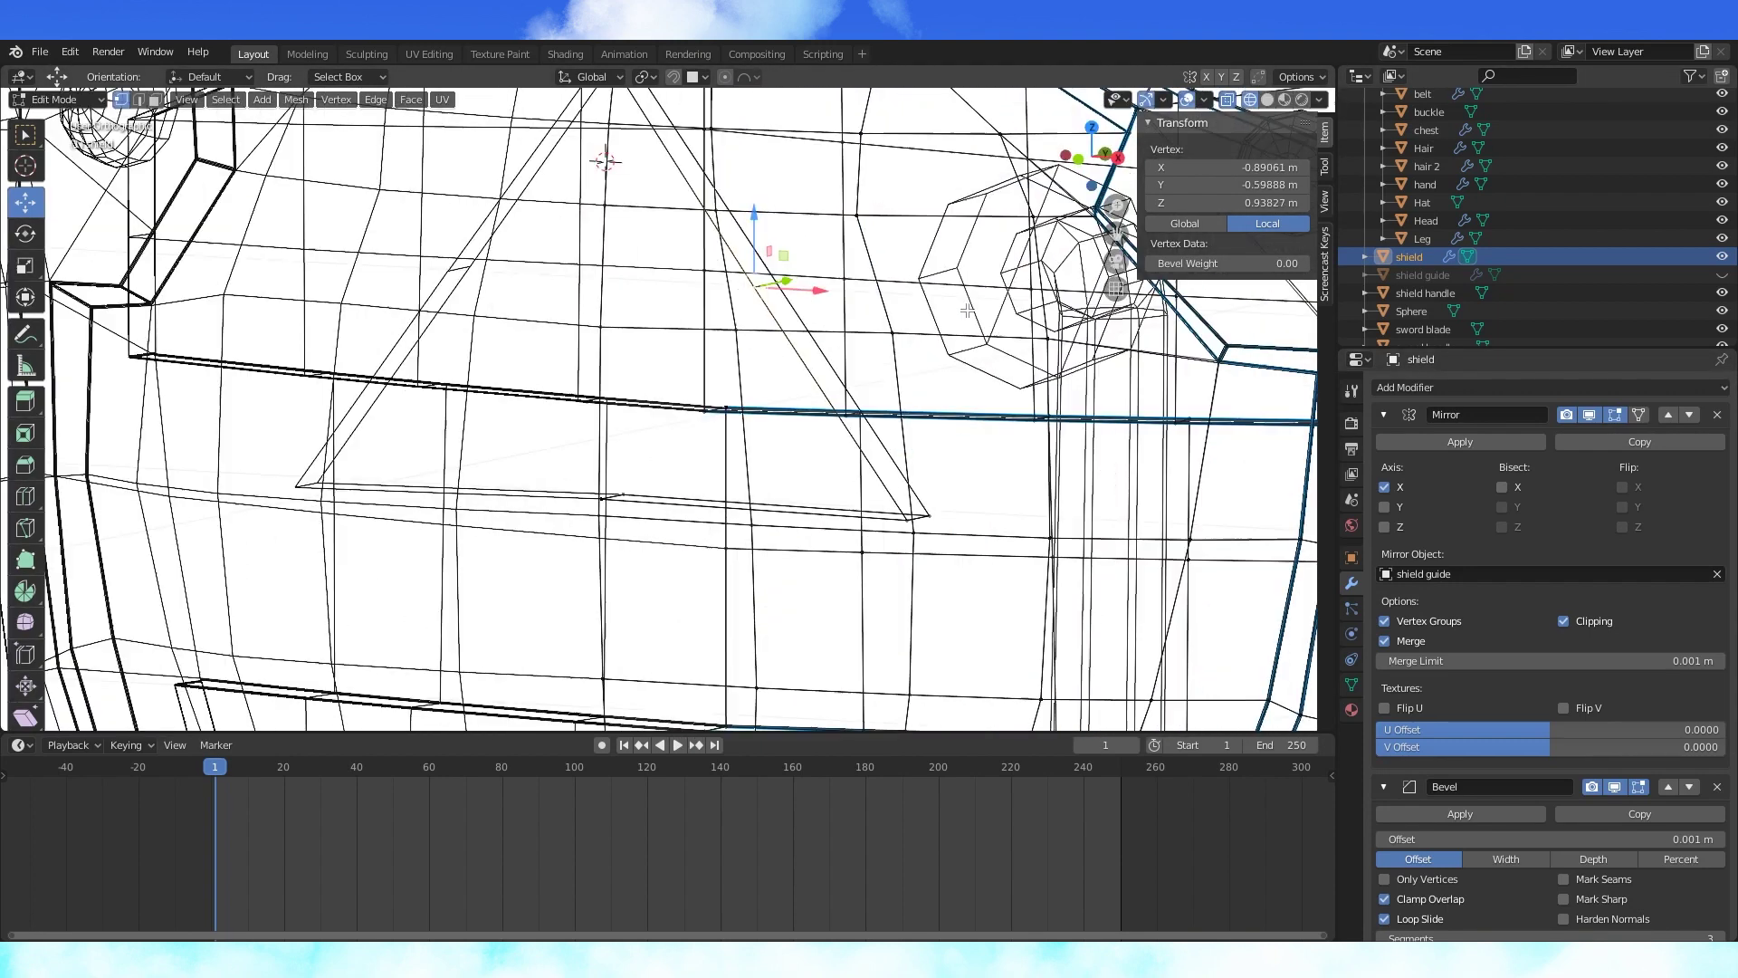
{"action": "key", "text": "KP_3"}
{"action": "left_click_drag", "start_coordinate": [826, 287], "coordinate": [802, 287]}
- Move the emblem's bottom centre vertex along Y to match the side reference
{"action": "middle_click_drag", "start_coordinate": [769, 362], "coordinate": [869, 389]}
{"action": "left_click", "coordinate": [752, 532]}
{"action": "key", "text": "KP_3"}
{"action": "middle_click_drag", "start_coordinate": [1095, 598], "coordinate": [963, 512], "text": "shift"}
{"action": "left_click", "coordinate": [712, 534]}
{"action": "left_click_drag", "start_coordinate": [782, 534], "coordinate": [793, 535]}
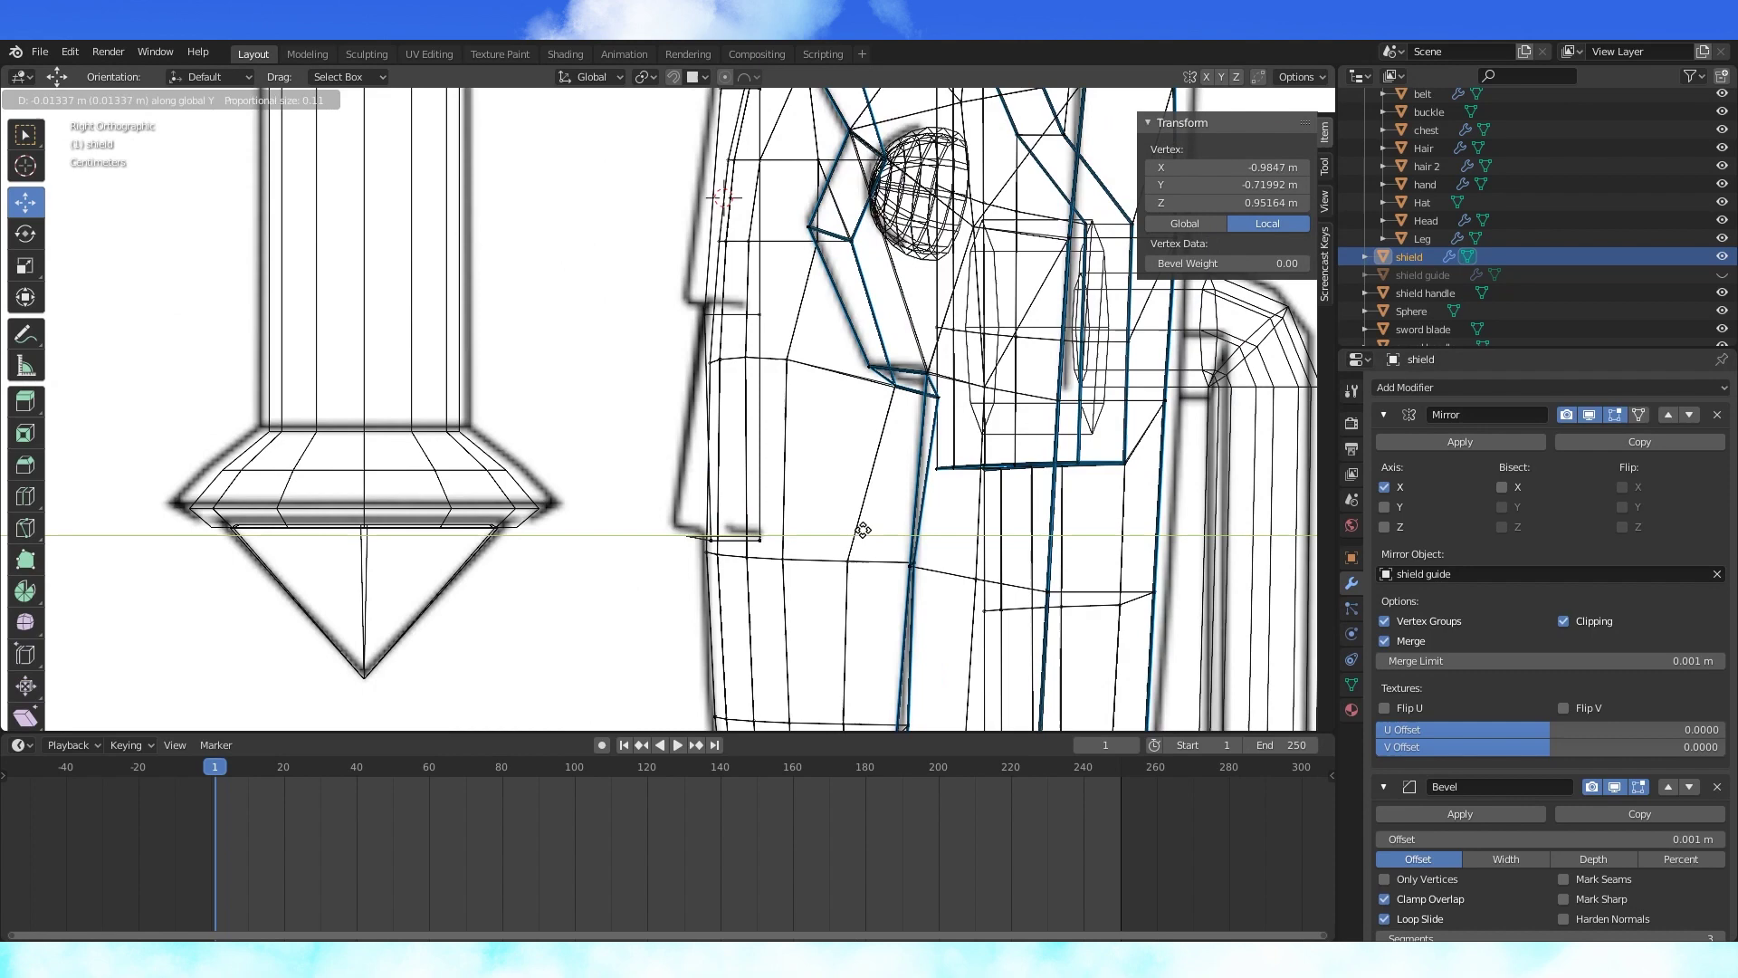
- Connect the emblem's bottom centre vertex to the vertex halfway along the slanted edge
{"action": "key", "text": "KP_1"}
{"action": "scroll", "coordinate": [796, 525], "scroll_direction": "down", "scroll_amount": 5}
{"action": "middle_click_drag", "start_coordinate": [797, 525], "coordinate": [811, 544]}
{"action": "left_click", "coordinate": [741, 369], "text": "shift"}
{"action": "key", "text": "f"}
- Extrude the mid-height vertex along X to the centre line and adjust it along Y in side view
{"action": "mouse_move", "coordinate": [740, 369]}
{"action": "middle_mouse_down"}
{"action": "mouse_move", "coordinate": [788, 372]}
{"action": "mouse_move", "coordinate": [795, 428]}
{"action": "middle_mouse_up"}
{"action": "left_click", "coordinate": [788, 372]}
{"action": "key", "text": "KP_1"}
{"action": "key", "text": "shift+z"}
{"action": "key", "text": "shift+z"}
{"action": "key", "text": "e"}
{"action": "key", "text": "x"}
{"action": "key", "text": "KP_3"}
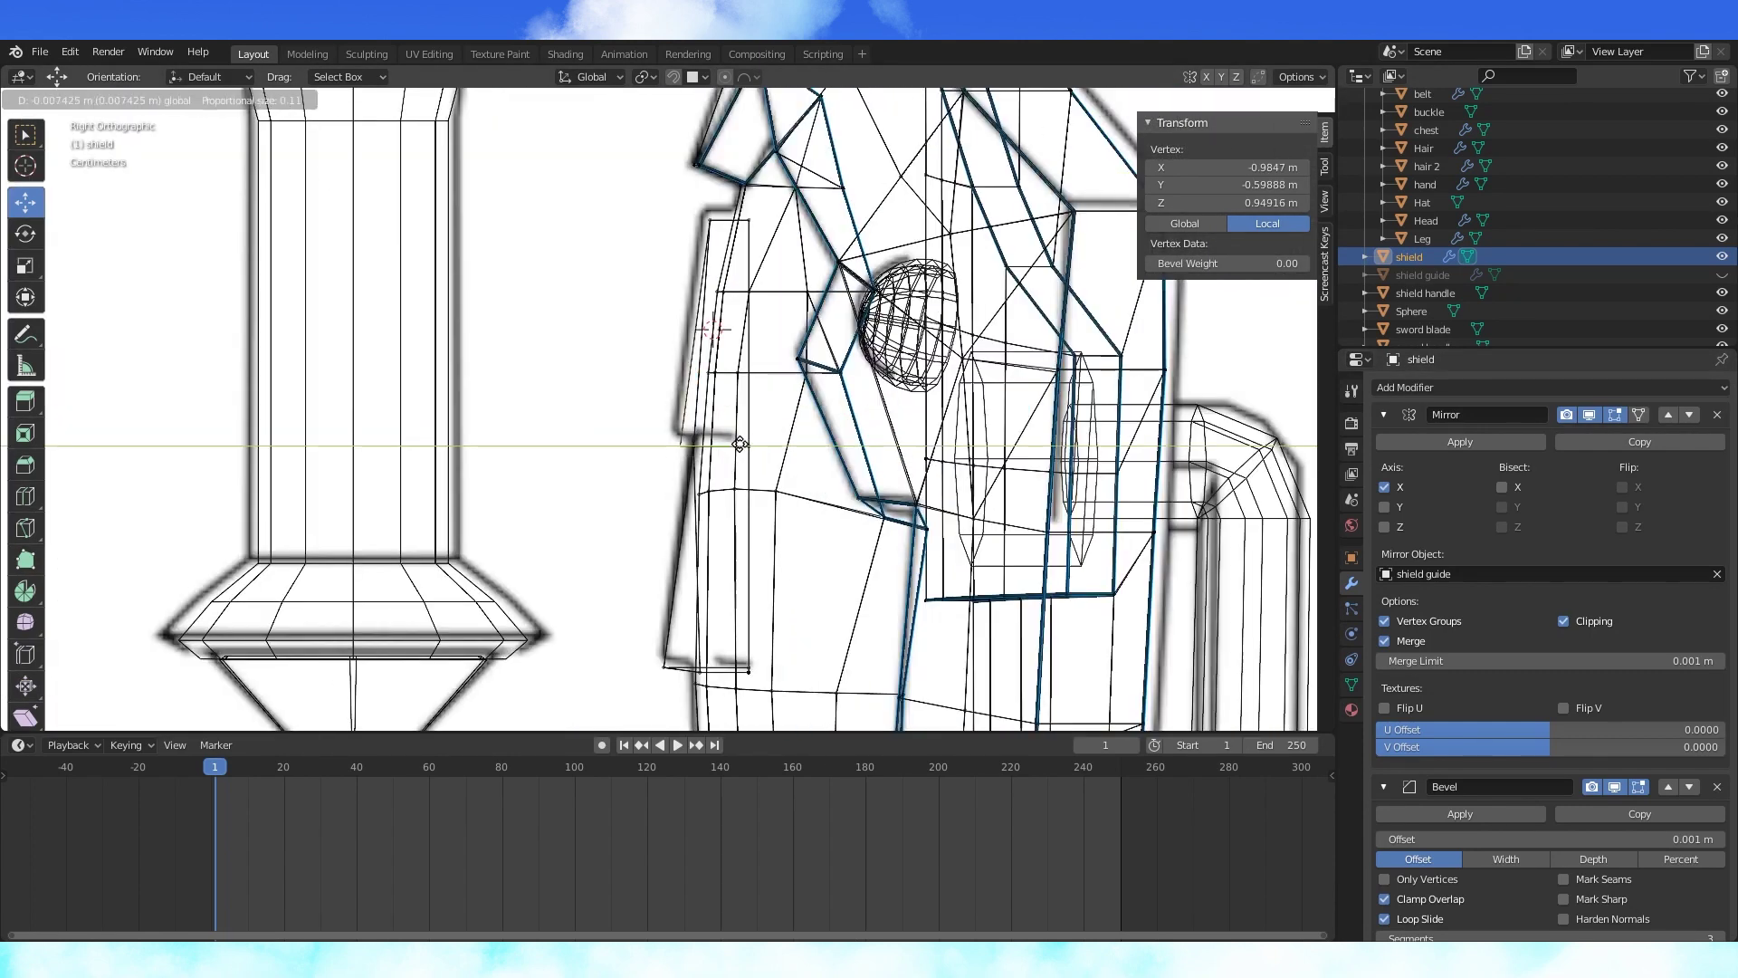
- Check the emblem in solid shading and extrude another selected part to build out its three triangles
{"action": "key", "text": "Tab"}
{"action": "key", "text": "shift+z"}
{"action": "mouse_move", "coordinate": [678, 374]}
{"action": "middle_mouse_down"}
{"action": "mouse_move", "coordinate": [773, 373]}
{"action": "mouse_move", "coordinate": [896, 488]}
{"action": "middle_mouse_up"}
{"action": "key", "text": "shift+z"}
{"action": "key", "text": "Tab"}
{"action": "key", "text": "KP_1"}
{"action": "left_click", "coordinate": [1005, 522]}
{"action": "middle_click_drag", "start_coordinate": [1006, 521], "coordinate": [906, 434]}
{"action": "key", "text": "e"}
{"action": "mouse_move", "coordinate": [718, 486]}
{"action": "middle_mouse_down"}
{"action": "mouse_move", "coordinate": [964, 296]}
{"action": "mouse_move", "coordinate": [1022, 481]}
{"action": "middle_mouse_up"}
{"action": "key", "text": "shift+z"}
{"action": "key", "text": "shift+z"}
- Hide the linked shield body so only the triangle emblem remains, and switch to face selection
{"action": "scroll", "coordinate": [1021, 481], "scroll_direction": "down", "scroll_amount": 4}
{"action": "key", "text": "shift+z"}
{"action": "left_click", "coordinate": [897, 493]}
{"action": "key", "text": "ctrl+l"}
{"action": "key", "text": "h"}
{"action": "mouse_move", "coordinate": [896, 493]}
{"action": "middle_mouse_down"}
{"action": "mouse_move", "coordinate": [651, 452]}
{"action": "mouse_move", "coordinate": [796, 435]}
{"action": "middle_mouse_up"}
{"action": "key", "text": "3"}
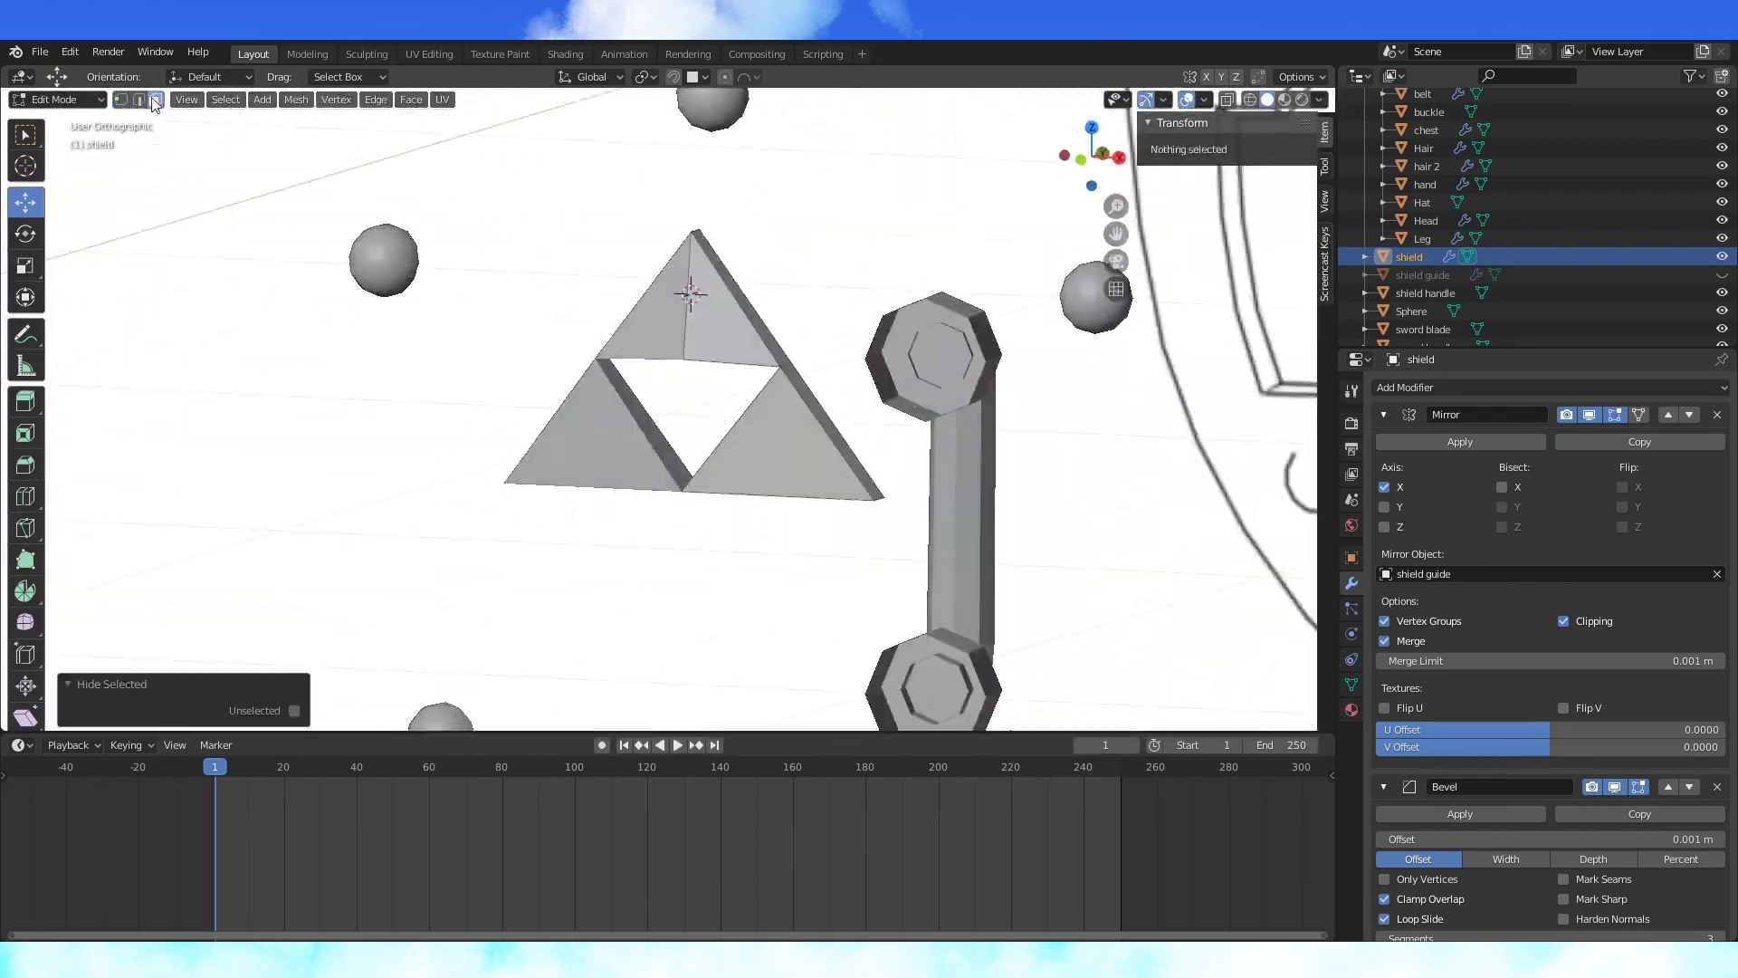
- Inset the lower triangle's front face by 0.003696 m and move the inset face forward along Y
{"action": "left_click", "coordinate": [781, 444]}
{"action": "key", "text": "KP_3"}
{"action": "key", "text": "i"}
{"action": "left_click", "coordinate": [874, 395]}
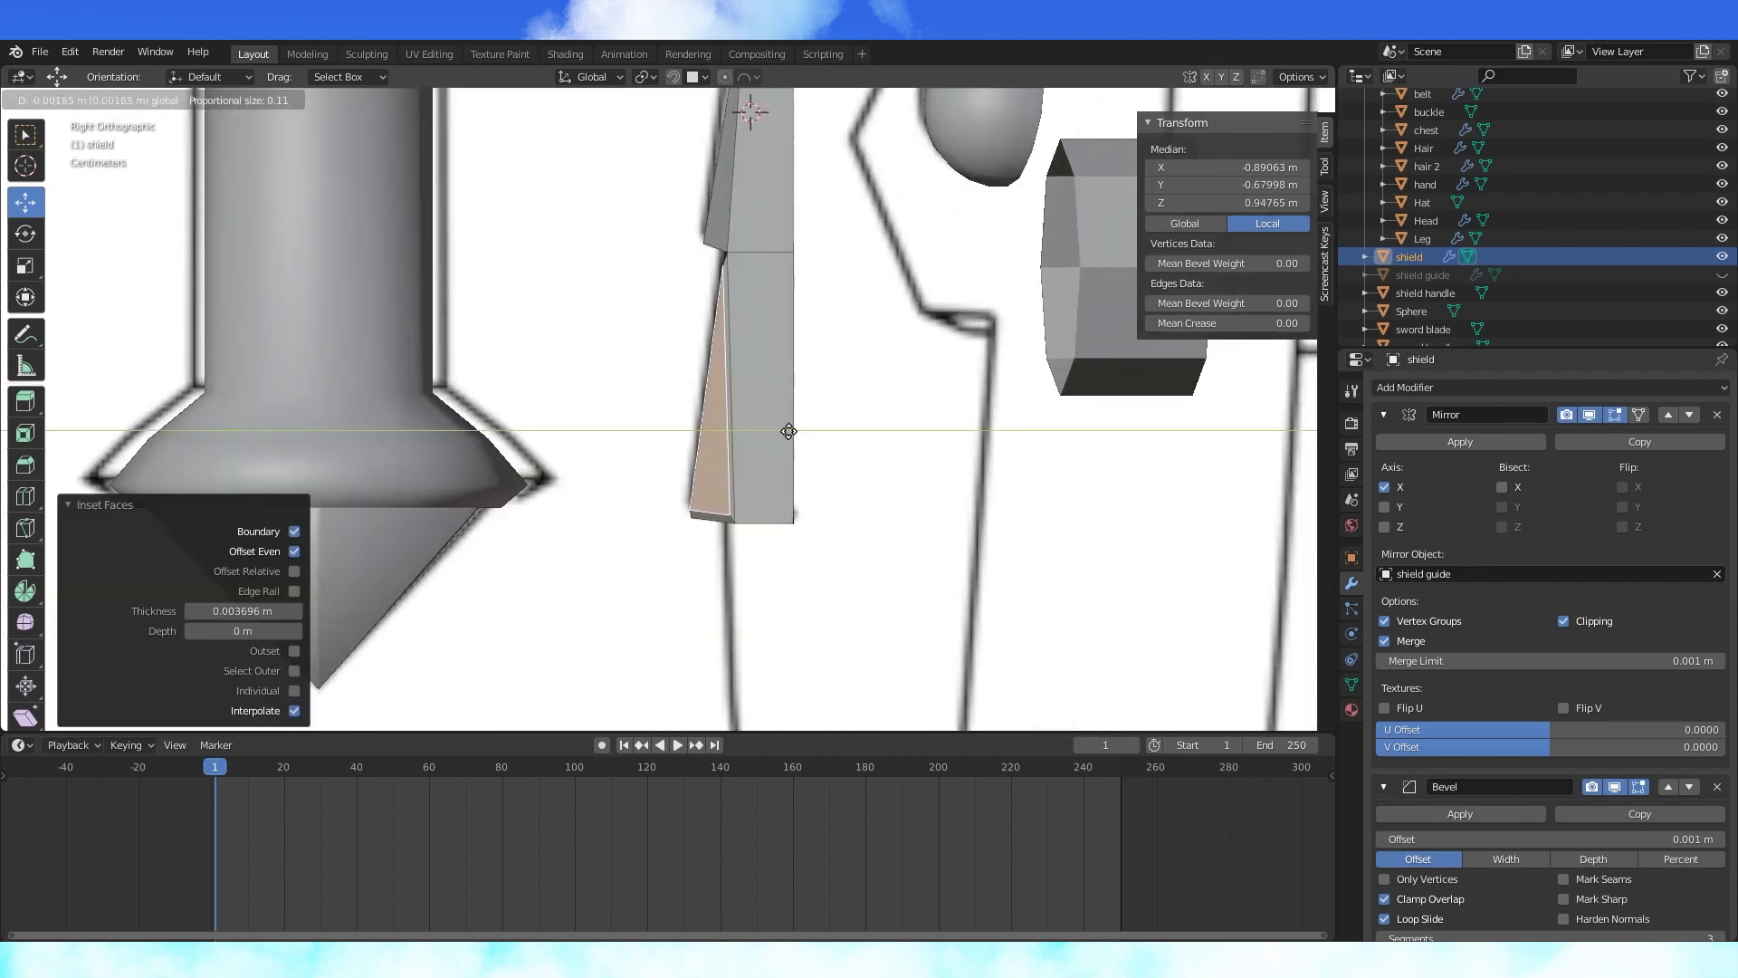
{"action": "left_click", "coordinate": [788, 430]}
- Inset the upper triangle's front face by 0.003721 m without its boundary and move it forward along Y
{"action": "middle_click_drag", "start_coordinate": [788, 430], "coordinate": [969, 421]}
{"action": "left_click", "coordinate": [706, 335]}
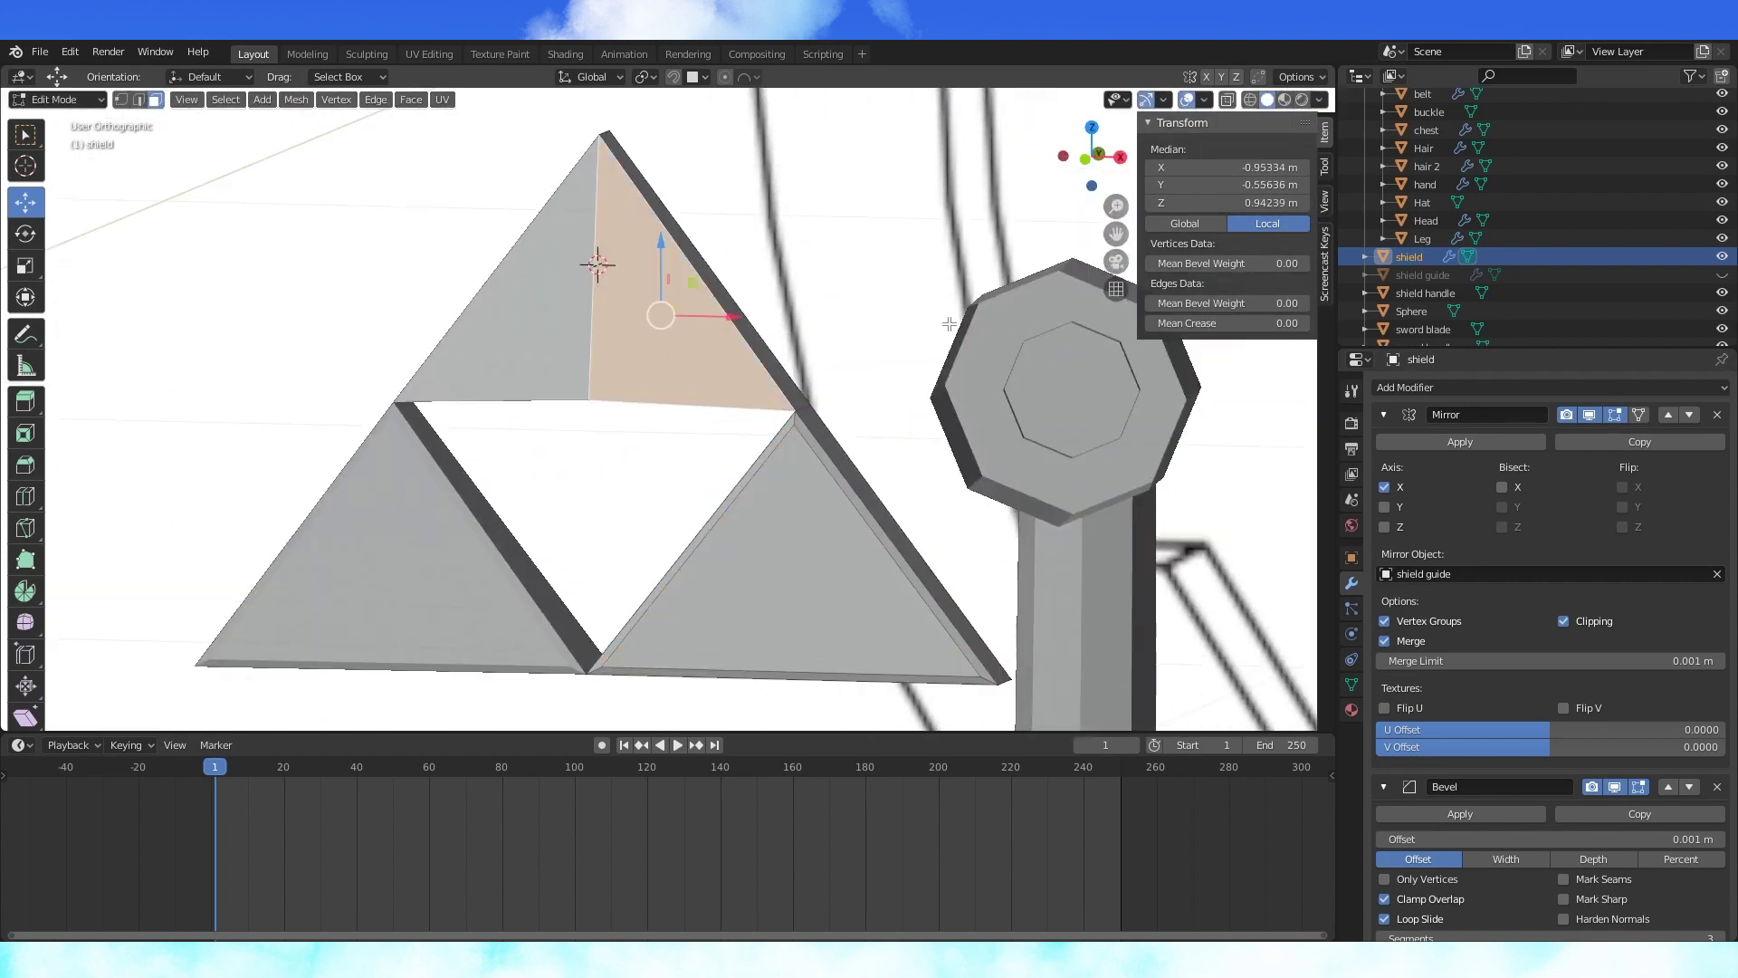
{"action": "key", "text": "i"}
{"action": "left_click", "coordinate": [880, 320]}
{"action": "key", "text": "KP_3"}
{"action": "scroll", "coordinate": [869, 326], "scroll_direction": "up", "scroll_amount": 1}
{"action": "key", "text": "g"}
{"action": "key", "text": "y"}
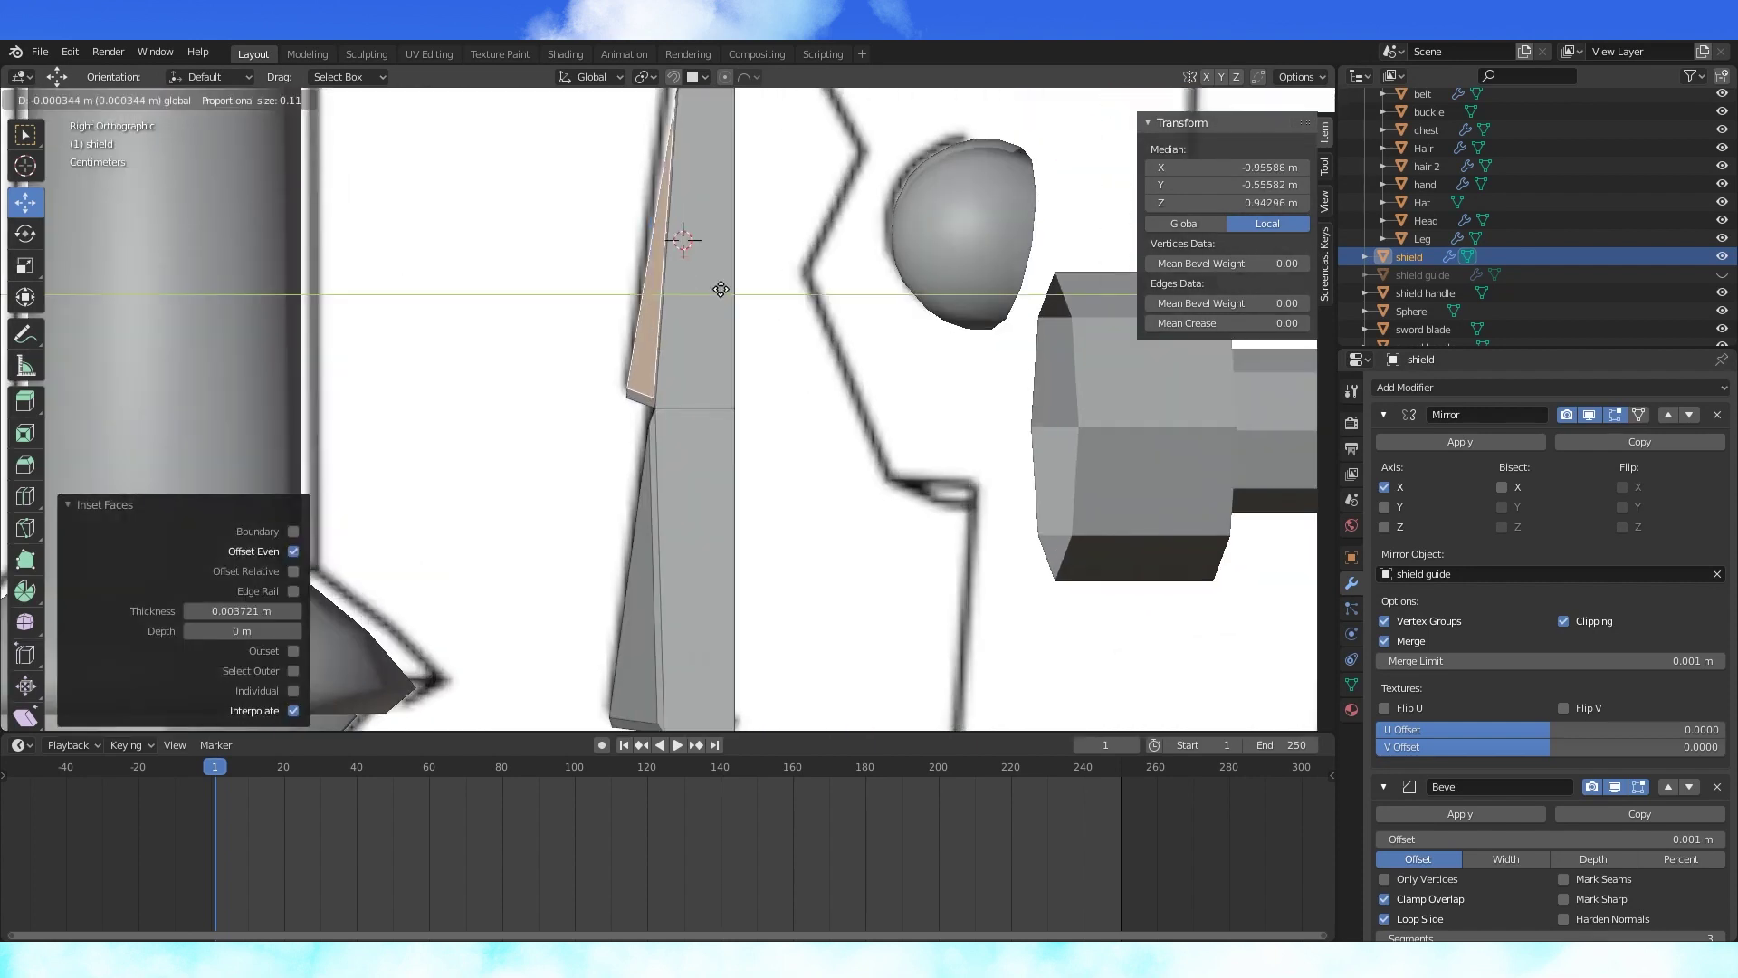
{"action": "left_click", "coordinate": [851, 326]}
- Finish editing the emblem mesh and select the shield object in the front view
{"action": "scroll", "coordinate": [851, 326], "scroll_direction": "down", "scroll_amount": 4}
{"action": "left_click", "coordinate": [1251, 100]}
{"action": "key", "text": "Tab"}
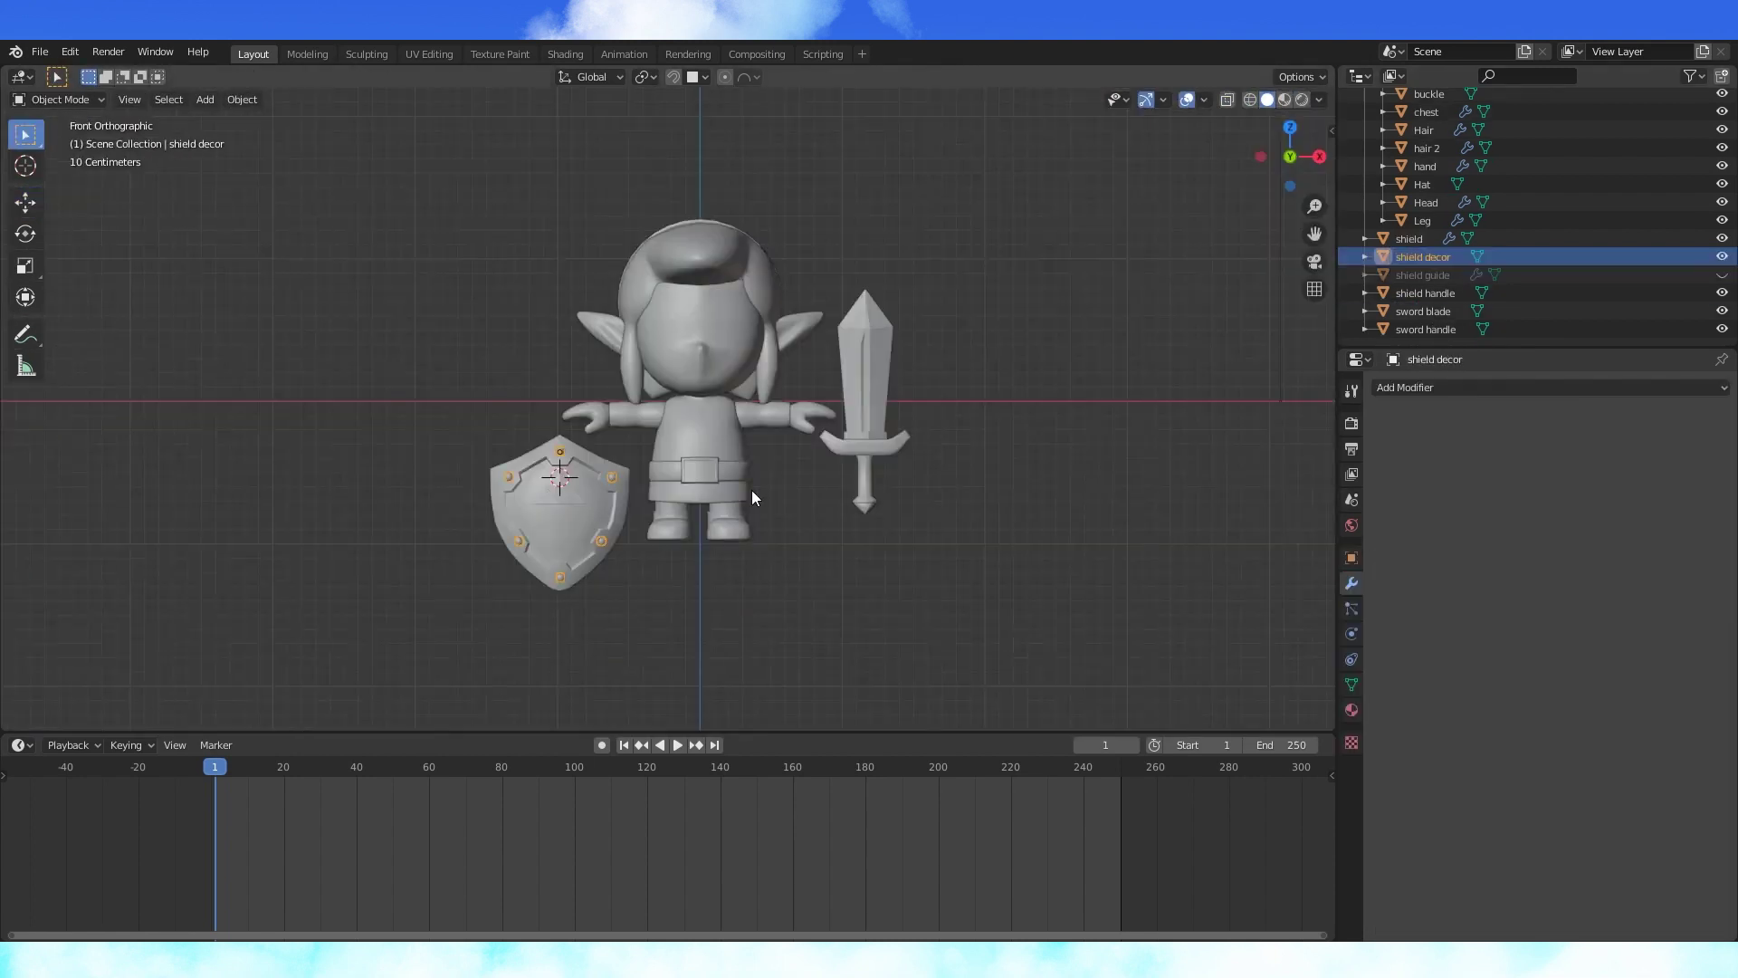
{"action": "left_click", "coordinate": [574, 498]}
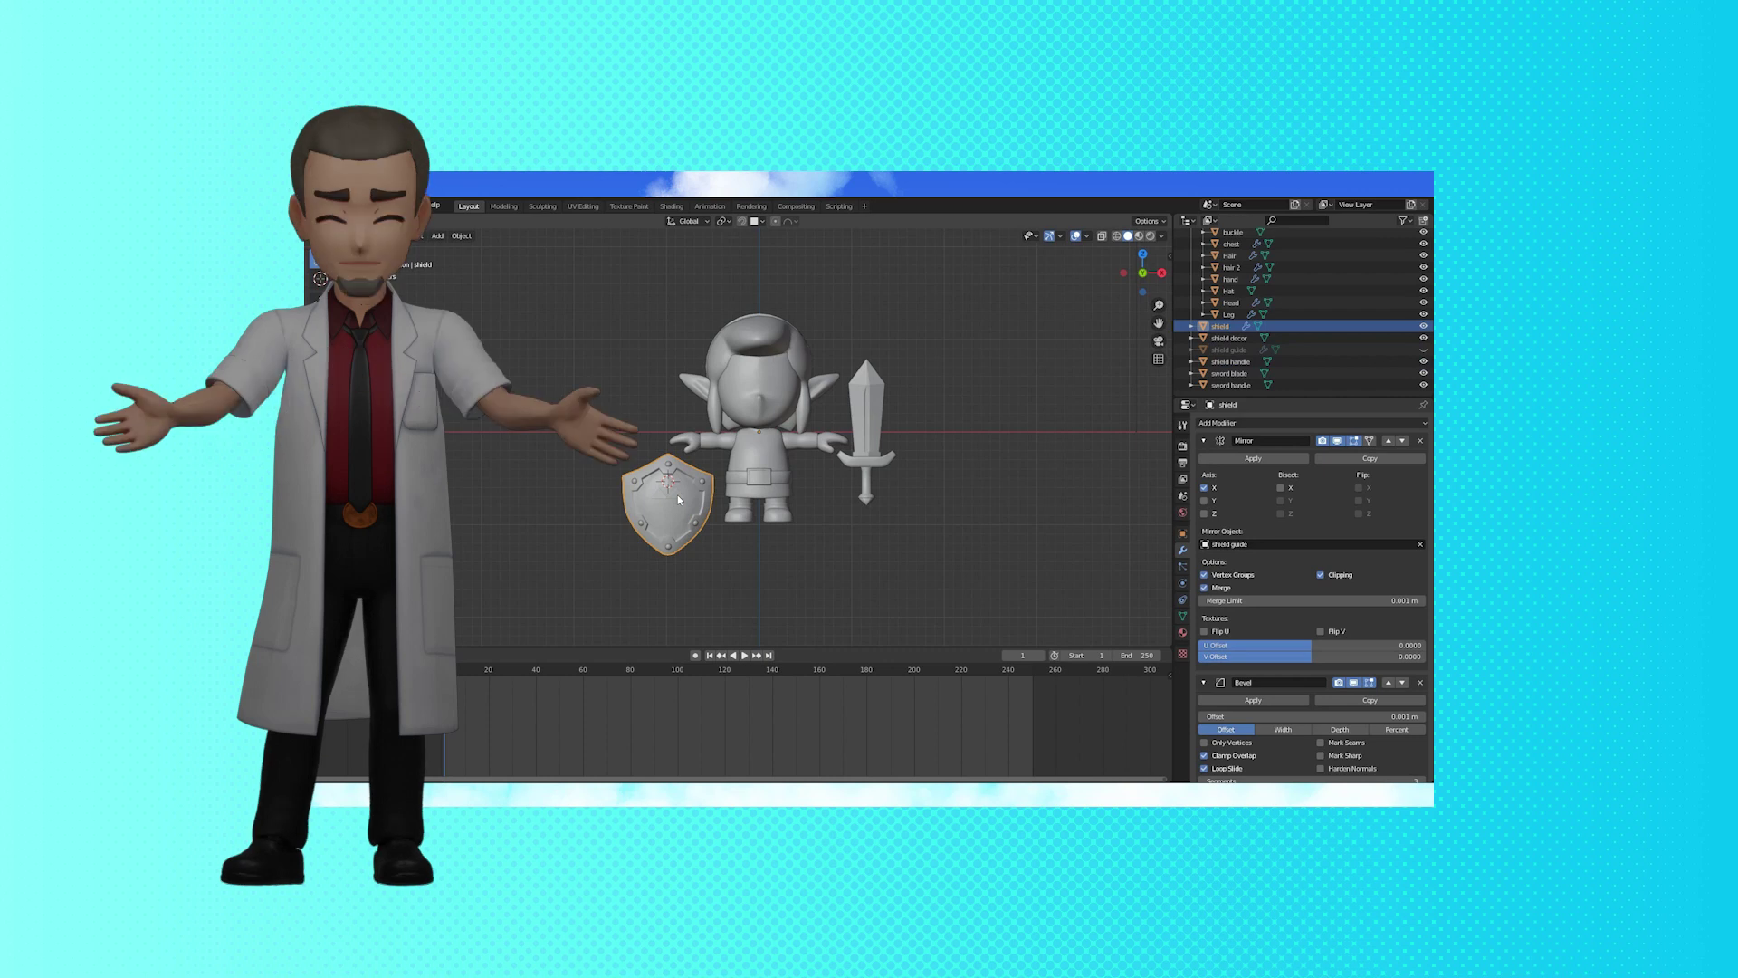